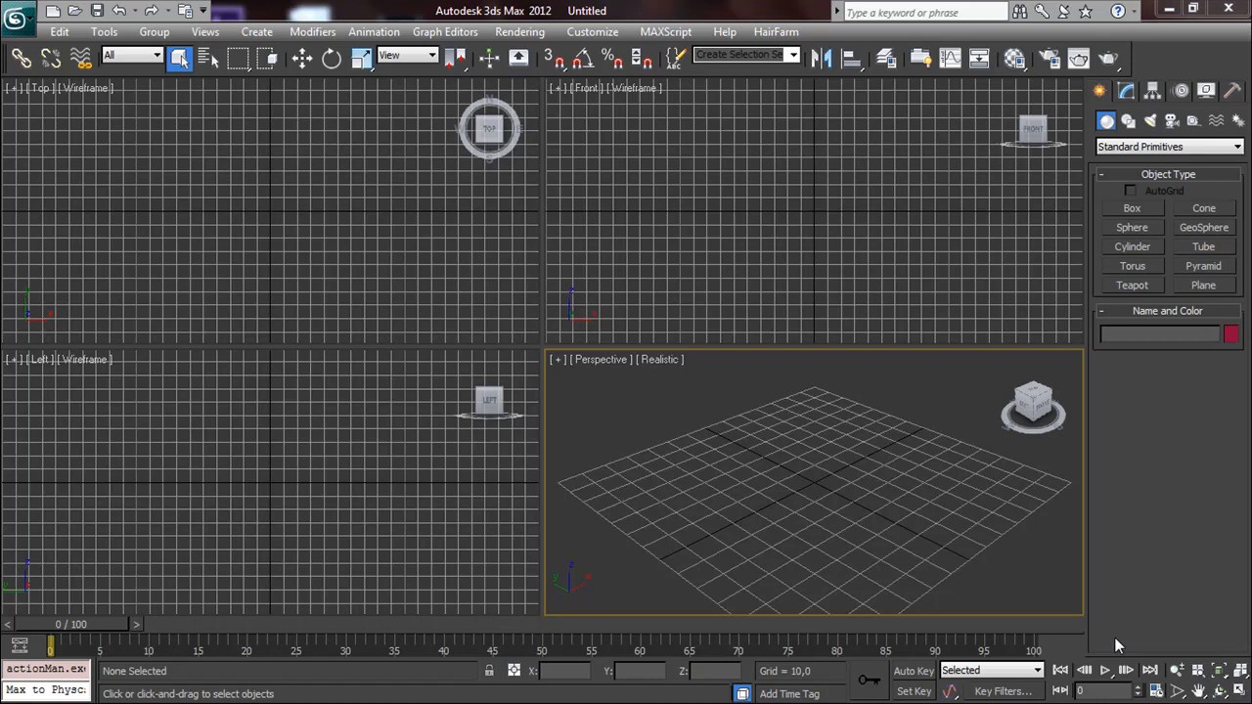
# Step: Create a flat box in the Top view, about 92 long, 120 wide and 6 high
pyautogui.click(1132, 209)
pyautogui.moveTo(171, 152); pyautogui.dragTo(331, 275)
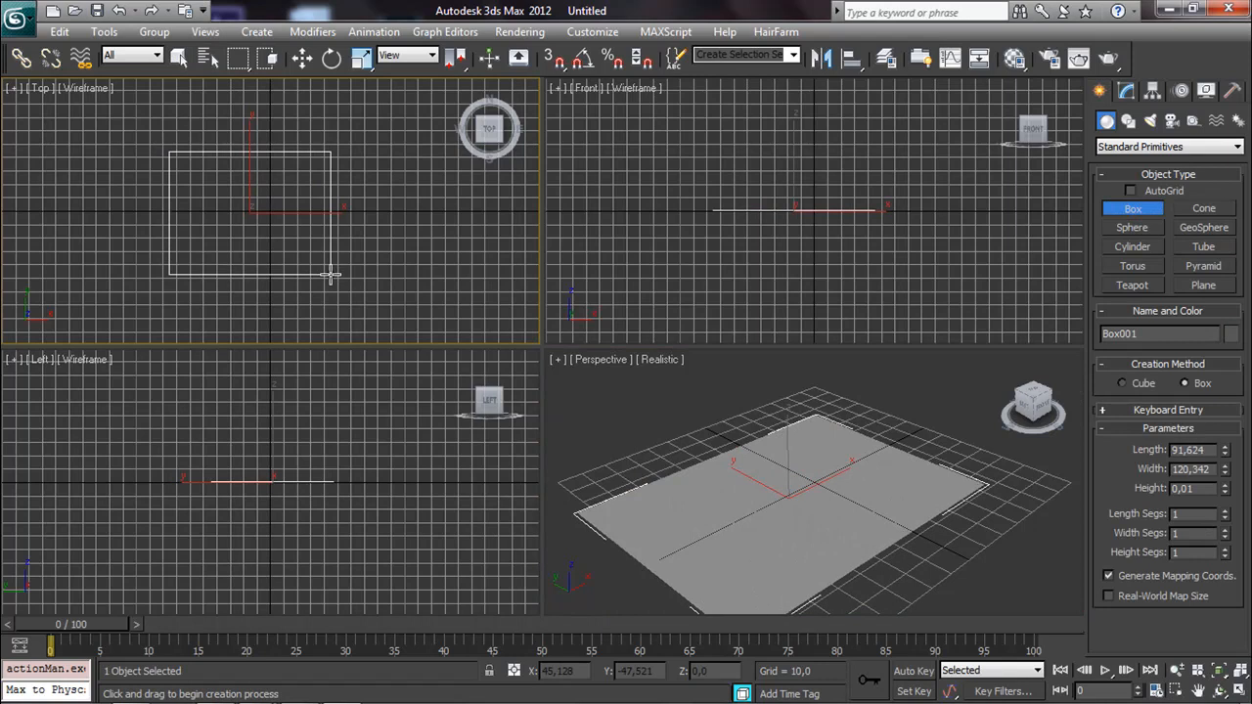
pyautogui.click(330, 268)
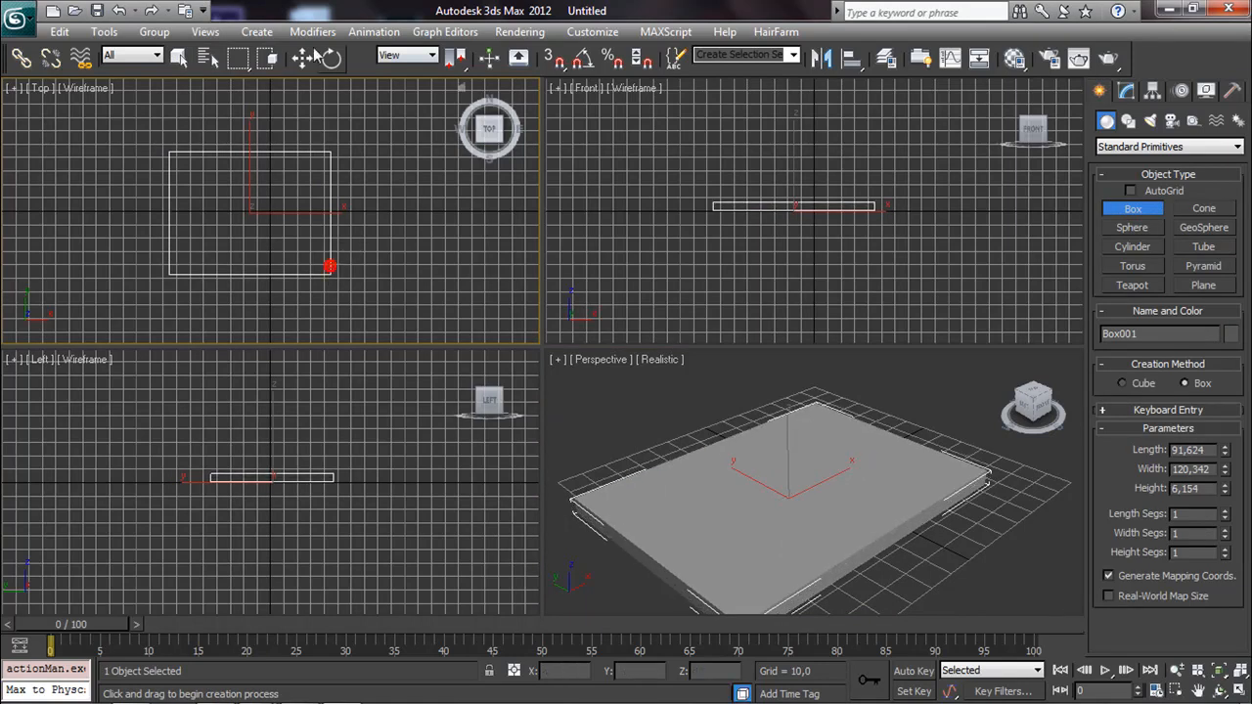
# Step: Centre the box on the world origin by setting its absolute X and Y position to 0
pyautogui.click(302, 55)
pyautogui.rightClick(302, 56)
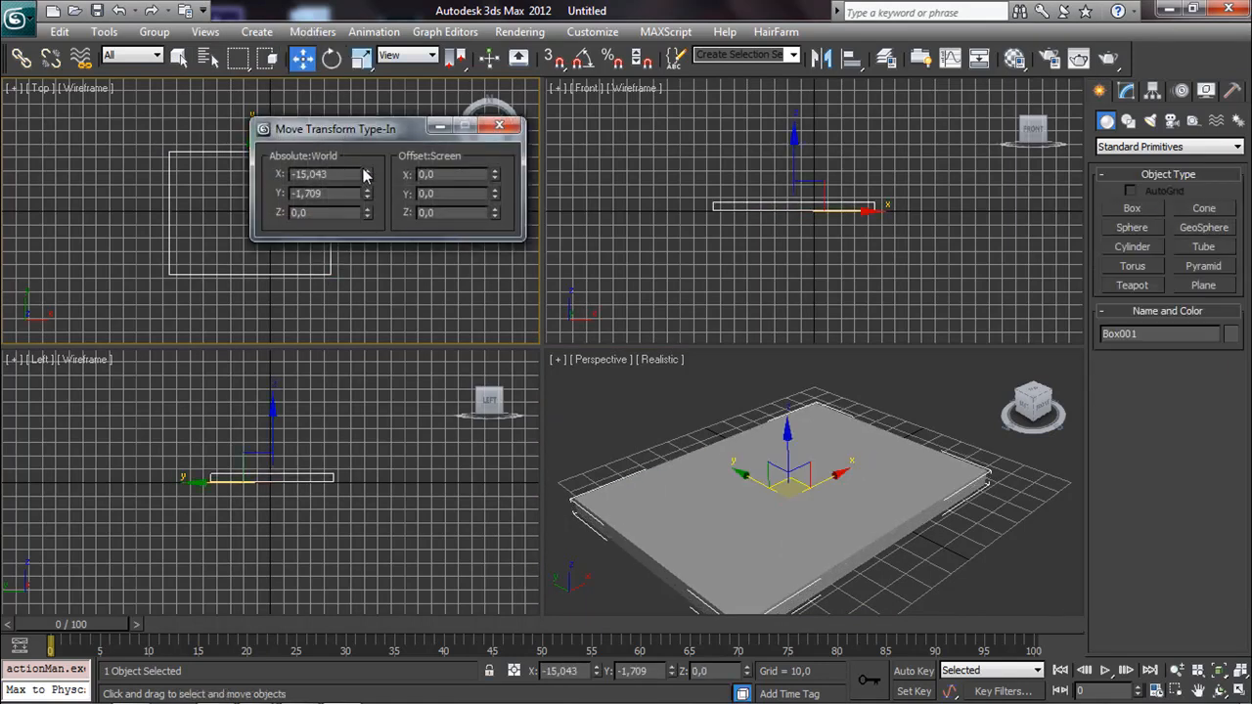
pyautogui.rightClick(367, 174)
pyautogui.rightClick(367, 193)
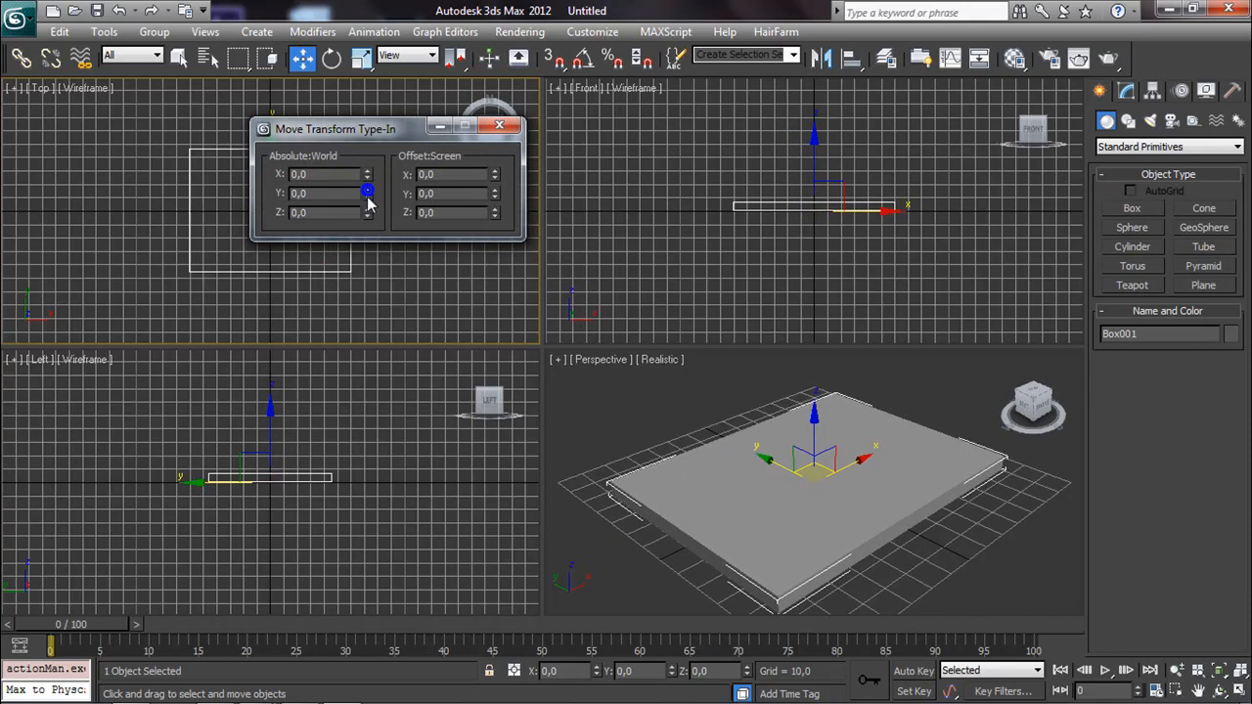
pyautogui.click(499, 125)
# Step: Give the box 3 length segments and 3 width segments, and convert it to an Editable Poly
pyautogui.click(1127, 90)
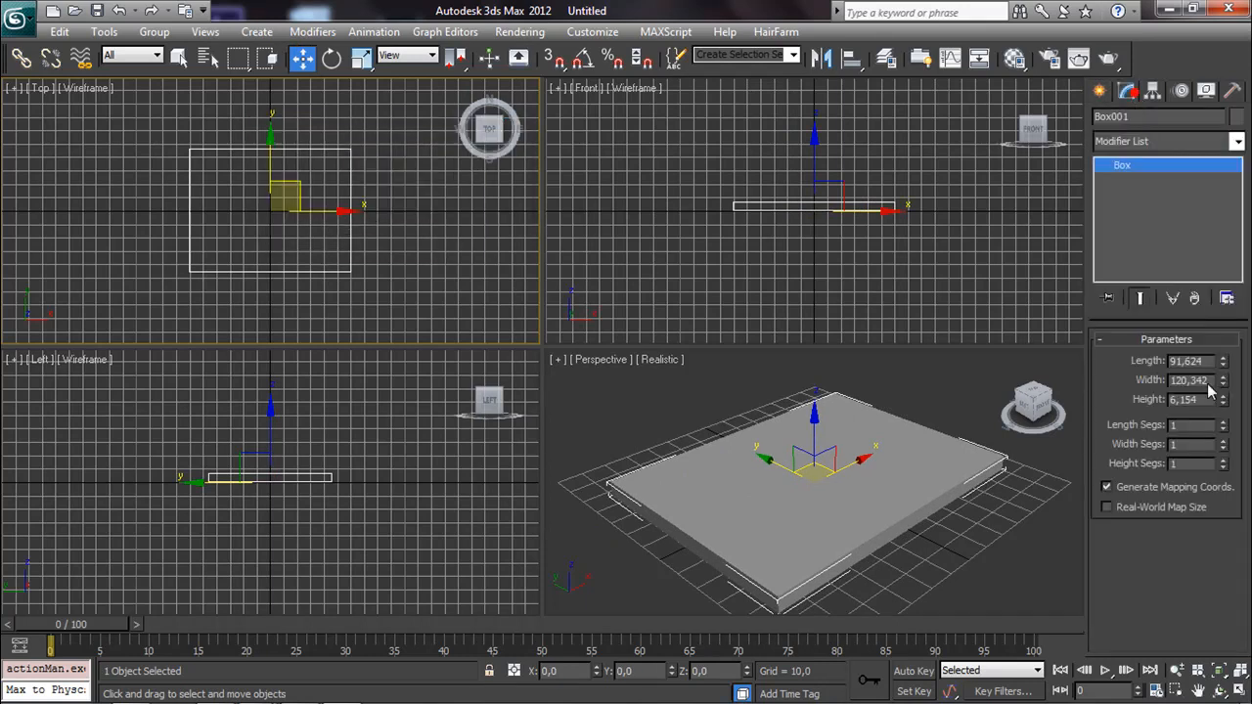
pyautogui.click(1223, 422)
pyautogui.click(1223, 422)
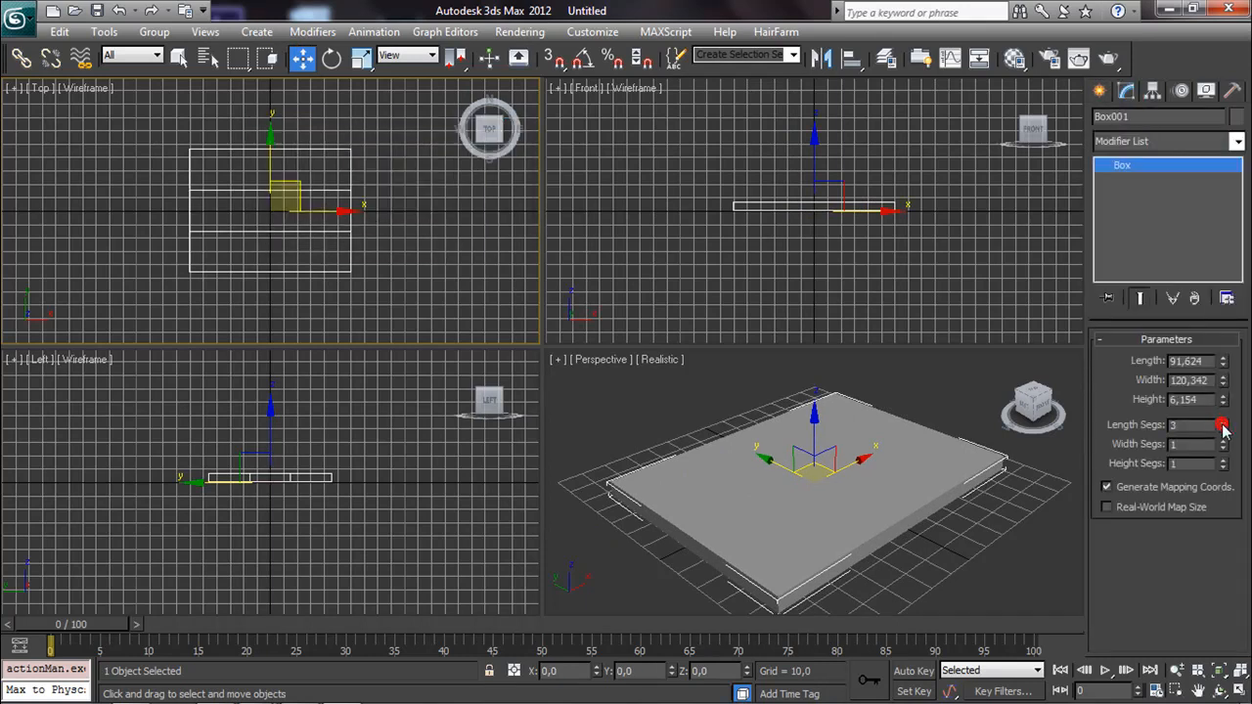
pyautogui.click(1222, 441)
pyautogui.click(1222, 441)
pyautogui.rightClick(1130, 169)
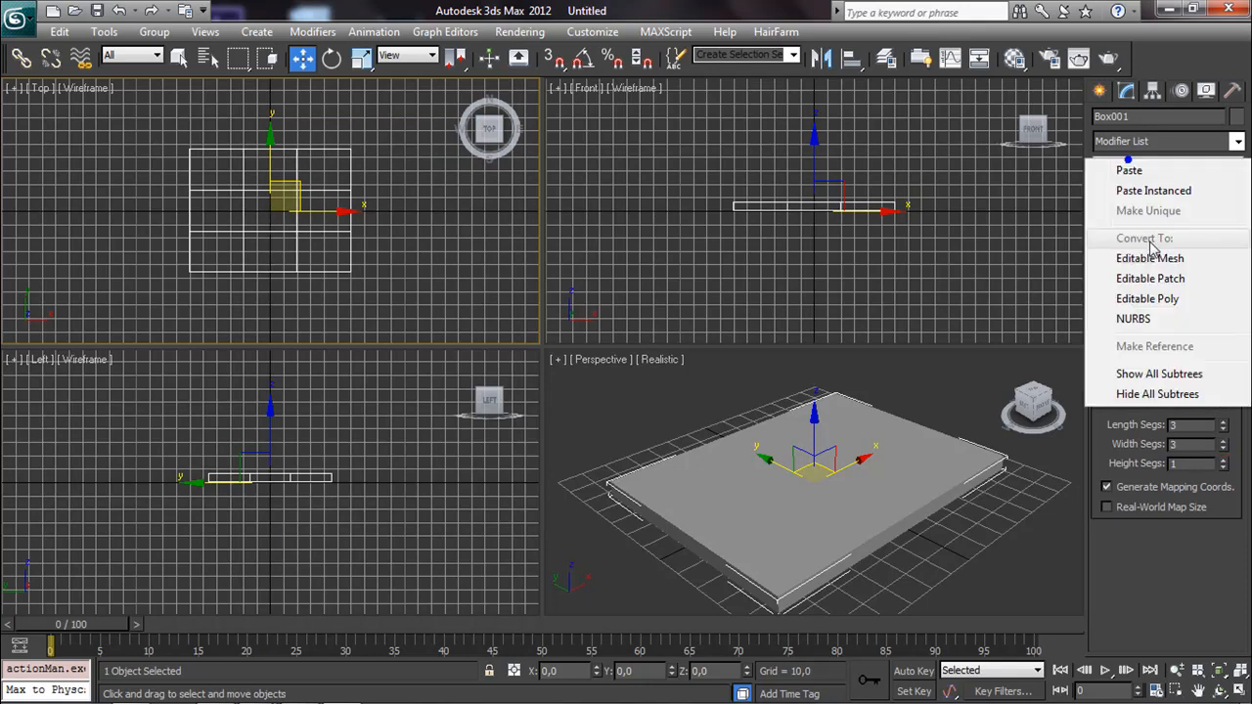
pyautogui.click(1144, 296)
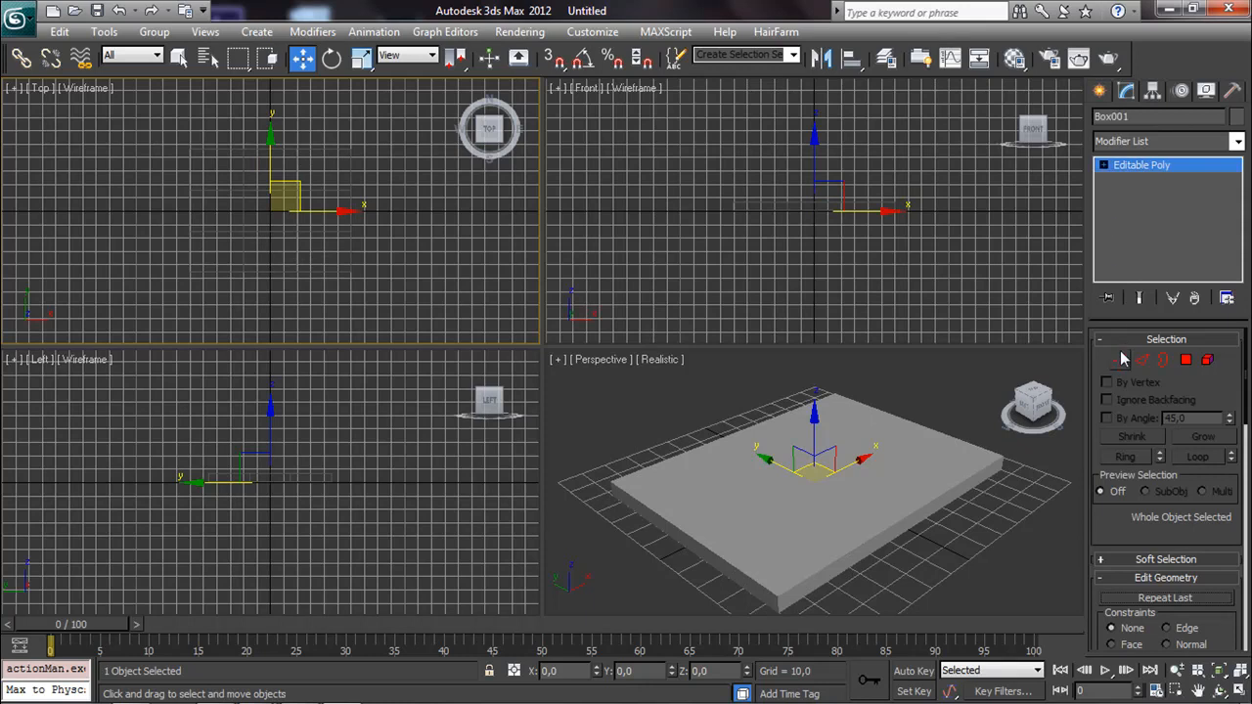
# Step: Scale the inner vertex rows and columns outward along Y and X, leaving narrow strips along the box's edges
pyautogui.click(1120, 360)
pyautogui.moveTo(156, 175); pyautogui.dragTo(375, 262)
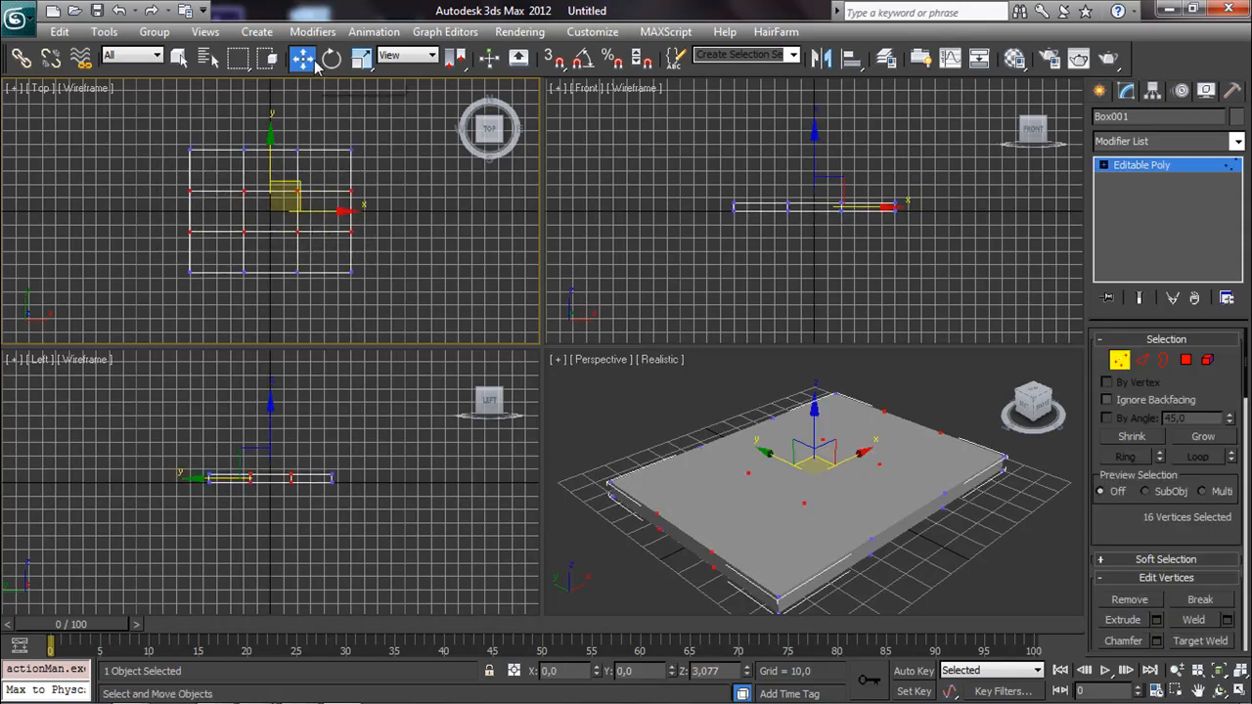
pyautogui.click(361, 58)
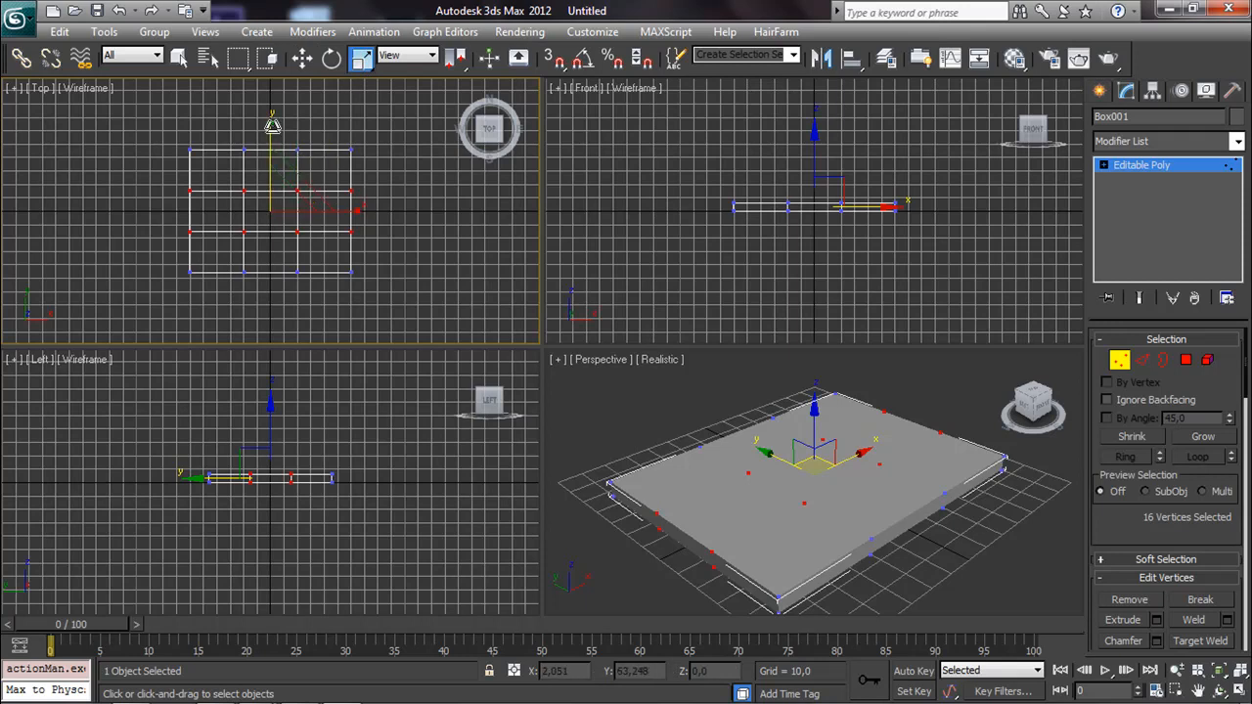
pyautogui.moveTo(272, 121); pyautogui.dragTo(270, 44)
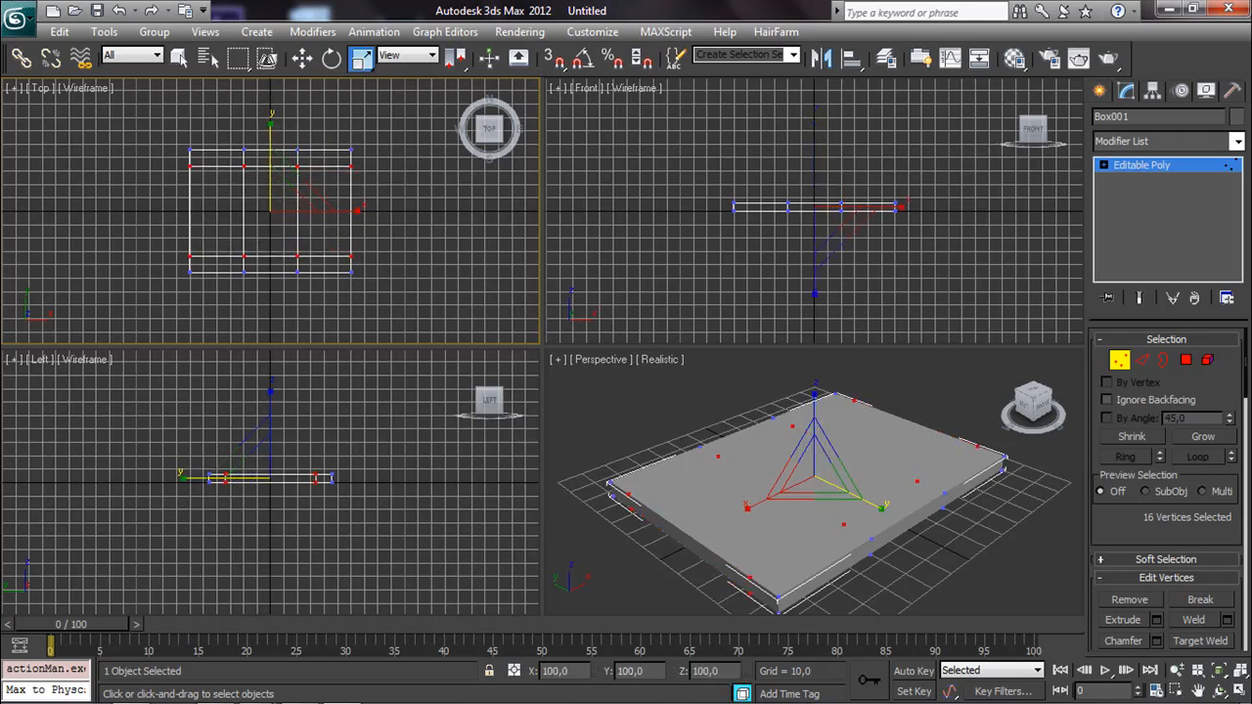
pyautogui.moveTo(352, 211); pyautogui.dragTo(440, 216)
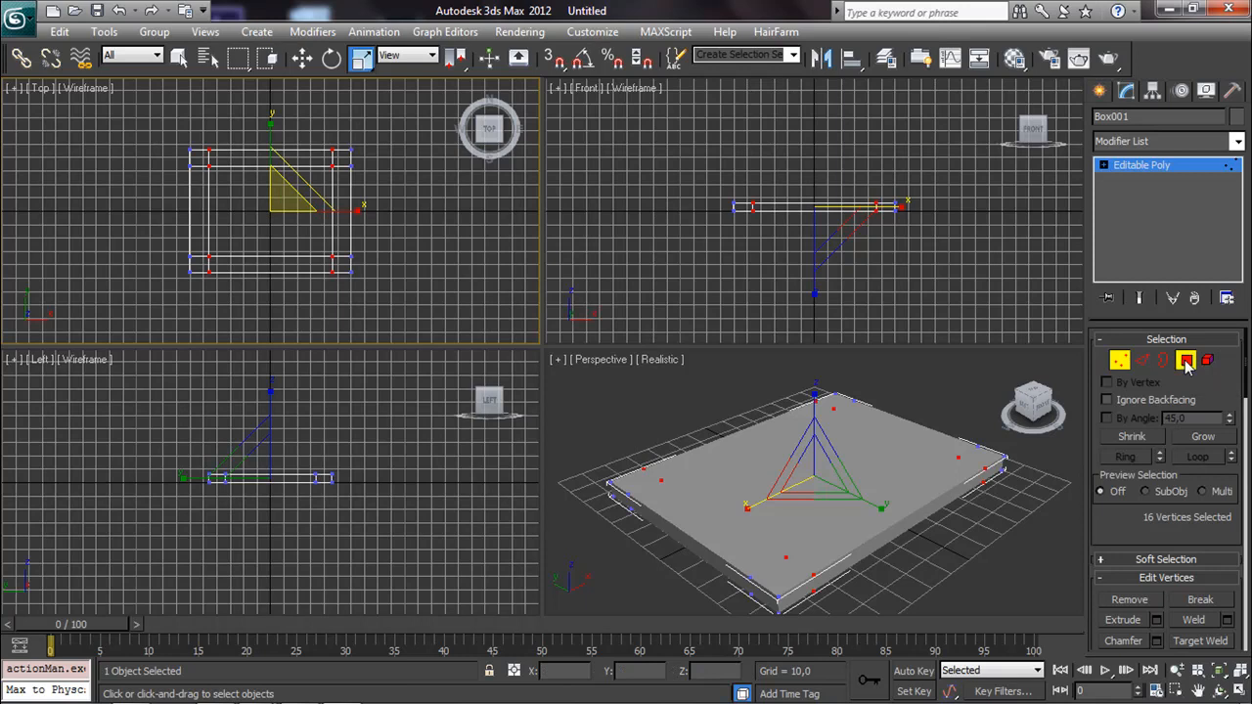
# Step: Switch to polygon editing, shade the Top view and show edged faces in the Perspective view of the box's underside
pyautogui.click(1185, 360)
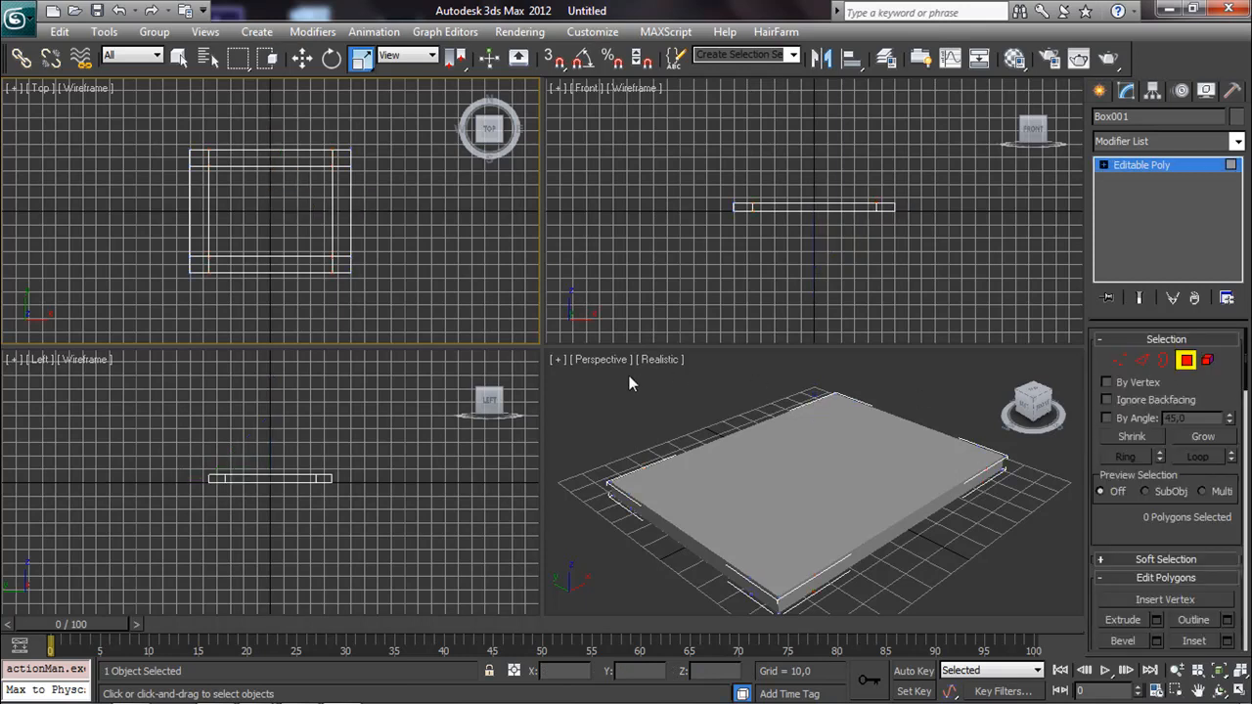
pyautogui.press('F3')
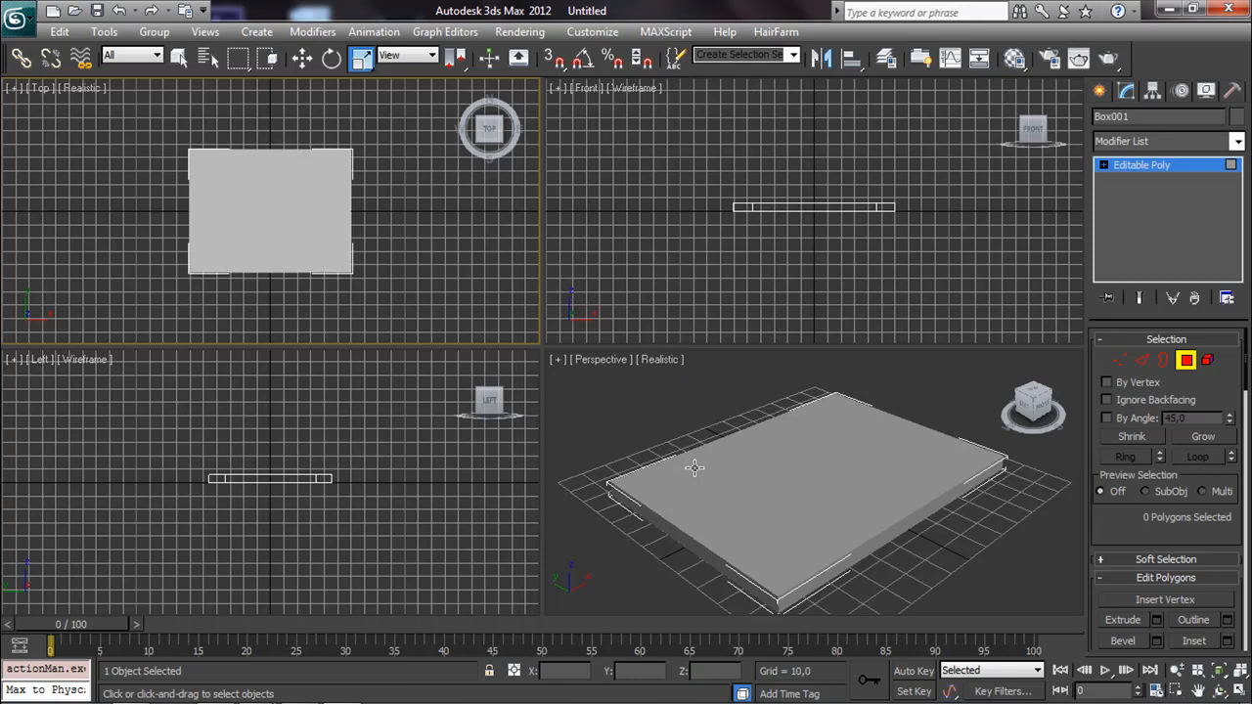
pyautogui.rightClick(695, 467)
pyautogui.press('F4')
pyautogui.keyDown('alt'); pyautogui.moveTo(717, 508); pyautogui.dragTo(745, 439, button='middle'); pyautogui.keyUp('alt')
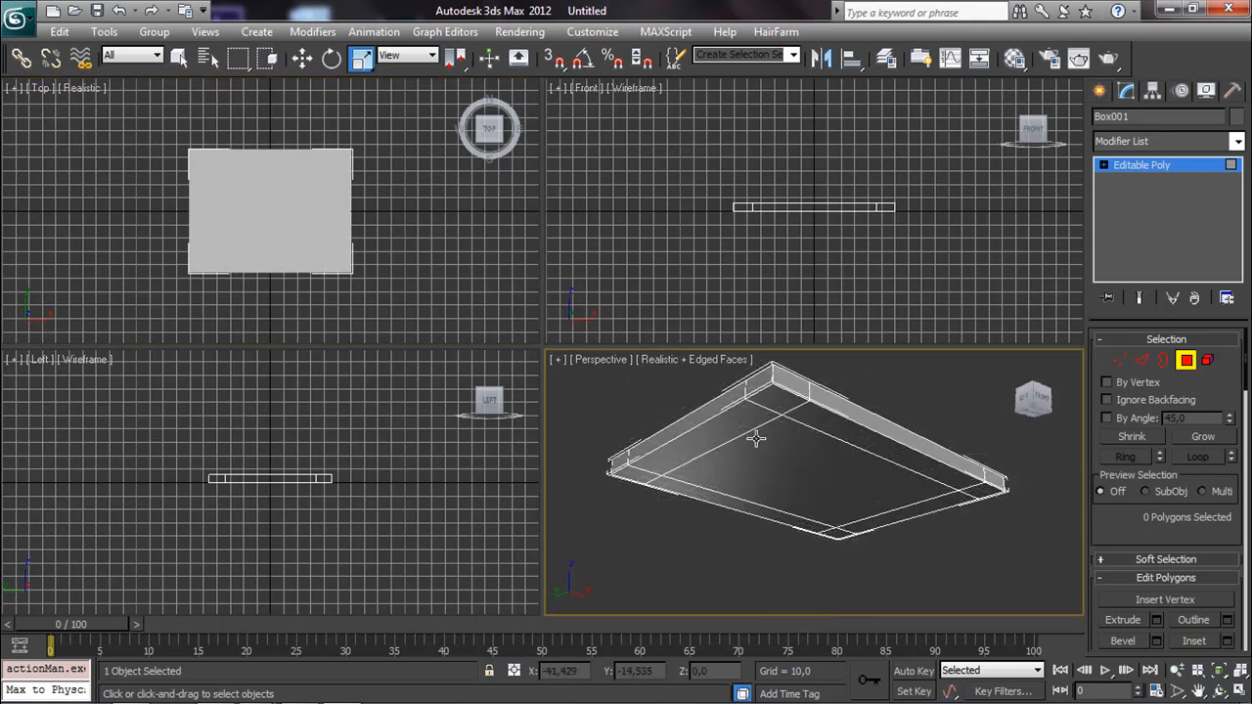
# Step: Extrude the four corner polygons on the box's underside downward to form the table legs
pyautogui.click(770, 404)
pyautogui.keyDown('ctrl'); pyautogui.click(637, 477); pyautogui.keyUp('ctrl')
pyautogui.keyDown('ctrl'); pyautogui.click(835, 532); pyautogui.keyUp('ctrl')
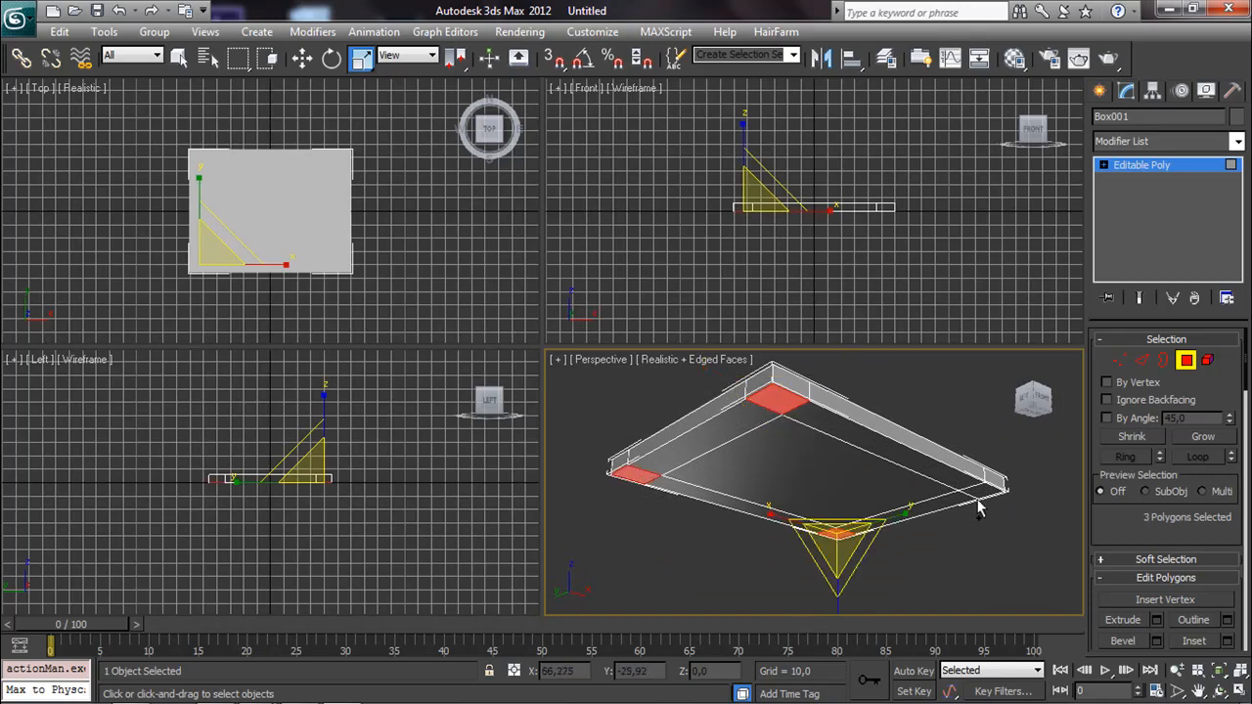
pyautogui.keyDown('ctrl'); pyautogui.click(980, 489); pyautogui.keyUp('ctrl')
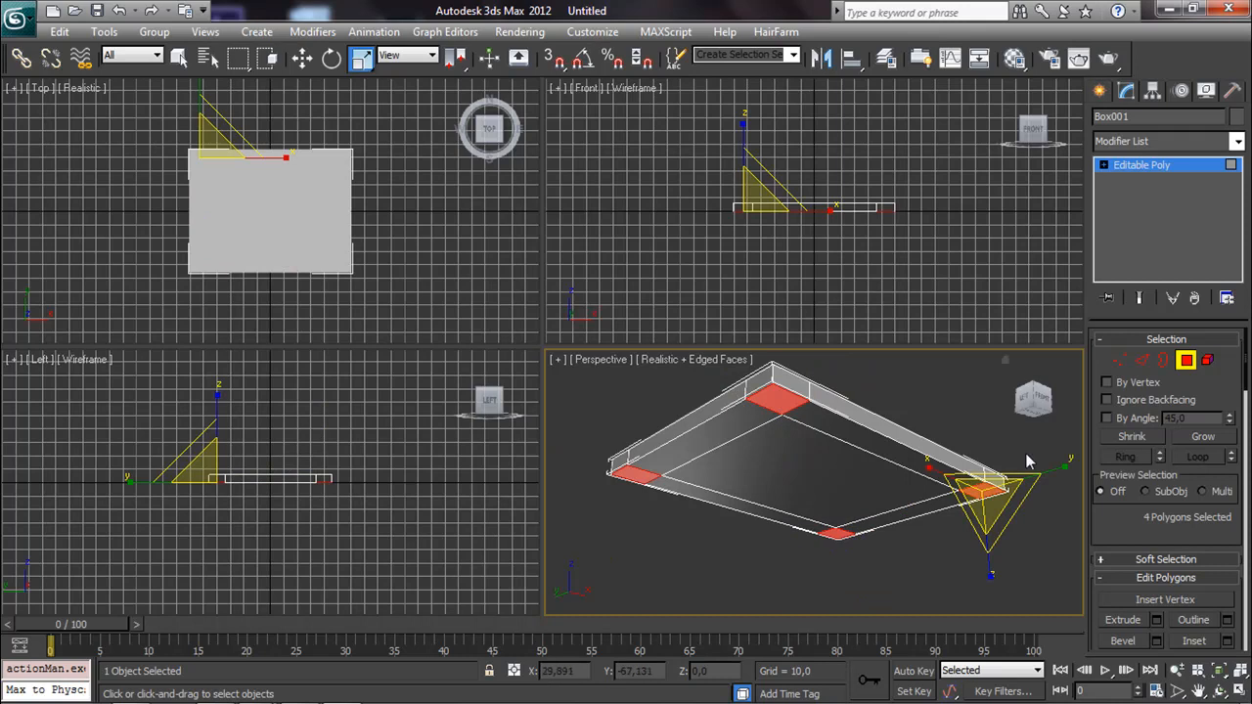
pyautogui.moveTo(1125, 543); pyautogui.dragTo(1138, 384)
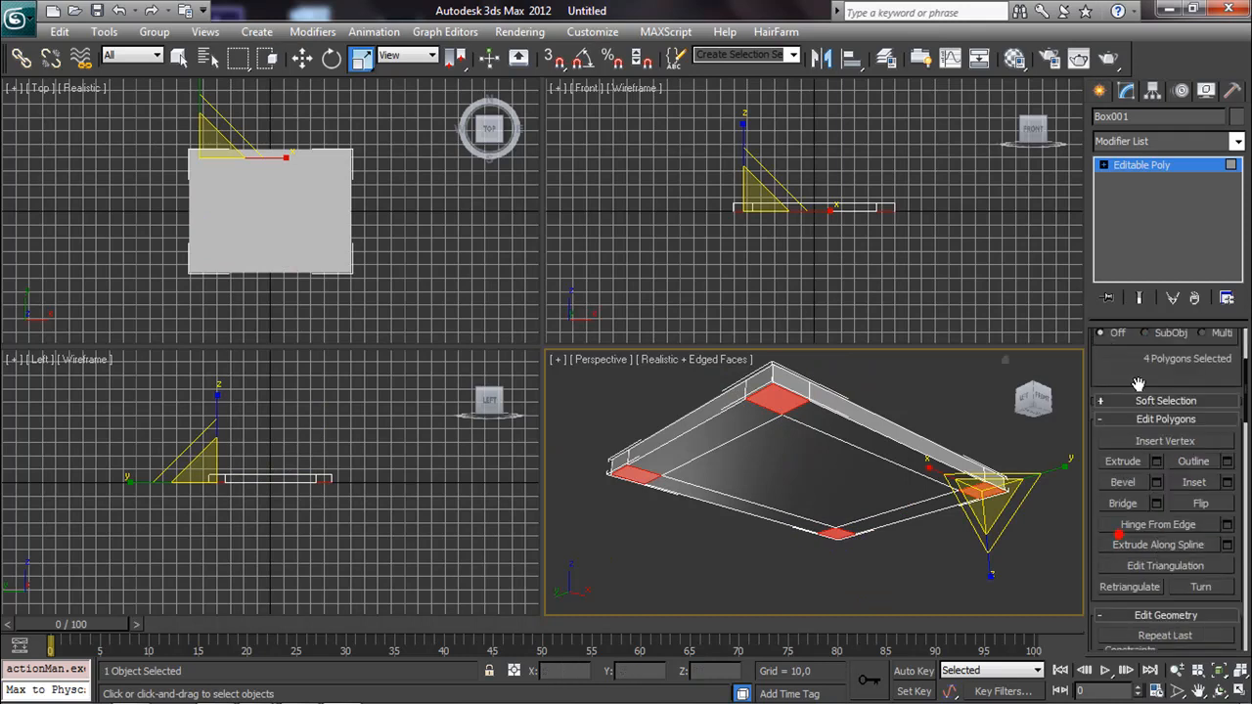
pyautogui.click(1127, 462)
pyautogui.moveTo(988, 494); pyautogui.dragTo(1016, 245)
pyautogui.moveTo(869, 250); pyautogui.dragTo(851, 190, button='middle')
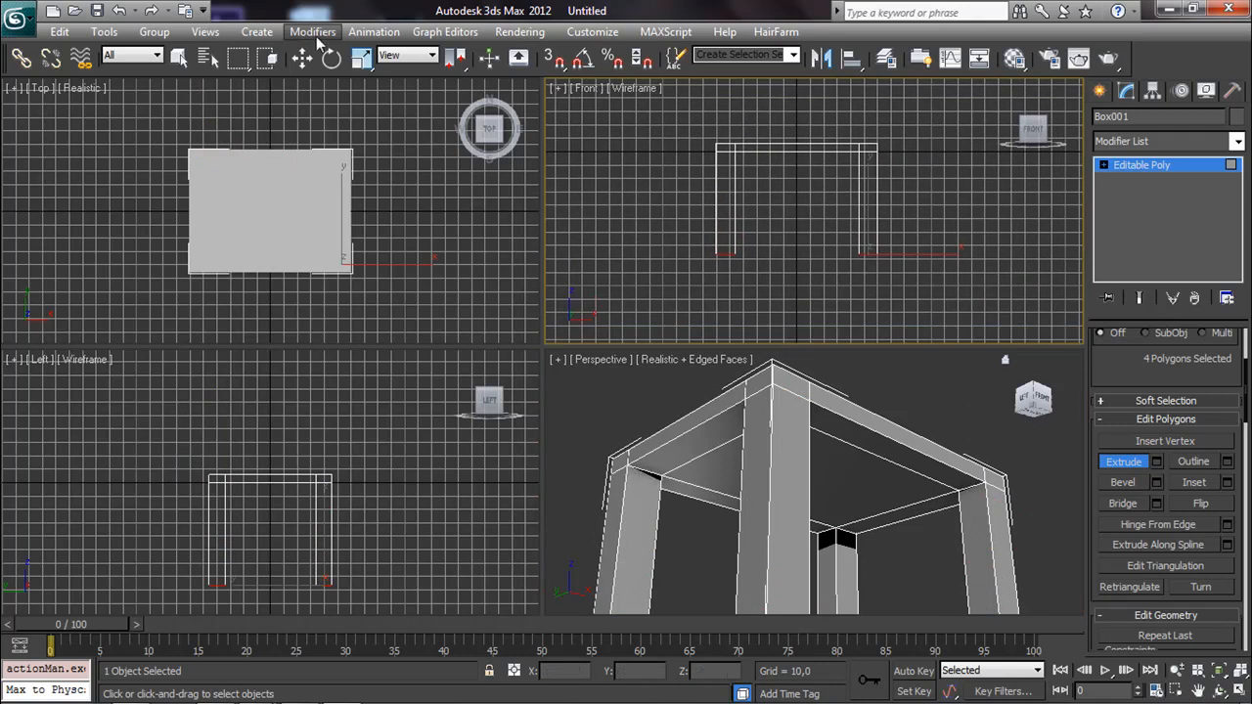
# Step: Scale down the four end polygons of the legs so that the legs taper toward the floor
pyautogui.click(358, 57)
pyautogui.moveTo(788, 474); pyautogui.dragTo(771, 378, button='middle')
pyautogui.click(732, 511)
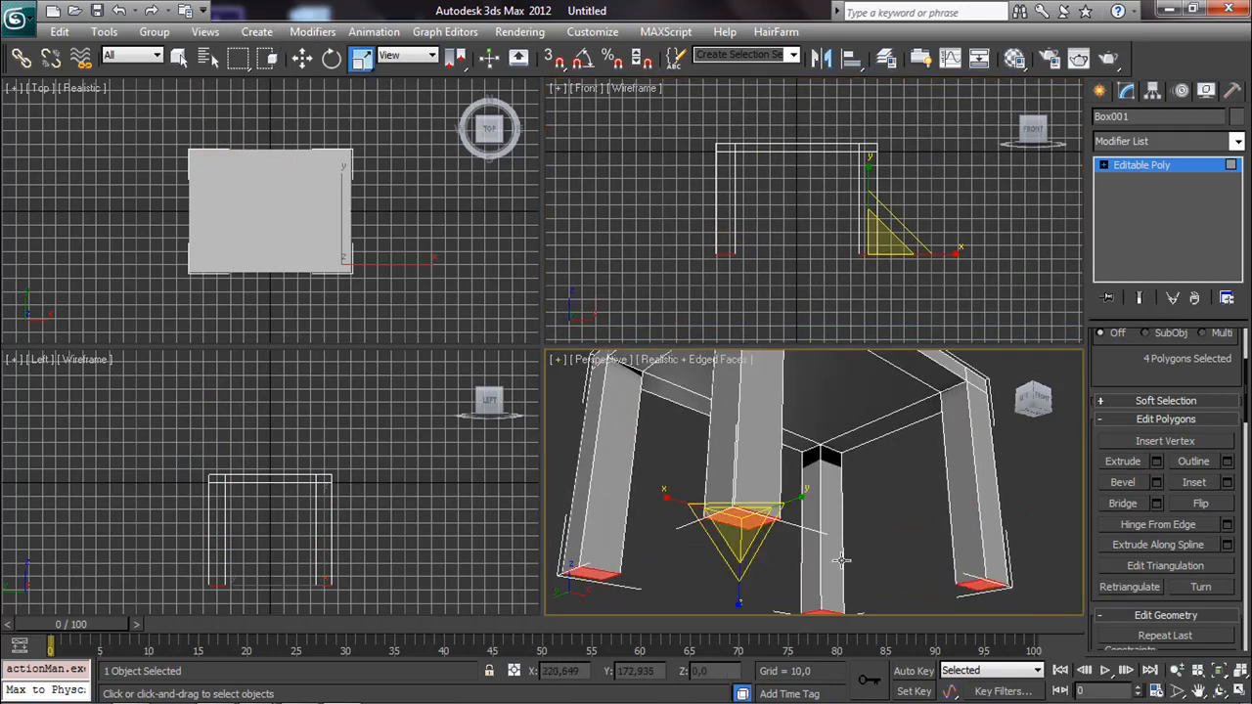
pyautogui.moveTo(743, 528); pyautogui.dragTo(692, 623)
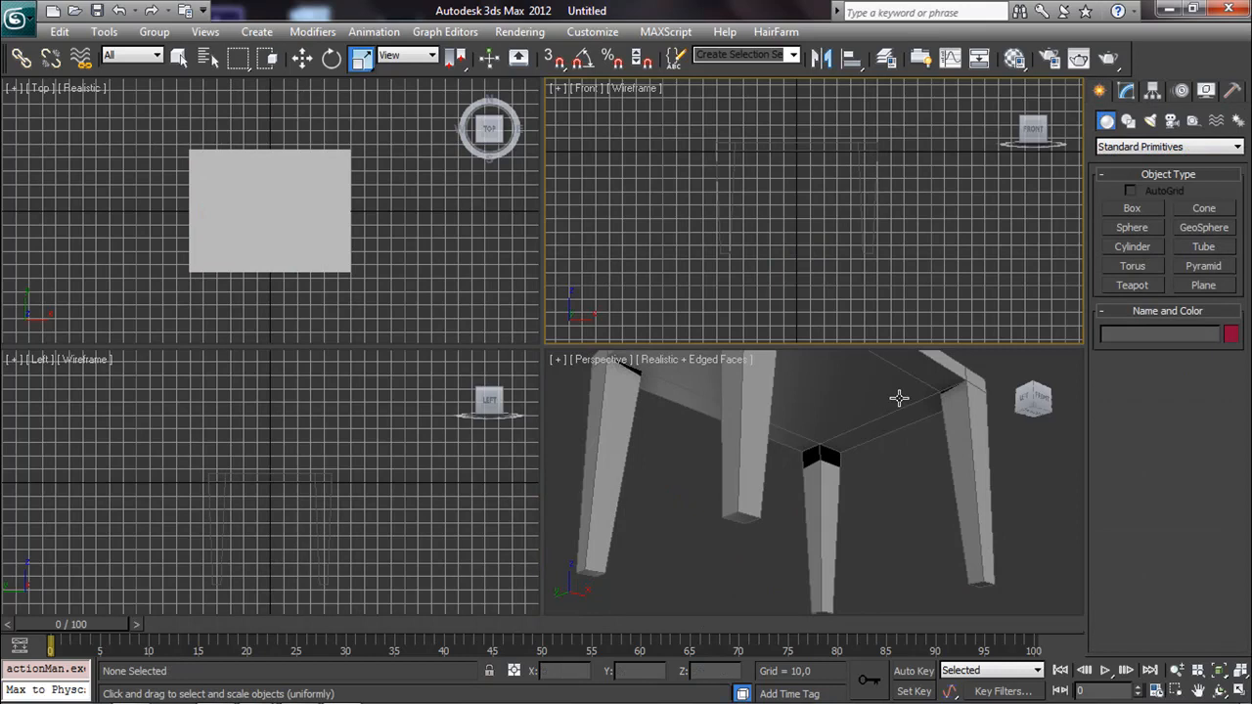
# Step: Move the table up to about Z 76.5 so that its leg ends rest on the ground line in the Front view
pyautogui.click(302, 57)
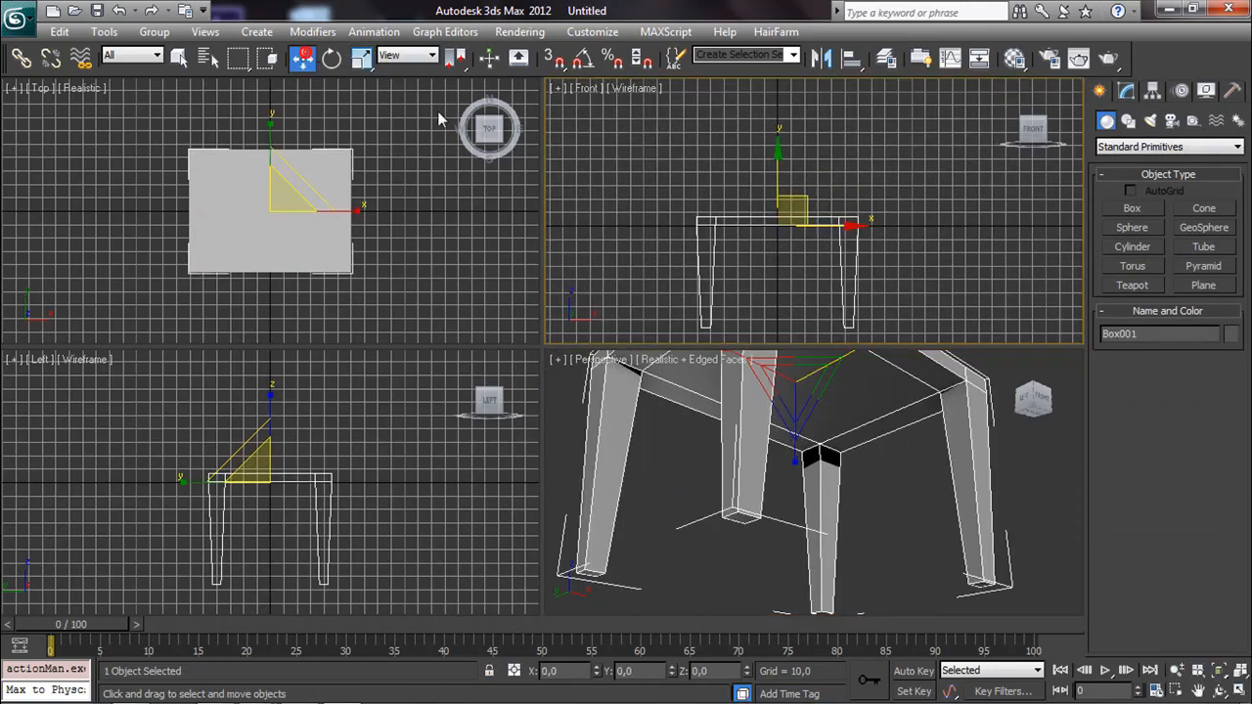
pyautogui.moveTo(717, 173); pyautogui.dragTo(704, 221, button='middle')
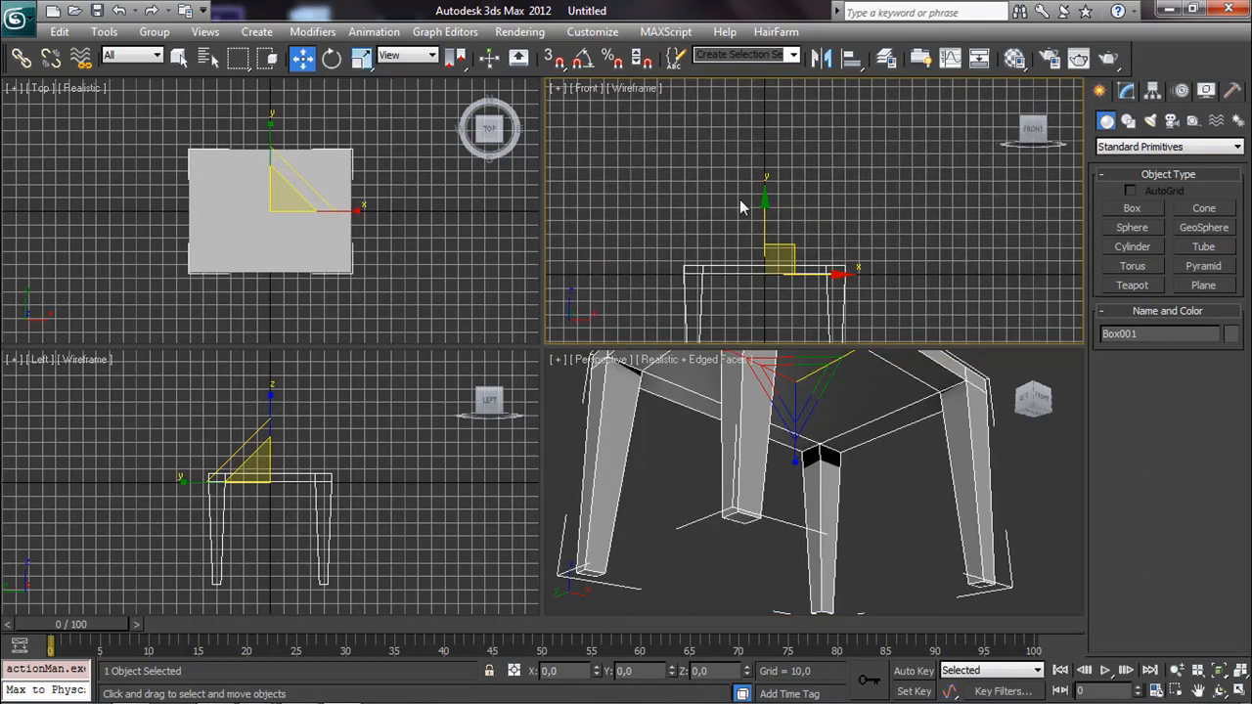
pyautogui.moveTo(764, 229); pyautogui.dragTo(761, 123)
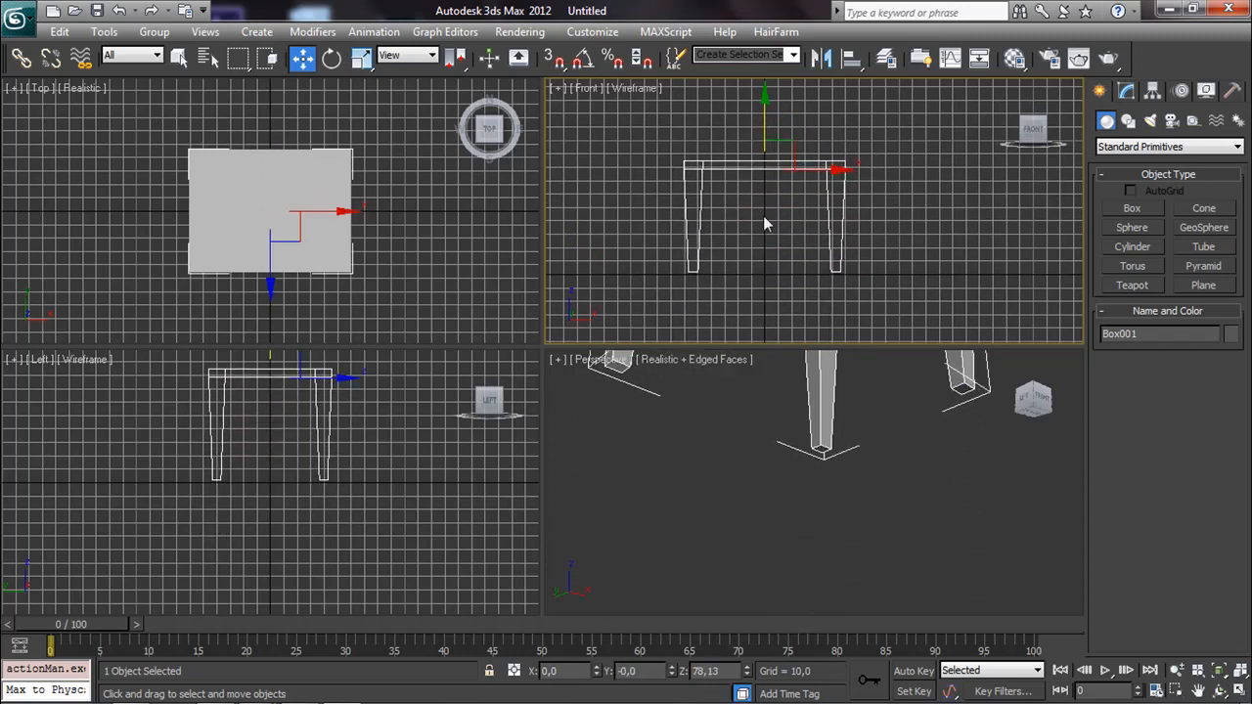
pyautogui.scroll(2, 768, 215)
pyautogui.scroll(-2, 759, 181)
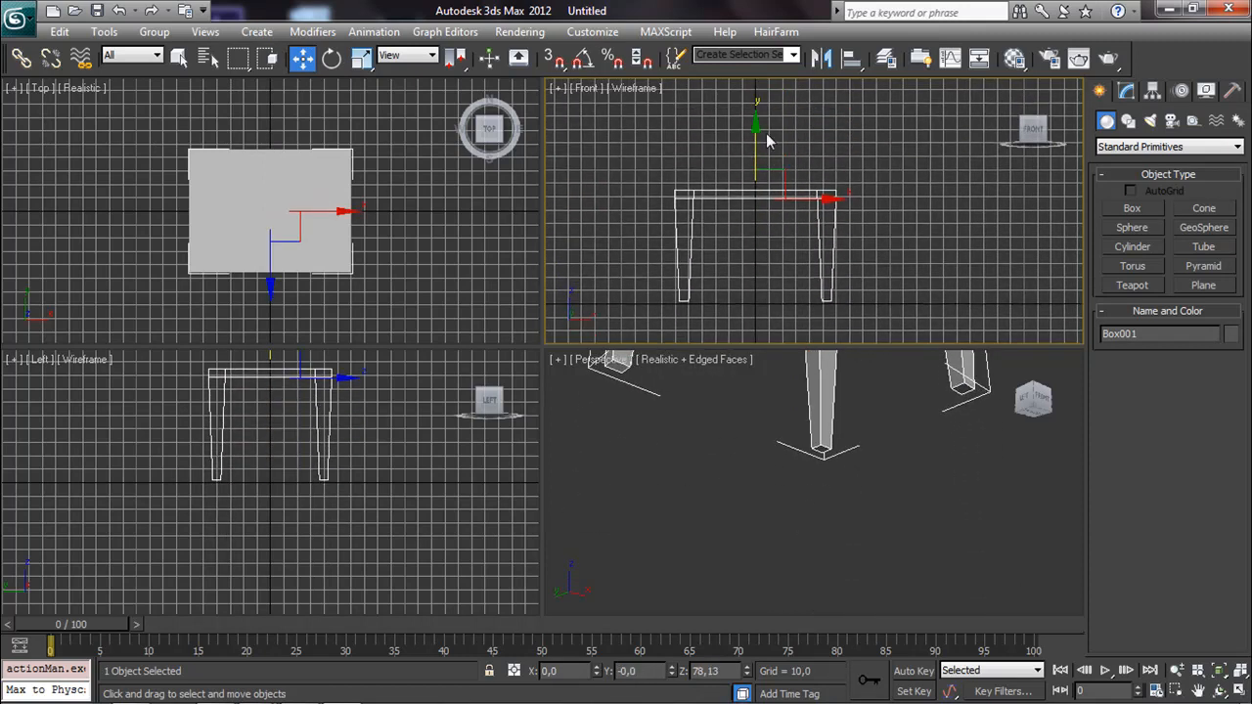
pyautogui.scroll(5, 813, 284)
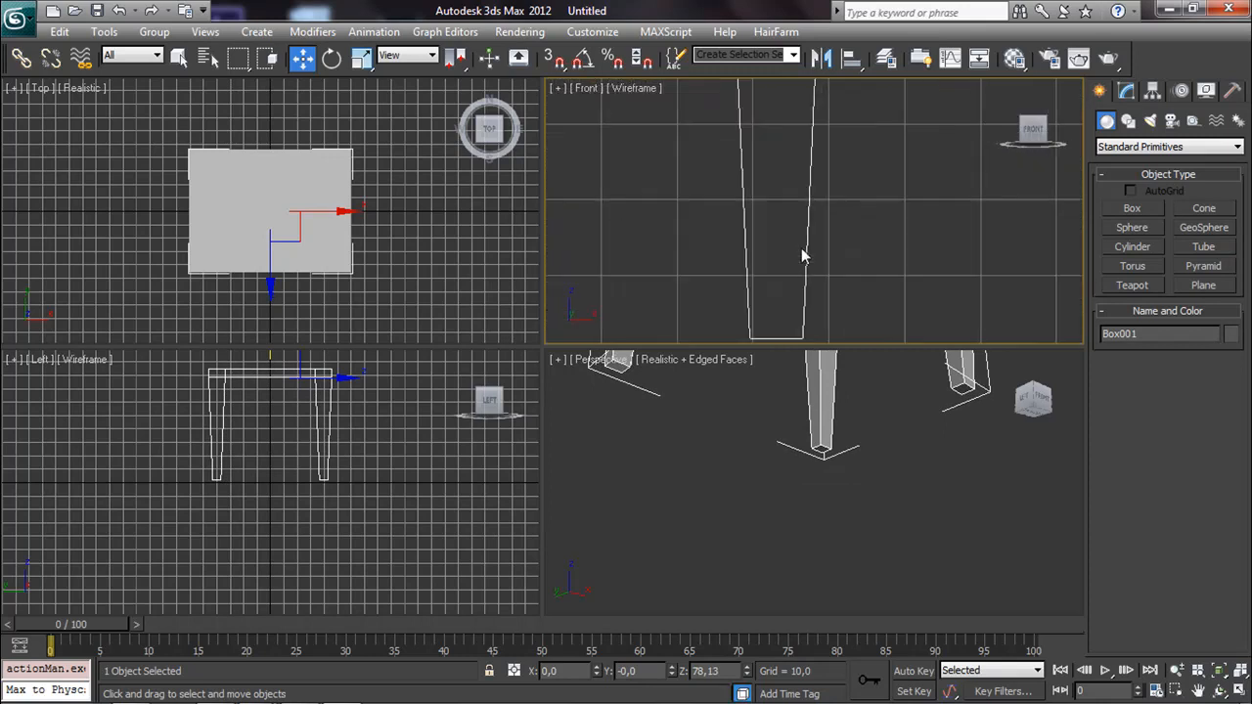
pyautogui.scroll(5, 834, 196)
pyautogui.moveTo(828, 206); pyautogui.dragTo(824, 216)
pyautogui.scroll(-12, 814, 229)
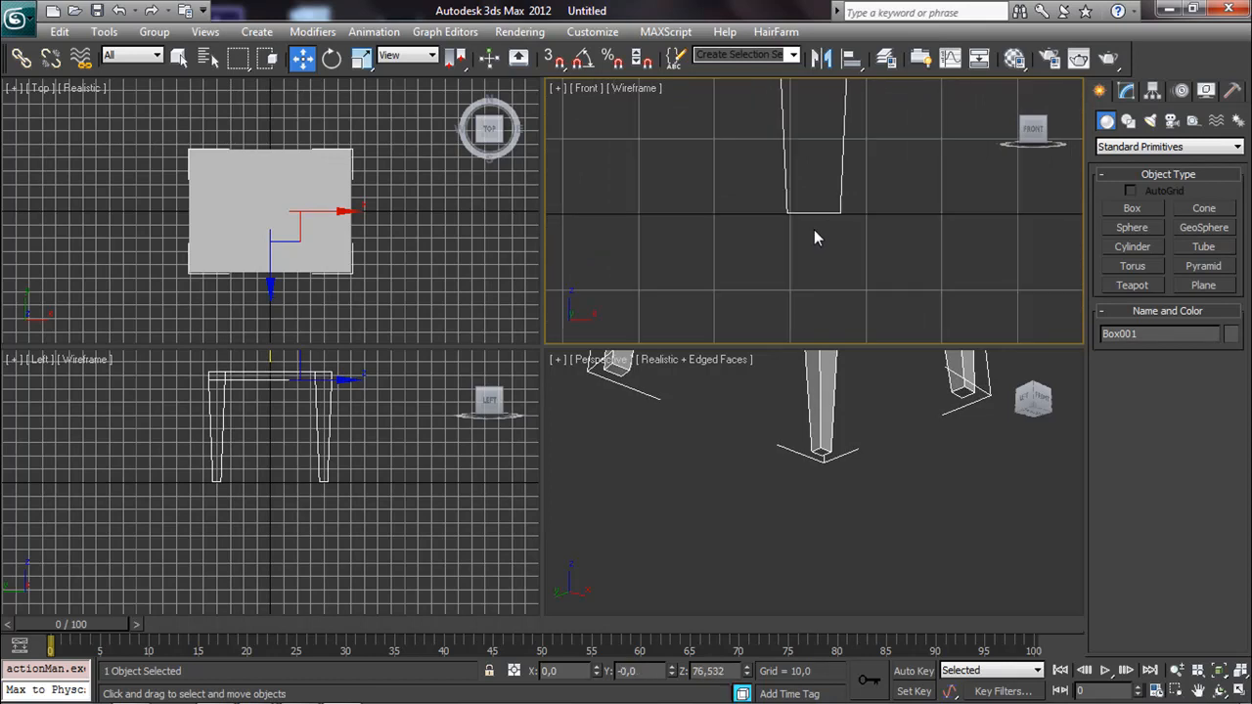
pyautogui.moveTo(793, 228); pyautogui.dragTo(788, 241, button='middle')
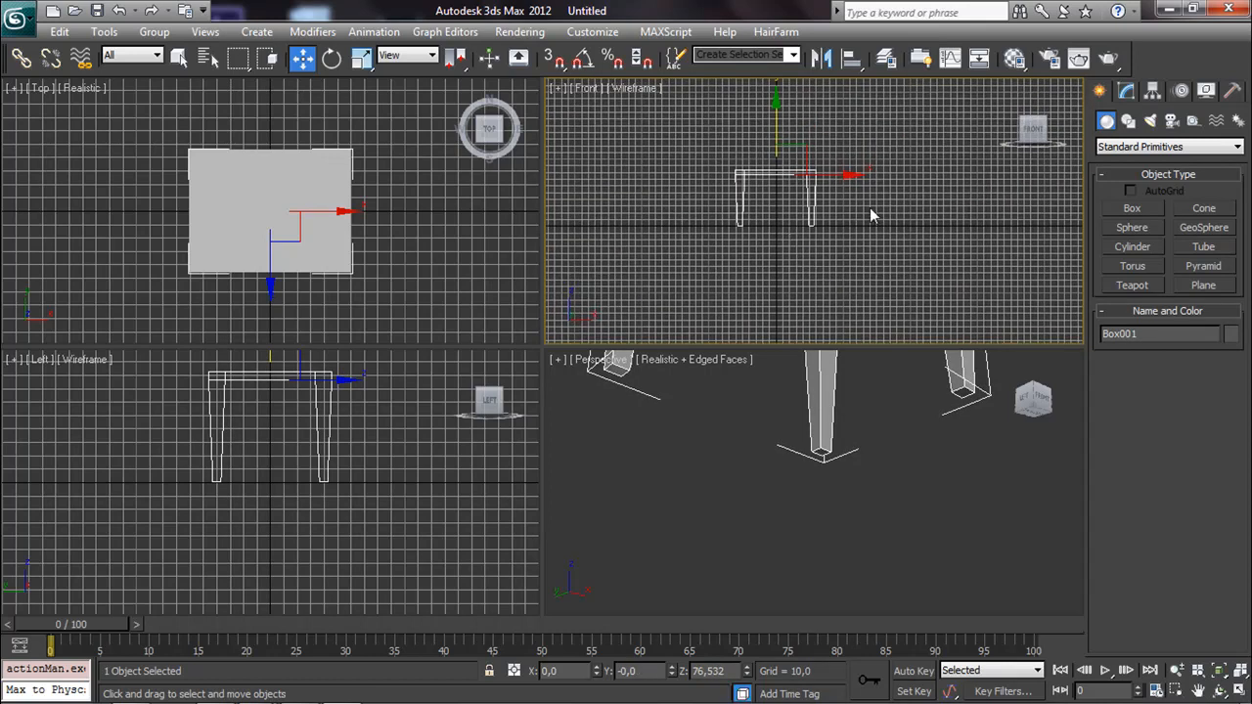
# Step: Move only the table's pivot to ground level by setting its absolute Z position to 0
pyautogui.click(1159, 92)
pyautogui.click(1142, 208)
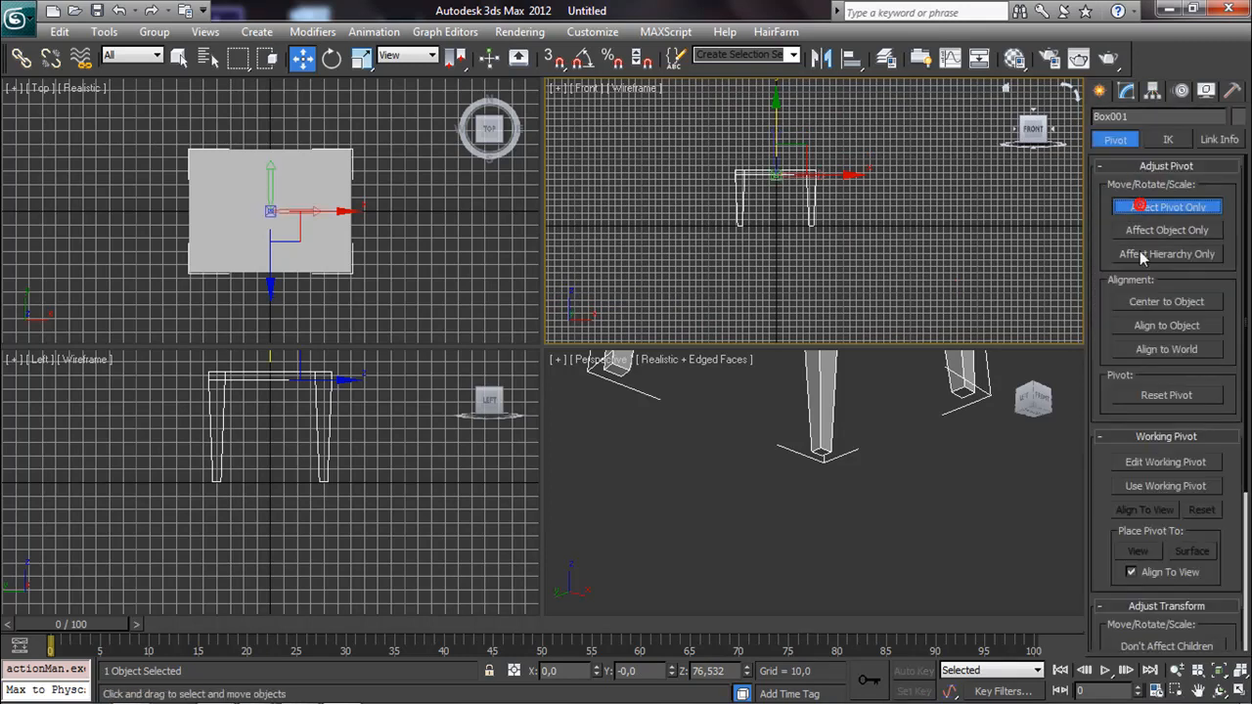
pyautogui.rightClick(302, 68)
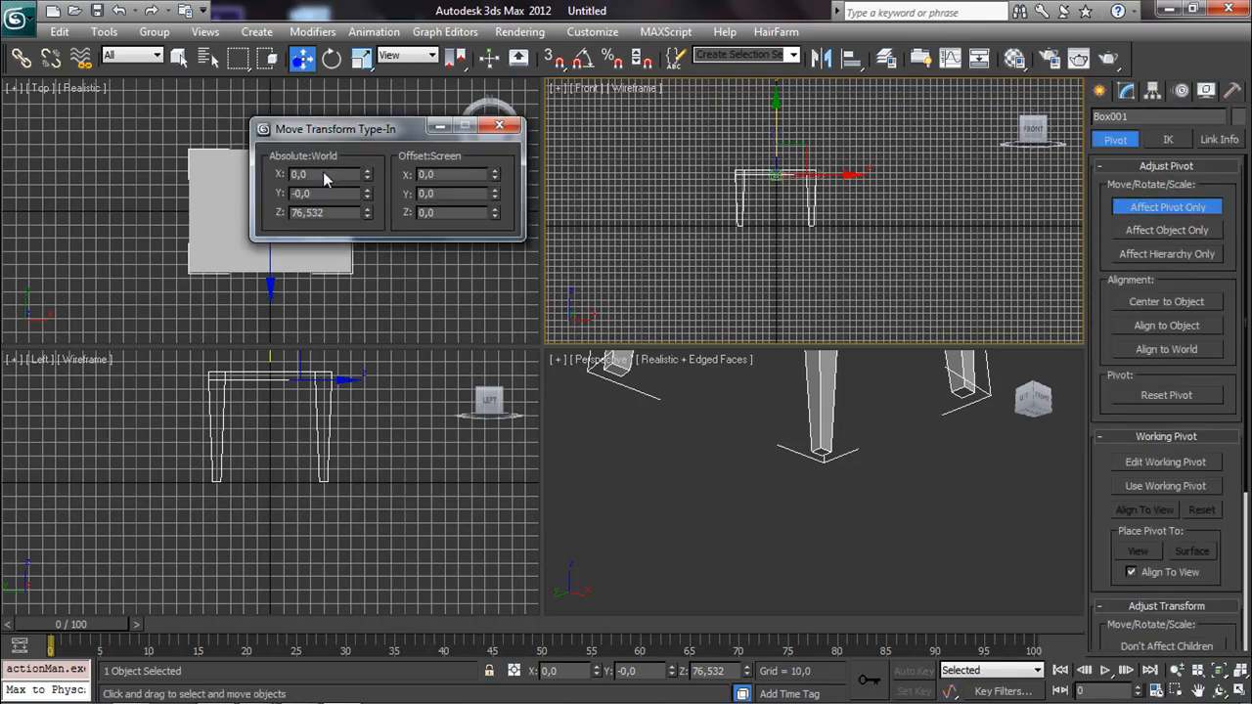
pyautogui.rightClick(367, 213)
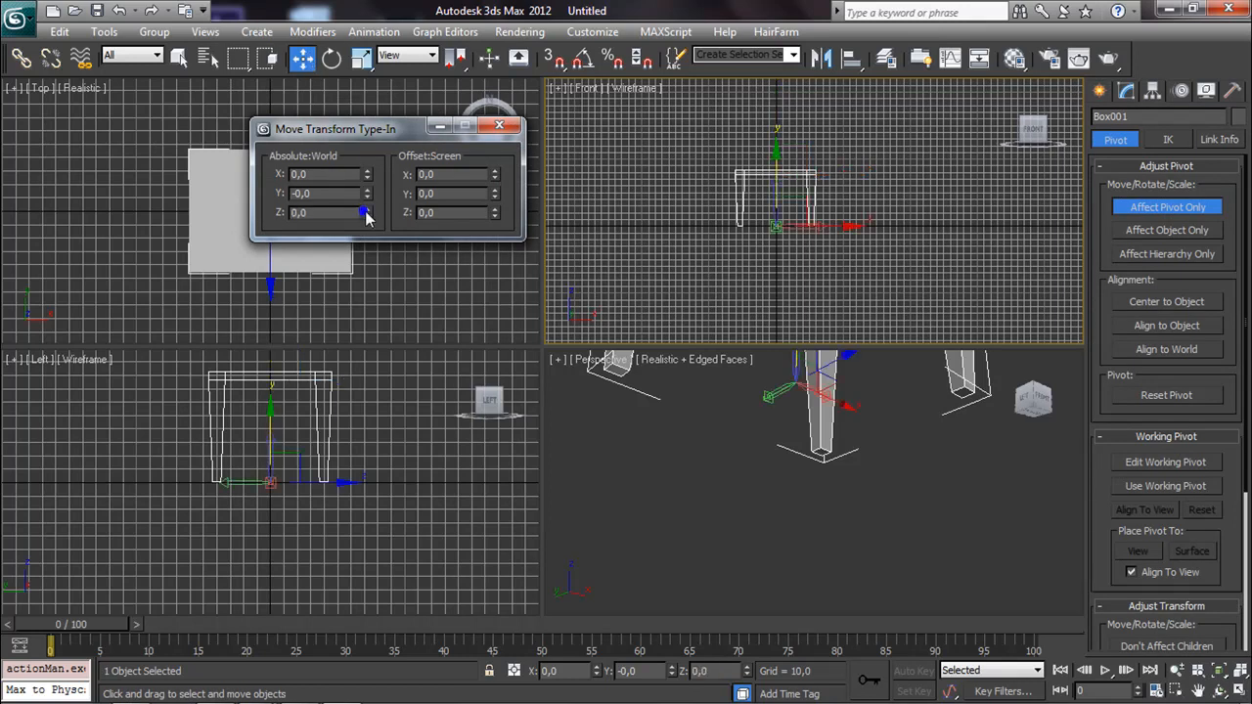
pyautogui.click(499, 125)
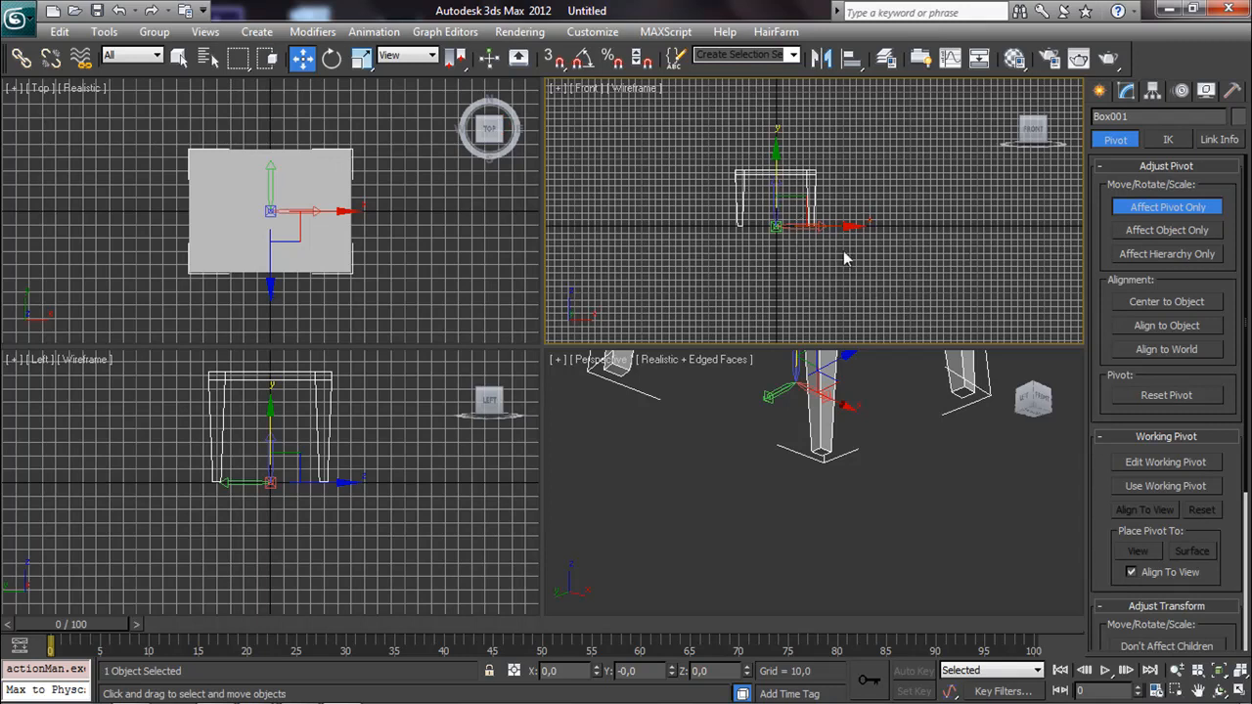
pyautogui.click(1160, 217)
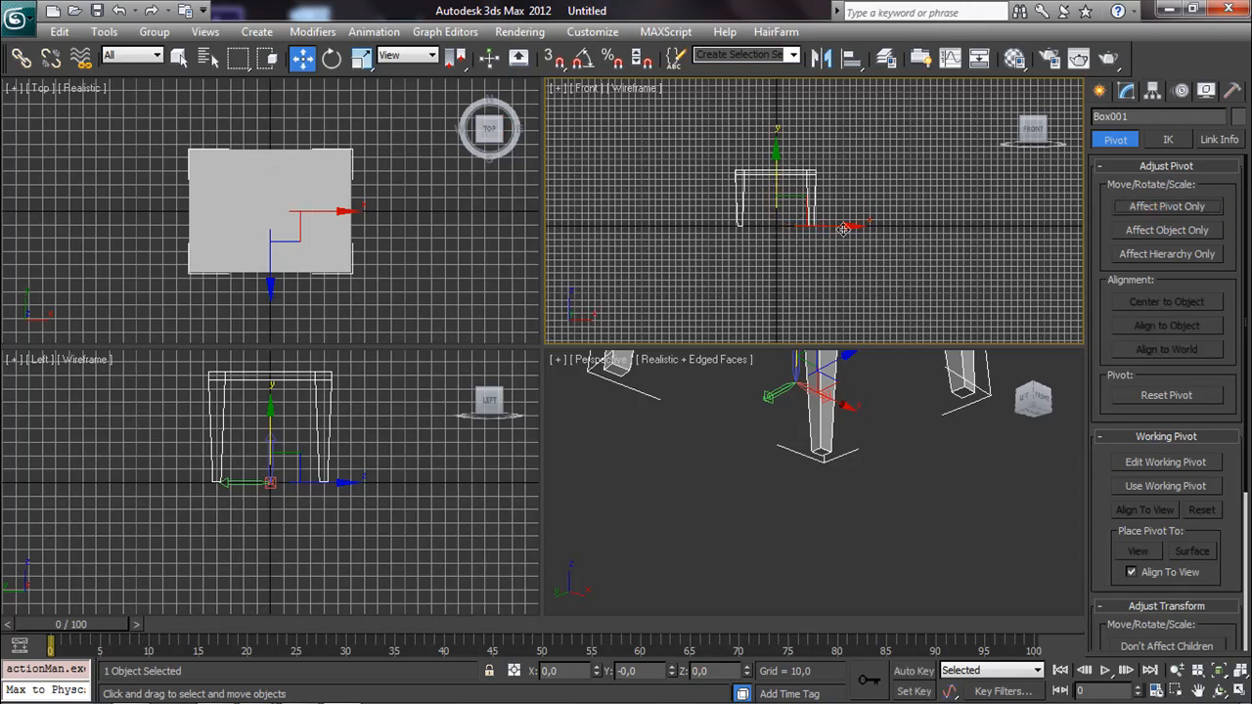
# Step: Inspect the table from above in the Perspective view and select it
pyautogui.click(804, 262)
pyautogui.scroll(5, 826, 471)
pyautogui.keyDown('alt'); pyautogui.moveTo(822, 465); pyautogui.dragTo(853, 528, button='middle'); pyautogui.keyUp('alt')
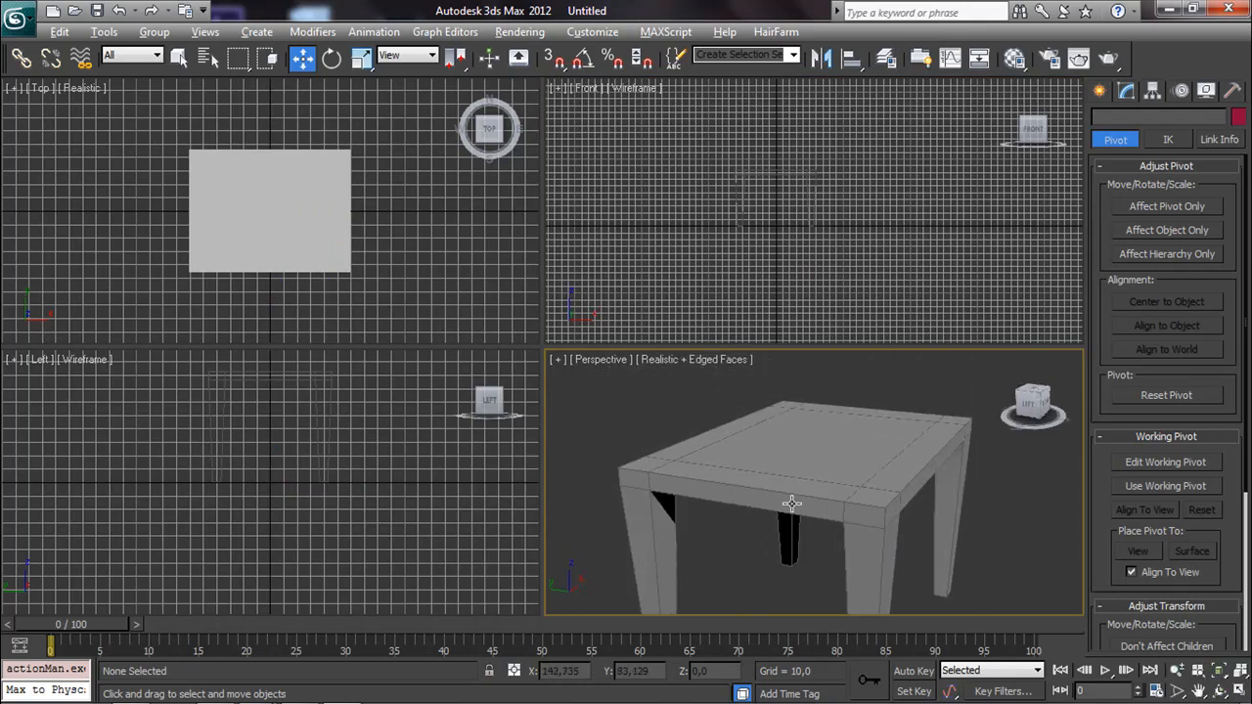
pyautogui.keyDown('alt'); pyautogui.moveTo(799, 489); pyautogui.dragTo(836, 519, button='middle'); pyautogui.keyUp('alt')
pyautogui.click(699, 474)
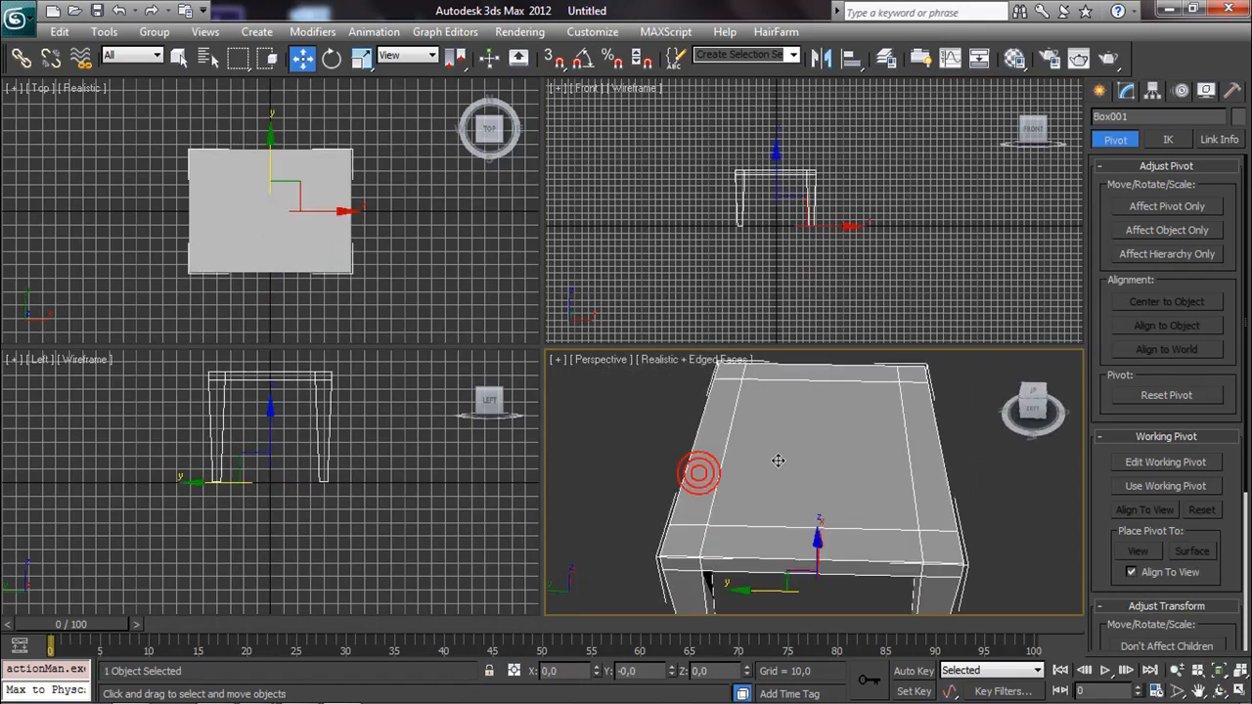
# Step: Extrude the two corner polygons at the rear of the tabletop upward to form the lower sections of two backrest posts
pyautogui.click(1126, 90)
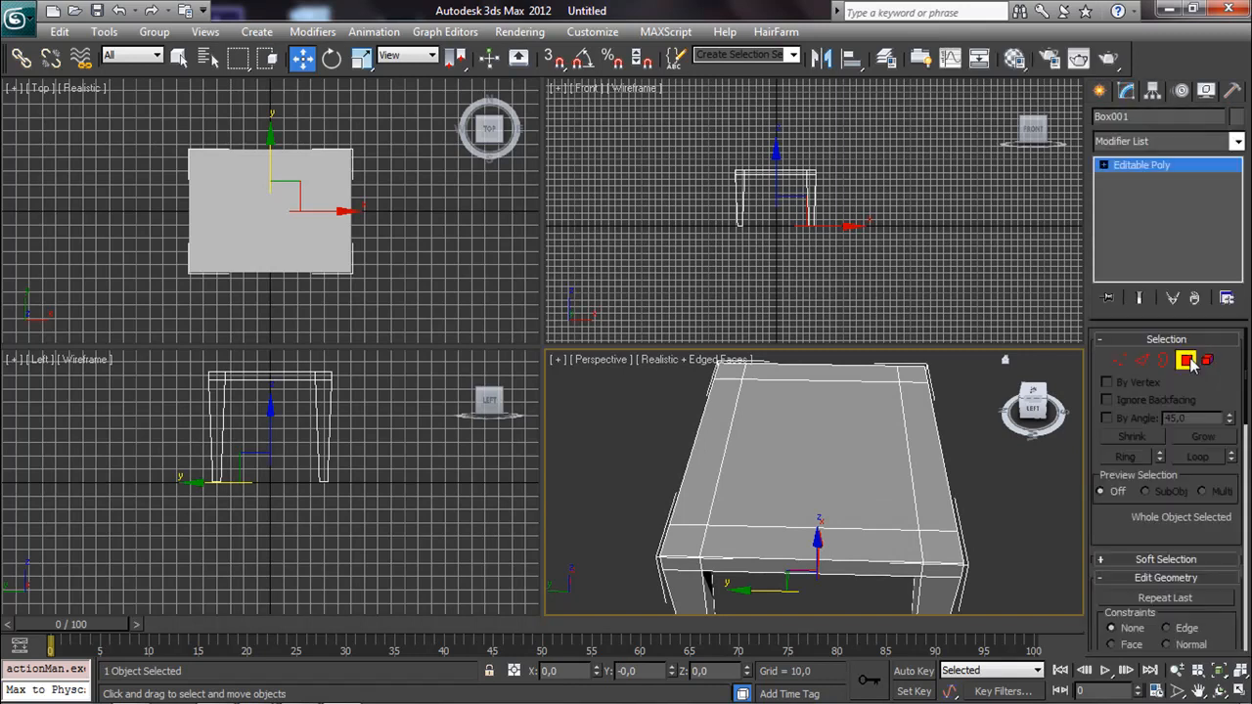
pyautogui.press('4')
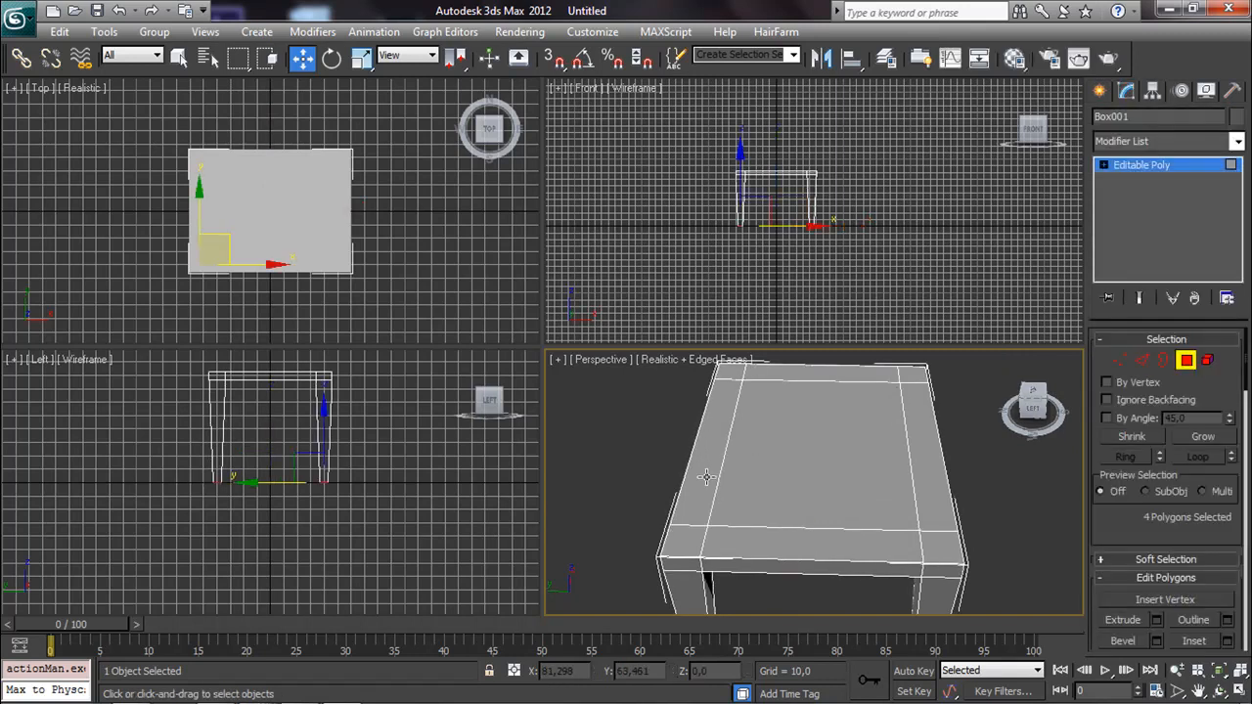
pyautogui.click(691, 526)
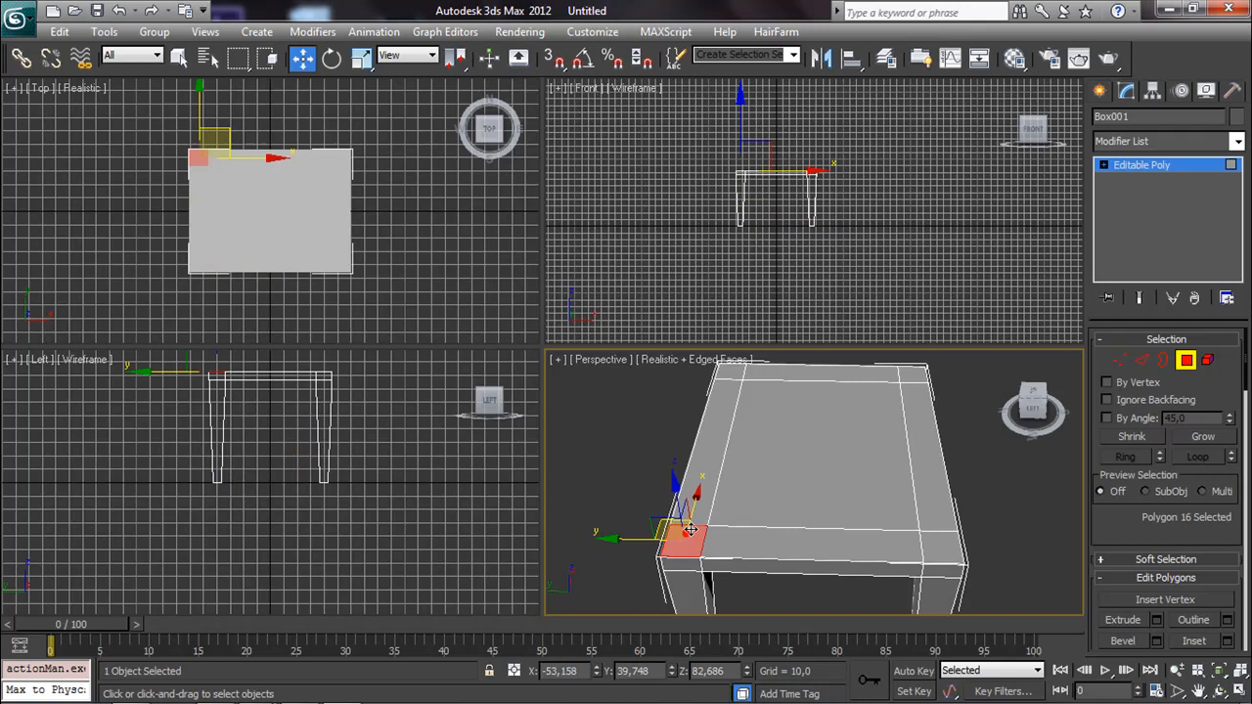
pyautogui.keyDown('ctrl'); pyautogui.click(735, 377); pyautogui.keyUp('ctrl')
pyautogui.keyDown('alt'); pyautogui.moveTo(788, 465); pyautogui.dragTo(788, 414, button='middle'); pyautogui.keyUp('alt')
pyautogui.scroll(-5, 763, 465)
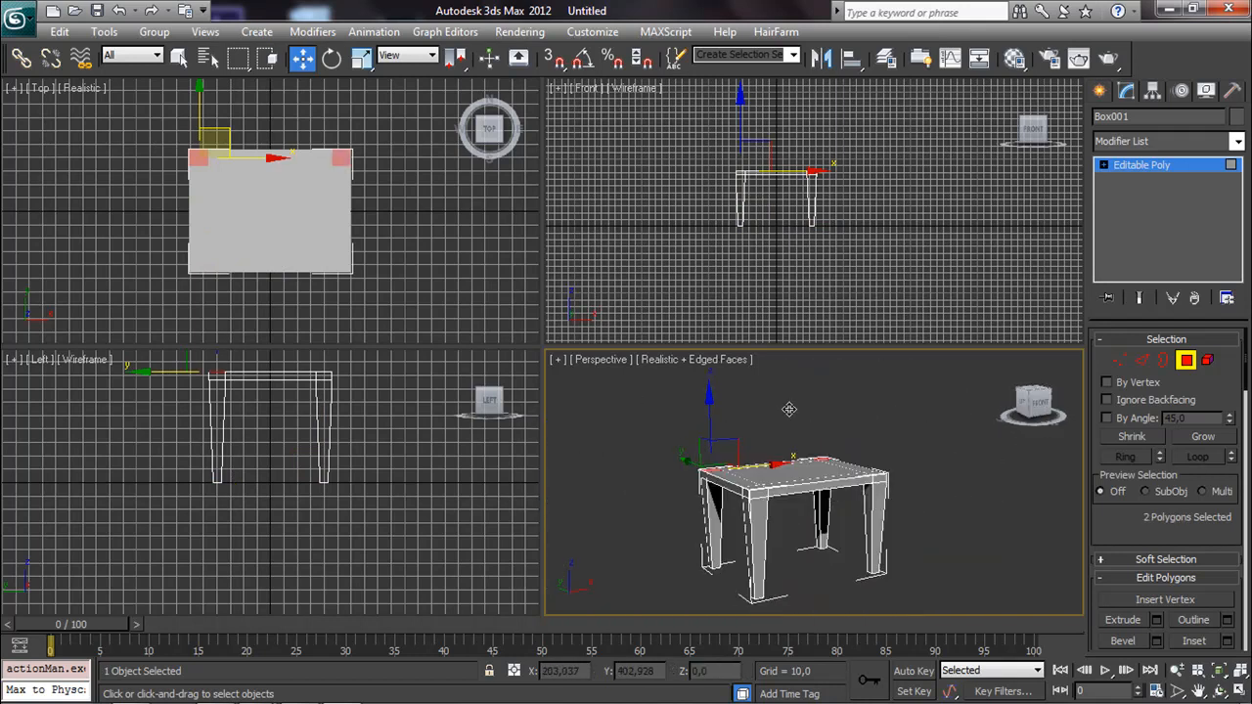
pyautogui.click(1125, 619)
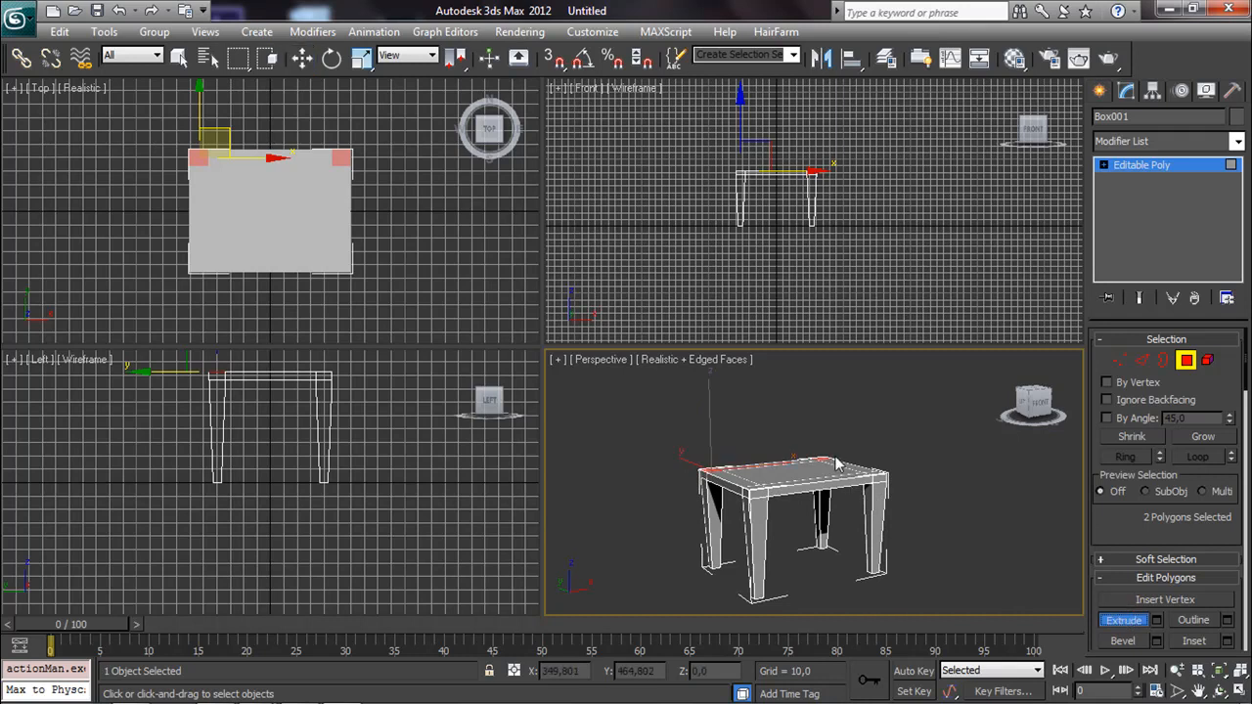
pyautogui.moveTo(824, 460); pyautogui.dragTo(831, 238)
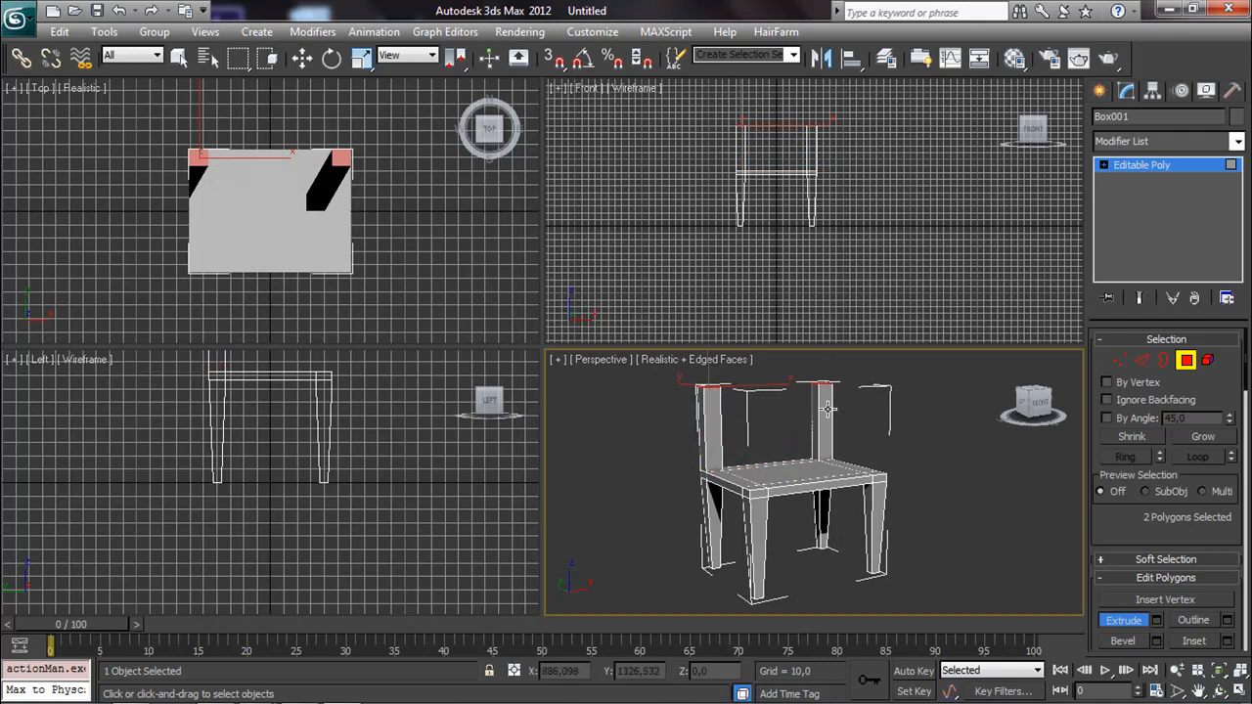
# Step: Extrude the top polygons of both backrest posts upward again to add a shorter upper section
pyautogui.moveTo(826, 401); pyautogui.dragTo(824, 448, button='middle')
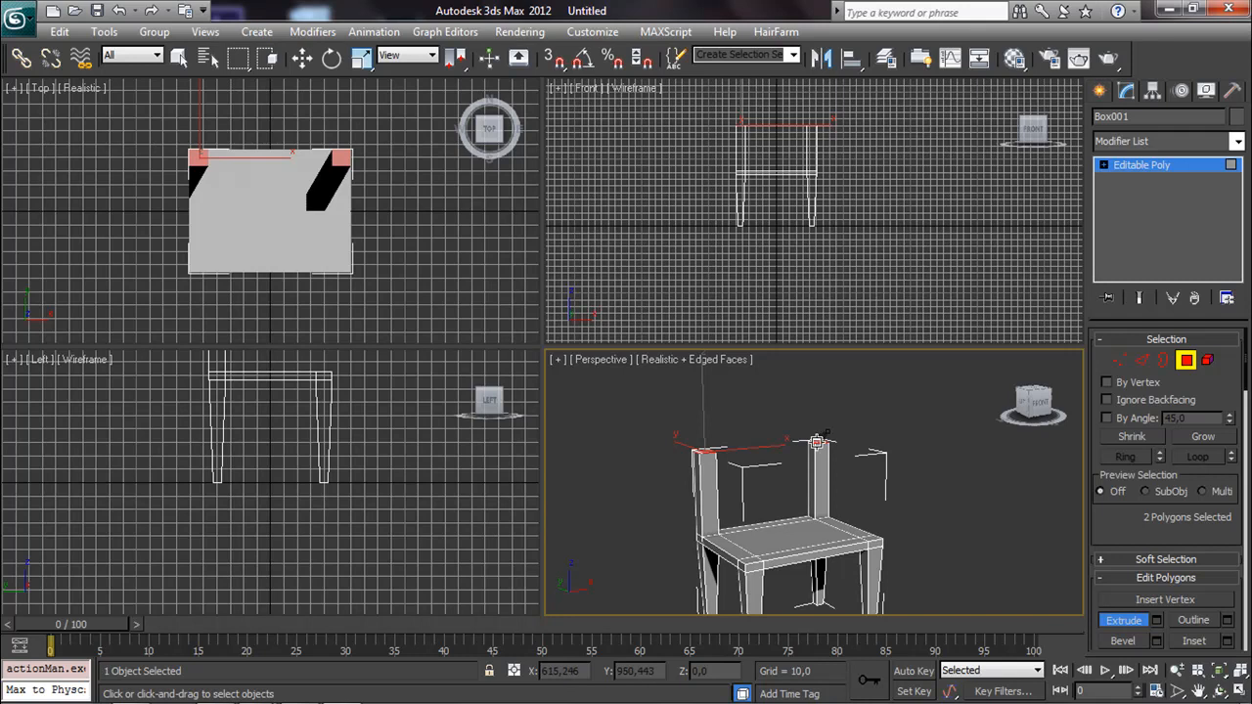
pyautogui.moveTo(818, 439); pyautogui.dragTo(828, 279)
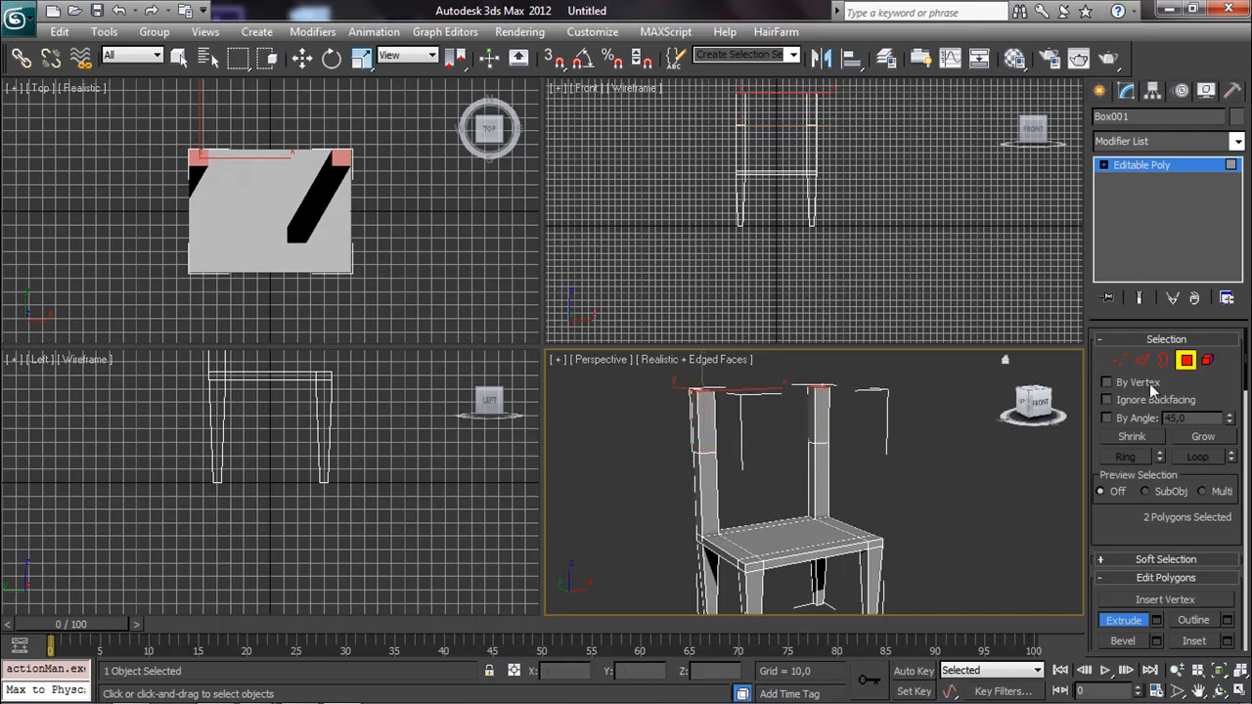
pyautogui.press('w')
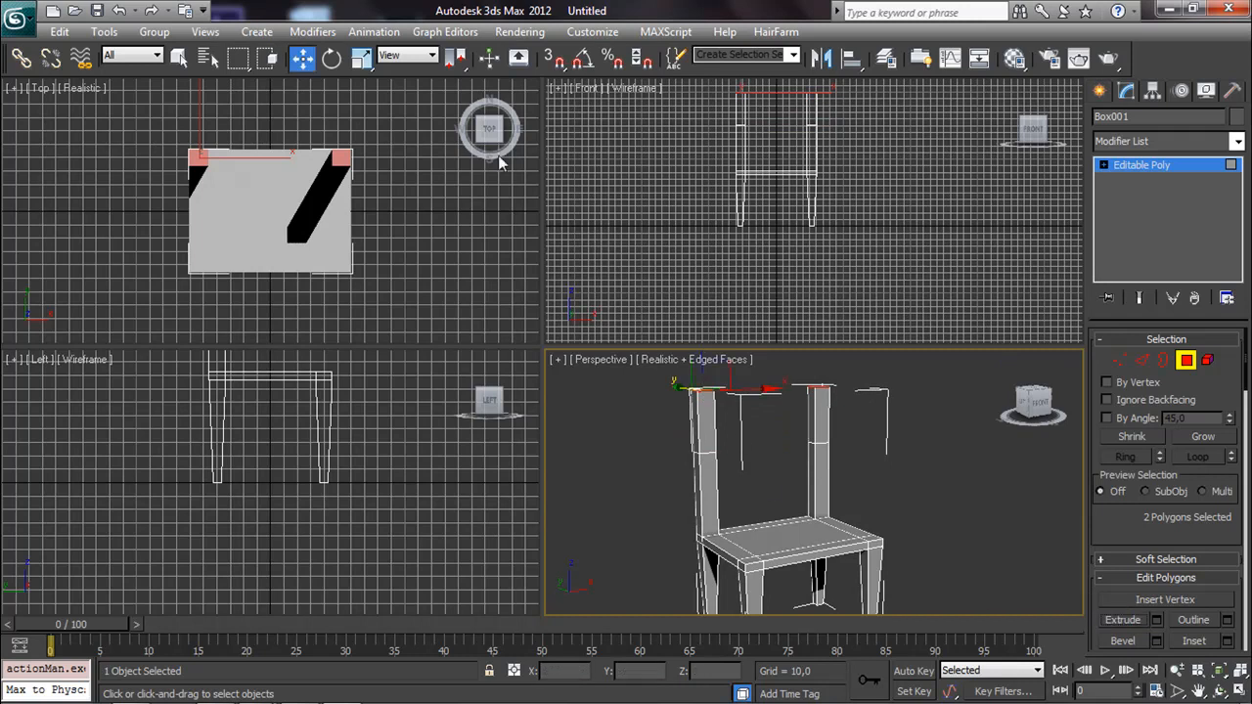
# Step: Bridge the facing inner polygons of the two posts' upper sections to form a solid top rail
pyautogui.click(812, 420)
pyautogui.keyDown('alt'); pyautogui.moveTo(796, 458); pyautogui.dragTo(687, 452, button='middle'); pyautogui.keyUp('alt')
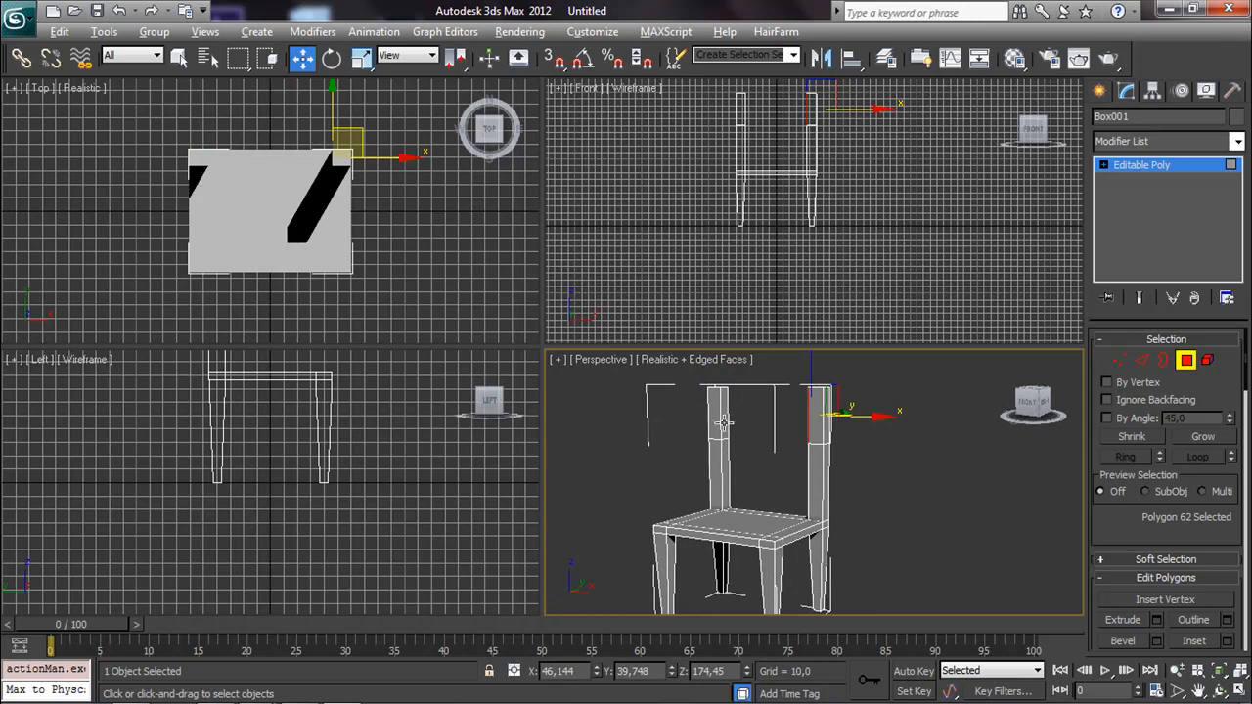
pyautogui.press('alt')
pyautogui.keyDown('ctrl'); pyautogui.click(722, 421); pyautogui.keyUp('ctrl')
pyautogui.keyDown('alt'); pyautogui.moveTo(723, 445); pyautogui.dragTo(811, 452, button='middle'); pyautogui.keyUp('alt')
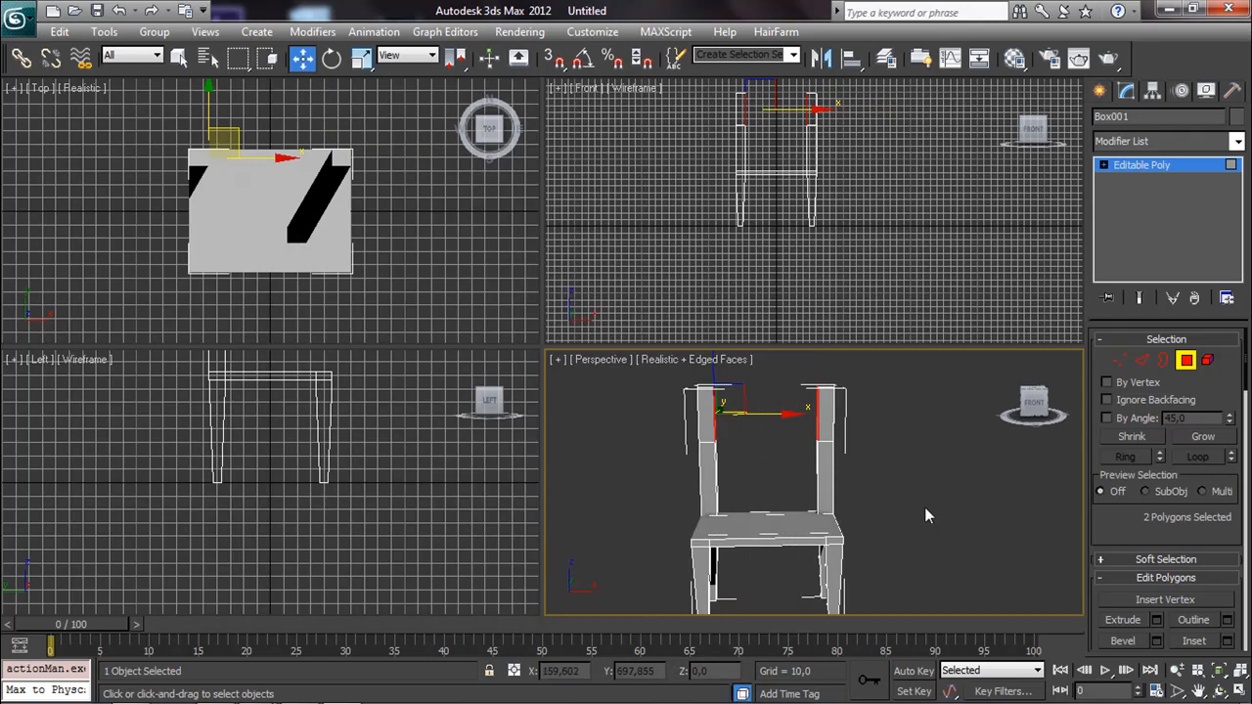
pyautogui.scroll(-3, 1127, 520)
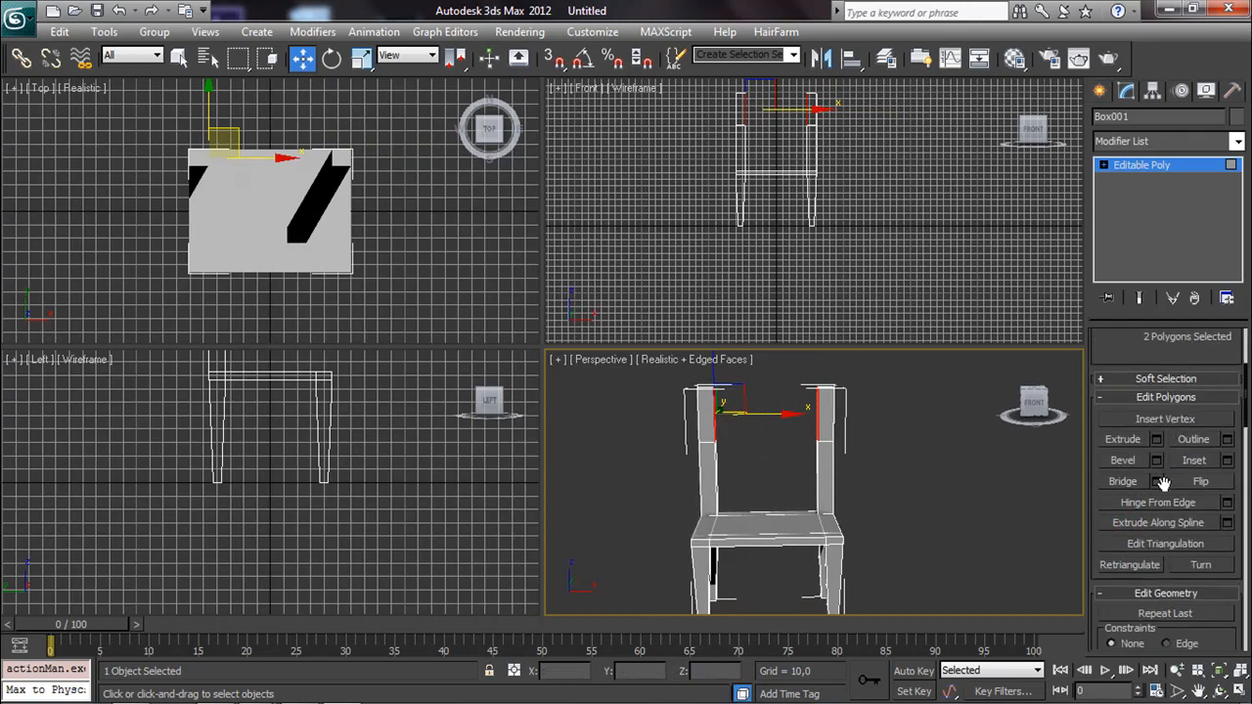
pyautogui.click(1127, 481)
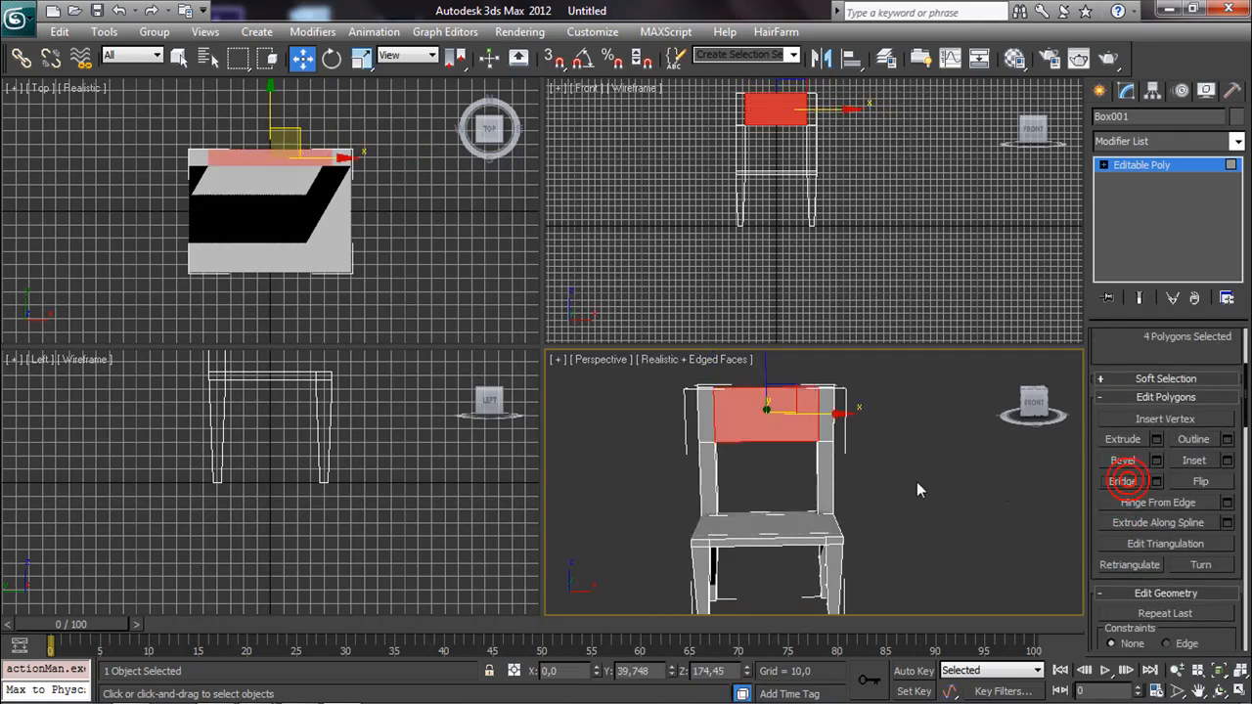
pyautogui.keyDown('alt'); pyautogui.moveTo(876, 486); pyautogui.dragTo(797, 418, button='middle'); pyautogui.keyUp('alt')
pyautogui.click(617, 225)
pyautogui.scroll(2, 795, 423)
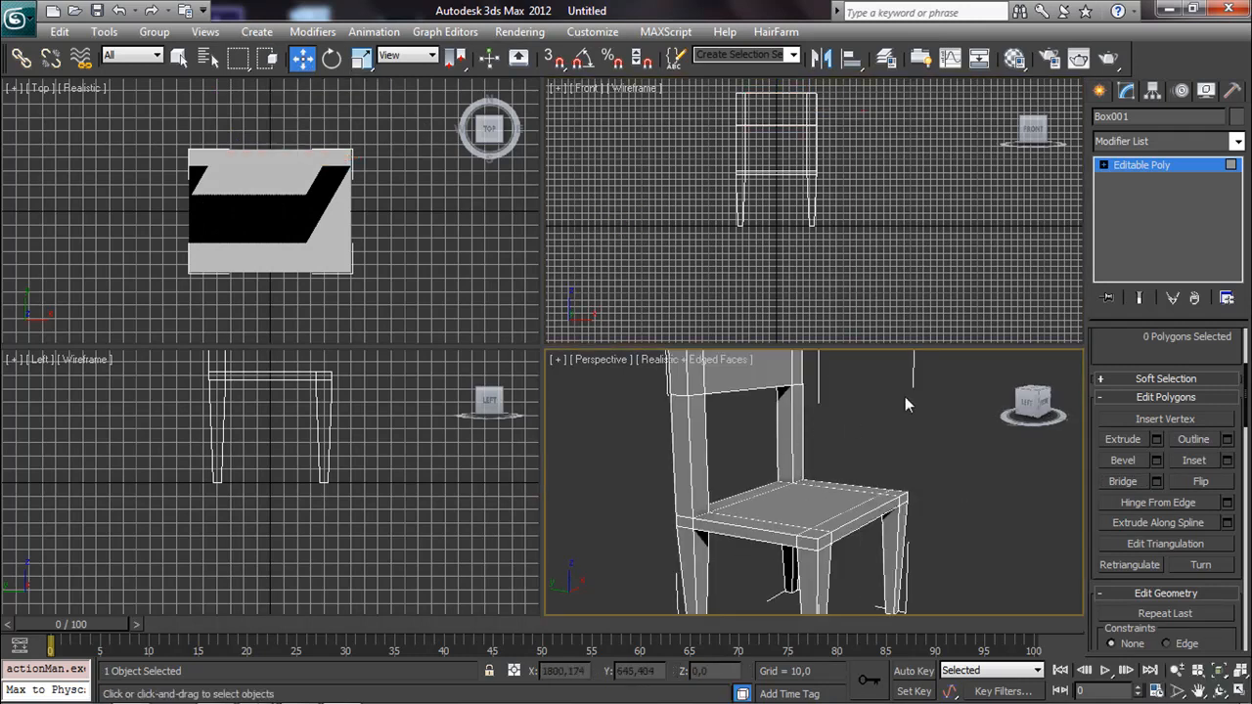
# Step: Create a cylinder with a radius of about 2.9 just inside the left backrest post in a Top wireframe view without grid
pyautogui.click(1100, 90)
pyautogui.click(1132, 247)
pyautogui.click(307, 244)
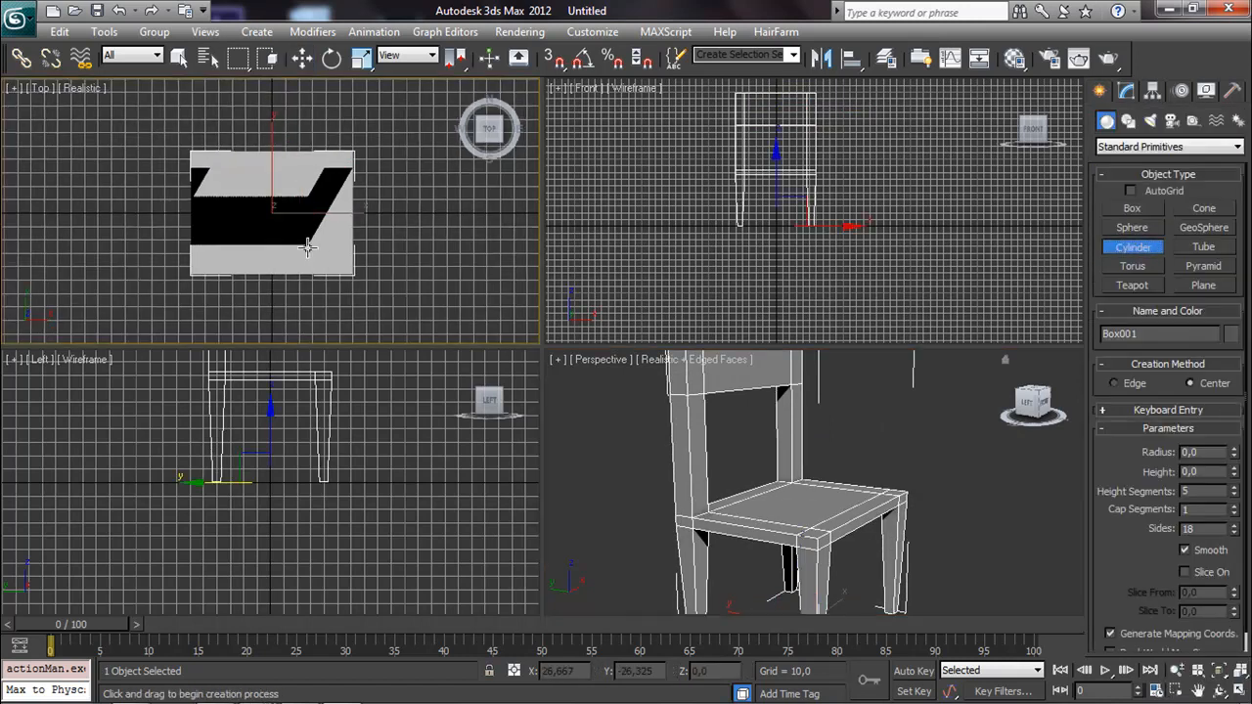
pyautogui.press('F3')
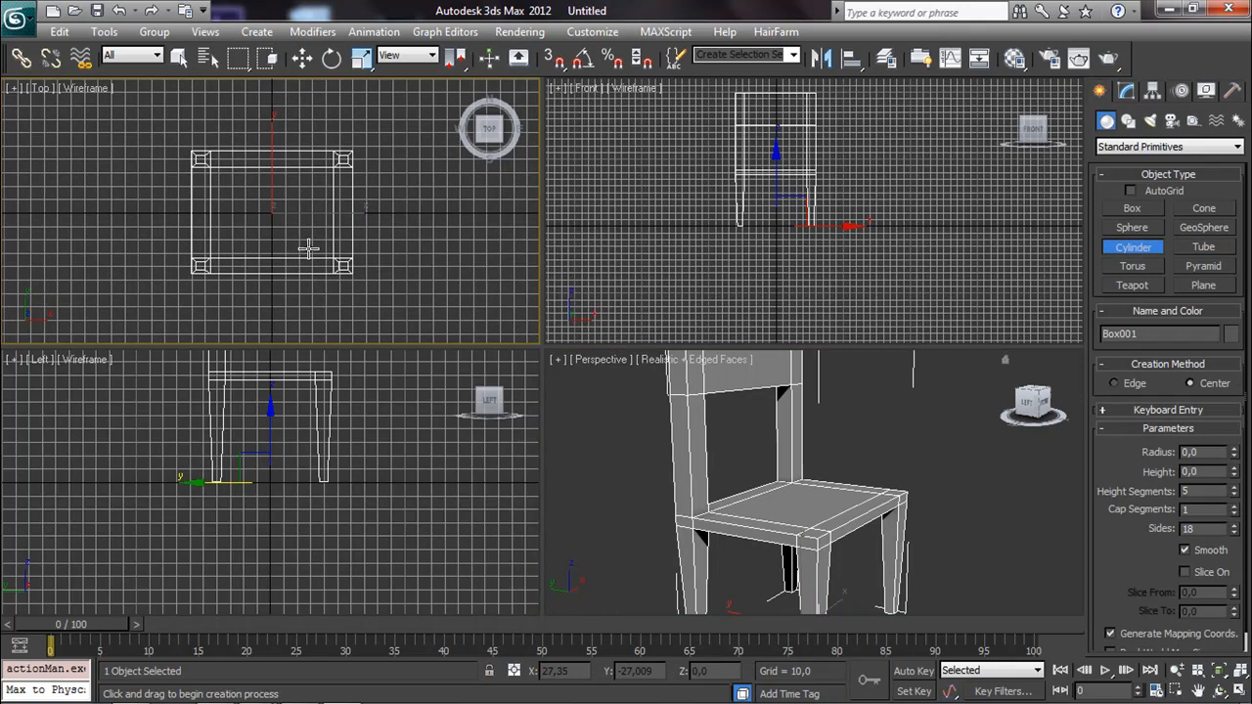
pyautogui.press('g')
pyautogui.scroll(5, 309, 244)
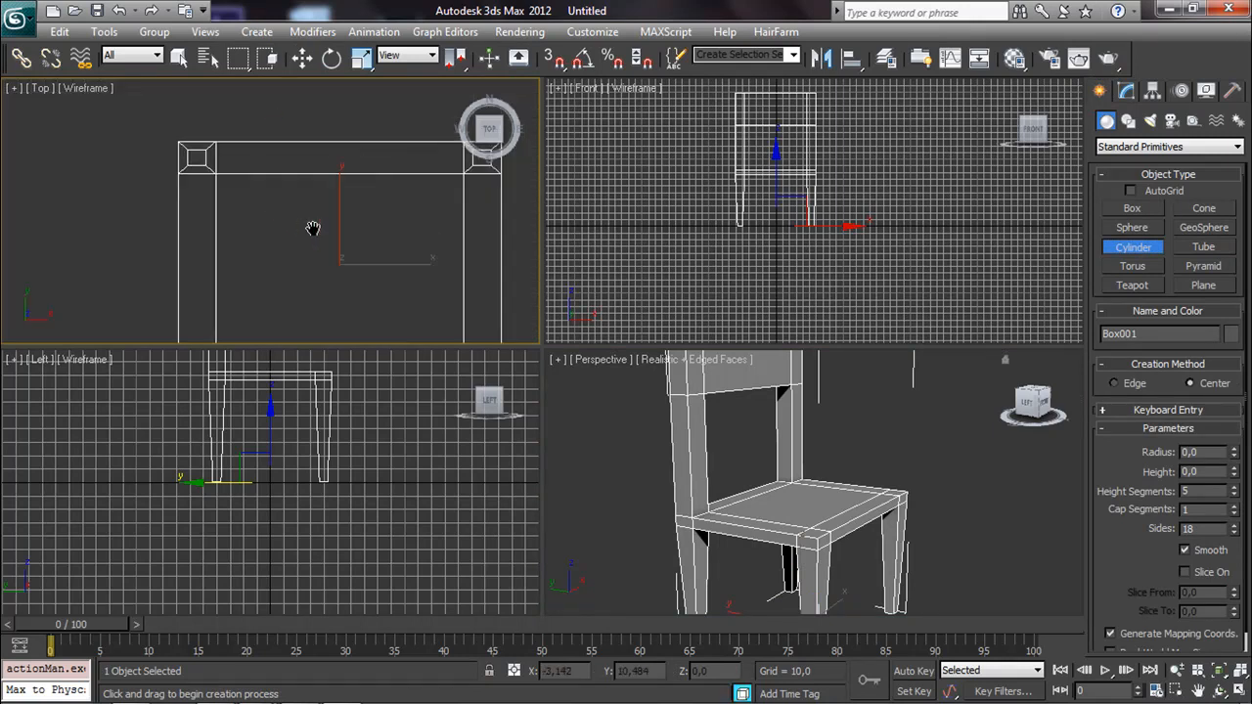
pyautogui.moveTo(386, 224); pyautogui.dragTo(344, 203, button='middle')
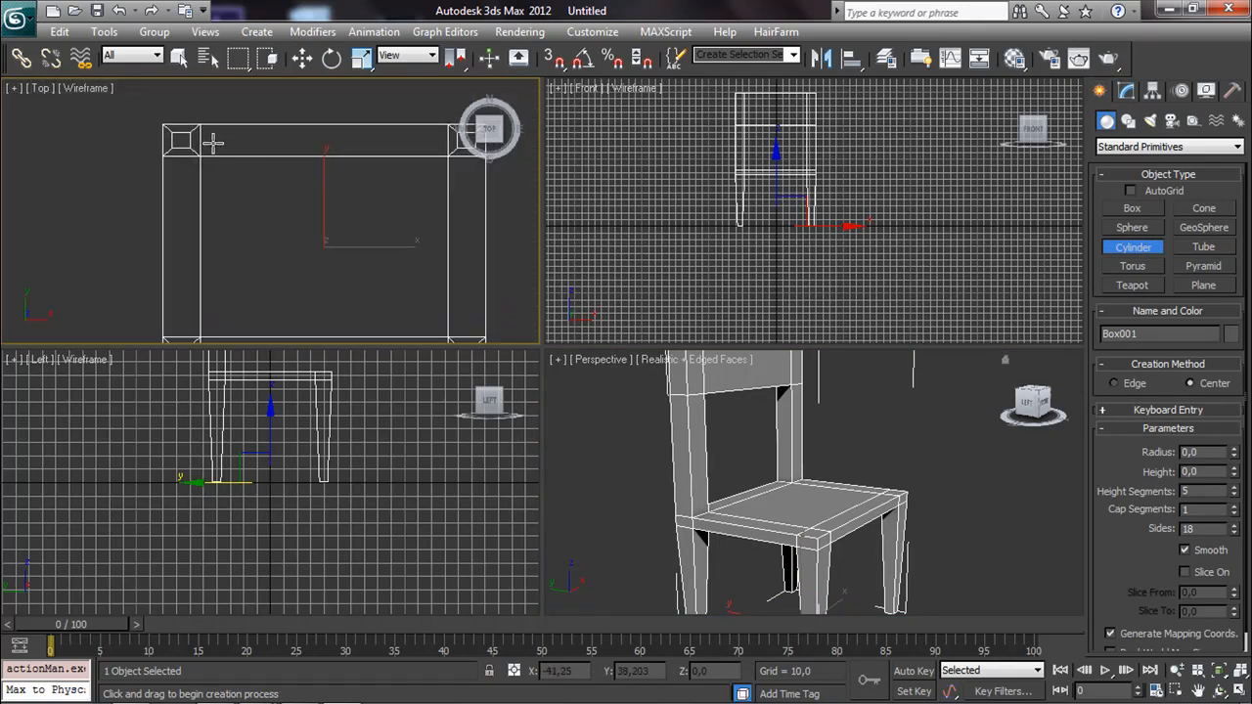
pyautogui.moveTo(219, 140); pyautogui.dragTo(222, 134)
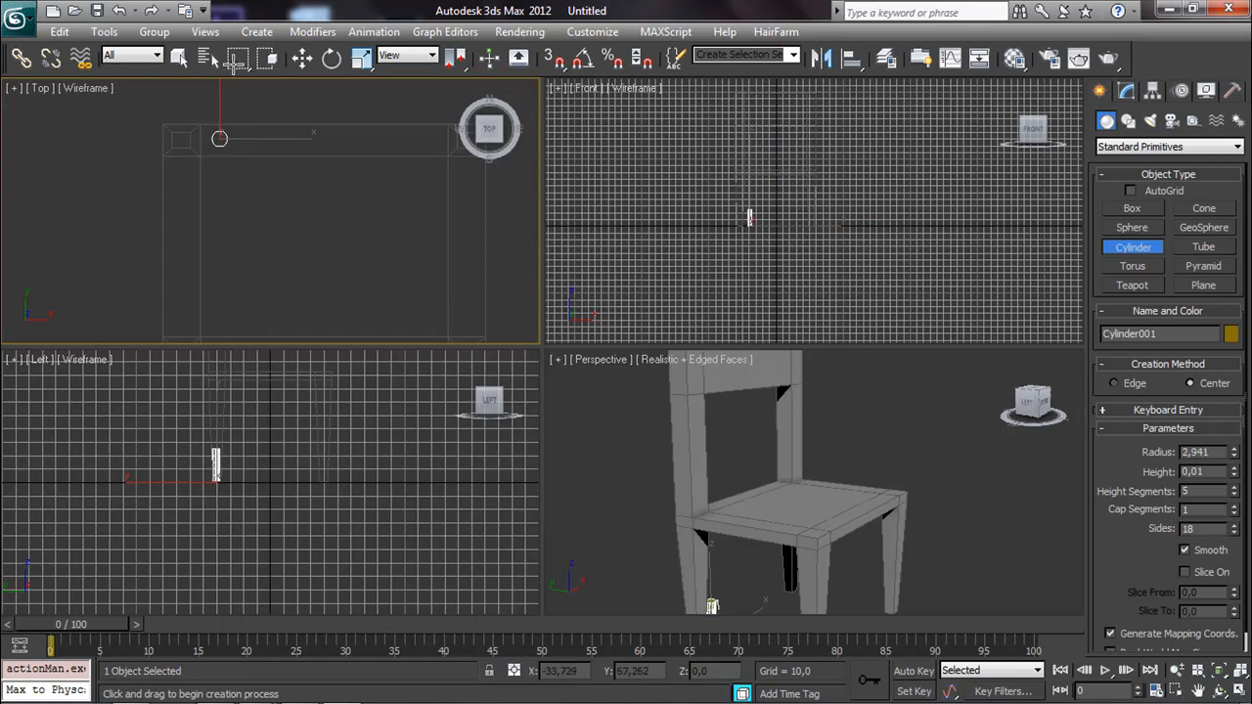
pyautogui.click(236, 29)
# Step: Move the cylinder up to about Z 82.2 so that it stands on the seat, within the backrest's depth
pyautogui.click(303, 60)
pyautogui.middleClick(702, 521)
pyautogui.moveTo(703, 521); pyautogui.dragTo(675, 440, button='middle')
pyautogui.moveTo(683, 498); pyautogui.dragTo(680, 369)
pyautogui.middleClick(324, 472)
pyautogui.moveTo(323, 472); pyautogui.dragTo(296, 522, button='middle')
pyautogui.press('g')
pyautogui.scroll(2, 266, 493)
pyautogui.moveTo(257, 452); pyautogui.dragTo(307, 463, button='middle')
pyautogui.scroll(3, 307, 464)
pyautogui.moveTo(307, 464); pyautogui.dragTo(290, 544, button='middle')
pyautogui.moveTo(289, 498); pyautogui.dragTo(370, 485)
pyautogui.scroll(-3, 371, 487)
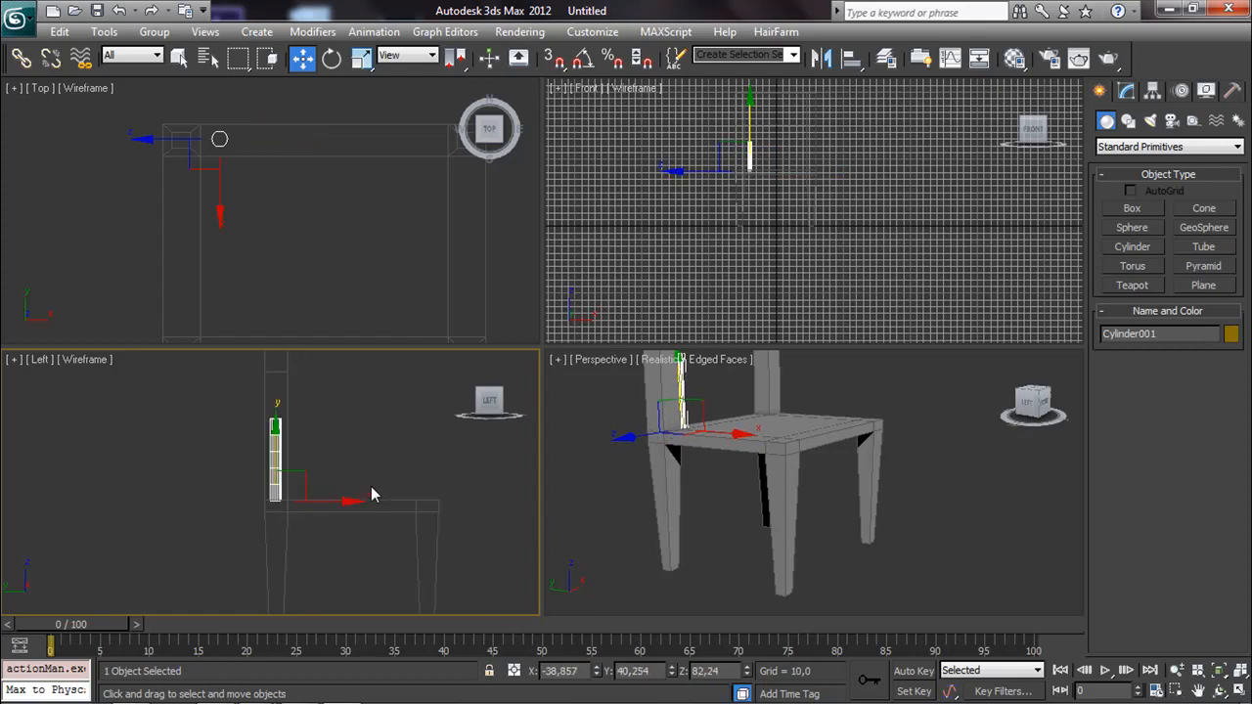
# Step: Change the chair frame's object color to blue and deselect it
pyautogui.click(263, 517)
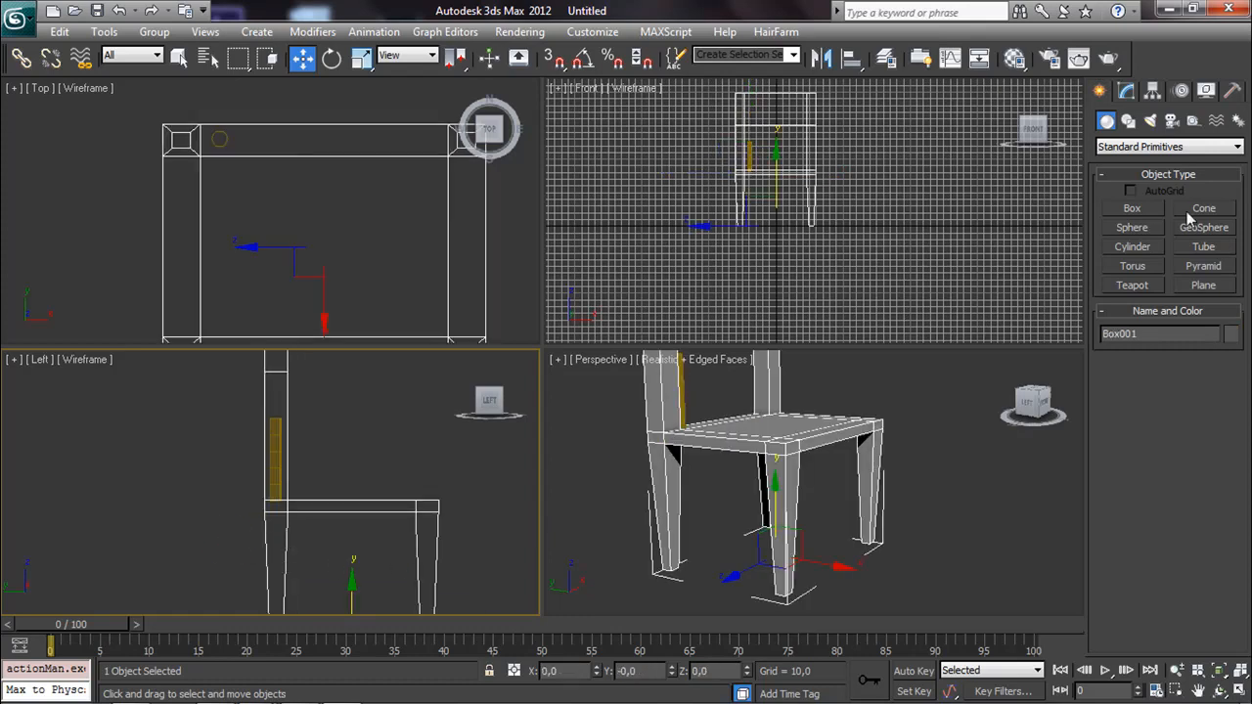
pyautogui.click(1229, 335)
pyautogui.click(701, 330)
pyautogui.click(450, 535)
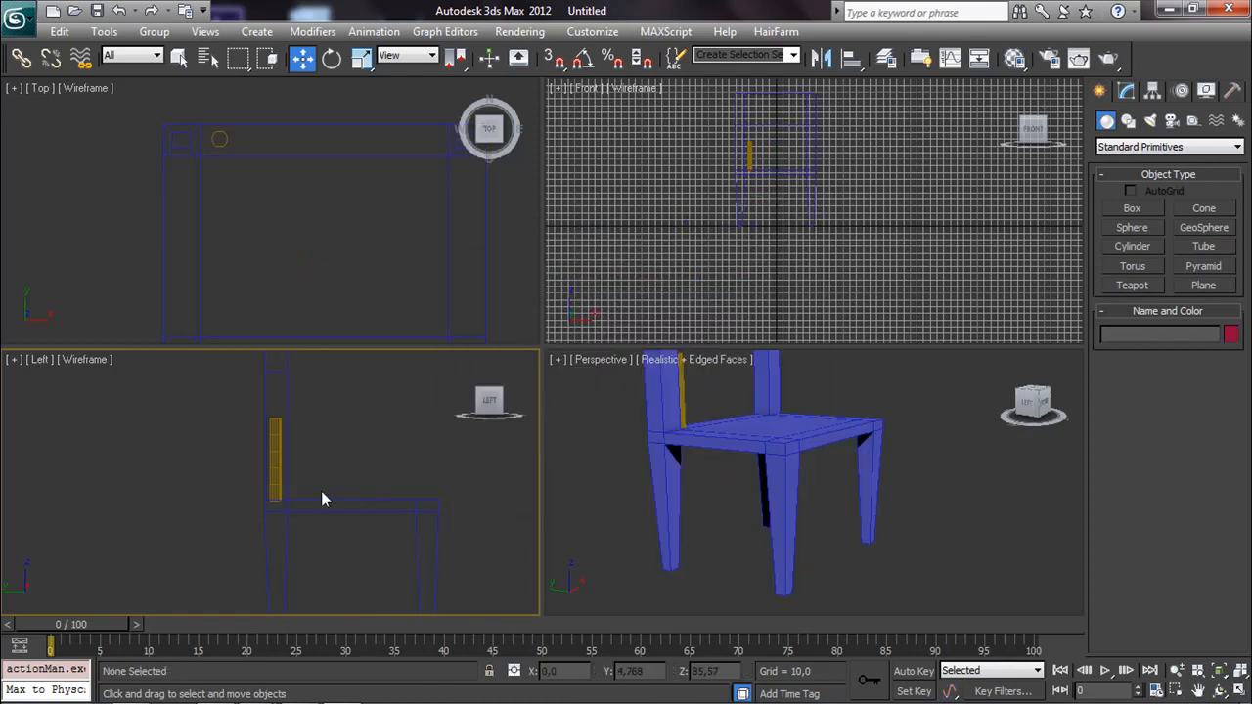
# Step: Fine-tune the cylinder's position to about Z 82.5 on the seat and Y 39.9 in the middle of the backrest's depth
pyautogui.scroll(4, 355, 489)
pyautogui.click(307, 476)
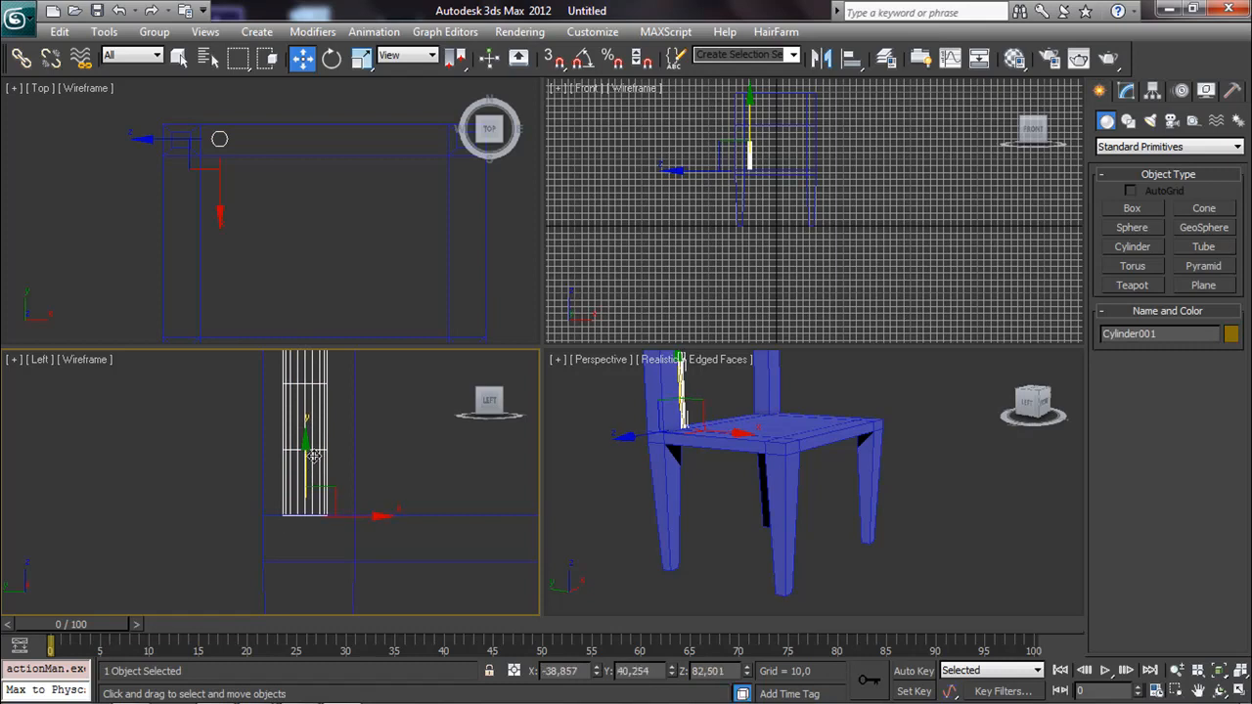
pyautogui.scroll(-3, 309, 459)
pyautogui.moveTo(313, 463); pyautogui.dragTo(296, 504, button='middle')
pyautogui.scroll(4, 293, 230)
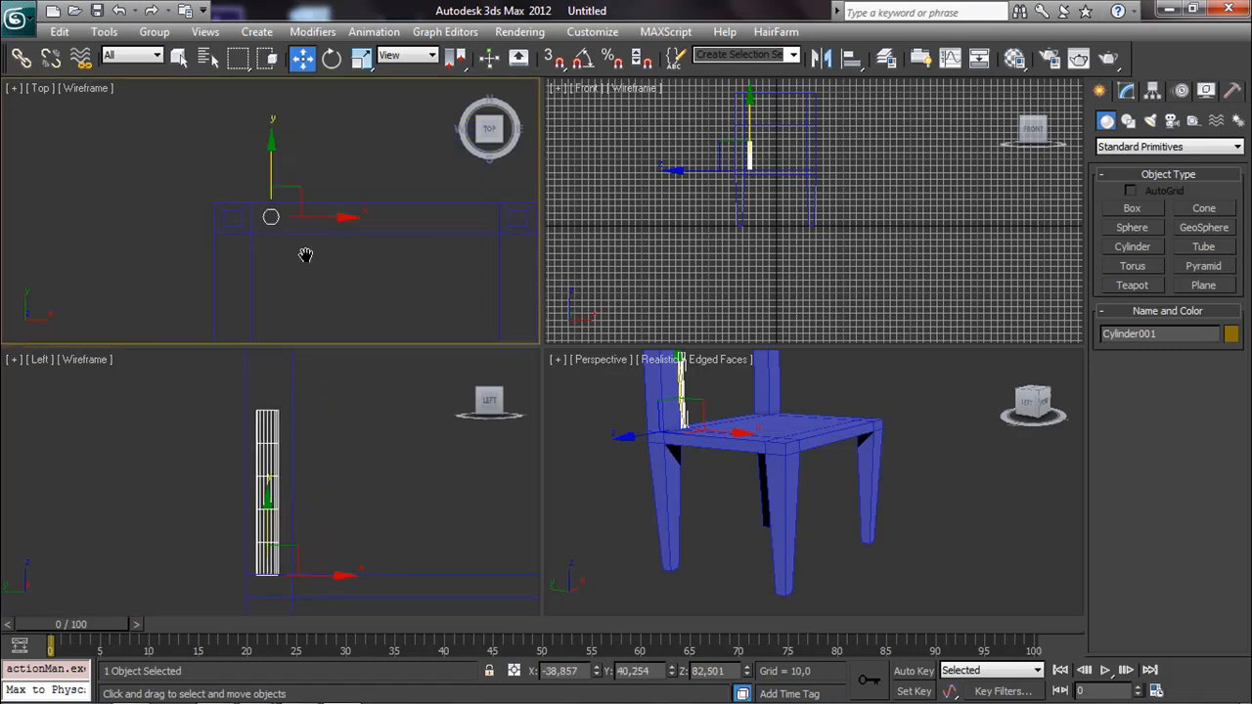
pyautogui.moveTo(289, 209); pyautogui.dragTo(286, 208, button='middle')
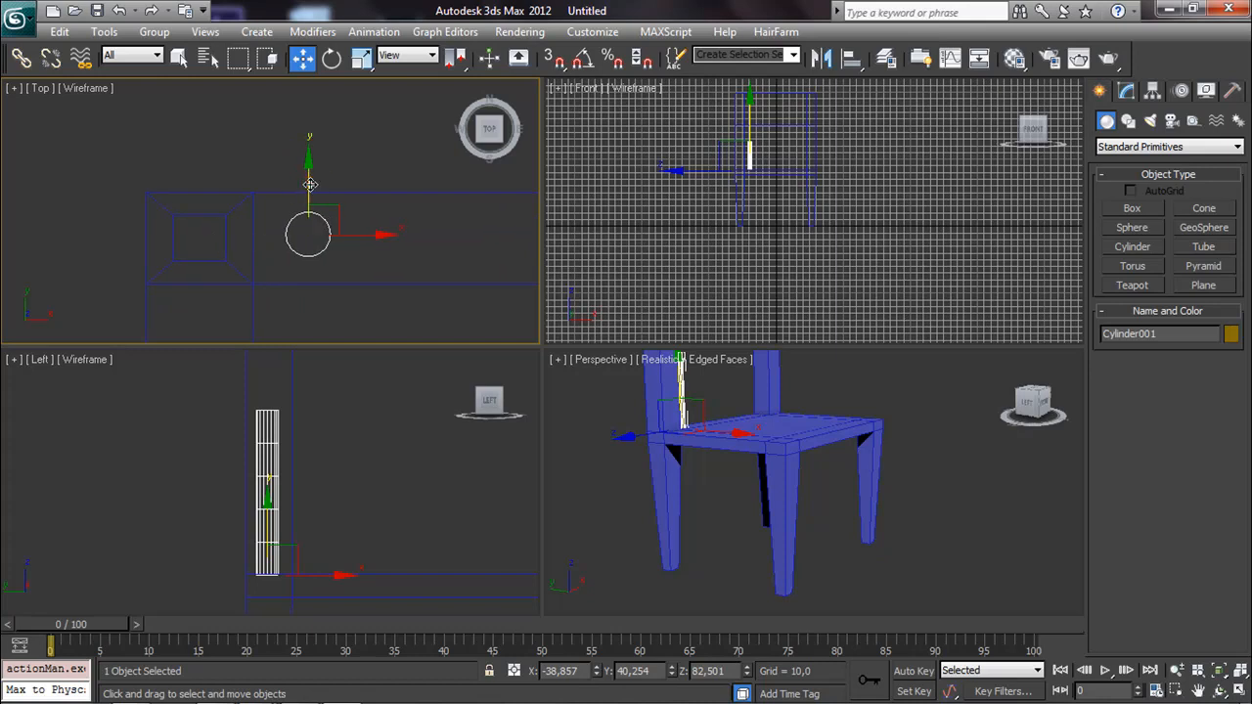
pyautogui.moveTo(309, 184); pyautogui.dragTo(309, 188)
pyautogui.scroll(-3, 327, 254)
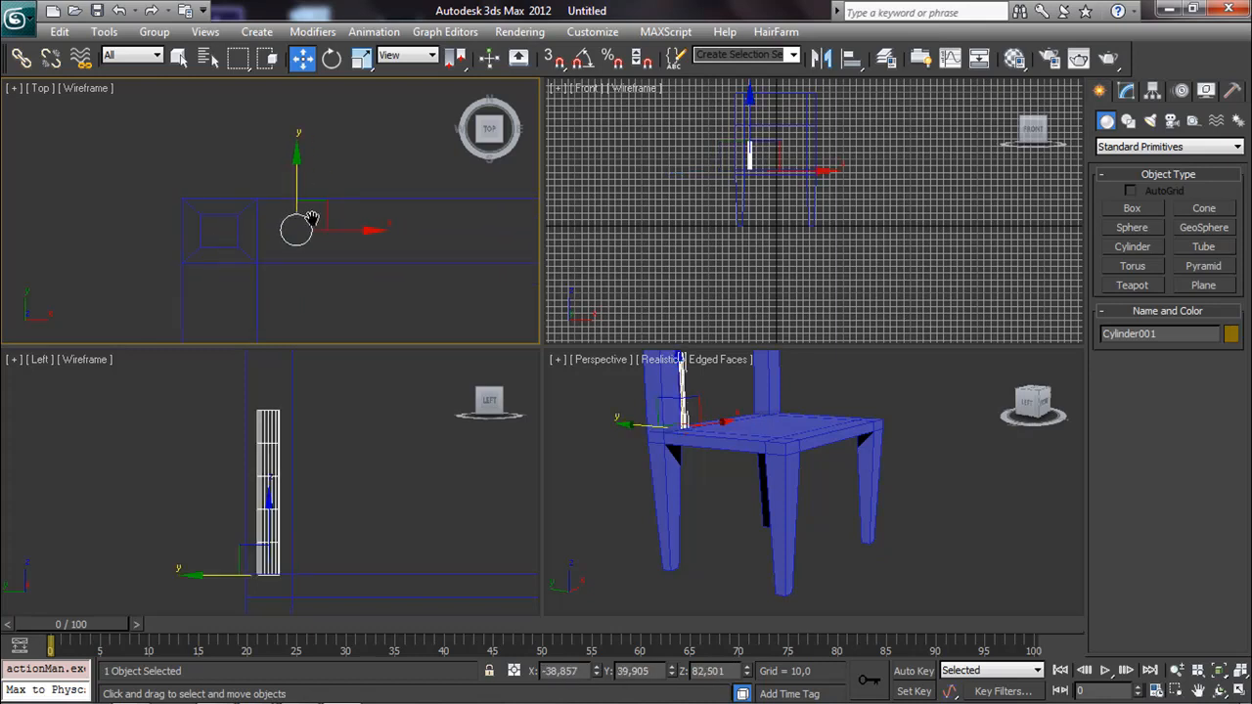
# Step: Raise the cylinder's height to about 68.5 to reach the top rail and reduce its height segments to 1
pyautogui.click(1127, 91)
pyautogui.moveTo(1235, 388); pyautogui.dragTo(1234, 362)
pyautogui.keyDown('alt'); pyautogui.moveTo(831, 489); pyautogui.dragTo(852, 517, button='middle'); pyautogui.keyUp('alt')
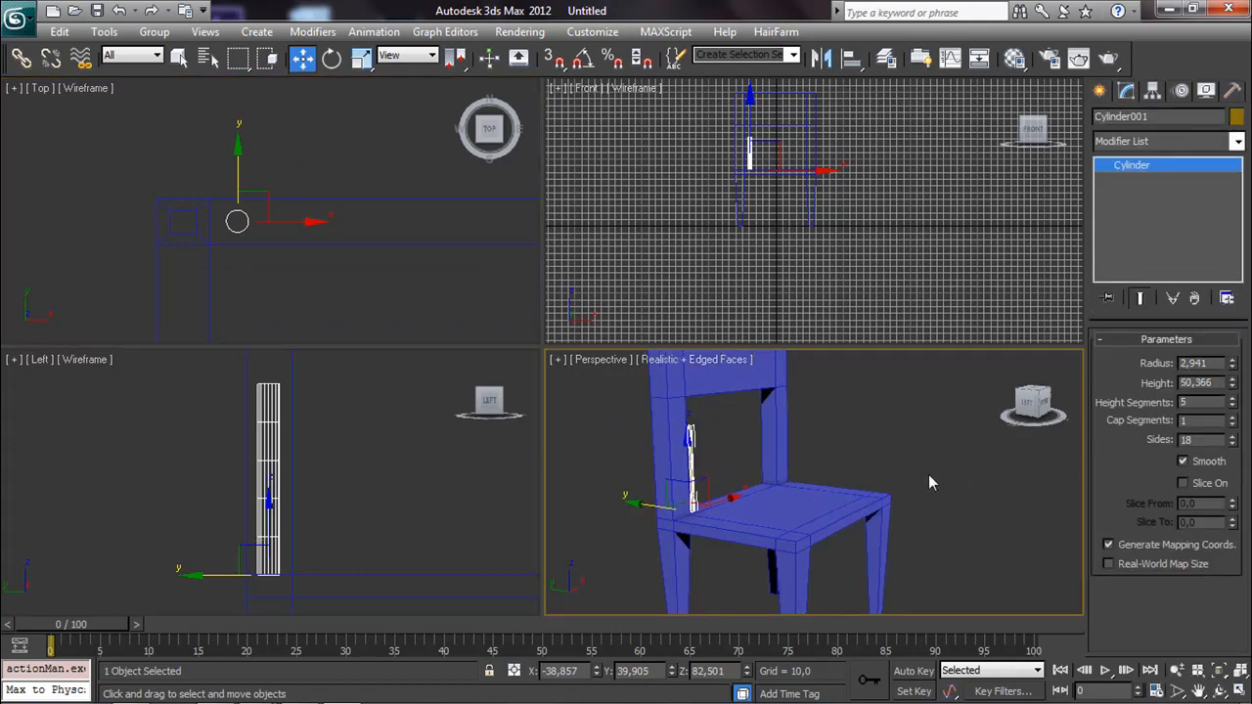
pyautogui.keyDown('alt'); pyautogui.moveTo(926, 466); pyautogui.dragTo(893, 466, button='middle'); pyautogui.keyUp('alt')
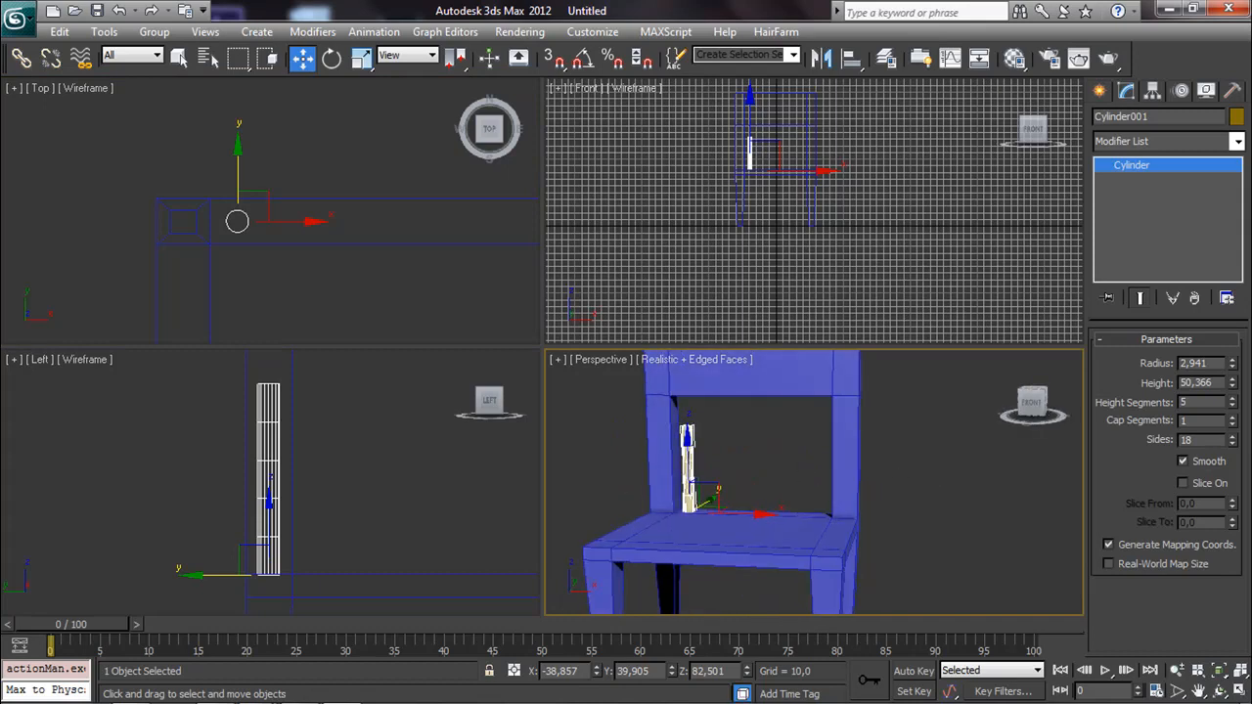
pyautogui.moveTo(1235, 391); pyautogui.dragTo(1231, 347)
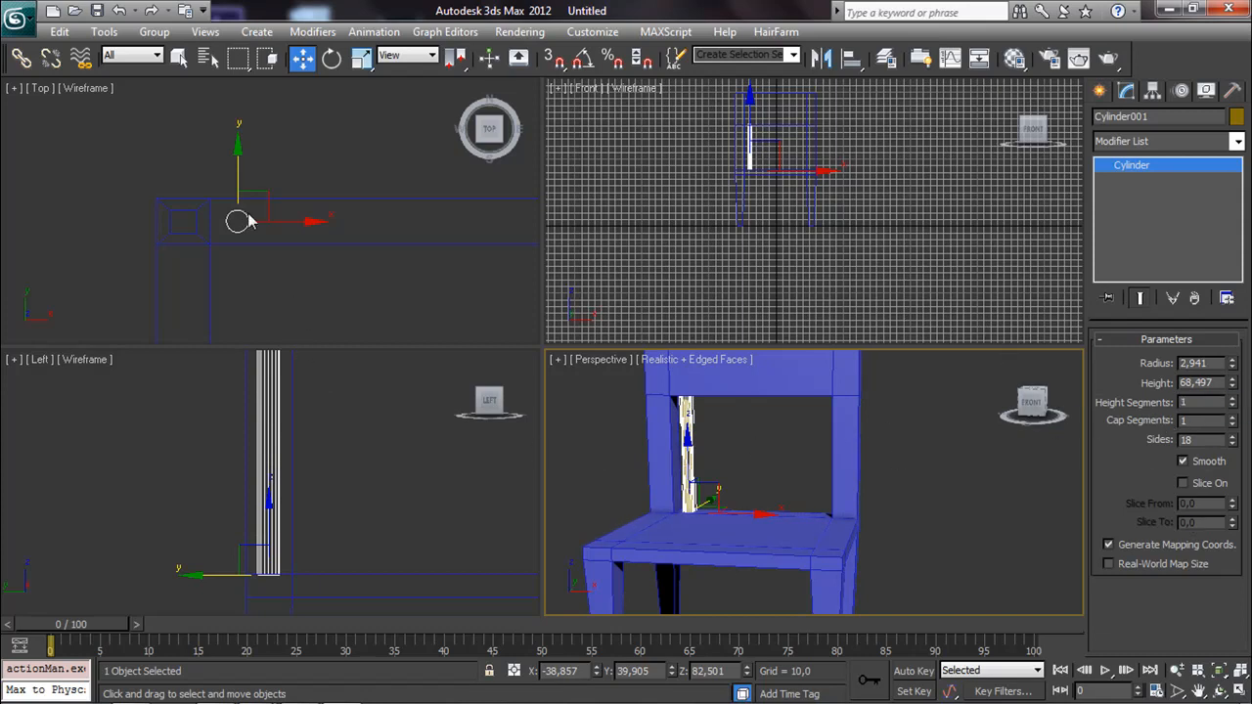
# Step: Clone the cylinder along the X axis as six evenly spaced copies, with the first copy at about X -24.5
pyautogui.moveTo(252, 224); pyautogui.dragTo(195, 232, button='middle')
pyautogui.keyDown('shift'); pyautogui.moveTo(196, 232); pyautogui.dragTo(257, 246); pyautogui.keyUp('shift')
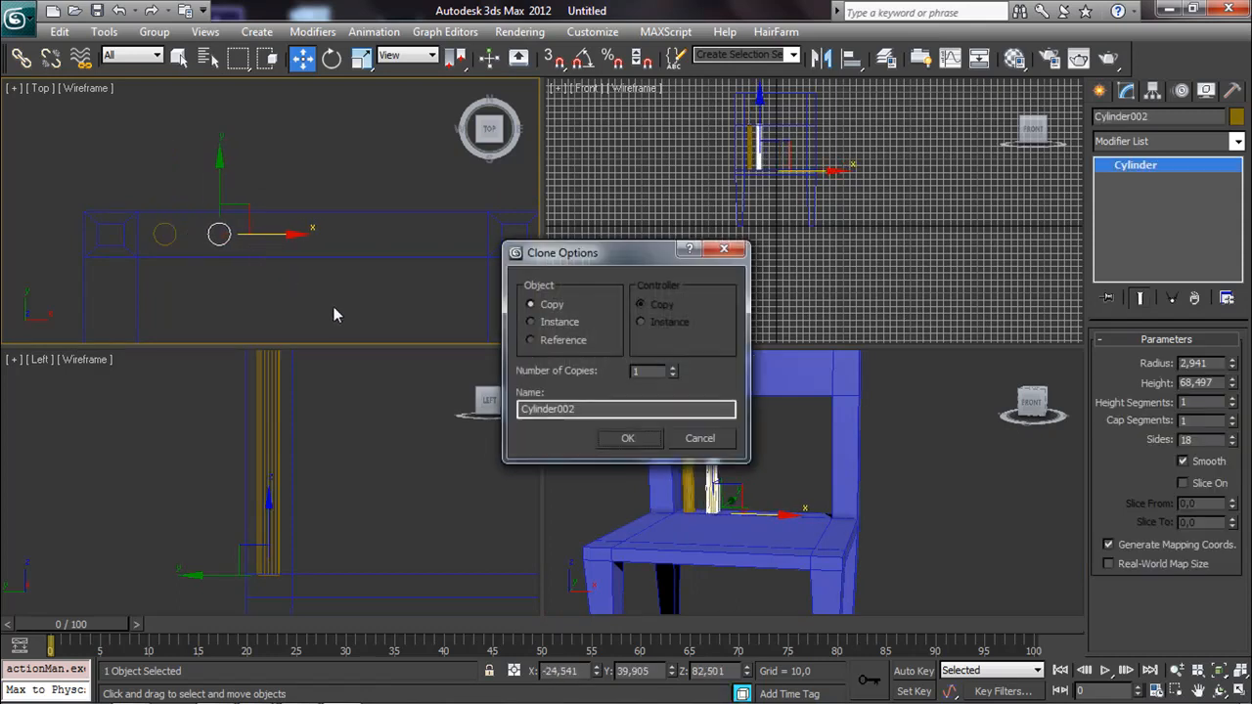
pyautogui.click(674, 368)
pyautogui.click(635, 438)
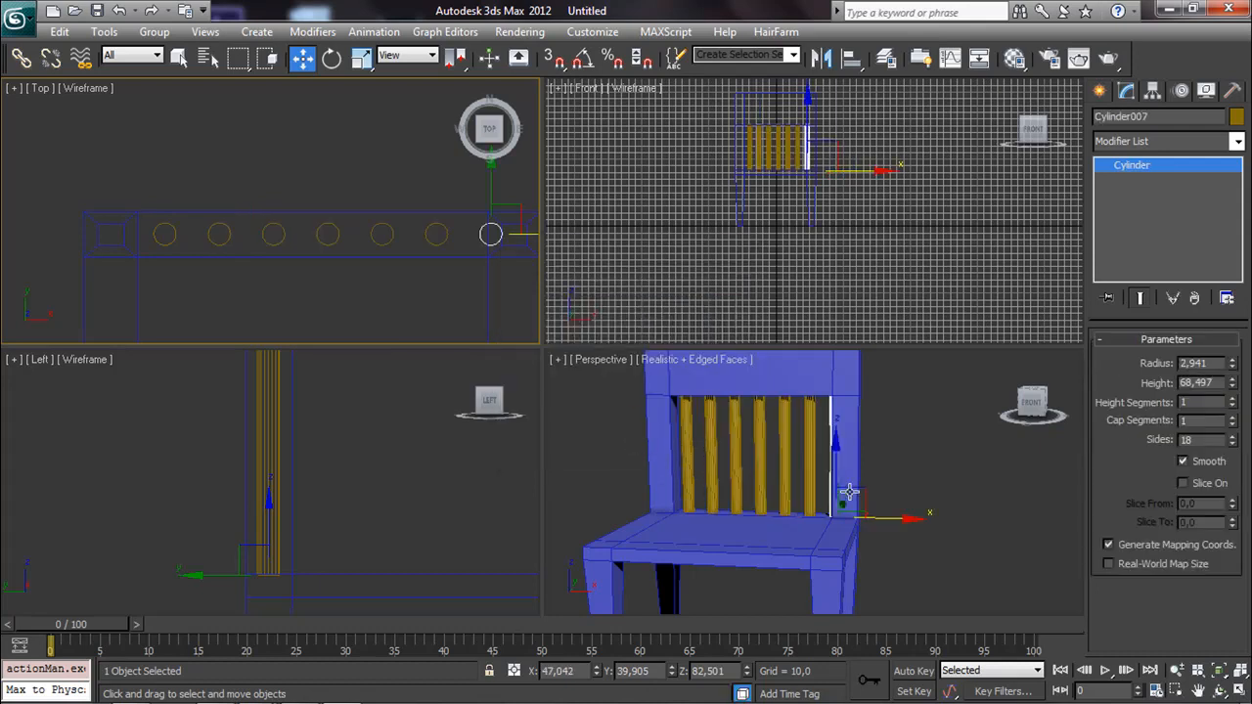
# Step: Delete the last cylinder overlapping the right post and shift the remaining six about 4.1 units along X to center them
pyautogui.hotkey('ctrl', 'd')
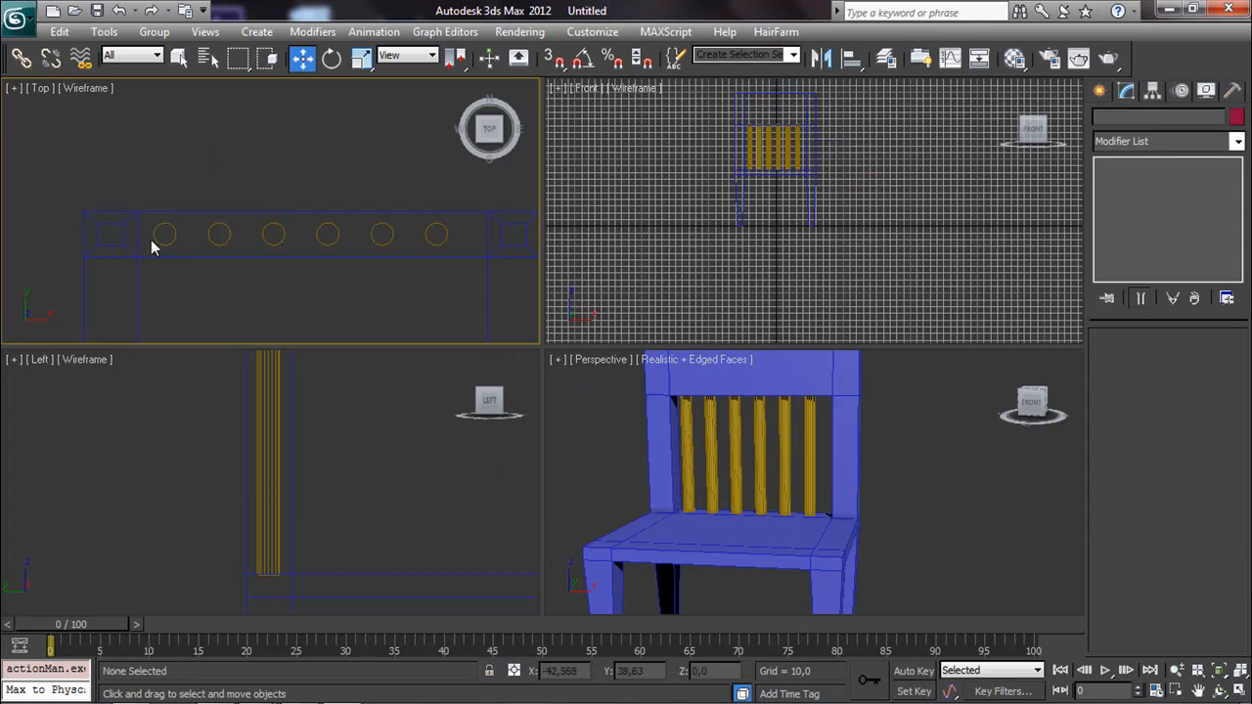
pyautogui.moveTo(251, 252); pyautogui.dragTo(465, 235)
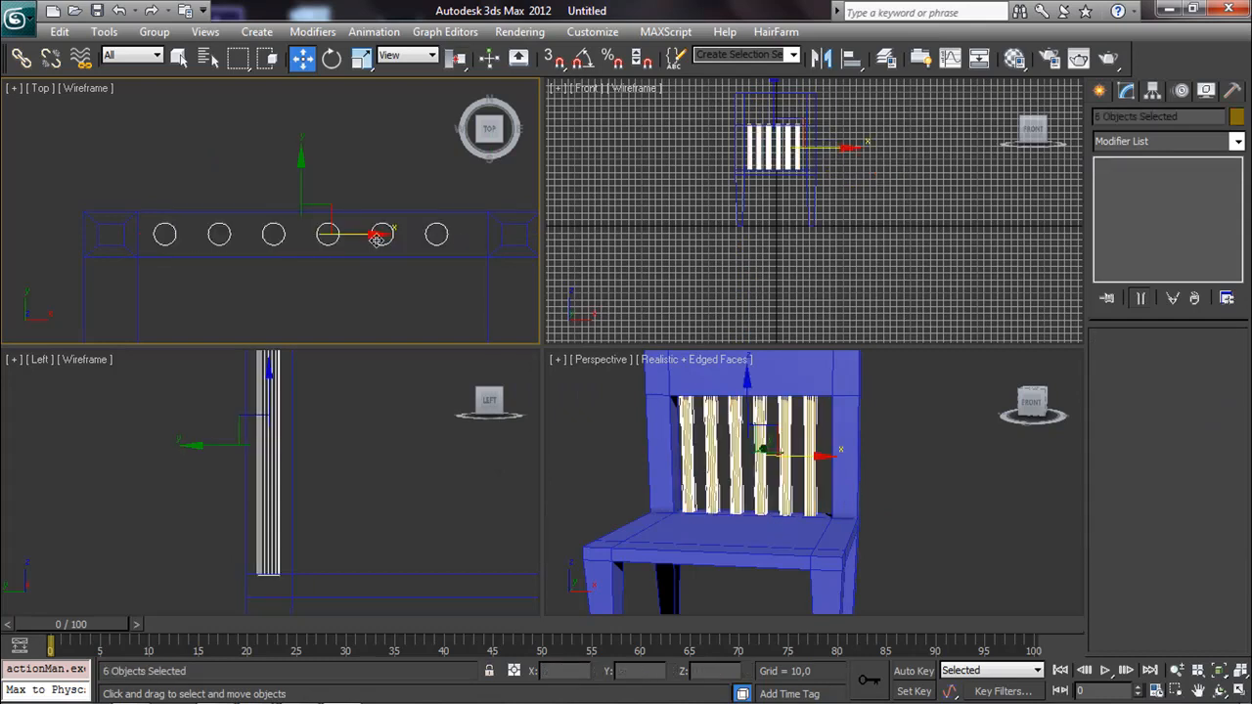
pyautogui.moveTo(368, 234); pyautogui.dragTo(384, 241)
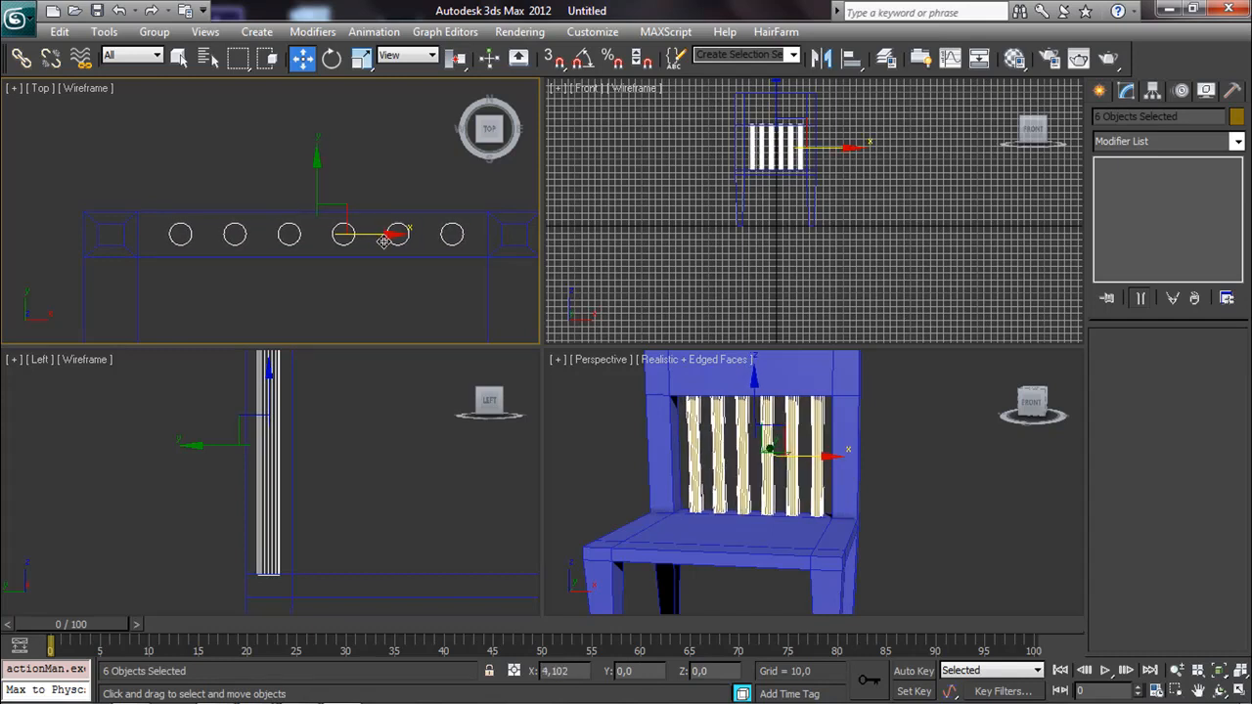
pyautogui.click(460, 444)
pyautogui.moveTo(450, 472); pyautogui.dragTo(436, 443, button='middle')
pyautogui.moveTo(770, 535); pyautogui.dragTo(769, 485, button='middle')
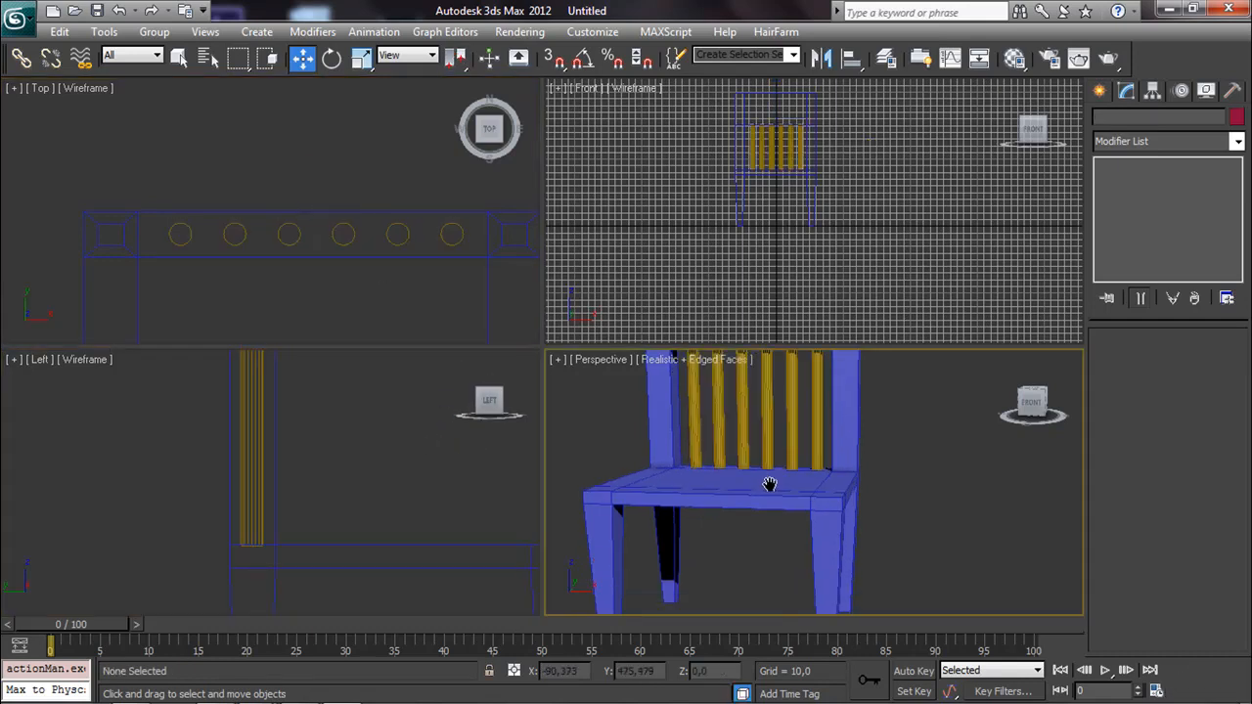
# Step: Draw a box under the seat between the legs, about 92 wide, 10.9 long and 3.1 high, with length and width segments of 1
pyautogui.scroll(-5, 769, 485)
pyautogui.scroll(2, 883, 271)
pyautogui.click(1102, 91)
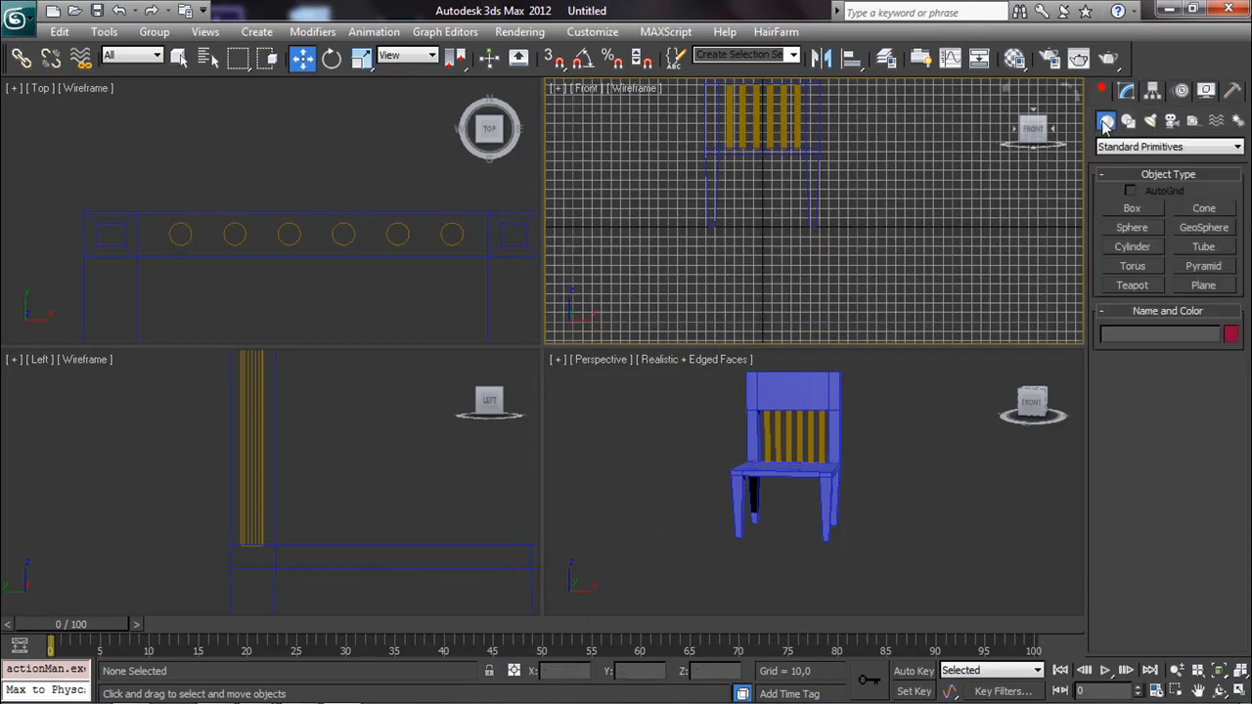
pyautogui.click(1142, 211)
pyautogui.scroll(-2, 763, 173)
pyautogui.moveTo(763, 173); pyautogui.dragTo(785, 218, button='middle')
pyautogui.press('g')
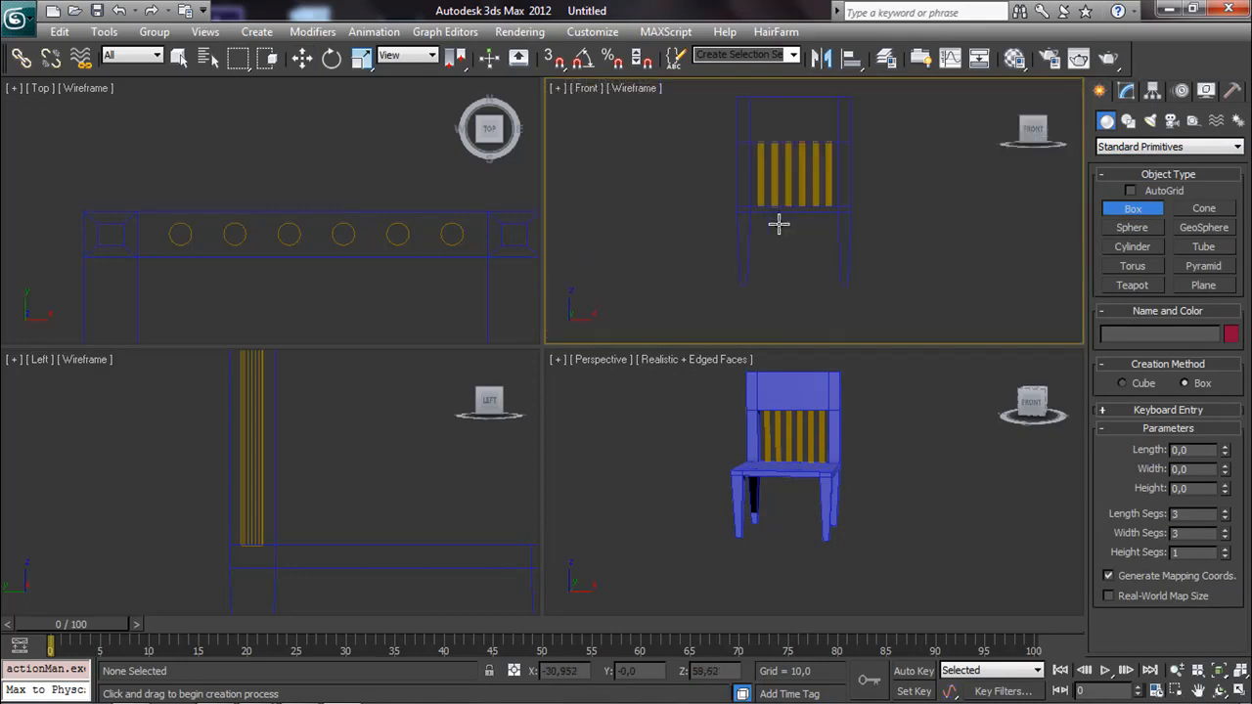
pyautogui.scroll(3, 772, 224)
pyautogui.moveTo(634, 213); pyautogui.dragTo(881, 244)
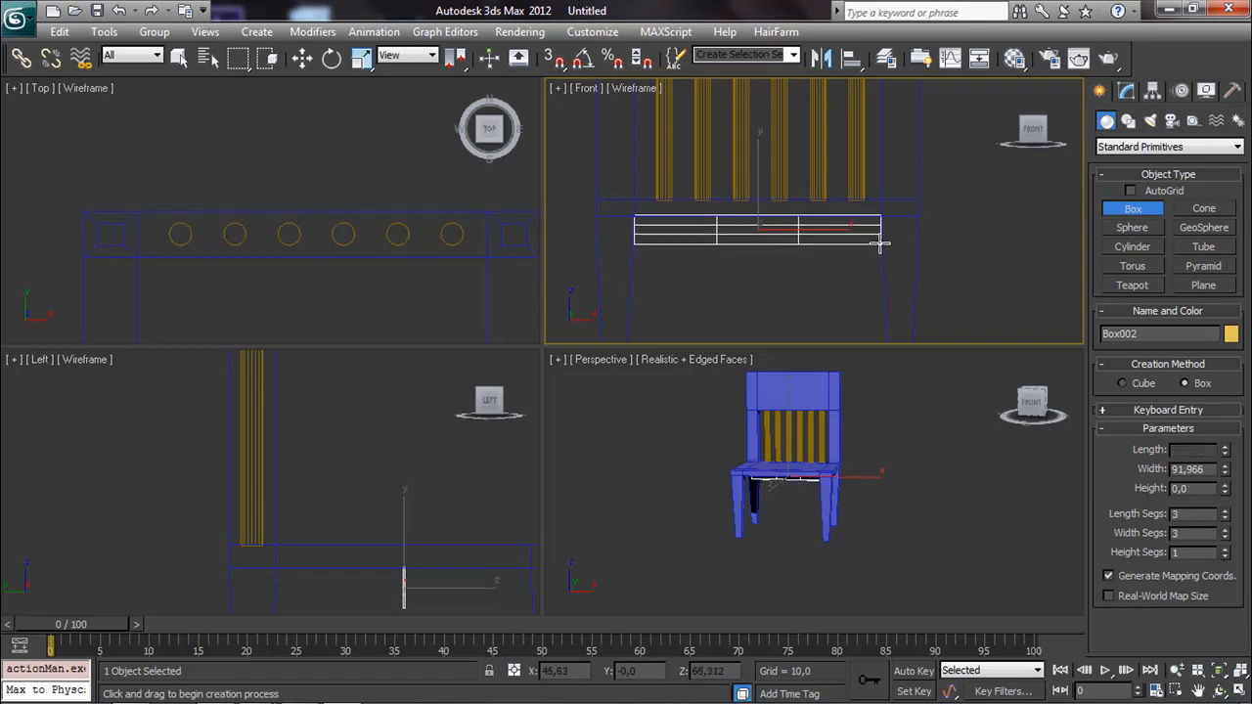
pyautogui.click(880, 235)
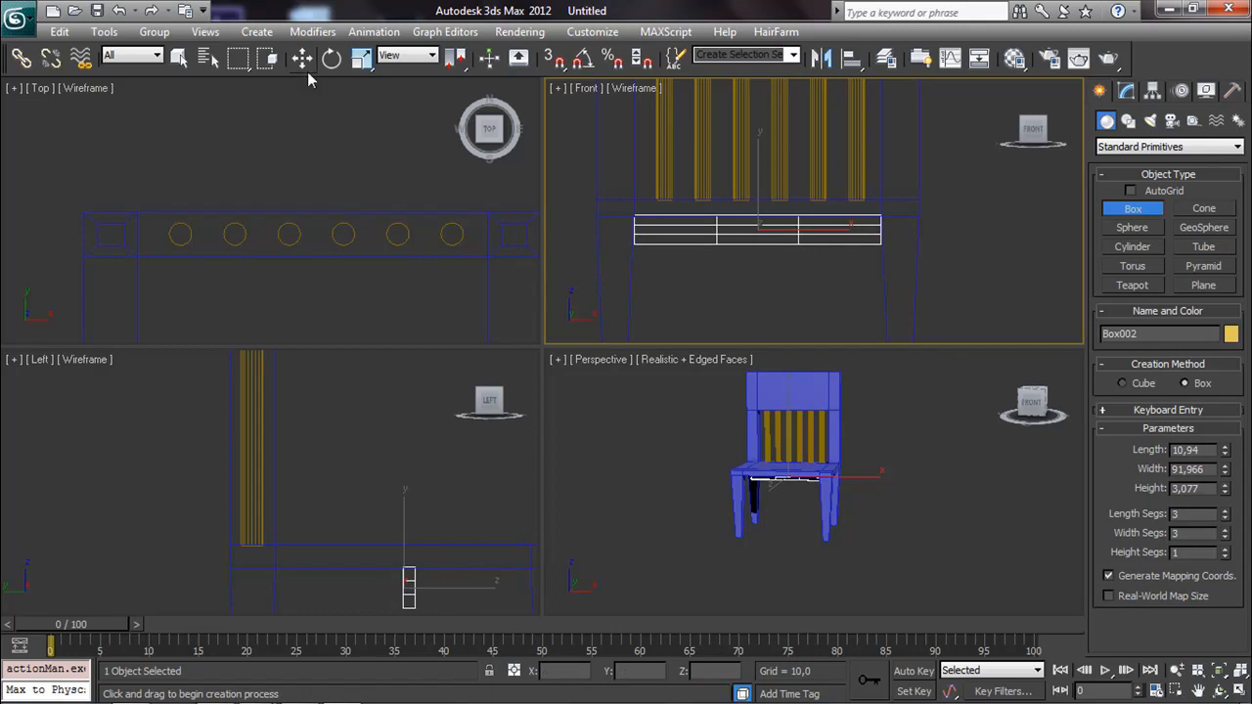
pyautogui.rightClick(1223, 515)
pyautogui.rightClick(1223, 533)
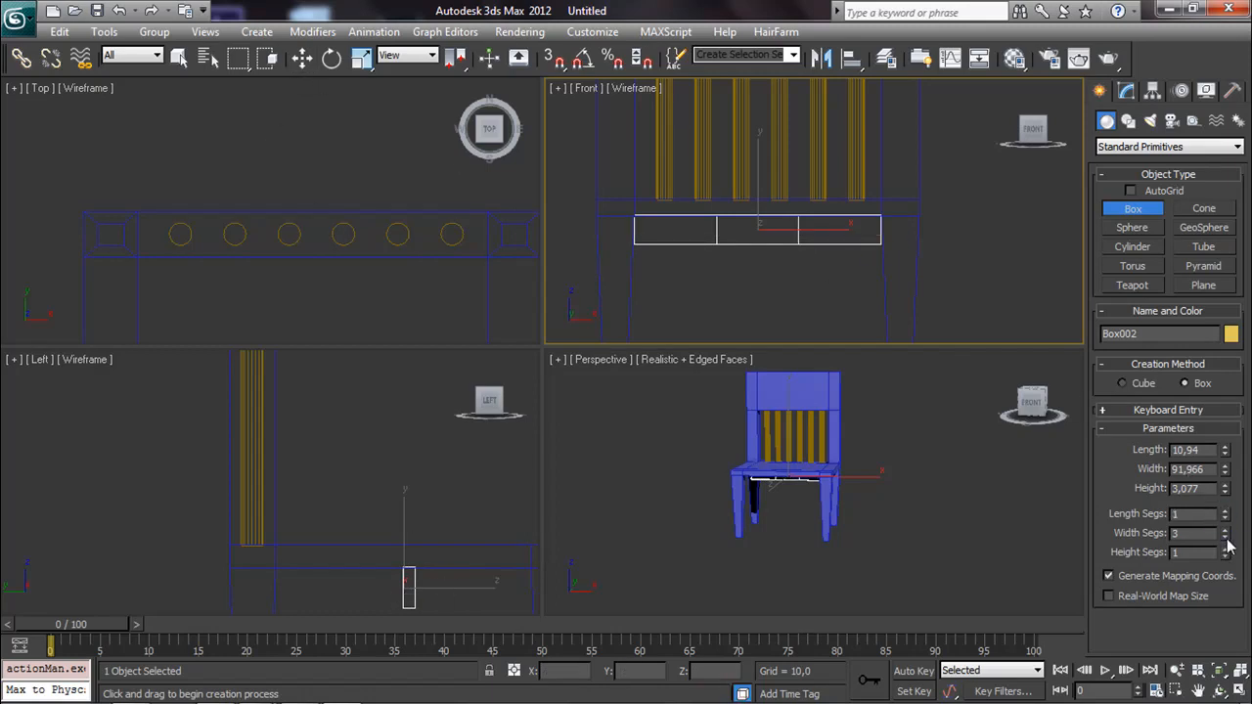
# Step: Move the box rail between the front legs and clone one copy between the back legs at about Y 41.4
pyautogui.moveTo(366, 400); pyautogui.dragTo(279, 322, button='middle')
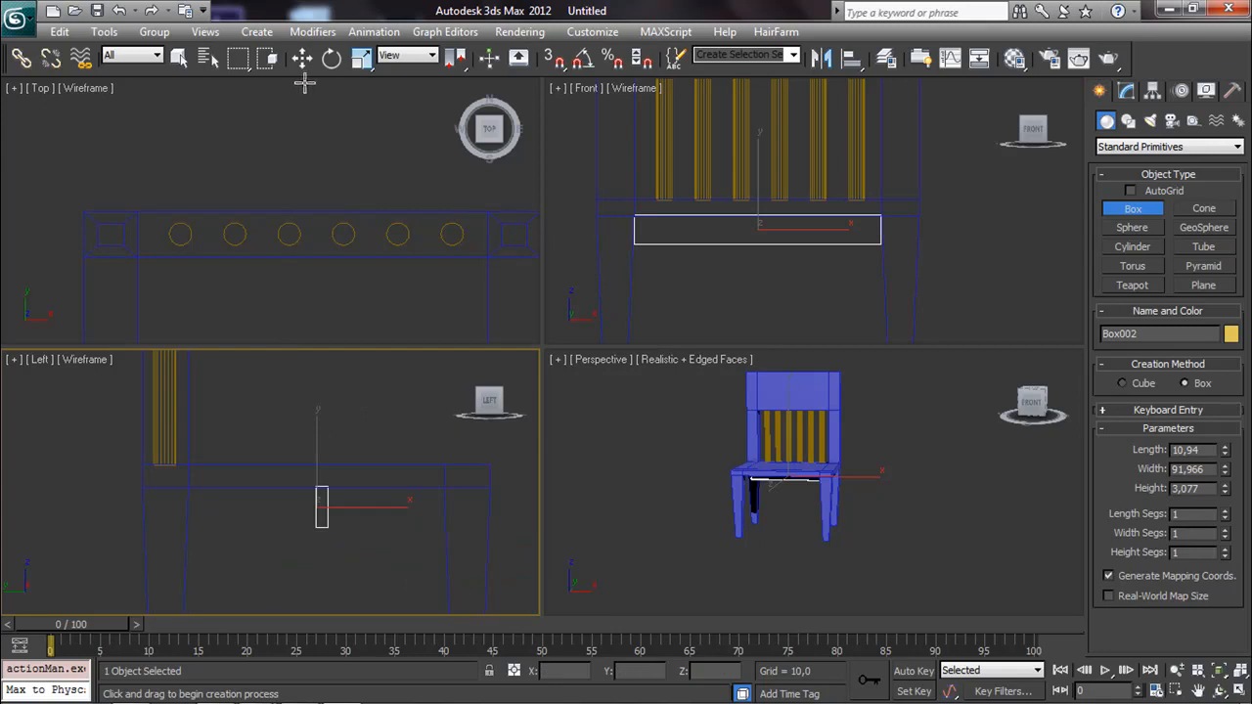
pyautogui.click(302, 61)
pyautogui.moveTo(358, 411); pyautogui.dragTo(311, 332, button='middle')
pyautogui.moveTo(319, 429)
pyautogui.mouseDown()
pyautogui.moveTo(478, 434)
pyautogui.moveTo(151, 418)
pyautogui.moveTo(161, 424)
pyautogui.mouseUp()
pyautogui.click(631, 439)
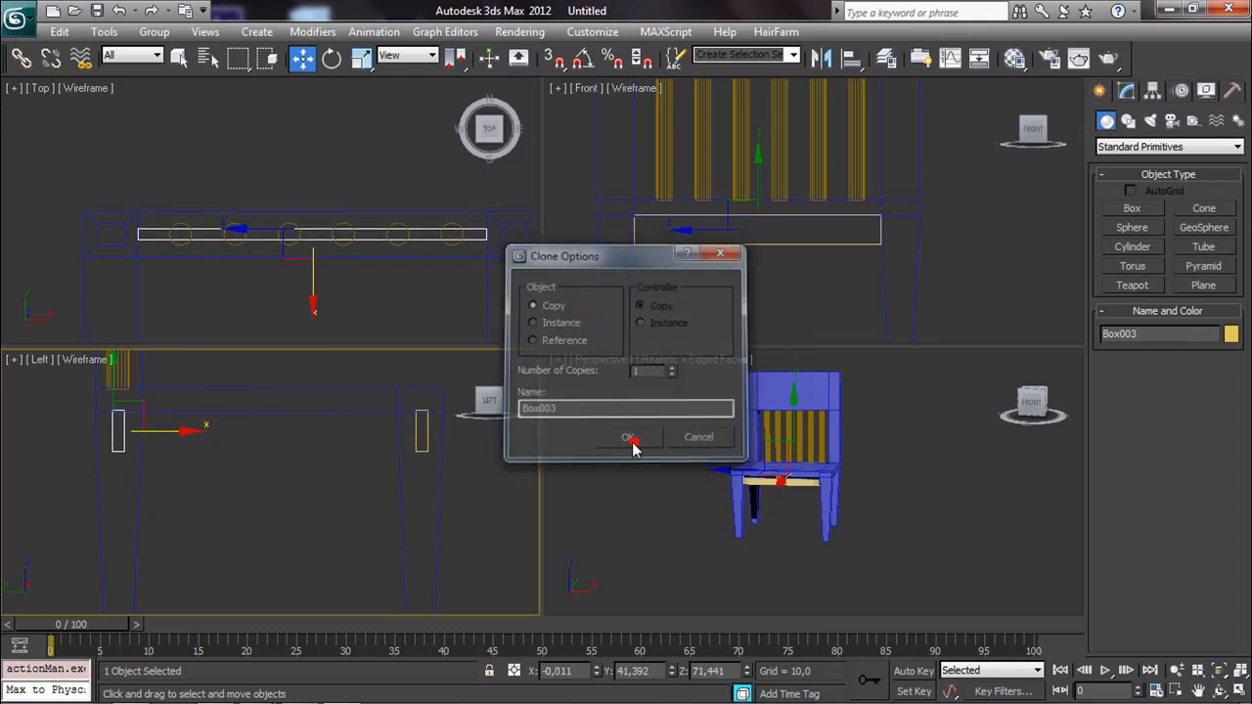
# Step: Enable angle snap and clone the back rail as a copy rotated -90 degrees around Z
pyautogui.click(332, 60)
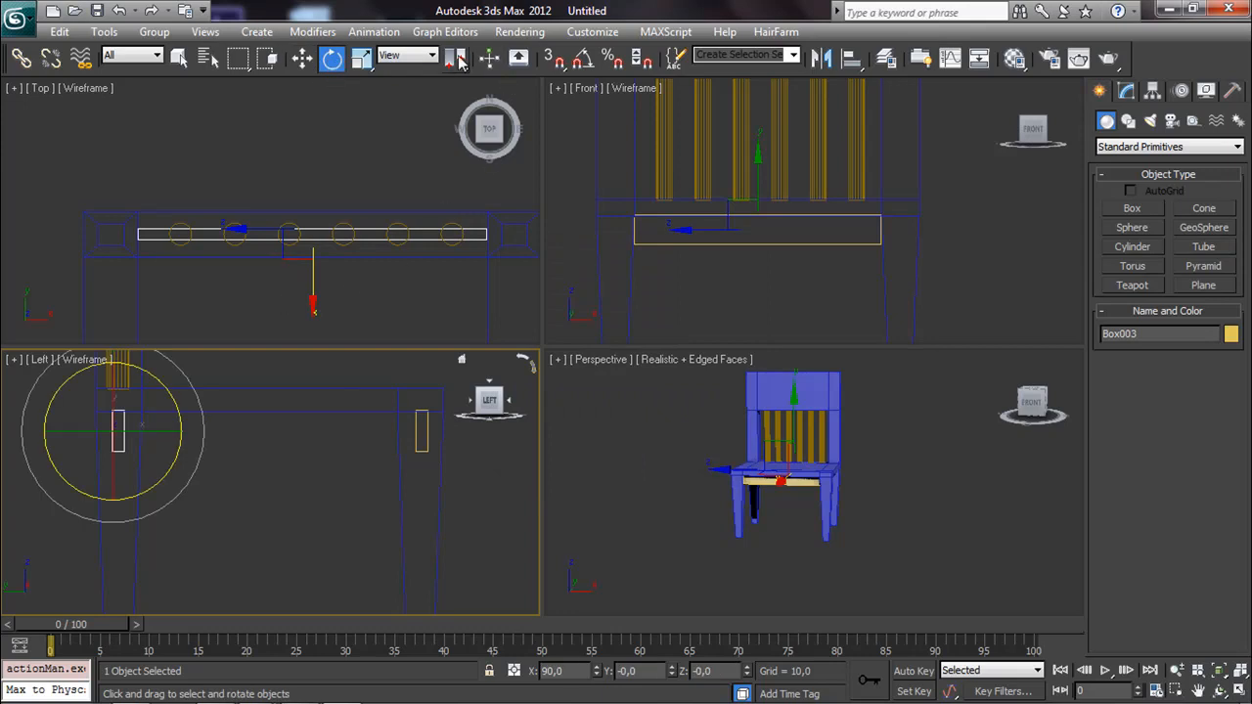
pyautogui.click(582, 60)
pyautogui.rightClick(582, 60)
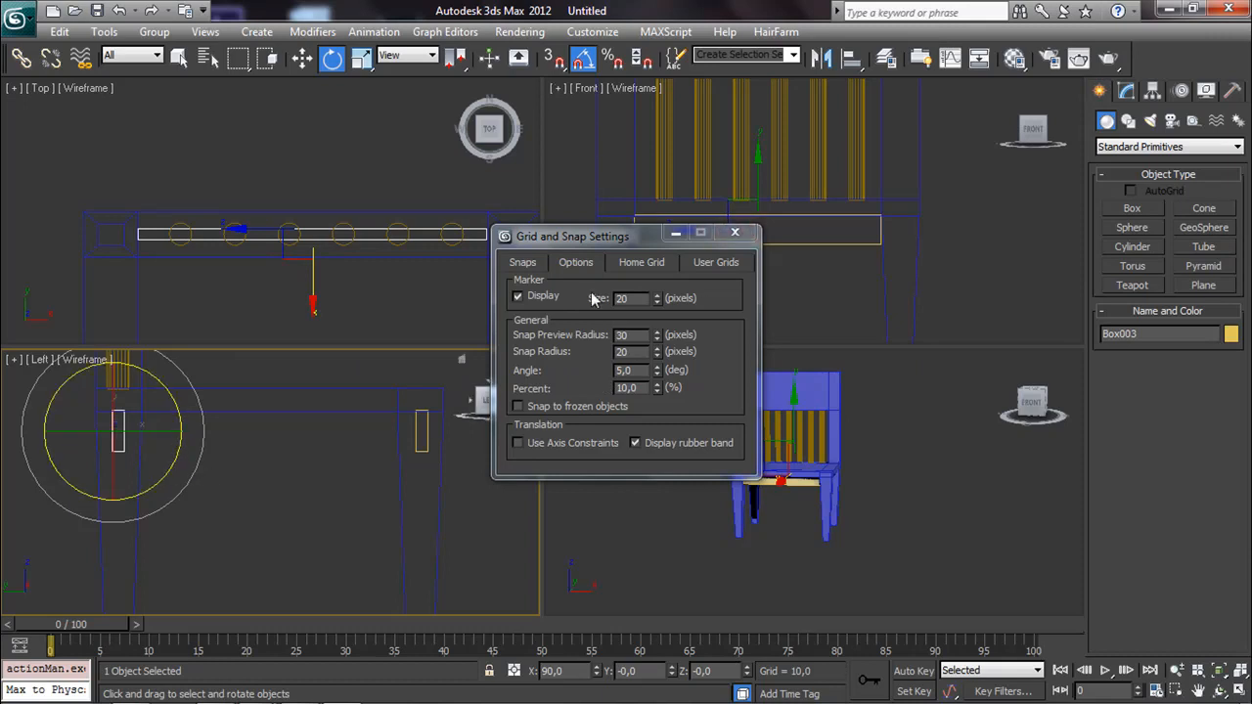
pyautogui.click(733, 233)
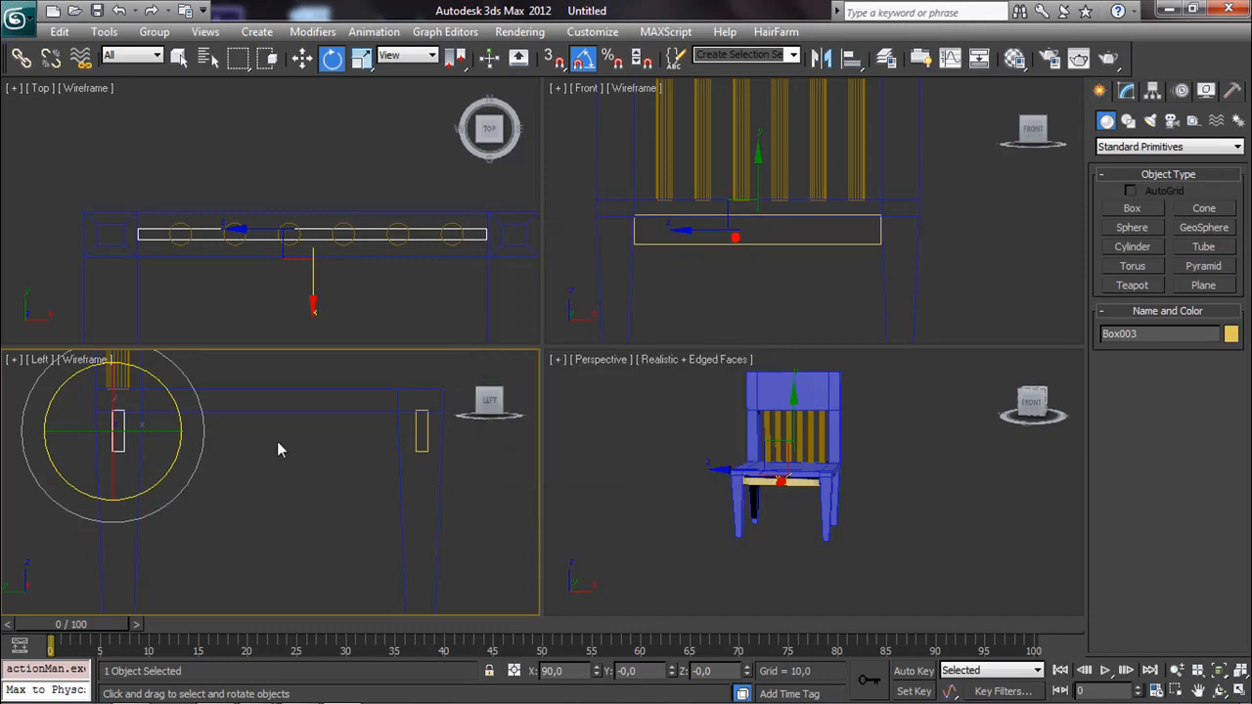
pyautogui.rightClick(333, 261)
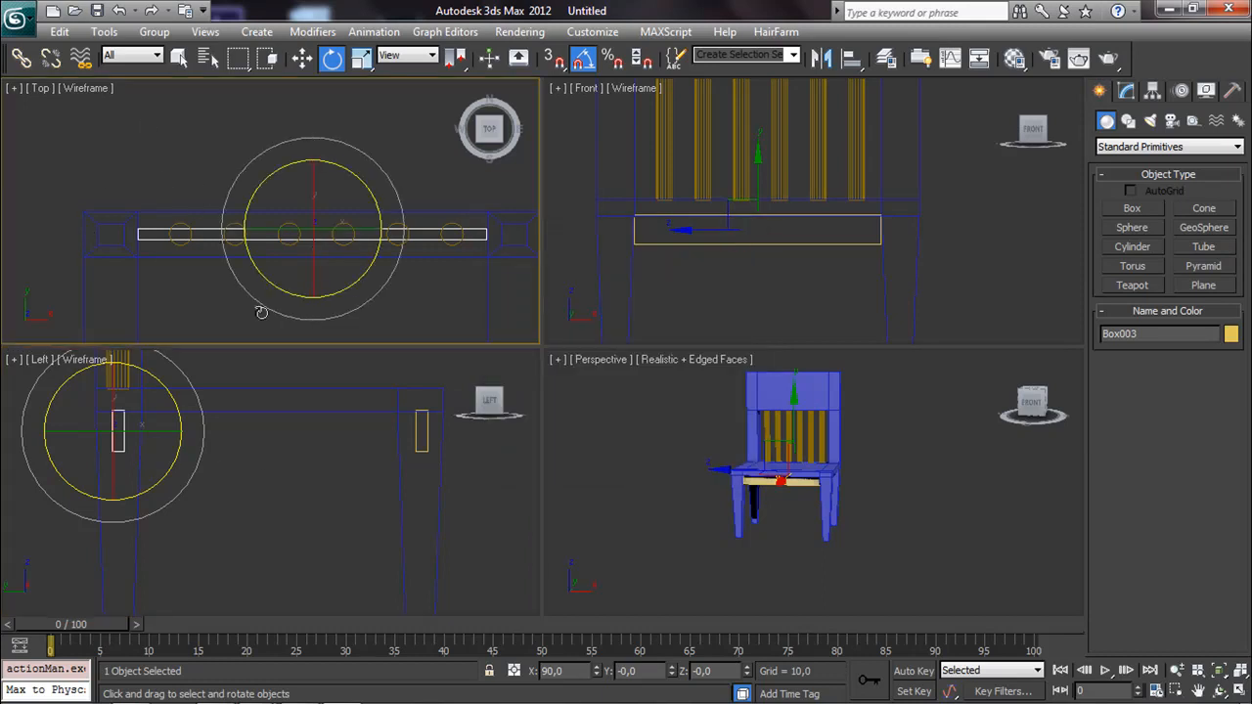
pyautogui.keyDown('shift'); pyautogui.moveTo(362, 271); pyautogui.dragTo(278, 319); pyautogui.keyUp('shift')
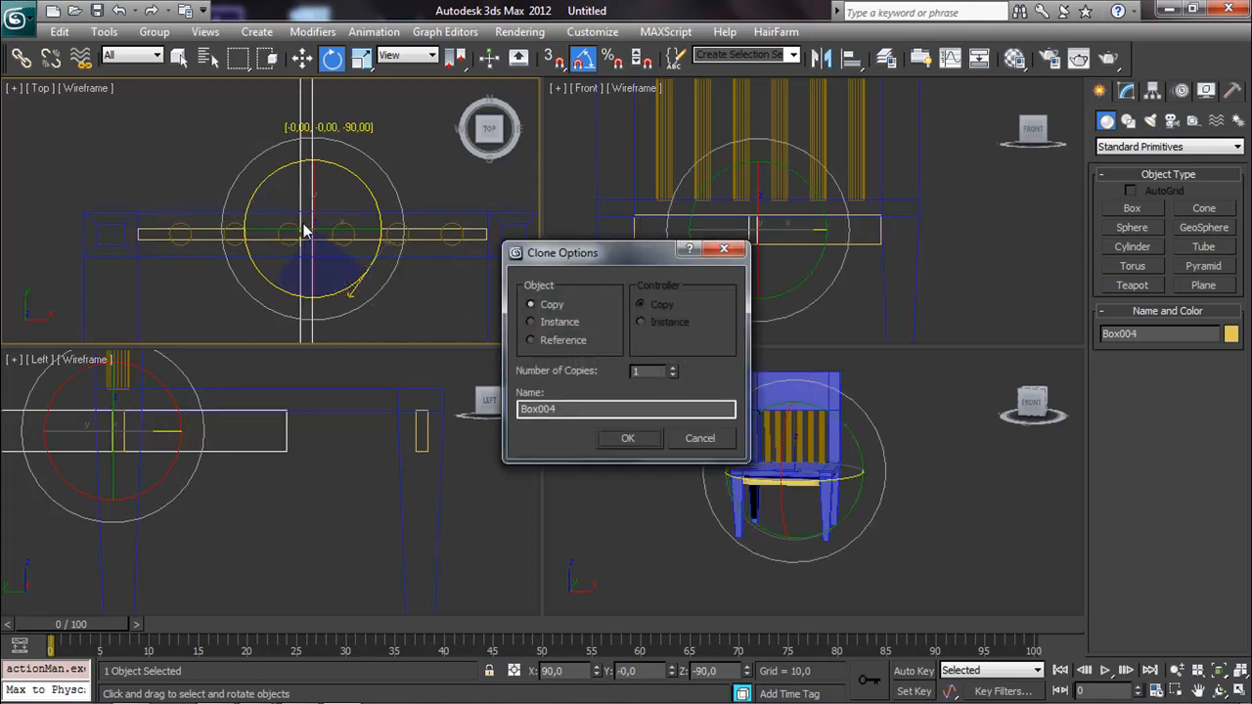
pyautogui.click(617, 439)
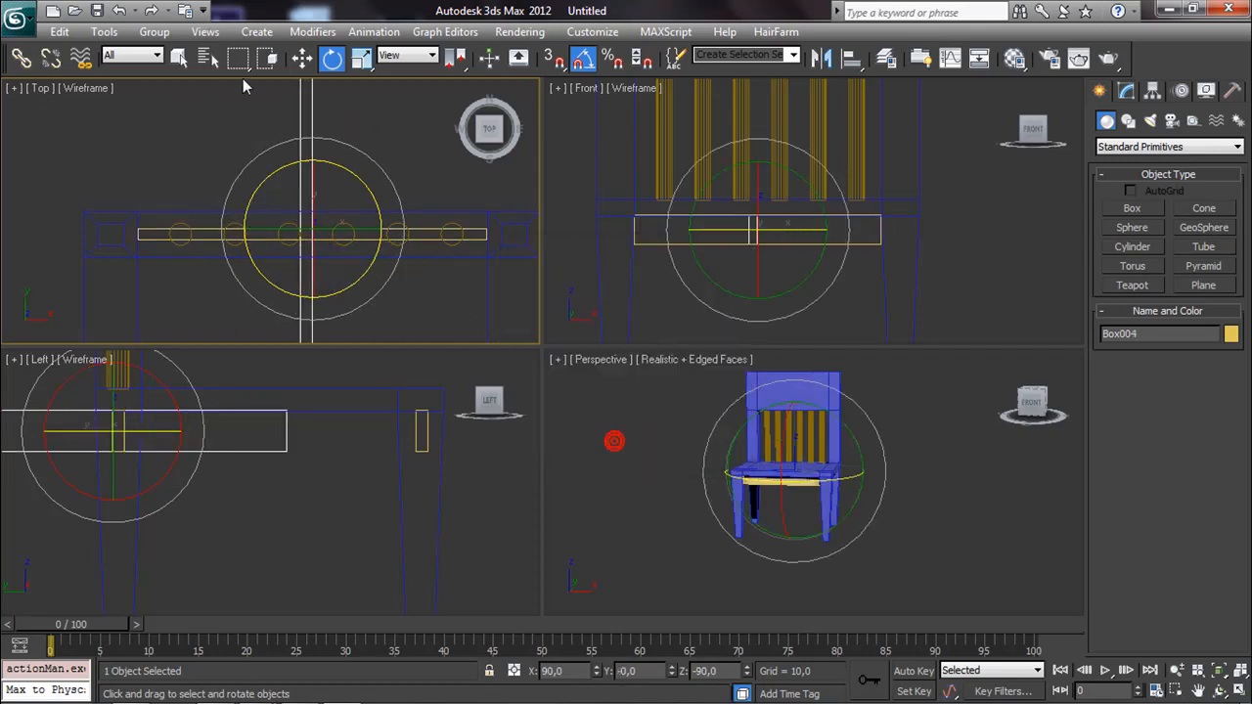
# Step: Move the rotated copy between the chair's left legs, at about X -51.3 and Y -0.35
pyautogui.click(302, 58)
pyautogui.moveTo(187, 434); pyautogui.dragTo(300, 450, button='middle')
pyautogui.scroll(-3, 282, 232)
pyautogui.moveTo(283, 215); pyautogui.dragTo(343, 122, button='middle')
pyautogui.moveTo(382, 97); pyautogui.dragTo(285, 177)
pyautogui.scroll(3, 258, 135)
pyautogui.moveTo(254, 129); pyautogui.dragTo(306, 100, button='middle')
pyautogui.moveTo(300, 257); pyautogui.dragTo(298, 291, button='middle')
pyautogui.scroll(2, 306, 258)
# Step: Shorten the side rail's width to about 69.9 to fit between the front and back legs
pyautogui.click(1126, 91)
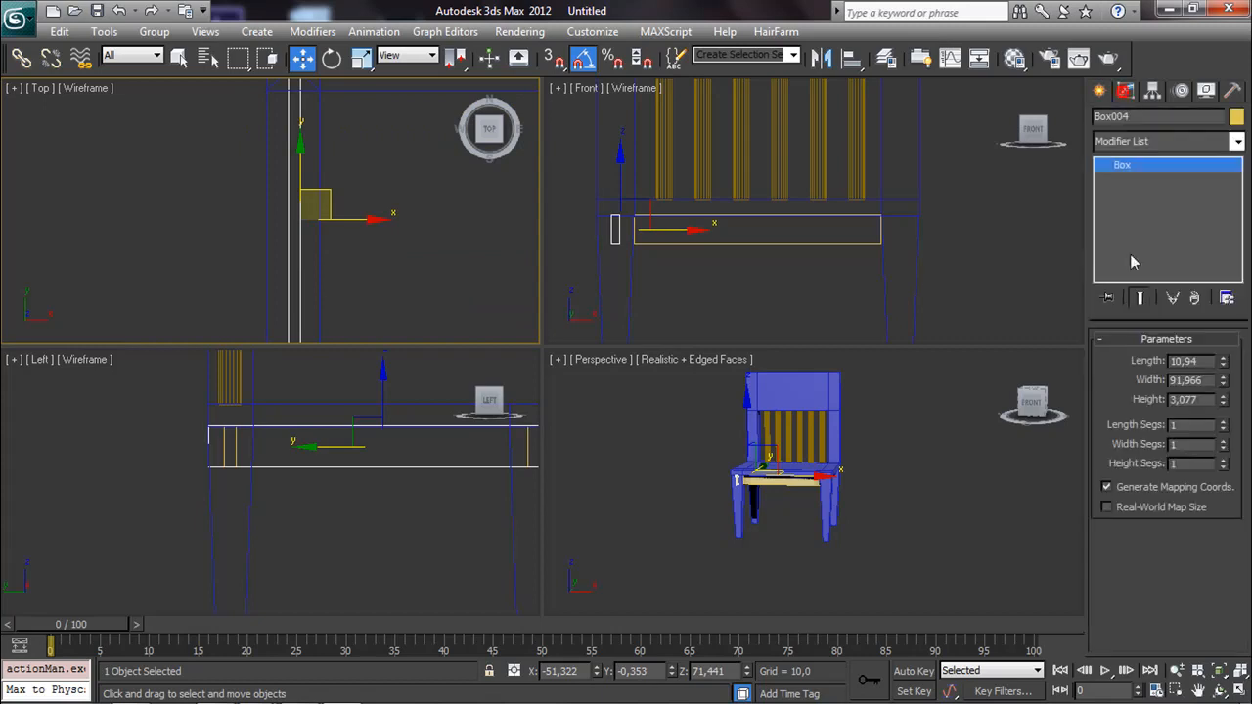
pyautogui.moveTo(1219, 363); pyautogui.dragTo(1218, 397)
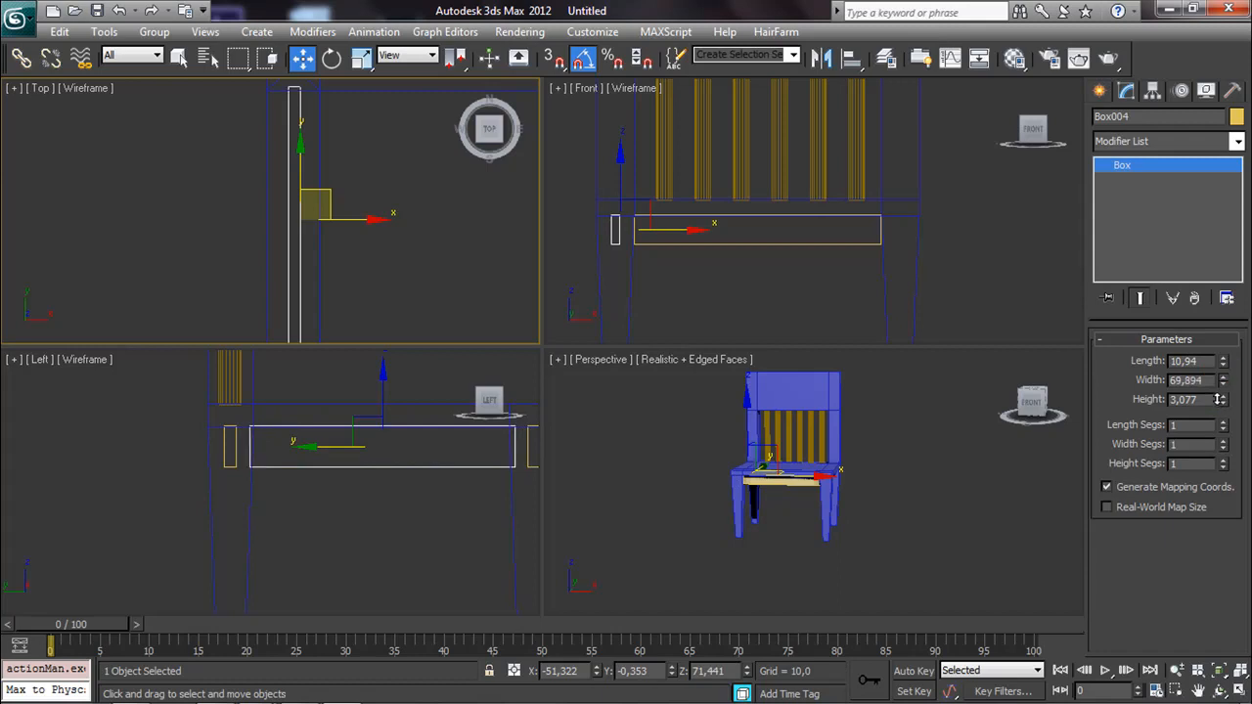
pyautogui.moveTo(406, 267); pyautogui.dragTo(396, 273, button='middle')
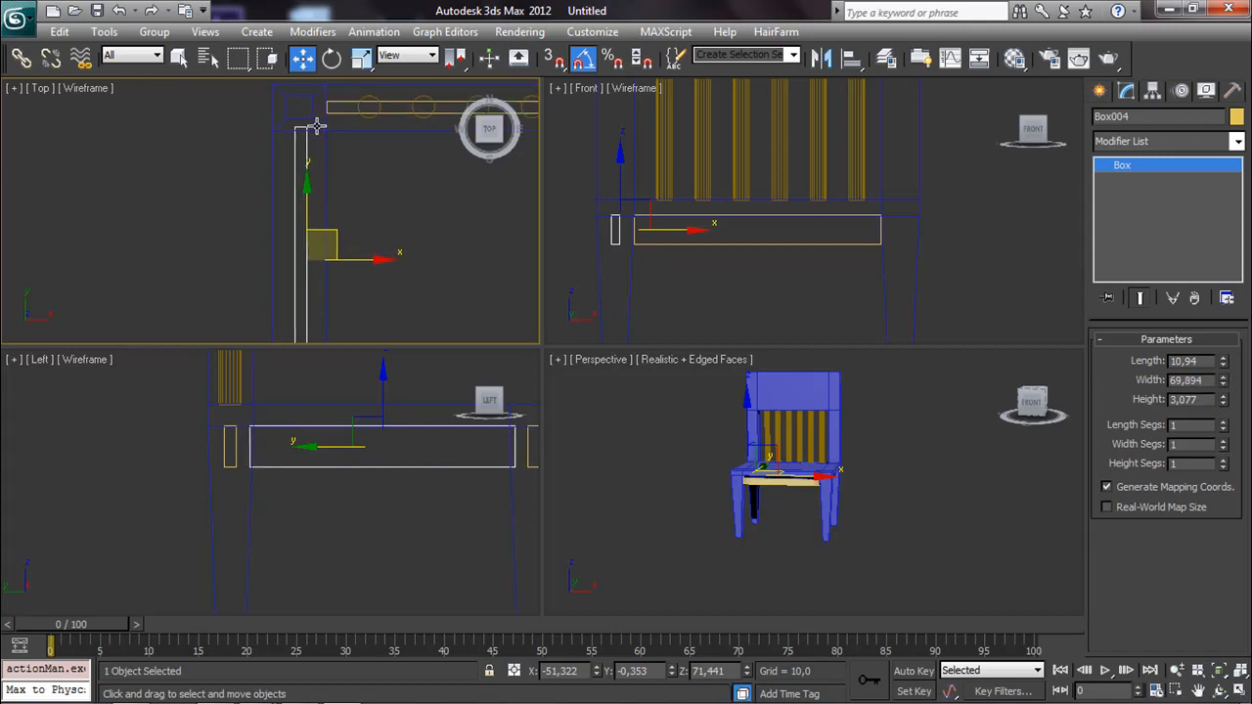
# Step: Clone the side rail as one copy along X to the opposite legs, at about X 54.6
pyautogui.moveTo(366, 224); pyautogui.dragTo(295, 209, button='middle')
pyautogui.scroll(-3, 255, 230)
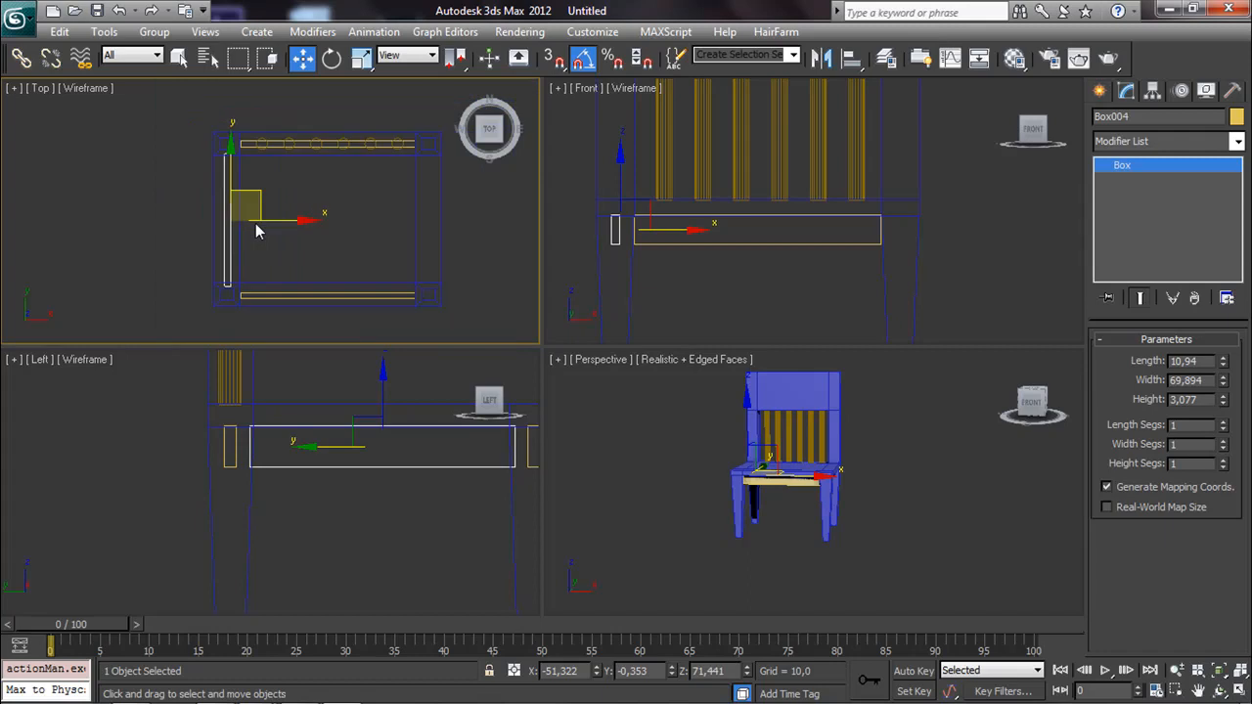
pyautogui.moveTo(306, 223)
pyautogui.keyDown('shift'); pyautogui.mouseDown()
pyautogui.moveTo(487, 226)
pyautogui.moveTo(472, 227)
pyautogui.mouseUp(); pyautogui.keyUp('shift')
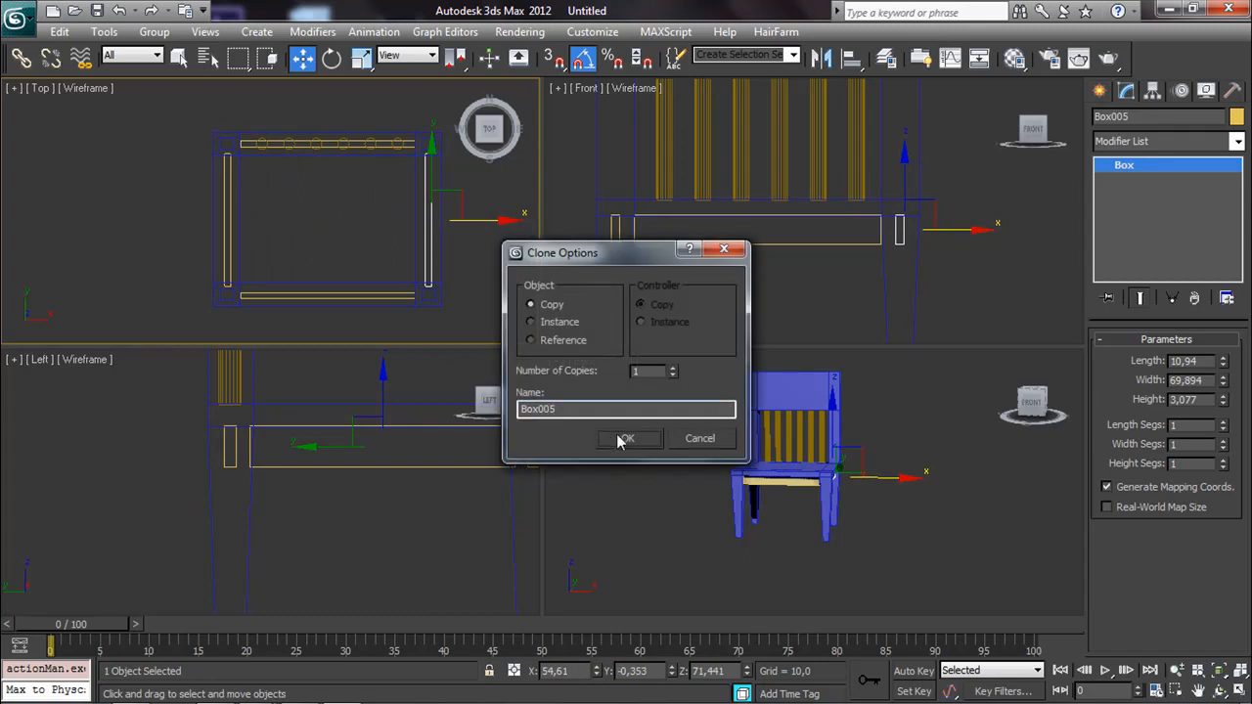
pyautogui.click(624, 438)
# Step: Maximize the perspective view and lengthen the chair's four legs by moving their bottom vertices down
pyautogui.rightClick(812, 526)
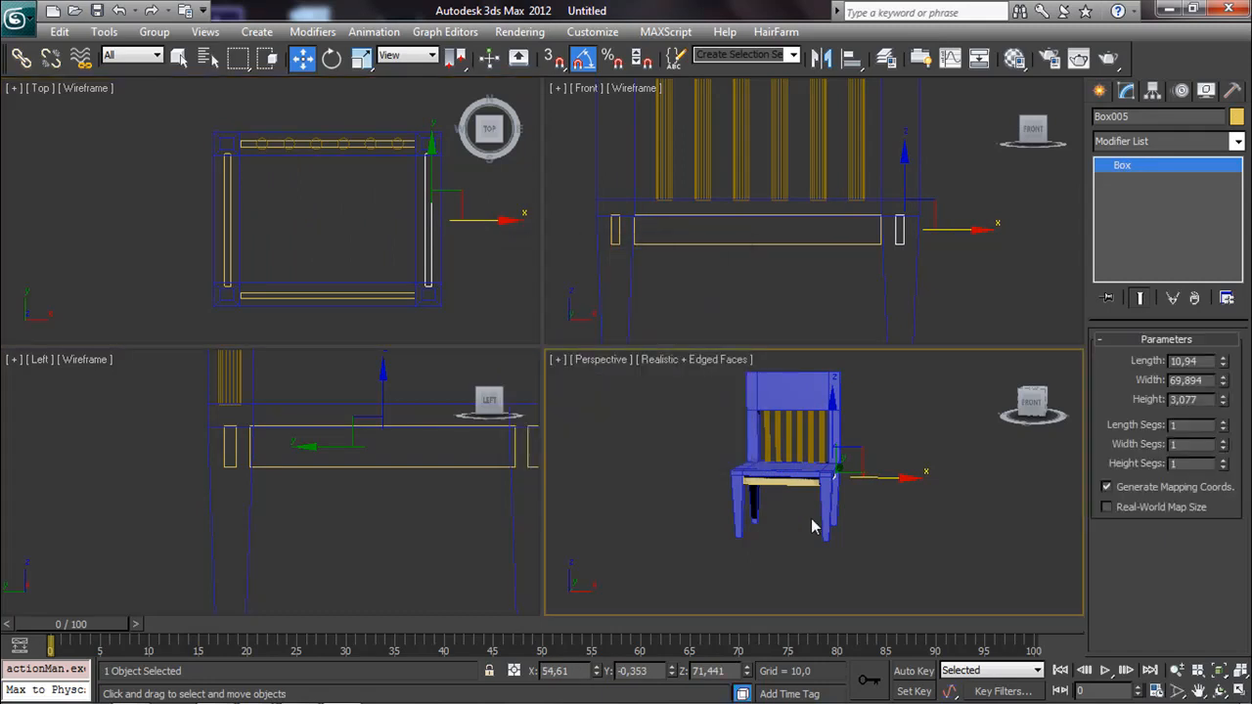
pyautogui.click(1239, 691)
pyautogui.keyDown('alt'); pyautogui.moveTo(587, 433); pyautogui.dragTo(637, 349, button='middle'); pyautogui.keyUp('alt')
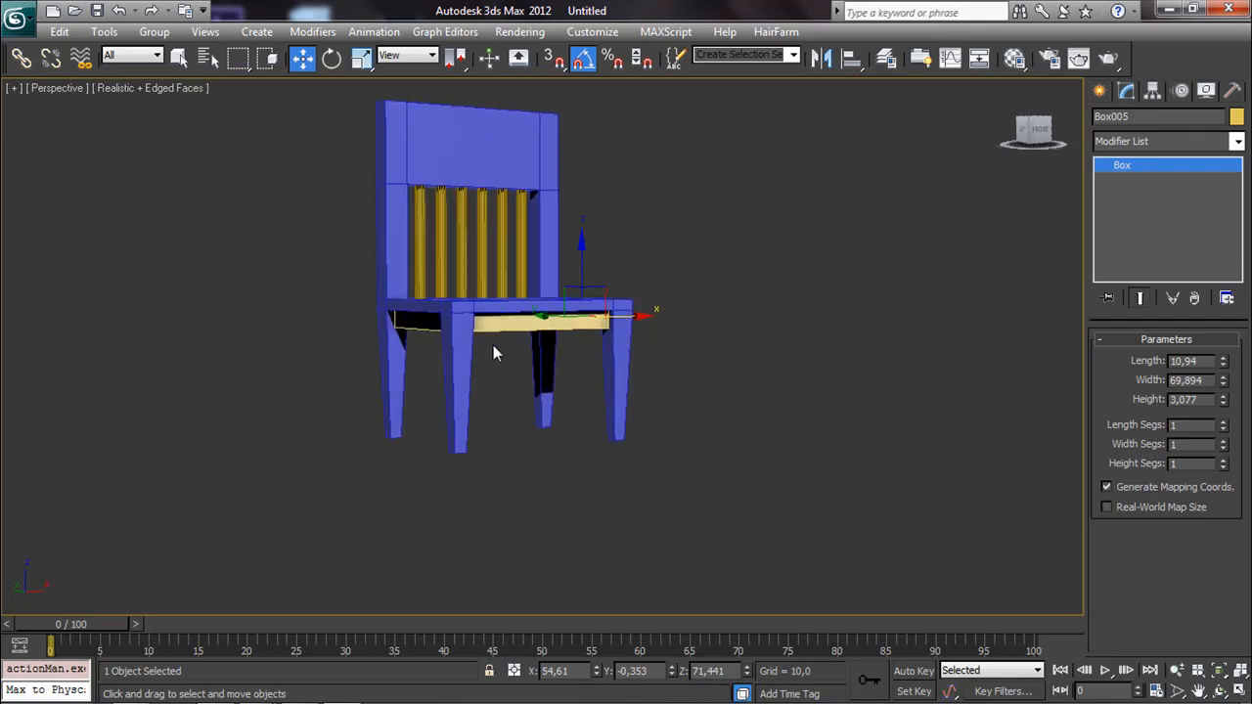
pyautogui.moveTo(510, 362); pyautogui.dragTo(498, 378, button='middle')
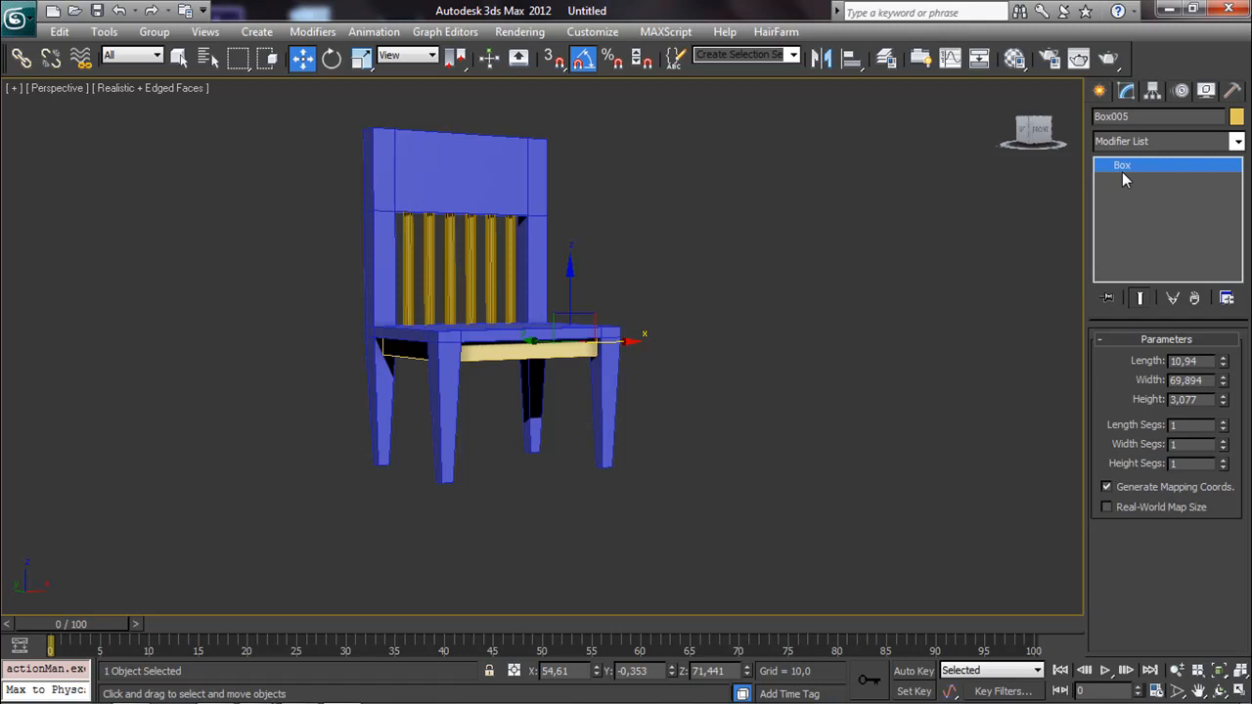
pyautogui.click(615, 419)
pyautogui.click(600, 382)
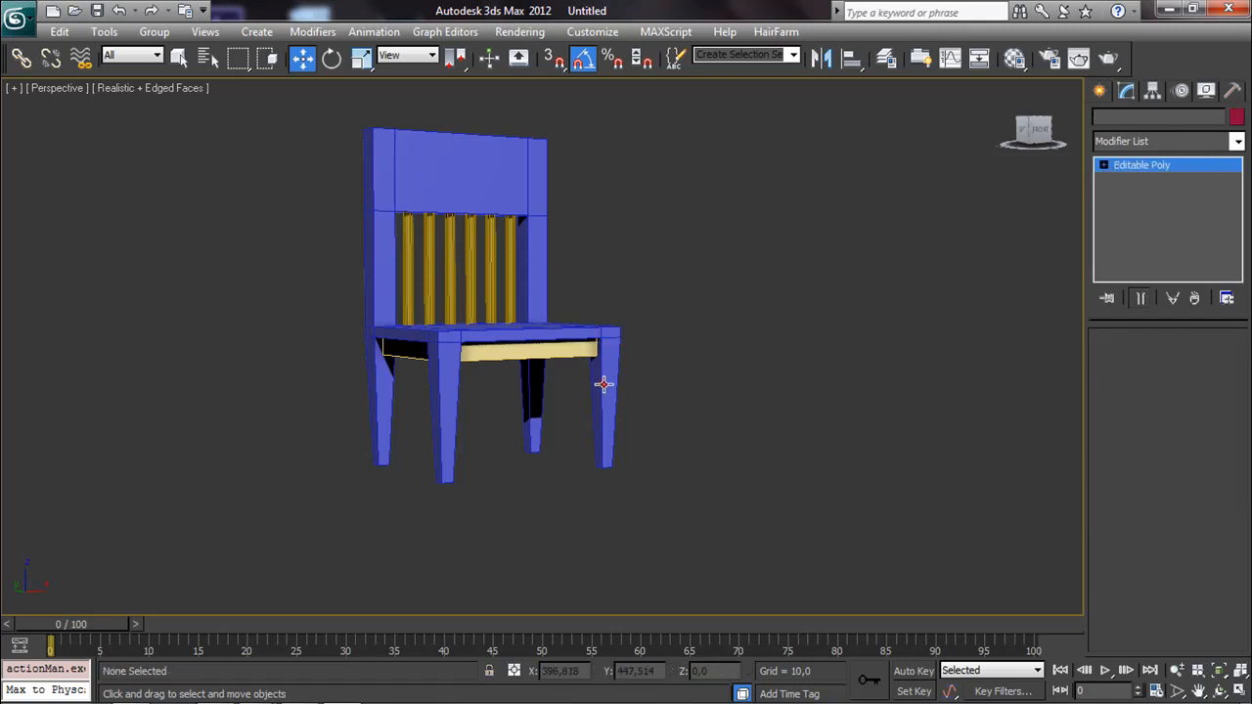
pyautogui.click(1120, 361)
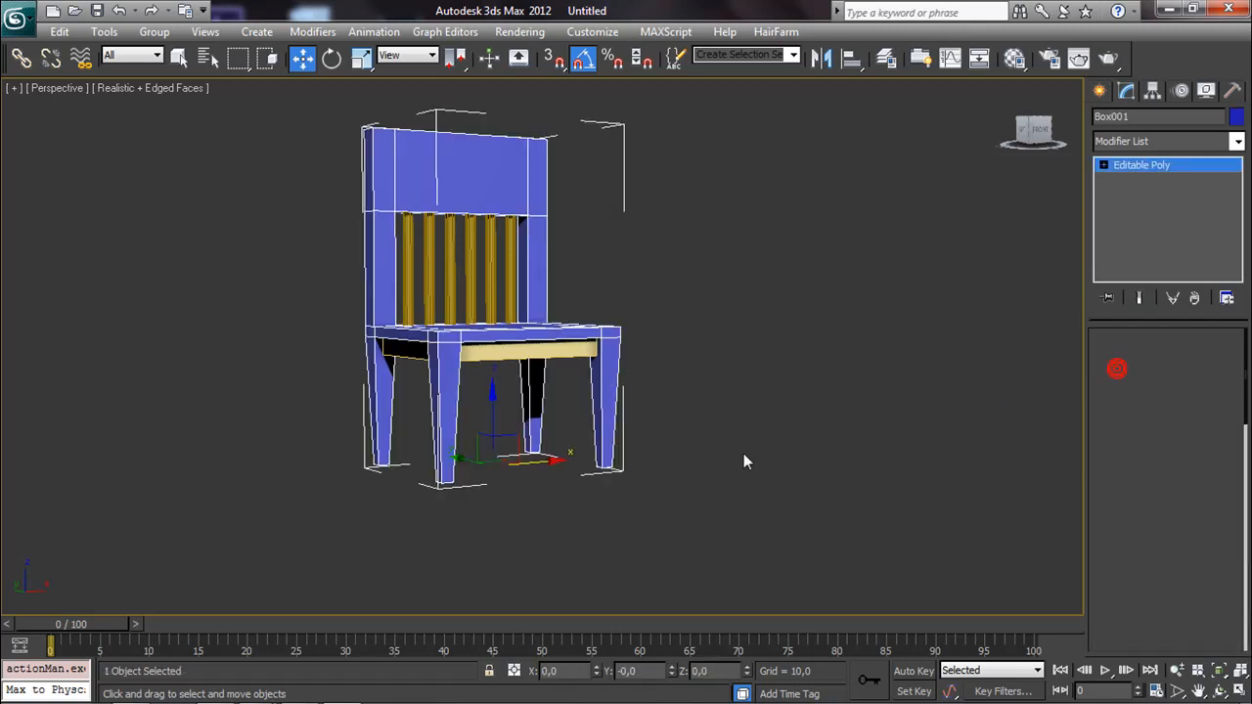
pyautogui.moveTo(286, 546); pyautogui.dragTo(685, 436)
pyautogui.moveTo(492, 423); pyautogui.dragTo(489, 447)
pyautogui.click(653, 428)
# Step: Leave vertex editing and attach the front rail and the left side rail to the chair body
pyautogui.scroll(-4, 675, 426)
pyautogui.keyDown('alt'); pyautogui.moveTo(698, 425); pyautogui.dragTo(581, 442, button='middle'); pyautogui.keyUp('alt')
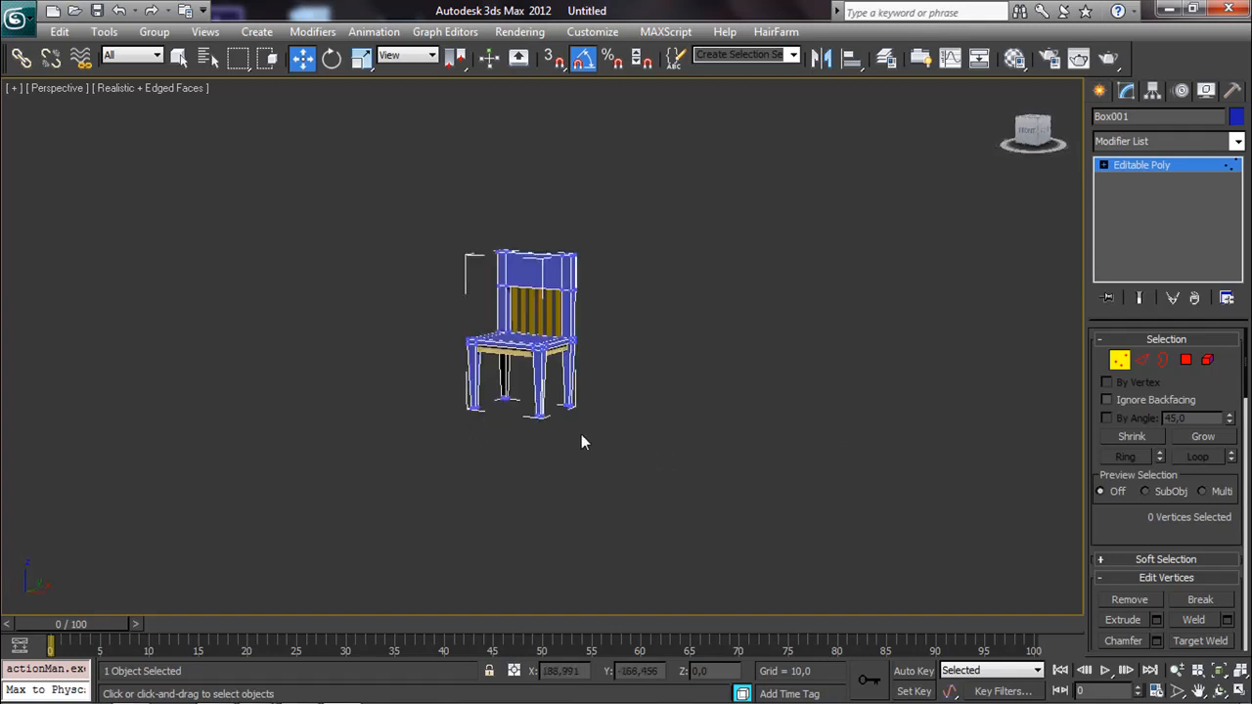
pyautogui.scroll(5, 548, 445)
pyautogui.keyDown('alt'); pyautogui.moveTo(397, 447); pyautogui.dragTo(604, 458, button='middle'); pyautogui.keyUp('alt')
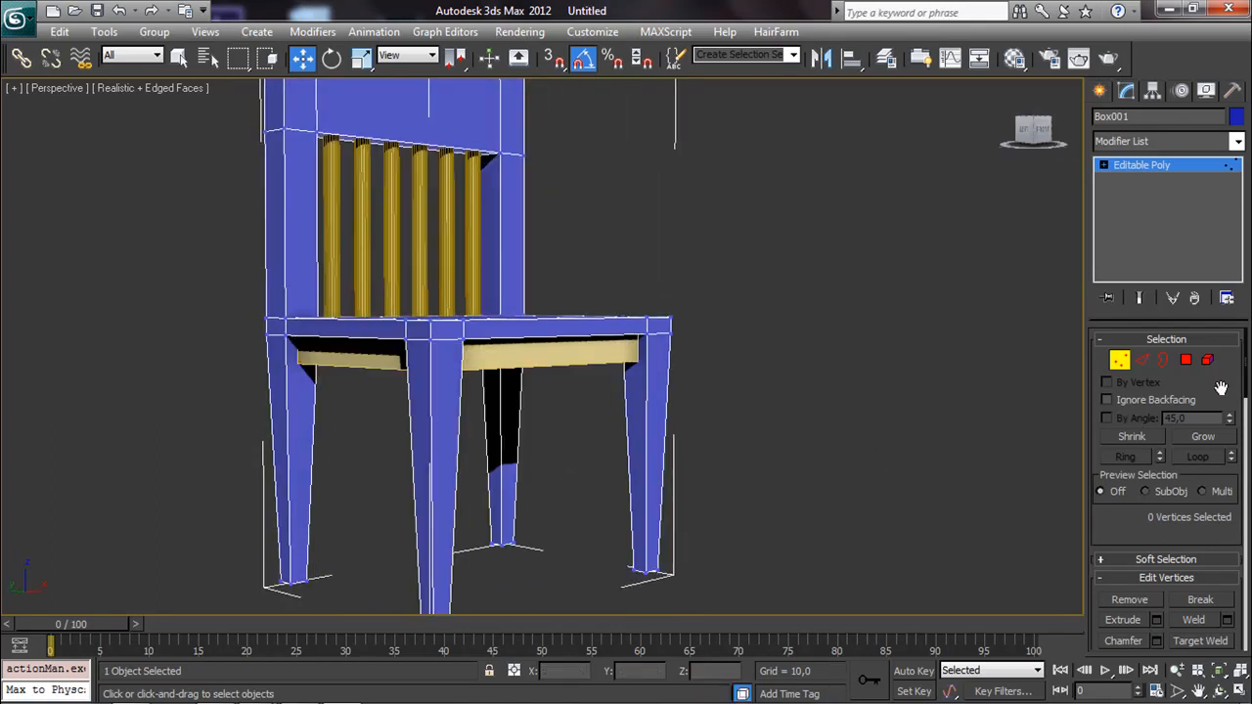
pyautogui.scroll(-2, 1221, 388)
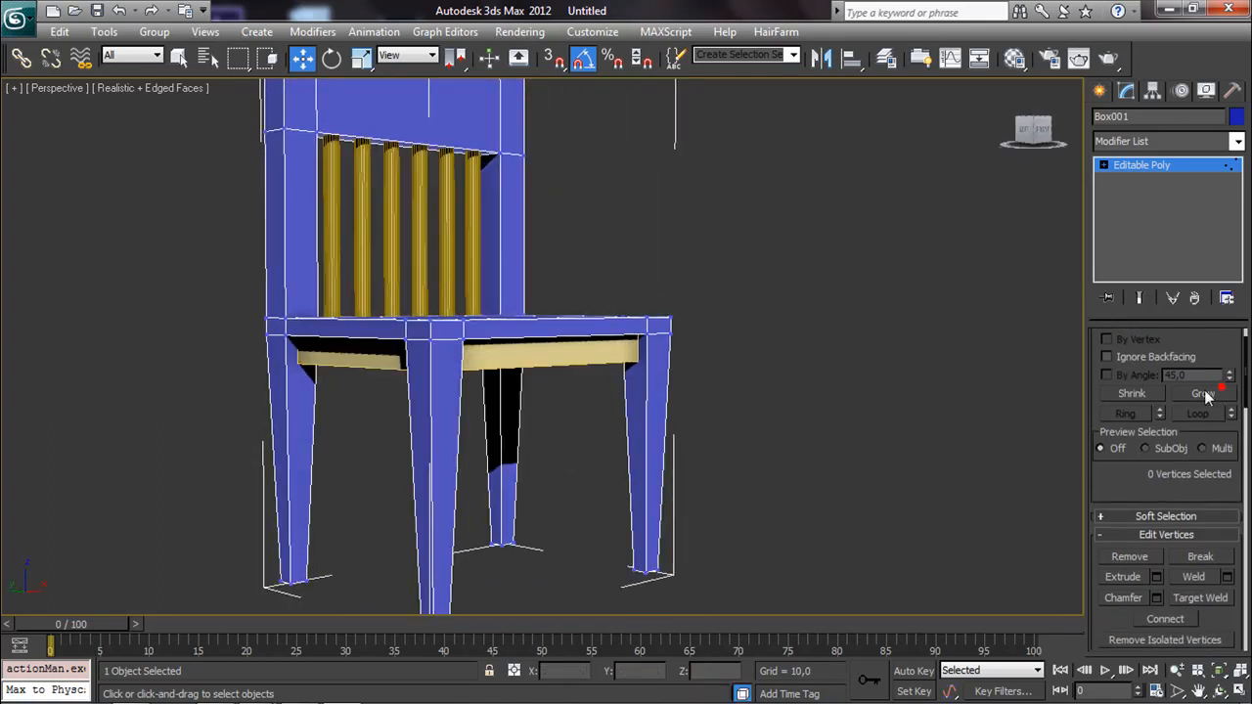
pyautogui.click(1164, 167)
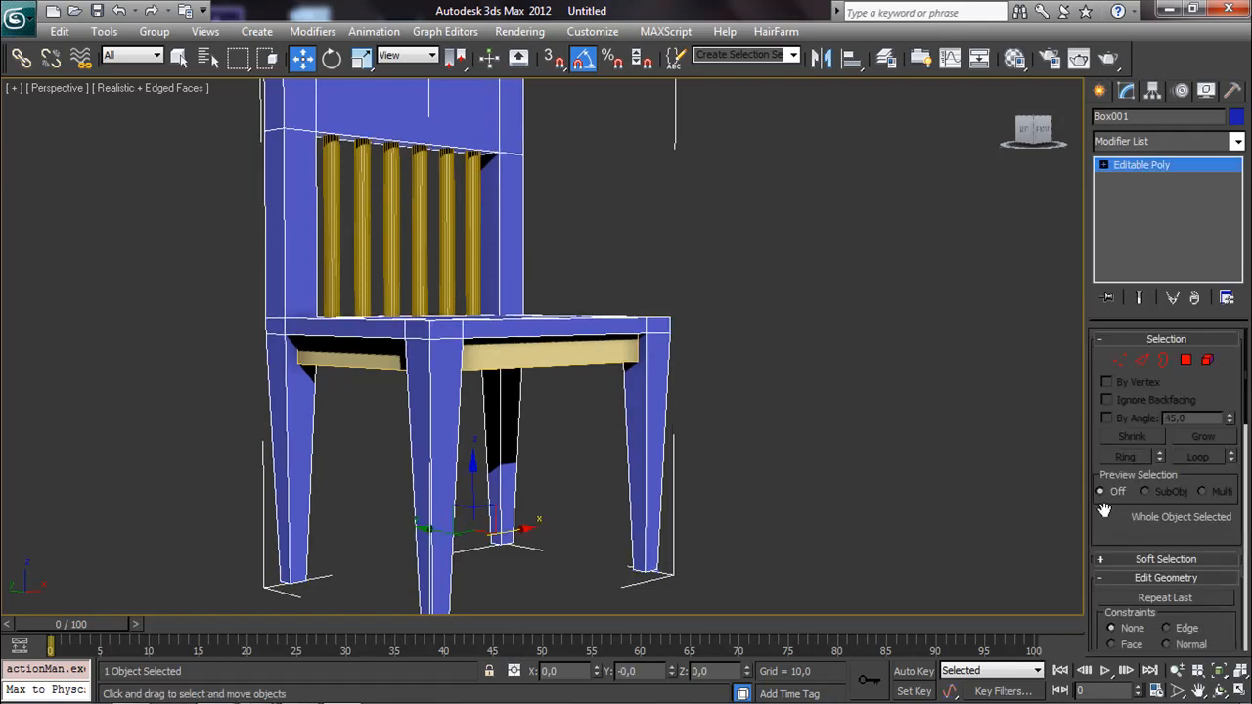
pyautogui.scroll(-3, 1106, 529)
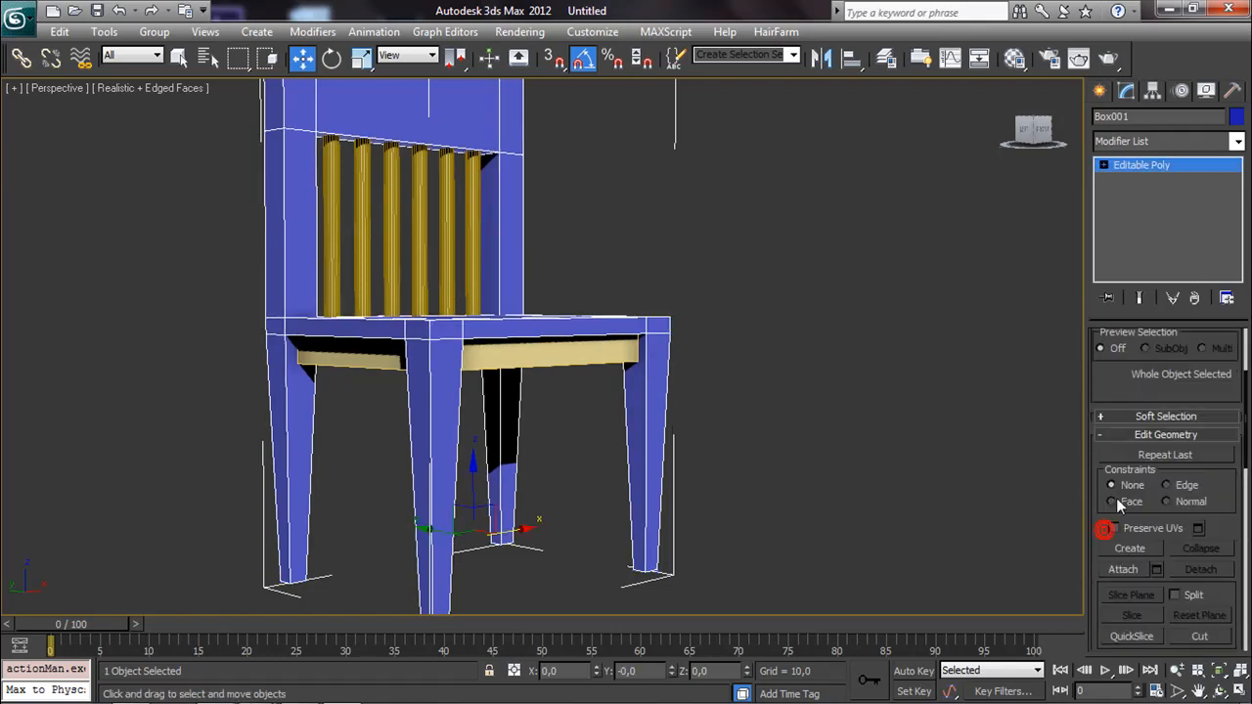
pyautogui.click(1122, 567)
pyautogui.click(551, 355)
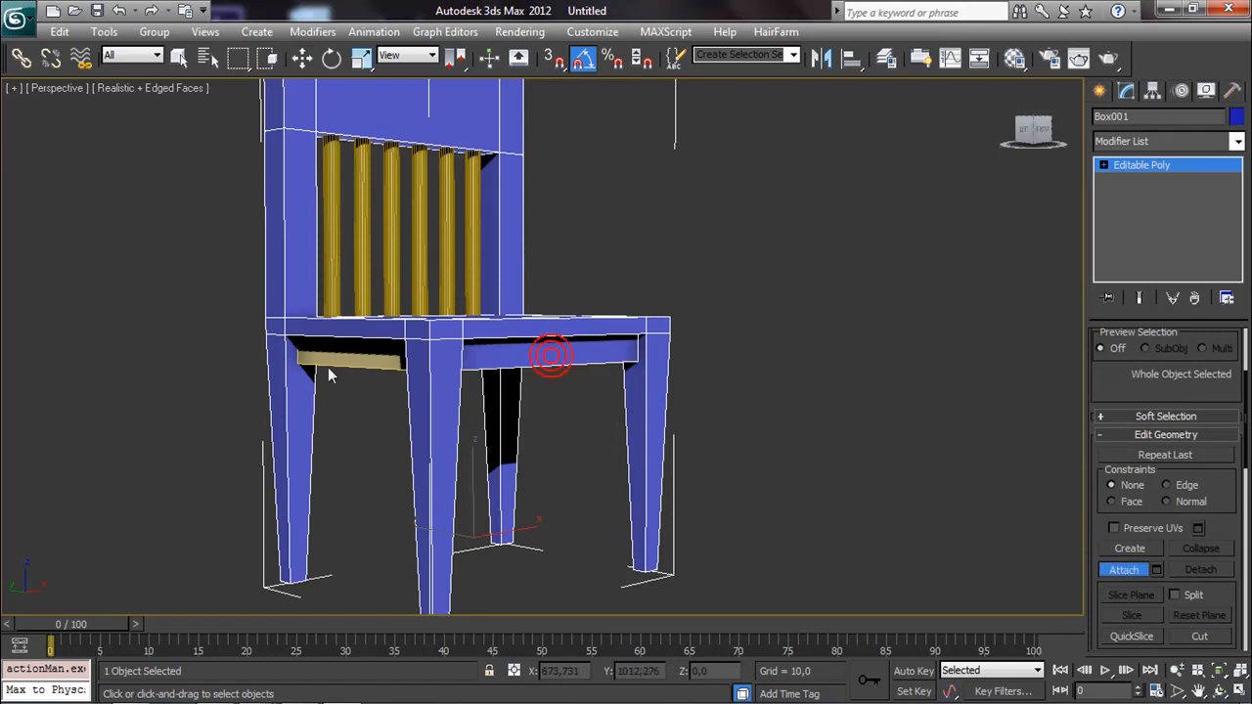
pyautogui.click(335, 355)
# Step: Attach the six cylindrical backrest spindles to the chair body
pyautogui.click(331, 295)
pyautogui.click(362, 289)
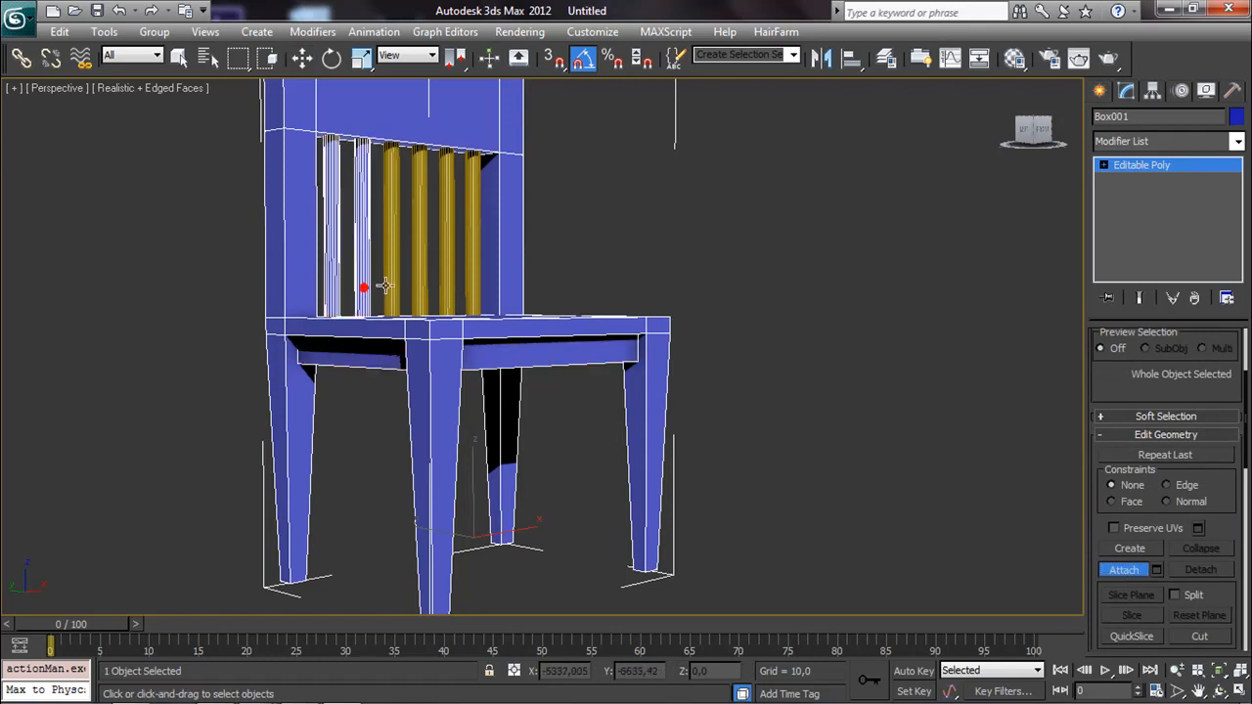
pyautogui.click(393, 283)
pyautogui.click(422, 281)
pyautogui.click(449, 282)
pyautogui.click(468, 280)
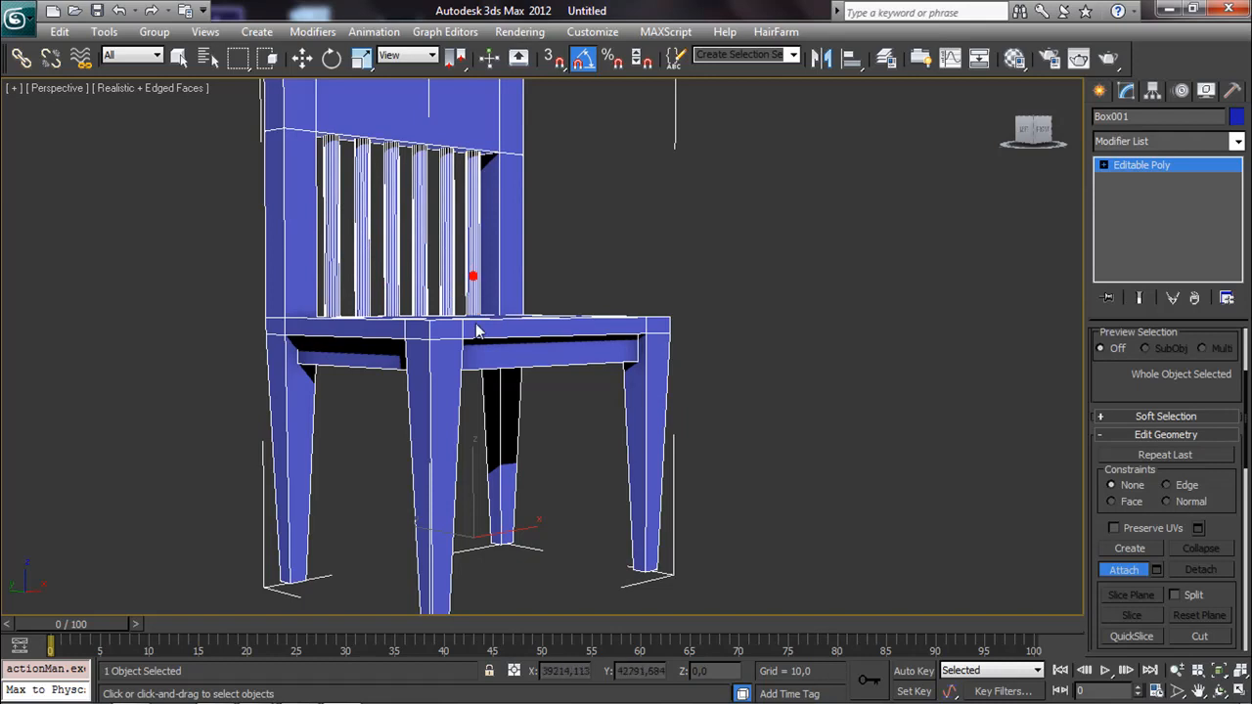
# Step: Attach the remaining side rail and the back rail to the chair body and check the whole chair
pyautogui.keyDown('alt'); pyautogui.moveTo(621, 497); pyautogui.dragTo(346, 482, button='middle'); pyautogui.keyUp('alt')
pyautogui.click(446, 333)
pyautogui.keyDown('alt'); pyautogui.moveTo(732, 427); pyautogui.dragTo(590, 442, button='middle'); pyautogui.keyUp('alt')
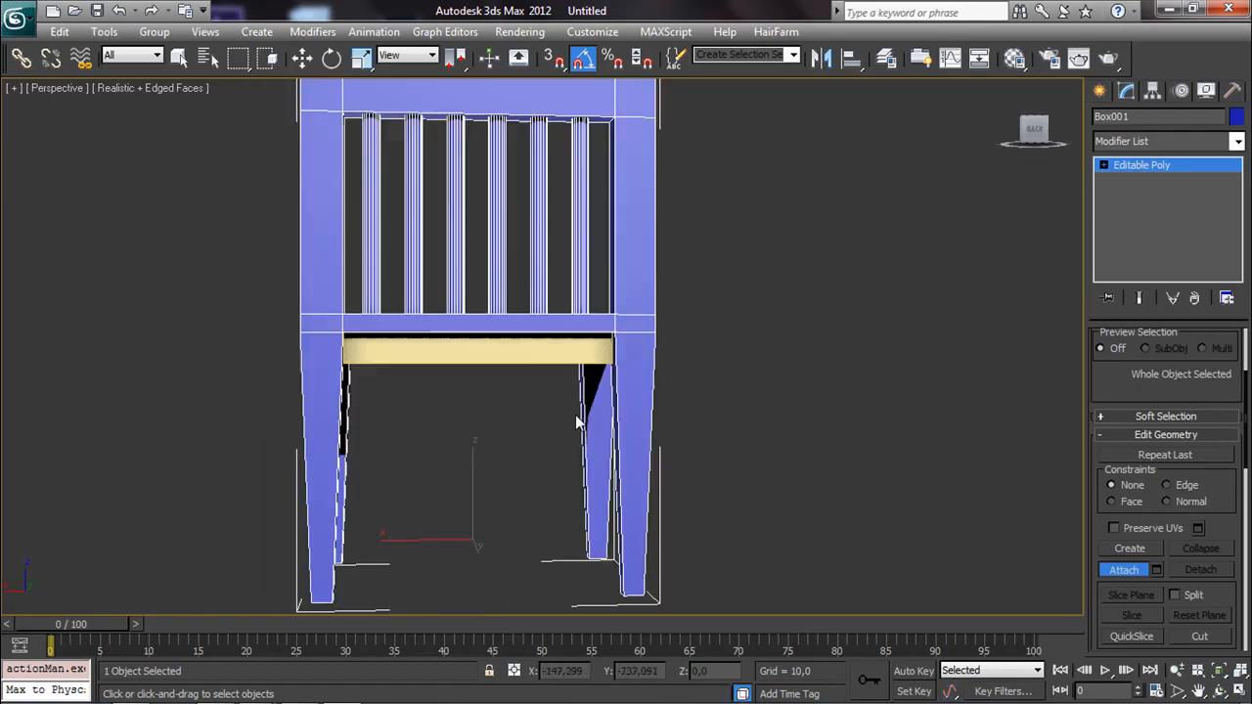
pyautogui.click(542, 359)
pyautogui.keyDown('alt'); pyautogui.moveTo(575, 397); pyautogui.dragTo(856, 433, button='middle'); pyautogui.keyUp('alt')
pyautogui.scroll(-2, 769, 444)
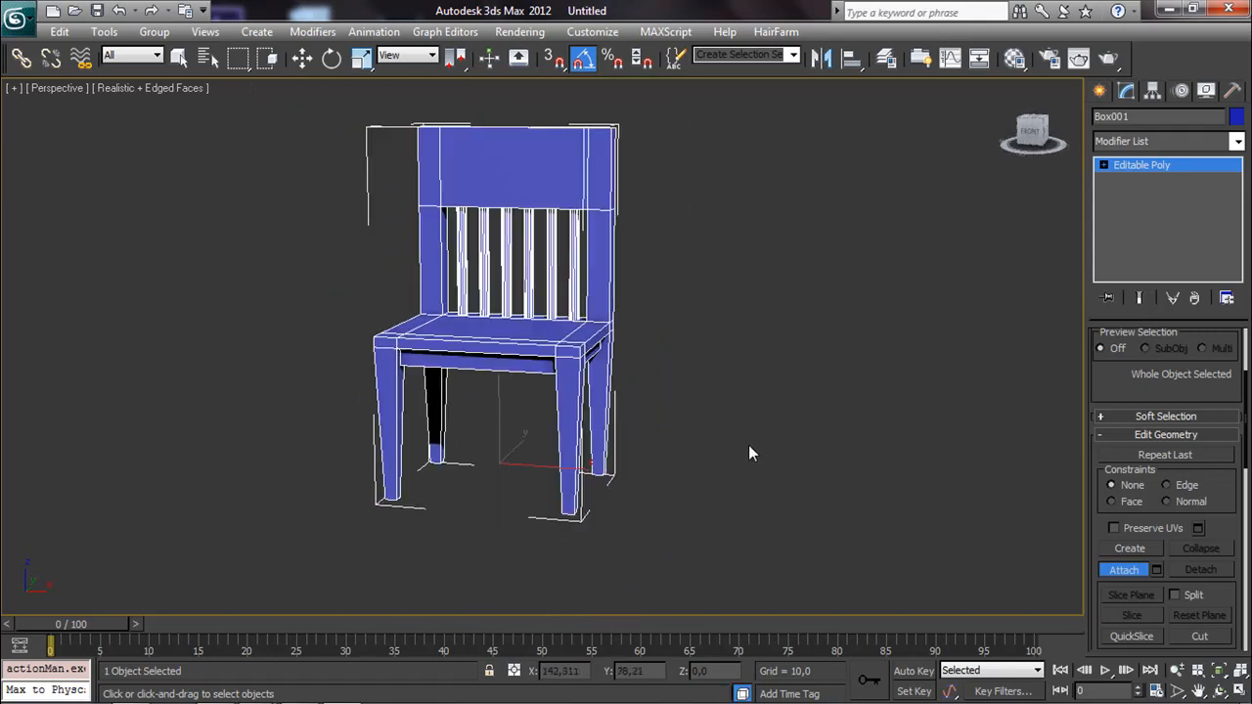
pyautogui.moveTo(573, 386); pyautogui.dragTo(609, 336, button='middle')
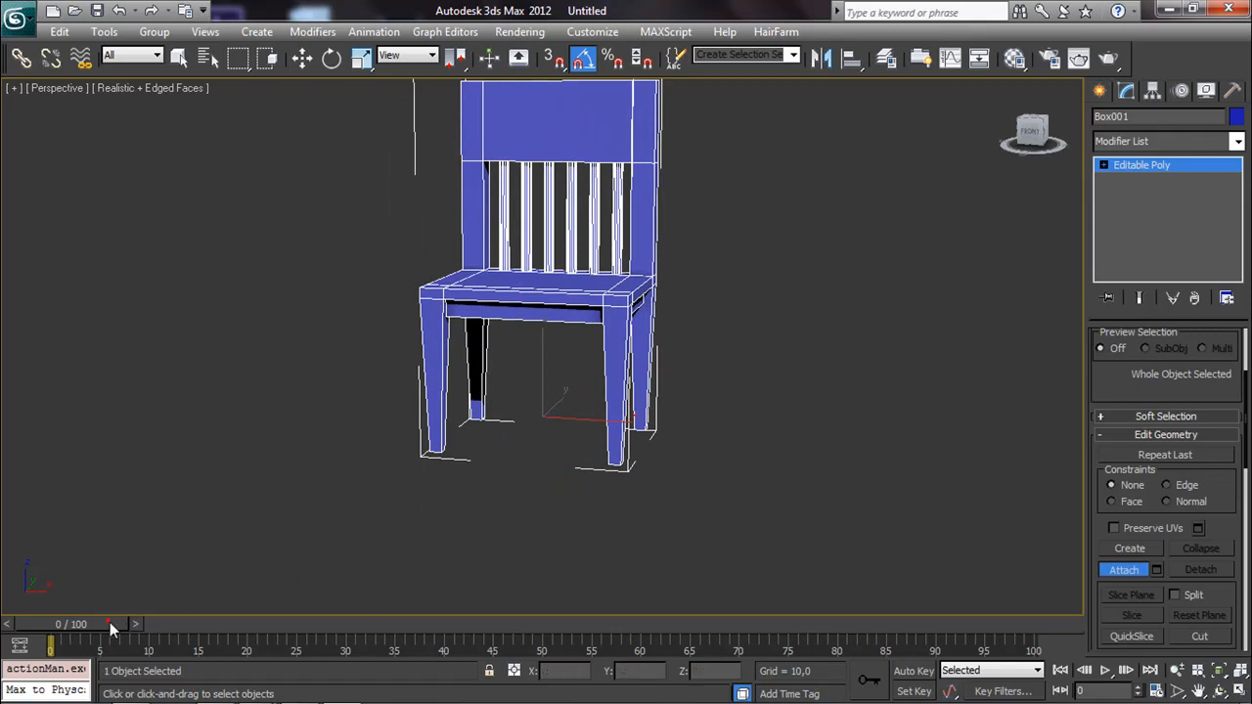
pyautogui.moveTo(511, 398); pyautogui.dragTo(506, 432, button='middle')
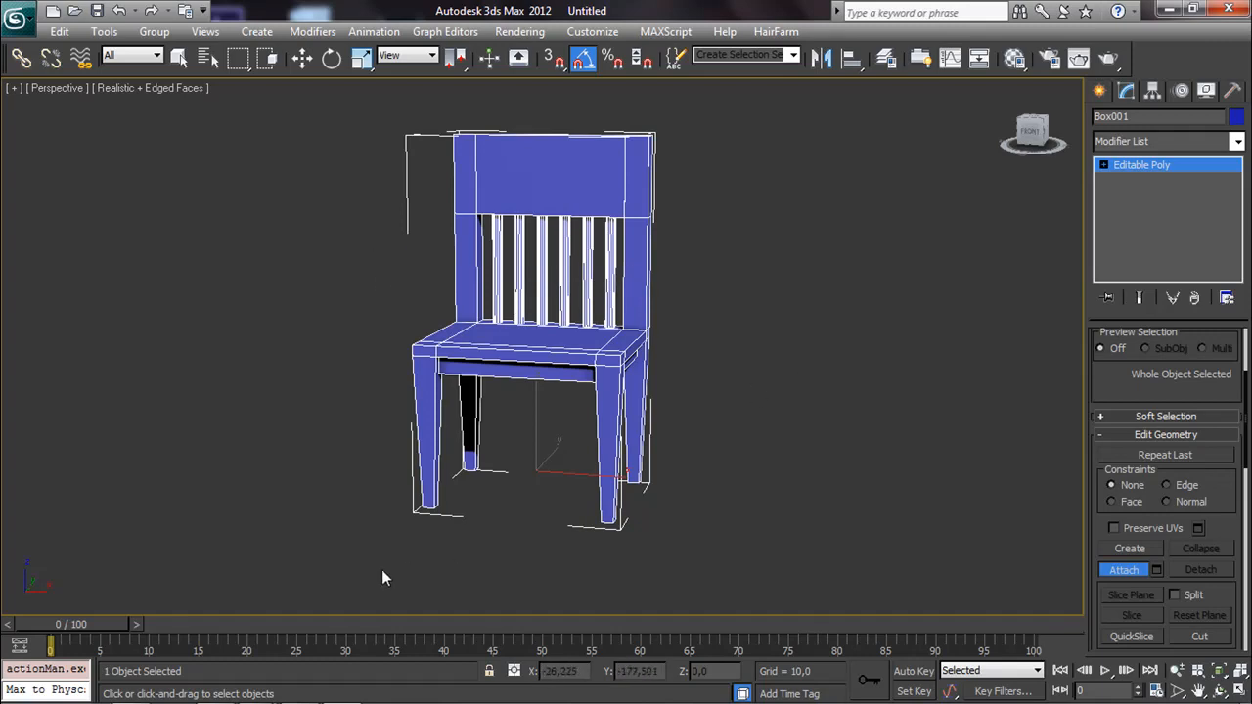
# Step: Start edge editing on the chair and show the whole model as wireframe in the front view
pyautogui.press('f')
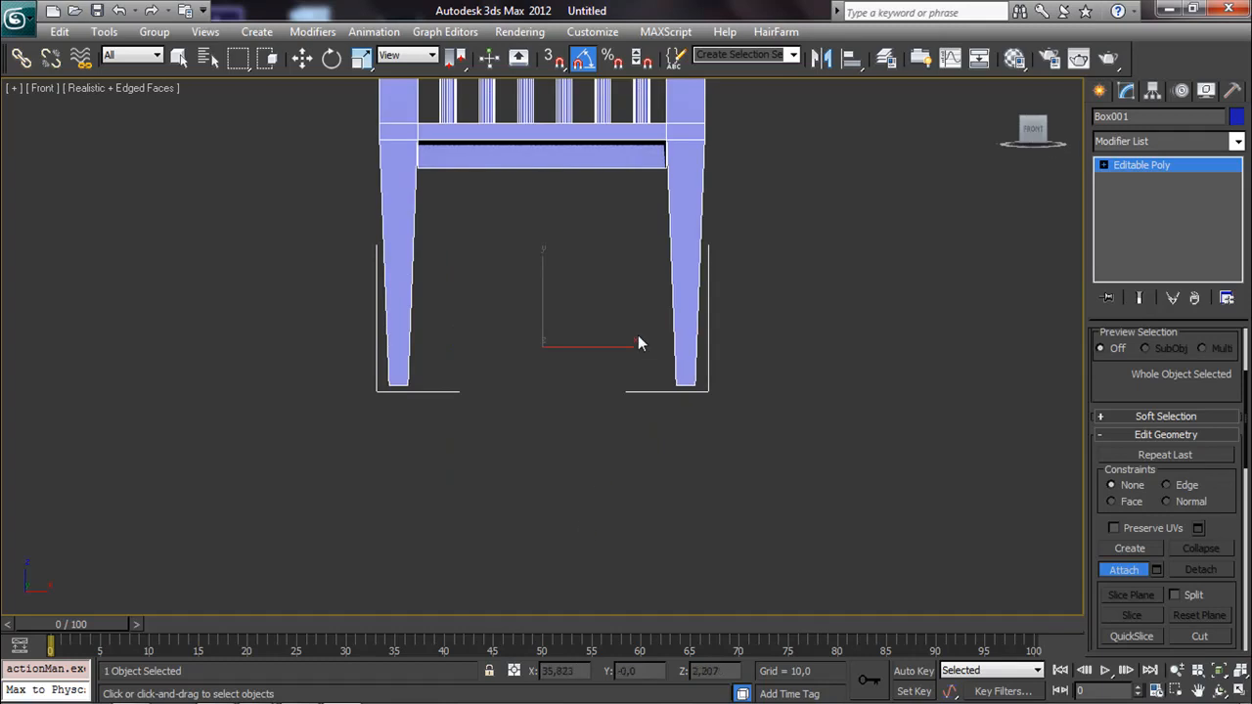
pyautogui.moveTo(632, 279); pyautogui.dragTo(615, 441, button='middle')
pyautogui.scroll(-2, 597, 344)
pyautogui.moveTo(595, 342); pyautogui.dragTo(587, 383, button='middle')
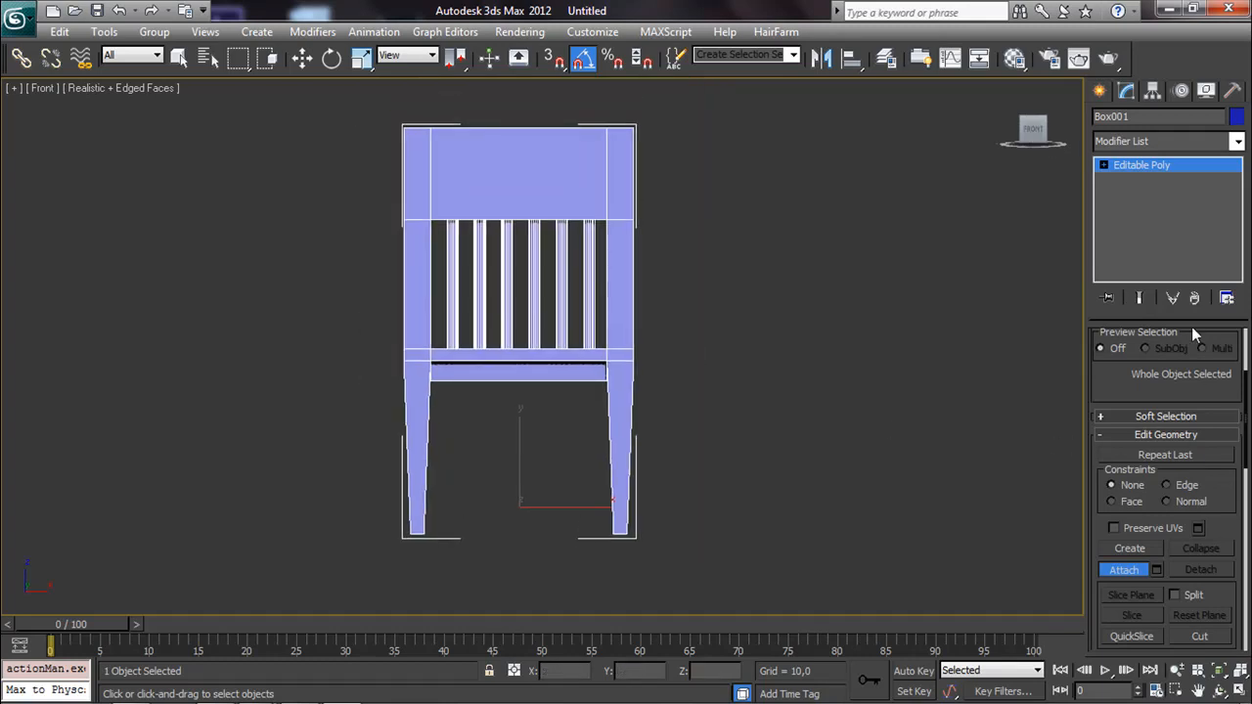
pyautogui.click(1104, 165)
pyautogui.press('w')
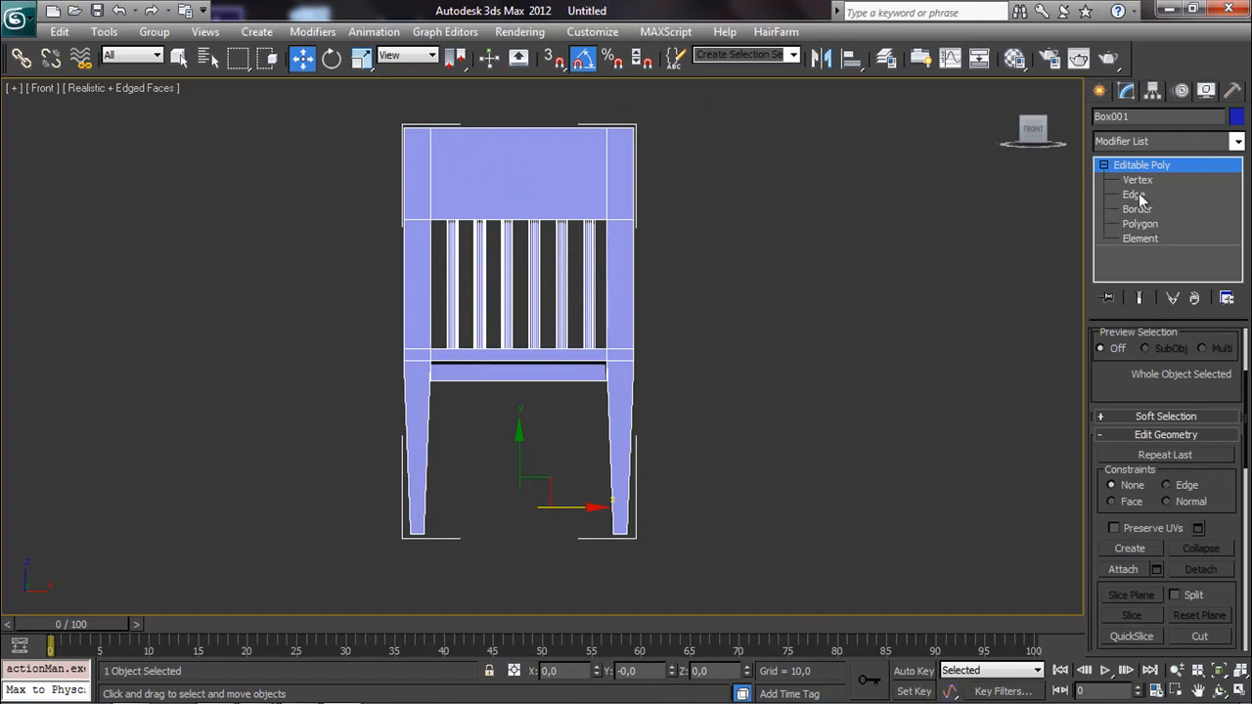
pyautogui.click(1135, 195)
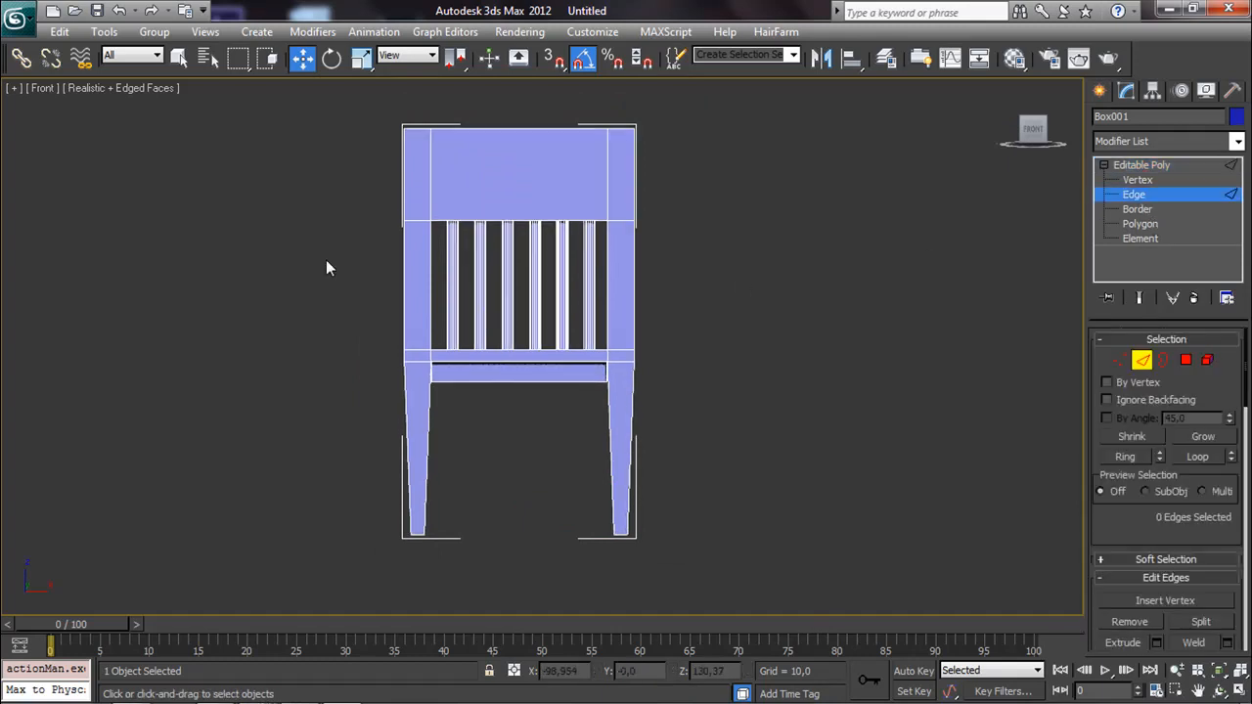
pyautogui.press('F3')
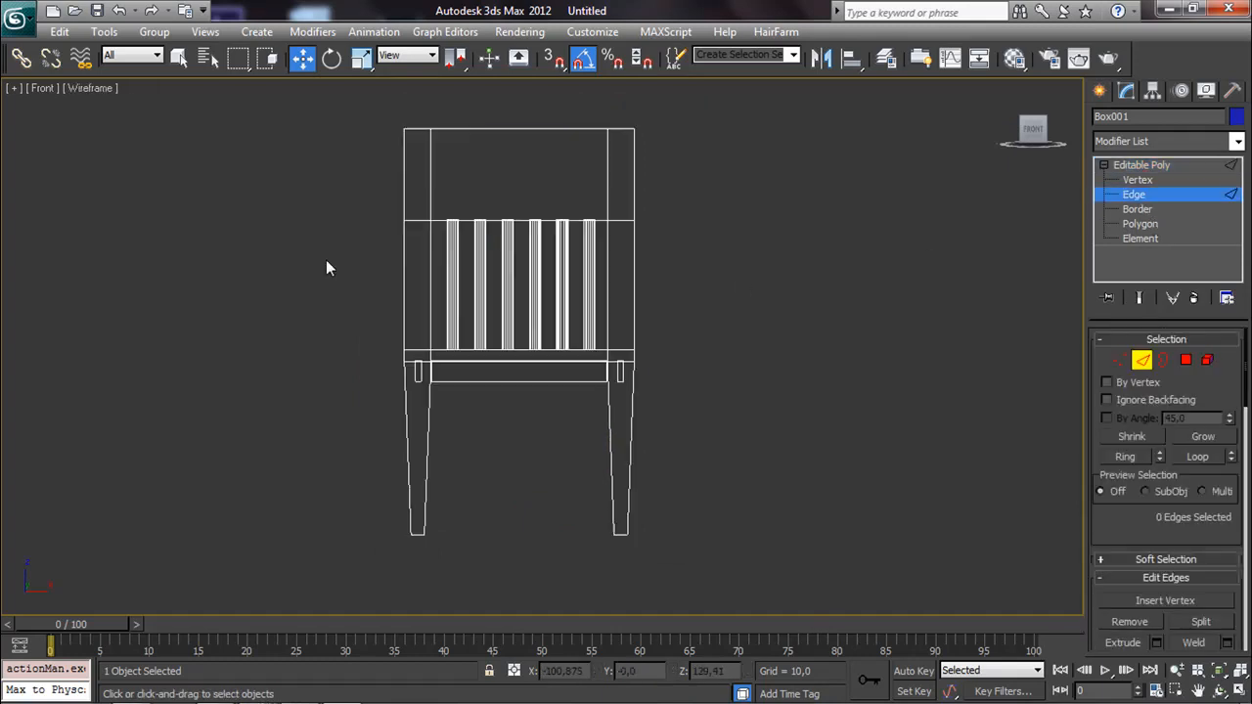
# Step: Connect the vertical edges of the back posts and spindles between seat and backrest with 1 segment
pyautogui.click(319, 272)
pyautogui.moveTo(320, 273); pyautogui.dragTo(634, 272)
pyautogui.moveTo(364, 280); pyautogui.dragTo(719, 324)
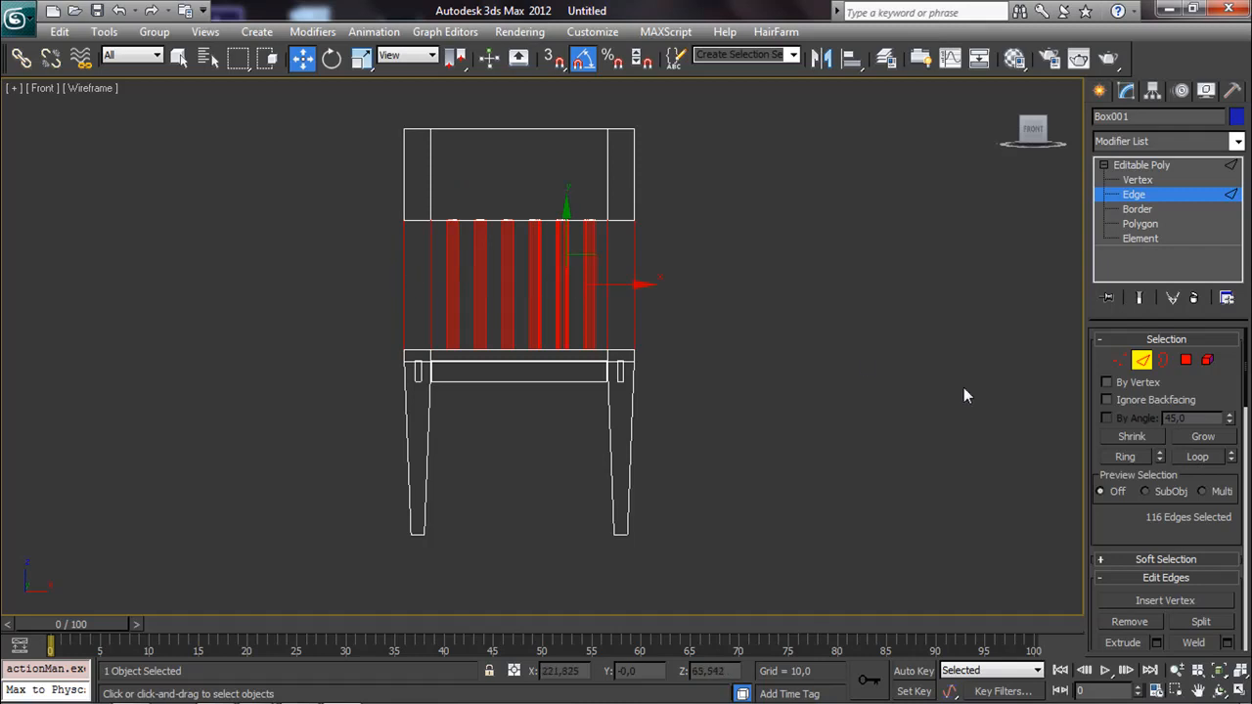
pyautogui.moveTo(1170, 529); pyautogui.dragTo(1211, 434)
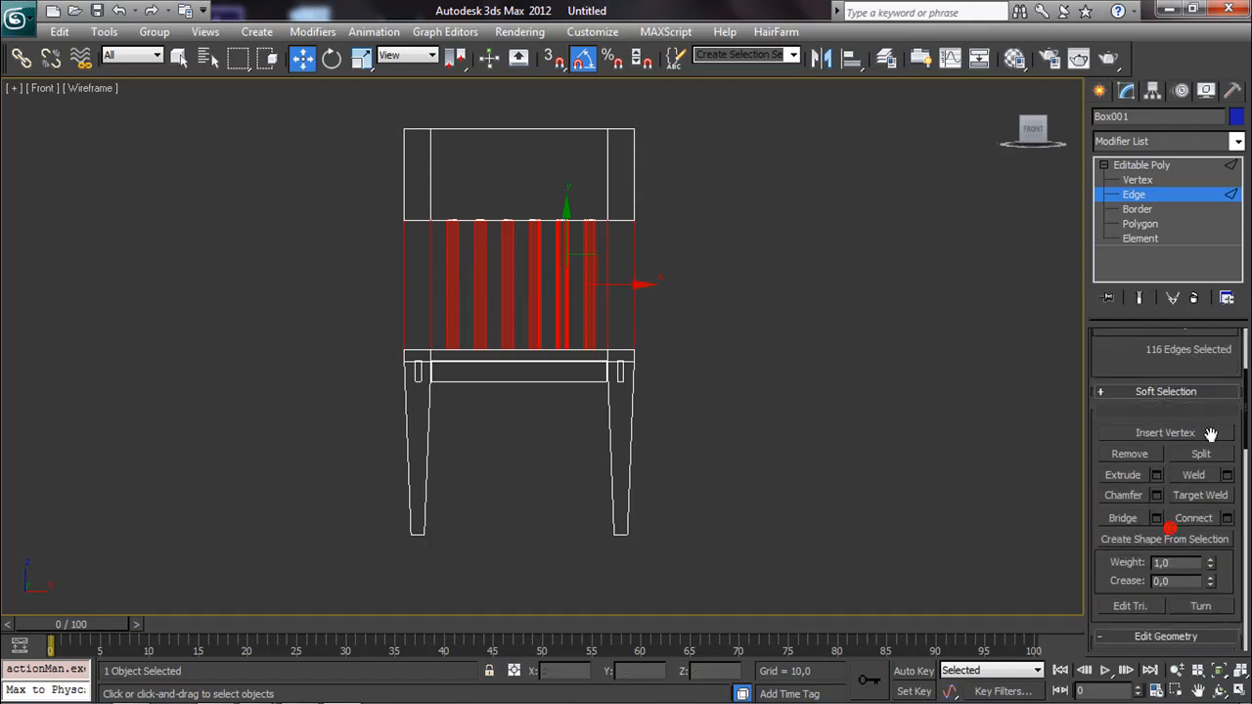
pyautogui.click(1228, 518)
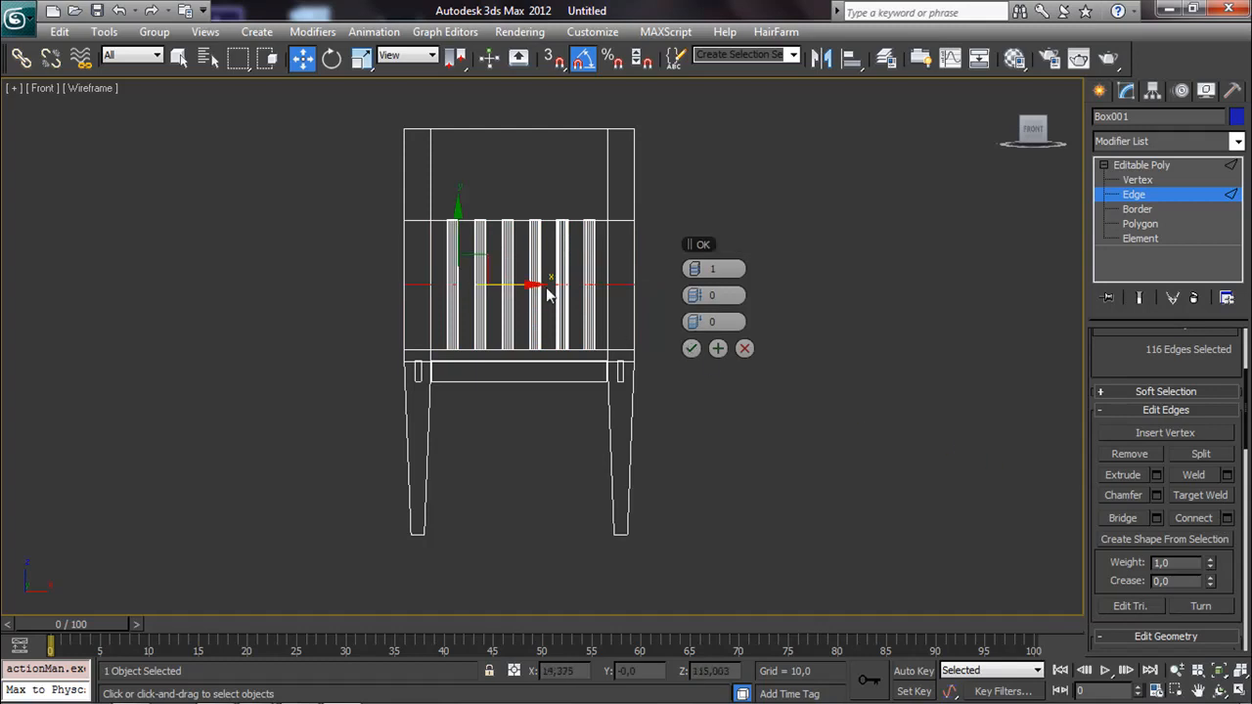
pyautogui.click(691, 349)
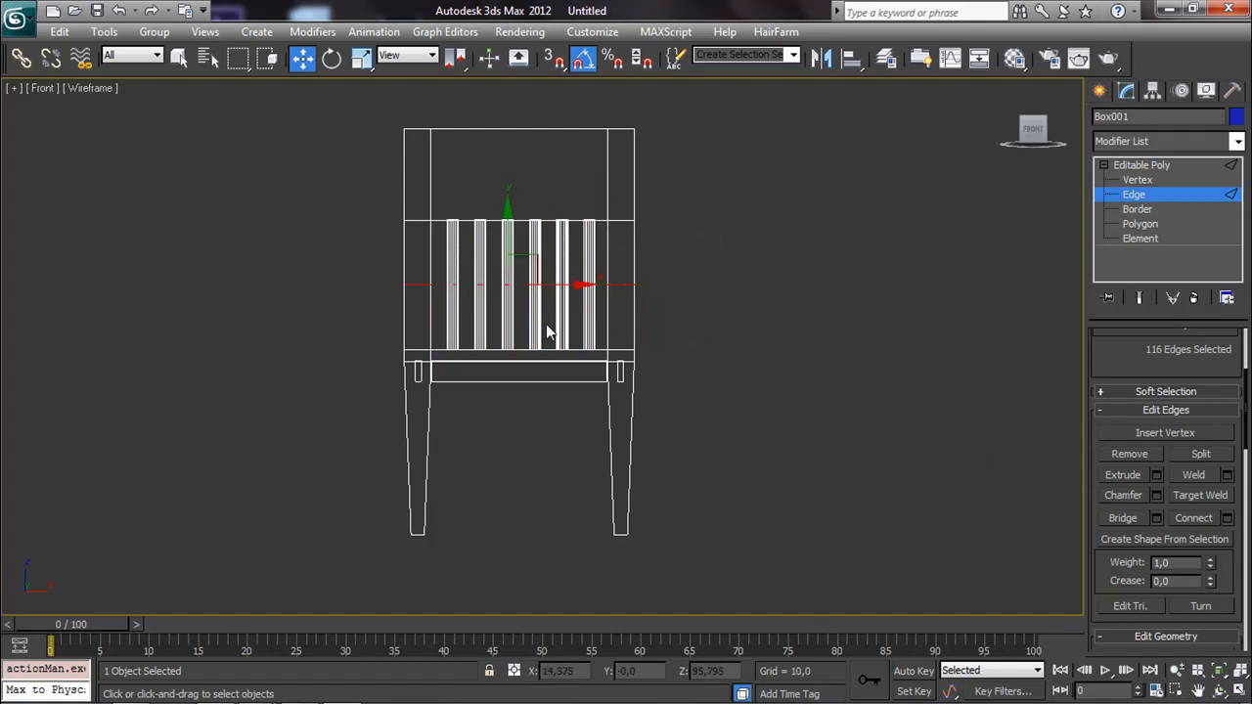
# Step: Connect the vertical edges of all four legs across their middle, selecting them in the left view
pyautogui.press('l')
pyautogui.moveTo(518, 190); pyautogui.dragTo(522, 411, button='middle')
pyautogui.scroll(4, 489, 243)
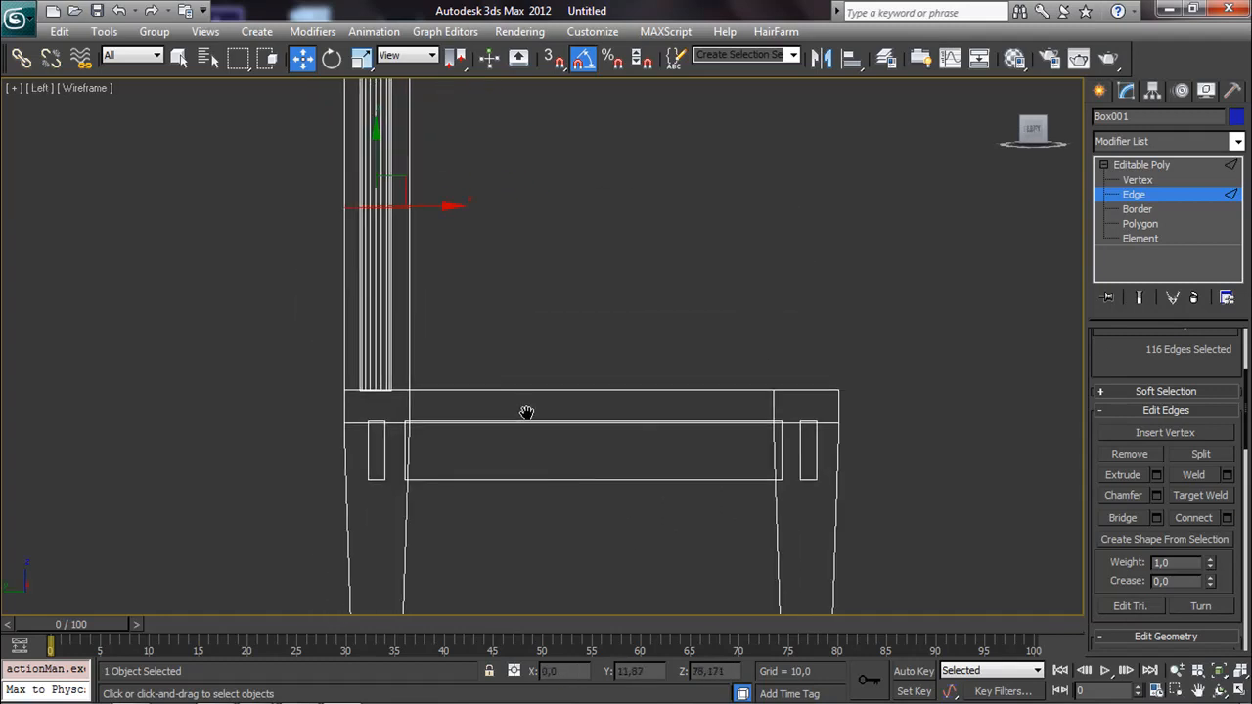
pyautogui.scroll(-5, 517, 365)
pyautogui.moveTo(509, 349); pyautogui.dragTo(479, 300, button='middle')
pyautogui.moveTo(386, 345); pyautogui.dragTo(701, 383)
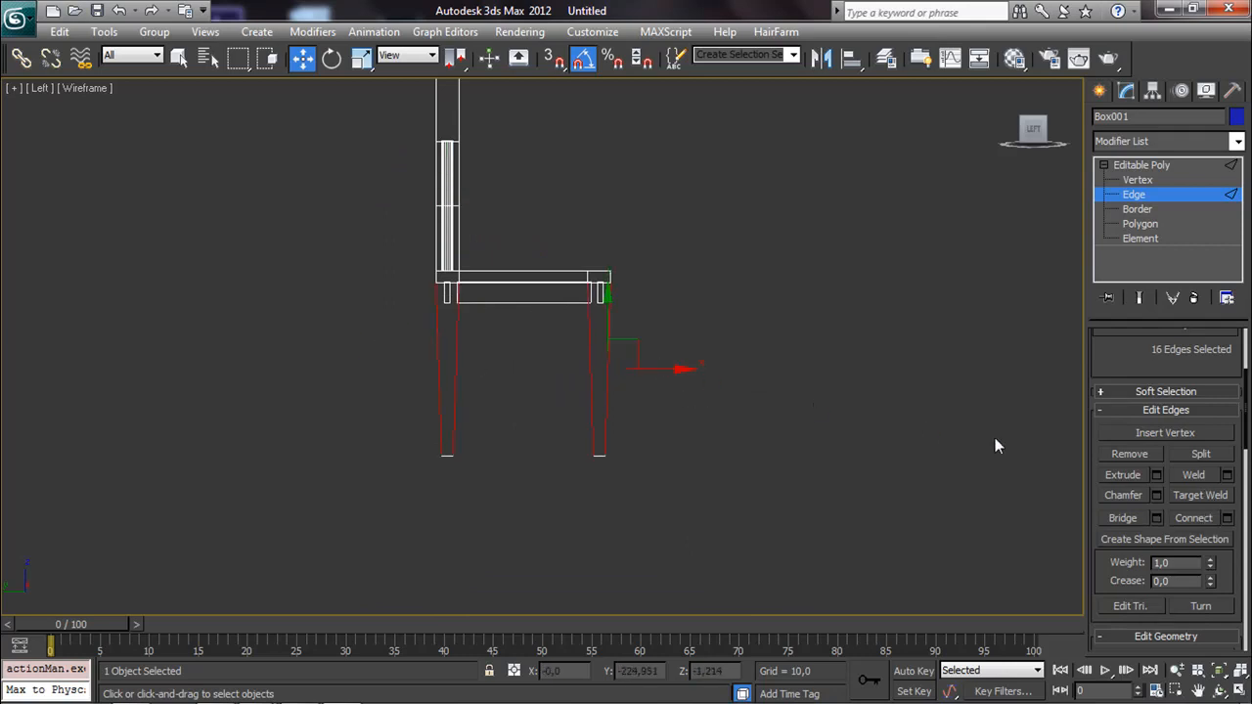
pyautogui.click(1193, 517)
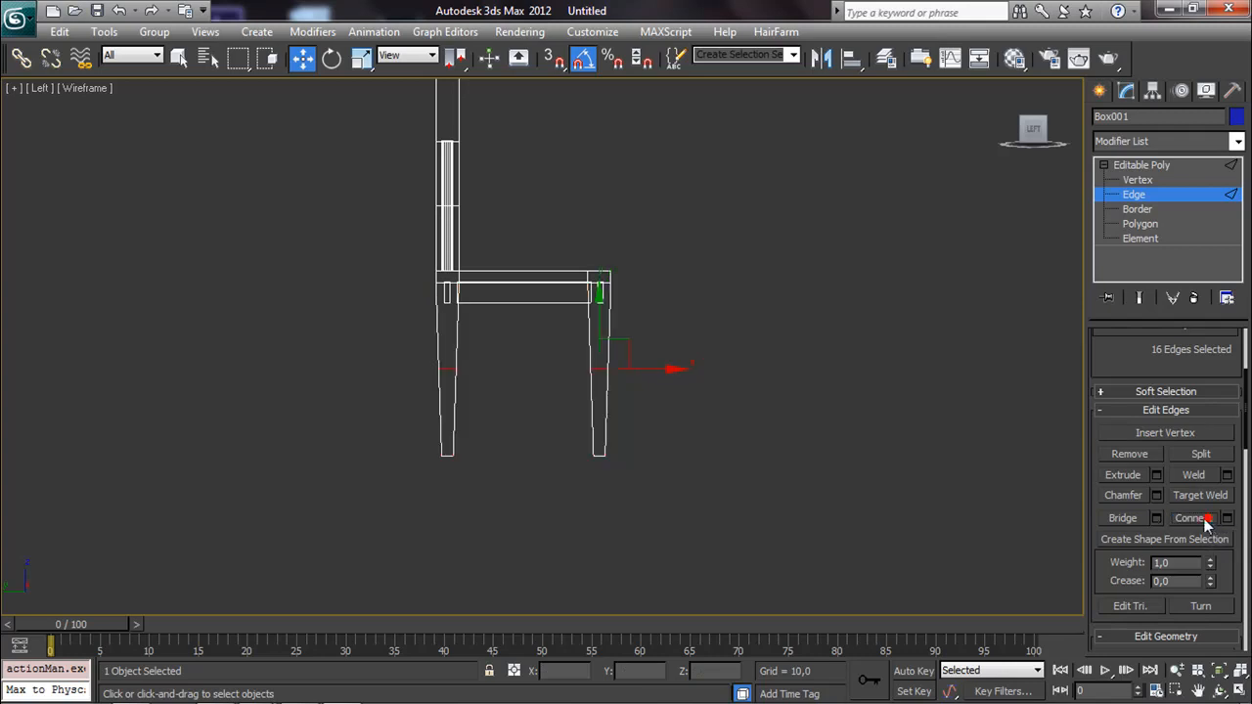
# Step: Clear the edge selection and examine the chair's new edge loops in a shaded perspective view
pyautogui.click(814, 352)
pyautogui.scroll(-4, 646, 358)
pyautogui.keyDown('alt'); pyautogui.moveTo(707, 358); pyautogui.dragTo(575, 378, button='middle'); pyautogui.keyUp('alt')
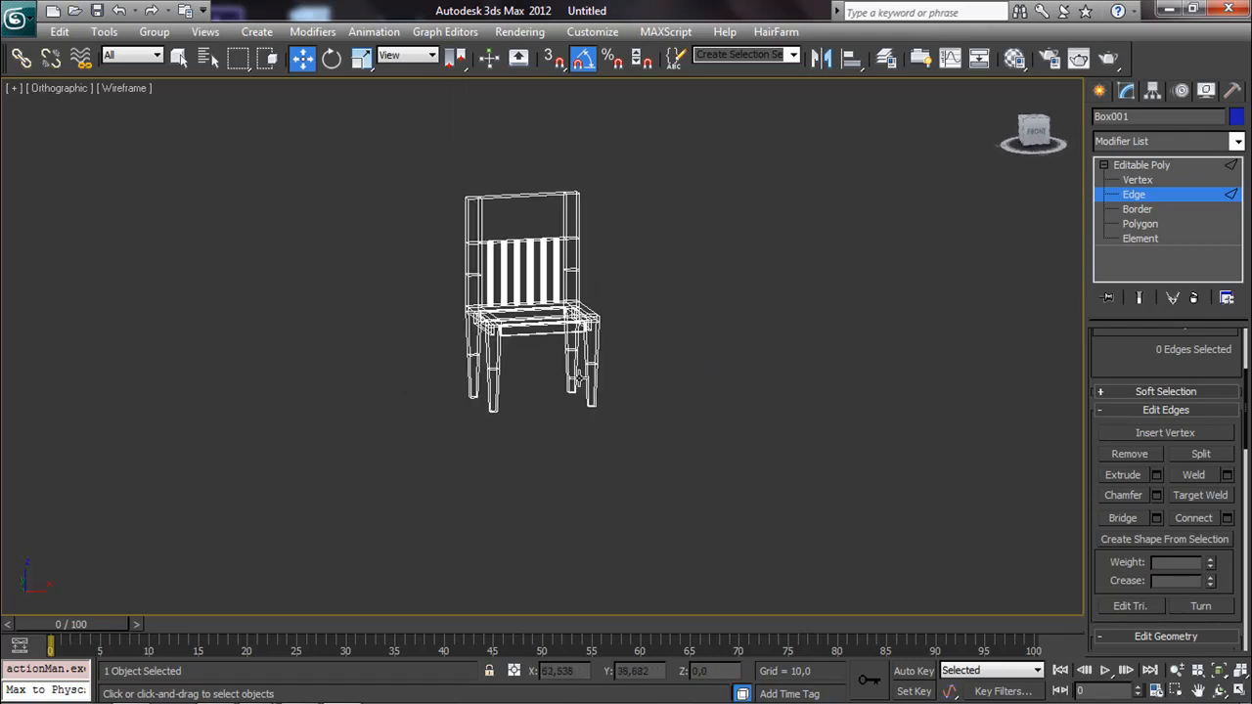
pyautogui.press('F3')
pyautogui.moveTo(576, 378)
pyautogui.keyDown('alt'); pyautogui.mouseDown(button='middle')
pyautogui.moveTo(537, 382)
pyautogui.moveTo(544, 358)
pyautogui.moveTo(596, 362)
pyautogui.moveTo(576, 352)
pyautogui.mouseUp(button='middle'); pyautogui.keyUp('alt')
pyautogui.press('p')
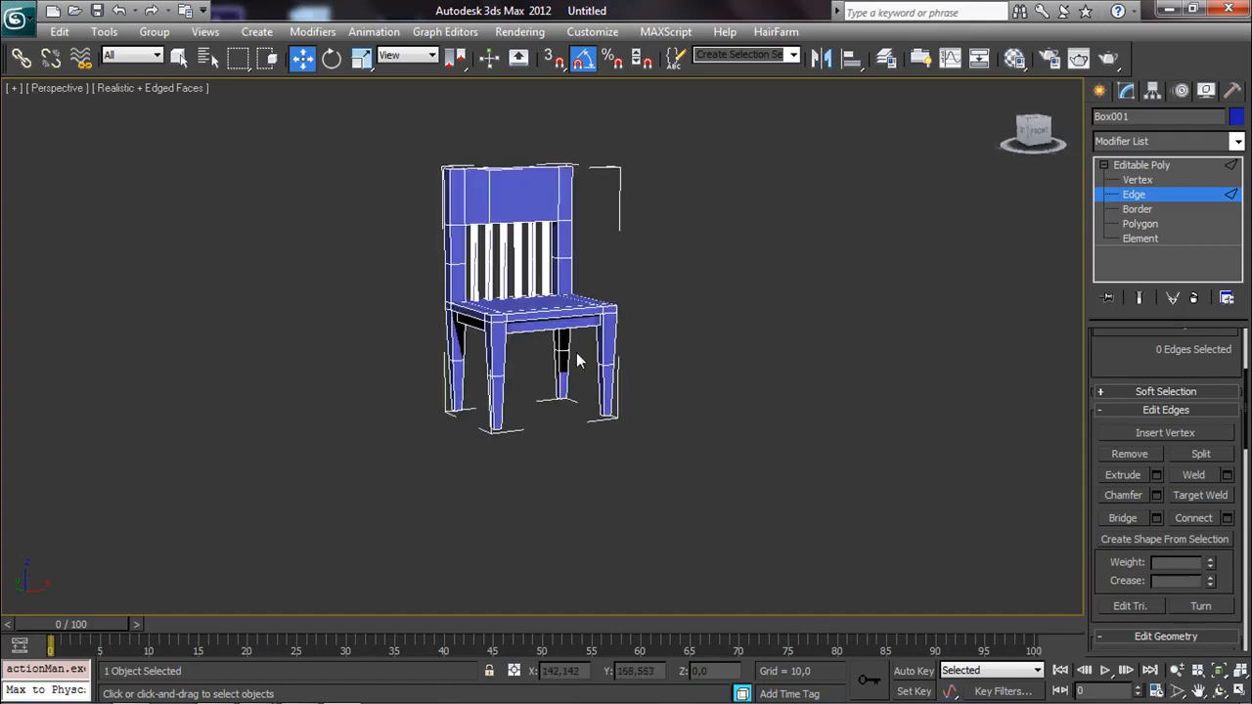
pyautogui.scroll(3, 576, 352)
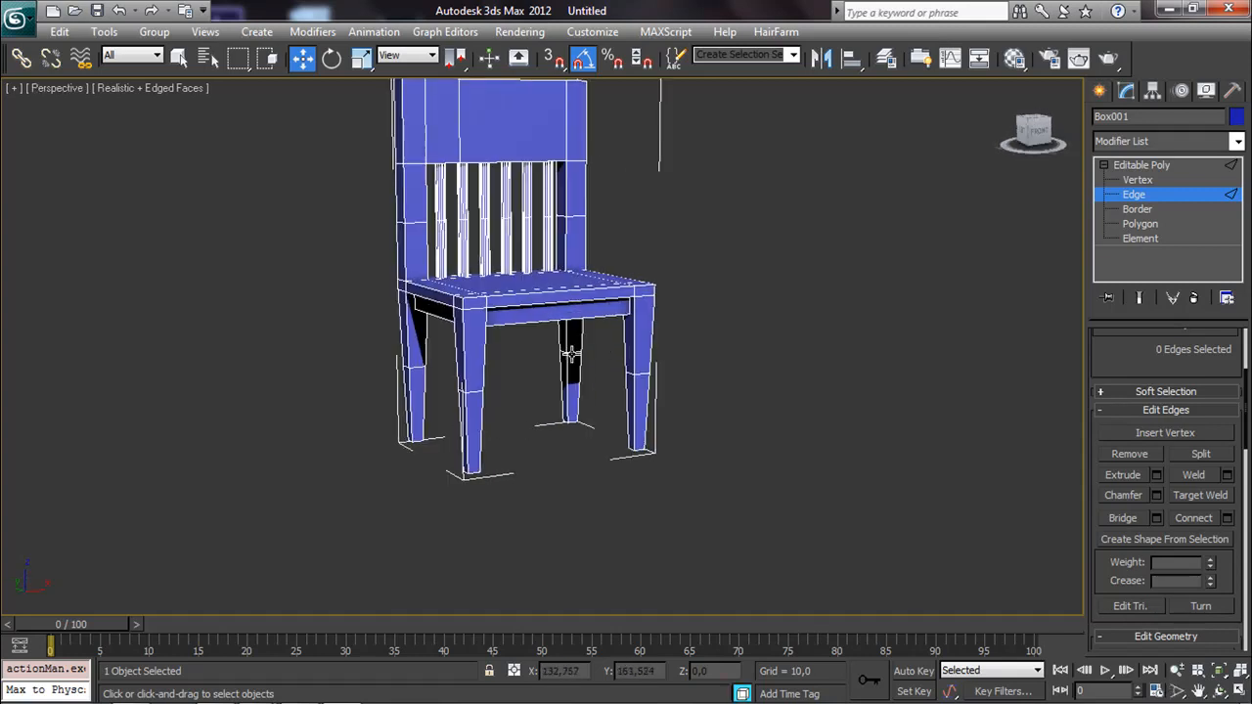
# Step: Create a new layer containing the chair and name it CHAIR
pyautogui.click(886, 58)
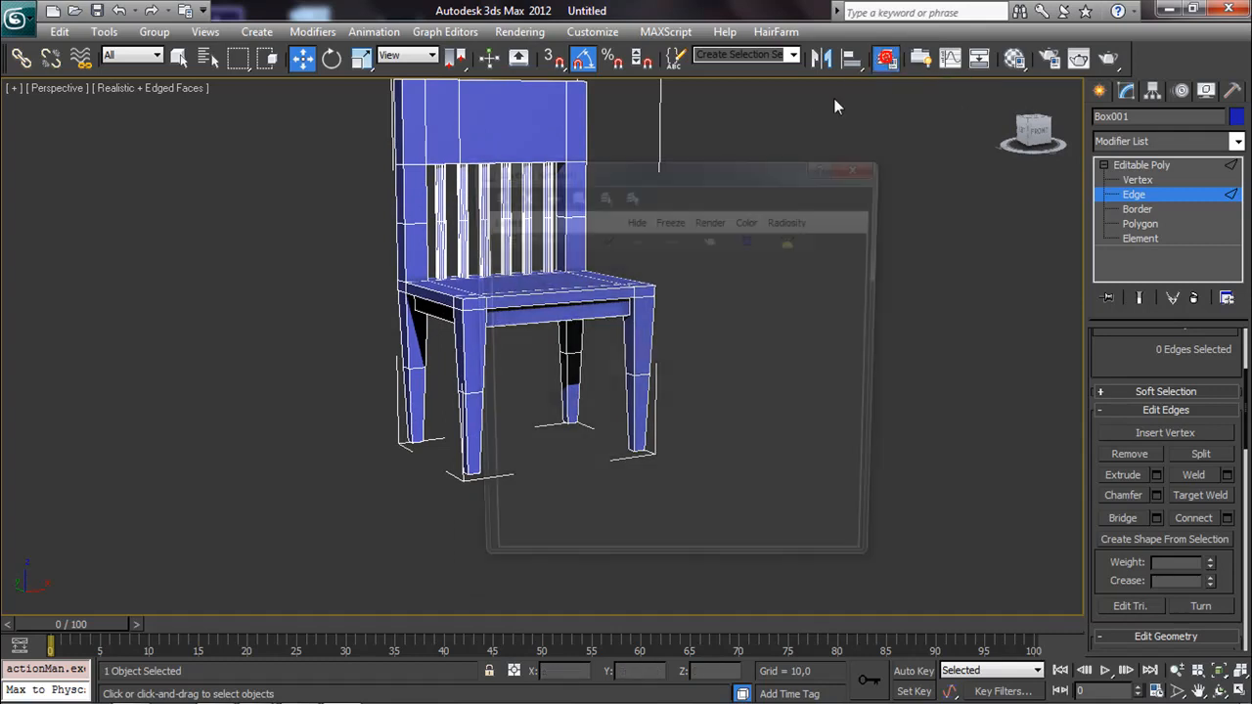
pyautogui.click(495, 193)
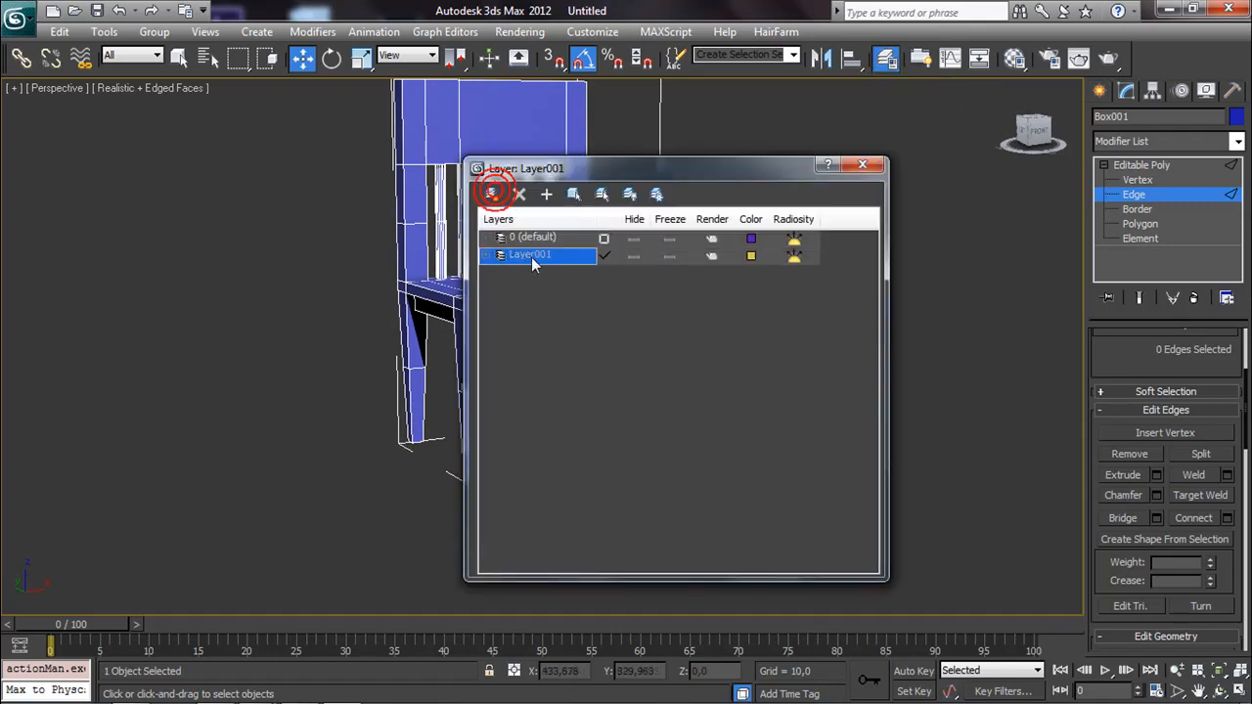
pyautogui.click(536, 258)
pyautogui.doubleClick(536, 256)
pyautogui.write('CHAIR')
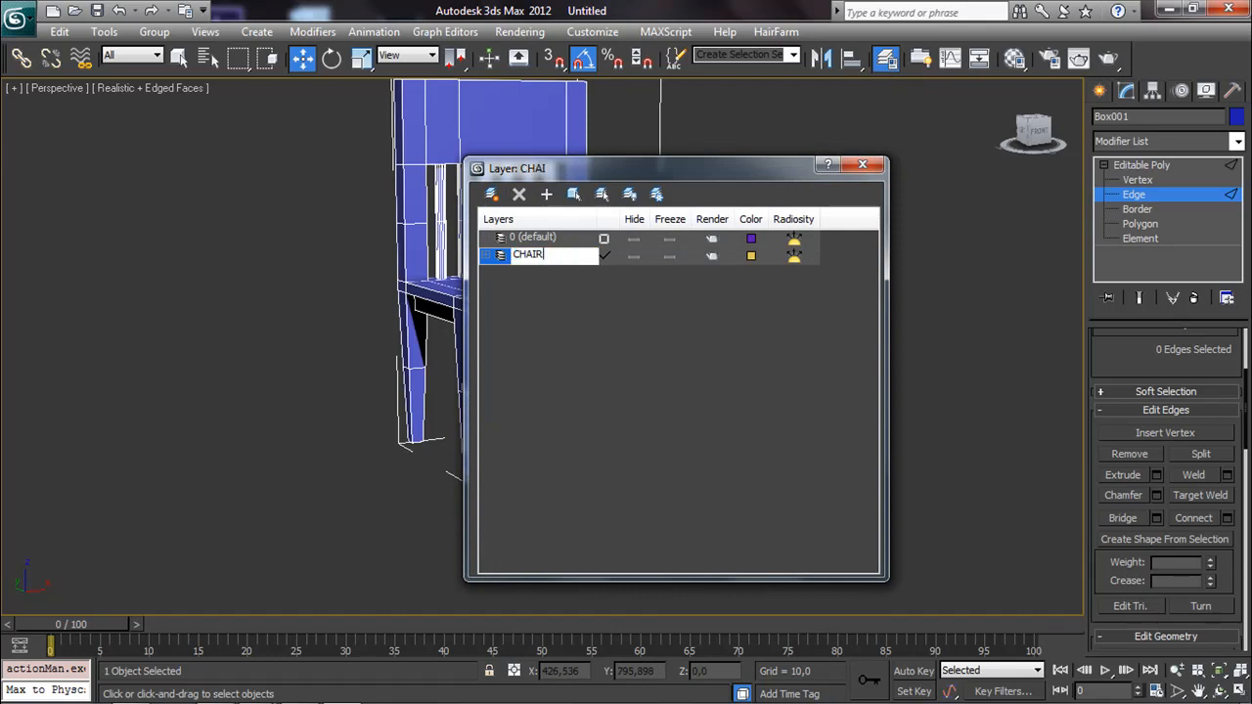
pyautogui.click(686, 381)
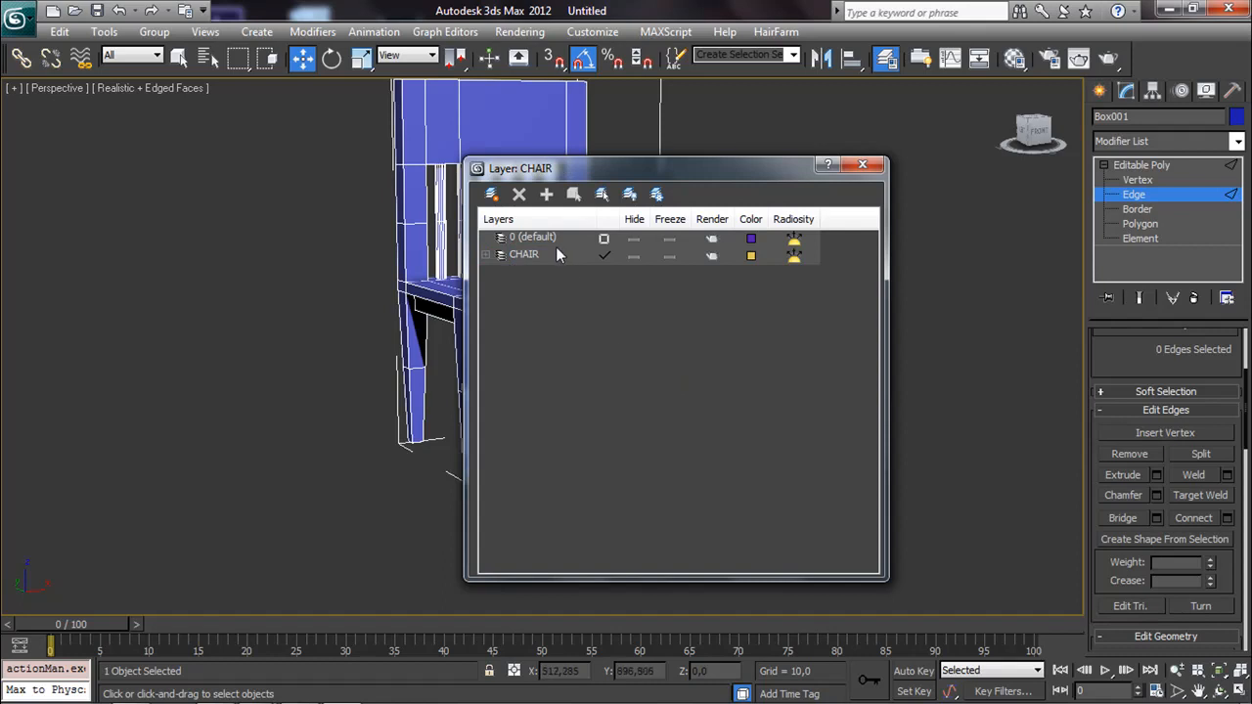
# Step: Make layer 0 (default) the current layer, freeze the CHAIR layer and close the layer manager
pyautogui.click(604, 239)
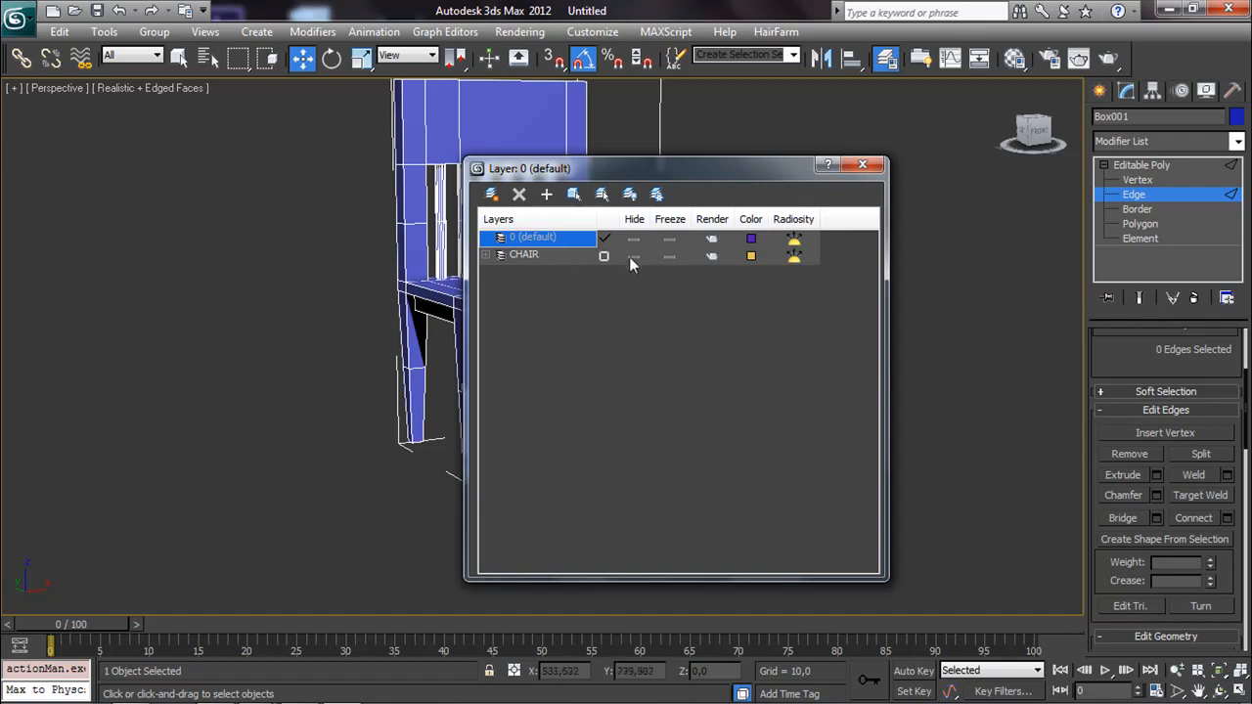
pyautogui.click(671, 257)
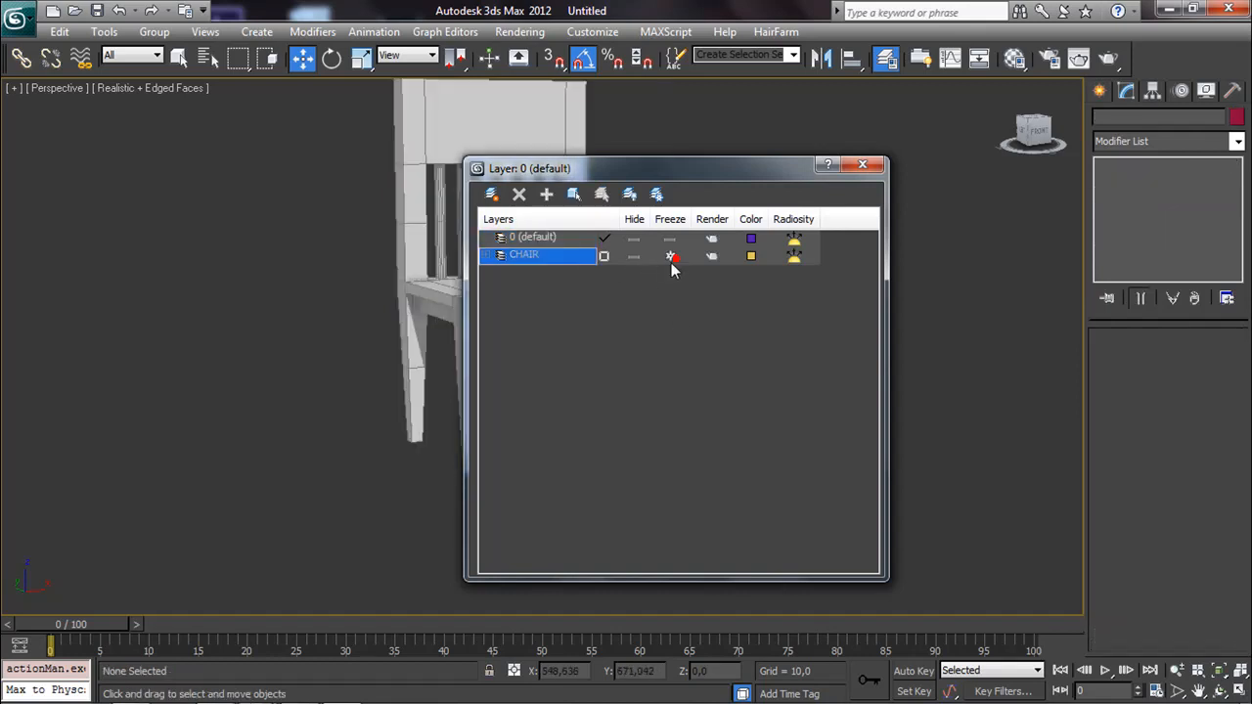
pyautogui.click(863, 164)
pyautogui.moveTo(659, 270); pyautogui.dragTo(649, 324, button='middle')
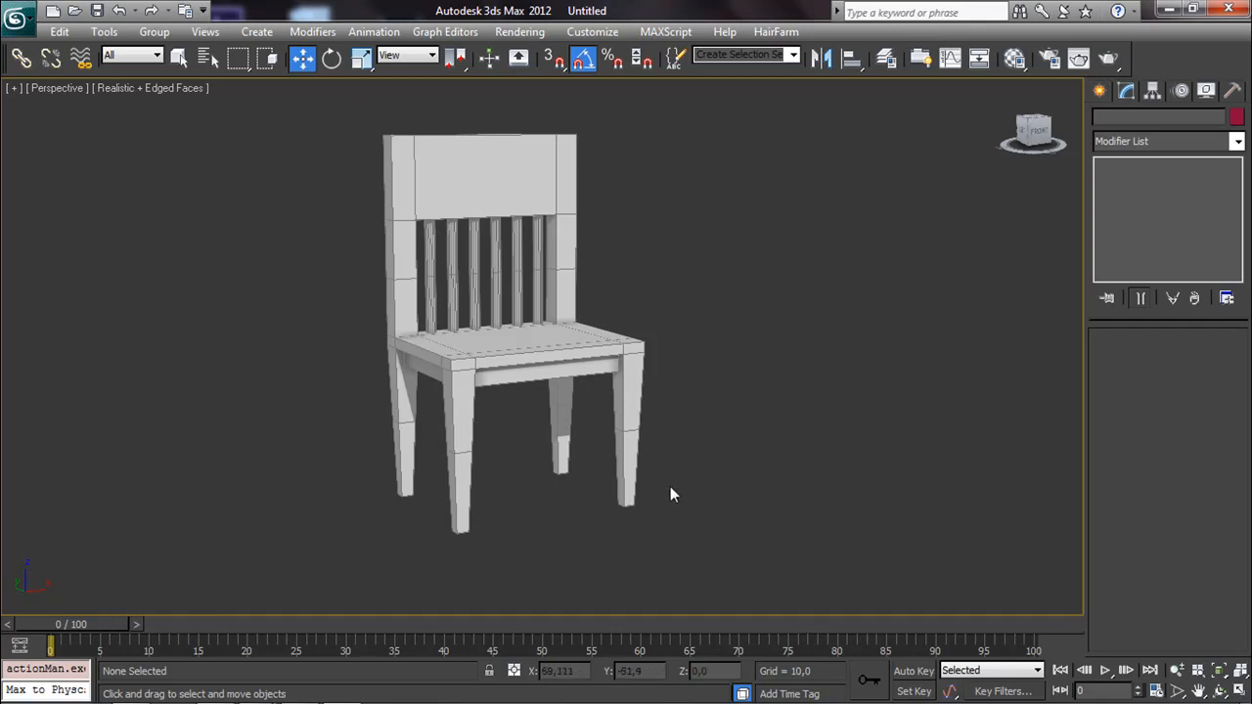
# Step: Draw a box over the chair's seat outline in the wireframe top view, about 91 long, 122 wide and 13.6 high
pyautogui.press('t')
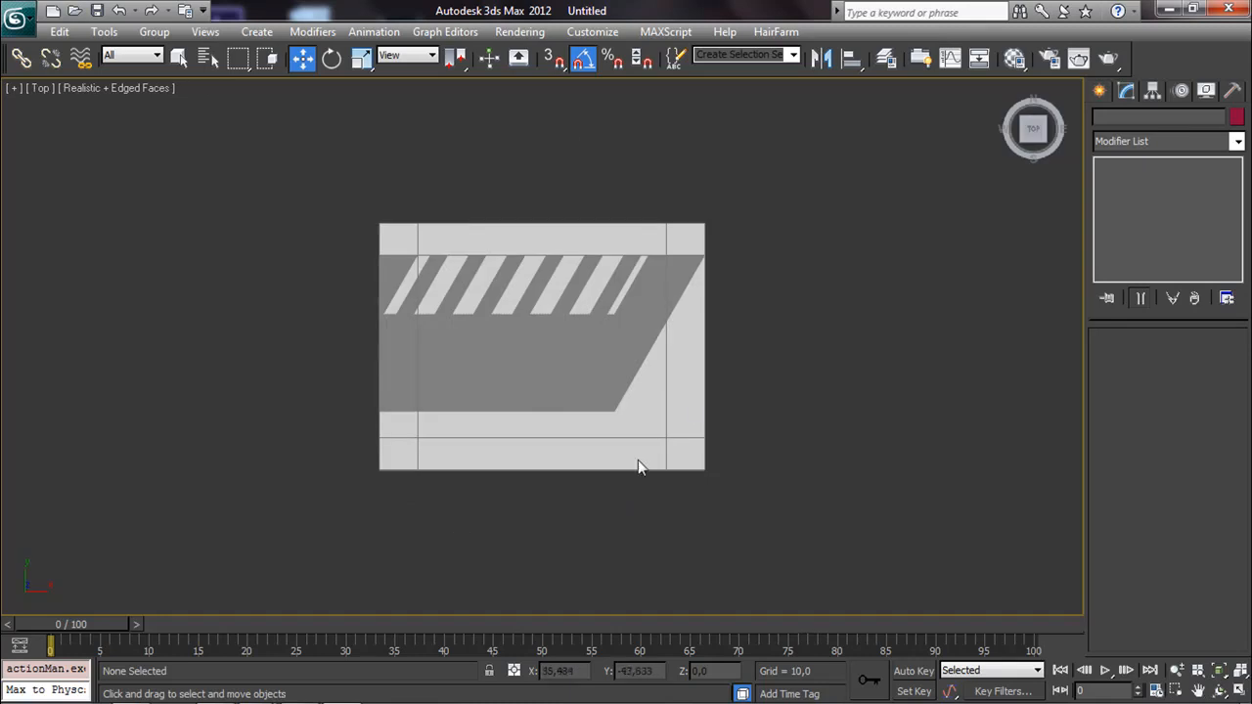
pyautogui.press('F3')
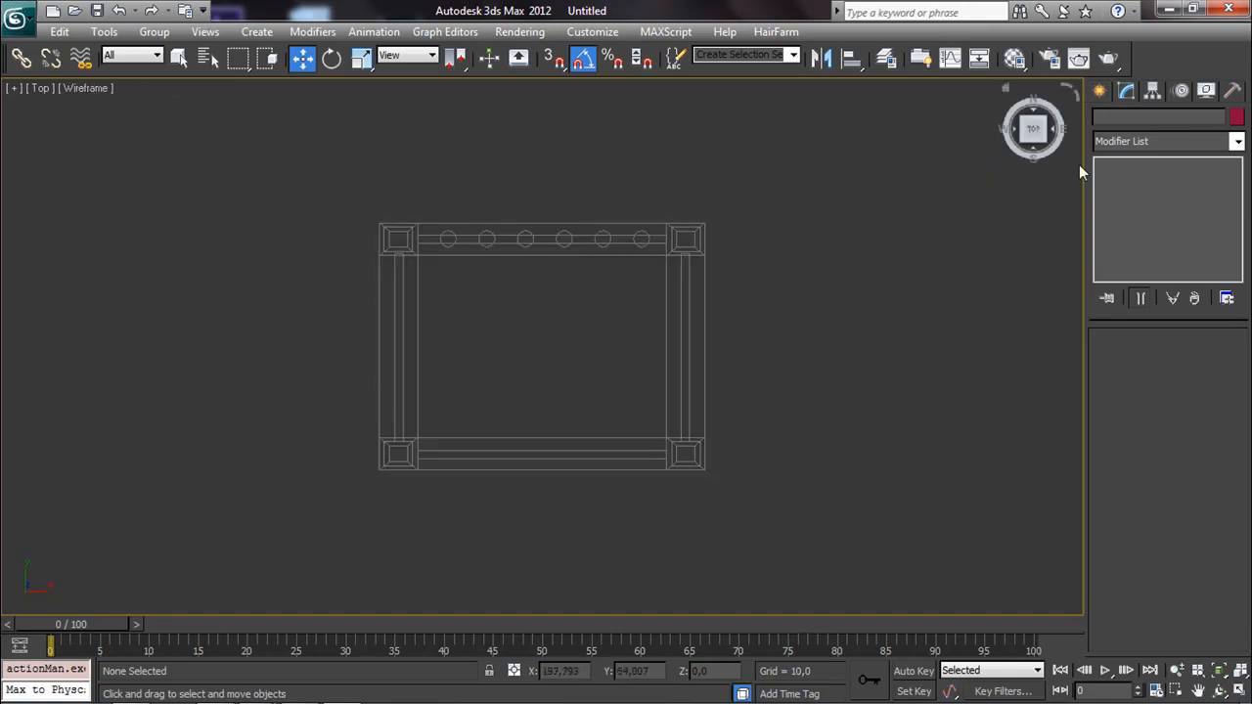
pyautogui.click(1100, 90)
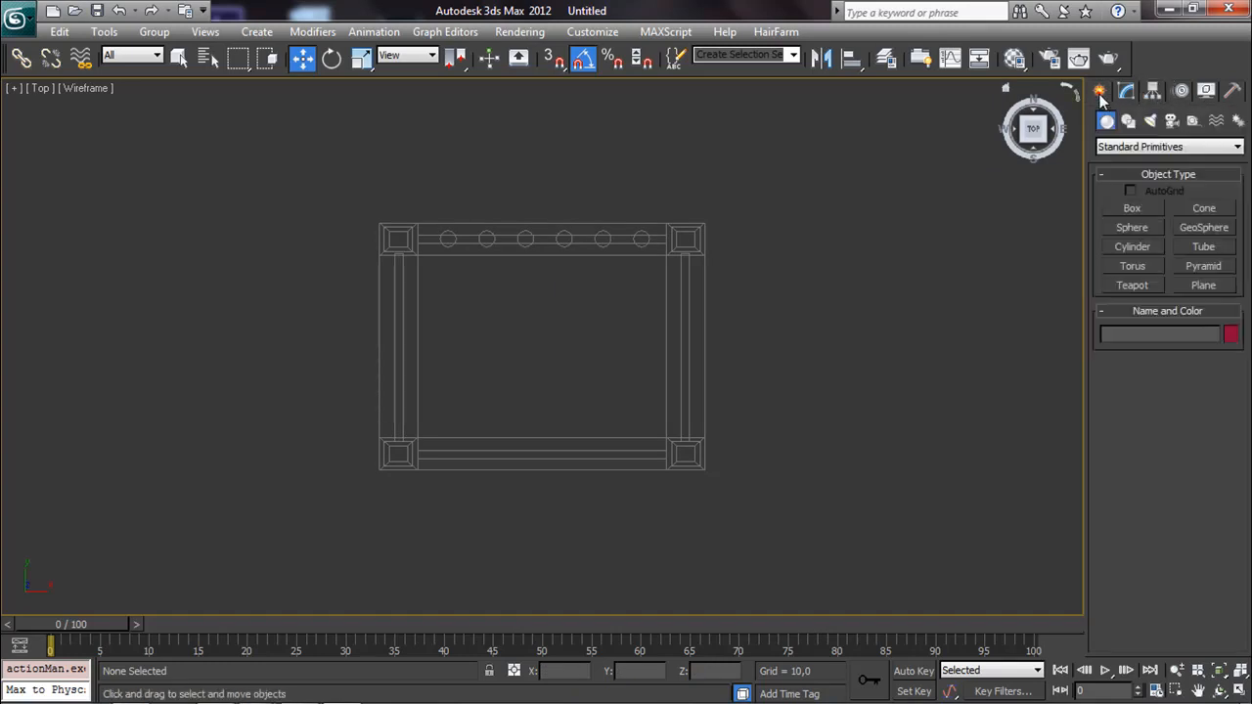
pyautogui.click(1150, 215)
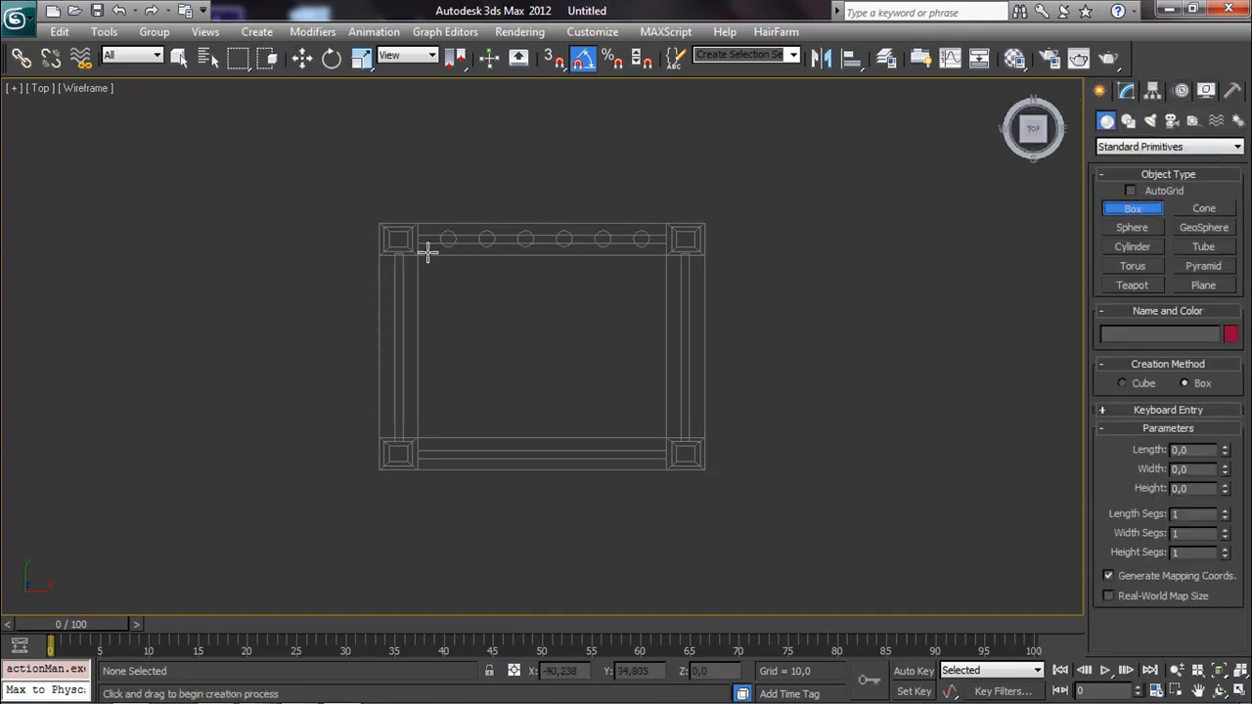
pyautogui.moveTo(378, 225); pyautogui.dragTo(709, 470)
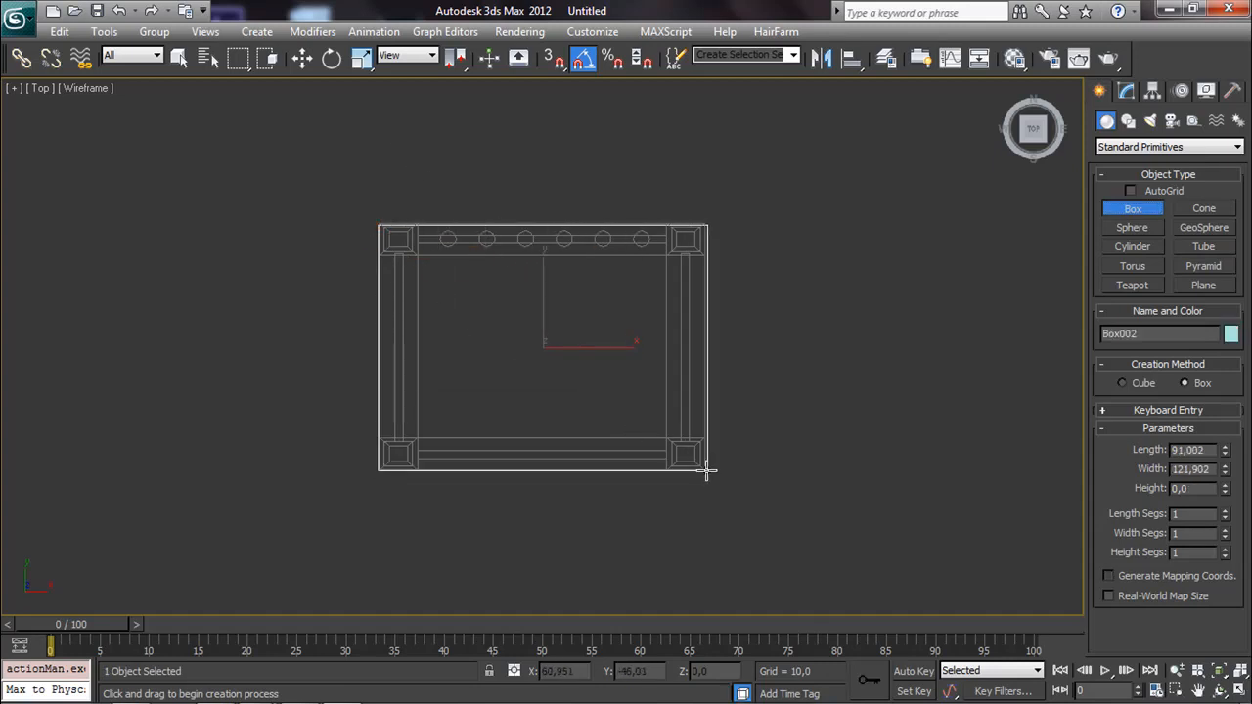
# Step: Raise the new box vertically to the chair's seat in the shaded perspective view, to about Z 69.4
pyautogui.press('p')
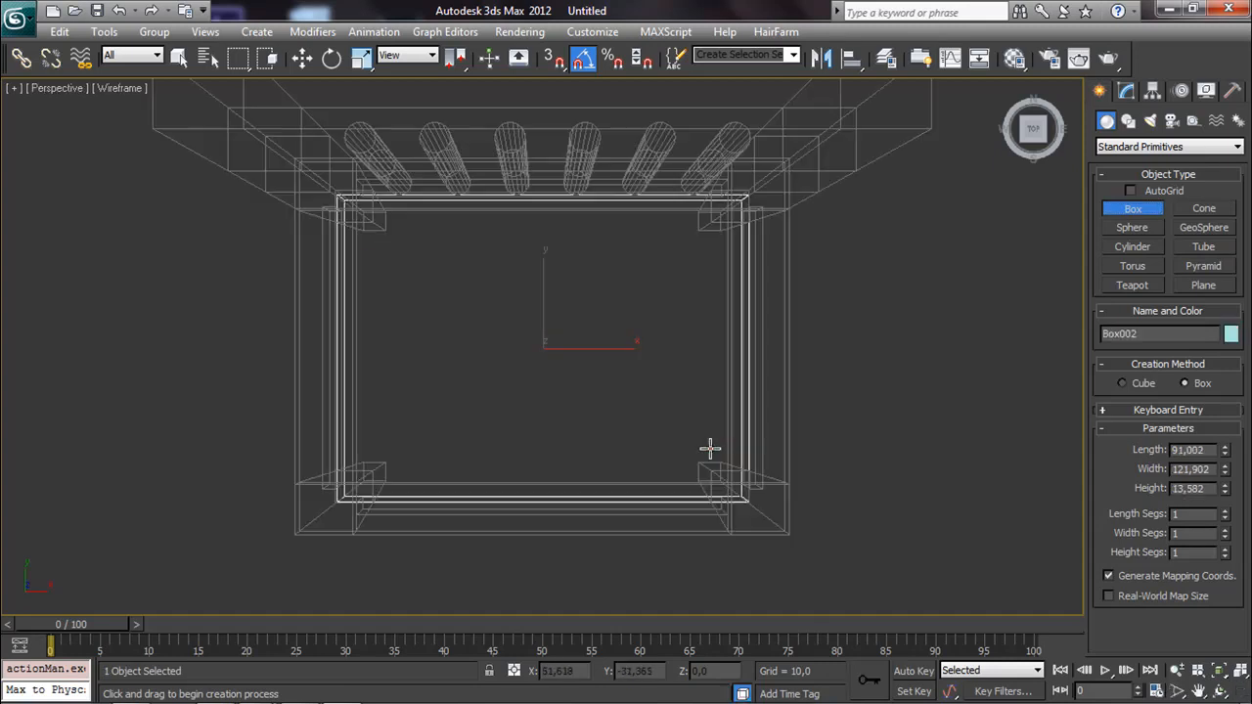
pyautogui.scroll(-3, 699, 450)
pyautogui.keyDown('alt'); pyautogui.moveTo(678, 454); pyautogui.dragTo(700, 341, button='middle'); pyautogui.keyUp('alt')
pyautogui.scroll(2, 542, 291)
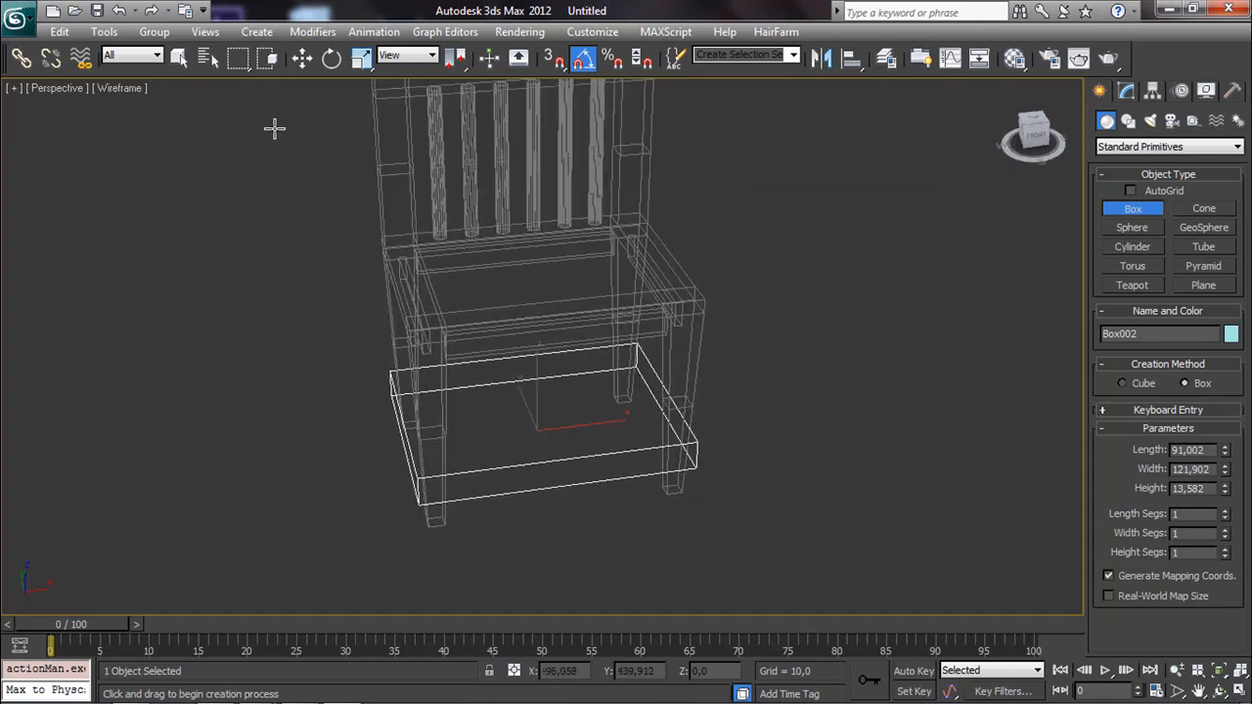
pyautogui.press('F3')
pyautogui.moveTo(398, 202); pyautogui.dragTo(396, 243, button='middle')
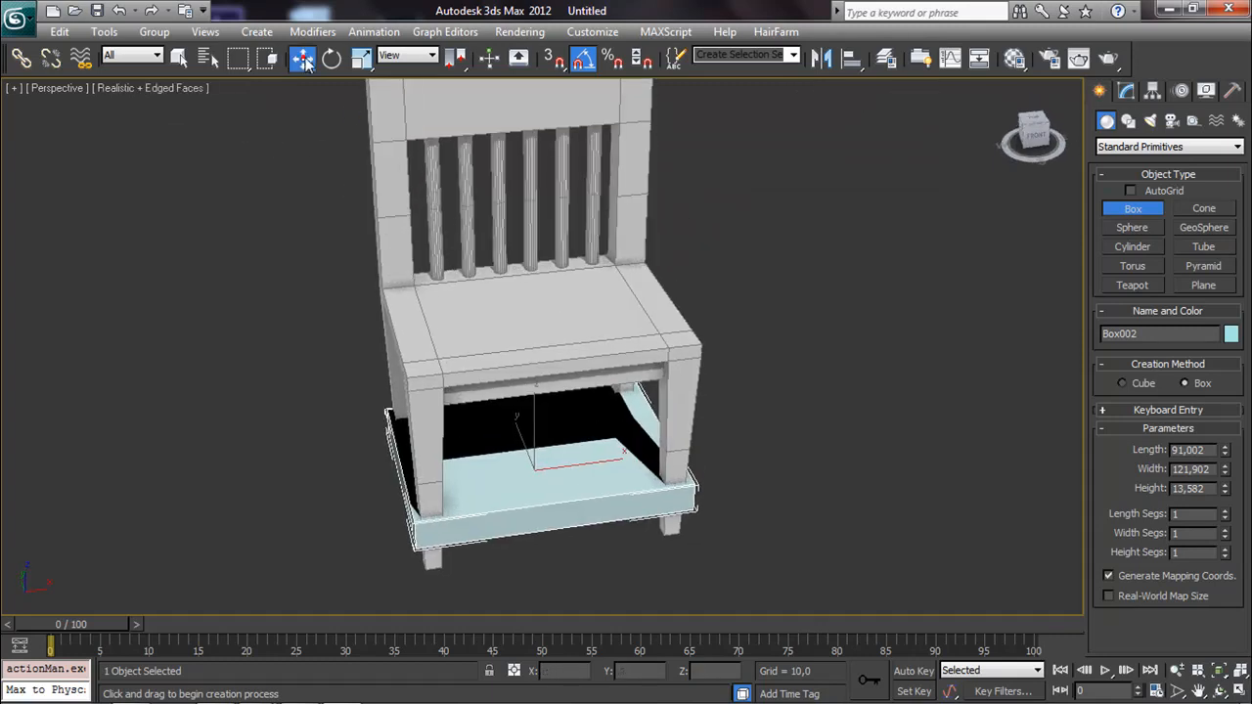
pyautogui.click(302, 59)
pyautogui.moveTo(535, 403); pyautogui.dragTo(535, 302)
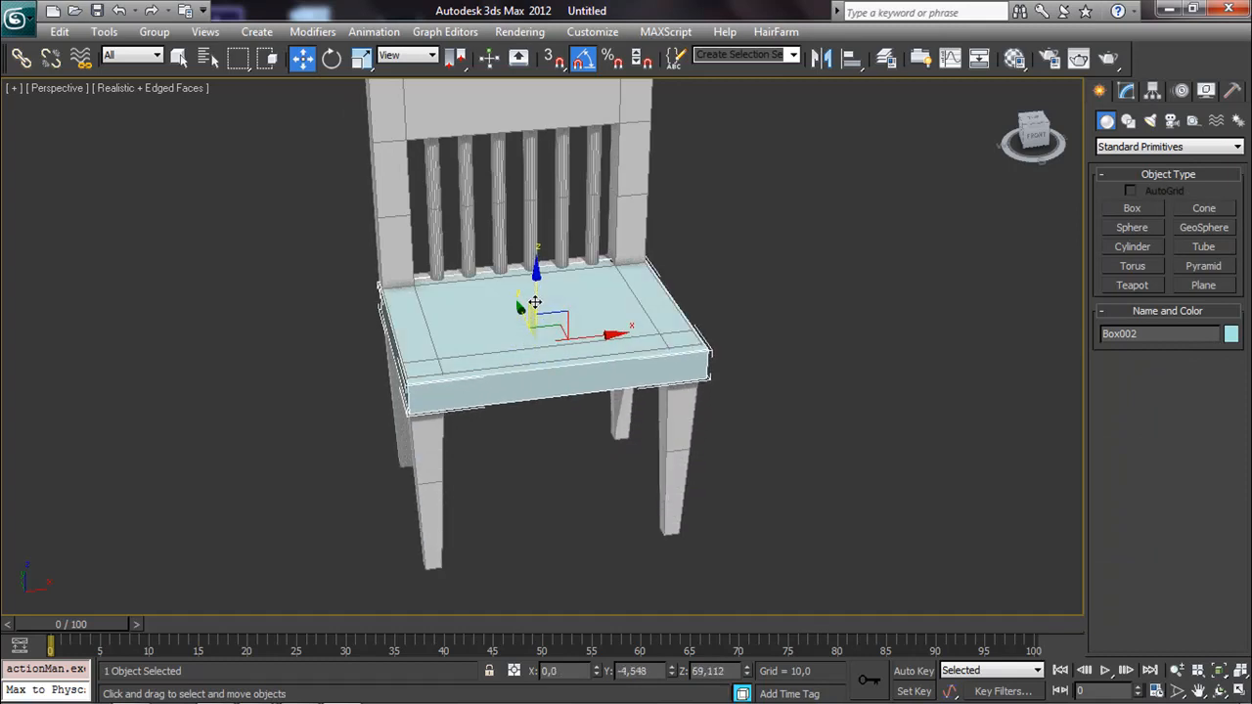
pyautogui.hotkey('ctrl', 'z')
pyautogui.moveTo(535, 409); pyautogui.dragTo(544, 276)
# Step: Show all four viewports and lower the box slightly in the front view, to about Z 68
pyautogui.click(1239, 690)
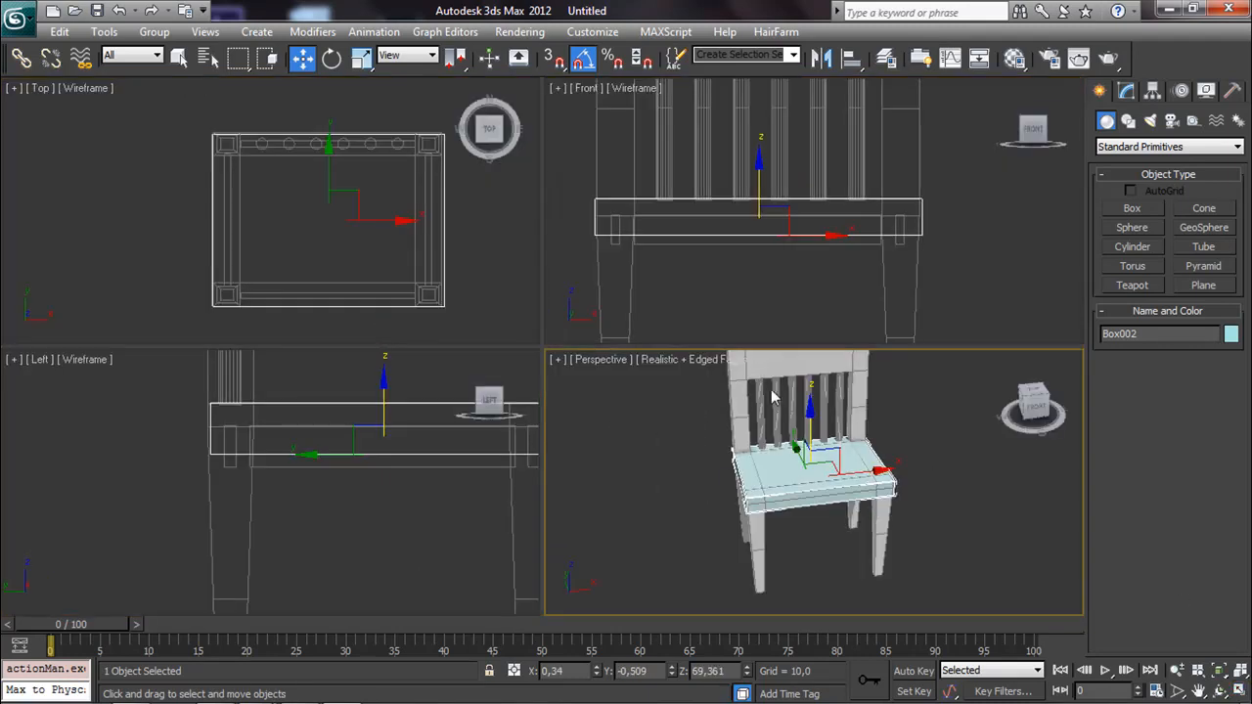
pyautogui.click(760, 184)
pyautogui.rightClick(760, 183)
pyautogui.click(768, 194)
pyautogui.moveTo(759, 179); pyautogui.dragTo(759, 183)
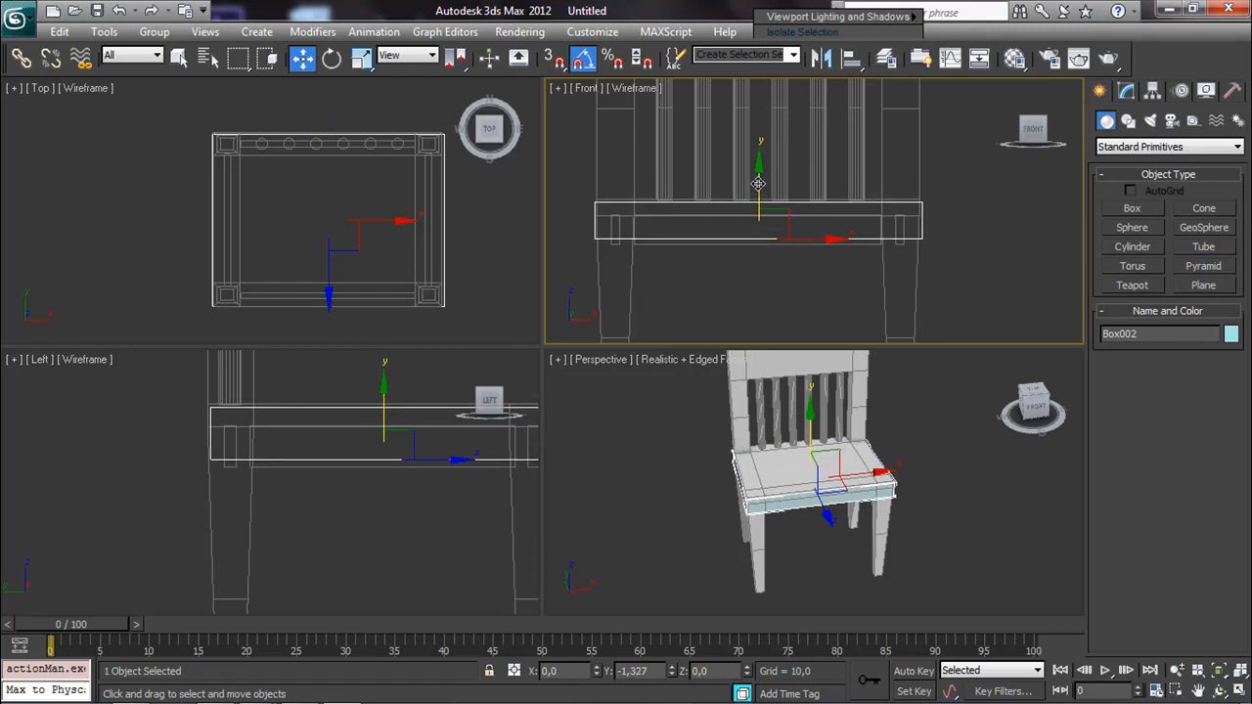
# Step: Increase the box's height to about 15.5 and lower it into the seat, to about Z 65.7
pyautogui.click(1123, 90)
pyautogui.moveTo(1227, 407); pyautogui.dragTo(1226, 391)
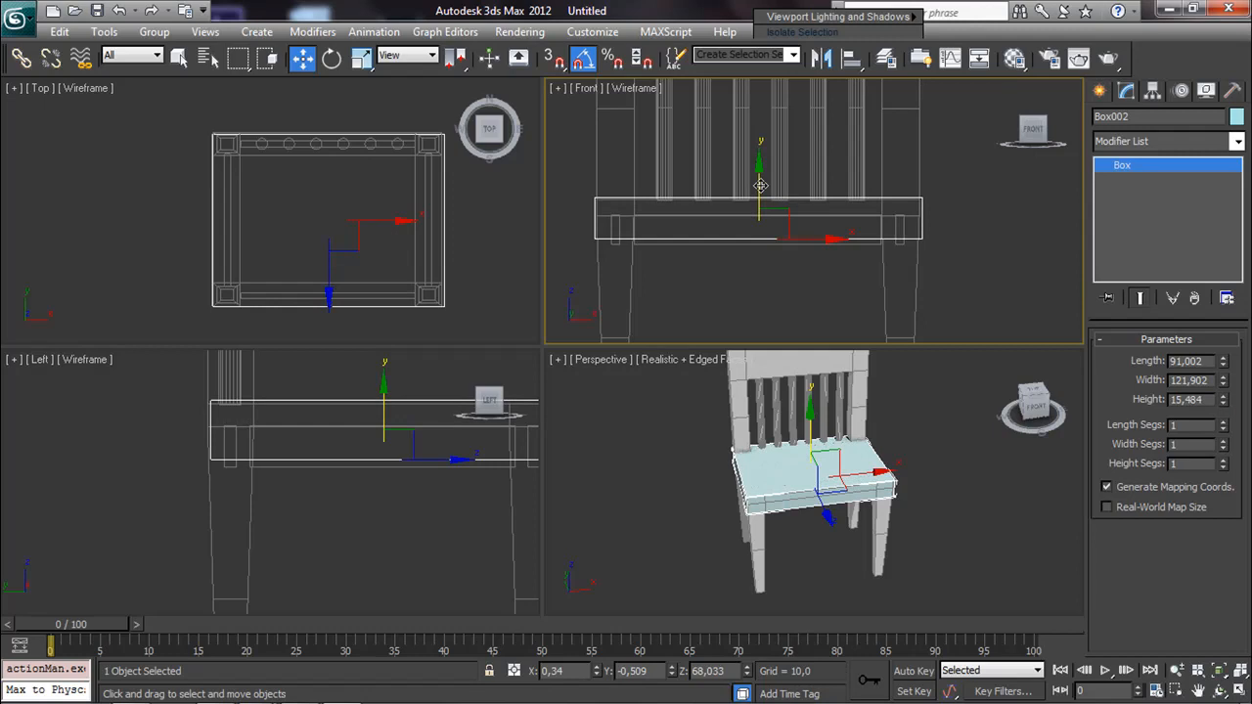
pyautogui.moveTo(760, 186); pyautogui.dragTo(760, 191)
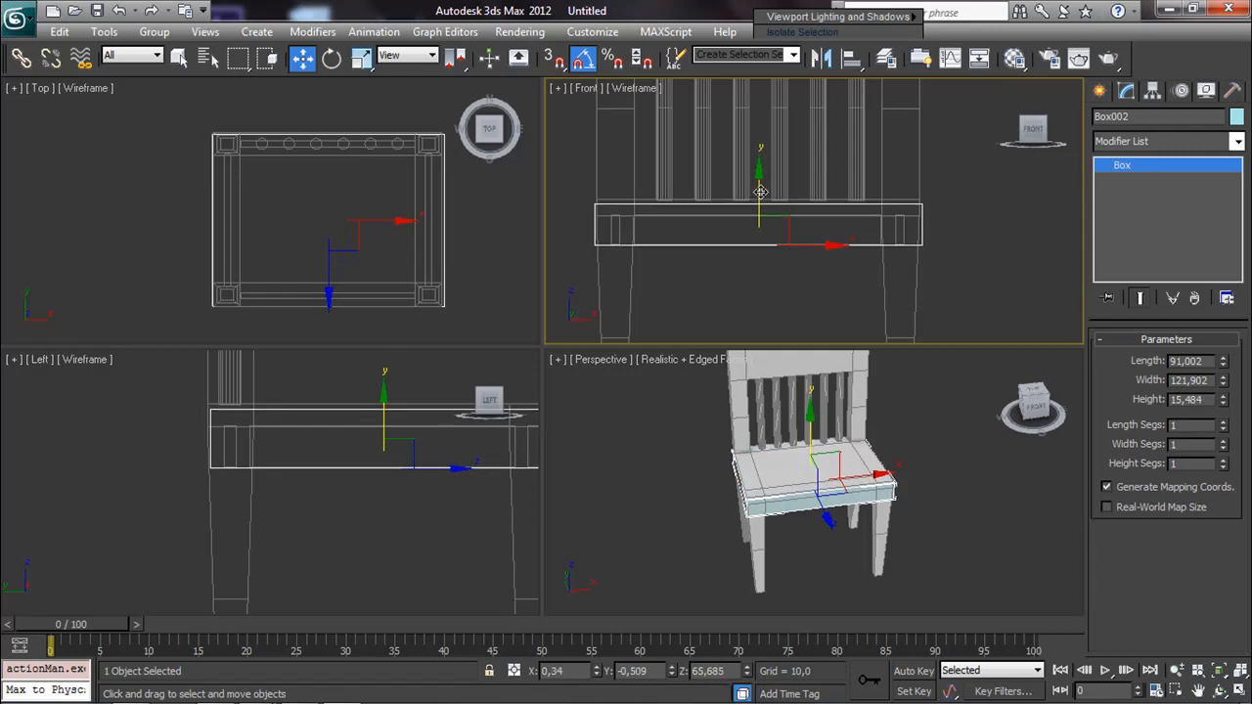
# Step: Clone the seat box as one independent copy directly below it in the front view, at about Z 48.3
pyautogui.click(966, 262)
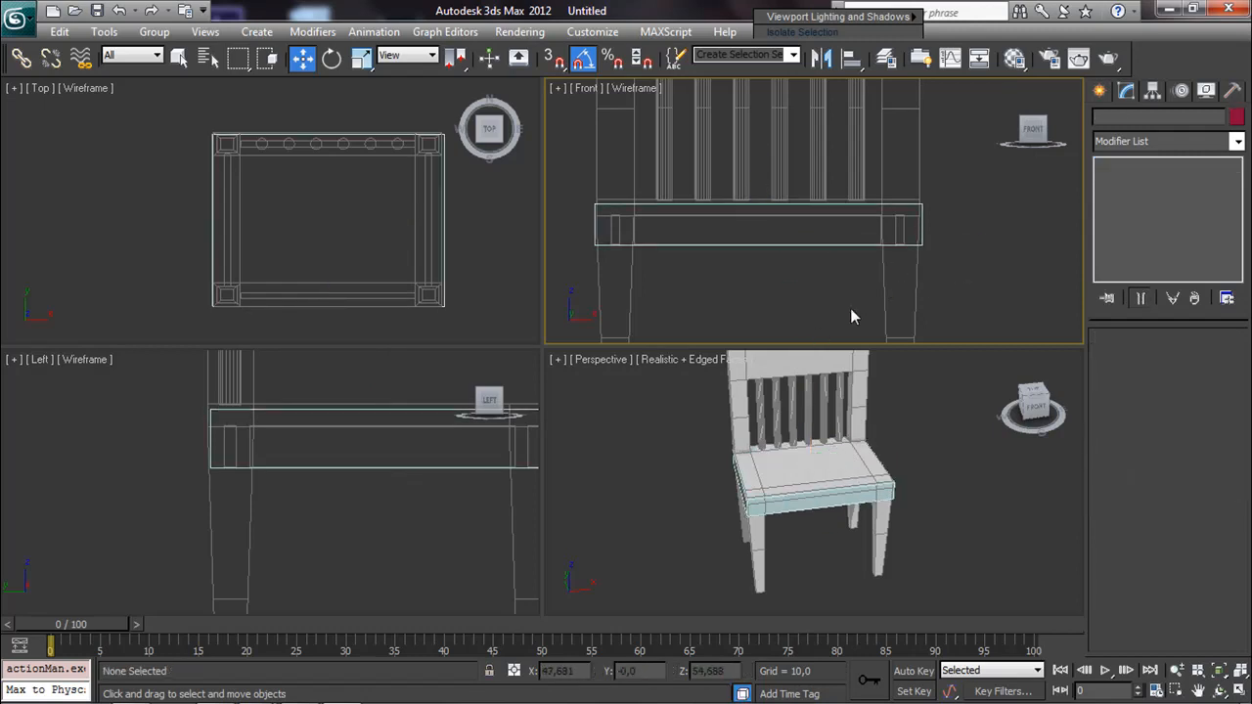
pyautogui.click(775, 463)
pyautogui.moveTo(771, 256); pyautogui.dragTo(765, 210, button='middle')
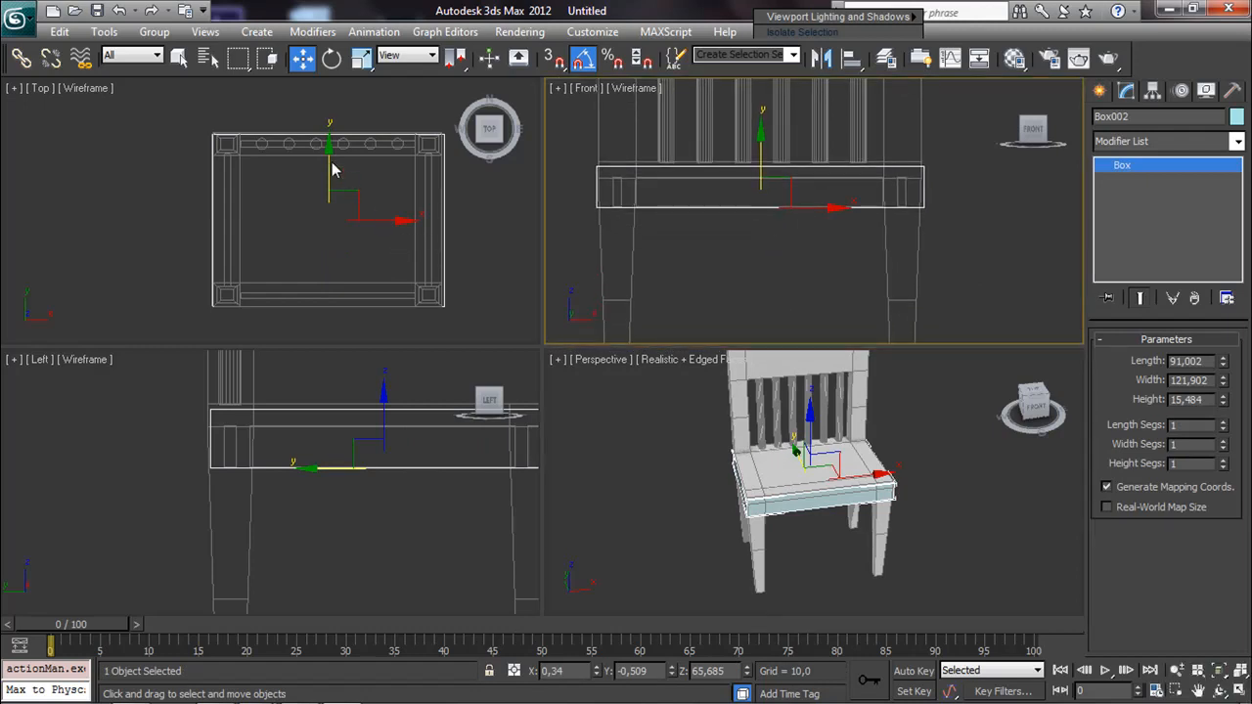
pyautogui.keyDown('shift'); pyautogui.moveTo(760, 164); pyautogui.dragTo(758, 212); pyautogui.keyUp('shift')
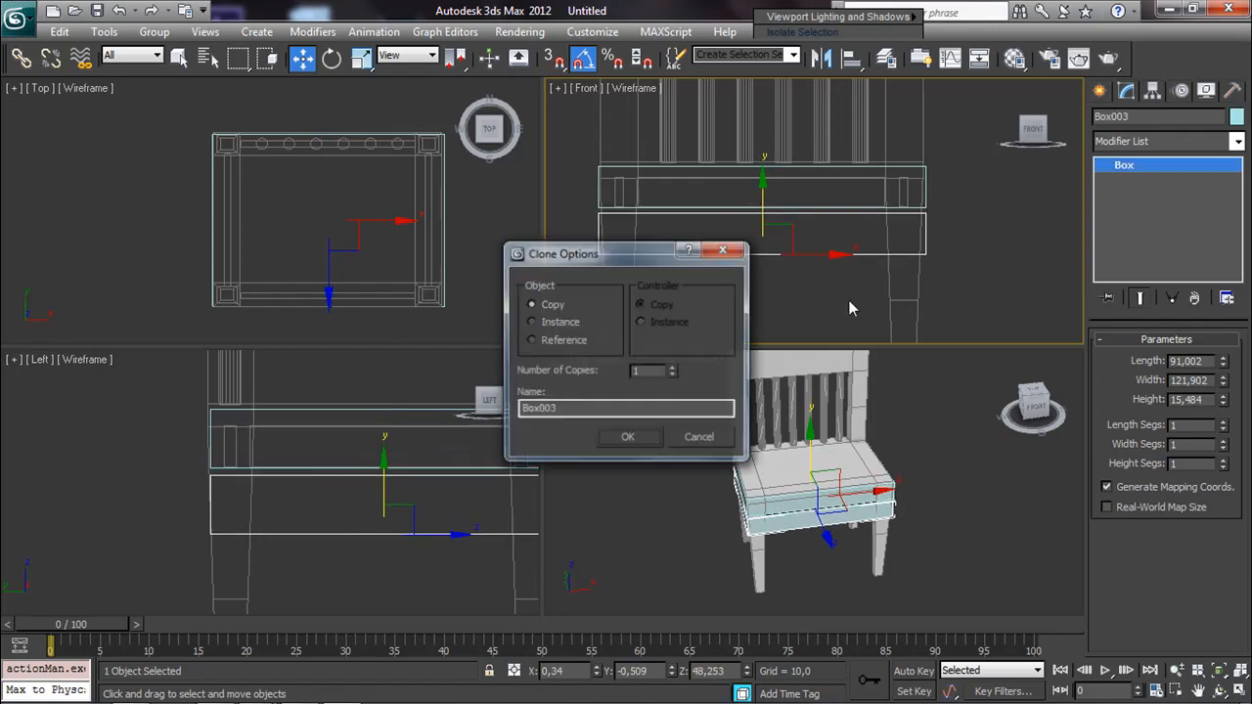
pyautogui.click(642, 443)
# Step: Shrink the copied box to about 18.2 long, 17.1 wide and 10.2 high
pyautogui.moveTo(957, 274)
pyautogui.mouseDown(button='middle')
pyautogui.moveTo(948, 201)
pyautogui.moveTo(944, 219)
pyautogui.mouseUp(button='middle')
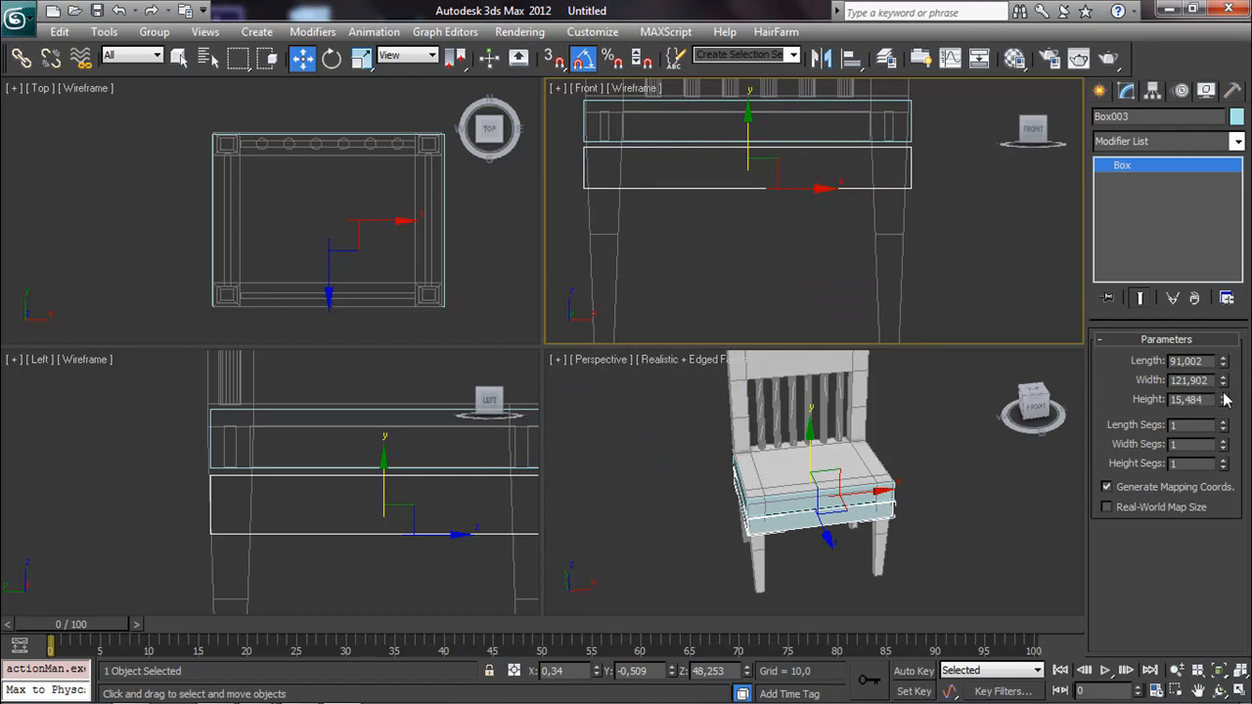
pyautogui.moveTo(1228, 403); pyautogui.dragTo(1233, 403)
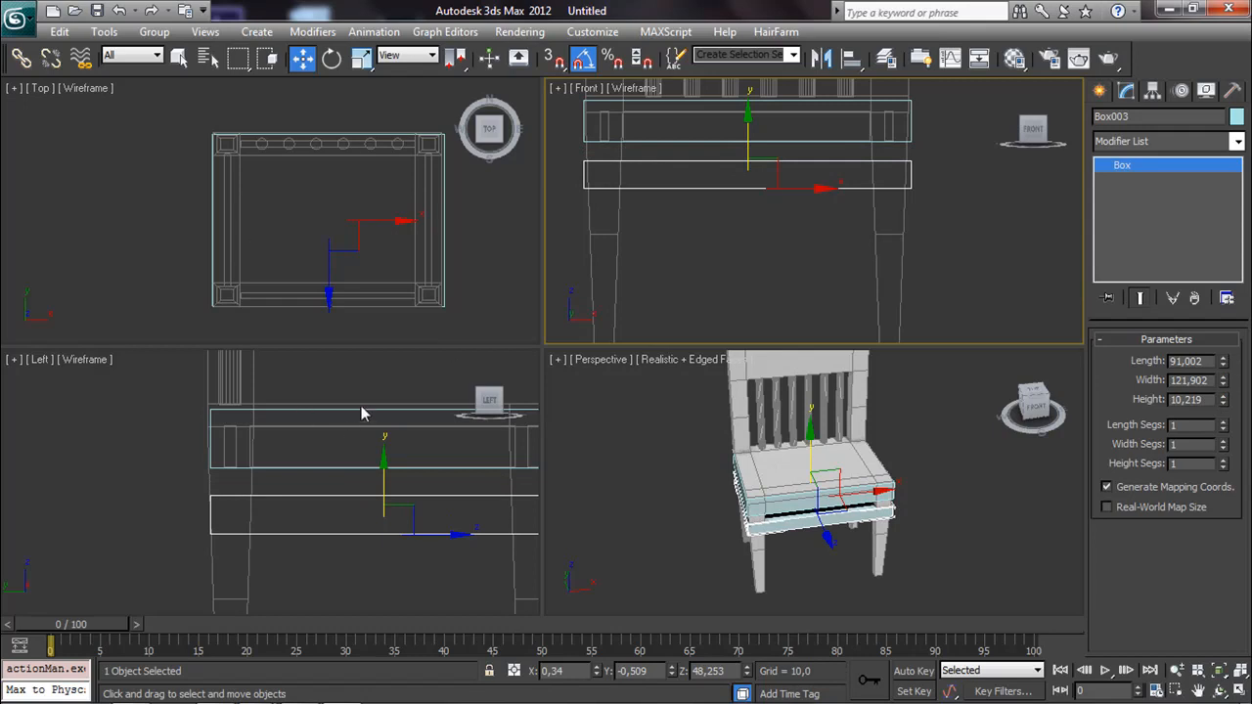
pyautogui.scroll(-4, 322, 425)
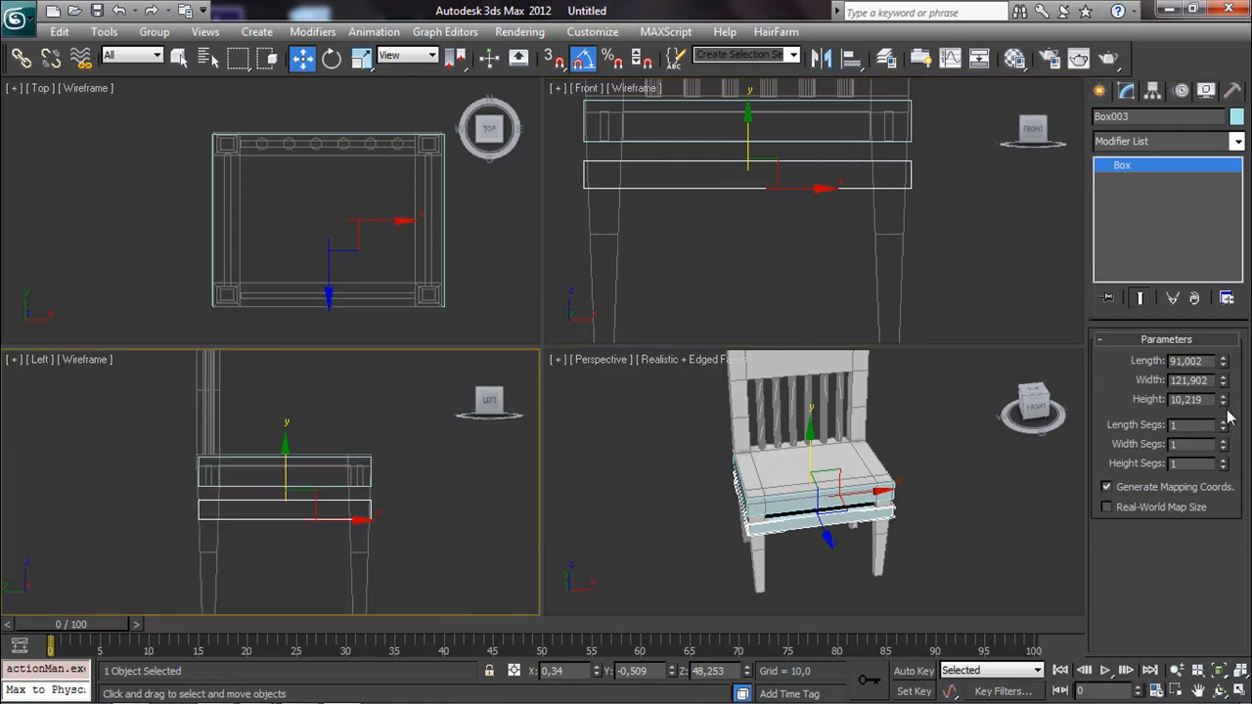
pyautogui.moveTo(1223, 365); pyautogui.dragTo(1207, 428)
pyautogui.moveTo(1225, 383); pyautogui.dragTo(1209, 457)
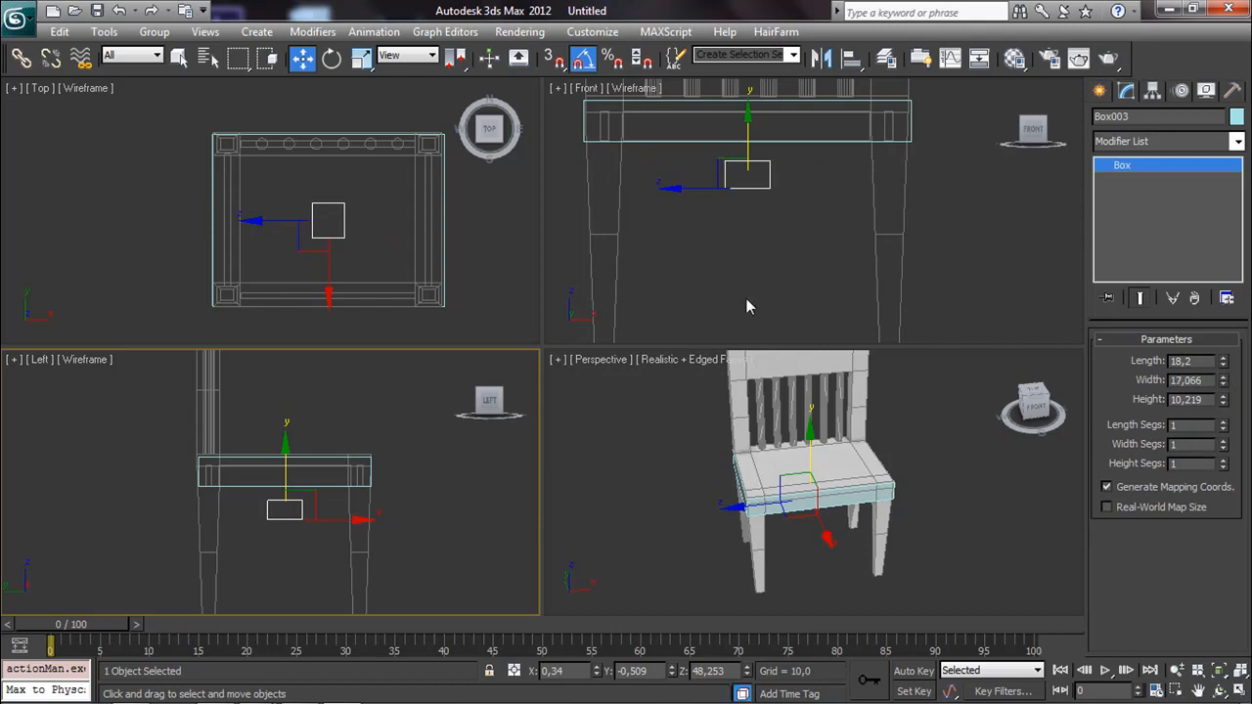
# Step: Fit the small box around the upper section of the chair's front-left leg, about 32.5 high, at about X -53.3, Y -39.7, Z 31.5
pyautogui.moveTo(1226, 402); pyautogui.dragTo(1223, 396)
pyautogui.moveTo(730, 160); pyautogui.dragTo(614, 187)
pyautogui.moveTo(772, 185); pyautogui.dragTo(629, 203)
pyautogui.moveTo(1220, 401); pyautogui.dragTo(1235, 222)
pyautogui.moveTo(351, 523); pyautogui.dragTo(345, 474, button='middle')
pyautogui.moveTo(337, 503); pyautogui.dragTo(410, 490)
pyautogui.scroll(3, 369, 506)
pyautogui.moveTo(369, 506); pyautogui.dragTo(365, 498, button='middle')
pyautogui.moveTo(241, 528); pyautogui.dragTo(243, 545, button='middle')
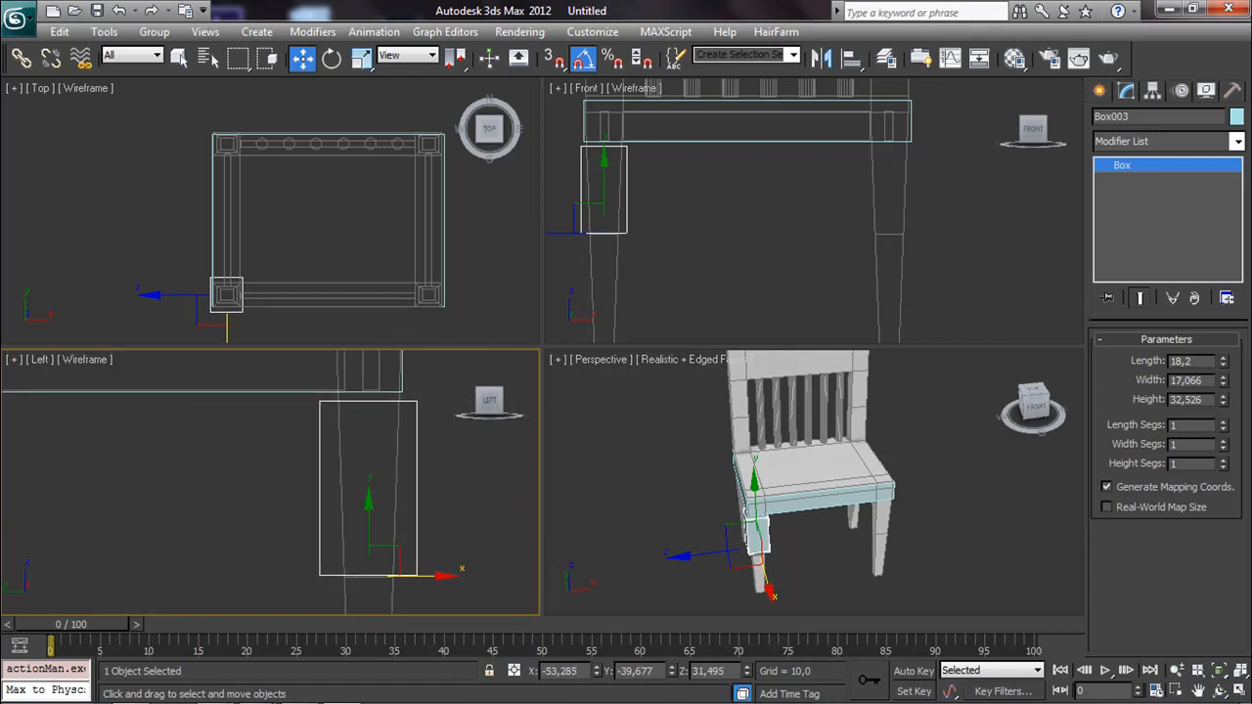
pyautogui.moveTo(1229, 405); pyautogui.dragTo(1225, 397)
pyautogui.scroll(-2, 470, 499)
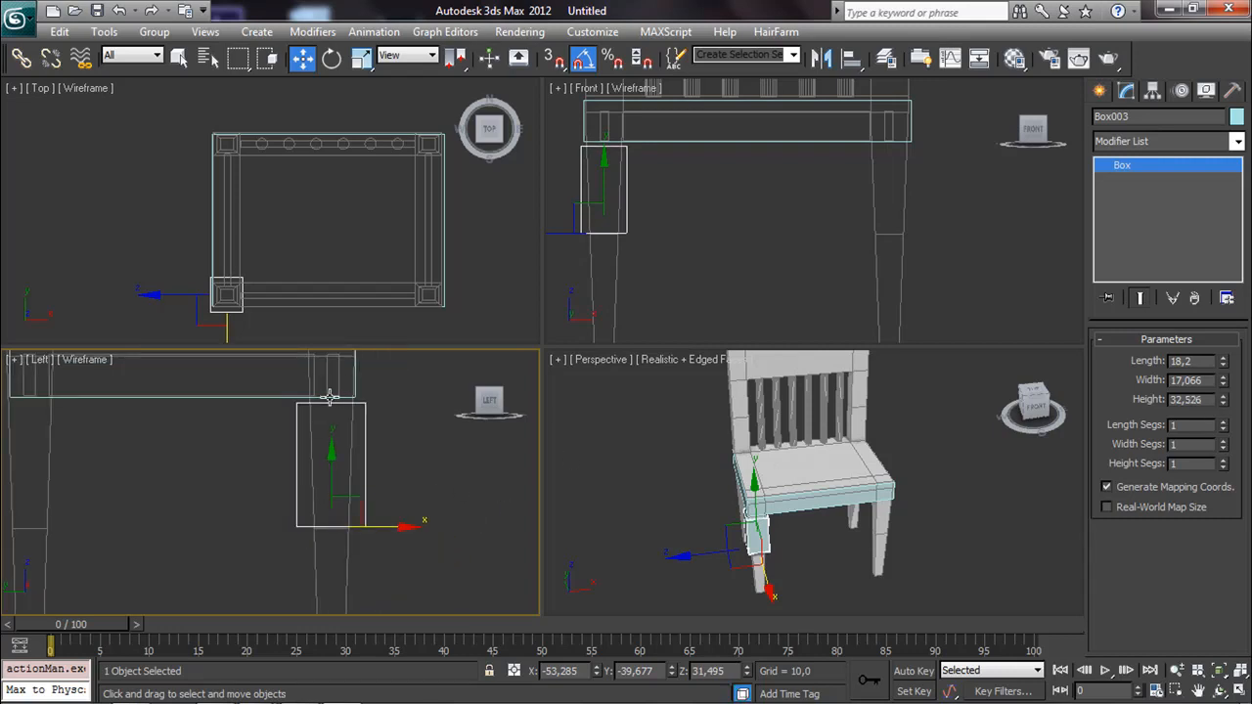
# Step: Move only the upper leg box's pivot to its top edge in the left view, at about Z 64
pyautogui.click(1155, 91)
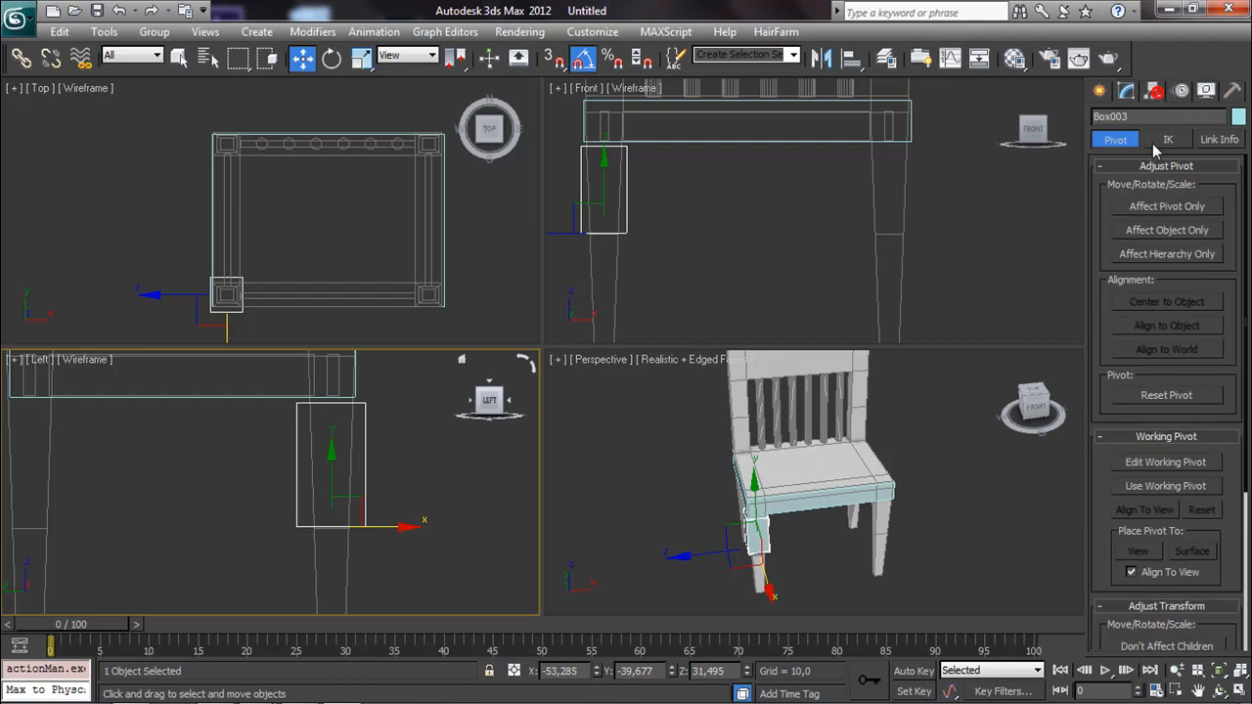
pyautogui.click(1164, 206)
pyautogui.moveTo(326, 484); pyautogui.dragTo(338, 406)
pyautogui.scroll(5, 338, 407)
pyautogui.moveTo(339, 407); pyautogui.dragTo(341, 551, button='middle')
pyautogui.moveTo(408, 439); pyautogui.dragTo(241, 522, button='middle')
pyautogui.scroll(6, 241, 522)
pyautogui.moveTo(338, 487); pyautogui.dragTo(291, 441, button='middle')
pyautogui.scroll(2, 293, 503)
pyautogui.scroll(2, 286, 489)
pyautogui.moveTo(293, 426); pyautogui.dragTo(291, 495)
pyautogui.scroll(-6, 334, 520)
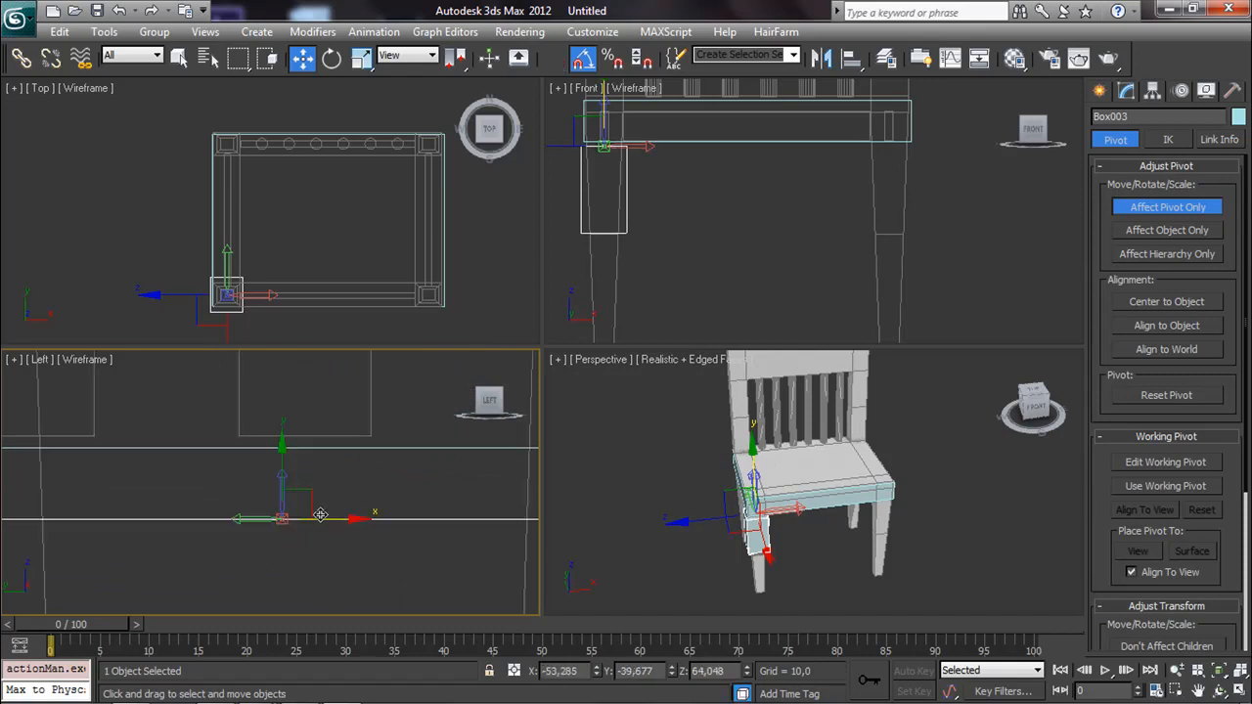
pyautogui.moveTo(335, 519); pyautogui.dragTo(402, 429, button='middle')
pyautogui.click(1188, 208)
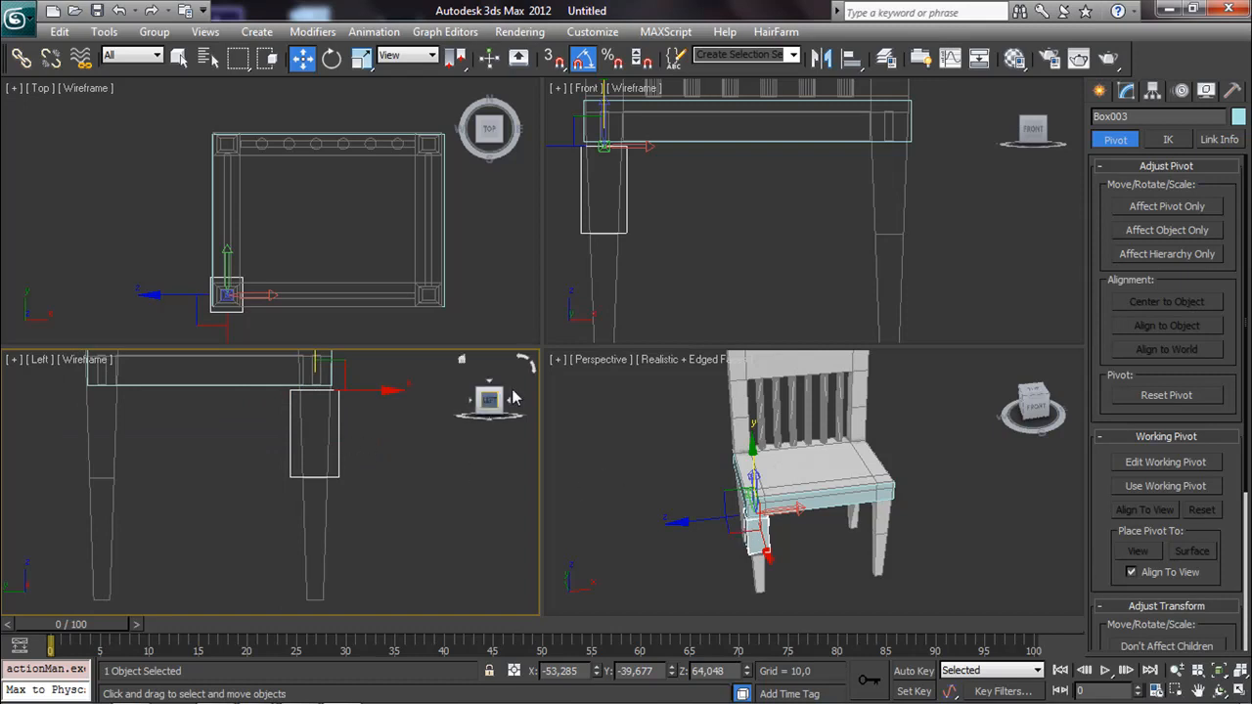
# Step: Clone the upper leg box downward as a single copy over the lower leg section, at about Z 29.5
pyautogui.moveTo(329, 385); pyautogui.dragTo(326, 421, button='middle')
pyautogui.keyDown('shift'); pyautogui.moveTo(313, 376); pyautogui.dragTo(310, 470); pyautogui.keyUp('shift')
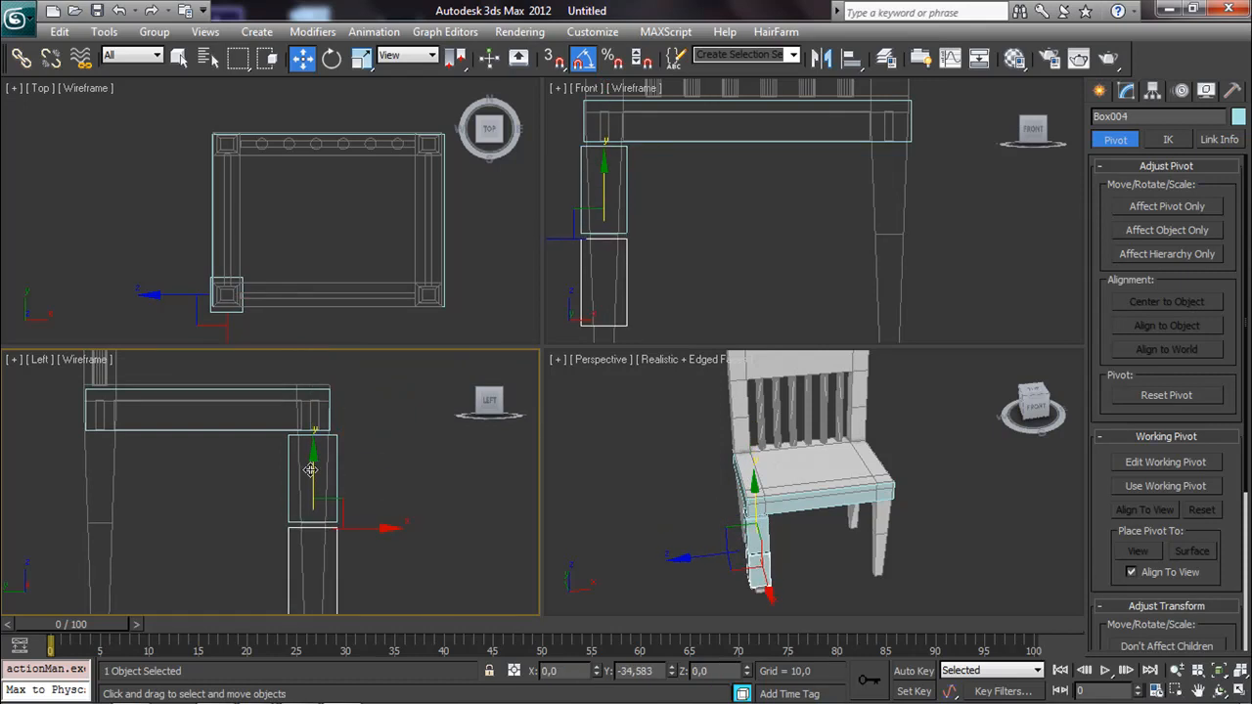
pyautogui.click(631, 443)
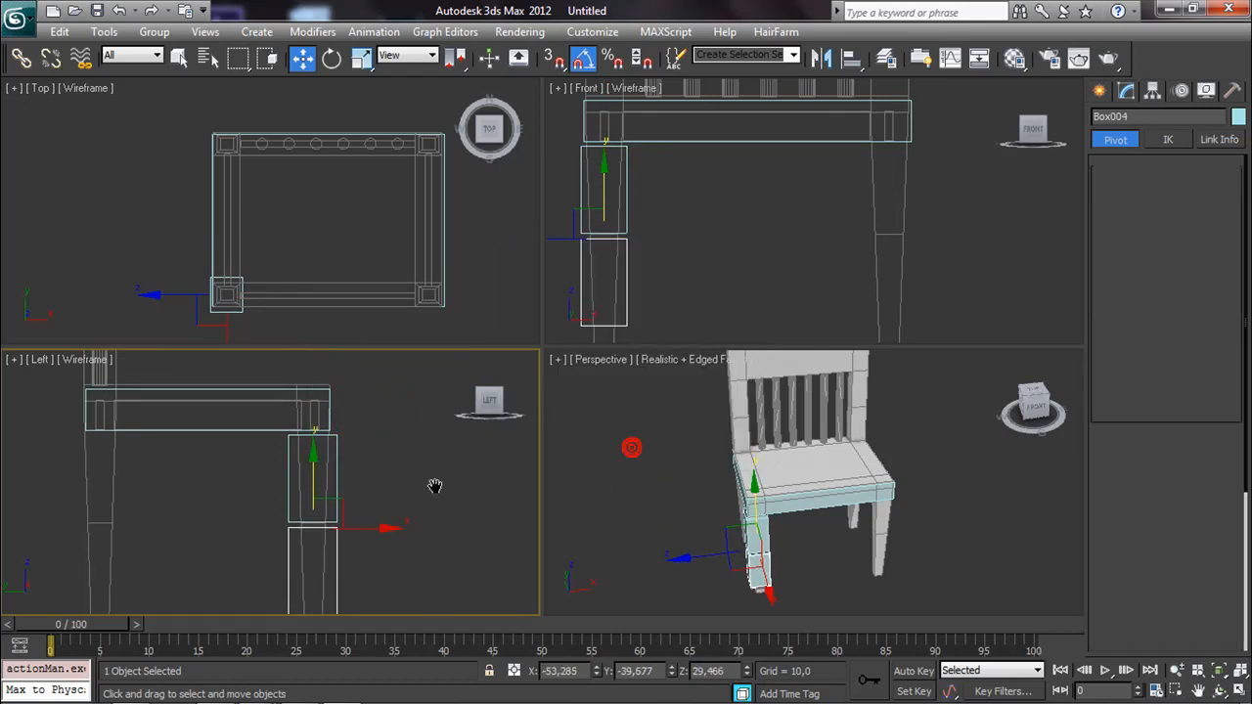
pyautogui.moveTo(436, 499); pyautogui.dragTo(437, 372, button='middle')
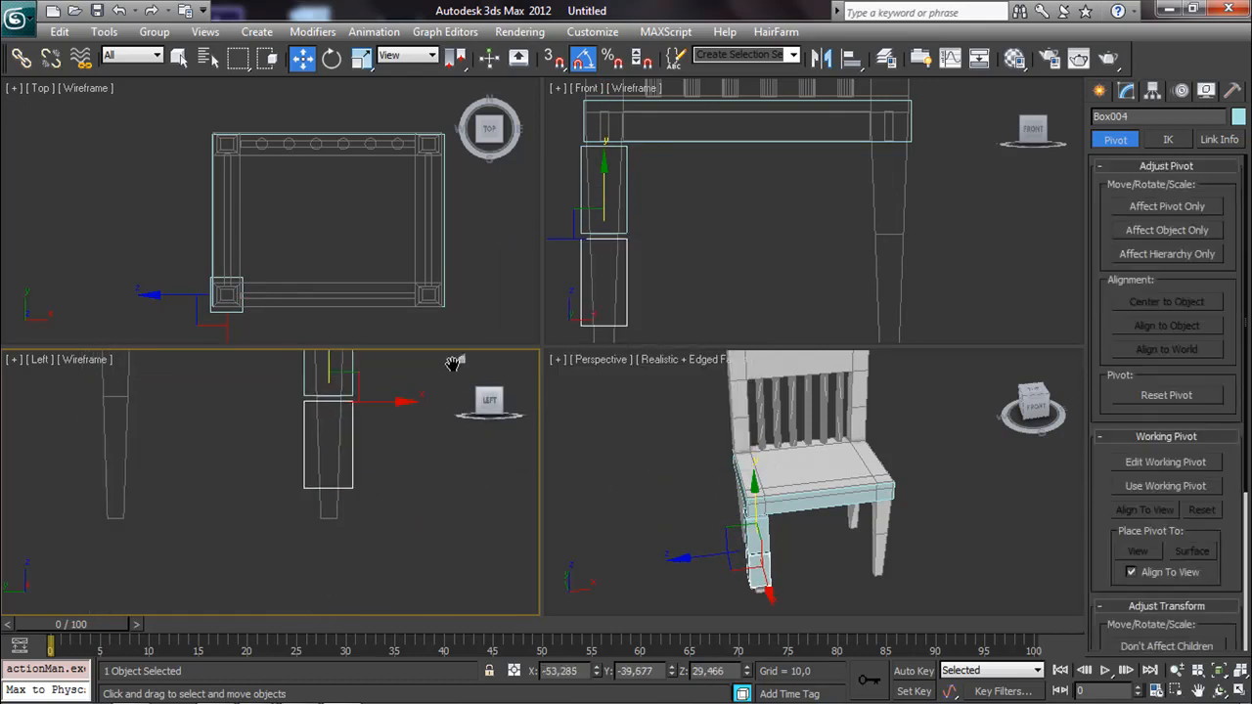
# Step: Fit the lower leg box down to the foot, setting its height to about 44.9 and its position to about Z 17.7
pyautogui.click(1126, 90)
pyautogui.moveTo(1223, 401); pyautogui.dragTo(954, 415)
pyautogui.moveTo(334, 367); pyautogui.dragTo(333, 398)
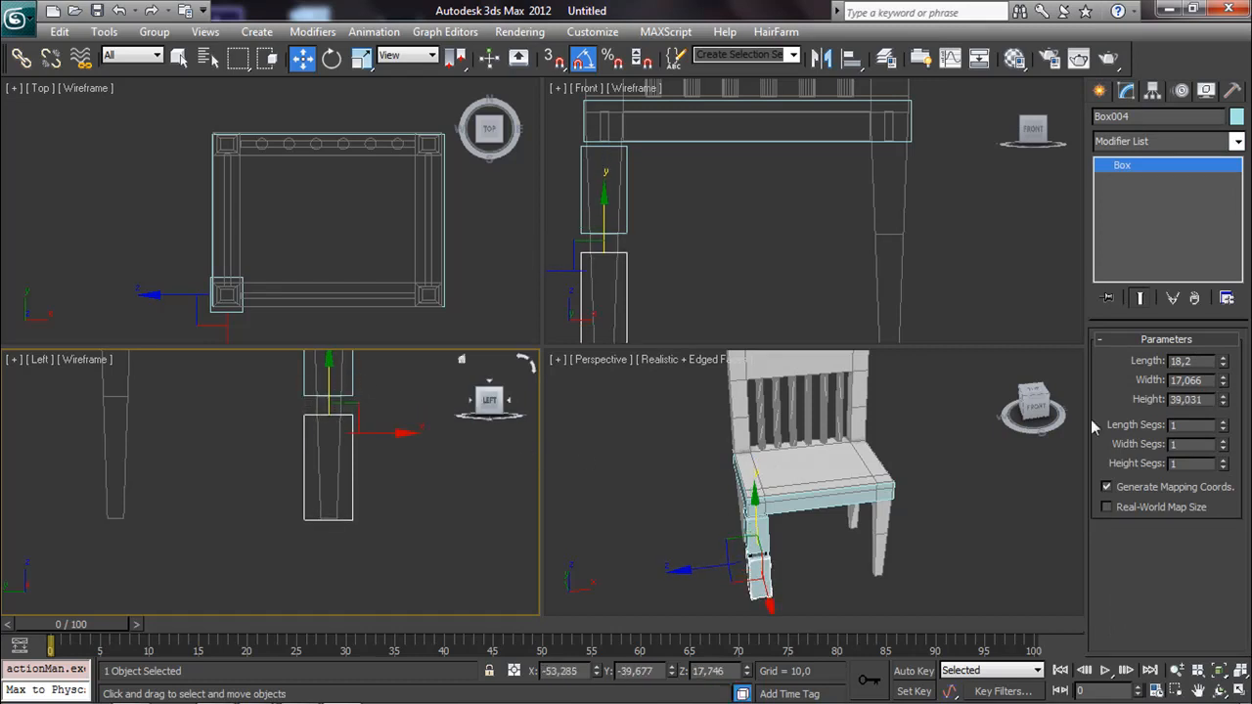
pyautogui.moveTo(1225, 403); pyautogui.dragTo(1222, 382)
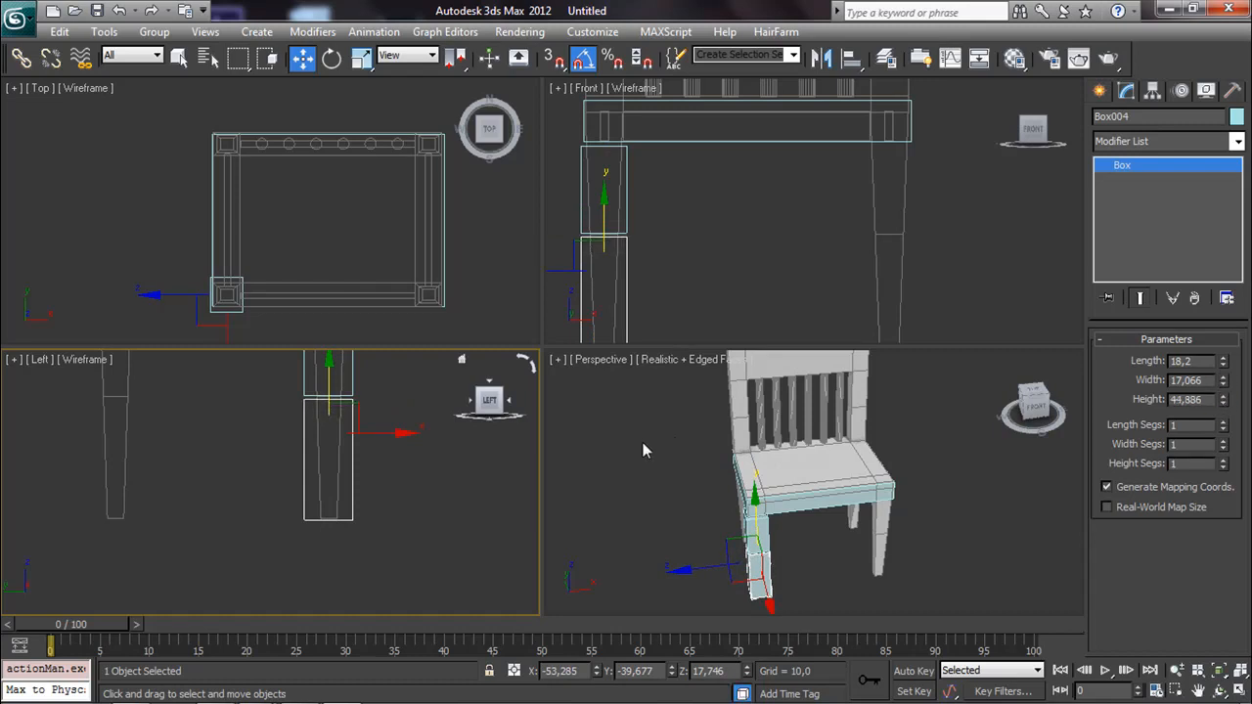
# Step: Move only the lower leg box's pivot up to its top edge, at about Z 30.3, and end pivot editing
pyautogui.moveTo(388, 446); pyautogui.dragTo(389, 432, button='middle')
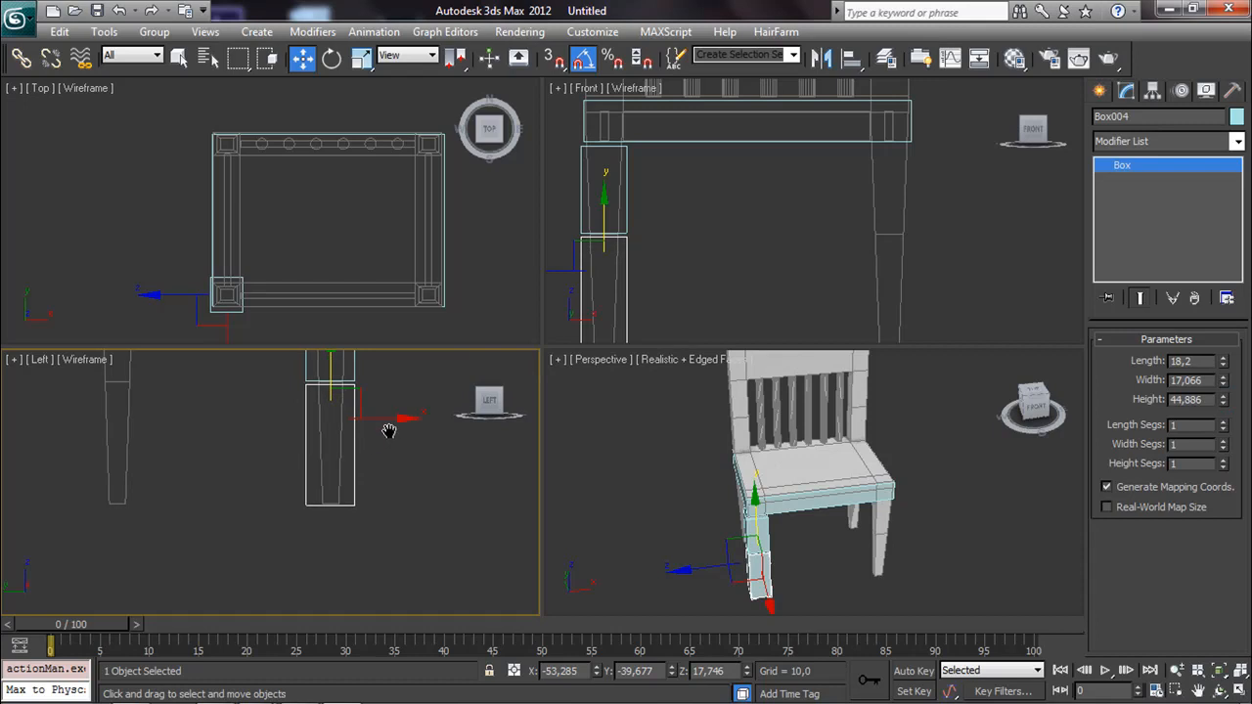
pyautogui.click(1153, 91)
pyautogui.click(1160, 206)
pyautogui.moveTo(396, 409); pyautogui.dragTo(389, 461, button='middle')
pyautogui.moveTo(260, 439); pyautogui.dragTo(263, 439, button='middle')
pyautogui.scroll(1, 263, 440)
pyautogui.scroll(2, 395, 433)
pyautogui.moveTo(394, 433); pyautogui.dragTo(308, 518, button='middle')
pyautogui.moveTo(346, 479); pyautogui.dragTo(362, 384)
pyautogui.scroll(-2, 349, 426)
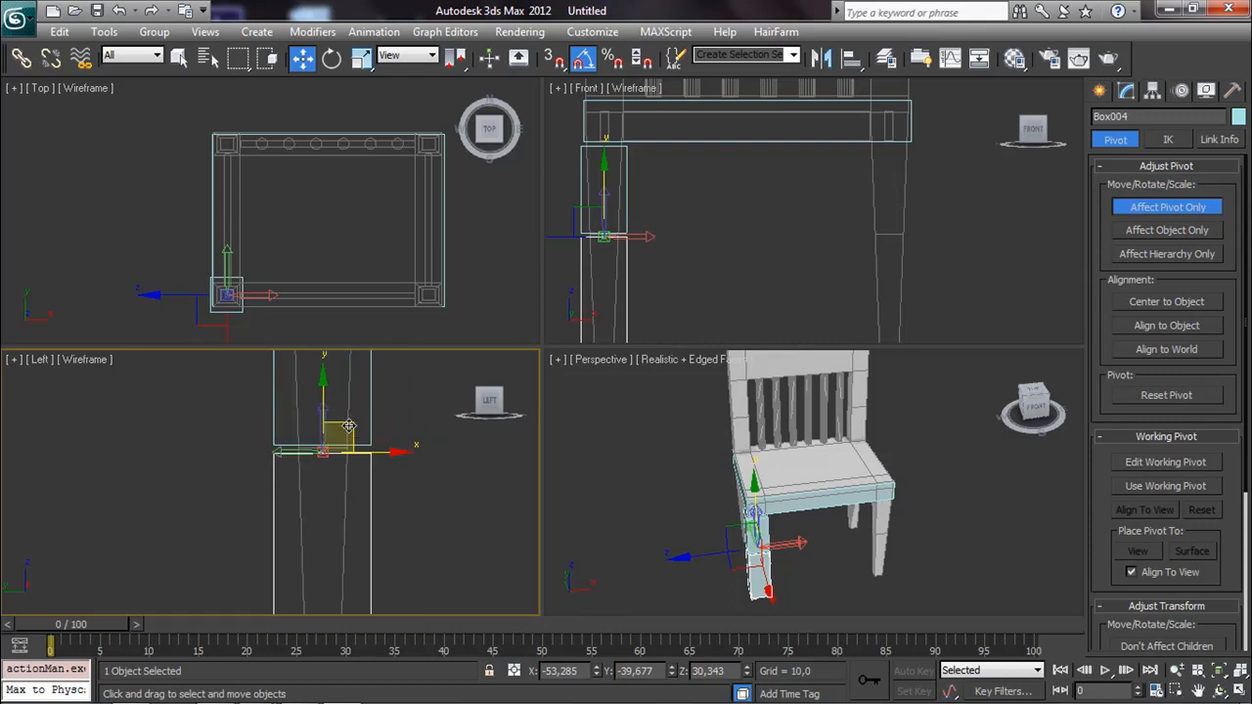
pyautogui.scroll(-3, 348, 439)
pyautogui.click(350, 489)
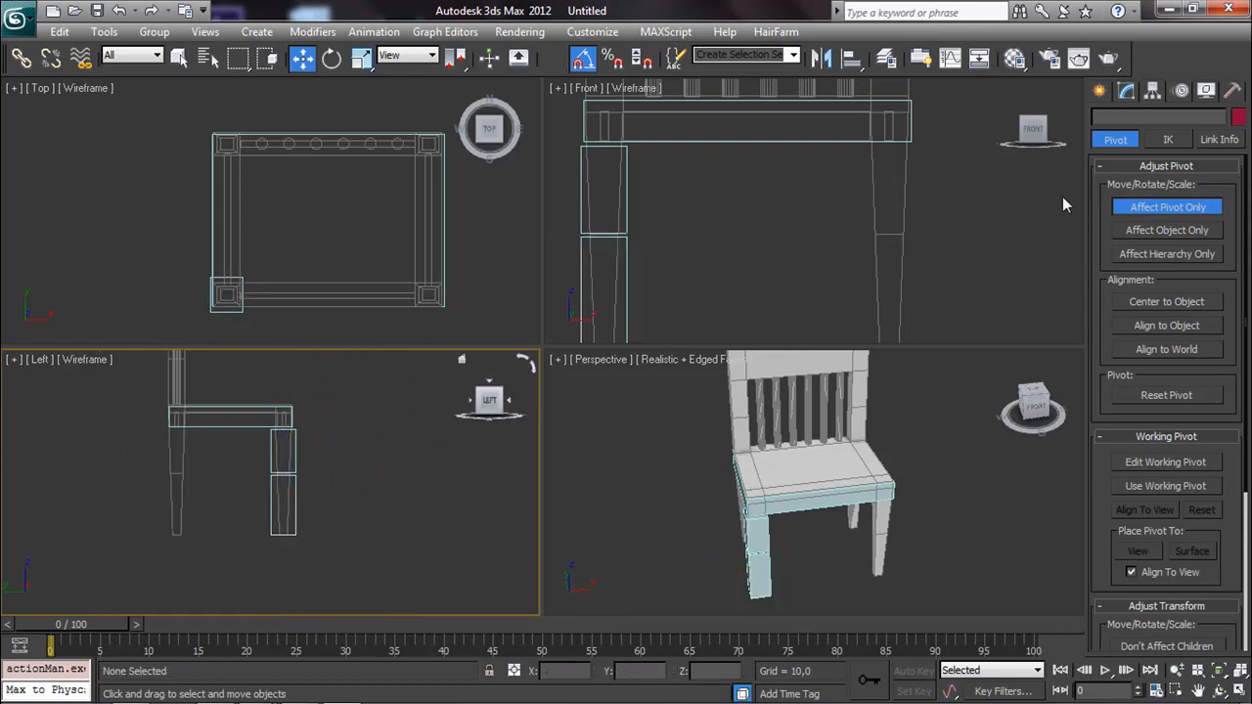
pyautogui.click(1164, 207)
# Step: Select both front leg boxes and clone them in the left view onto the rear leg, aligning the copies with it
pyautogui.click(439, 464)
pyautogui.click(756, 531)
pyautogui.middleClick(330, 507)
pyautogui.keyDown('alt'); pyautogui.moveTo(377, 508); pyautogui.dragTo(262, 535, button='middle'); pyautogui.keyUp('alt')
pyautogui.moveTo(311, 484); pyautogui.dragTo(317, 469)
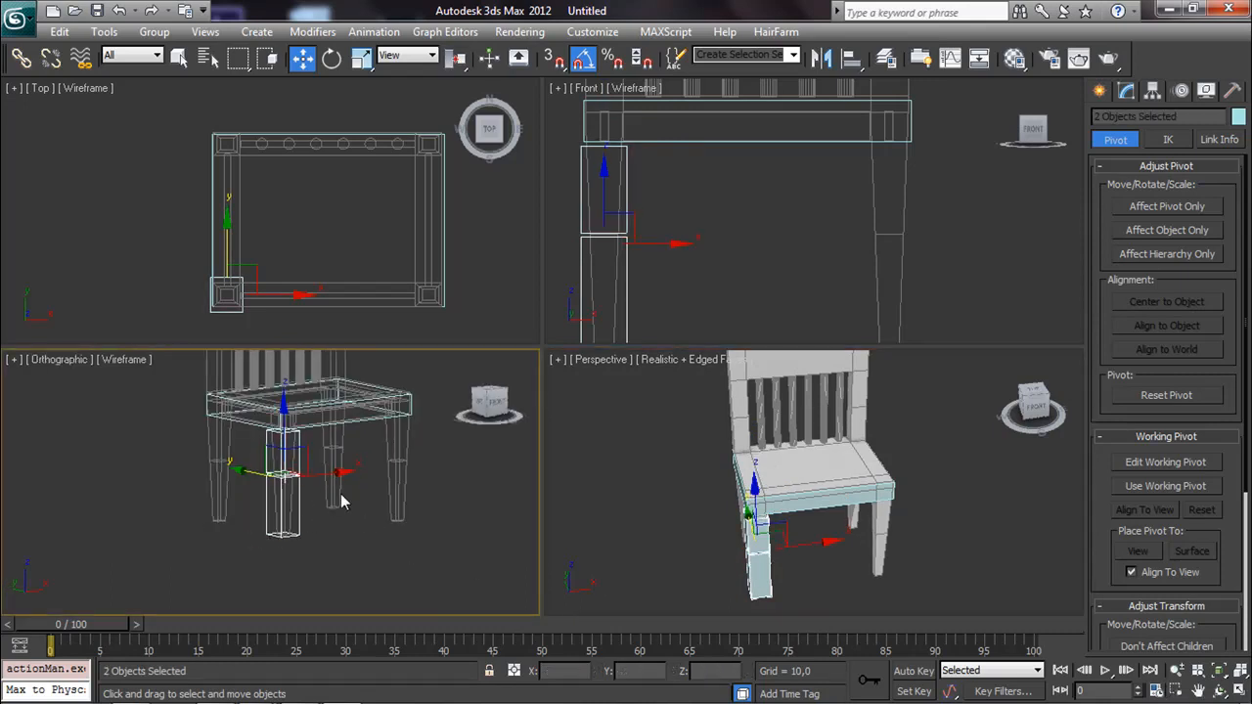
pyautogui.press('l')
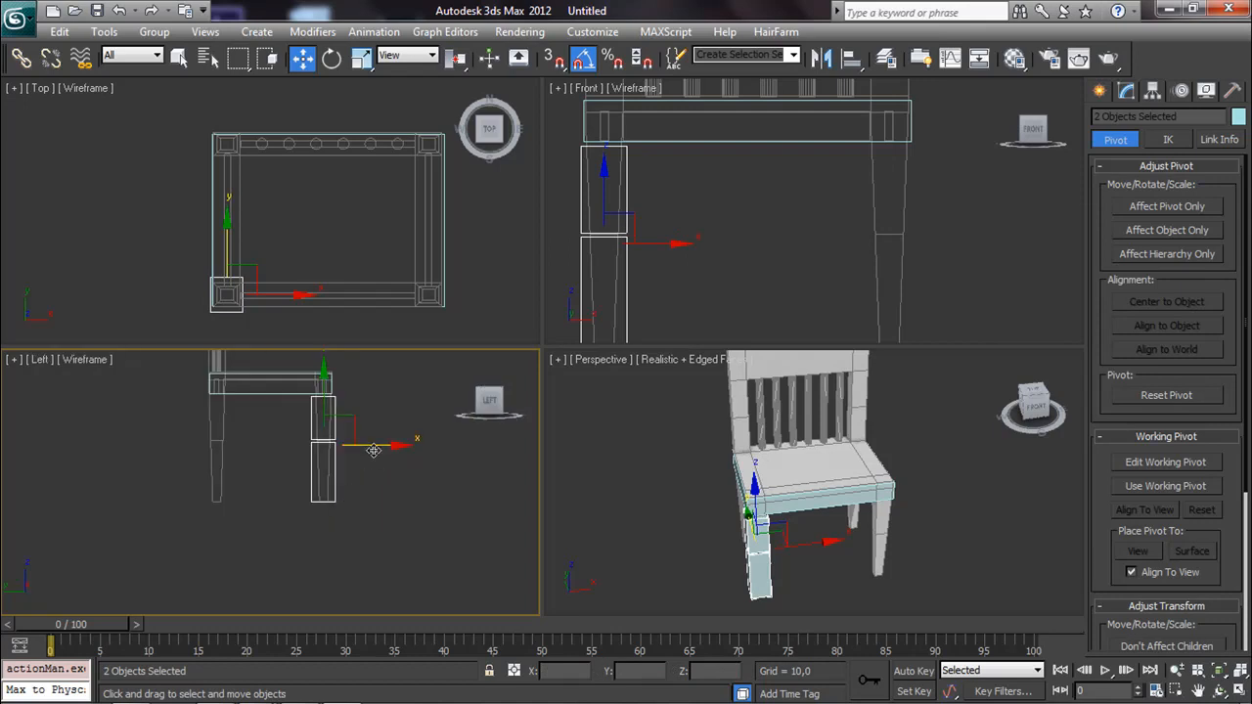
pyautogui.moveTo(377, 445); pyautogui.dragTo(267, 445)
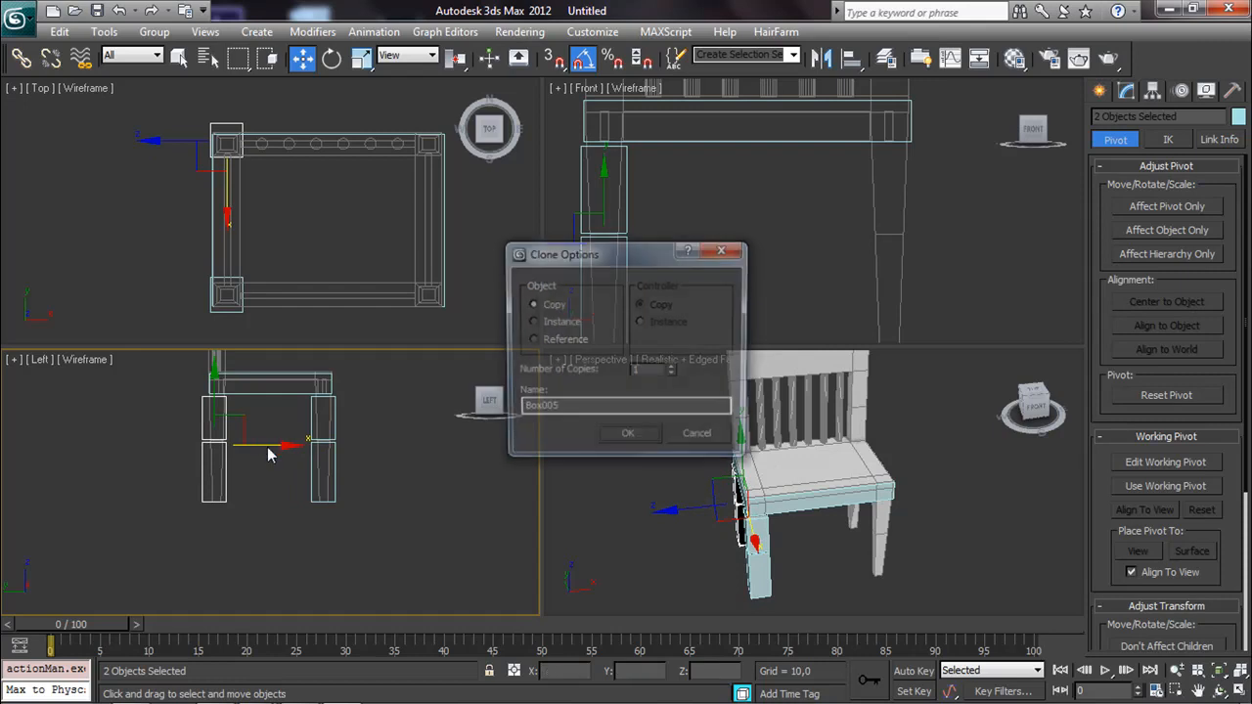
pyautogui.click(622, 438)
pyautogui.scroll(8, 293, 479)
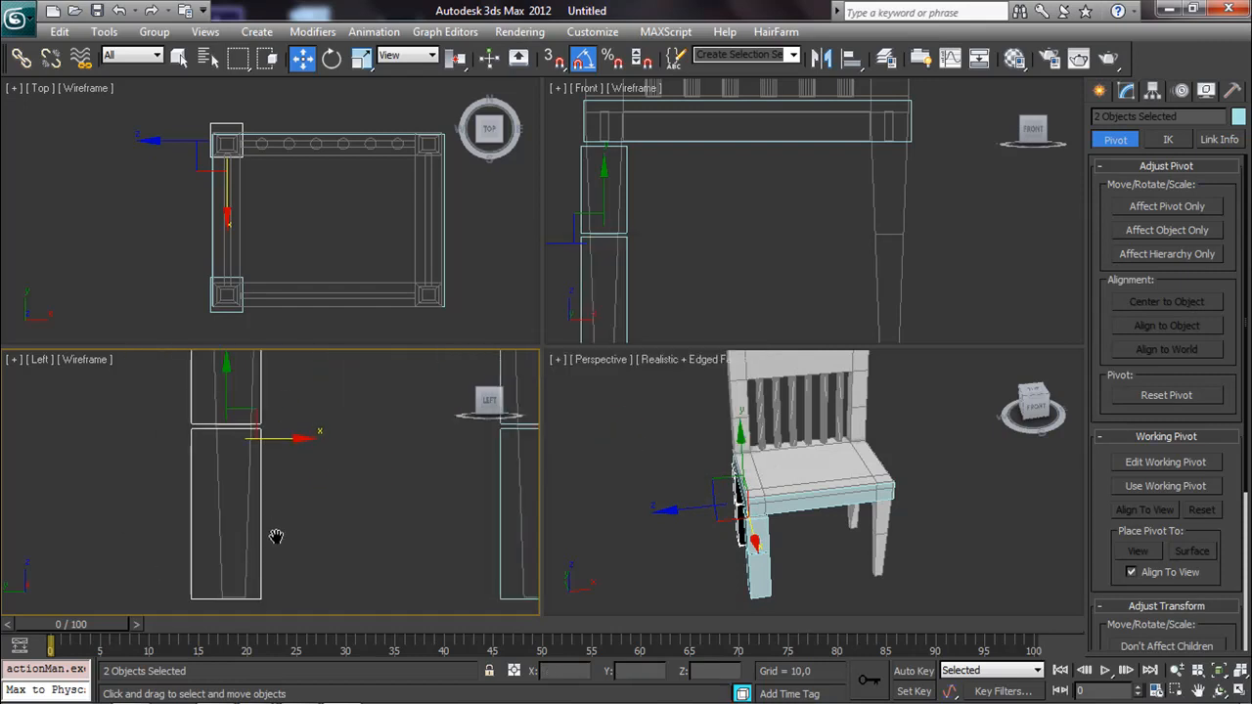
pyautogui.moveTo(300, 459); pyautogui.dragTo(304, 459)
pyautogui.scroll(-5, 304, 465)
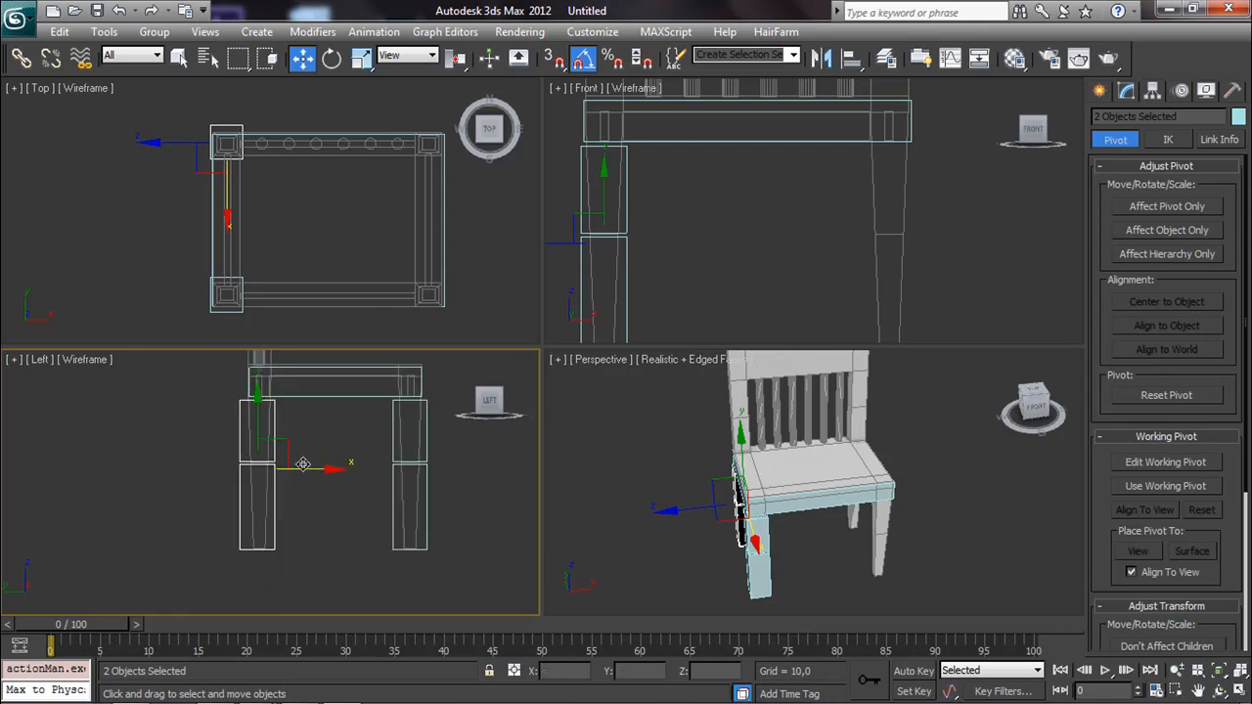
# Step: Select all four leg boxes and clone them in the top view along X onto the two legs on the opposite side
pyautogui.keyDown('ctrl'); pyautogui.click(410, 509); pyautogui.keyUp('ctrl')
pyautogui.rightClick(236, 189)
pyautogui.moveTo(284, 219); pyautogui.dragTo(486, 253)
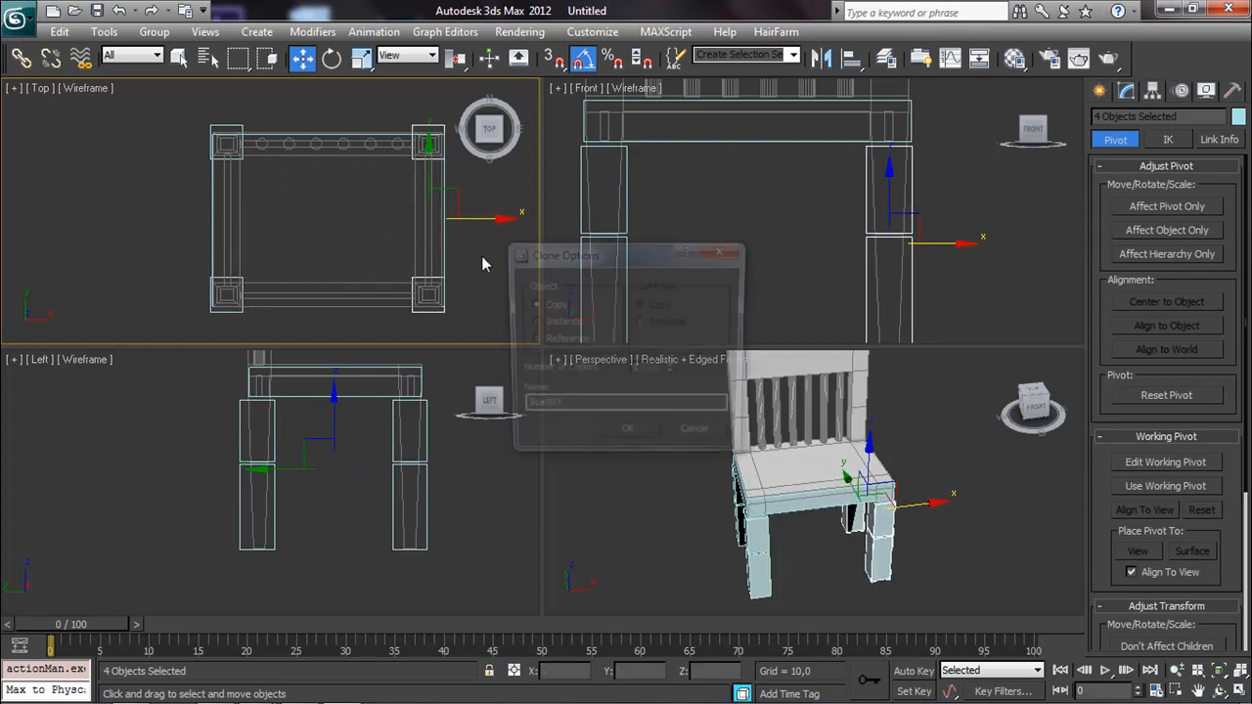
pyautogui.click(634, 442)
pyautogui.moveTo(958, 287)
pyautogui.mouseDown(button='middle')
pyautogui.moveTo(914, 280)
pyautogui.moveTo(929, 279)
pyautogui.mouseUp(button='middle')
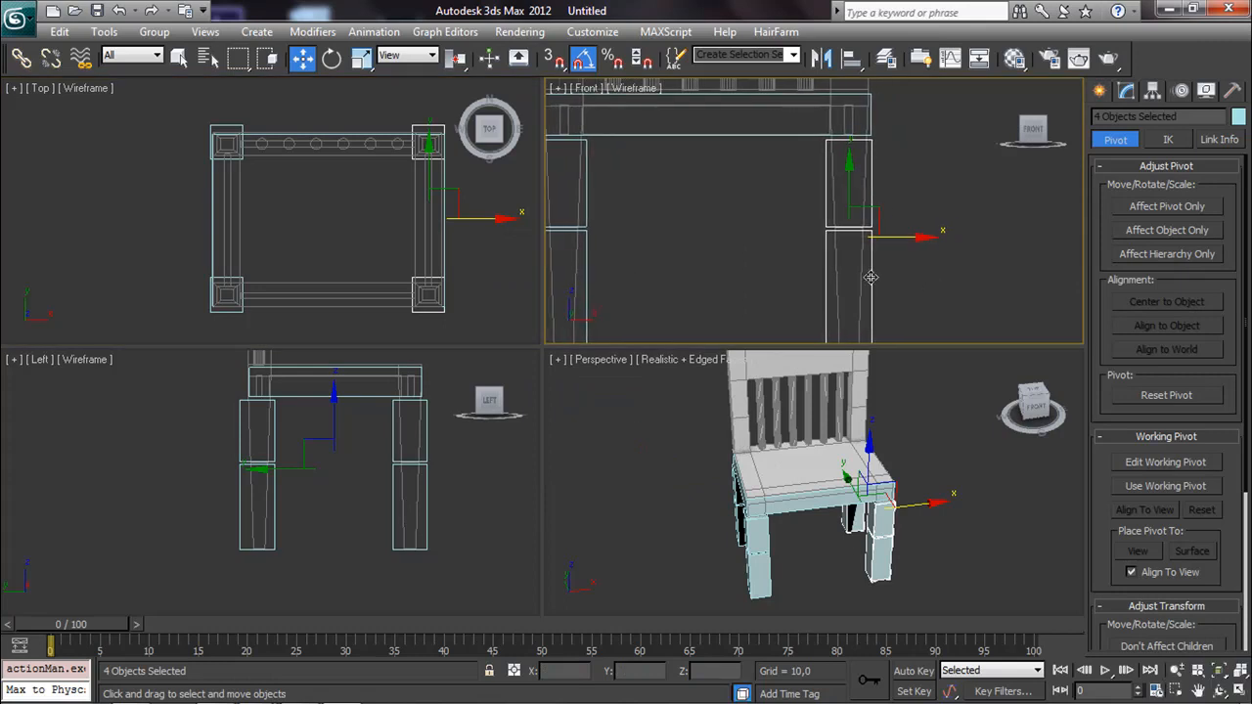
pyautogui.moveTo(874, 240); pyautogui.dragTo(868, 179, button='middle')
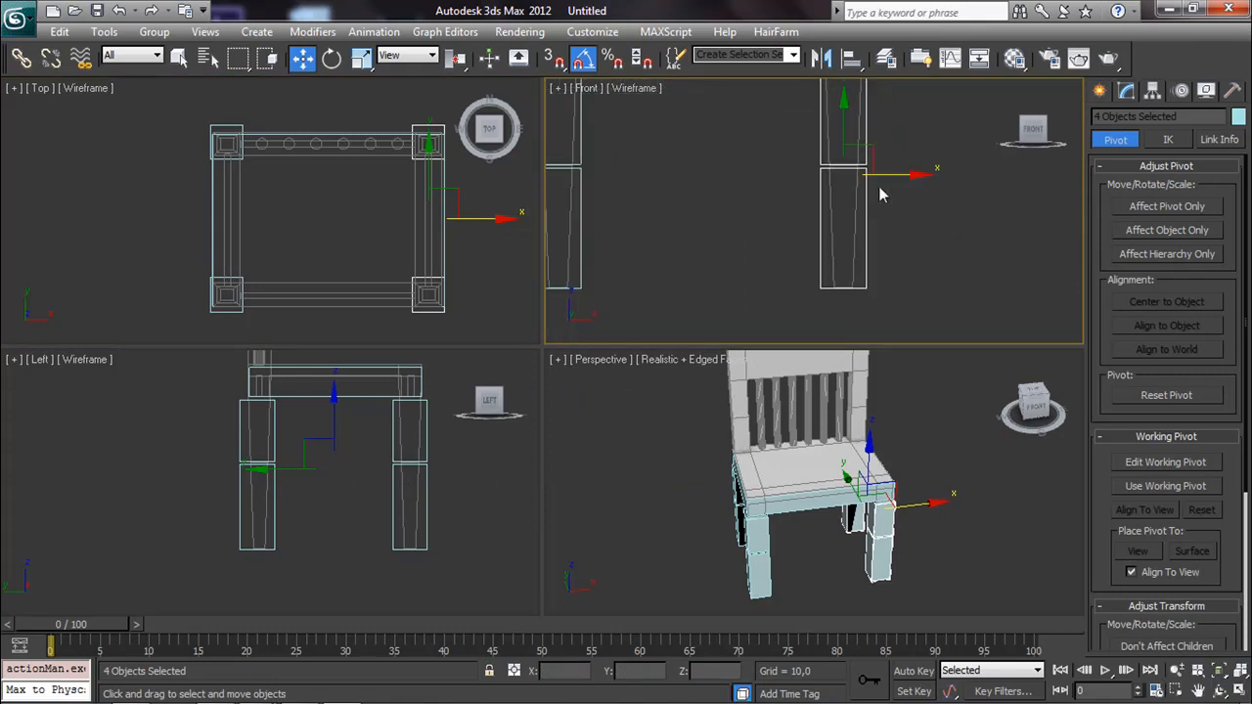
pyautogui.scroll(-2, 856, 113)
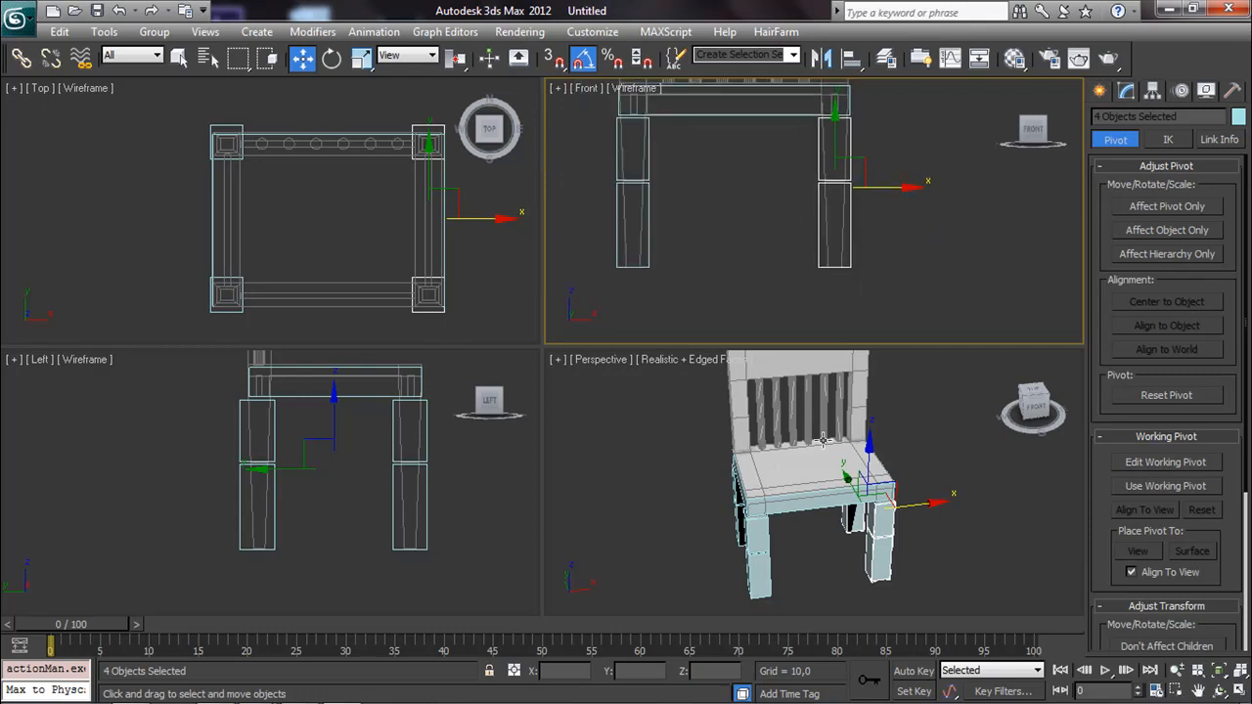
pyautogui.scroll(-2, 725, 253)
pyautogui.moveTo(725, 252); pyautogui.dragTo(783, 246, button='middle')
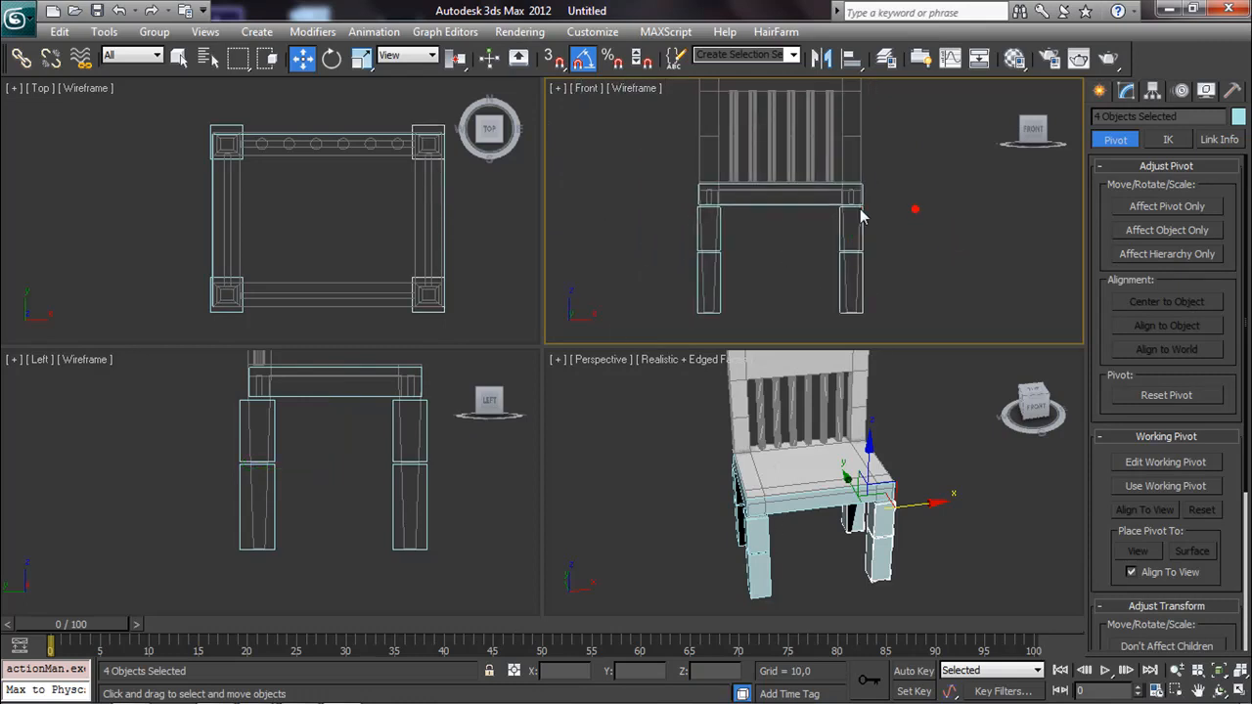
# Step: Draw a box across the lower backrest in the front view, about 31.9 long, 122.3 wide and 8.7 high
pyautogui.click(812, 181)
pyautogui.moveTo(737, 179); pyautogui.dragTo(704, 280, button='middle')
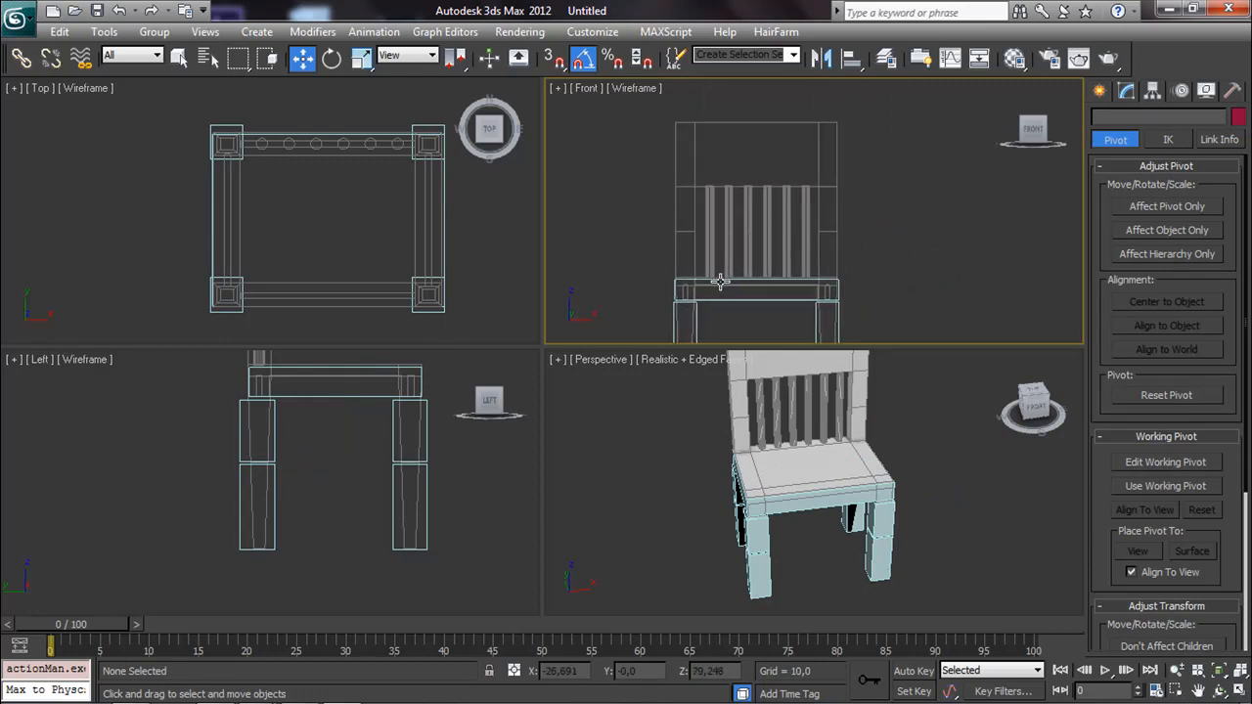
pyautogui.click(1102, 91)
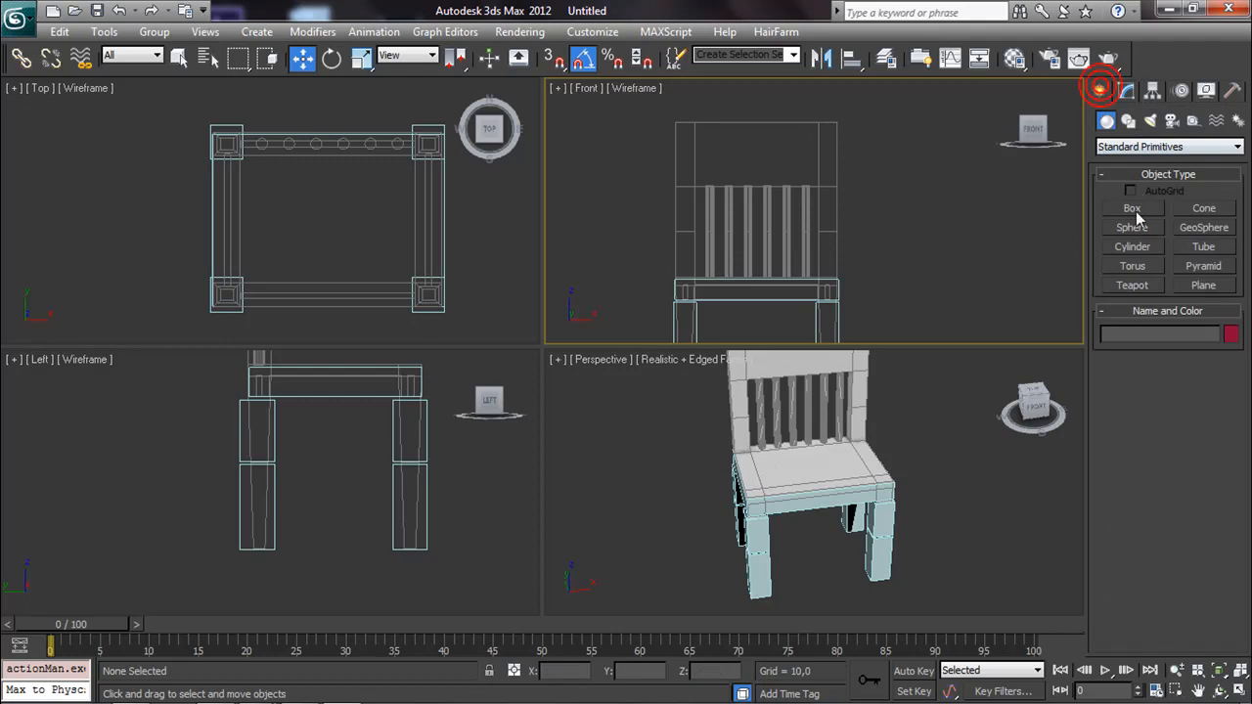
pyautogui.click(1133, 208)
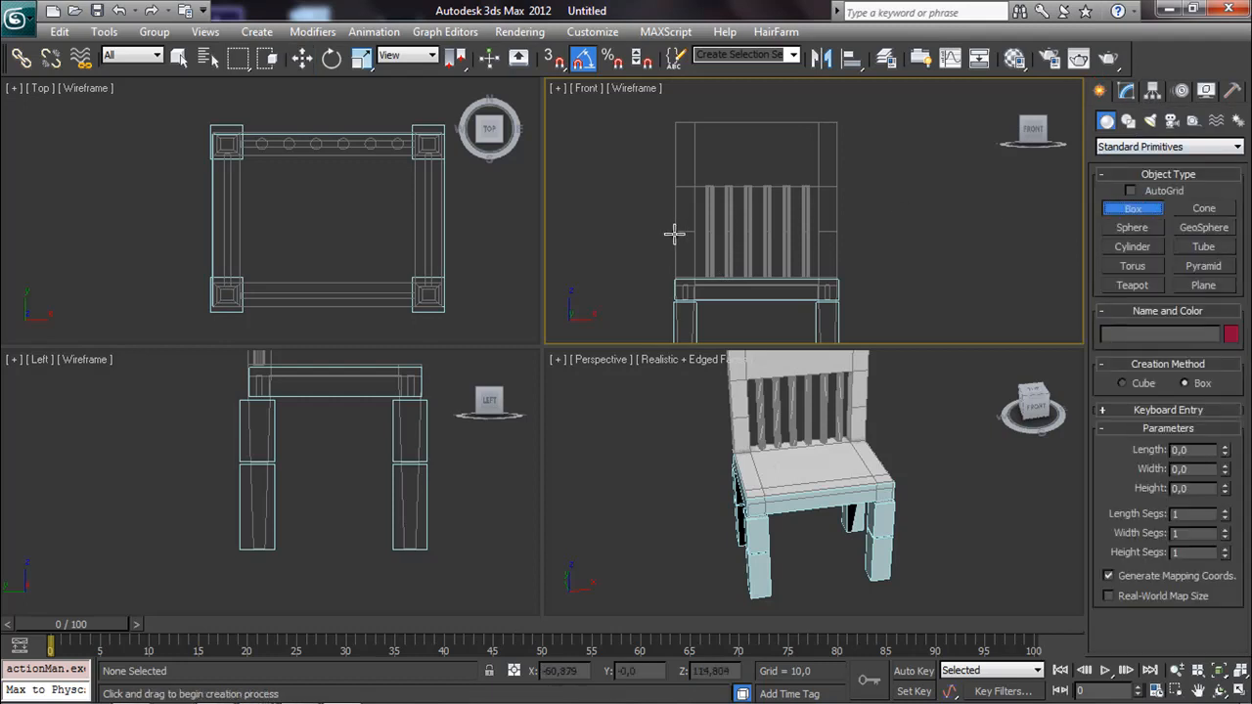
pyautogui.scroll(3, 674, 232)
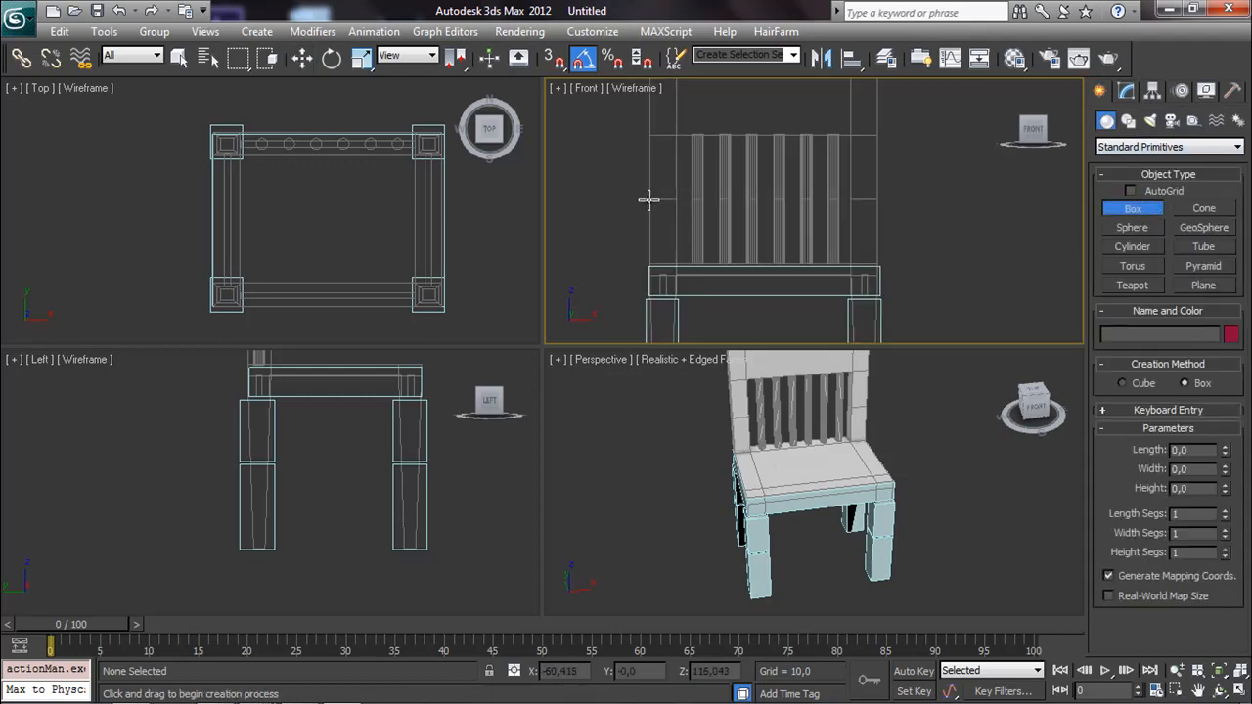
pyautogui.moveTo(648, 201); pyautogui.dragTo(880, 262)
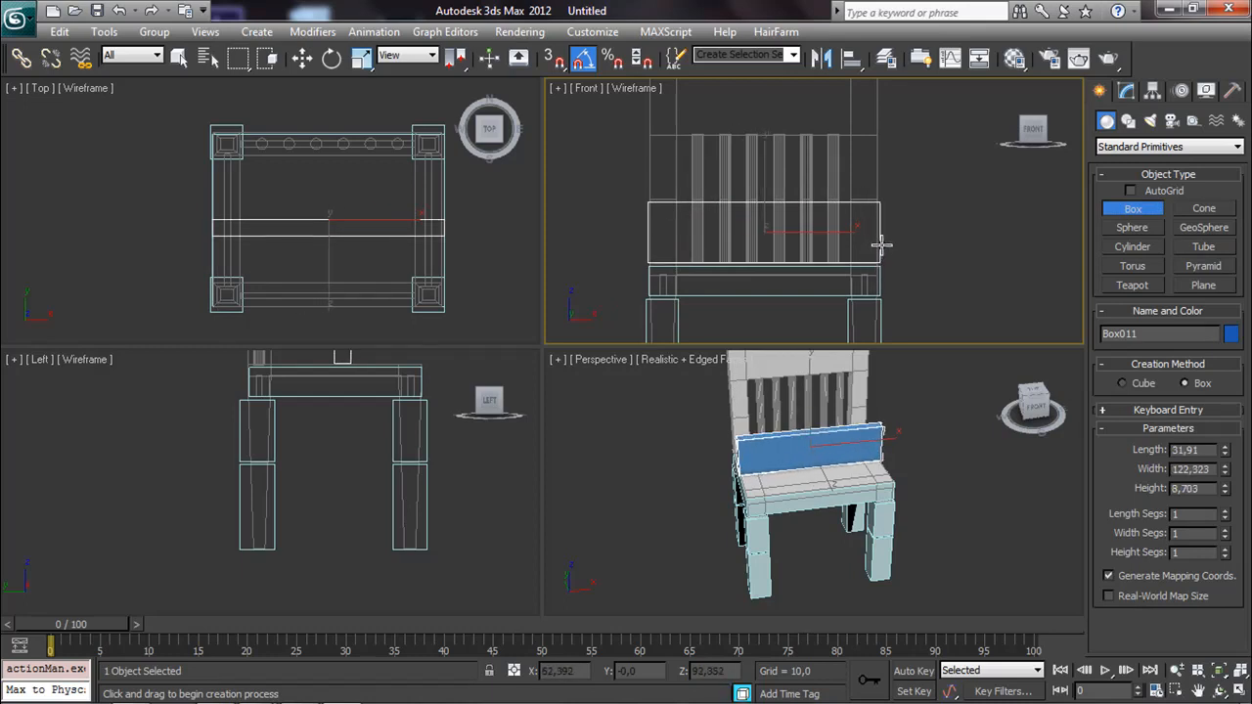
# Step: Finish the lower backrest box at about 13.5 high and move it back onto the rear backrest frame, at about Y 46.7
pyautogui.click(880, 235)
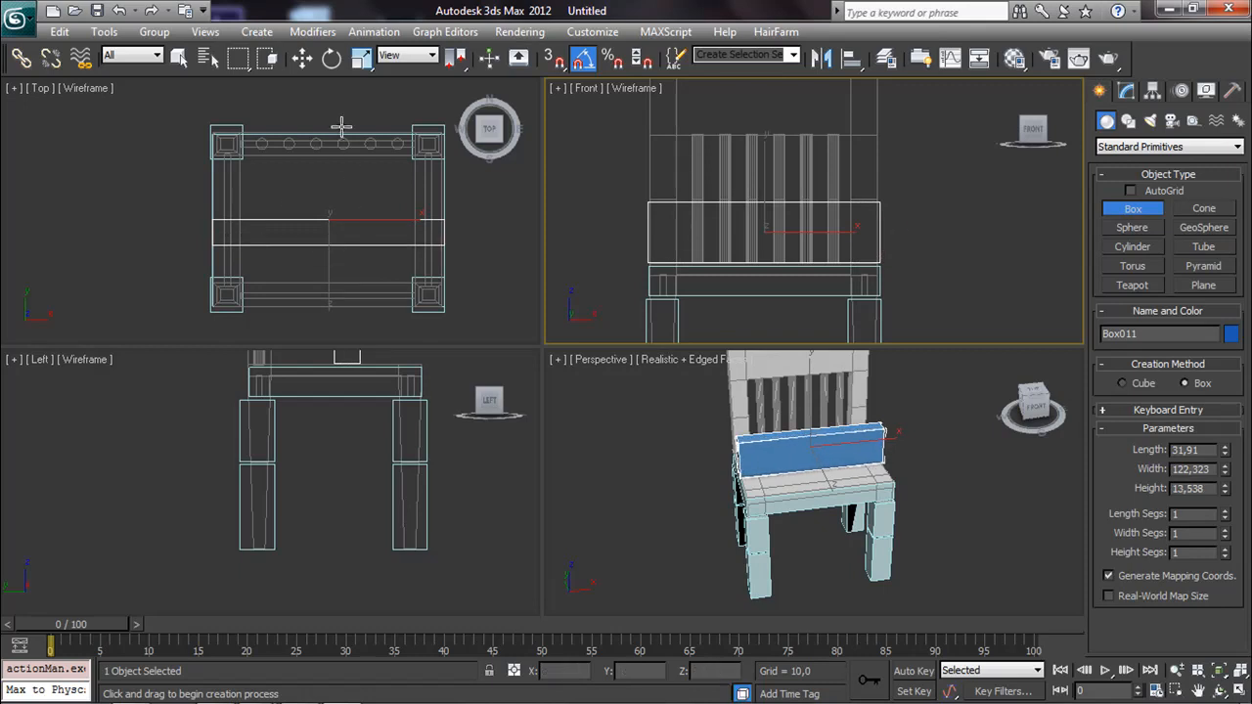
pyautogui.click(302, 58)
pyautogui.rightClick(326, 288)
pyautogui.moveTo(331, 184); pyautogui.dragTo(348, 97)
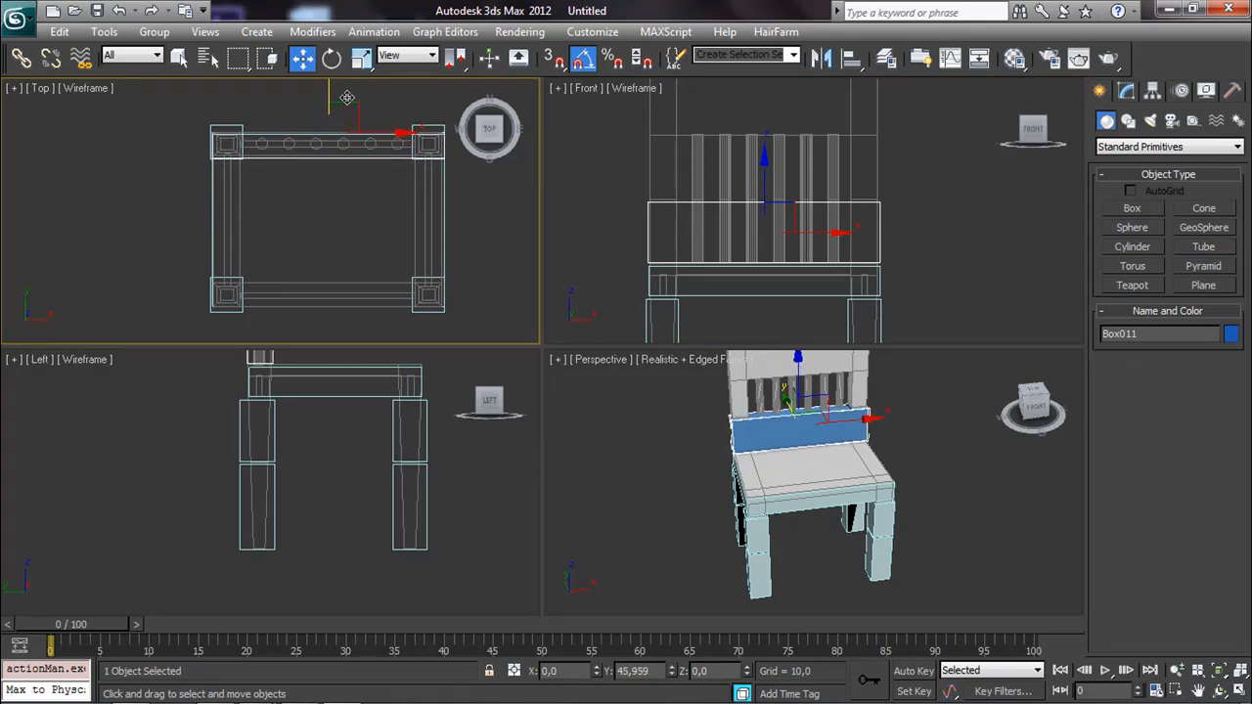
pyautogui.moveTo(386, 415); pyautogui.dragTo(377, 495, button='middle')
pyautogui.moveTo(276, 431); pyautogui.dragTo(282, 482, button='middle')
pyautogui.scroll(4, 270, 449)
pyautogui.moveTo(288, 441); pyautogui.dragTo(285, 441)
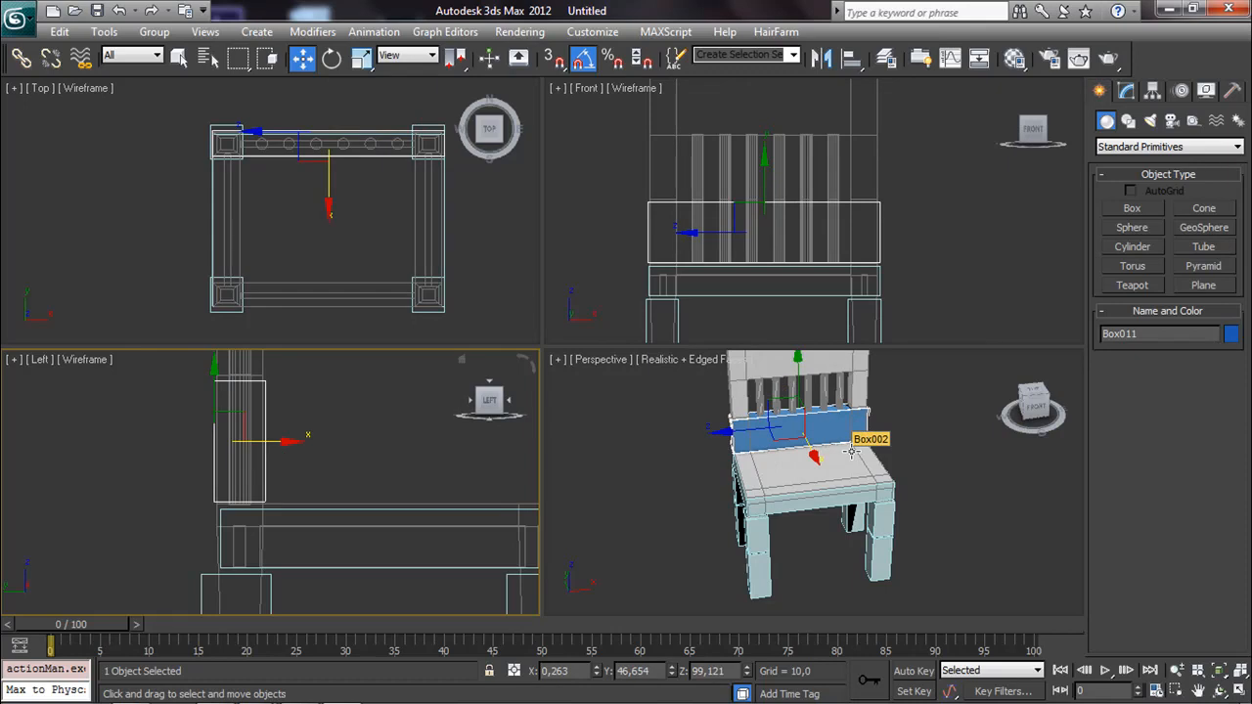
# Step: Clone the lower backrest box upward in the front view and align the copy above it, at about Z 133.5
pyautogui.click(773, 202)
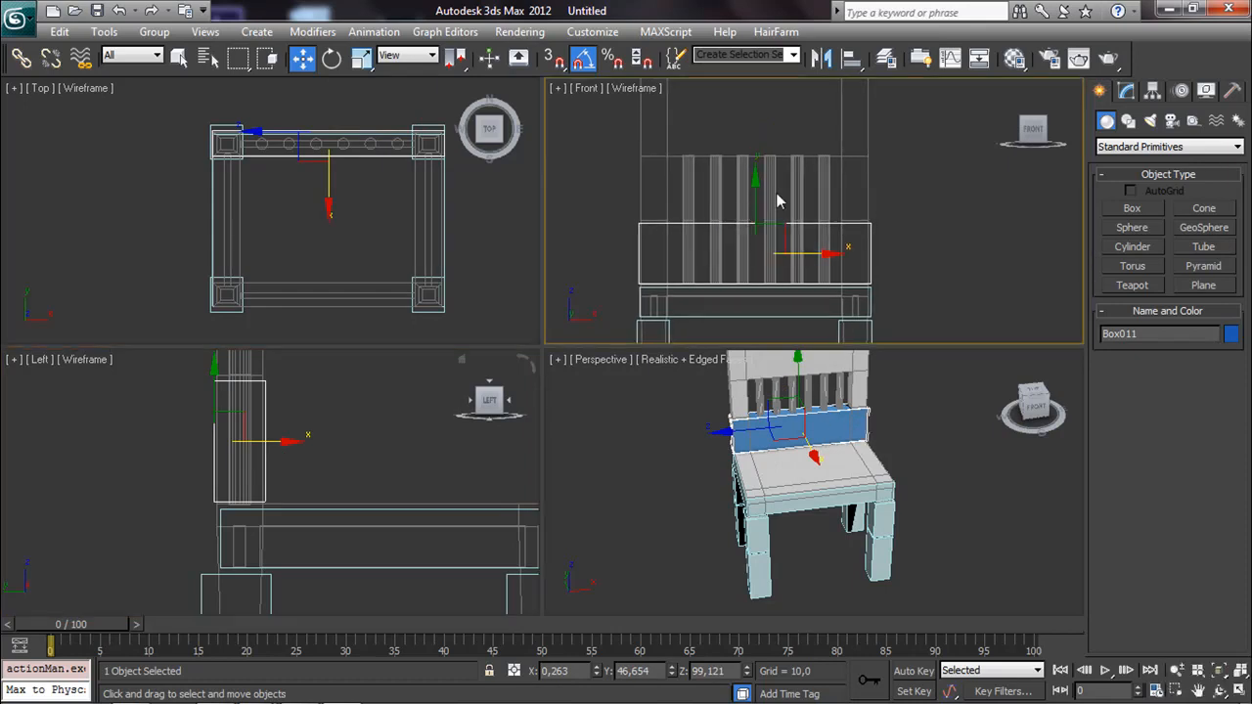
pyautogui.keyDown('shift'); pyautogui.moveTo(757, 198); pyautogui.dragTo(749, 131); pyautogui.keyUp('shift')
pyautogui.click(629, 443)
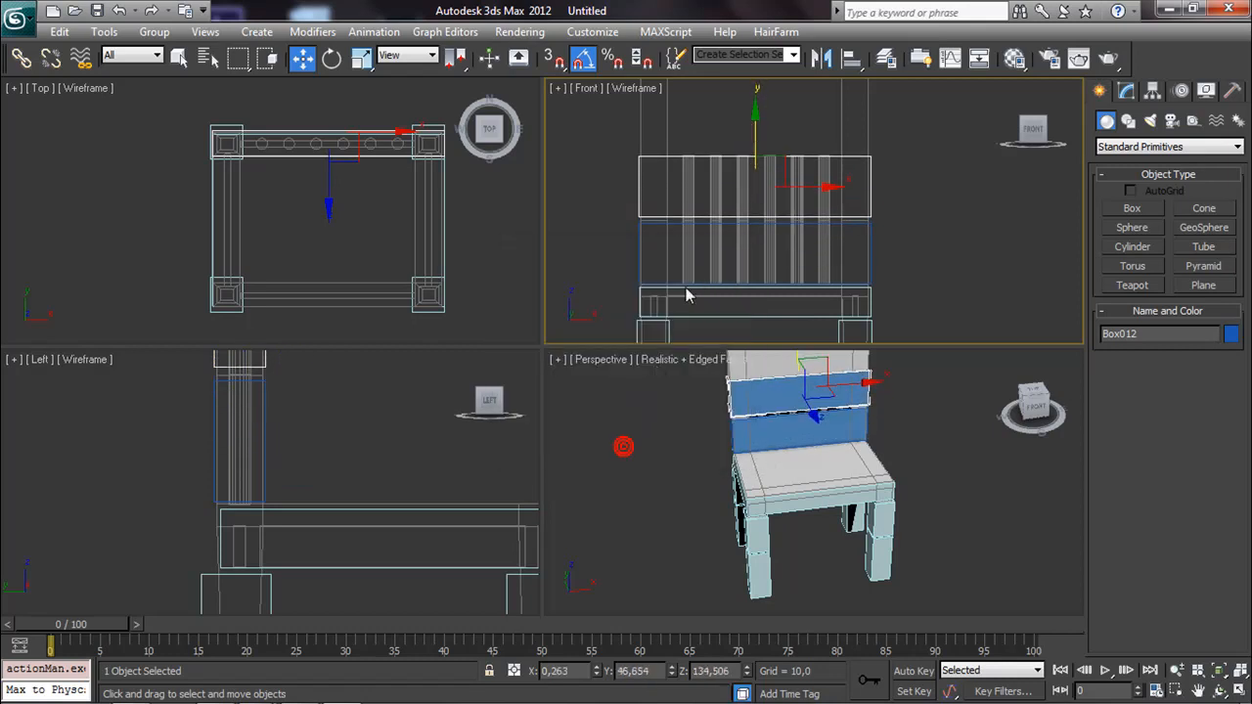
pyautogui.scroll(3, 695, 228)
pyautogui.moveTo(695, 227); pyautogui.dragTo(812, 231, button='middle')
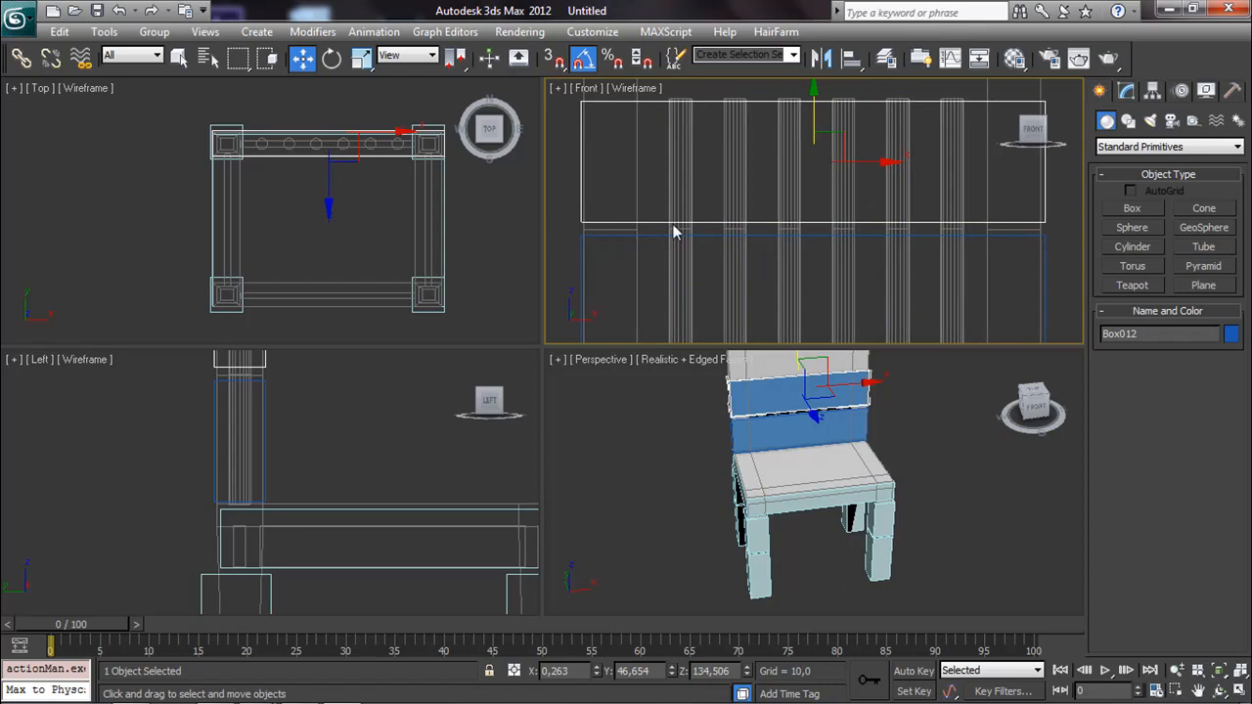
pyautogui.moveTo(716, 229); pyautogui.dragTo(753, 233, button='middle')
pyautogui.moveTo(811, 147); pyautogui.dragTo(810, 152)
pyautogui.scroll(-2, 804, 160)
pyautogui.moveTo(803, 161); pyautogui.dragTo(789, 194, button='middle')
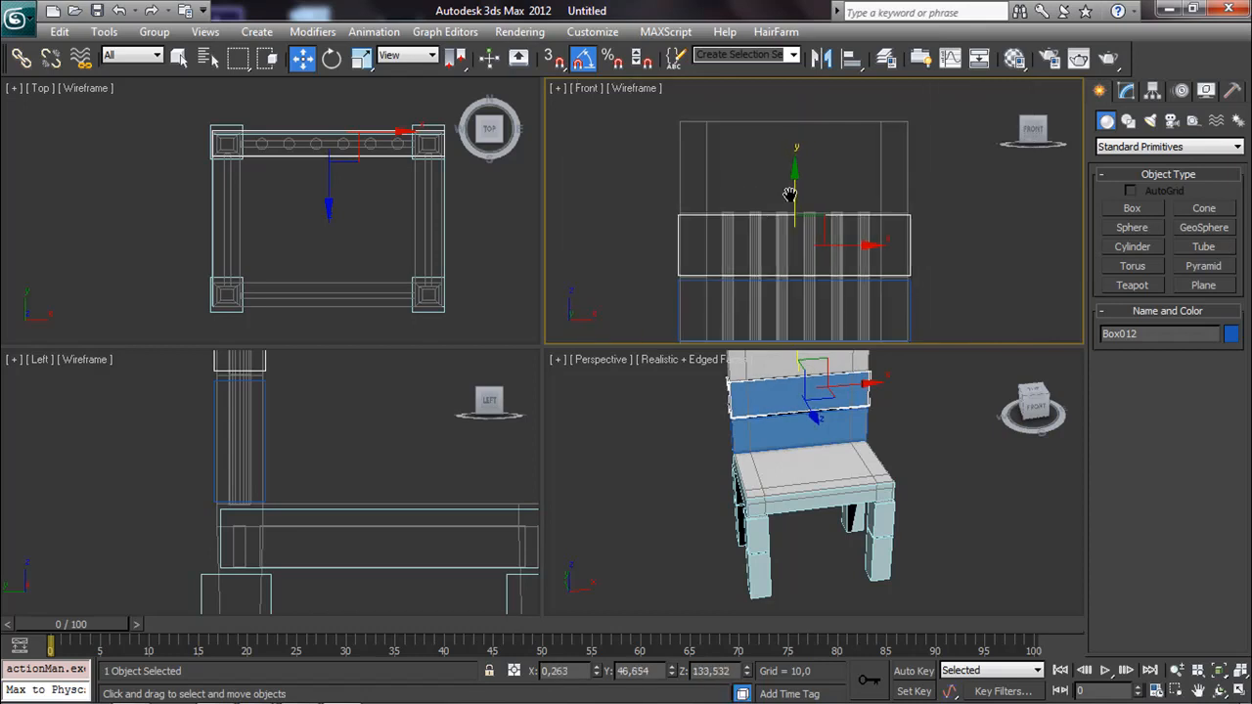
# Step: Clone the middle backrest box upward onto the top section and set the copy's length to about 46.9
pyautogui.moveTo(796, 176)
pyautogui.keyDown('shift'); pyautogui.mouseDown()
pyautogui.moveTo(799, 114)
pyautogui.moveTo(797, 126)
pyautogui.mouseUp(); pyautogui.keyUp('shift')
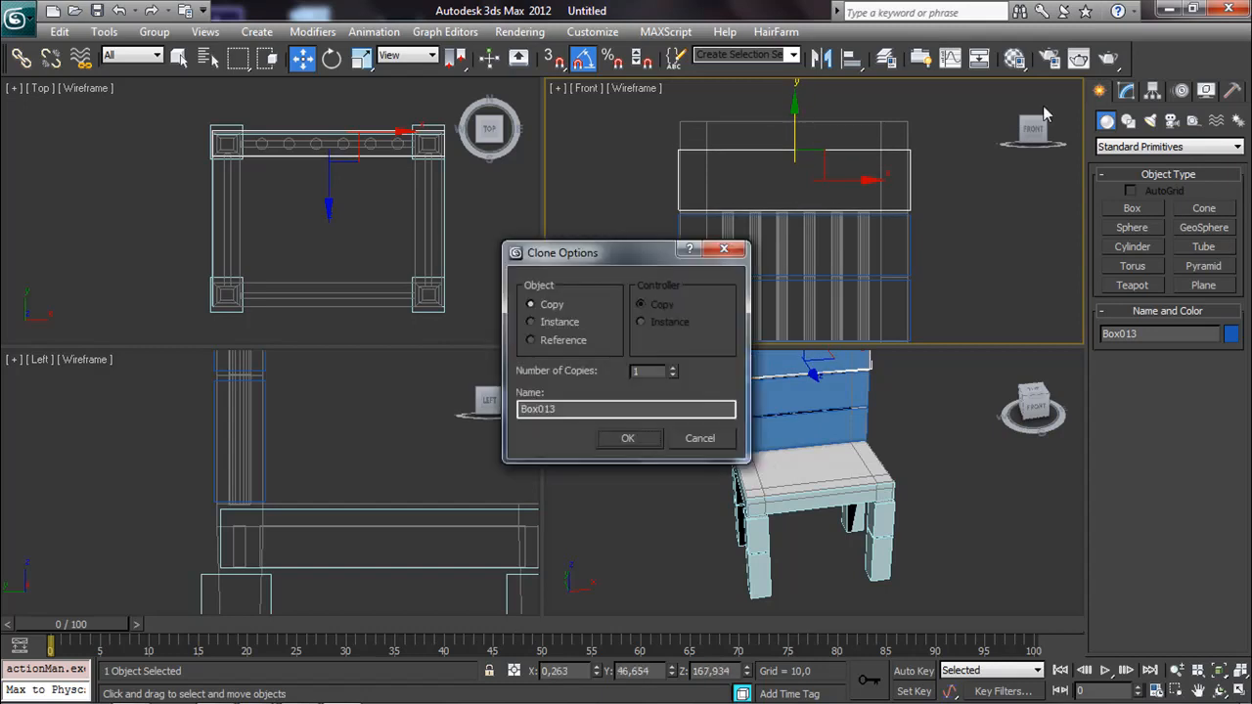
pyautogui.click(636, 435)
pyautogui.click(1126, 90)
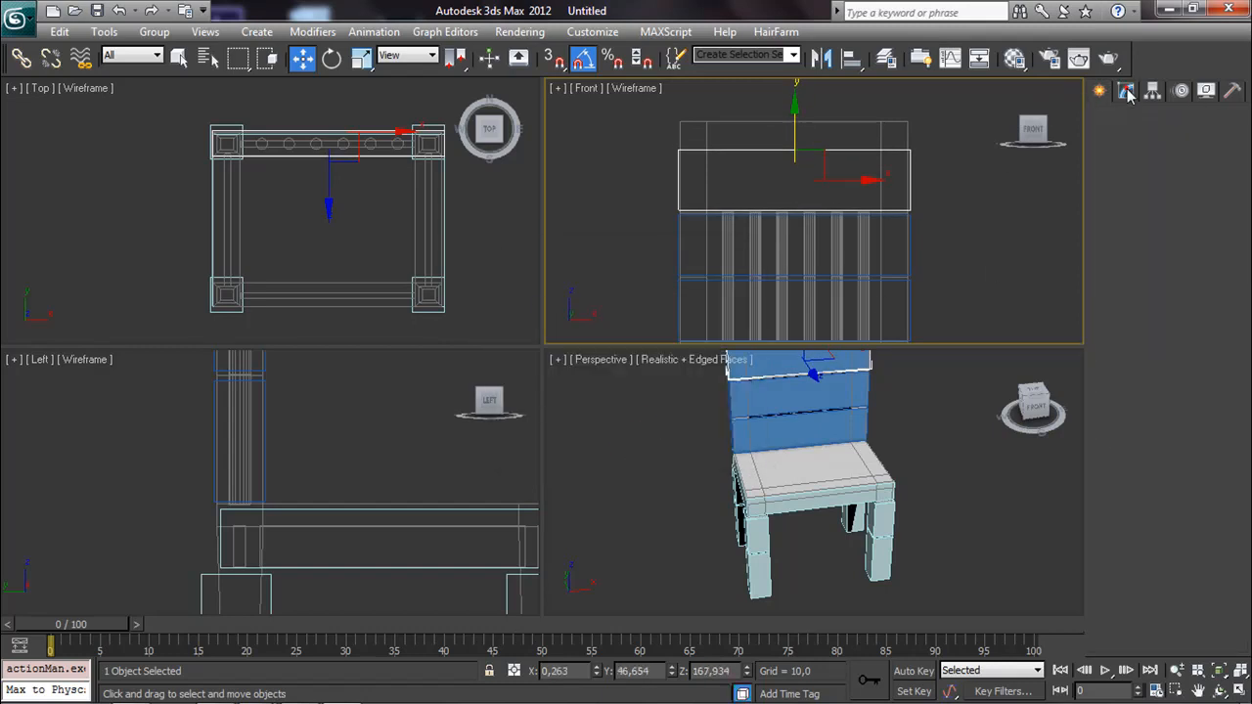
pyautogui.moveTo(1223, 398); pyautogui.dragTo(1220, 313)
pyautogui.rightClick(1222, 372)
pyautogui.click(1222, 378)
pyautogui.rightClick(1221, 362)
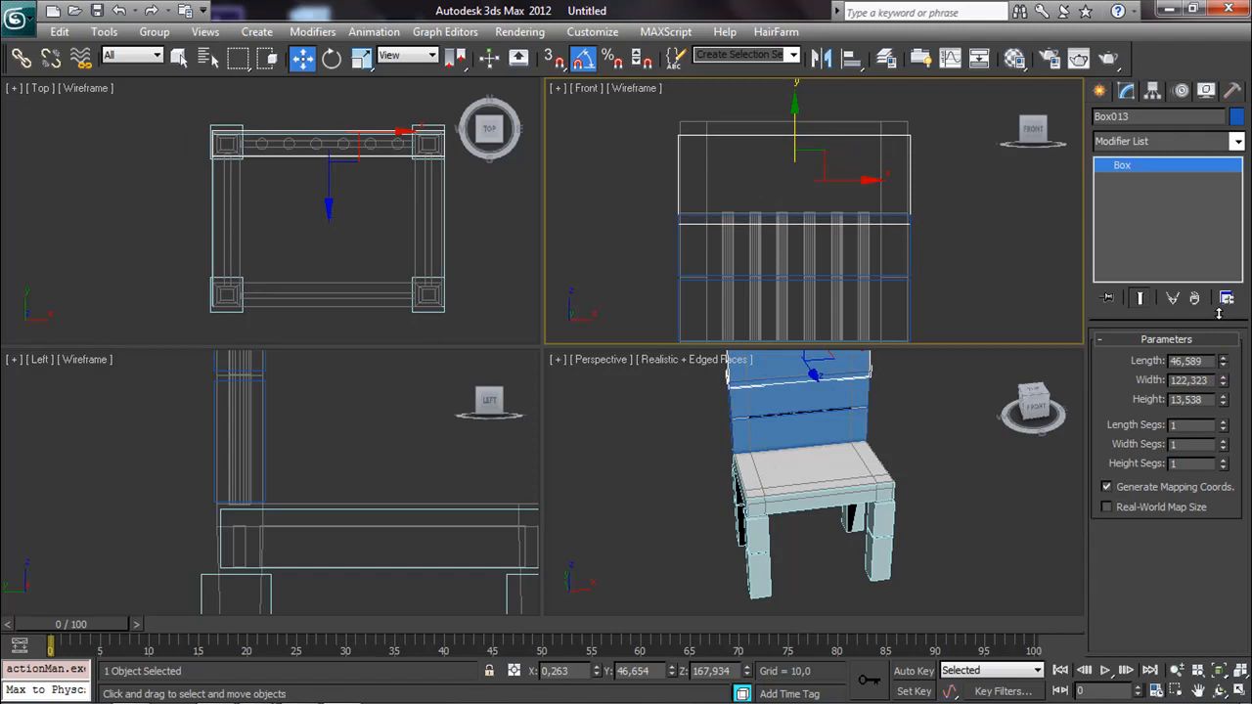
# Step: Move the top backrest box up to about Z 176.1 so it covers the chair's top rail
pyautogui.moveTo(799, 120); pyautogui.dragTo(798, 106)
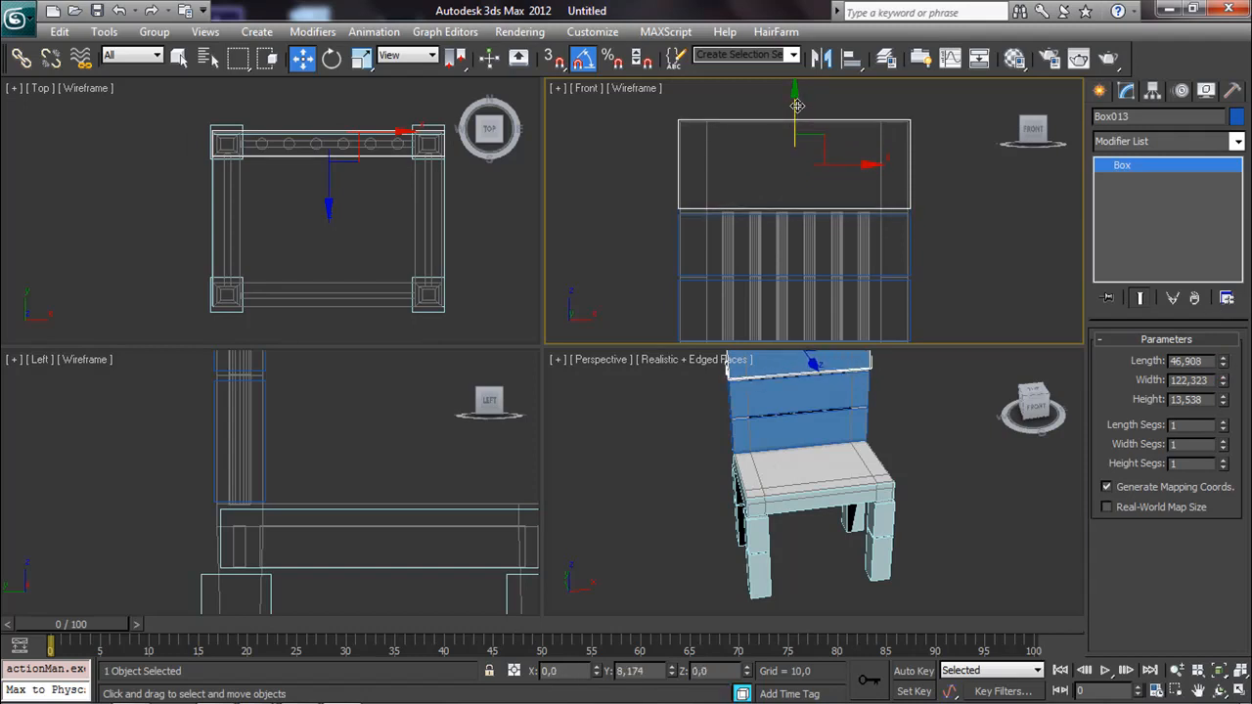
pyautogui.click(735, 200)
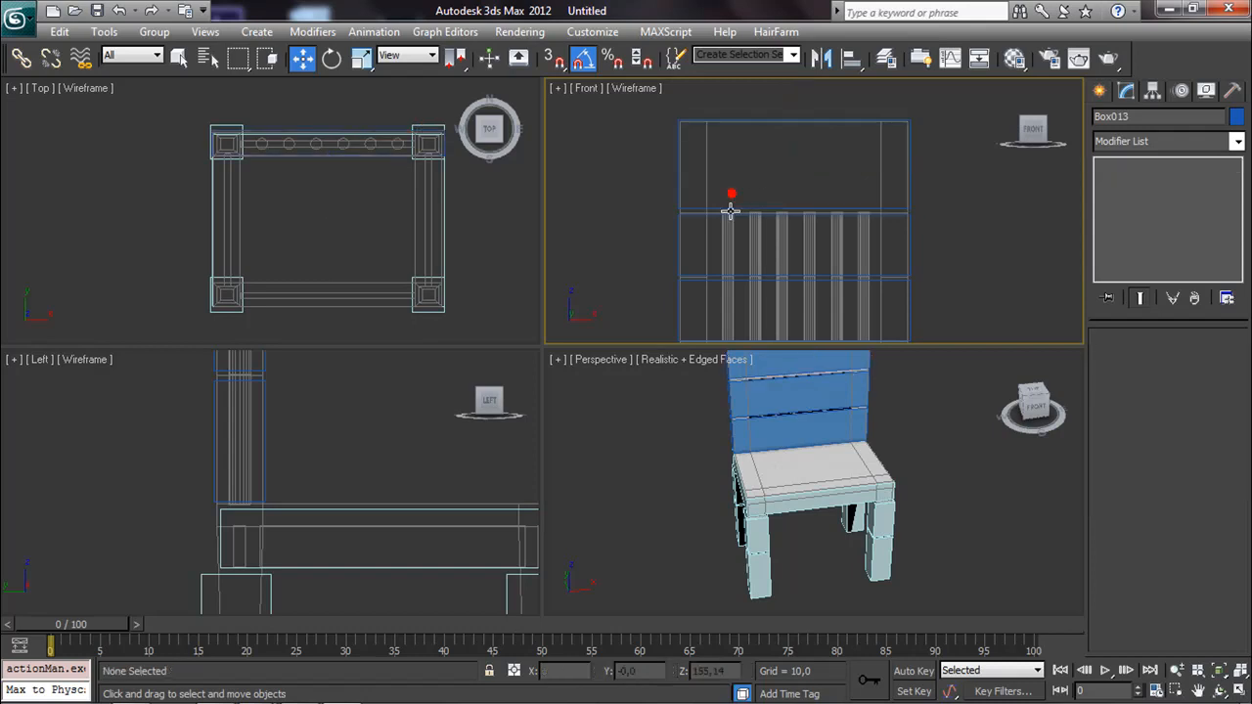
pyautogui.click(793, 207)
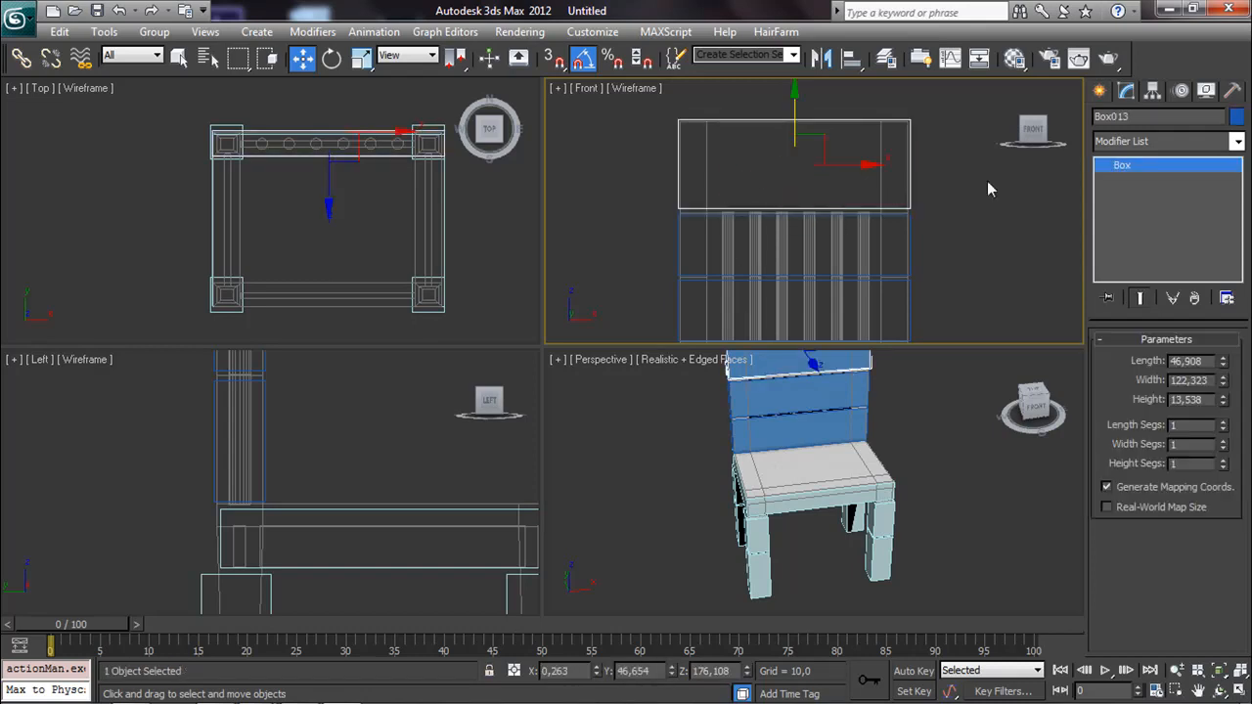
# Step: Move only the top backrest box's pivot down to its bottom edge, at about Z 152.7
pyautogui.click(1152, 89)
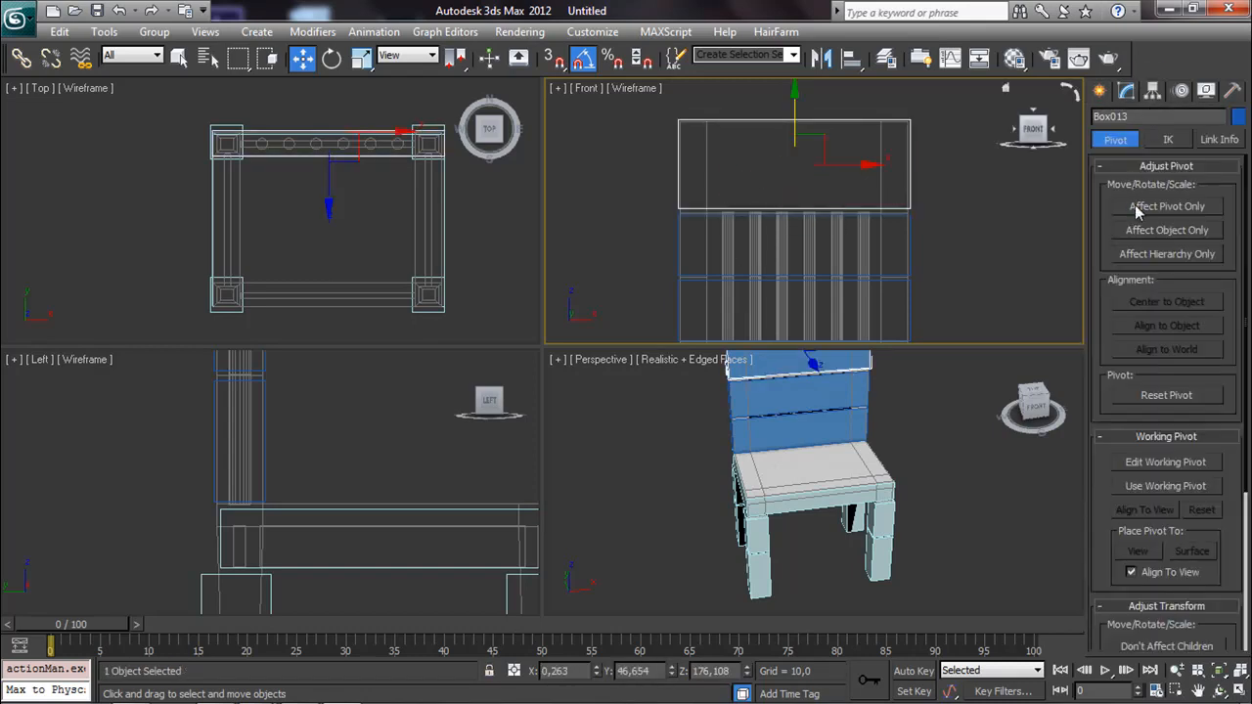
pyautogui.click(1136, 211)
pyautogui.scroll(3, 791, 204)
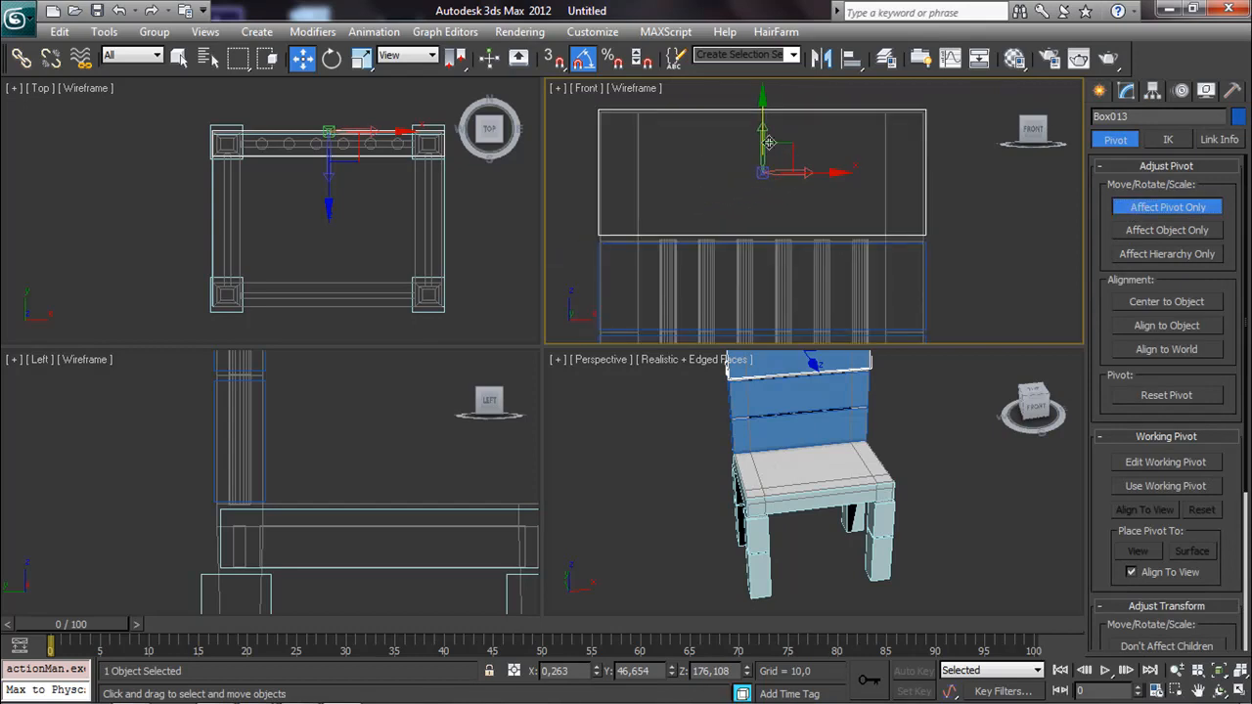
pyautogui.moveTo(762, 126); pyautogui.dragTo(762, 184)
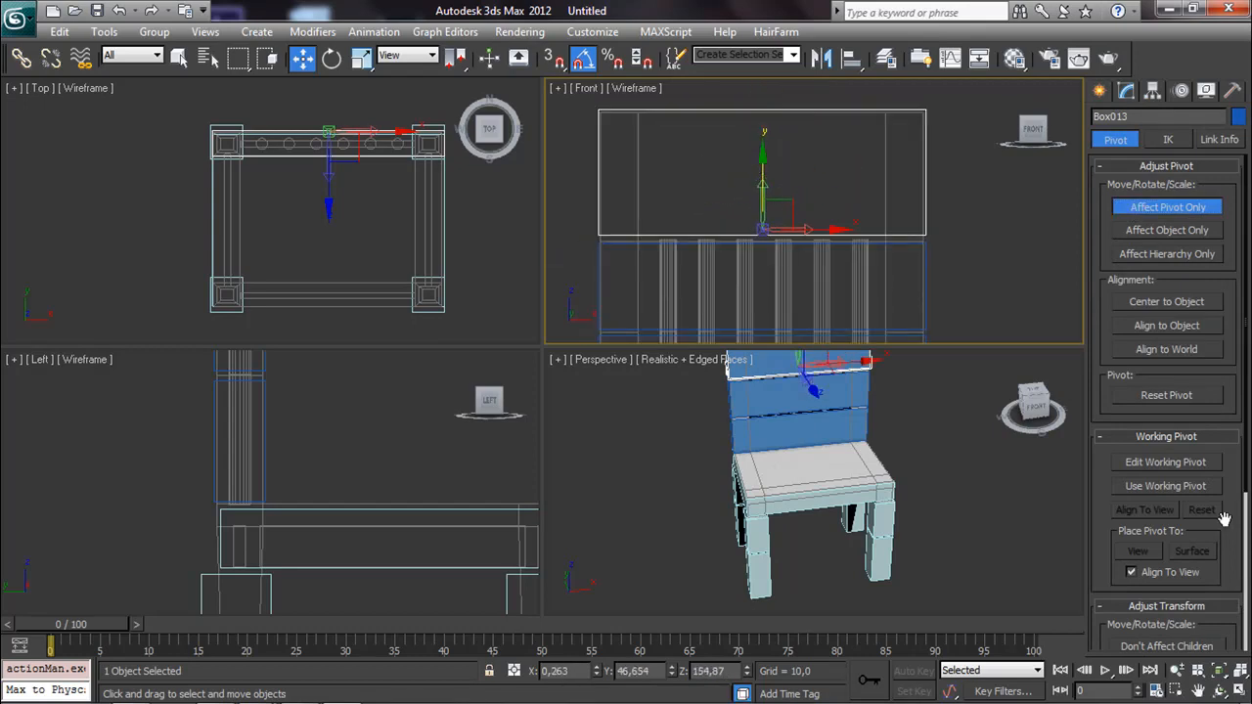
pyautogui.click(1239, 672)
pyautogui.moveTo(574, 372); pyautogui.dragTo(885, 288, button='middle')
pyautogui.scroll(3, 724, 289)
pyautogui.moveTo(672, 298); pyautogui.dragTo(344, 421, button='middle')
pyautogui.scroll(1, 574, 387)
pyautogui.moveTo(758, 353); pyautogui.dragTo(568, 346, button='middle')
pyautogui.moveTo(724, 275); pyautogui.dragTo(710, 313)
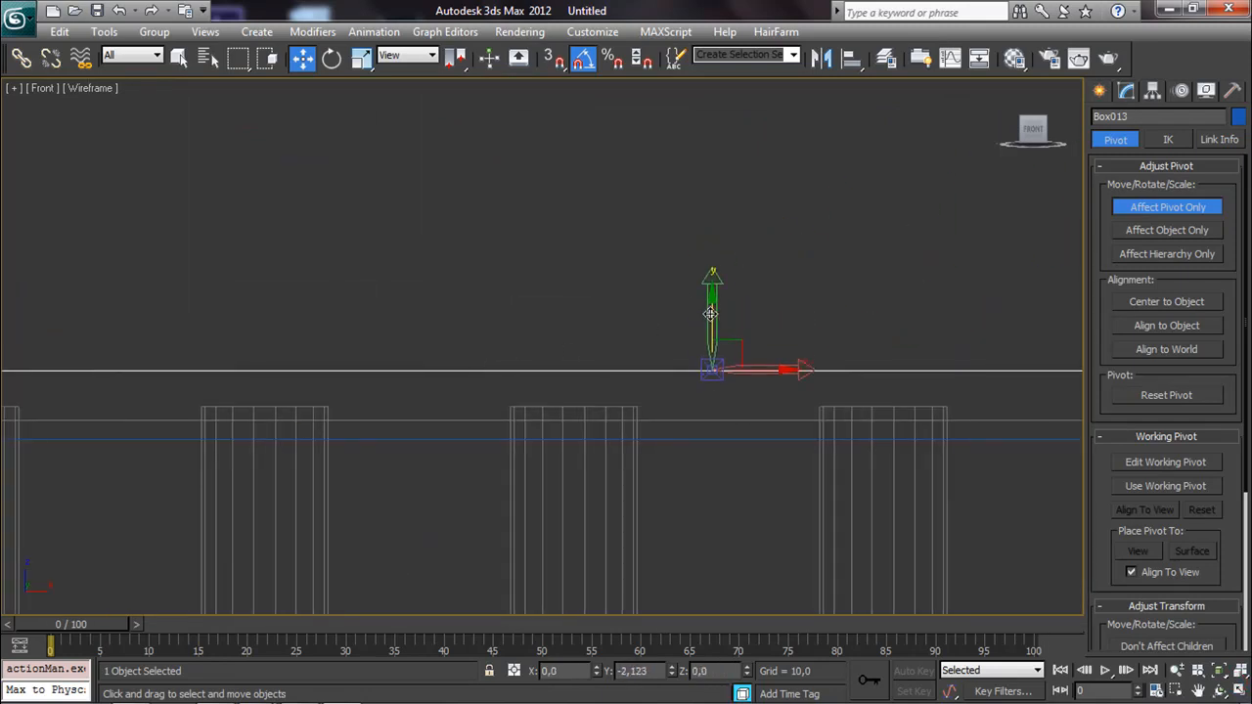
# Step: Move the middle backrest box's pivot down to its bottom edge, at about Z 117.6
pyautogui.moveTo(697, 434); pyautogui.dragTo(680, 271, button='middle')
pyautogui.click(680, 278)
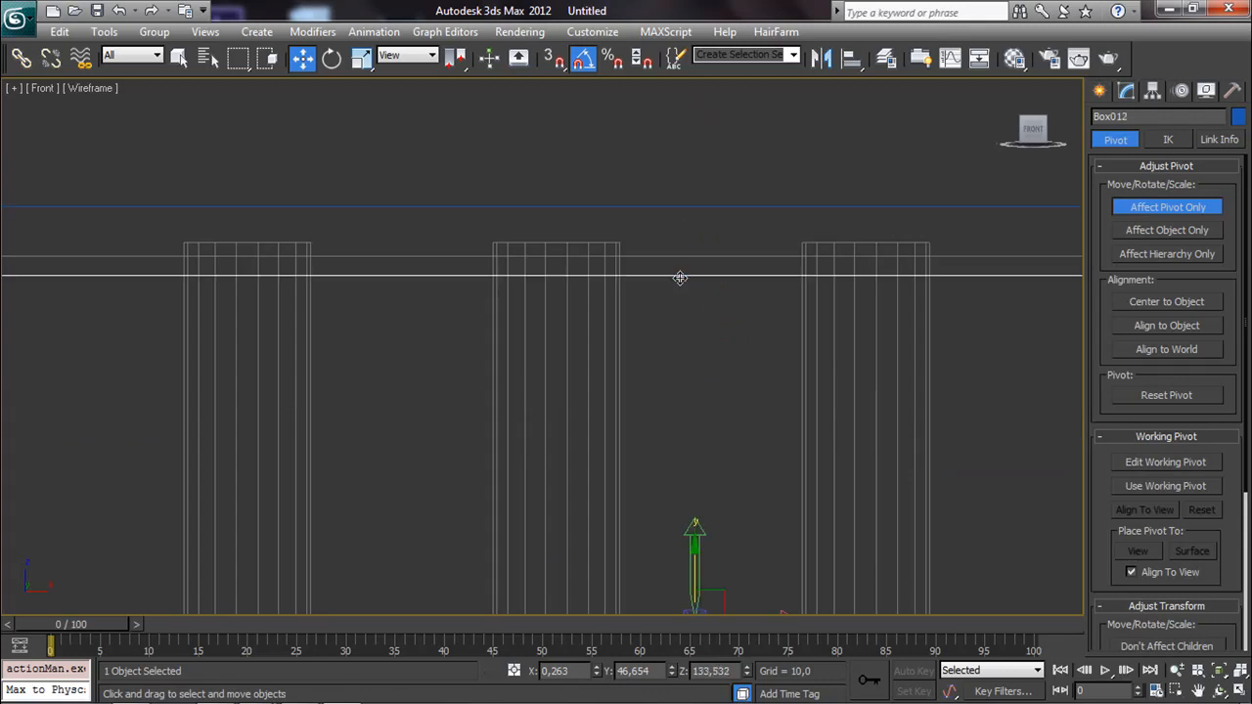
pyautogui.scroll(-3, 717, 349)
pyautogui.moveTo(718, 313); pyautogui.dragTo(605, 186, button='middle')
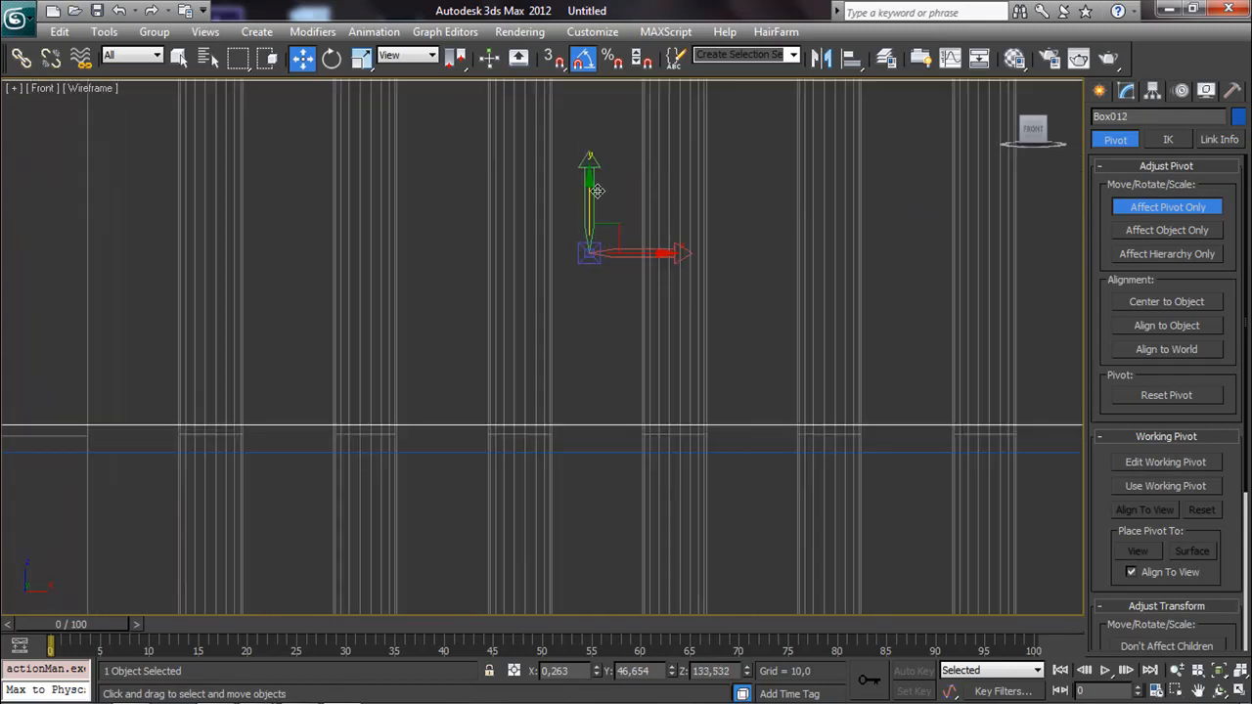
pyautogui.moveTo(588, 198); pyautogui.dragTo(582, 367)
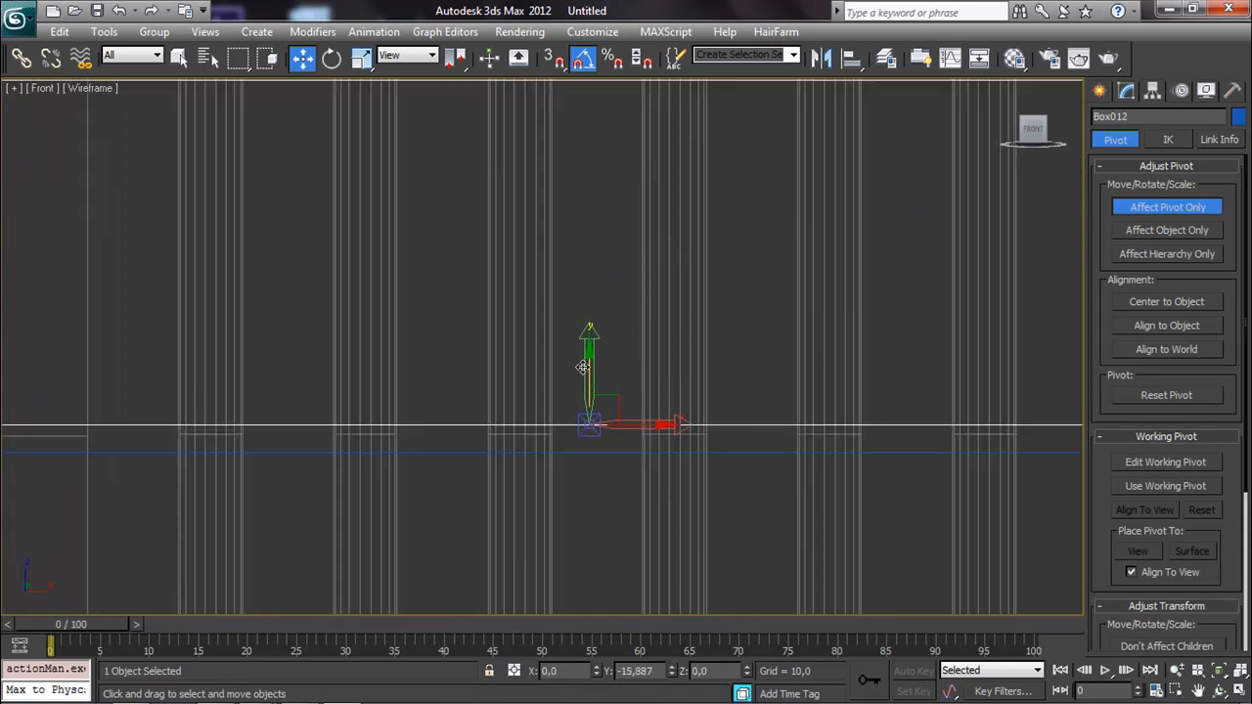
# Step: Move the lowest backrest box's pivot down to its bottom edge, at about Z 83.2, and end pivot editing
pyautogui.moveTo(600, 403); pyautogui.dragTo(626, 252, button='middle')
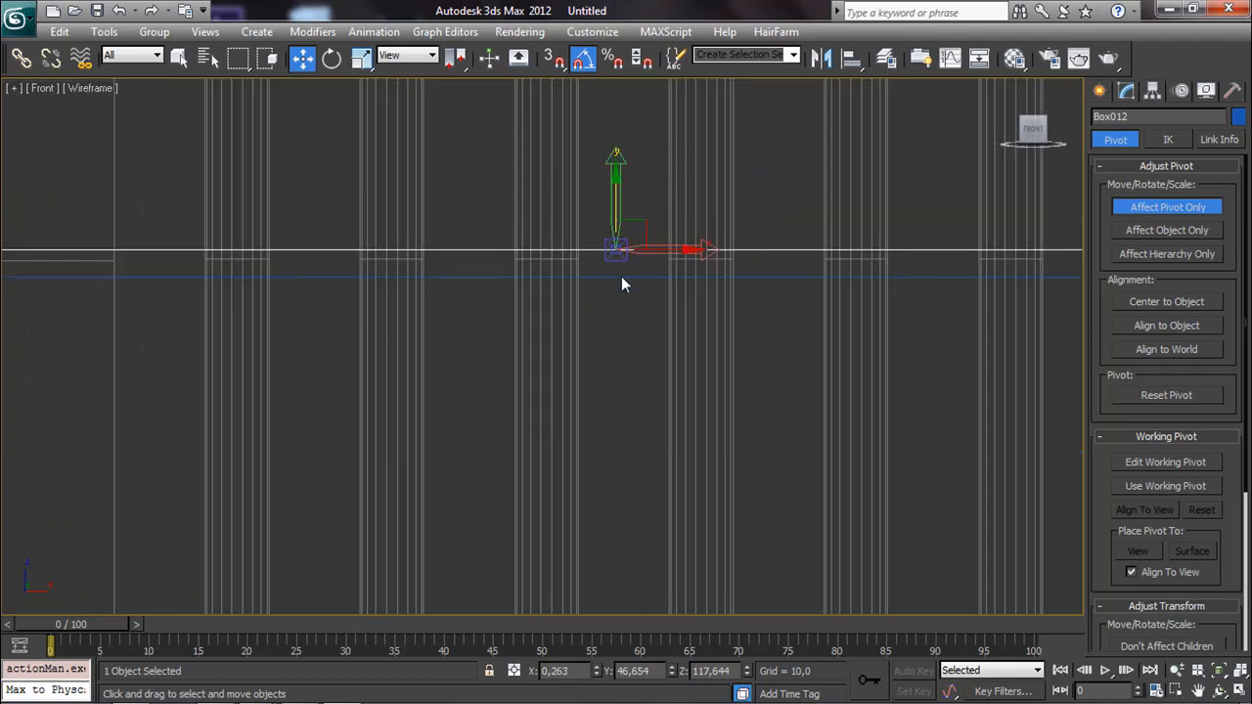
pyautogui.click(622, 279)
pyautogui.click(620, 280)
pyautogui.scroll(-2, 623, 338)
pyautogui.moveTo(623, 338); pyautogui.dragTo(623, 240, button='middle')
pyautogui.scroll(-2, 620, 258)
pyautogui.moveTo(589, 308); pyautogui.dragTo(616, 235, button='middle')
pyautogui.scroll(2, 619, 235)
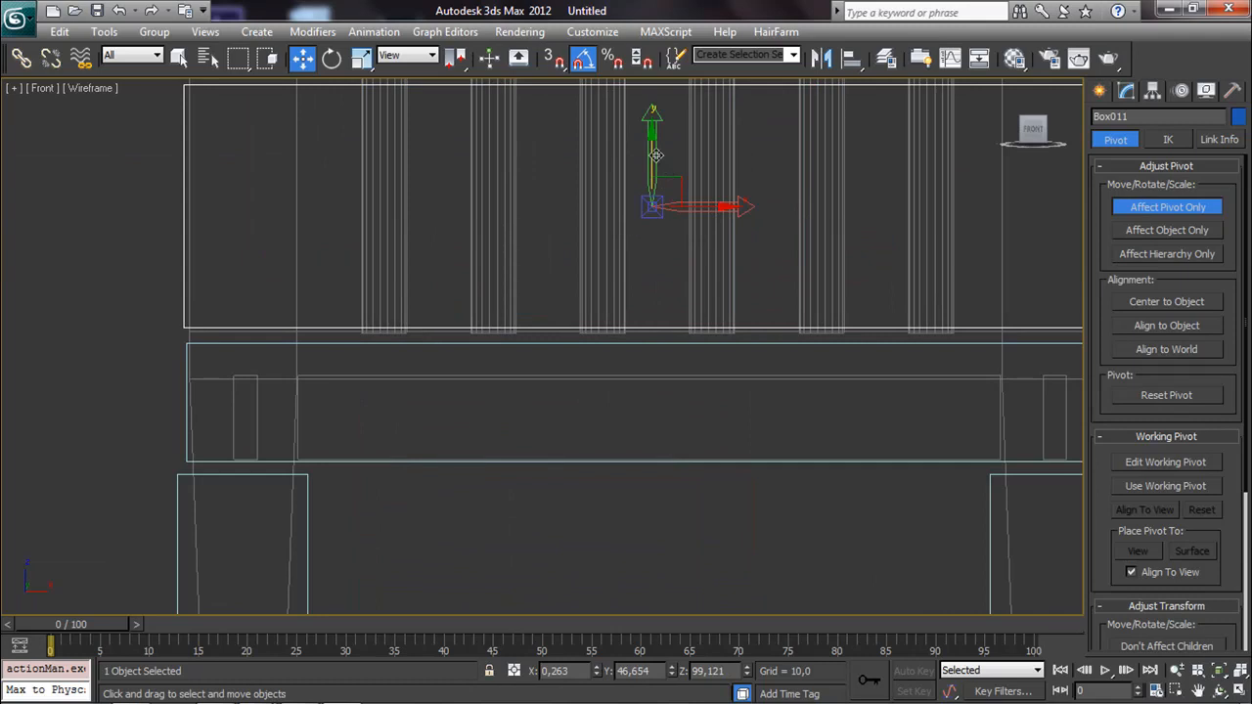
pyautogui.moveTo(654, 158); pyautogui.dragTo(642, 274)
pyautogui.press(']')
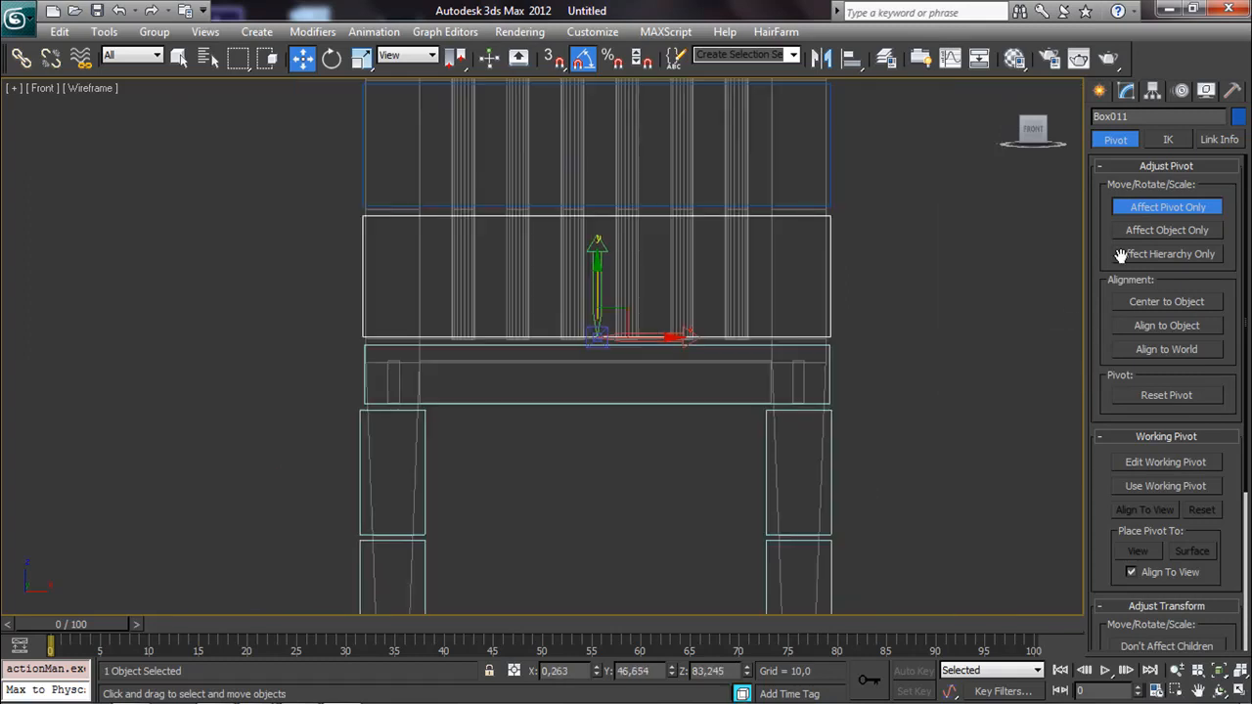
pyautogui.click(1149, 207)
# Step: Select the upper backrest boxes in turn to check where their pivots sit
pyautogui.click(972, 238)
pyautogui.click(825, 209)
pyautogui.moveTo(673, 99); pyautogui.dragTo(672, 239, button='middle')
pyautogui.click(681, 213)
# Step: Hide the CHAIR layer so that only the fitted boxes are displayed
pyautogui.scroll(-3, 608, 373)
pyautogui.scroll(-3, 623, 346)
pyautogui.moveTo(623, 346); pyautogui.dragTo(963, 402, button='middle')
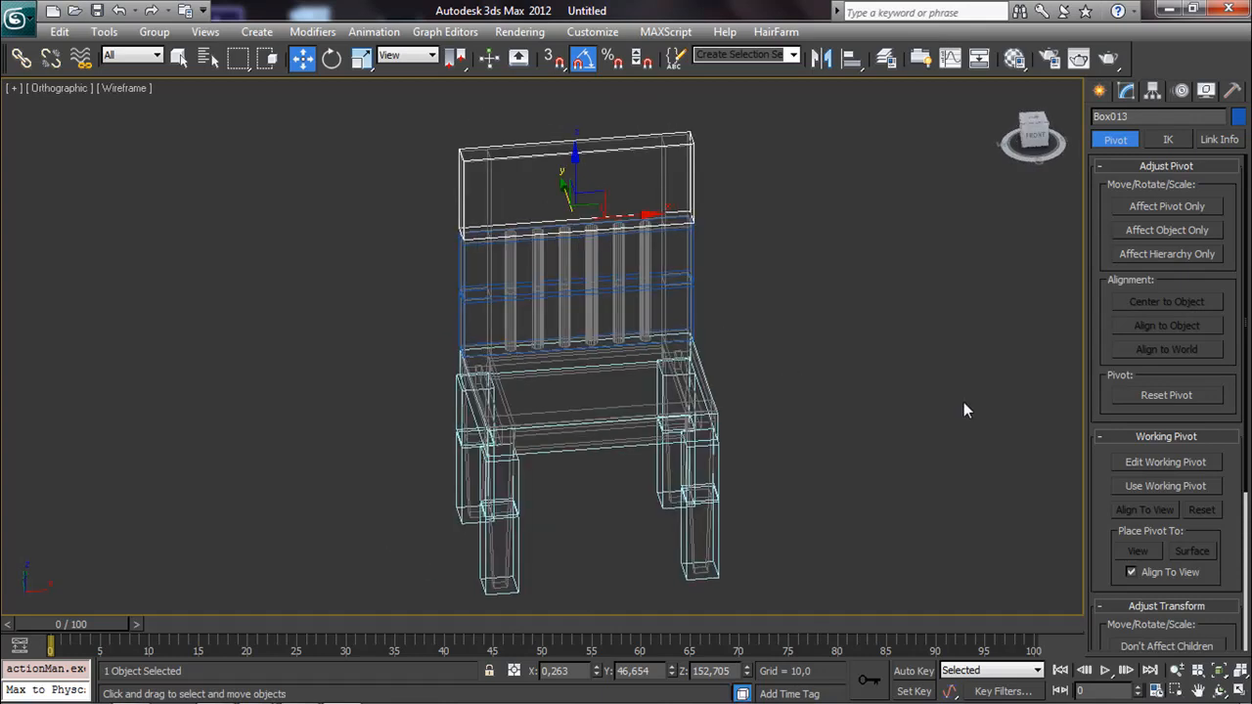
pyautogui.keyDown('alt'); pyautogui.moveTo(799, 412); pyautogui.dragTo(797, 450, button='middle'); pyautogui.keyUp('alt')
pyautogui.click(885, 58)
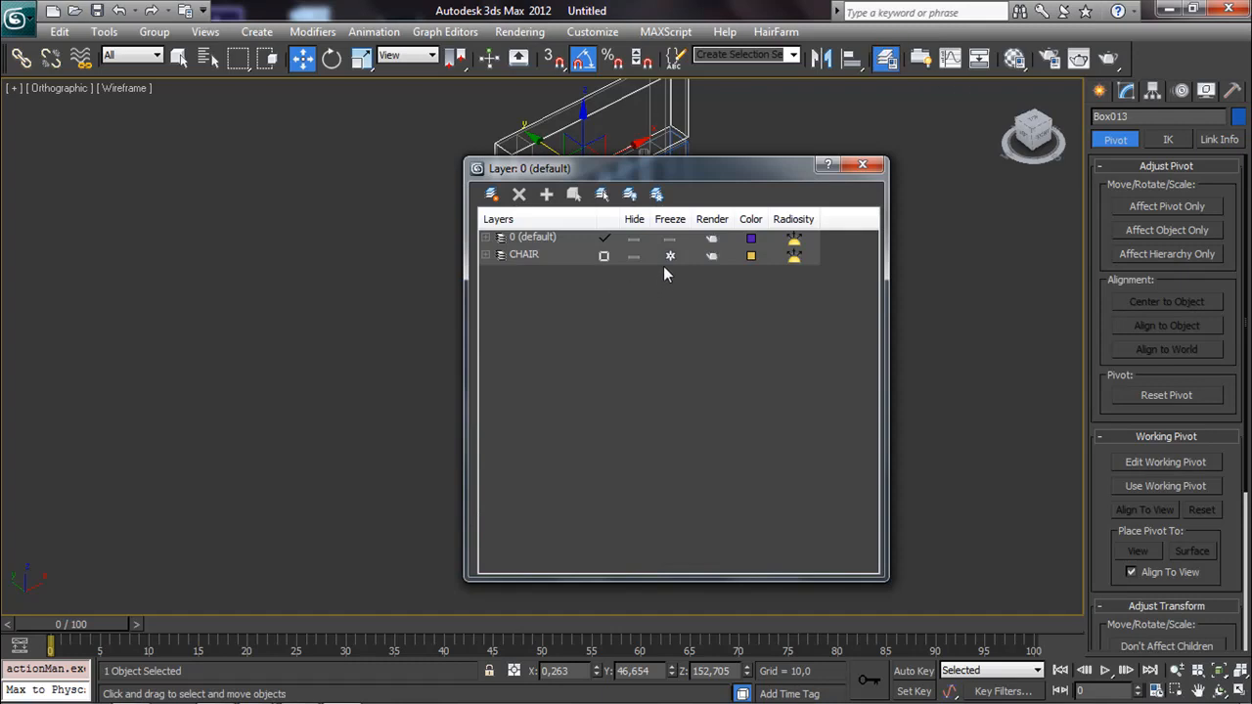
pyautogui.click(634, 255)
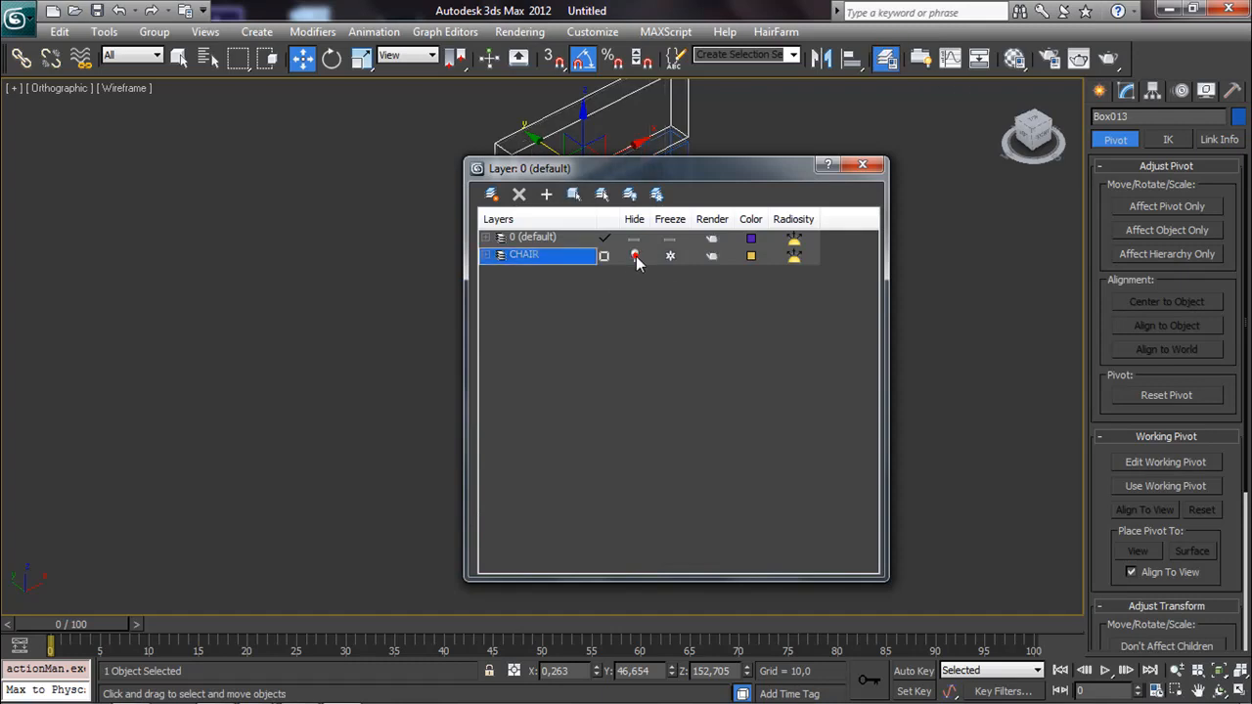
pyautogui.click(862, 164)
pyautogui.moveTo(603, 277); pyautogui.dragTo(579, 327, button='middle')
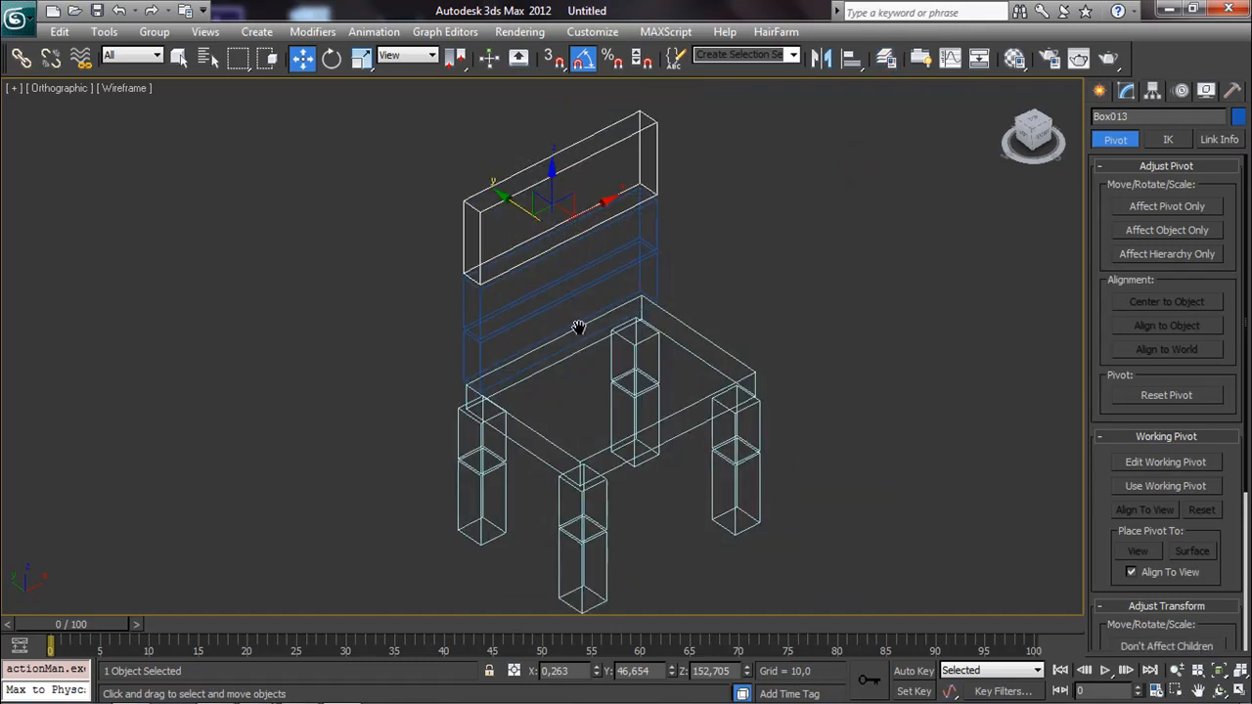
# Step: Display the boxes shaded in a perspective view with the chair seen from the front
pyautogui.press('F3')
pyautogui.moveTo(715, 437)
pyautogui.keyDown('alt'); pyautogui.mouseDown(button='middle')
pyautogui.moveTo(813, 397)
pyautogui.moveTo(771, 367)
pyautogui.moveTo(474, 392)
pyautogui.moveTo(773, 380)
pyautogui.moveTo(830, 330)
pyautogui.moveTo(811, 274)
pyautogui.moveTo(710, 282)
pyautogui.moveTo(528, 365)
pyautogui.moveTo(657, 404)
pyautogui.moveTo(690, 396)
pyautogui.mouseUp(button='middle'); pyautogui.keyUp('alt')
pyautogui.press('p')
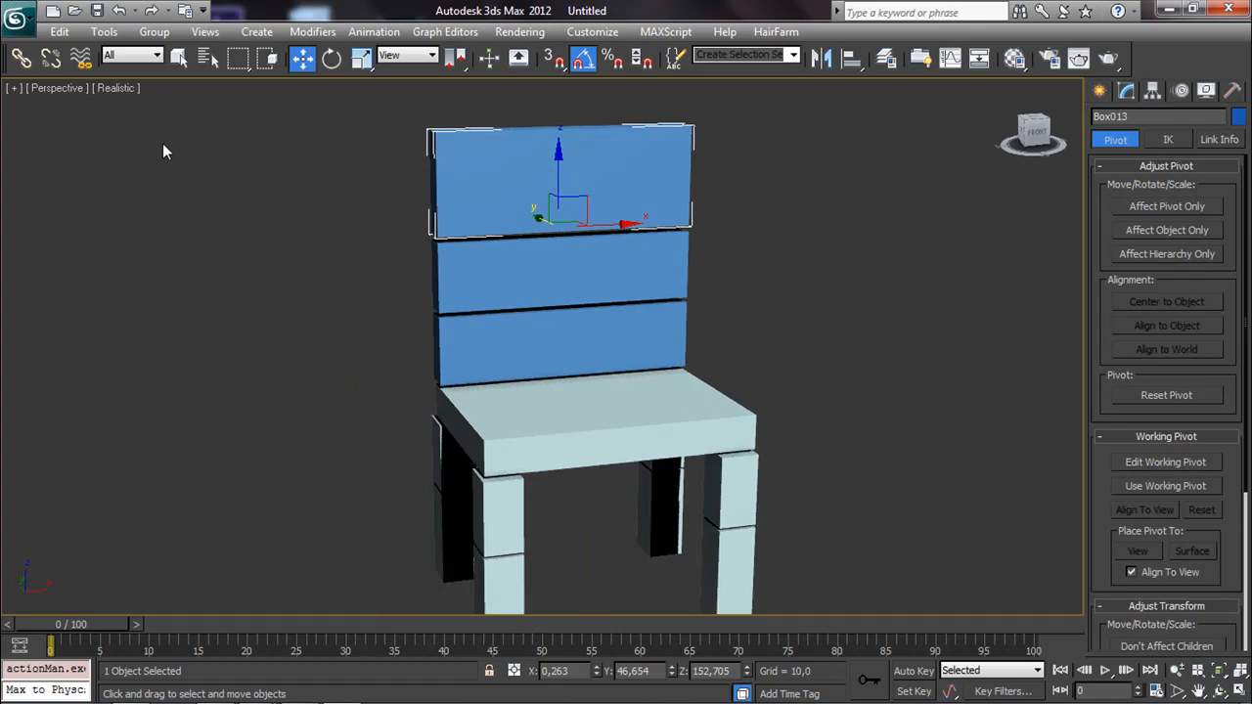
pyautogui.moveTo(644, 378); pyautogui.dragTo(577, 338, button='middle')
# Step: Link the backrest boxes to one another from top to bottom and the lowest one to the seat
pyautogui.click(21, 59)
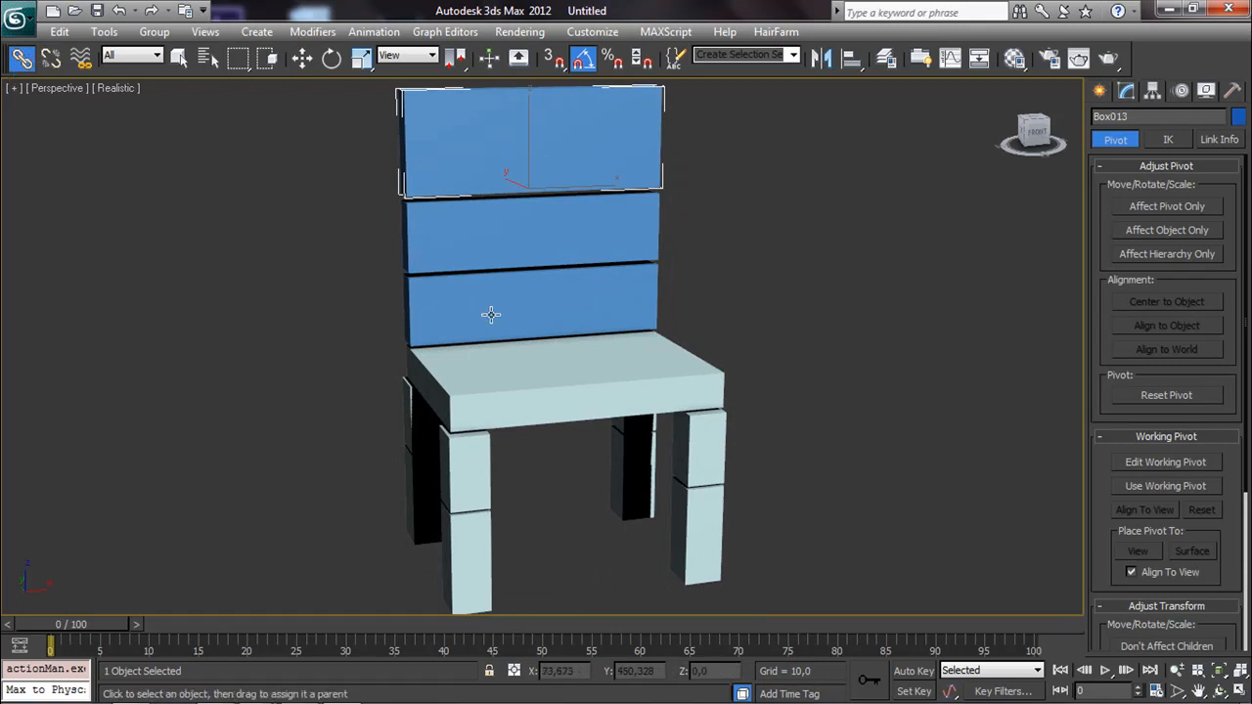
pyautogui.moveTo(497, 315); pyautogui.dragTo(522, 299)
pyautogui.moveTo(519, 149); pyautogui.dragTo(557, 369)
# Step: Link each front leg's lower box to its upper box and the upper boxes to the seat
pyautogui.moveTo(588, 345); pyautogui.dragTo(634, 262, button='middle')
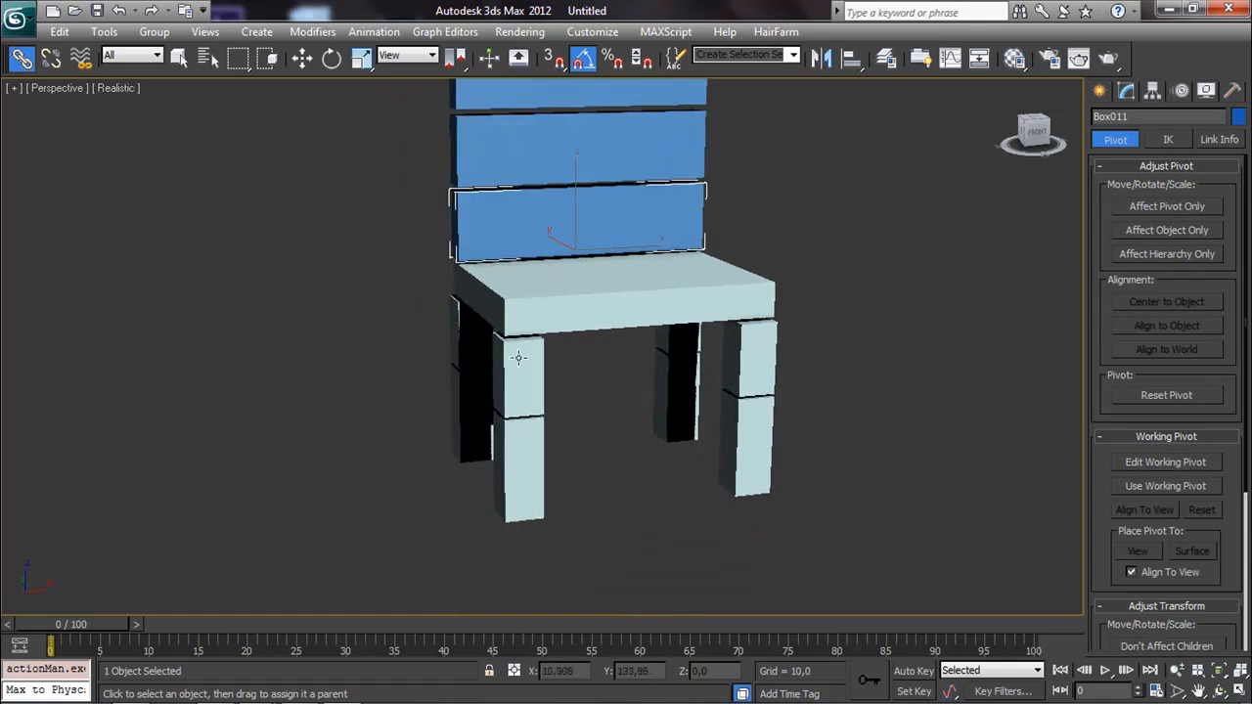
pyautogui.moveTo(529, 482); pyautogui.dragTo(629, 317)
pyautogui.moveTo(745, 456); pyautogui.dragTo(748, 373)
# Step: Link each rear leg's lower box to its upper box, and both upper boxes to the seat
pyautogui.click(682, 396)
pyautogui.moveTo(682, 396); pyautogui.dragTo(685, 340)
pyautogui.moveTo(682, 338); pyautogui.dragTo(587, 329)
pyautogui.click(453, 431)
pyautogui.moveTo(454, 428); pyautogui.dragTo(455, 343)
pyautogui.moveTo(456, 343); pyautogui.dragTo(531, 315)
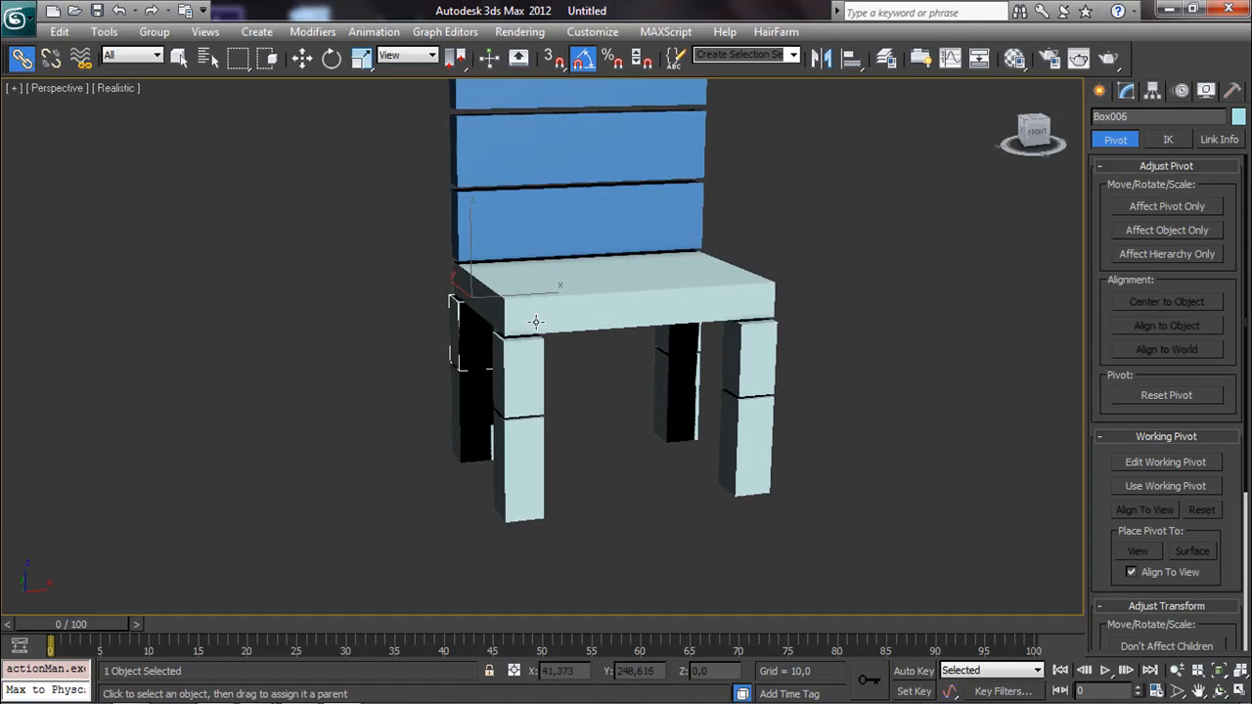
# Step: Select both boxes of one front leg for rotation and set the transform center to their own pivot points
pyautogui.scroll(-3, 531, 315)
pyautogui.moveTo(531, 315); pyautogui.dragTo(523, 363, button='middle')
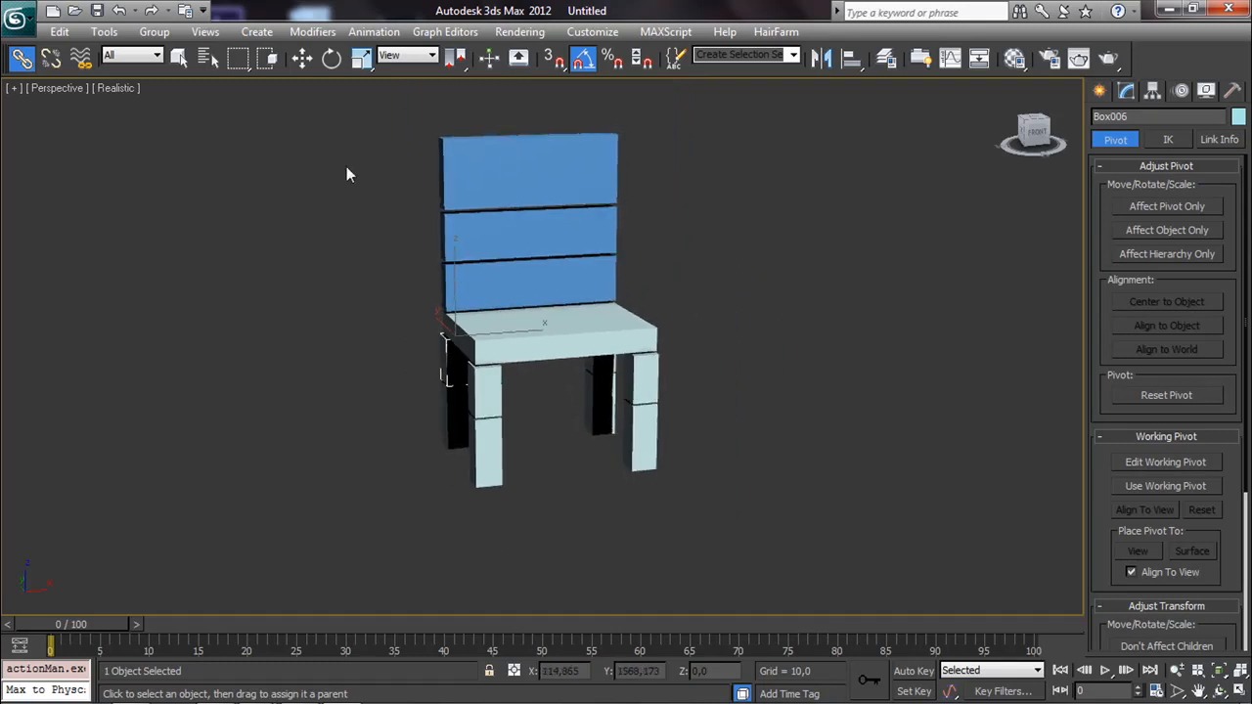
pyautogui.click(331, 58)
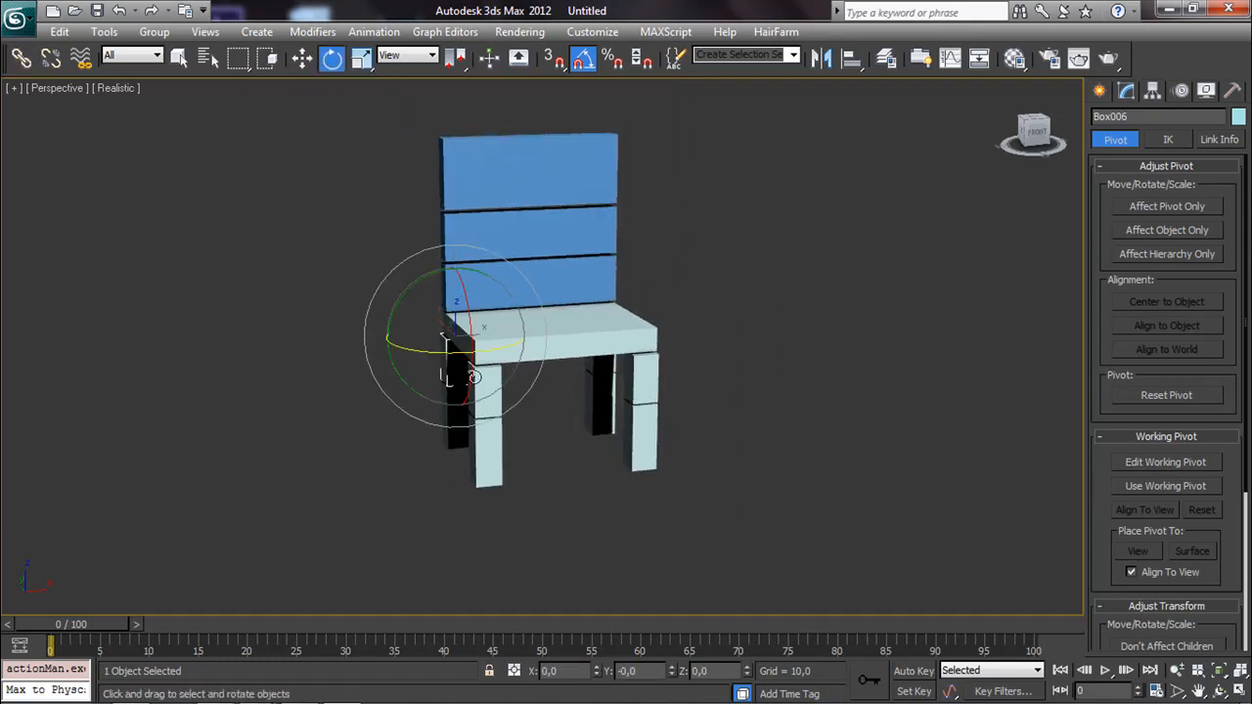
pyautogui.scroll(2, 492, 390)
pyautogui.moveTo(492, 389); pyautogui.dragTo(497, 342, button='middle')
pyautogui.keyDown('ctrl'); pyautogui.click(463, 333); pyautogui.keyUp('ctrl')
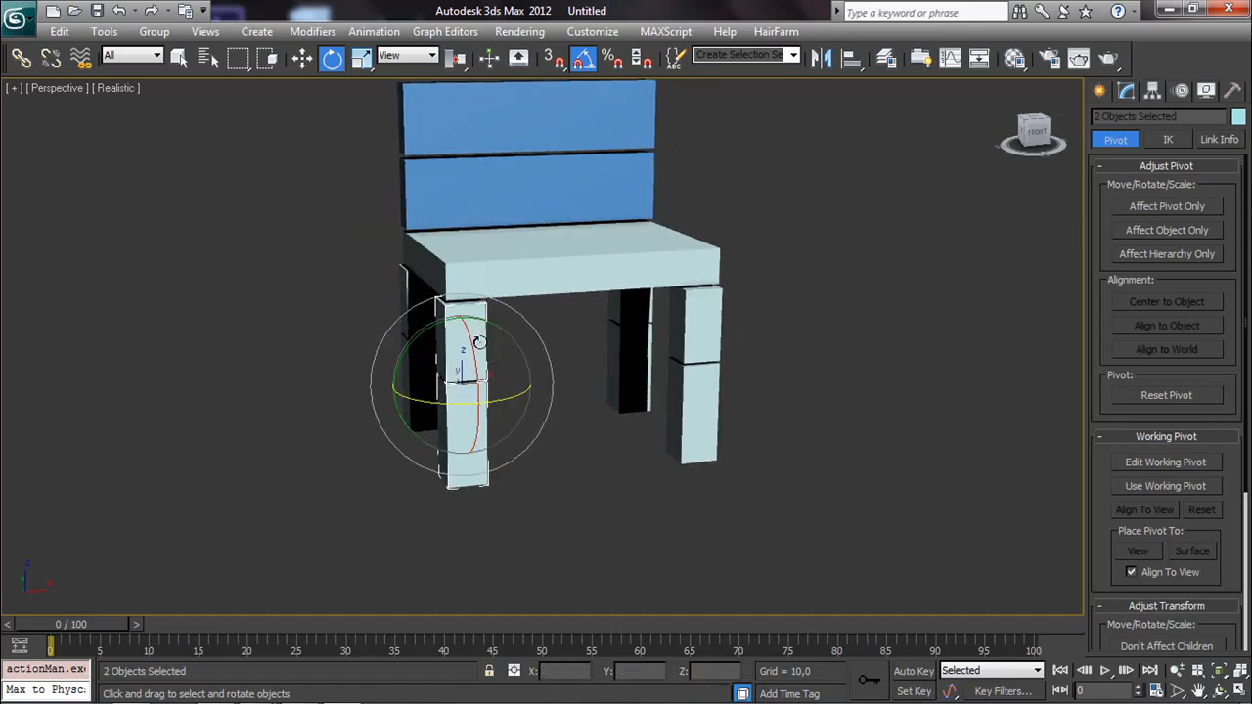
pyautogui.click(459, 61)
pyautogui.click(458, 86)
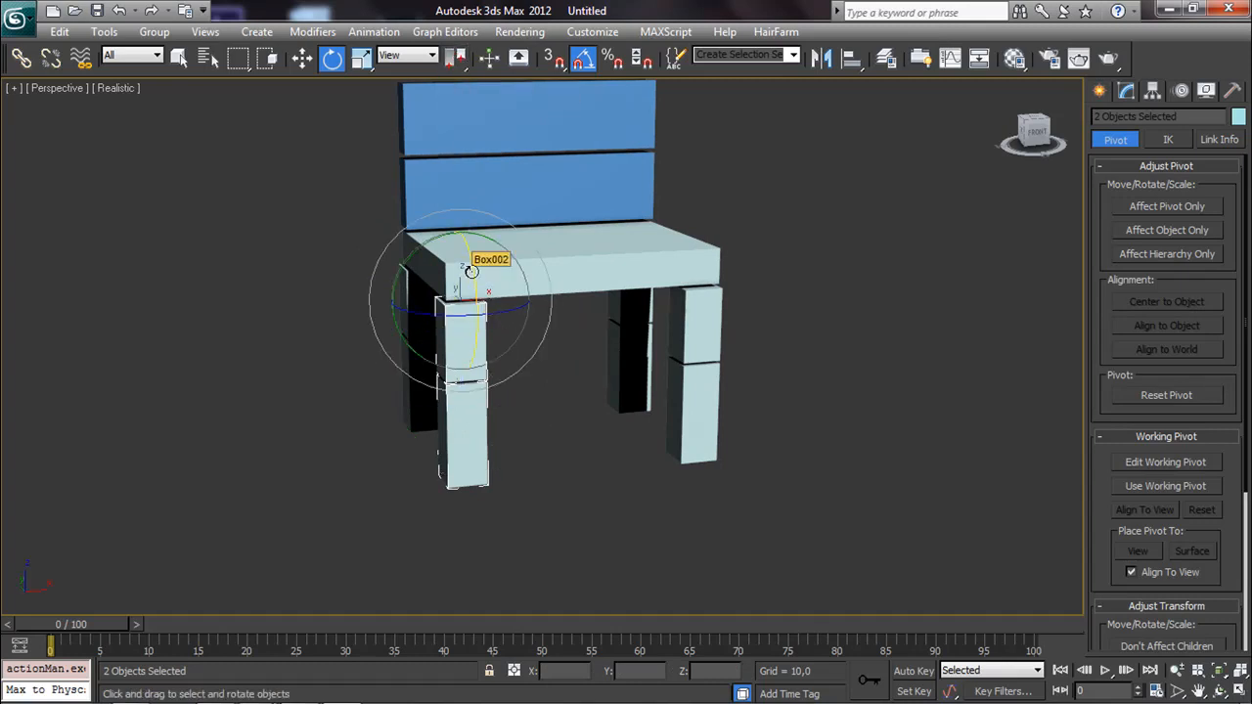
# Step: Test-rotate the upper and lower boxes of both front legs at their joints and cancel each rotation
pyautogui.moveTo(470, 273); pyautogui.dragTo(460, 322)
pyautogui.keyDown('alt'); pyautogui.moveTo(476, 338); pyautogui.dragTo(553, 311, button='middle'); pyautogui.keyUp('alt')
pyautogui.moveTo(528, 285); pyautogui.dragTo(517, 302)
pyautogui.click(587, 302)
pyautogui.keyDown('ctrl'); pyautogui.click(599, 295); pyautogui.keyUp('ctrl')
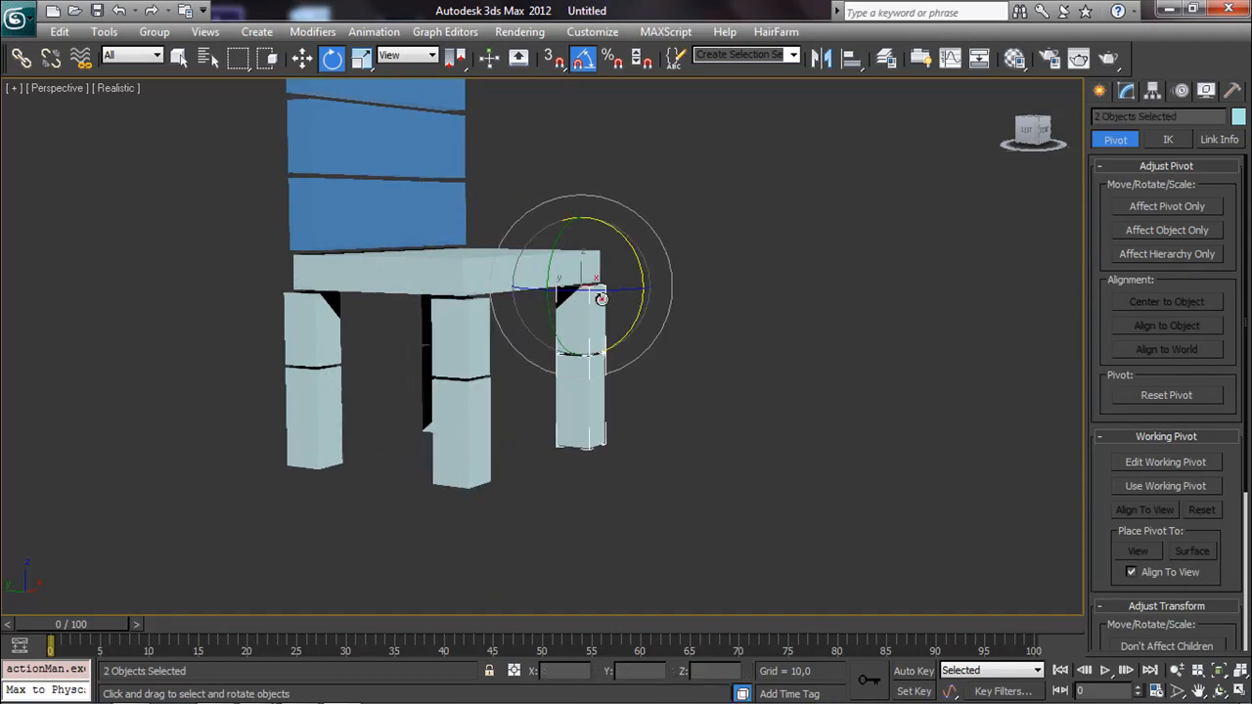
pyautogui.moveTo(635, 261)
pyautogui.mouseDown()
pyautogui.moveTo(637, 283)
pyautogui.moveTo(635, 253)
pyautogui.mouseUp()
# Step: Try bending both rear legs by rotating each leg's two boxes together, cancelling each rotation
pyautogui.click(321, 327)
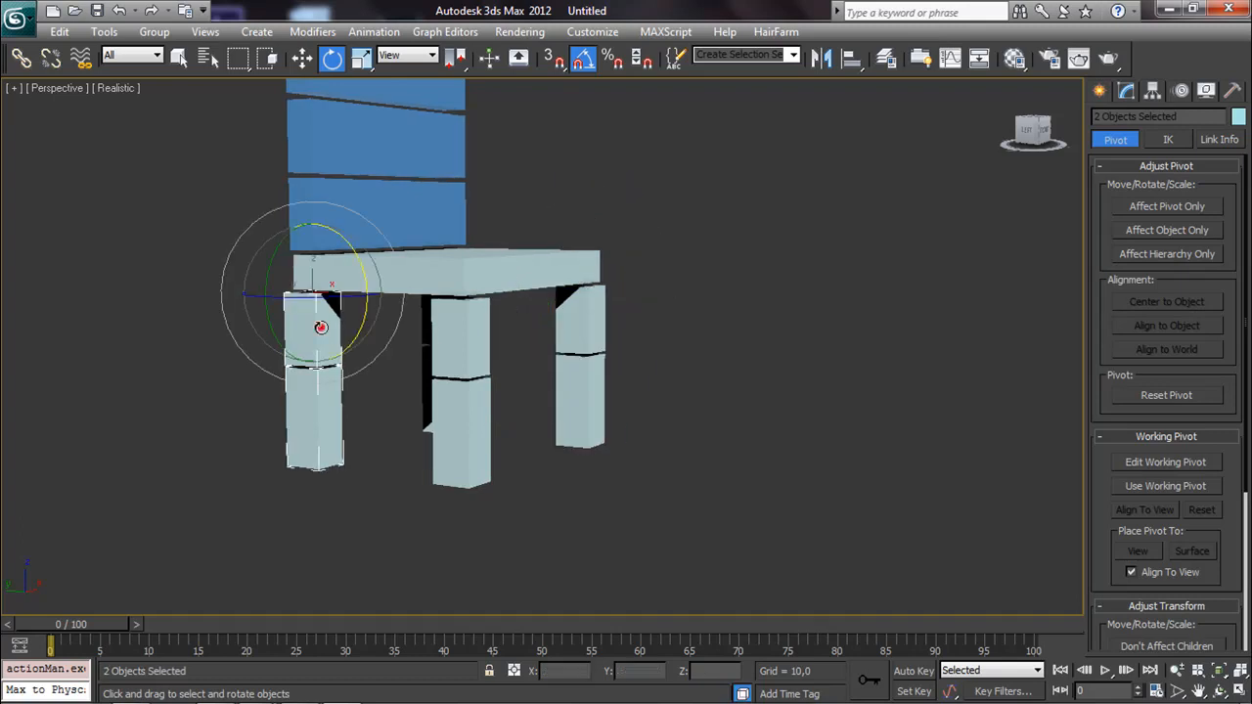
pyautogui.keyDown('ctrl'); pyautogui.click(322, 328); pyautogui.keyUp('ctrl')
pyautogui.moveTo(360, 280); pyautogui.dragTo(364, 322)
pyautogui.rightClick(363, 322)
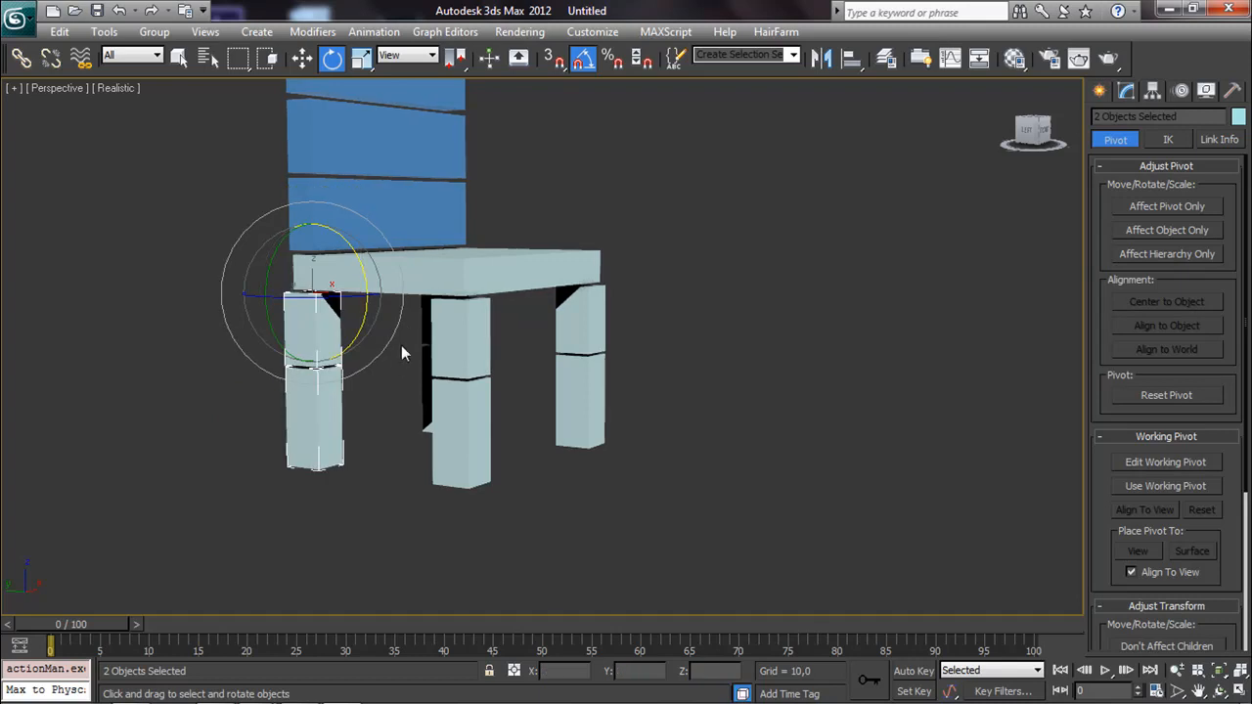
pyautogui.keyDown('alt'); pyautogui.moveTo(389, 353); pyautogui.dragTo(545, 366, button='middle'); pyautogui.keyUp('alt')
pyautogui.click(165, 311)
pyautogui.keyDown('ctrl'); pyautogui.click(165, 310); pyautogui.keyUp('ctrl')
pyautogui.moveTo(106, 249); pyautogui.dragTo(127, 230)
pyautogui.rightClick(127, 231)
# Step: Select the three backrest boxes and test-rotate them together, cancelling the bend
pyautogui.moveTo(249, 241); pyautogui.dragTo(340, 313, button='middle')
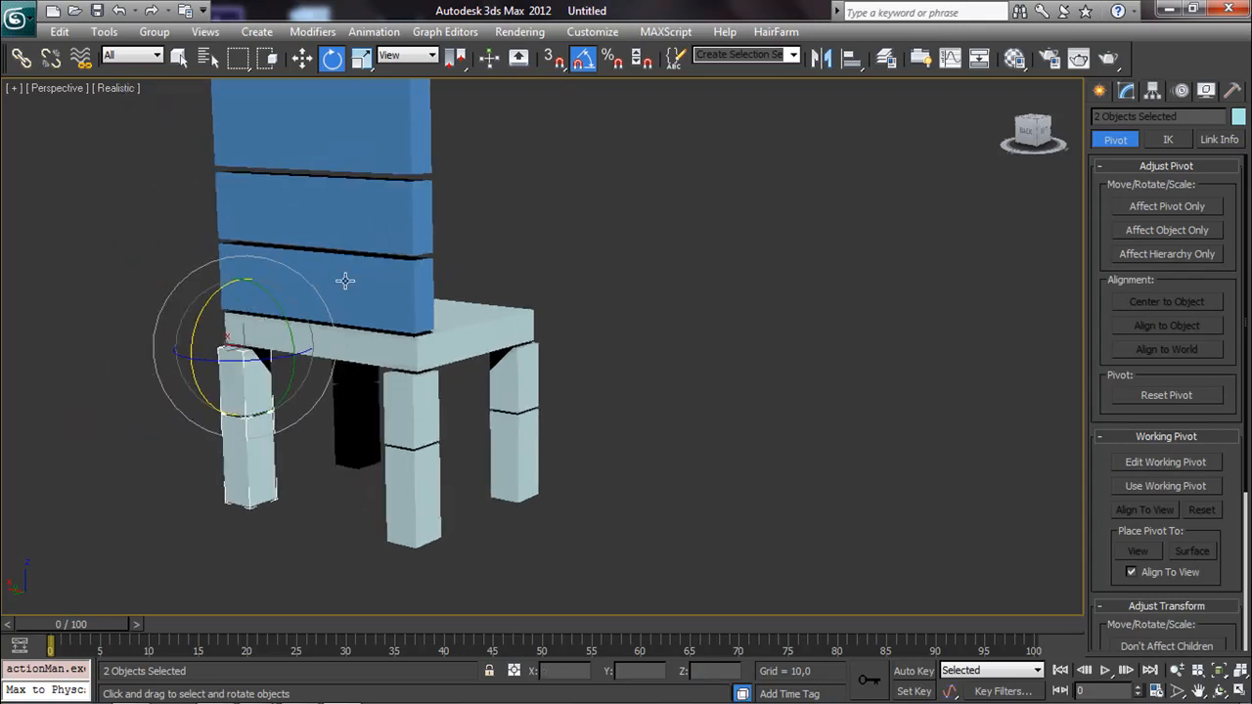
pyautogui.click(357, 133)
pyautogui.doubleClick(358, 283)
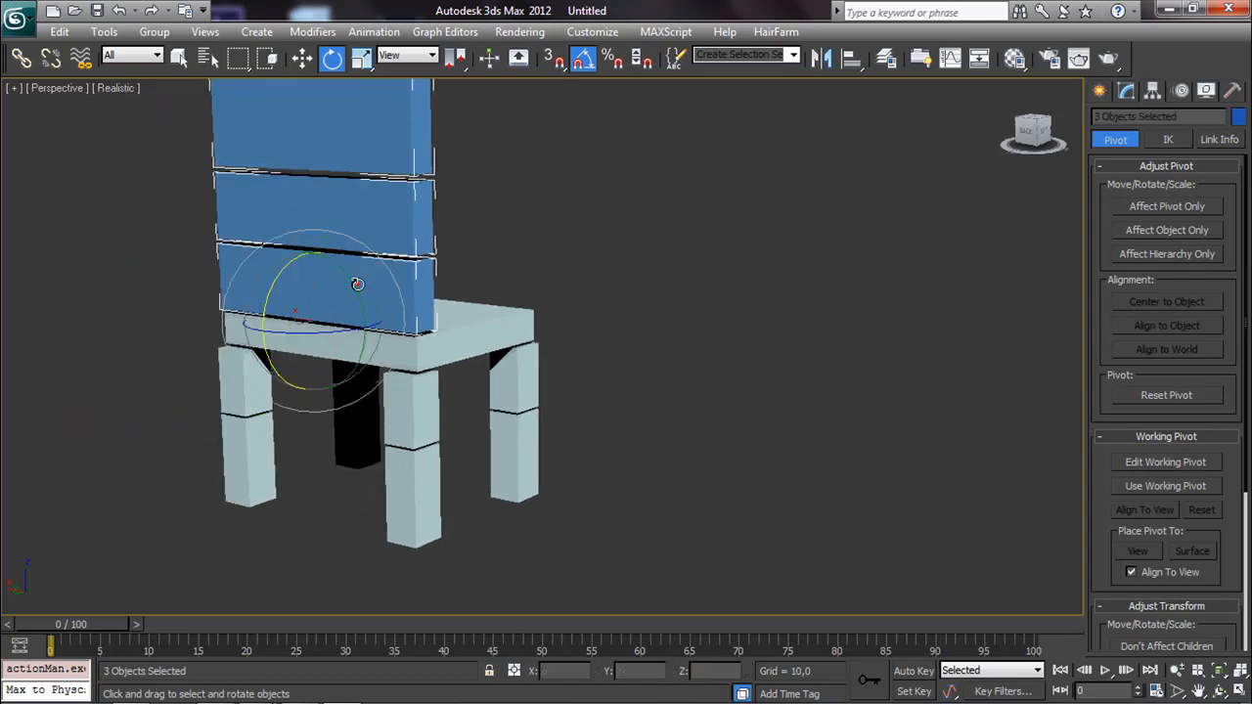
pyautogui.moveTo(266, 282)
pyautogui.mouseDown()
pyautogui.moveTo(264, 307)
pyautogui.moveTo(282, 257)
pyautogui.moveTo(286, 273)
pyautogui.moveTo(257, 309)
pyautogui.moveTo(268, 289)
pyautogui.mouseUp()
pyautogui.rightClick(264, 306)
pyautogui.rightClick(268, 290)
# Step: Test-move the seat box to check that the linked legs and backrest follow, and cancel the move
pyautogui.click(447, 342)
pyautogui.click(302, 58)
pyautogui.keyDown('alt'); pyautogui.moveTo(572, 342); pyautogui.dragTo(399, 330, button='middle'); pyautogui.keyUp('alt')
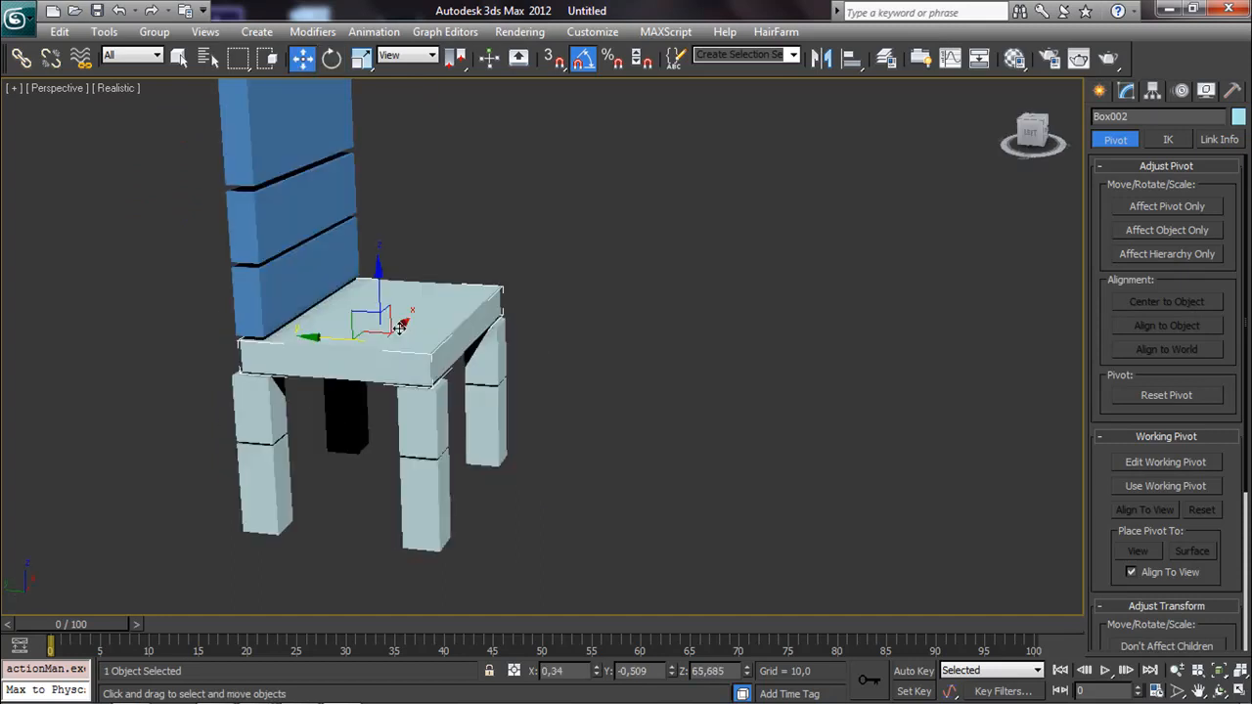
pyautogui.moveTo(372, 332); pyautogui.dragTo(439, 308)
pyautogui.rightClick(438, 308)
# Step: Draw a rectangle spline slightly larger than the chair around its footprint in the Top view and enable it in the viewport
pyautogui.press('t')
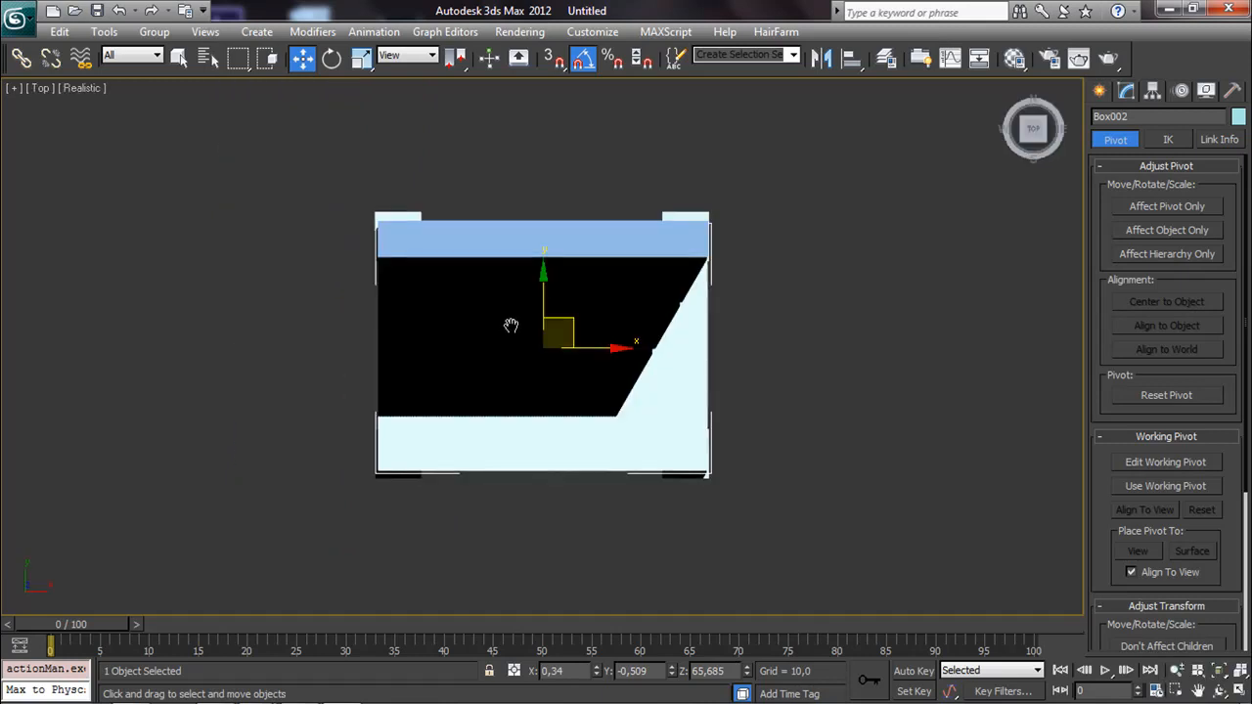
pyautogui.click(1101, 90)
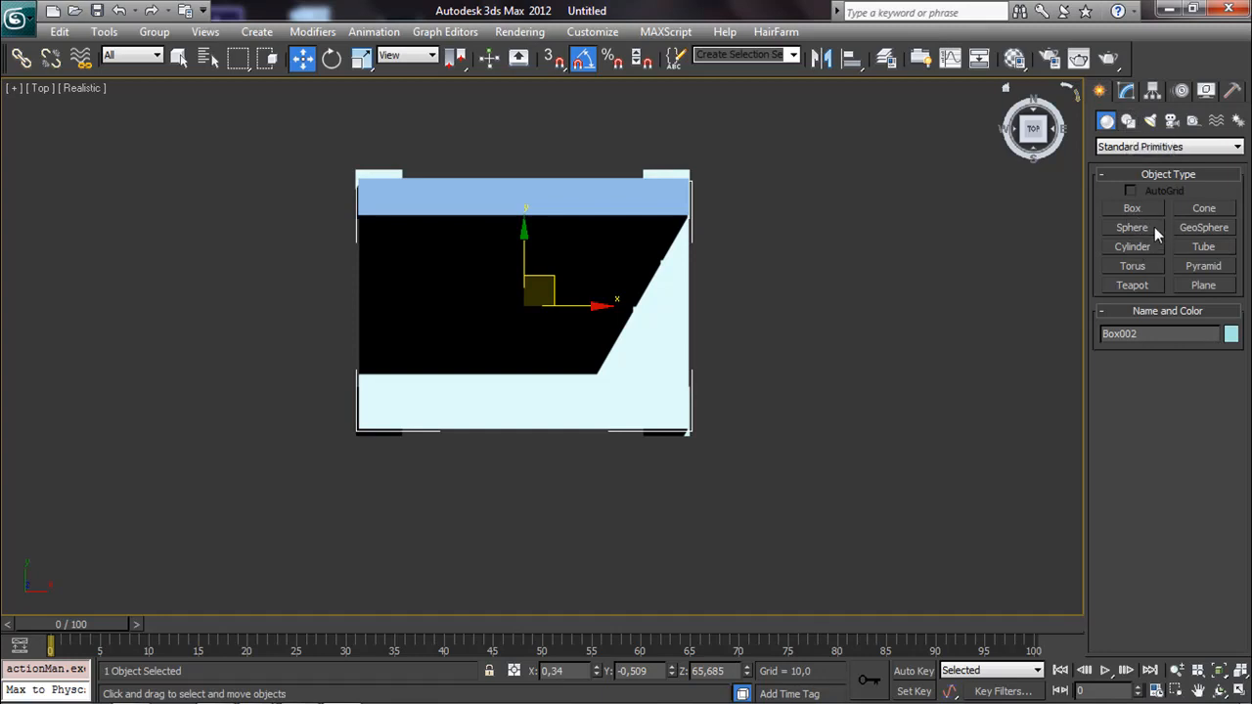
pyautogui.click(1129, 121)
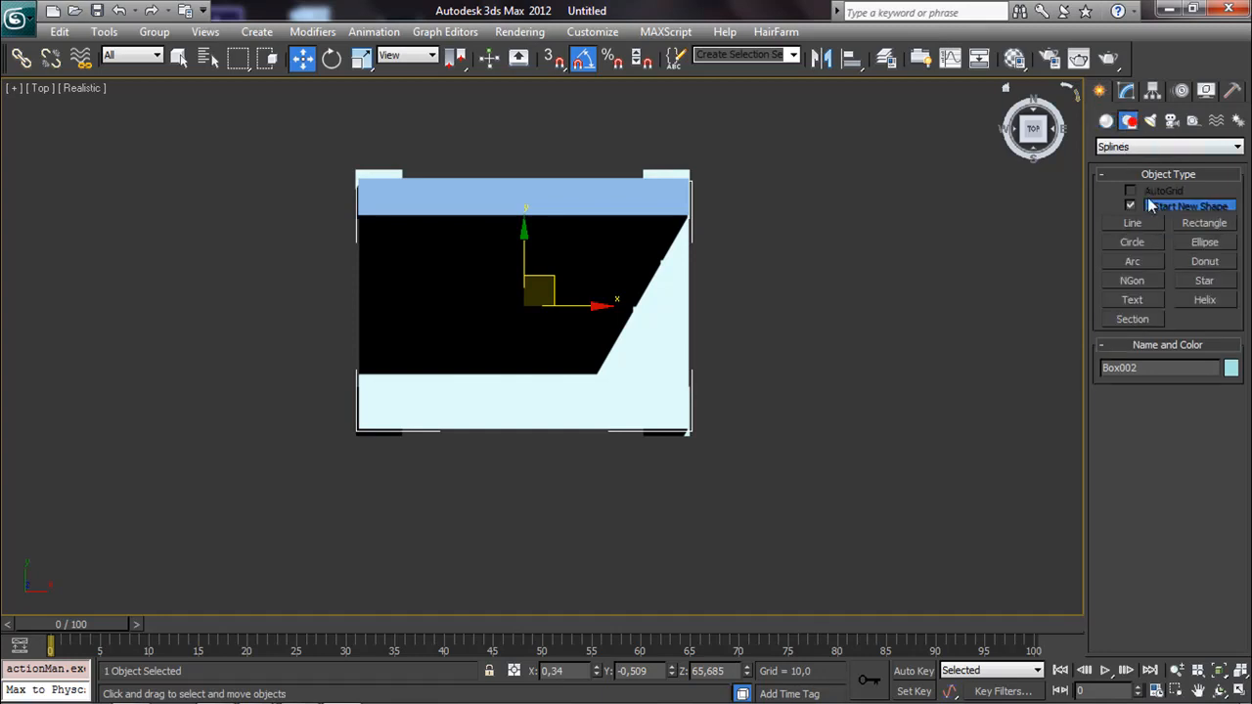
pyautogui.click(1204, 224)
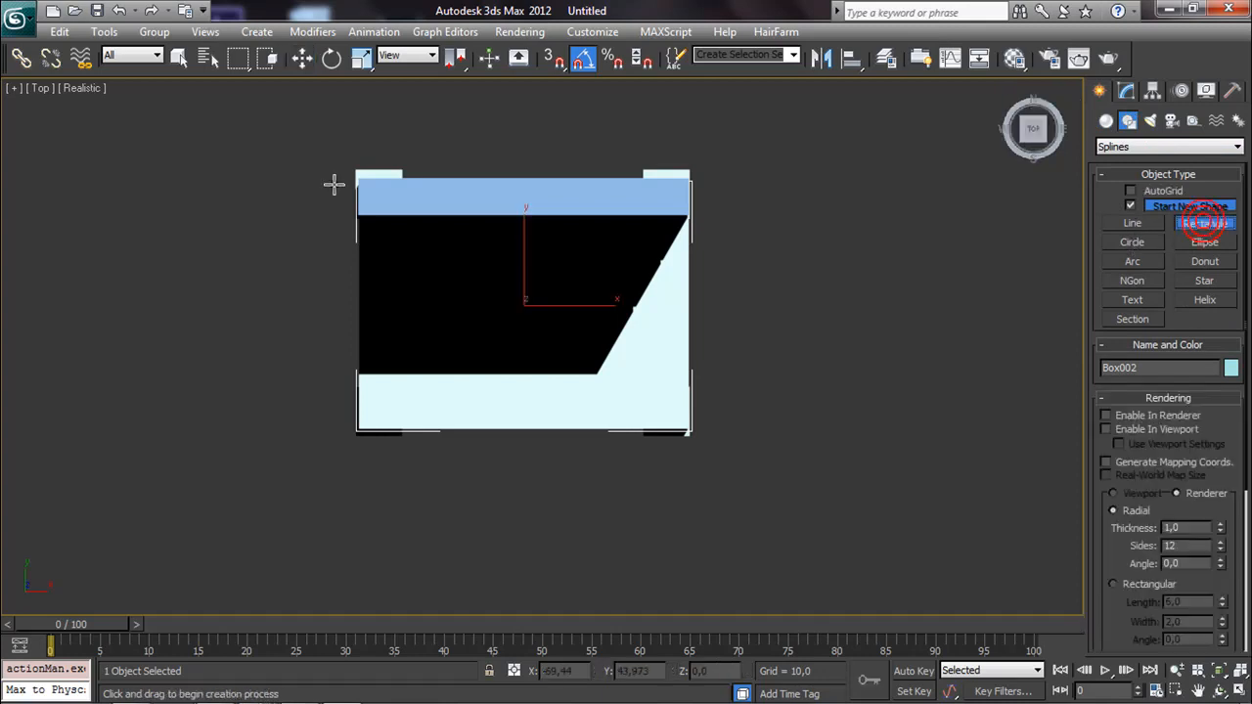
pyautogui.moveTo(341, 157); pyautogui.dragTo(700, 446)
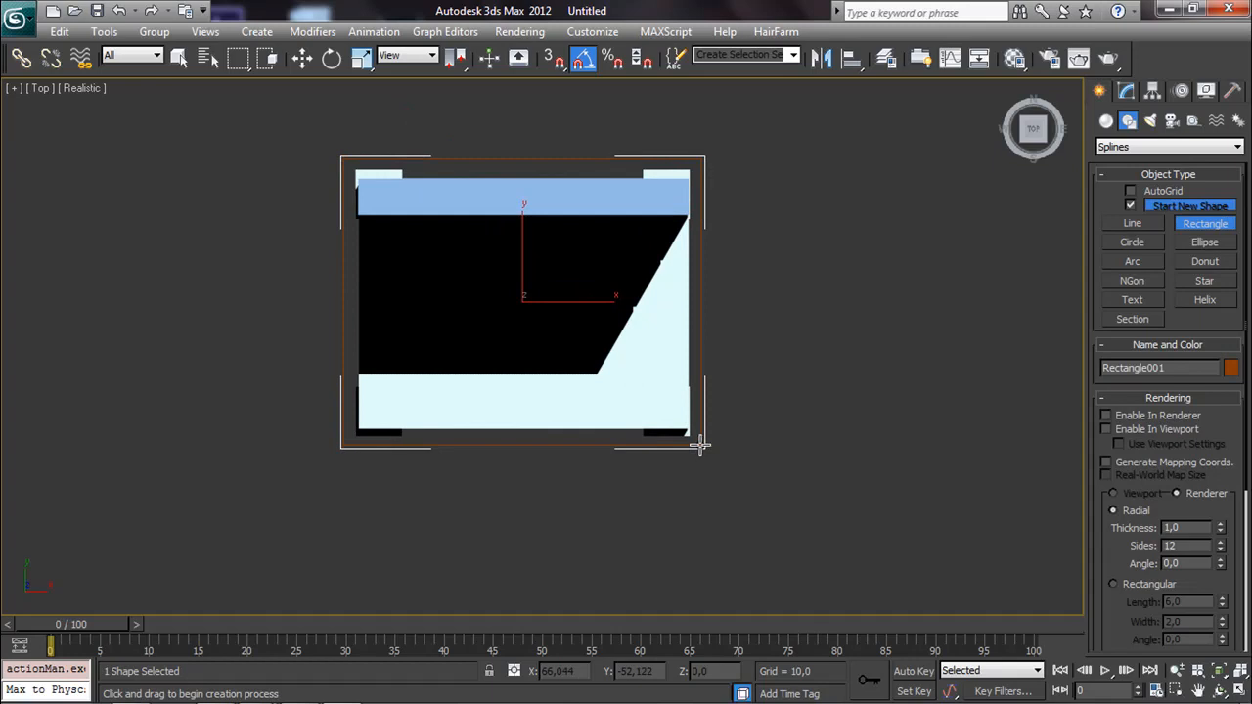
pyautogui.click(1107, 430)
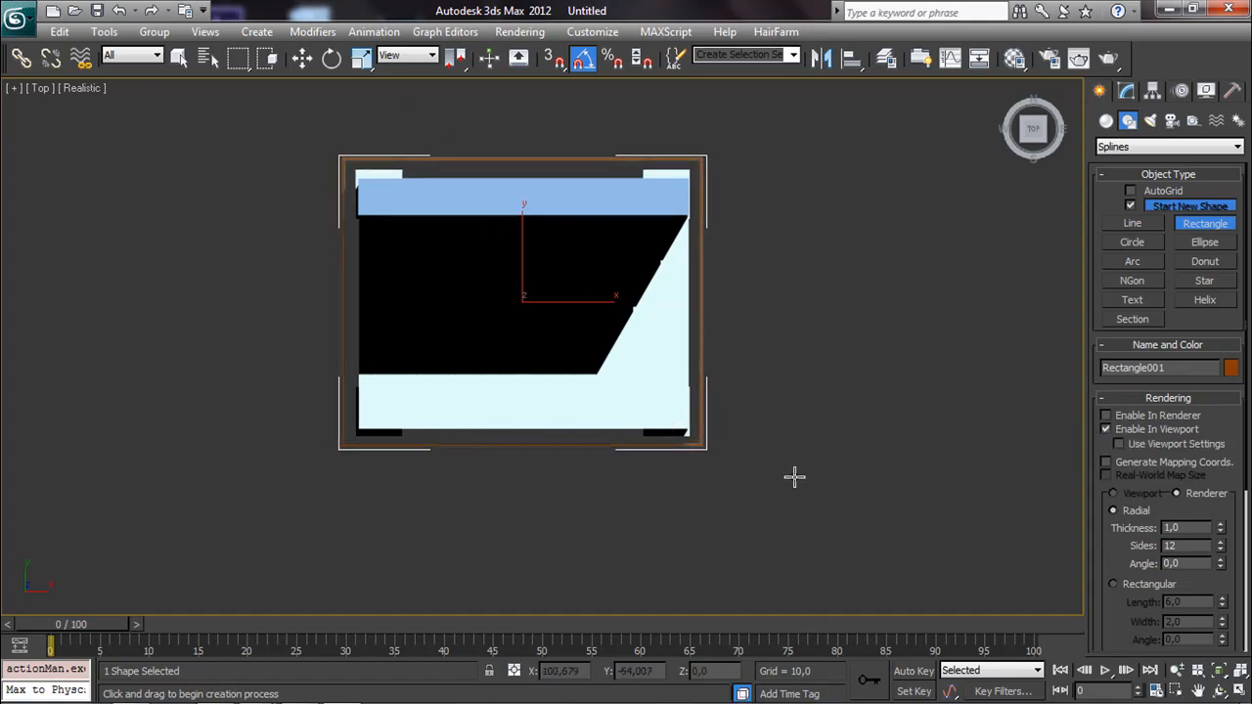
# Step: Unhide and unfreeze the CHAIR layer
pyautogui.keyDown('alt'); pyautogui.moveTo(783, 477); pyautogui.dragTo(788, 355, button='middle'); pyautogui.keyUp('alt')
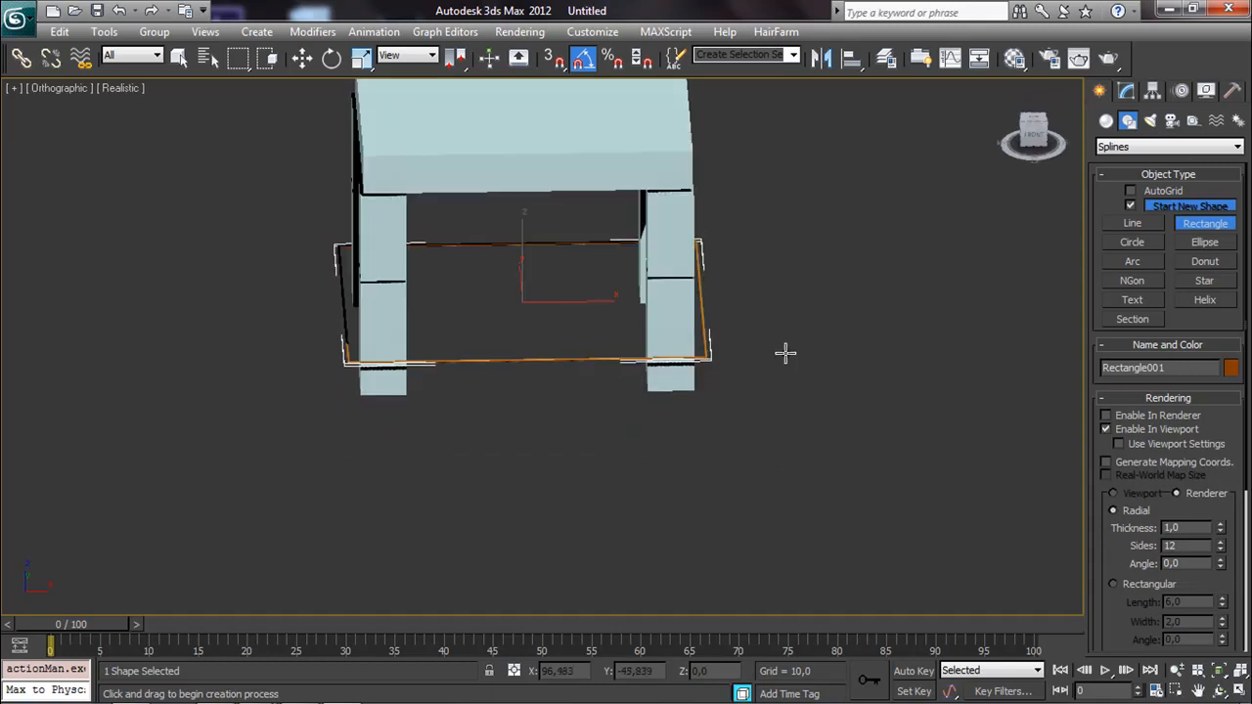
pyautogui.press('f')
pyautogui.moveTo(659, 358); pyautogui.dragTo(651, 400, button='middle')
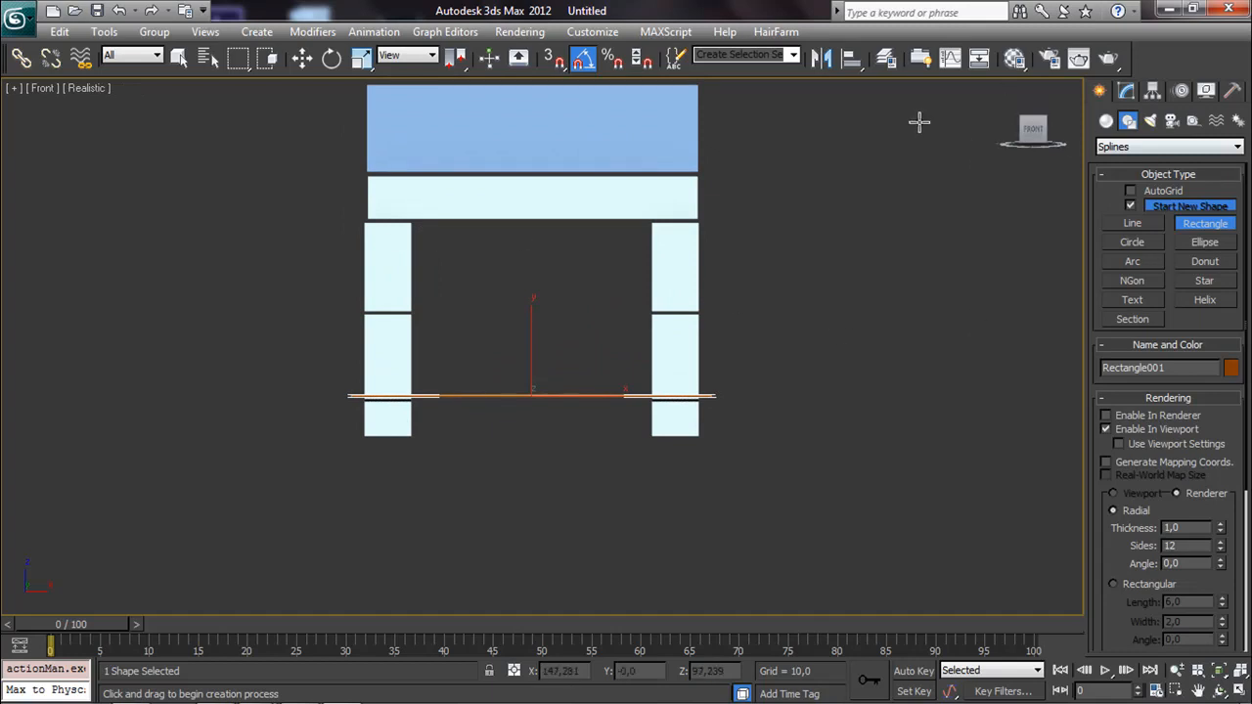
pyautogui.click(893, 58)
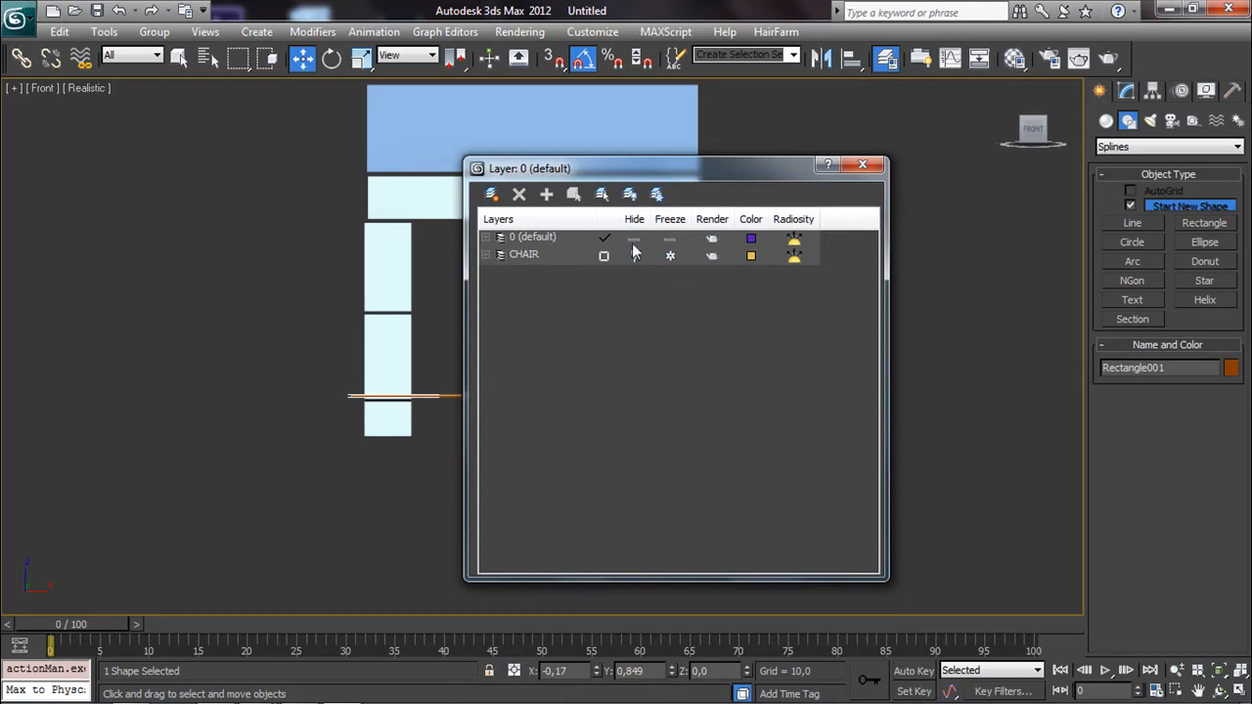
pyautogui.click(634, 256)
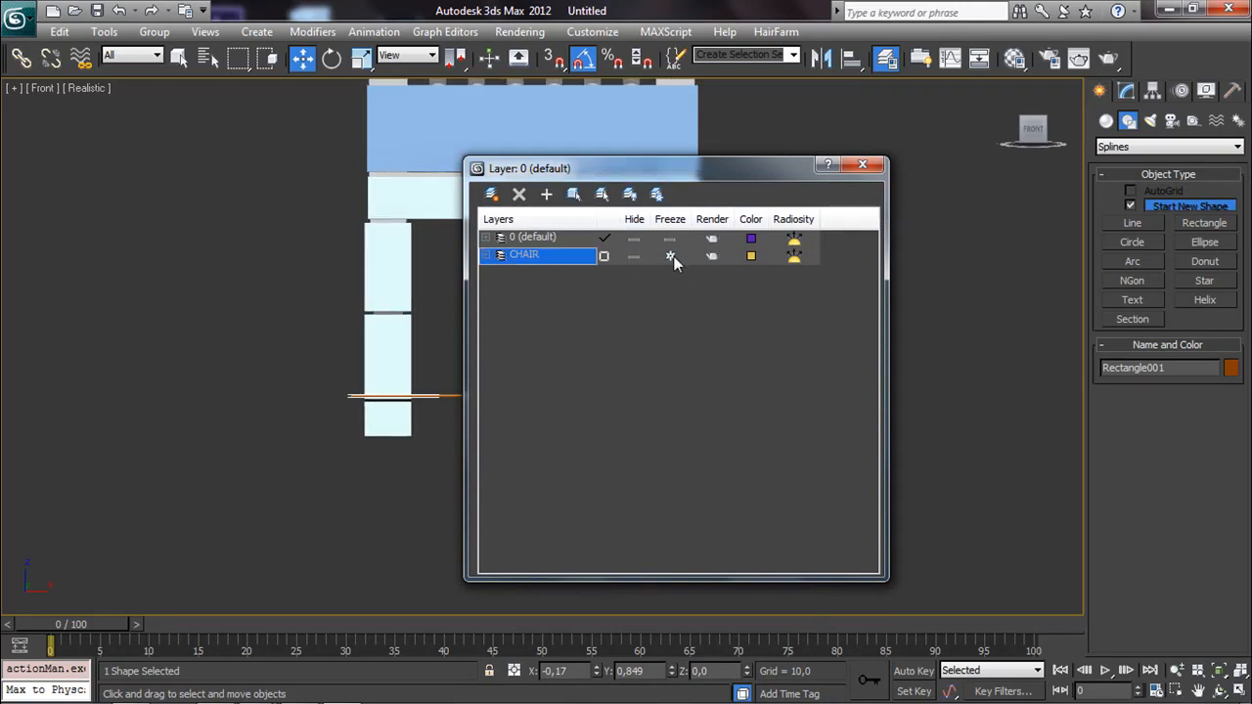
pyautogui.click(671, 255)
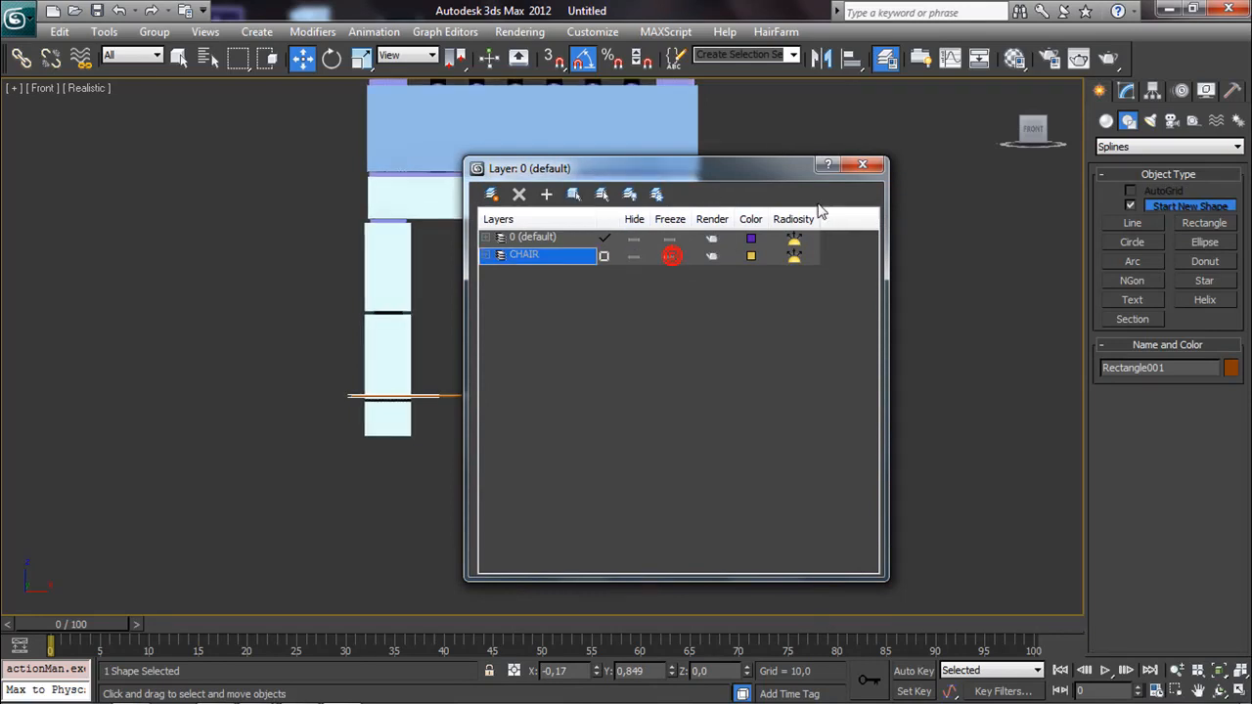
pyautogui.click(864, 166)
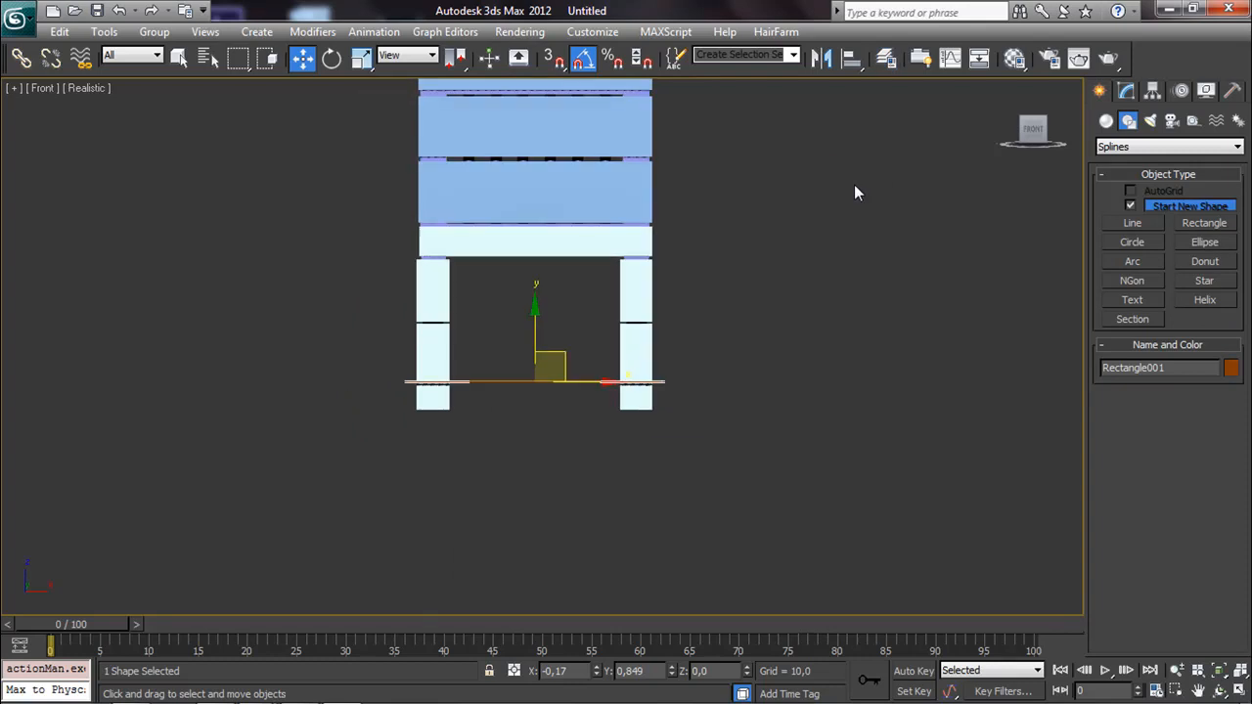
# Step: Move the chair and all its rig boxes up about 15.8 units in the Front view so the legs stand on the ground rectangle
pyautogui.moveTo(646, 224); pyautogui.dragTo(650, 266, button='middle')
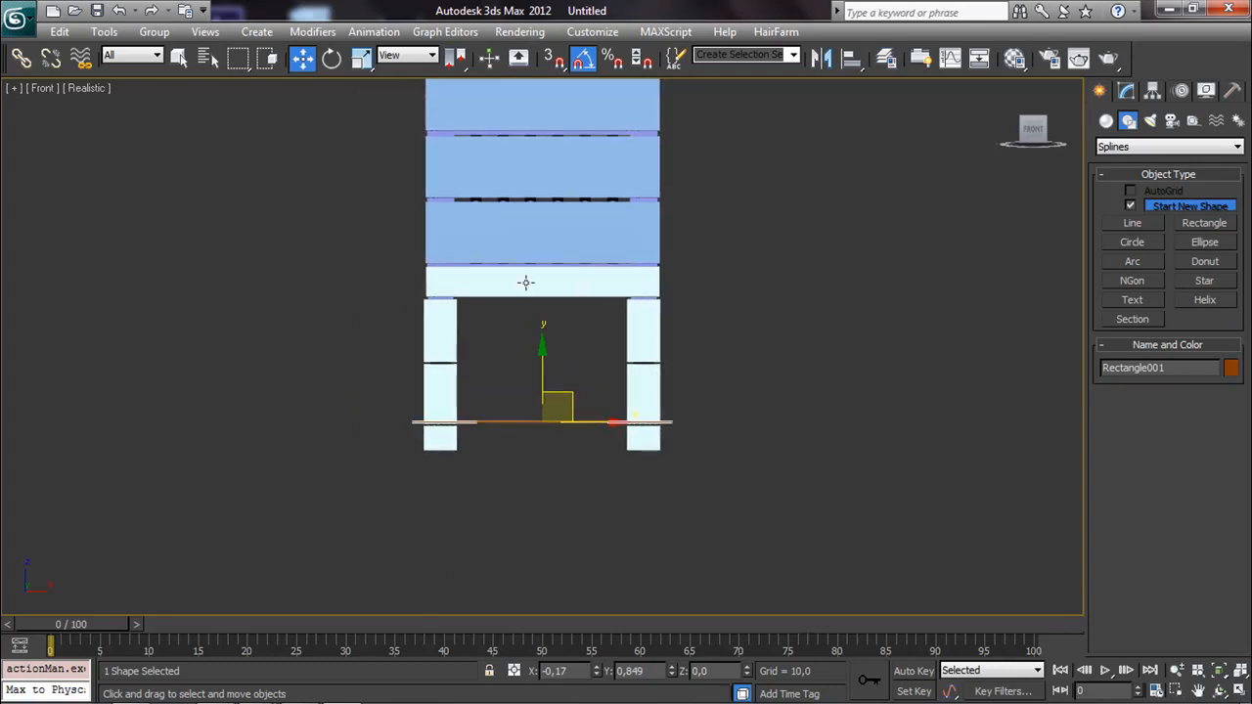
pyautogui.moveTo(610, 372); pyautogui.dragTo(680, 401)
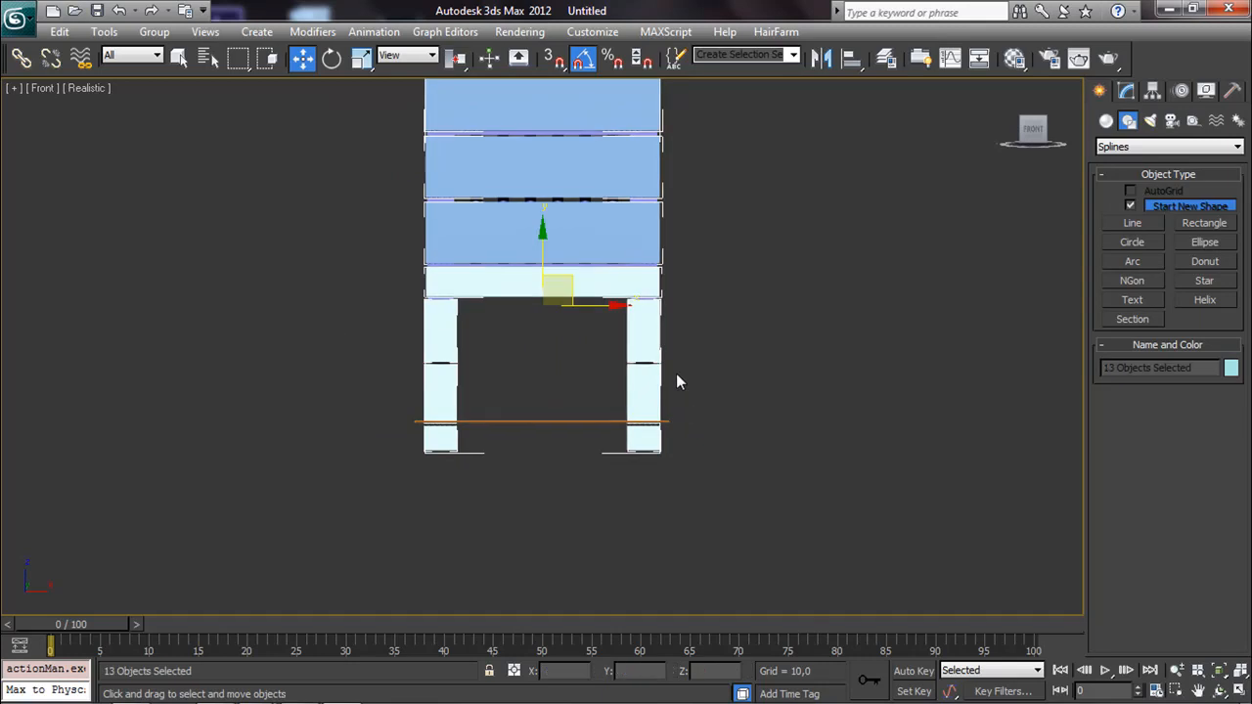
pyautogui.press('g')
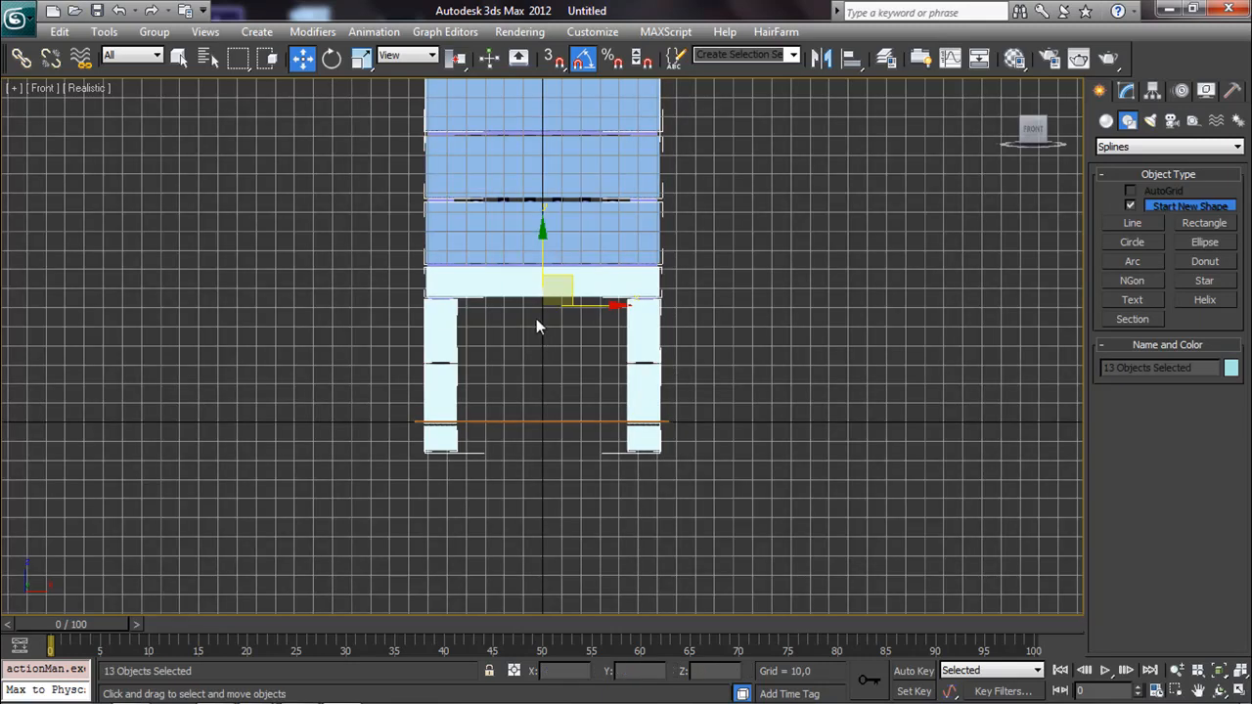
pyautogui.moveTo(539, 257); pyautogui.dragTo(540, 225)
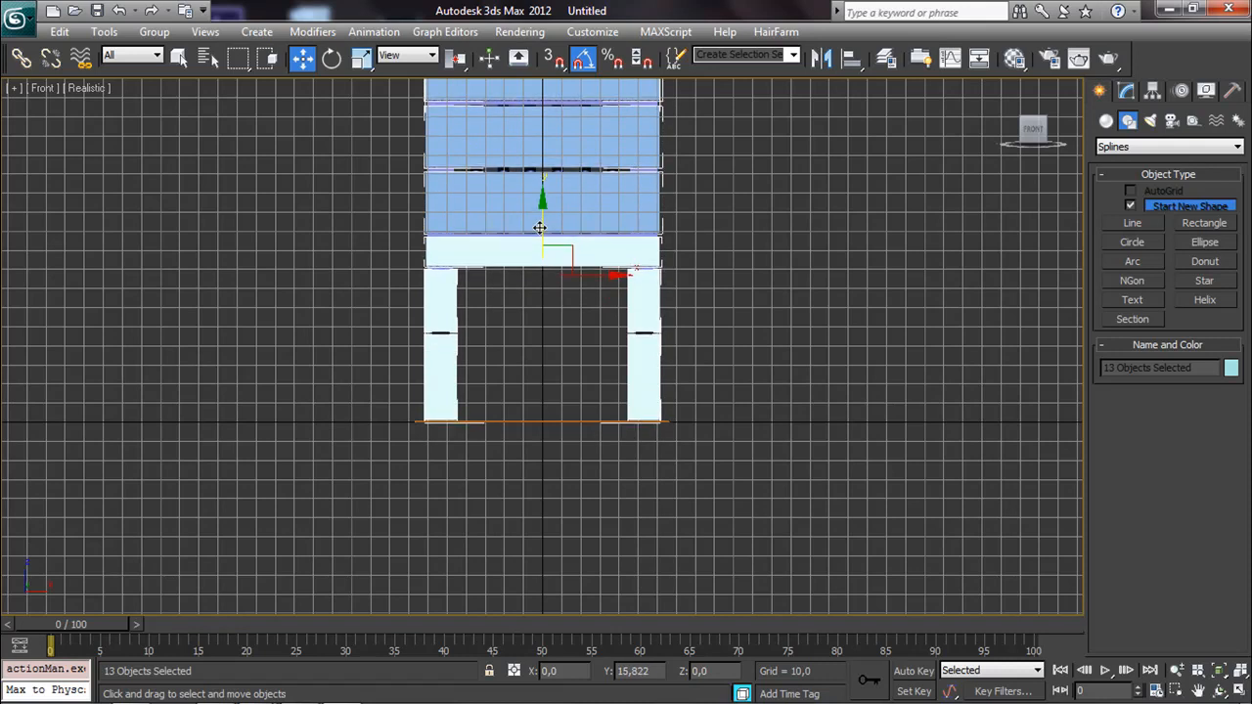
pyautogui.click(753, 356)
pyautogui.scroll(-4, 679, 359)
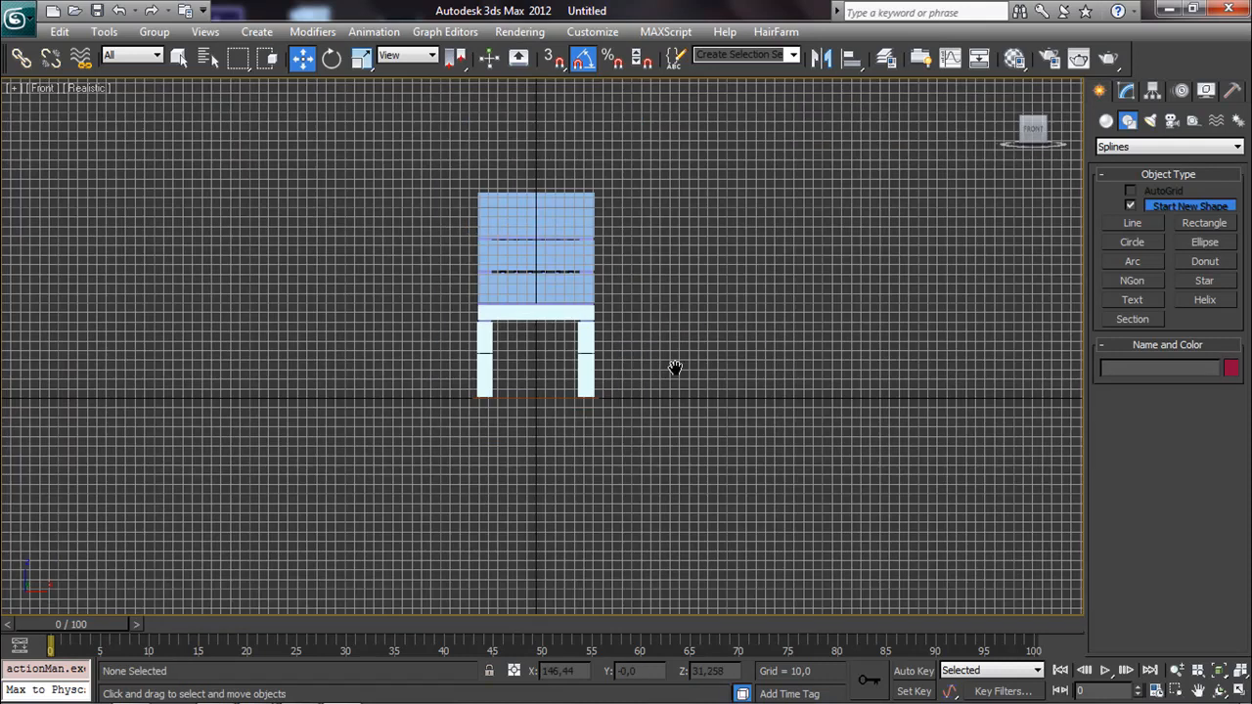
pyautogui.press('g')
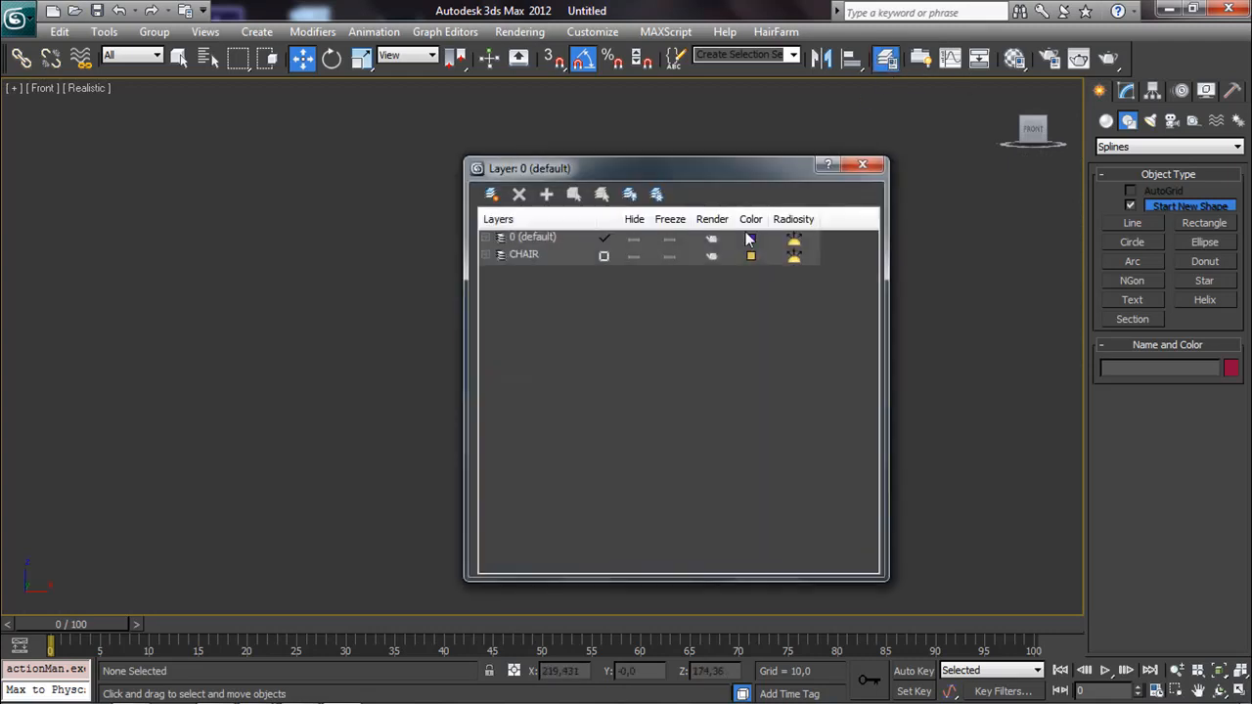
# Step: Hide the CHAIR layer, leaving the rig boxes and rectangle displayed
pyautogui.click(865, 163)
pyautogui.keyDown('alt'); pyautogui.moveTo(666, 309); pyautogui.dragTo(819, 207, button='middle'); pyautogui.keyUp('alt')
pyautogui.click(888, 59)
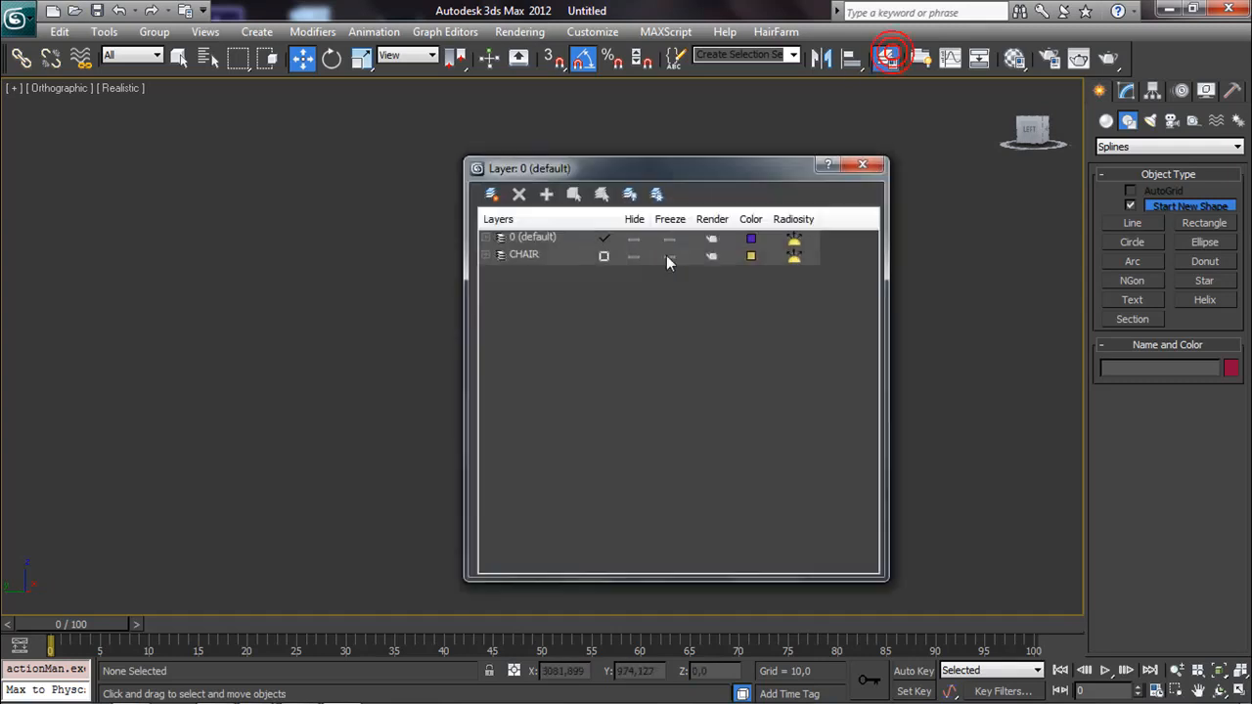
pyautogui.click(632, 254)
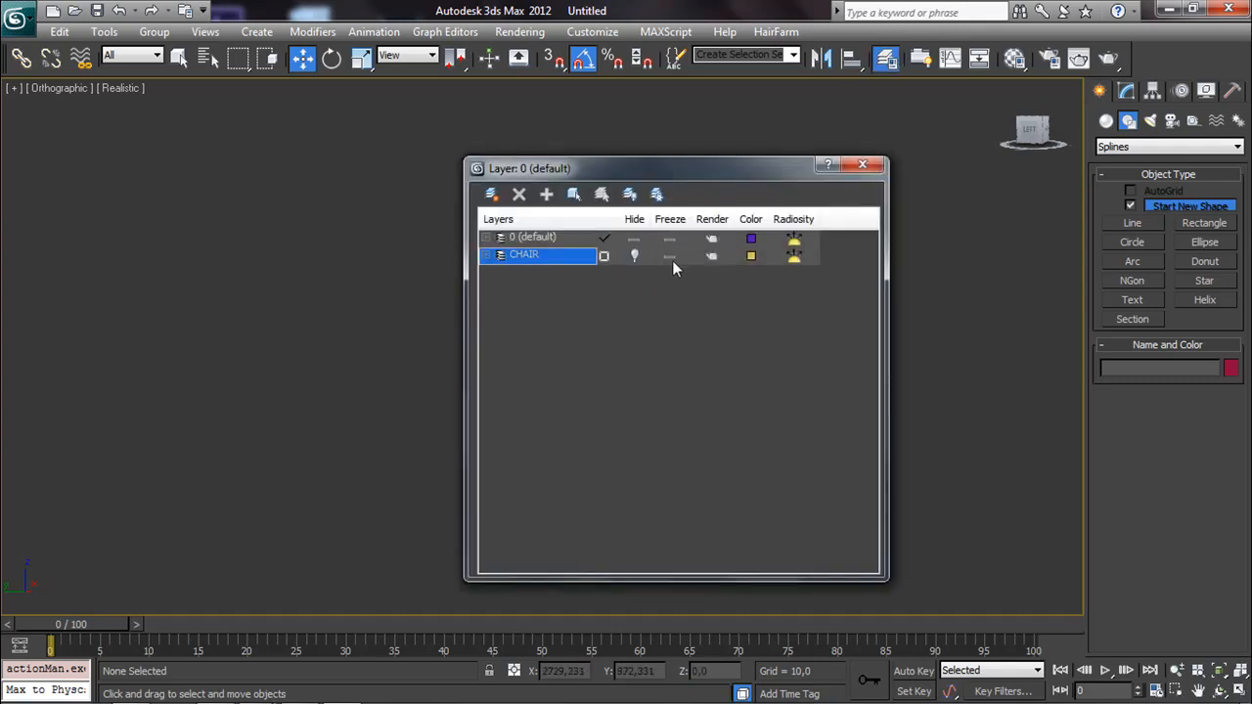
pyautogui.click(863, 164)
# Step: Link the seat box to the ground rectangle as its parent
pyautogui.moveTo(695, 276); pyautogui.dragTo(649, 270, button='middle')
pyautogui.scroll(3, 650, 270)
pyautogui.moveTo(650, 269); pyautogui.dragTo(519, 260, button='middle')
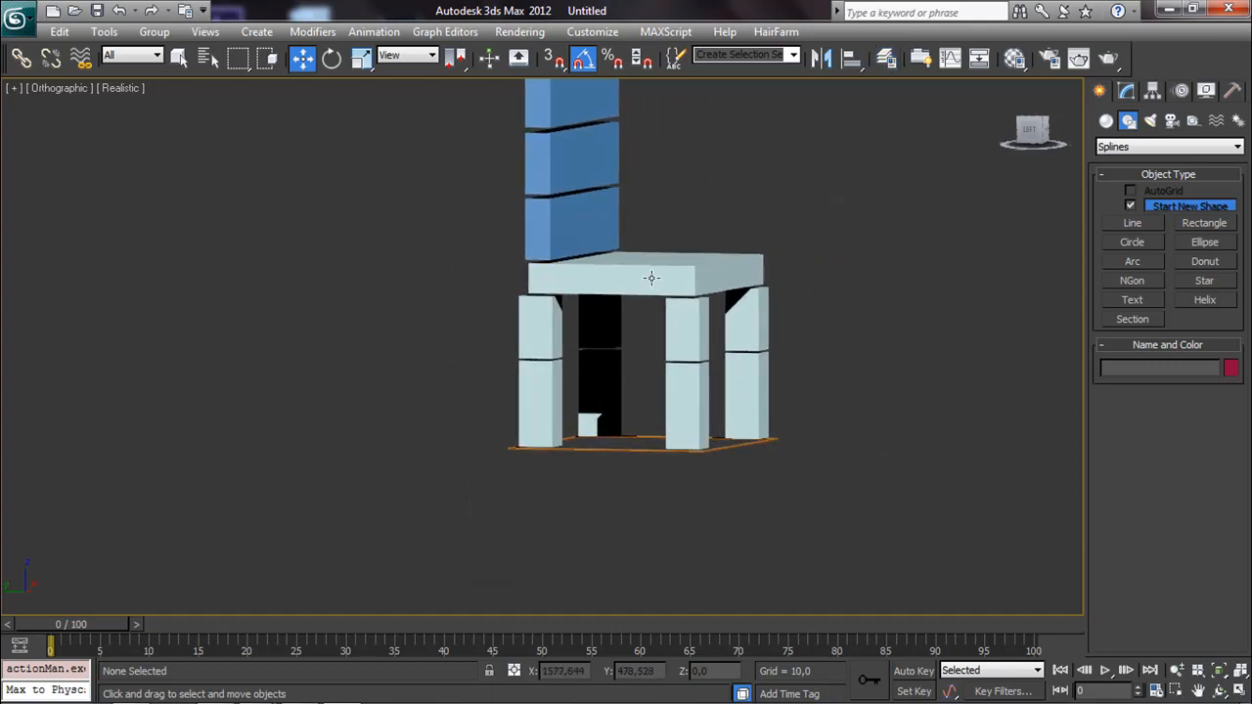
pyautogui.click(651, 280)
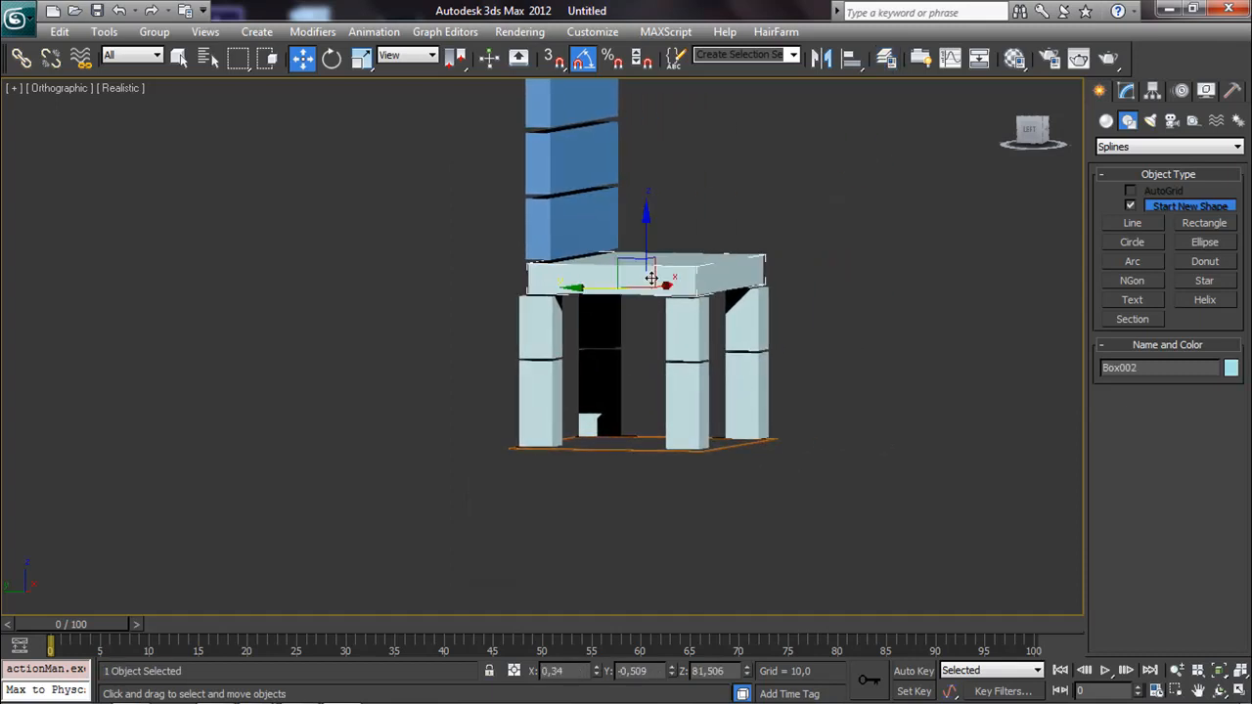
pyautogui.click(22, 58)
pyautogui.moveTo(606, 291); pyautogui.dragTo(602, 448)
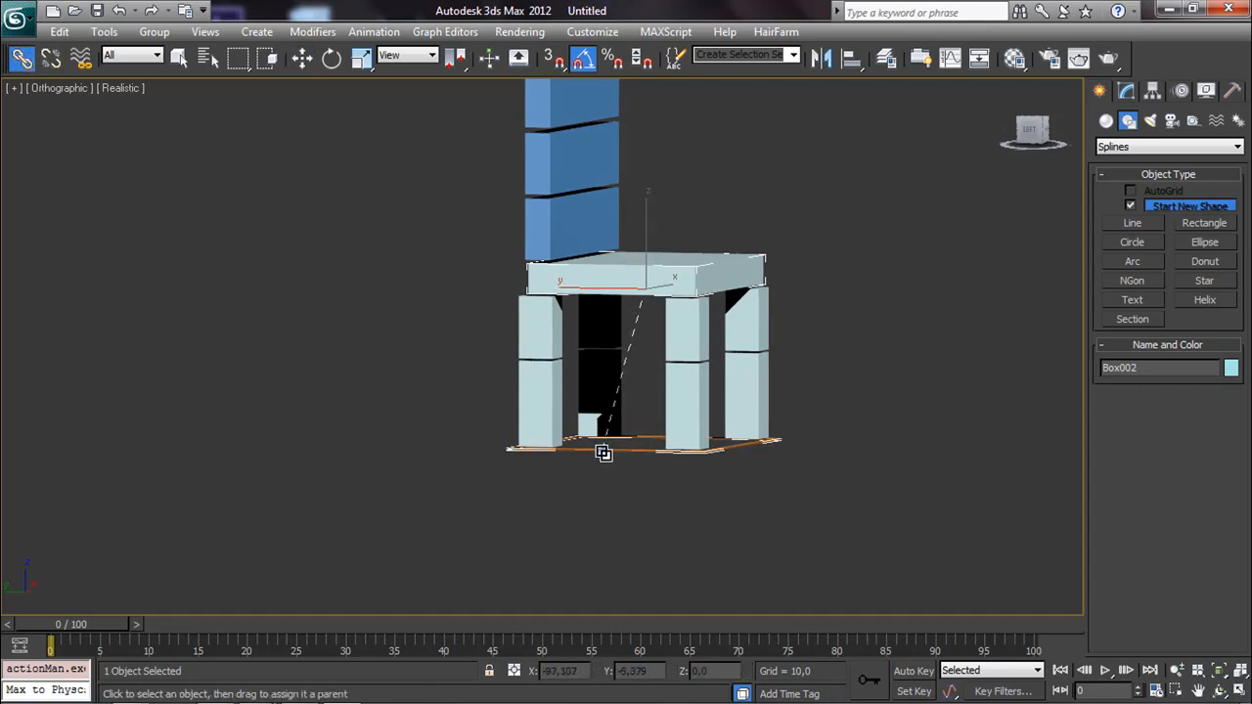
# Step: Test-move the ground rectangle to check that the whole chair rig follows, and cancel the move
pyautogui.click(302, 59)
pyautogui.click(603, 450)
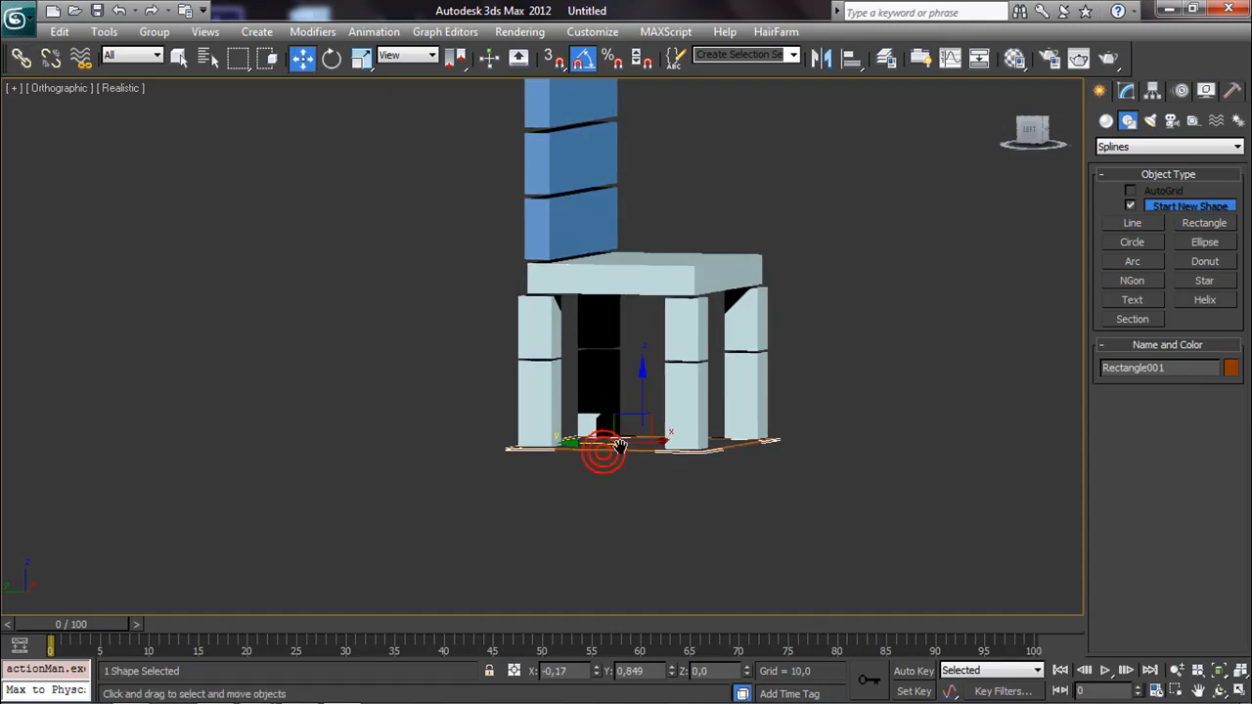
pyautogui.scroll(-5, 566, 452)
pyautogui.click(529, 377)
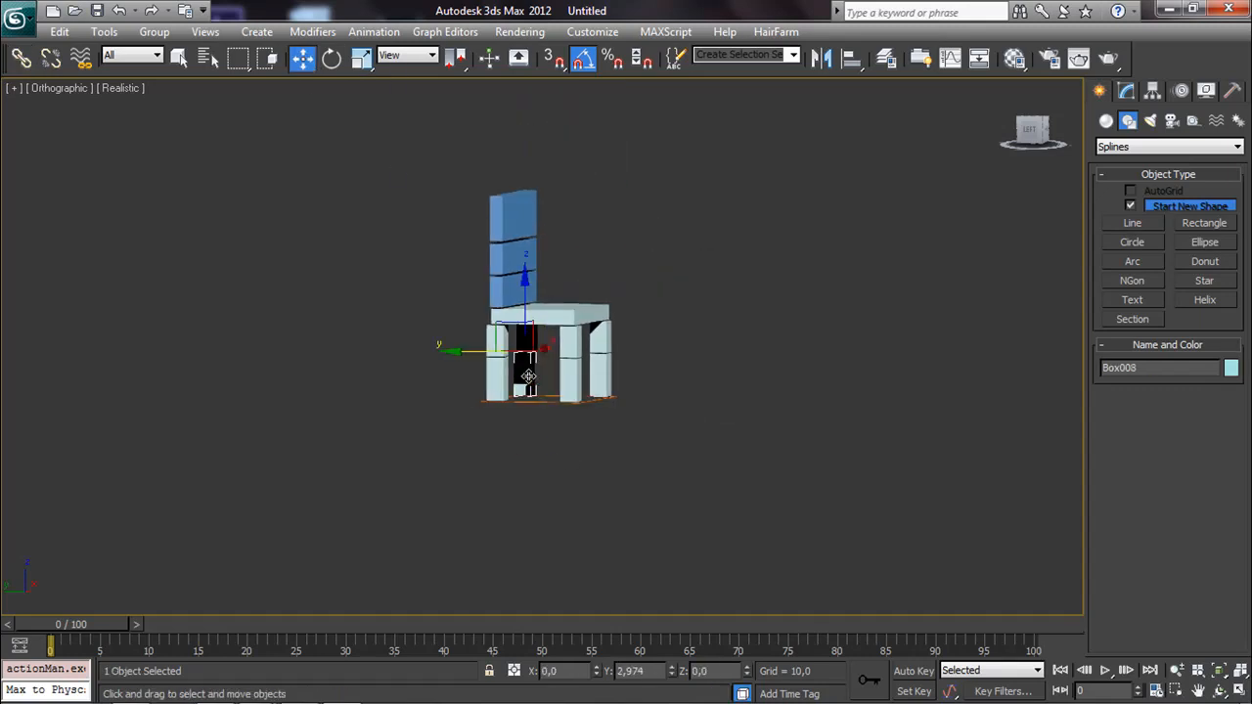
pyautogui.click(535, 402)
pyautogui.moveTo(529, 377); pyautogui.dragTo(511, 350)
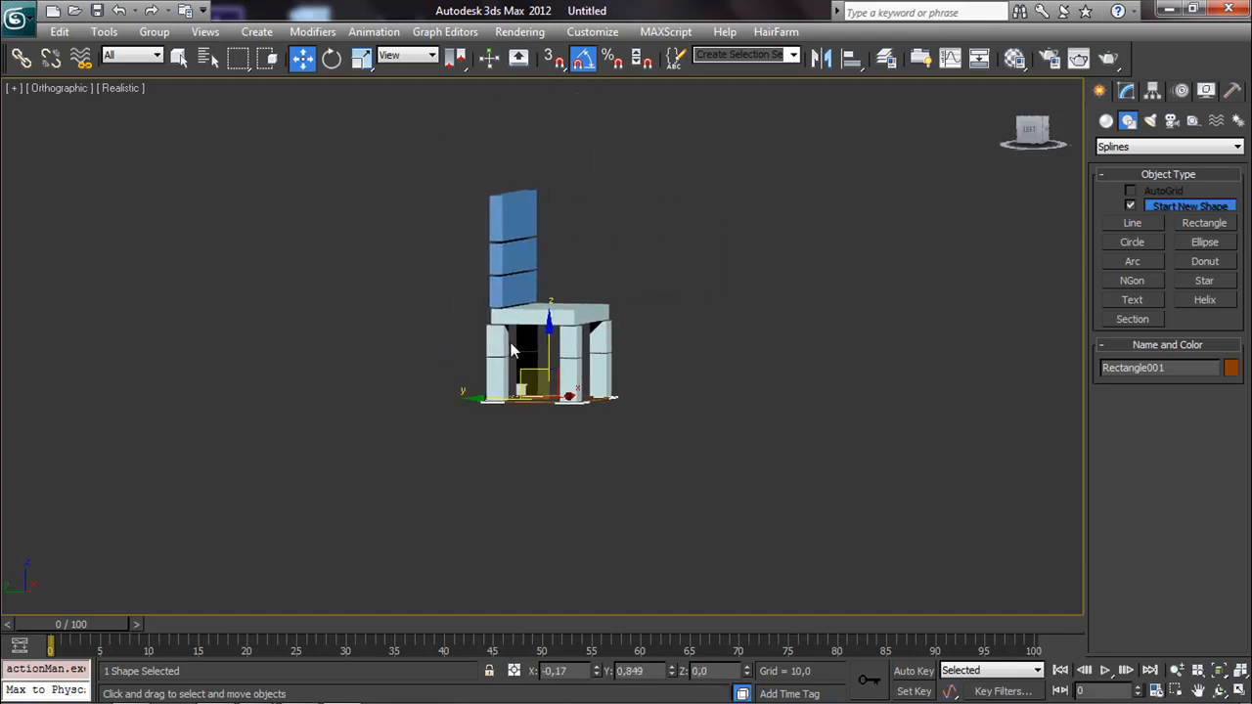
pyautogui.keyDown('alt'); pyautogui.moveTo(536, 333); pyautogui.dragTo(544, 381, button='middle'); pyautogui.keyUp('alt')
pyautogui.moveTo(528, 372)
pyautogui.mouseDown()
pyautogui.moveTo(594, 325)
pyautogui.moveTo(564, 350)
pyautogui.moveTo(528, 354)
pyautogui.mouseUp()
pyautogui.rightClick(528, 354)
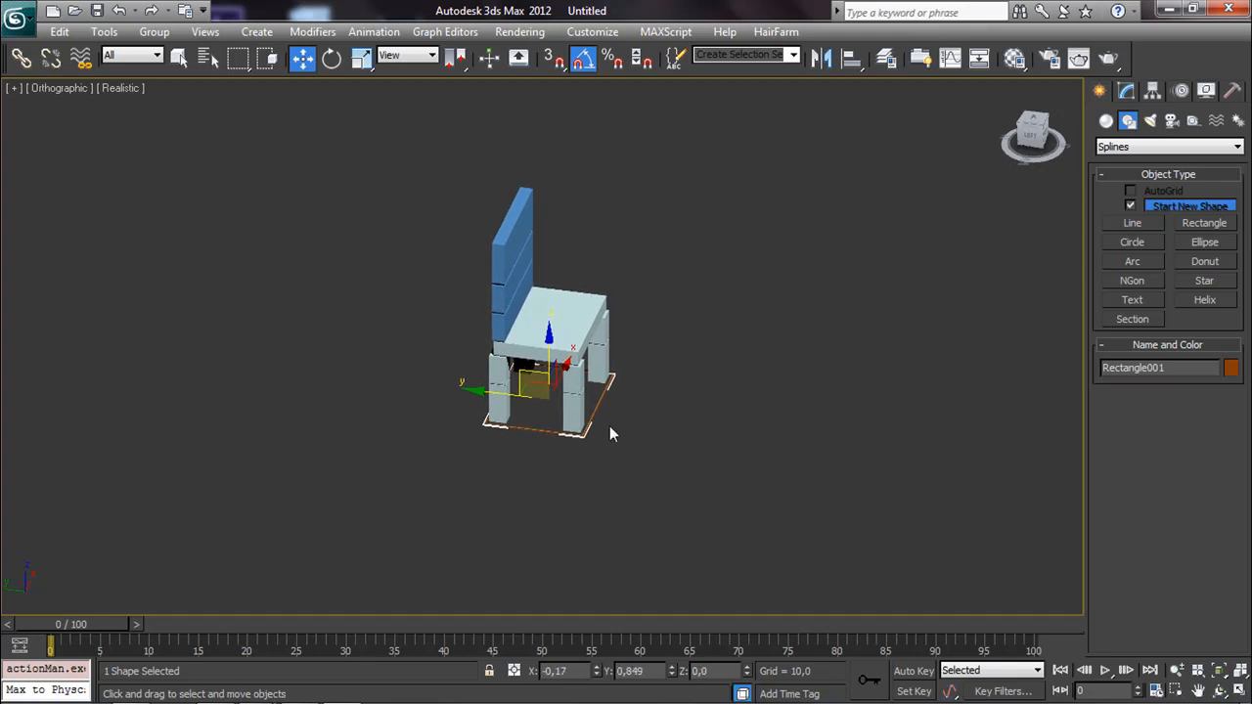
# Step: Return the viewport to the Perspective view
pyautogui.keyDown('alt'); pyautogui.moveTo(638, 446); pyautogui.dragTo(618, 398, button='middle'); pyautogui.keyUp('alt')
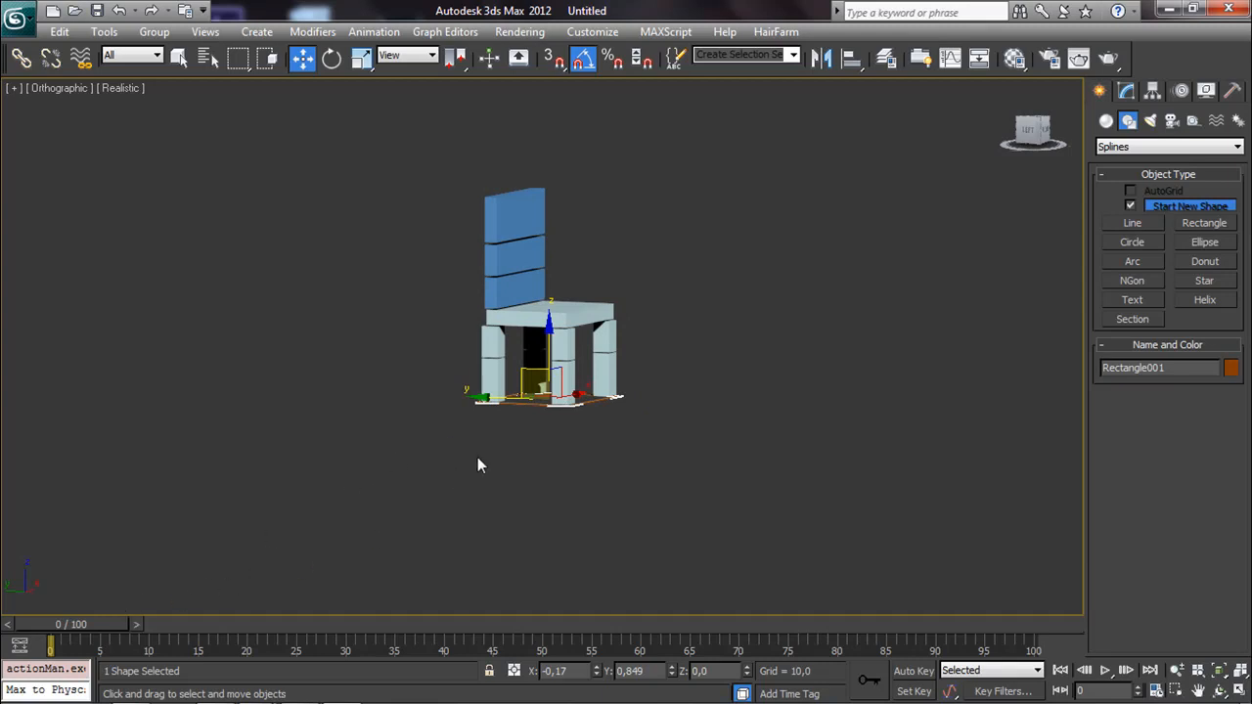
pyautogui.press('p')
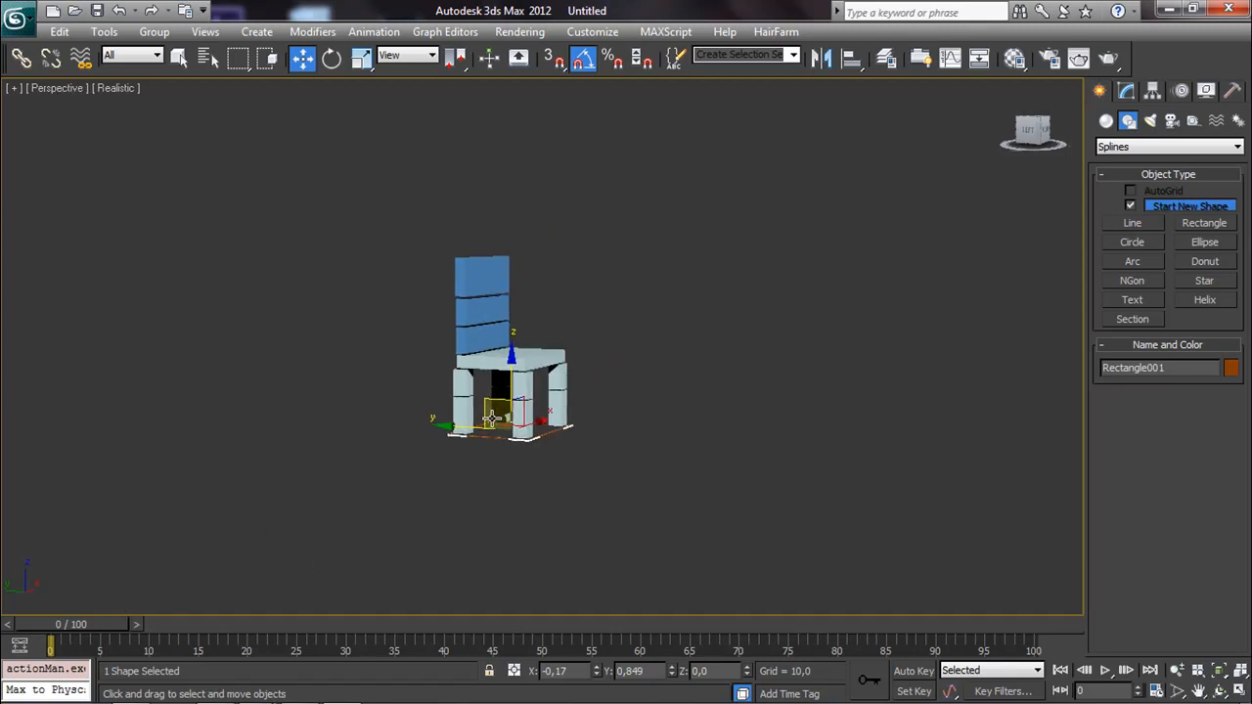
# Step: With Auto Key on, select the whole chair rig and shift it along the Y axis at frame 10
pyautogui.scroll(4, 437, 350)
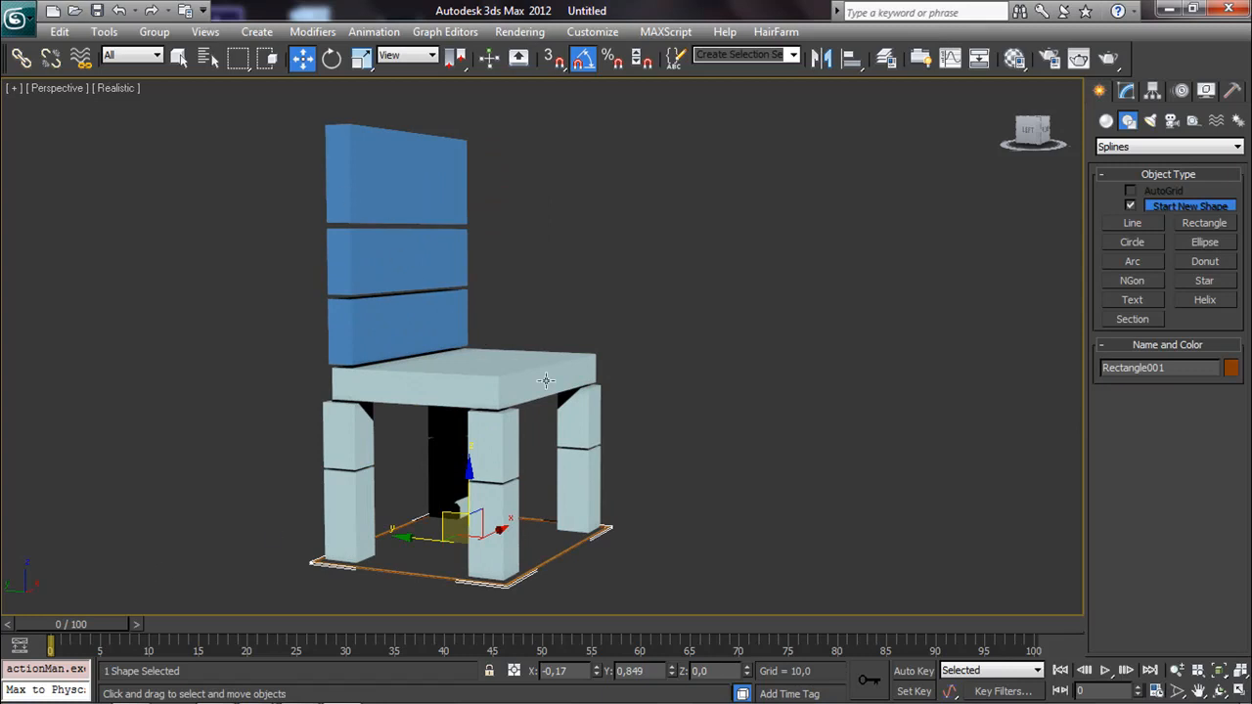
pyautogui.scroll(-3, 520, 282)
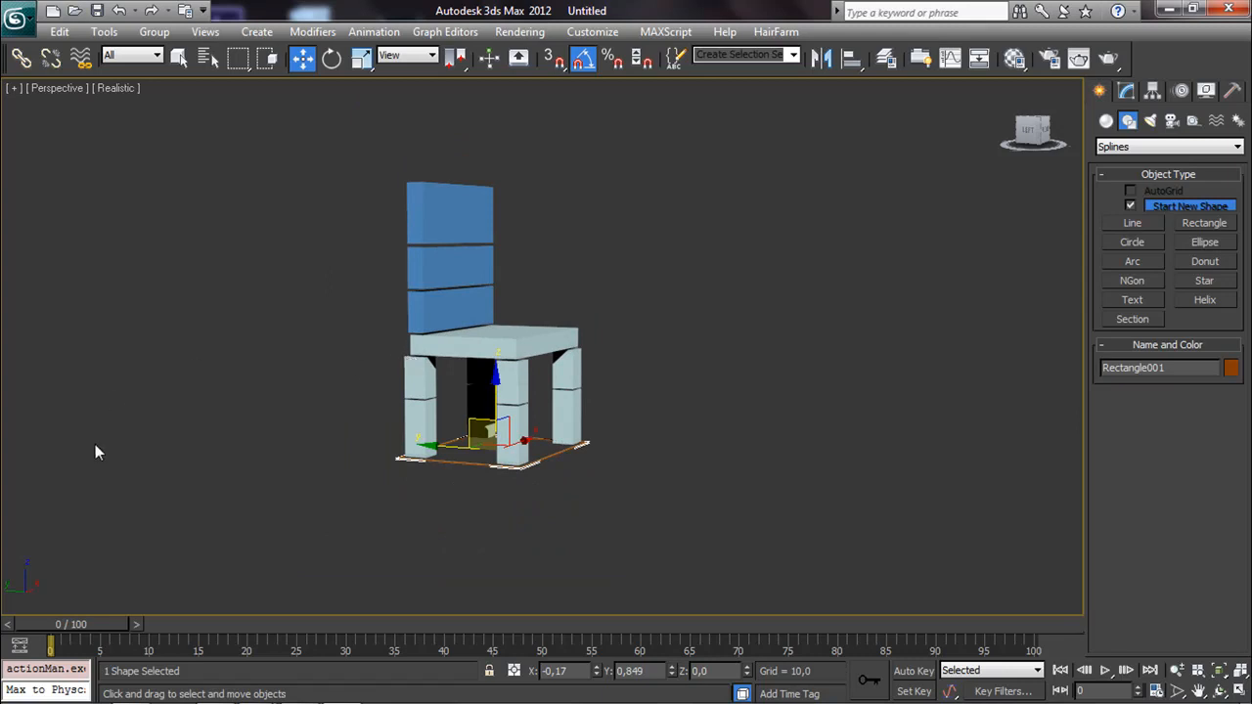
pyautogui.click(912, 671)
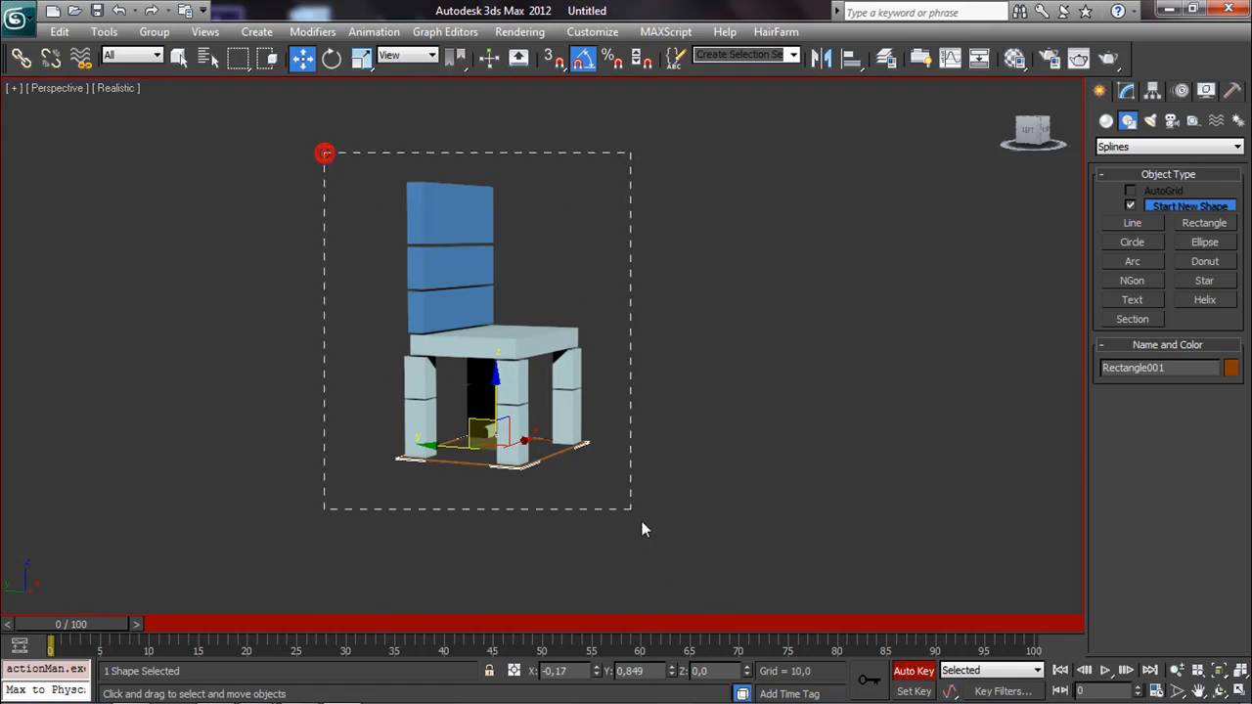
pyautogui.hotkey('ctrl', 'a')
pyautogui.moveTo(114, 622); pyautogui.dragTo(200, 616)
pyautogui.press('w')
pyautogui.moveTo(451, 446); pyautogui.dragTo(466, 446)
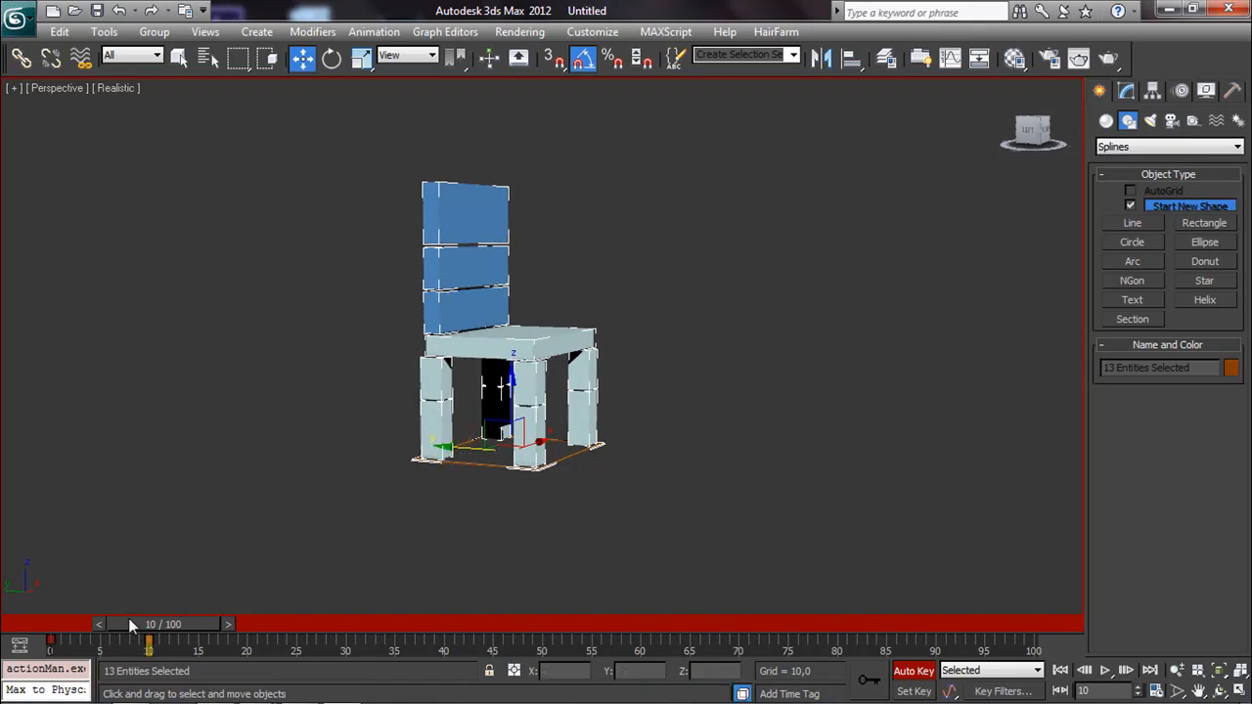
# Step: Delete the whole rig's keyframe at frame 10
pyautogui.click(51, 643)
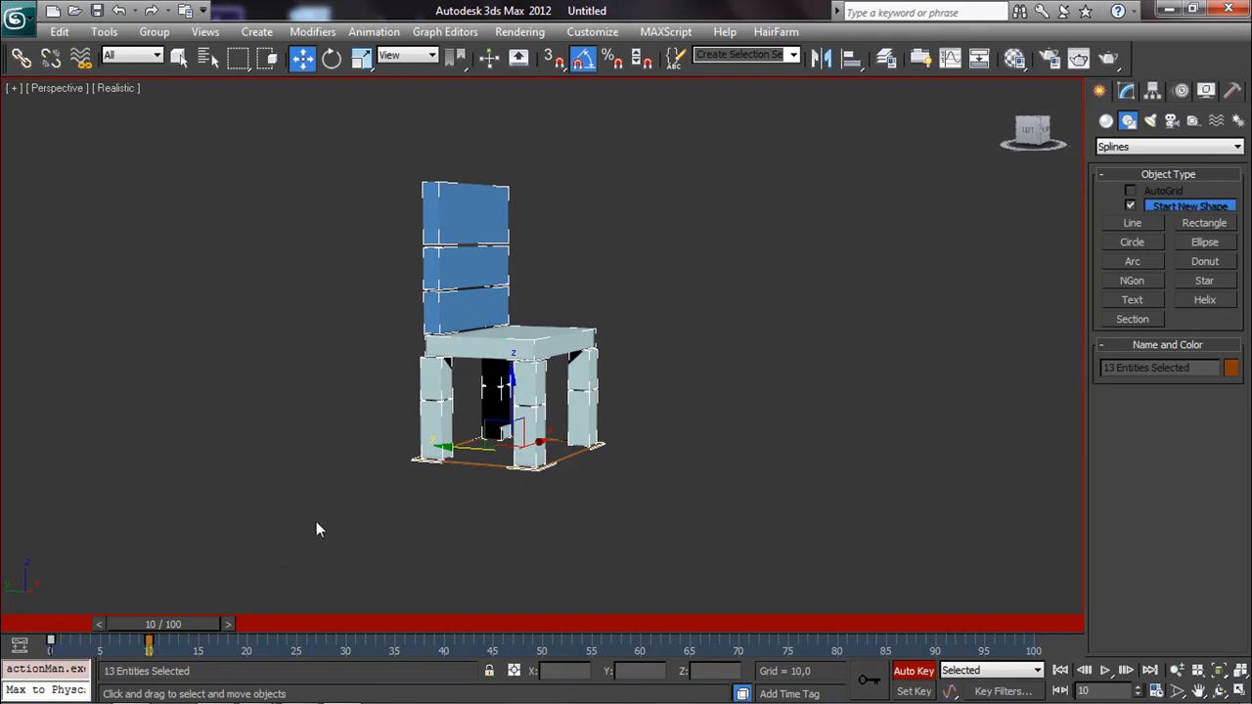
pyautogui.moveTo(130, 640); pyautogui.dragTo(194, 662)
pyautogui.press('Delete')
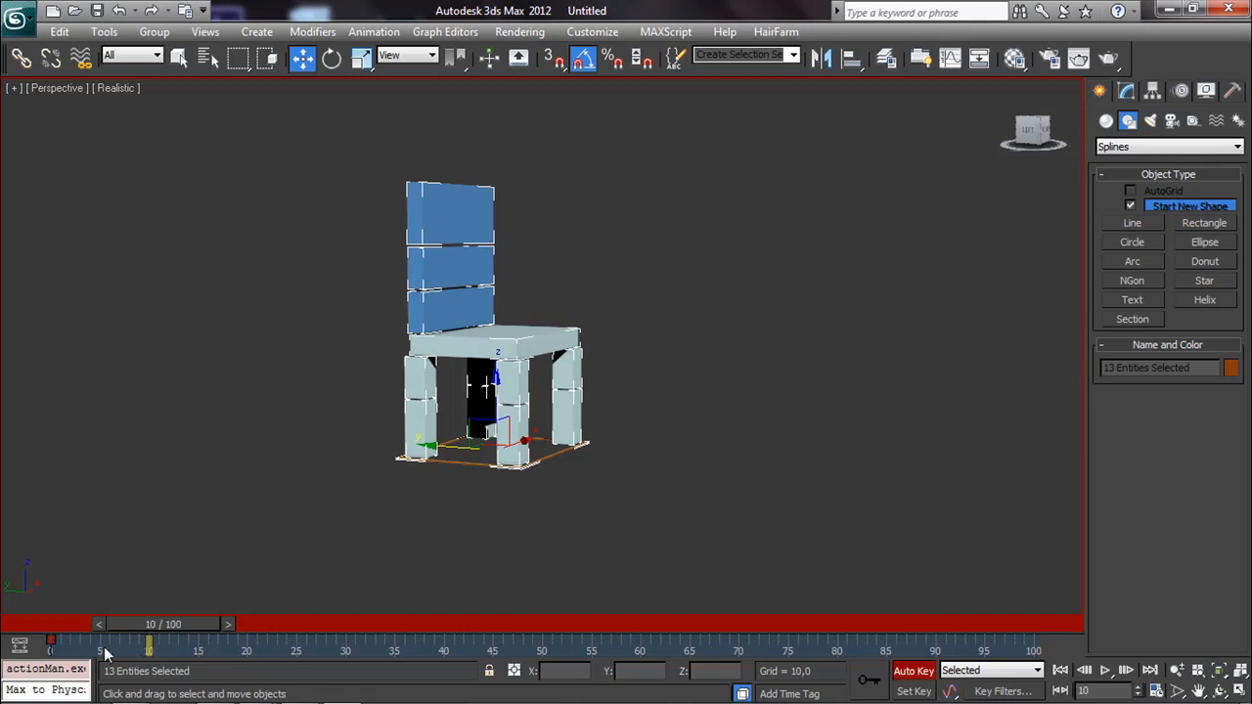
# Step: Try copying the rig's frame 0 key to frame 10 and moving it back, and turn off Auto Key
pyautogui.click(48, 653)
pyautogui.keyDown('shift'); pyautogui.moveTo(53, 641); pyautogui.dragTo(149, 645); pyautogui.keyUp('shift')
pyautogui.click(46, 649)
pyautogui.moveTo(48, 641); pyautogui.dragTo(144, 645)
pyautogui.moveTo(150, 643); pyautogui.dragTo(51, 646)
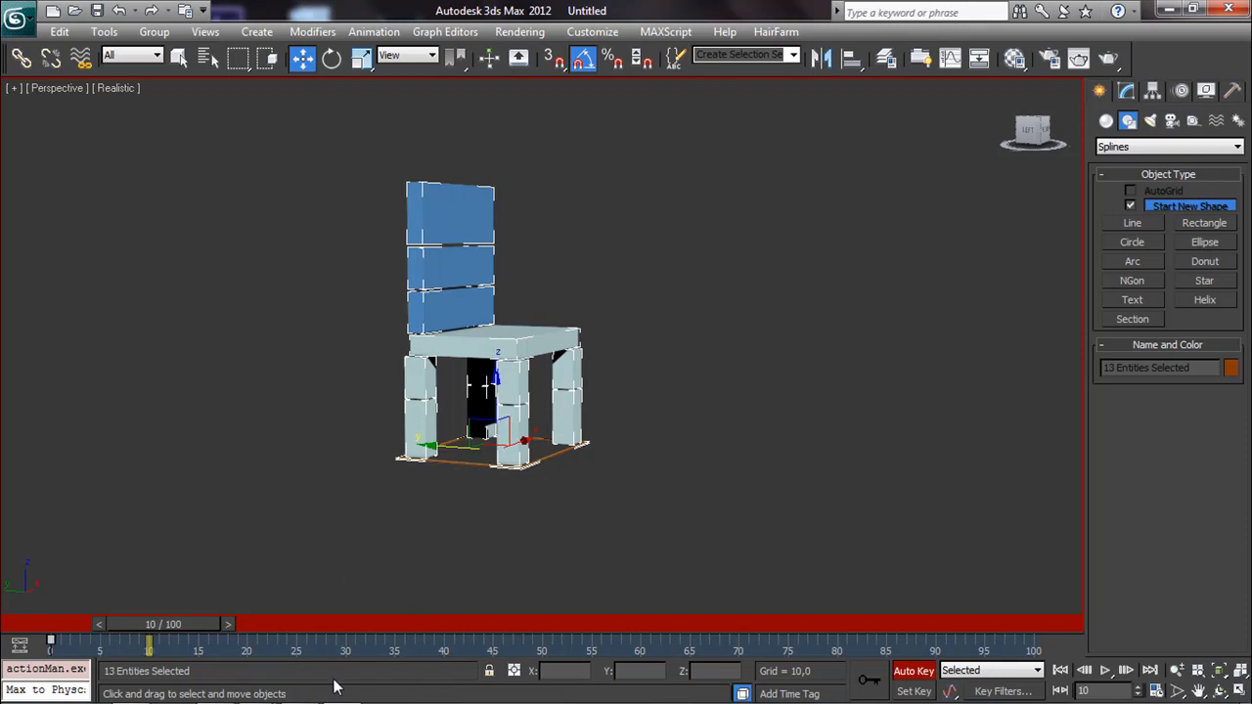
pyautogui.click(371, 537)
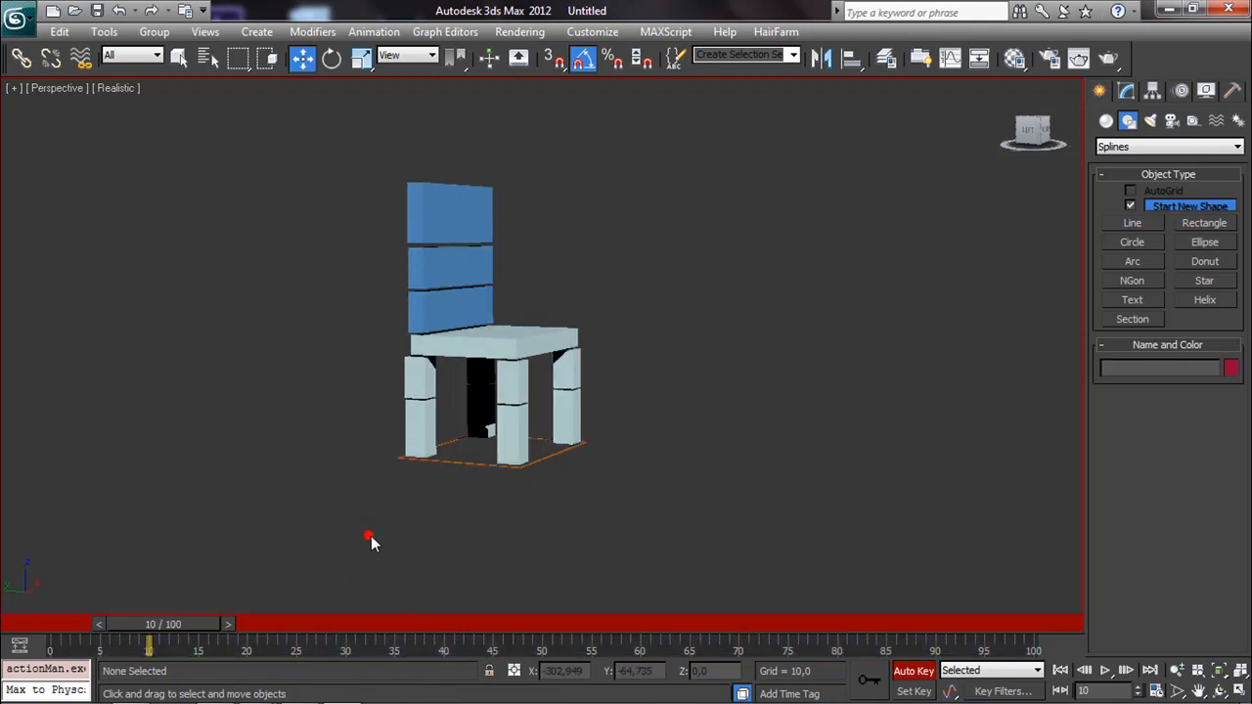
pyautogui.click(909, 671)
# Step: Load Plate_709_Dog_Maggie_Galloping.jpg as the diffuse bitmap of the 01 - Default material
pyautogui.press('m')
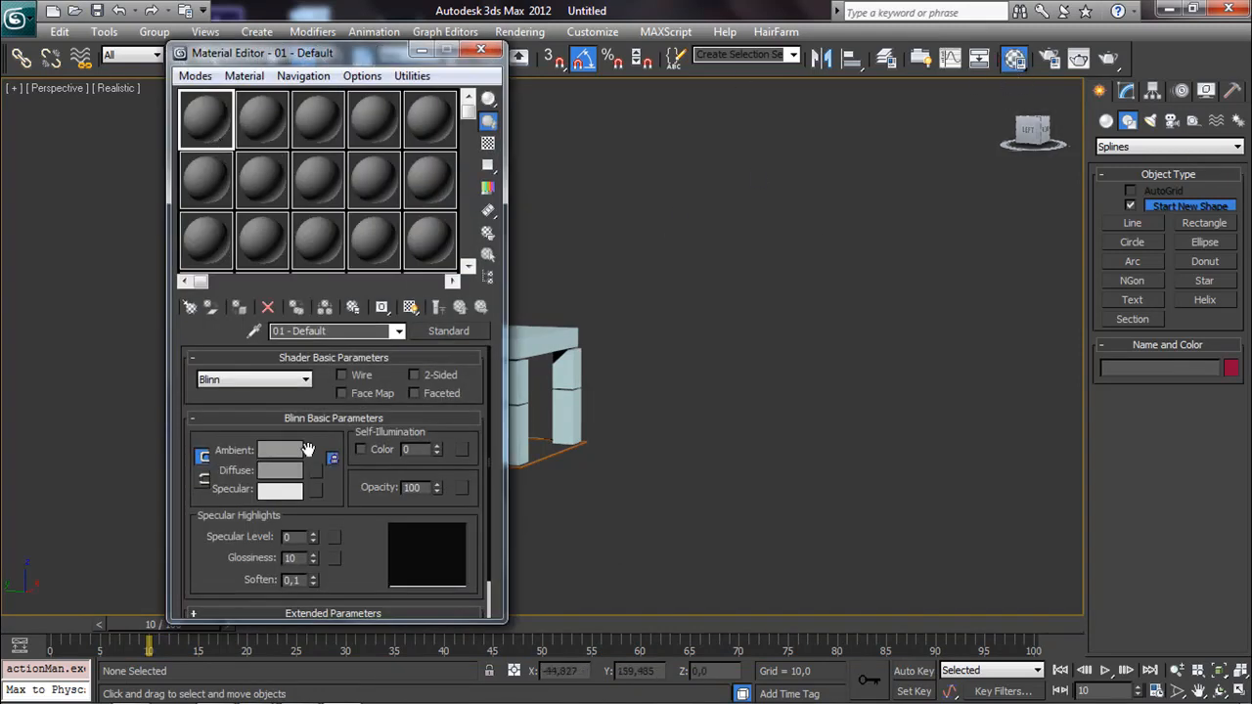
pyautogui.click(315, 471)
pyautogui.doubleClick(486, 134)
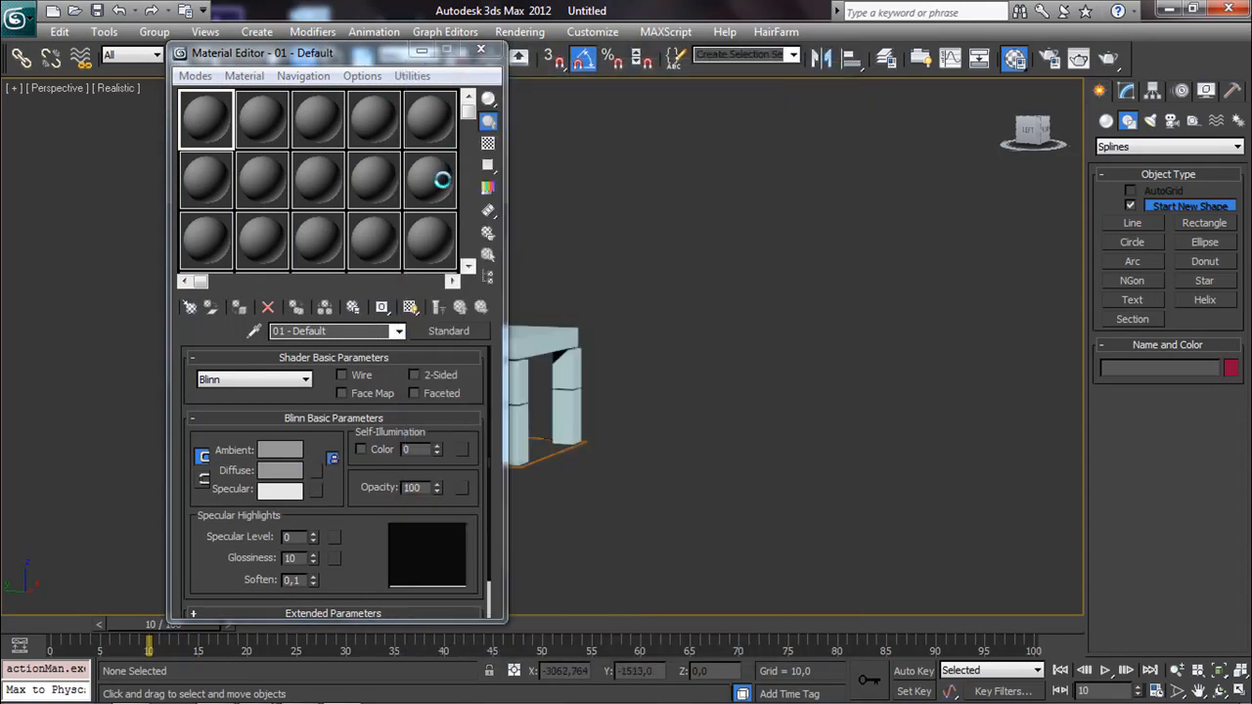
pyautogui.click(92, 175)
pyautogui.doubleClick(92, 174)
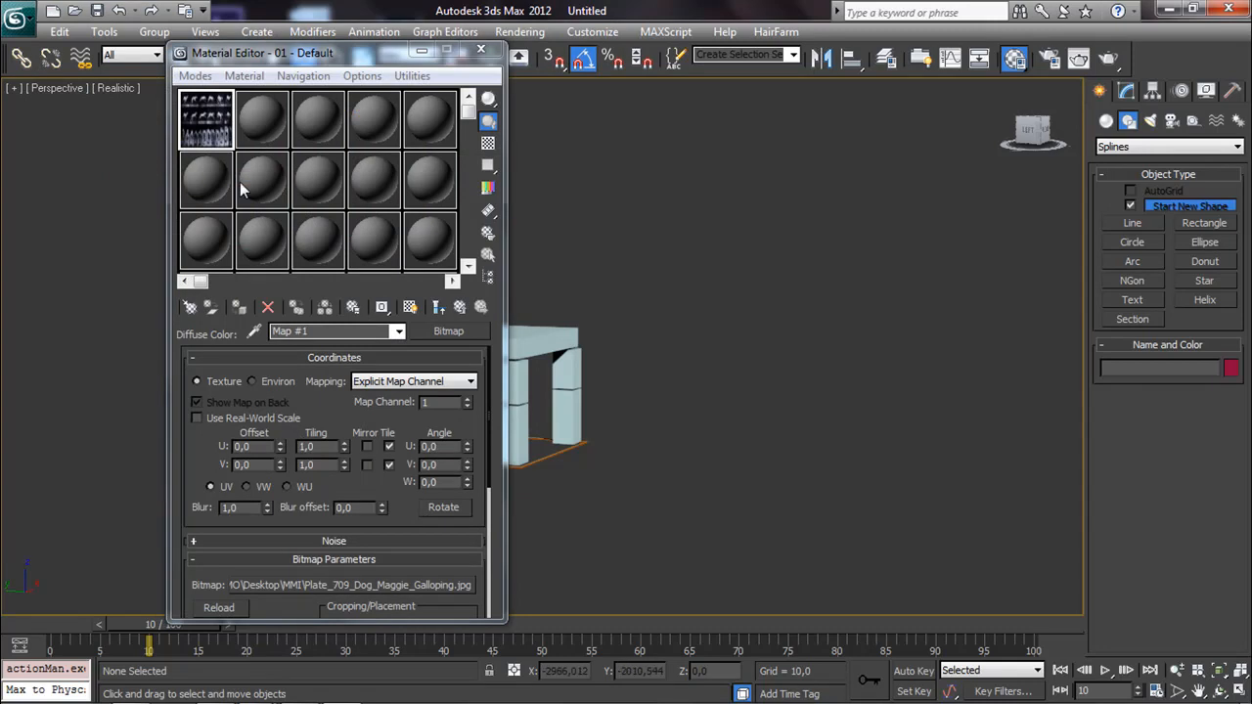
# Step: Show the diffuse bitmap in its image viewer beside the chair, with the Material Editor minimized
pyautogui.moveTo(390, 492); pyautogui.dragTo(402, 408)
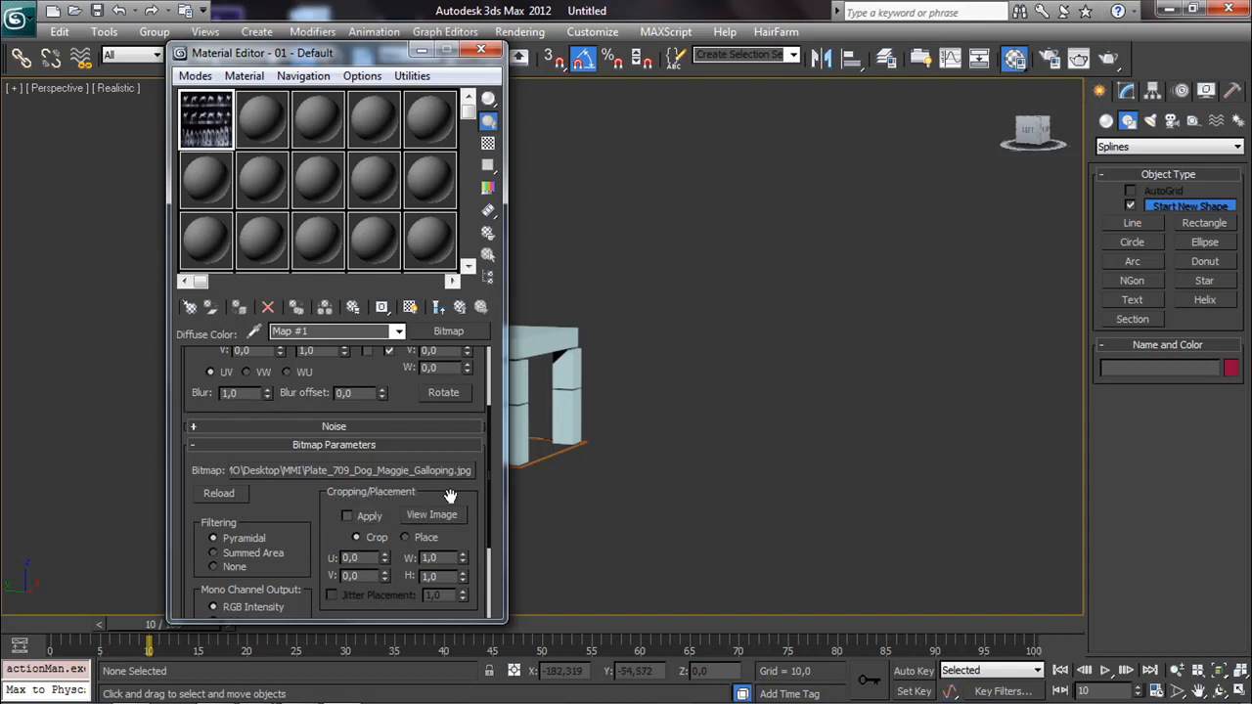
pyautogui.moveTo(431, 496); pyautogui.dragTo(431, 479)
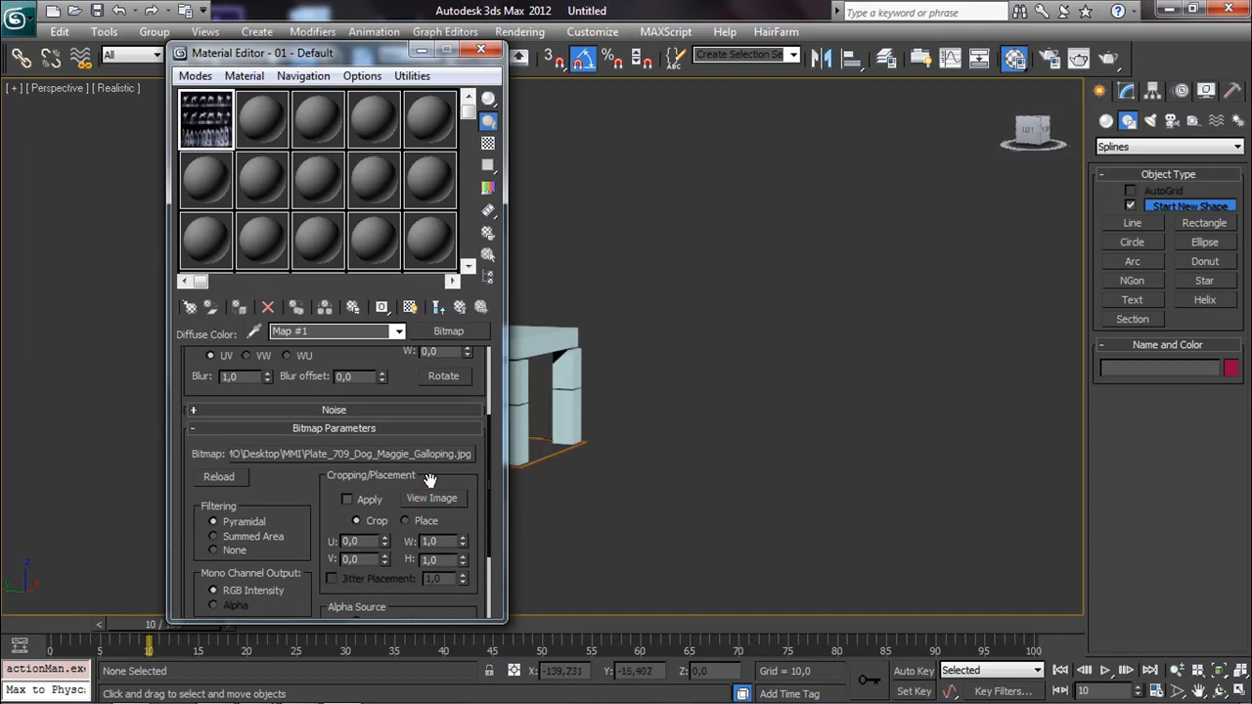
pyautogui.click(431, 499)
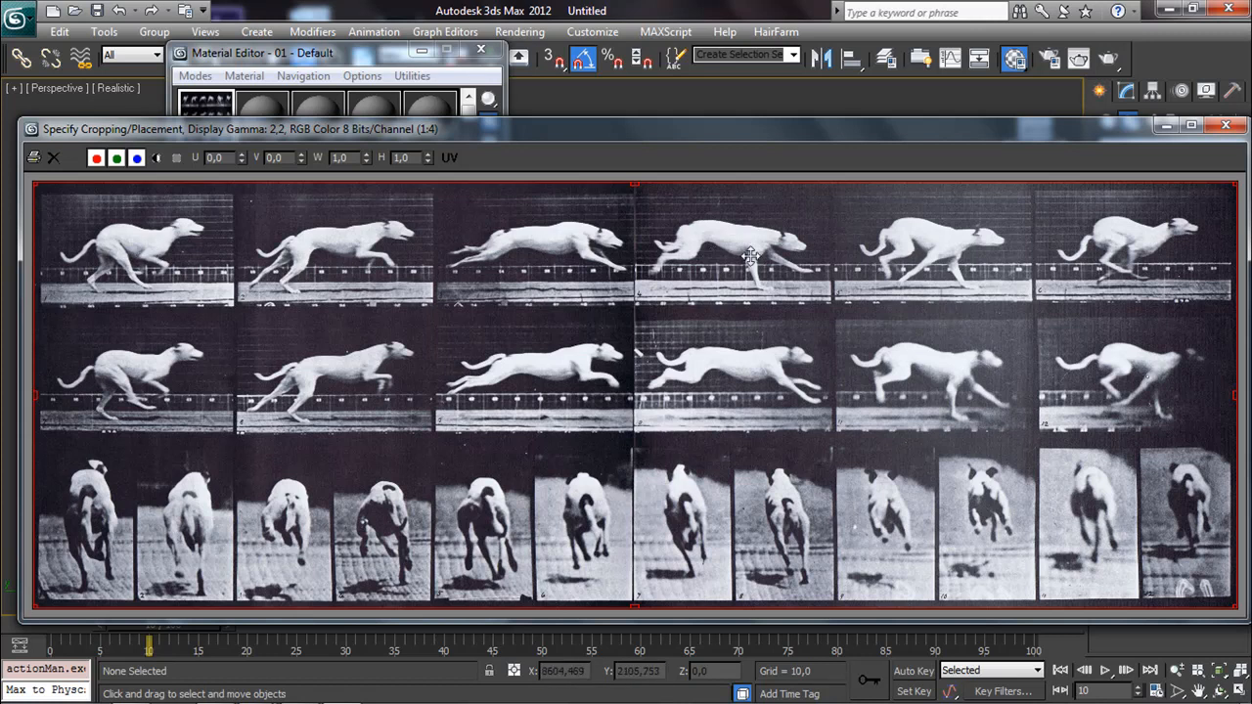
pyautogui.moveTo(477, 128); pyautogui.dragTo(874, 136)
pyautogui.click(421, 53)
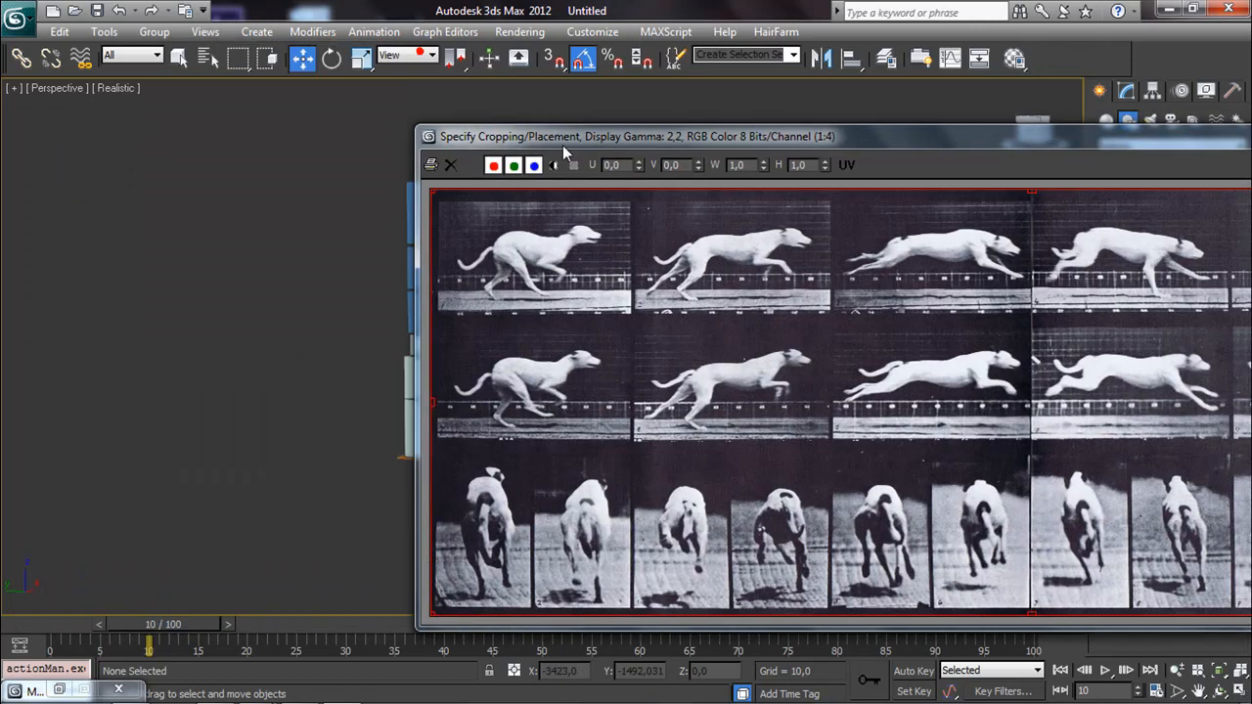
pyautogui.moveTo(556, 136); pyautogui.dragTo(681, 136)
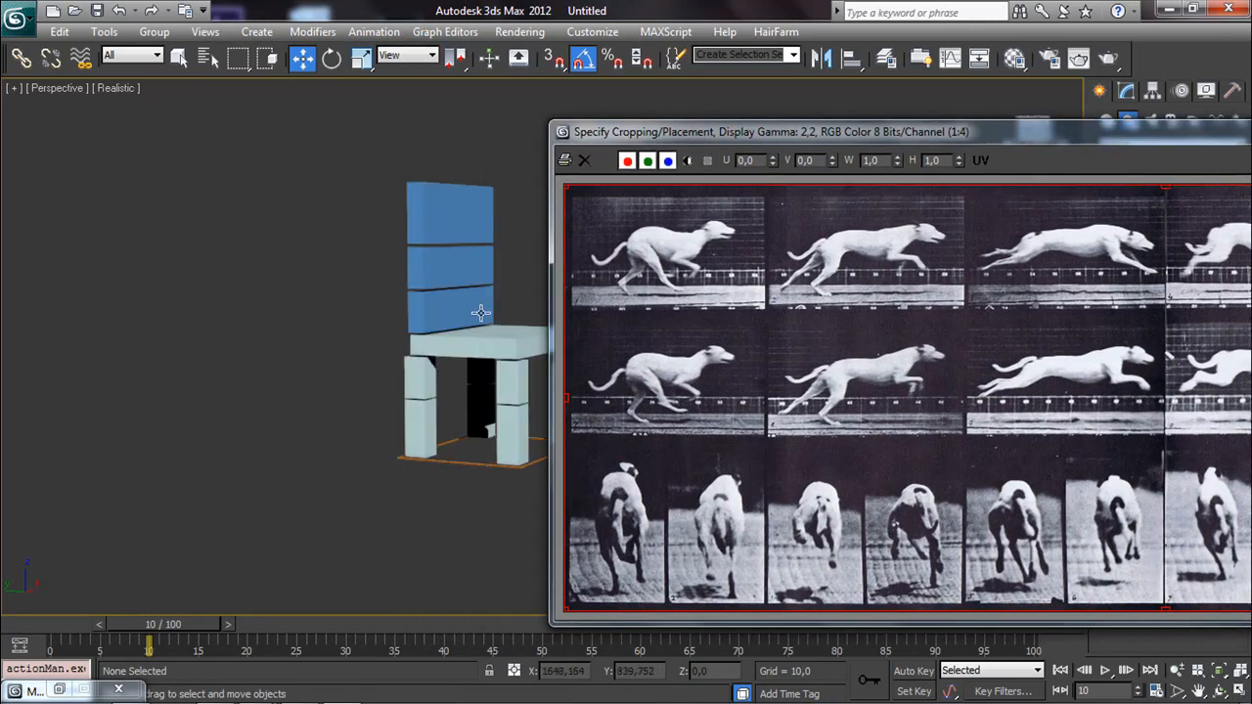
# Step: Switch the viewport to the Left view and frame the chair's legs beside the galloping-dog reference
pyautogui.moveTo(481, 311); pyautogui.dragTo(341, 308, button='middle')
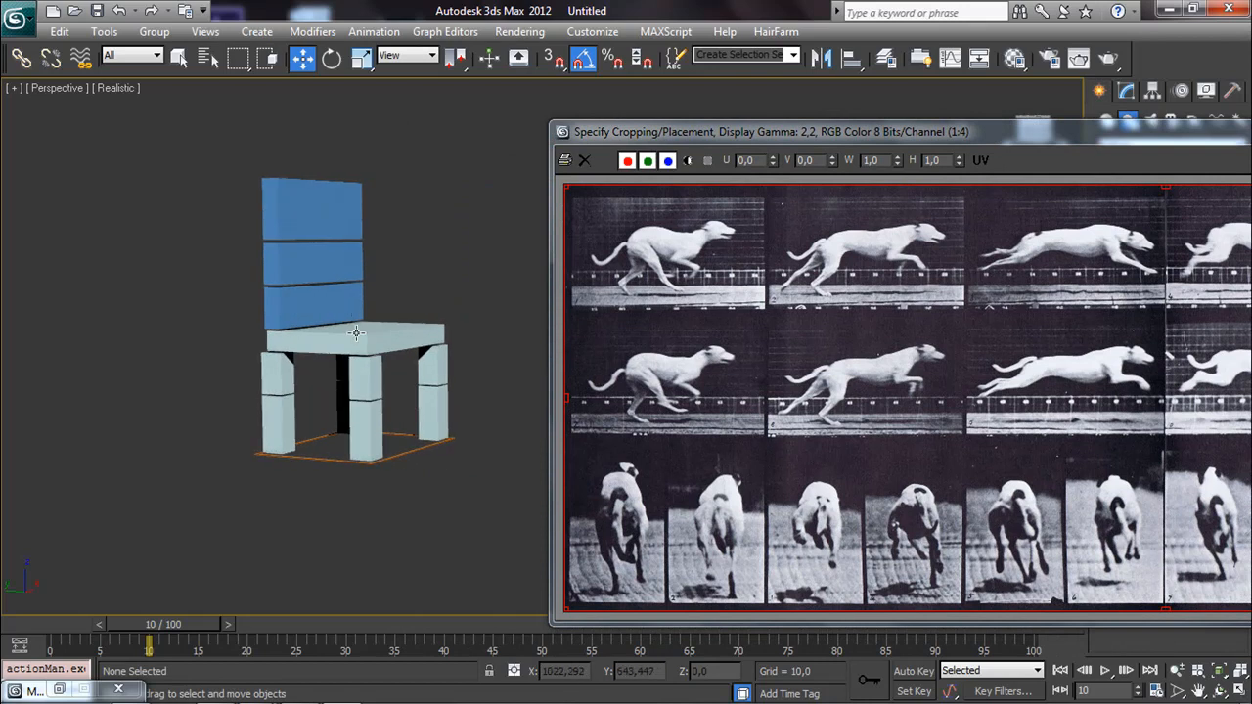
pyautogui.click(55, 88)
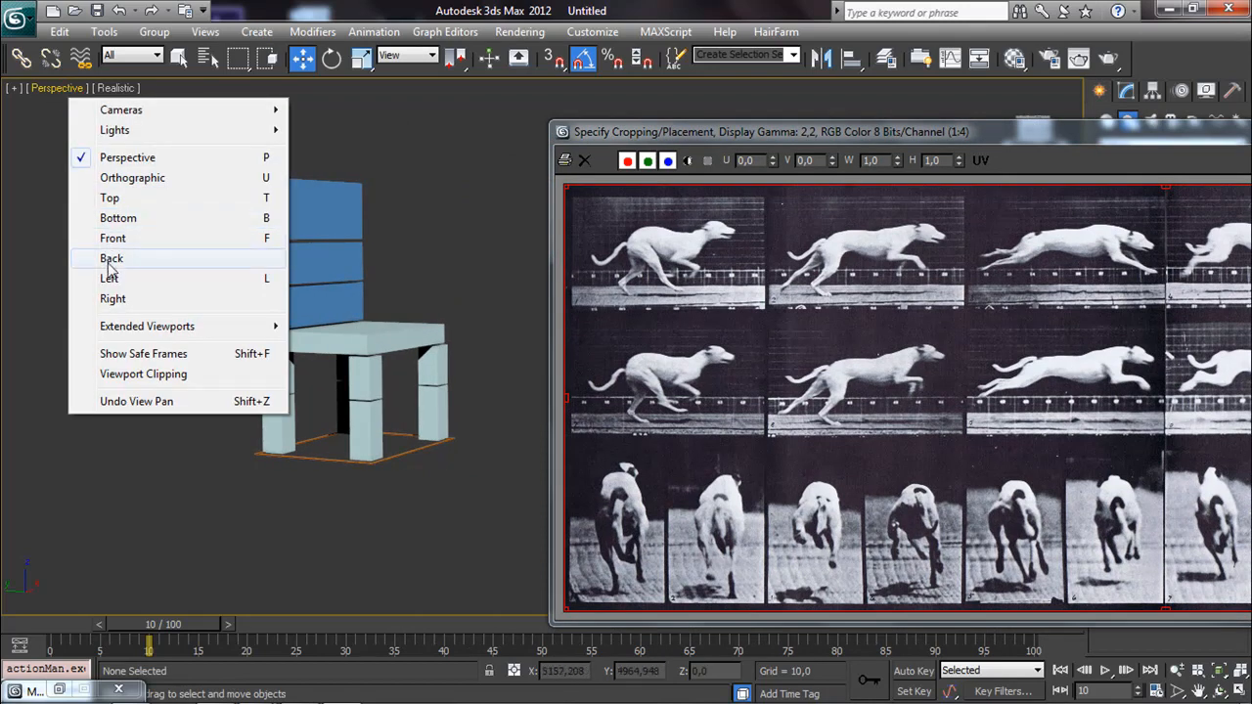
pyautogui.click(137, 279)
pyautogui.moveTo(409, 346); pyautogui.dragTo(234, 414, button='middle')
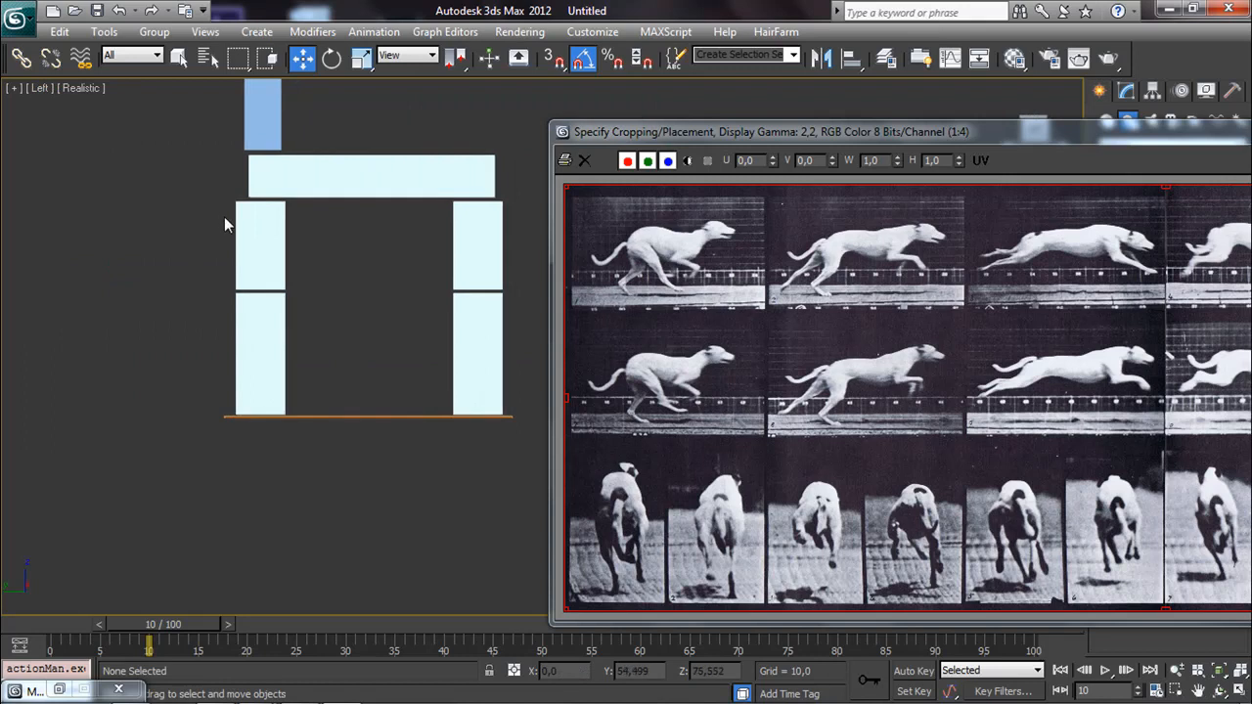
pyautogui.moveTo(224, 215); pyautogui.dragTo(172, 284, button='middle')
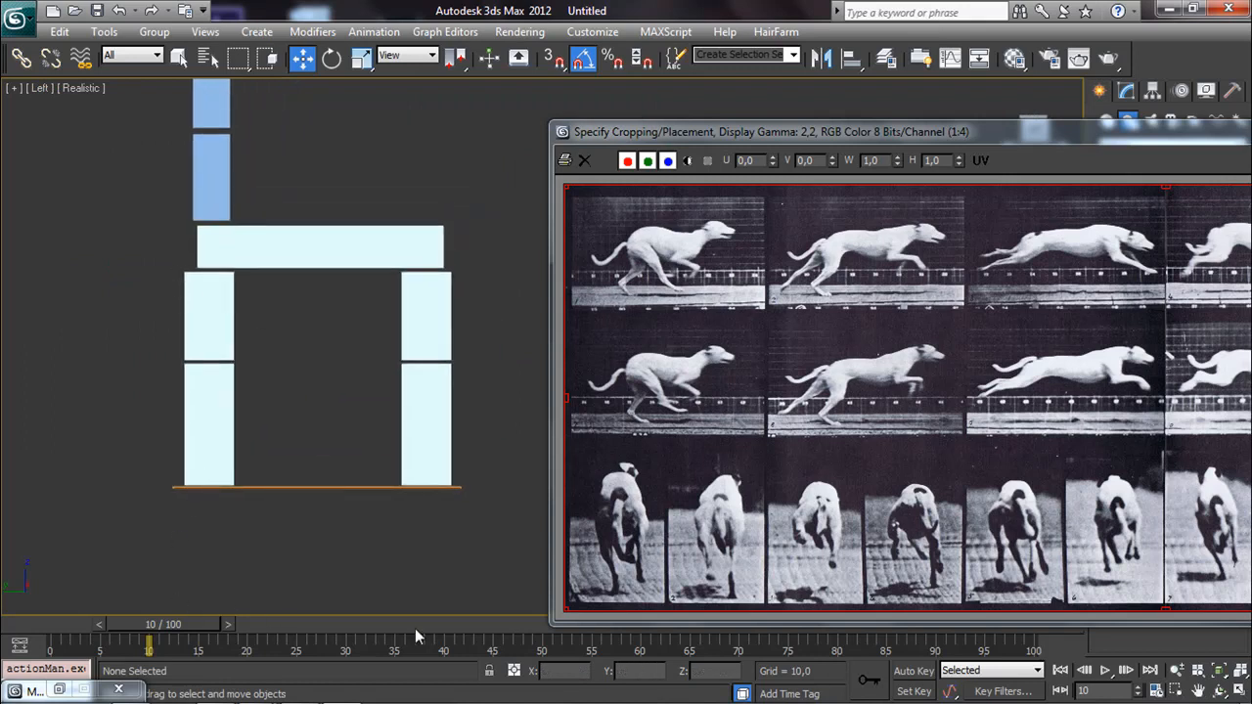
# Step: With Auto Key on at frame 10, rotate both segments of the near rear leg forward by 15 degrees
pyautogui.click(915, 671)
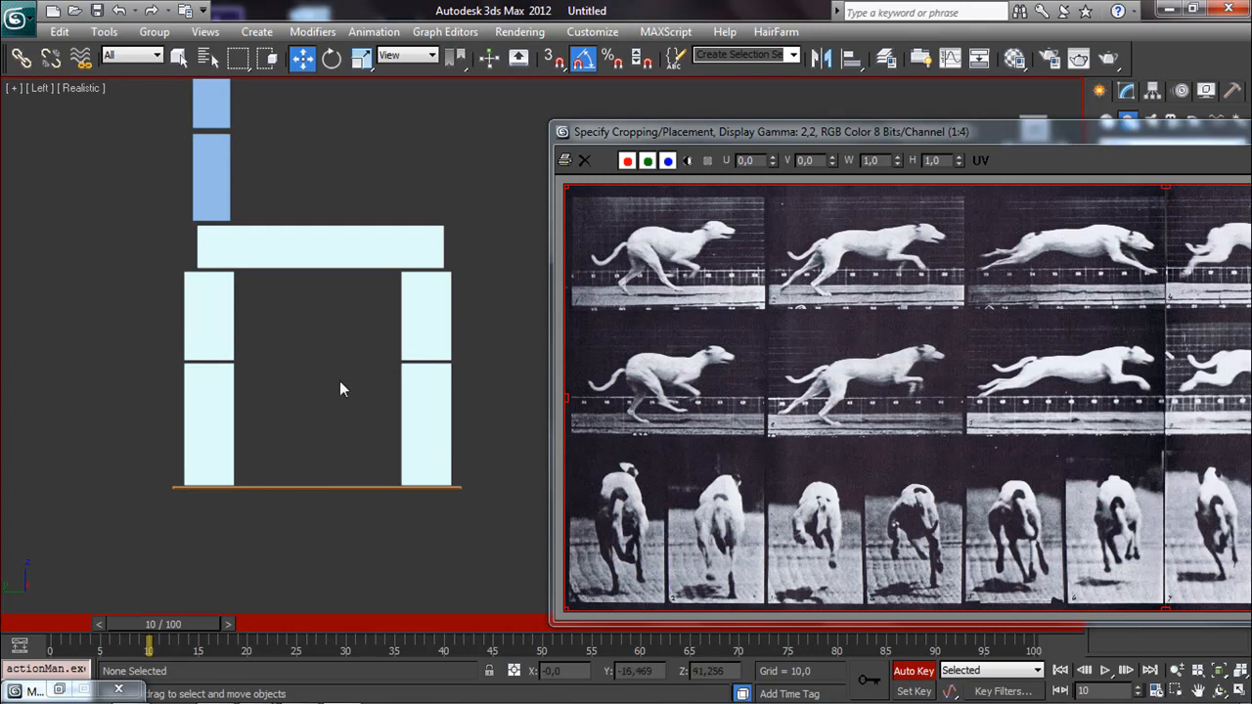
pyautogui.doubleClick(219, 324)
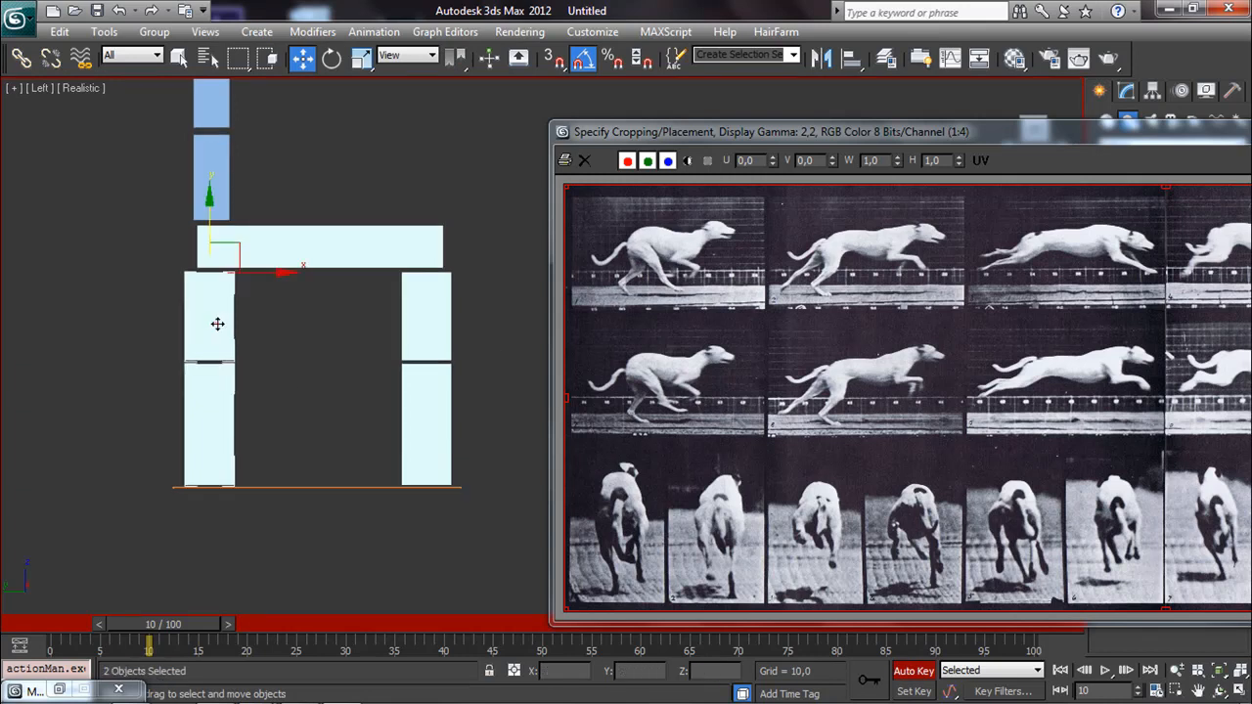
pyautogui.click(332, 59)
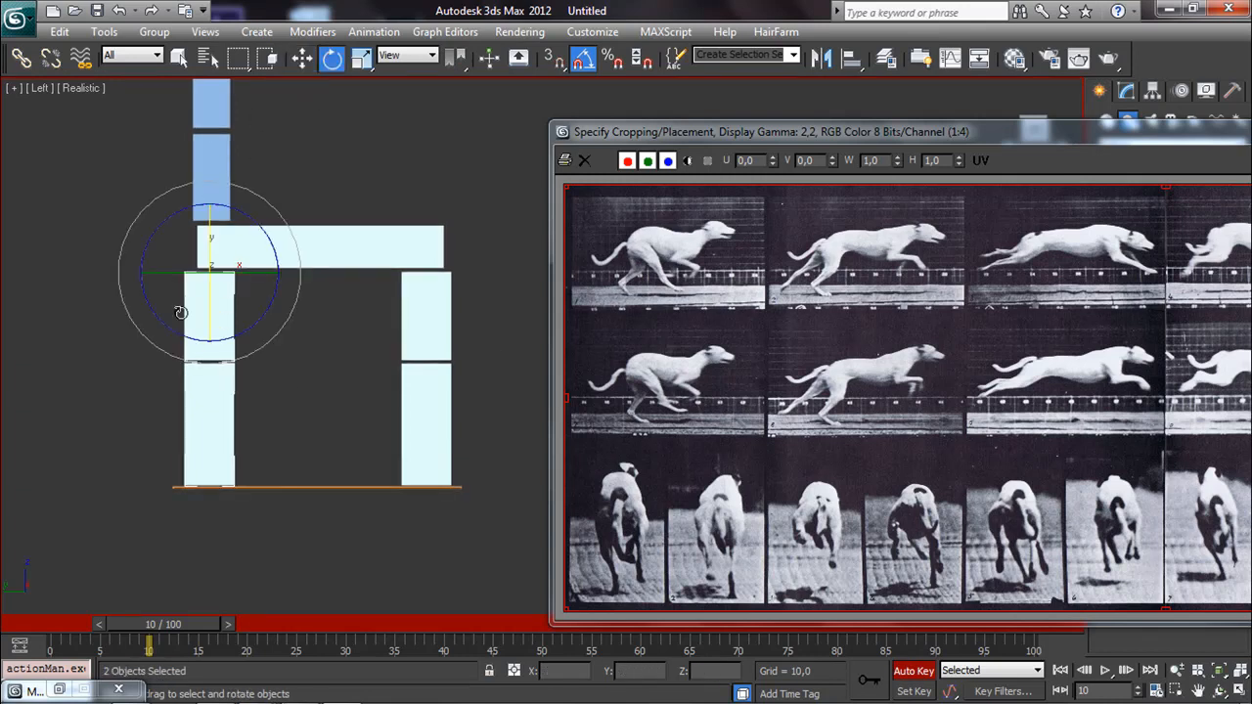
pyautogui.moveTo(167, 313); pyautogui.dragTo(177, 330)
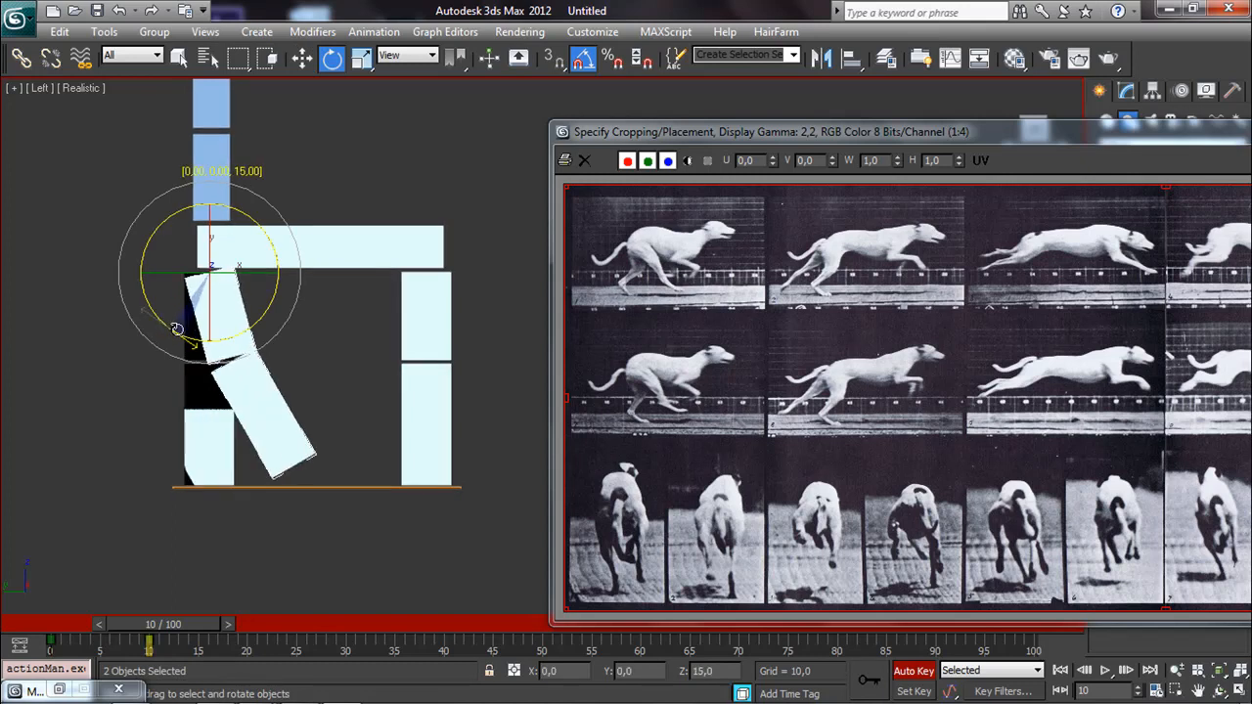
pyautogui.moveTo(176, 326); pyautogui.dragTo(181, 323)
# Step: At frame 10, swing the near front leg forward and fold its lower segment back underneath
pyautogui.click(433, 316)
pyautogui.moveTo(376, 315); pyautogui.dragTo(414, 339)
pyautogui.moveTo(442, 337); pyautogui.dragTo(351, 336, button='middle')
pyautogui.click(434, 329)
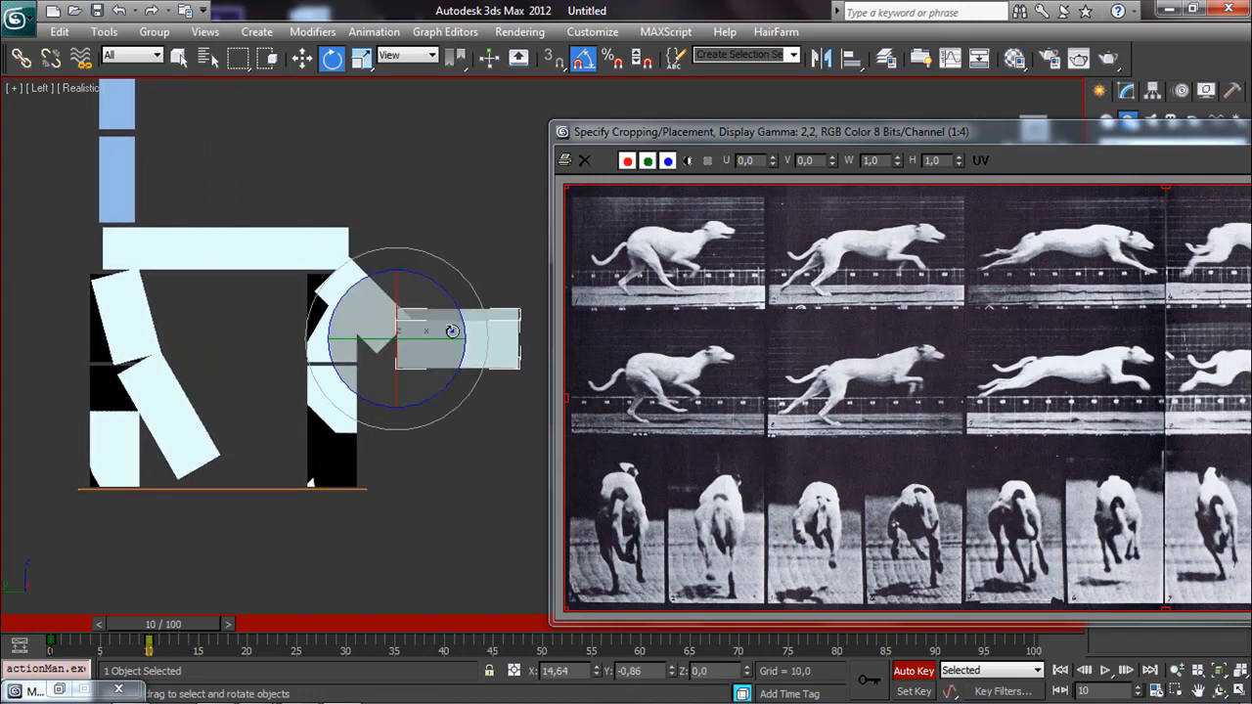
pyautogui.moveTo(449, 330); pyautogui.dragTo(291, 294)
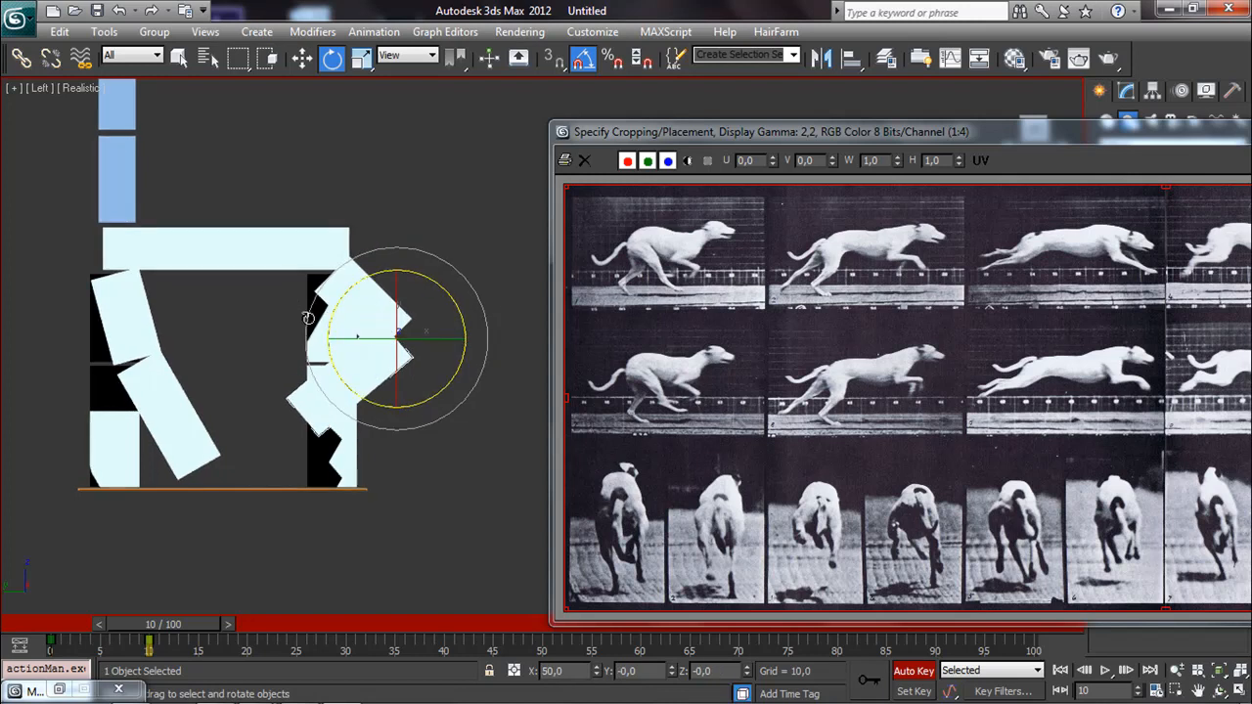
# Step: At frame 10, rotate the far front leg backward and raise its lower segment to horizontal under the seat
pyautogui.click(311, 327)
pyautogui.moveTo(305, 334); pyautogui.dragTo(278, 305)
pyautogui.click(250, 364)
pyautogui.moveTo(228, 358); pyautogui.dragTo(216, 315)
# Step: At frame 10, rotate both segments of the far rear leg backward by 10 degrees
pyautogui.moveTo(82, 382); pyautogui.dragTo(262, 399, button='middle')
pyautogui.click(273, 363)
pyautogui.doubleClick(274, 363)
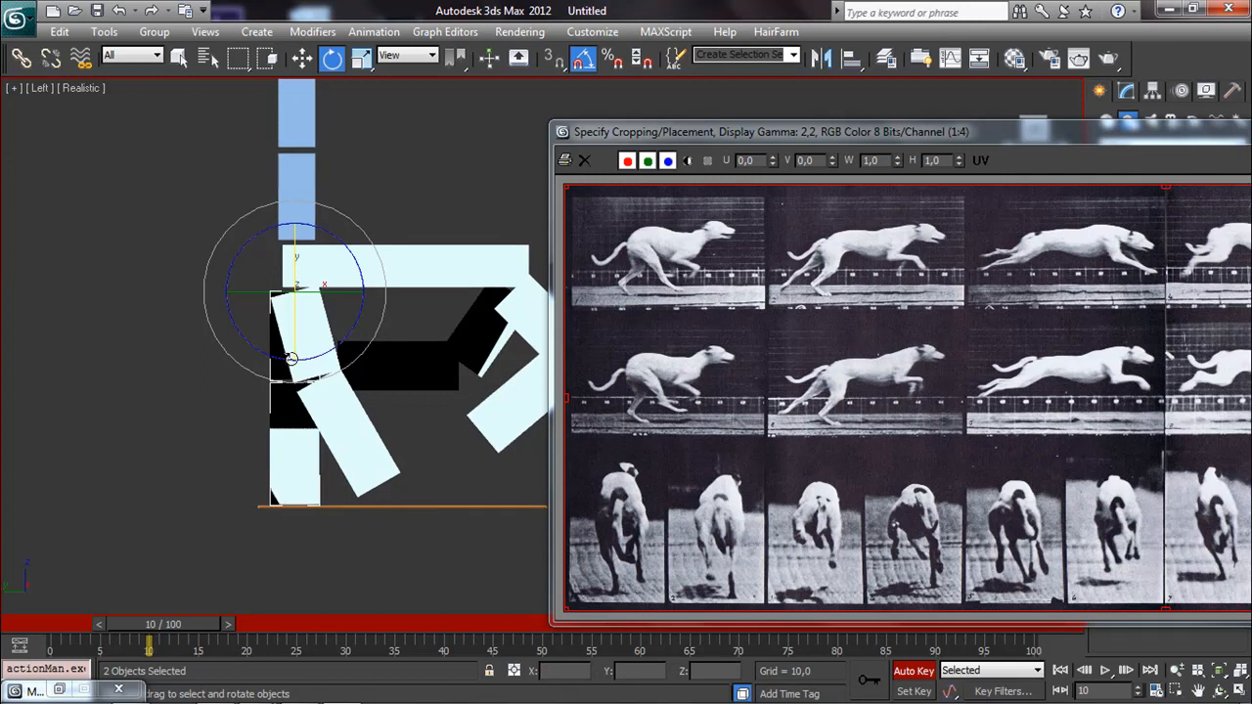
pyautogui.moveTo(275, 363); pyautogui.dragTo(280, 359)
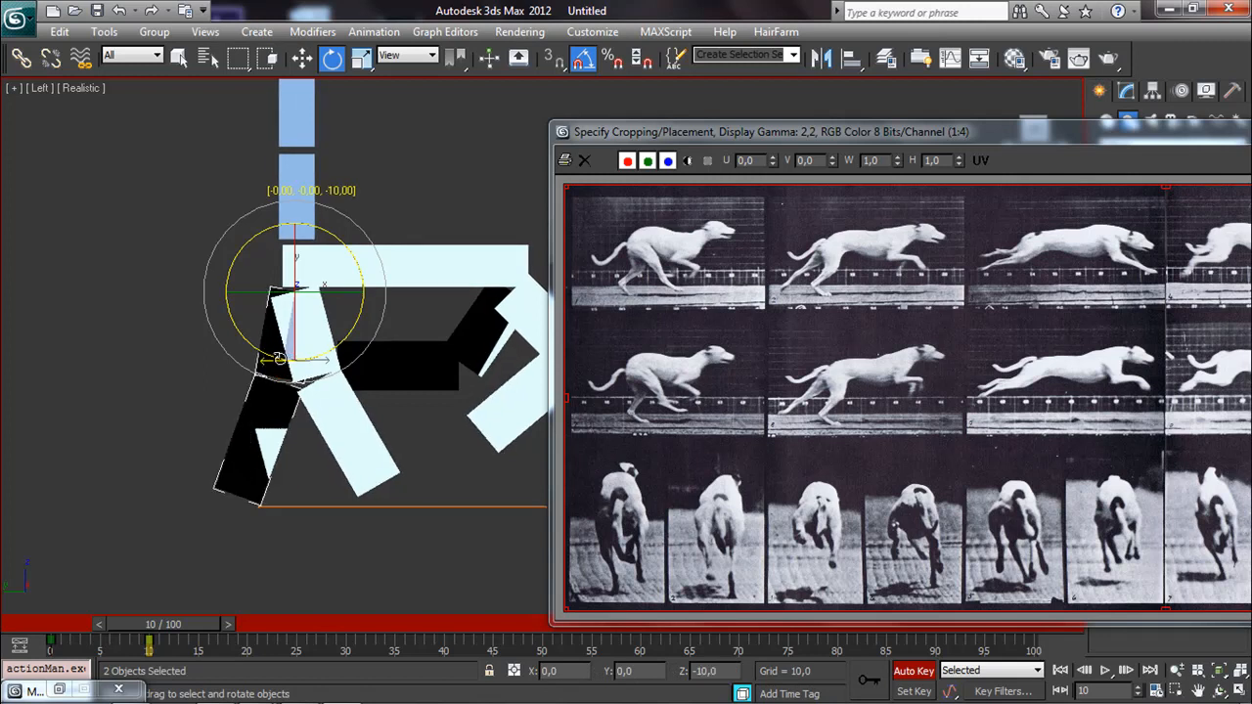
pyautogui.moveTo(280, 359); pyautogui.dragTo(263, 377, button='middle')
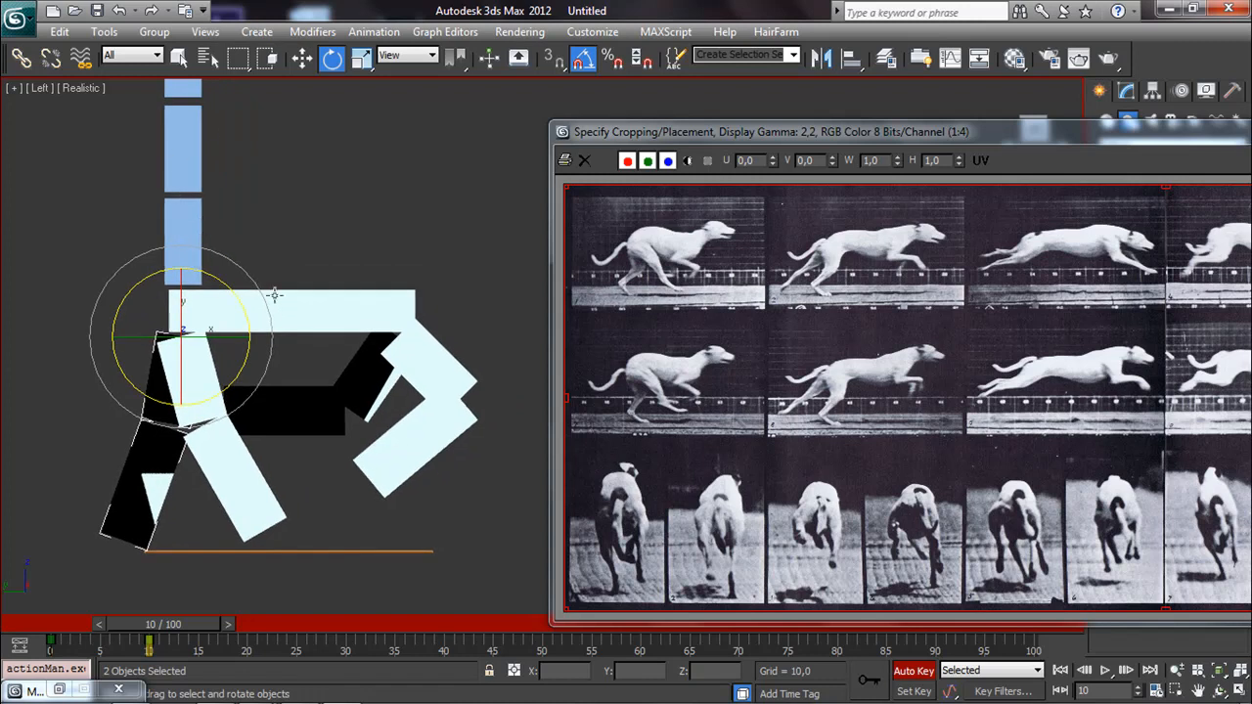
# Step: At frame 20, rotate both segments of the far rear leg further backward
pyautogui.moveTo(185, 625); pyautogui.dragTo(280, 626)
pyautogui.press('e')
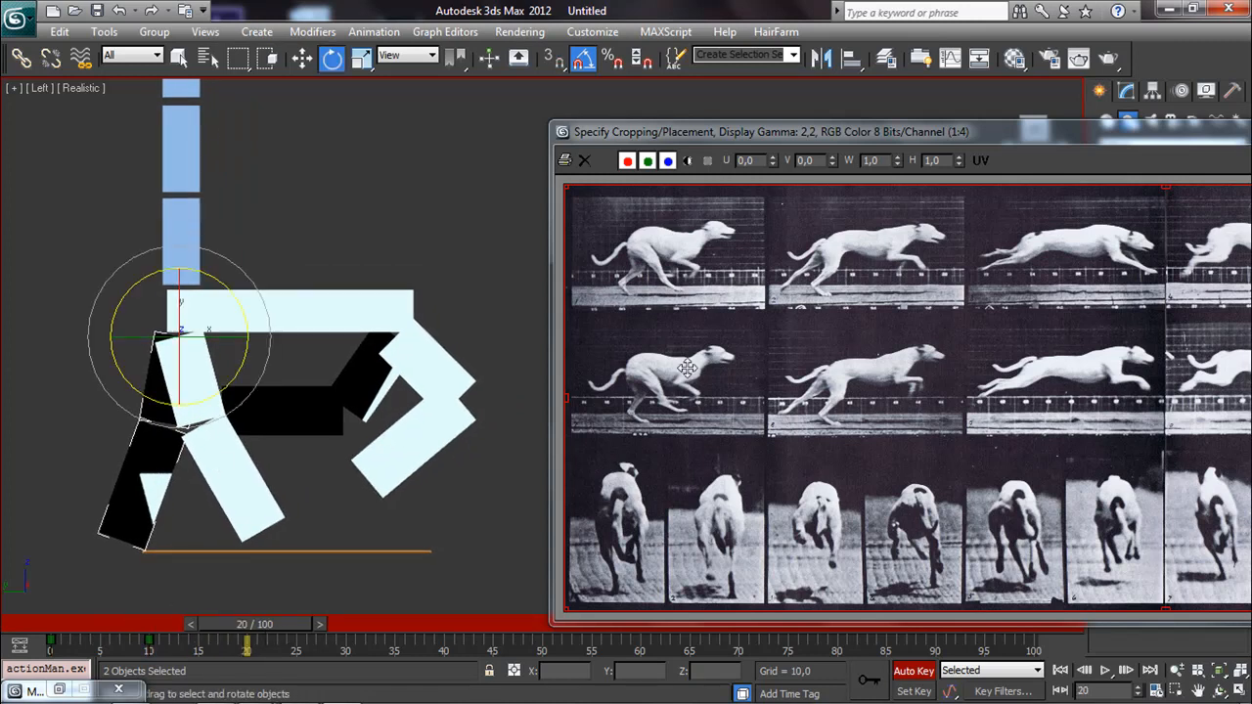
pyautogui.moveTo(306, 407); pyautogui.dragTo(408, 374, button='middle')
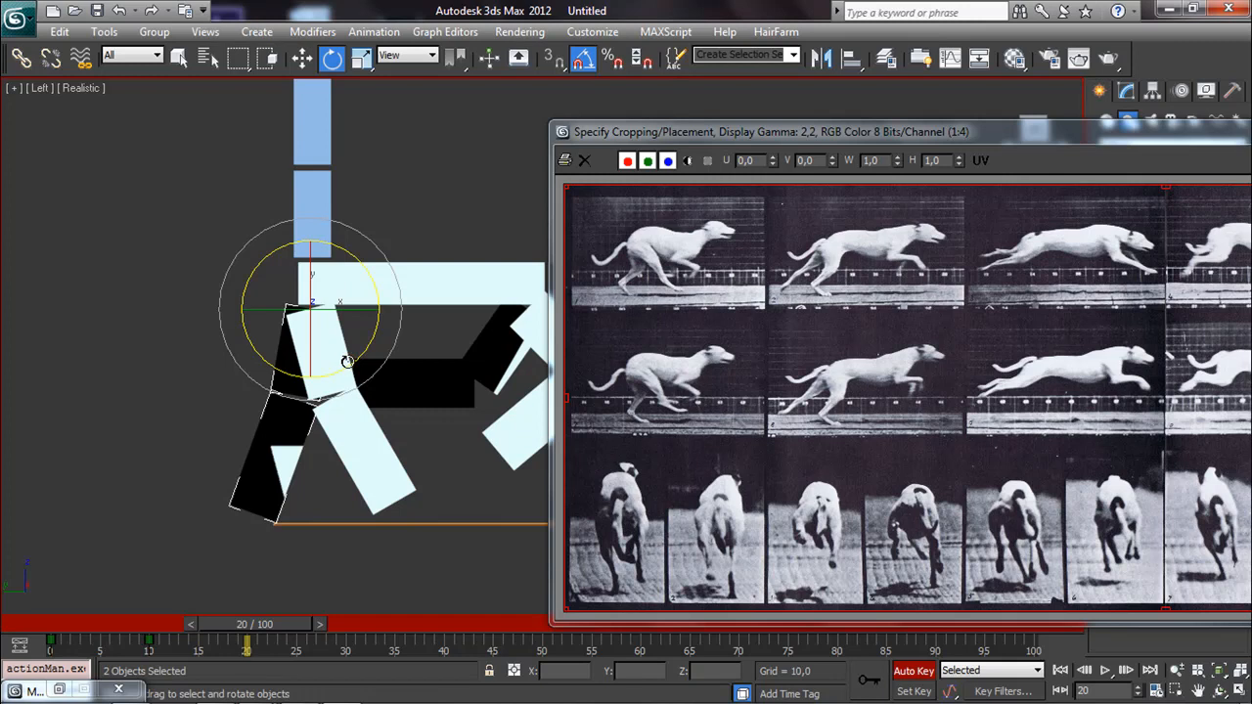
pyautogui.moveTo(347, 362); pyautogui.dragTo(341, 365)
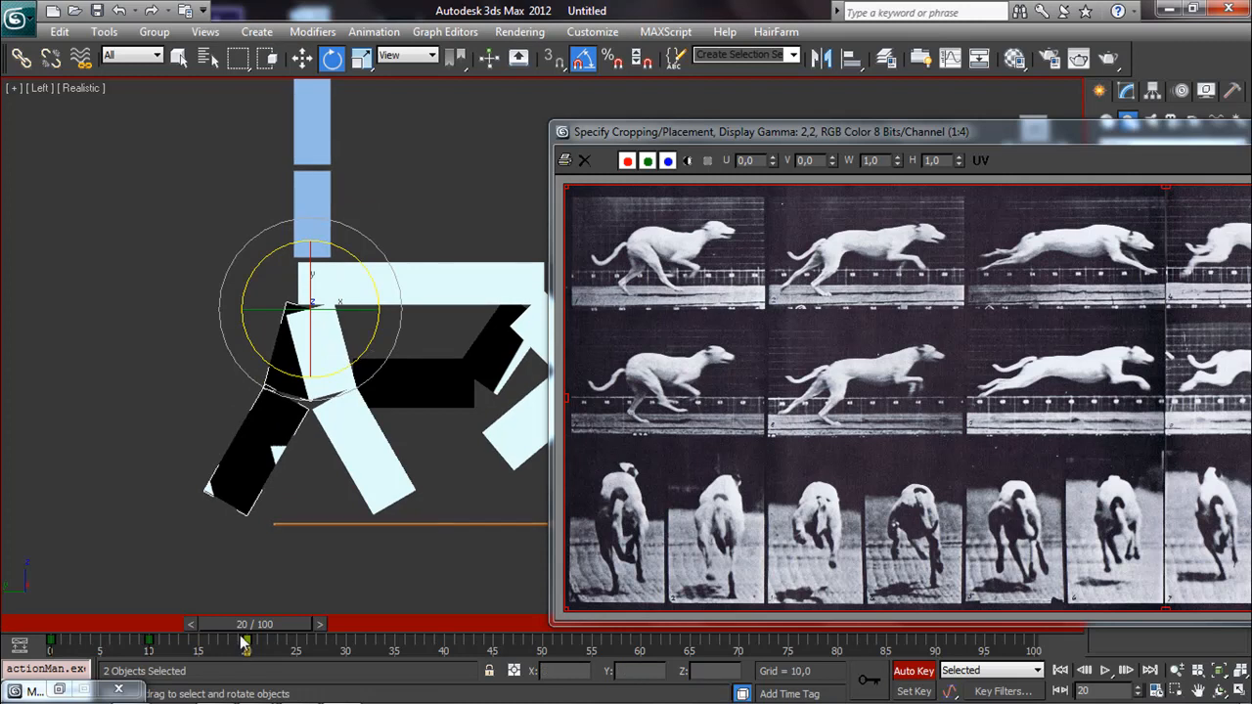
# Step: Return to frame 10 and rotate both segments of the far rear leg slightly forward
pyautogui.moveTo(230, 622); pyautogui.dragTo(131, 626)
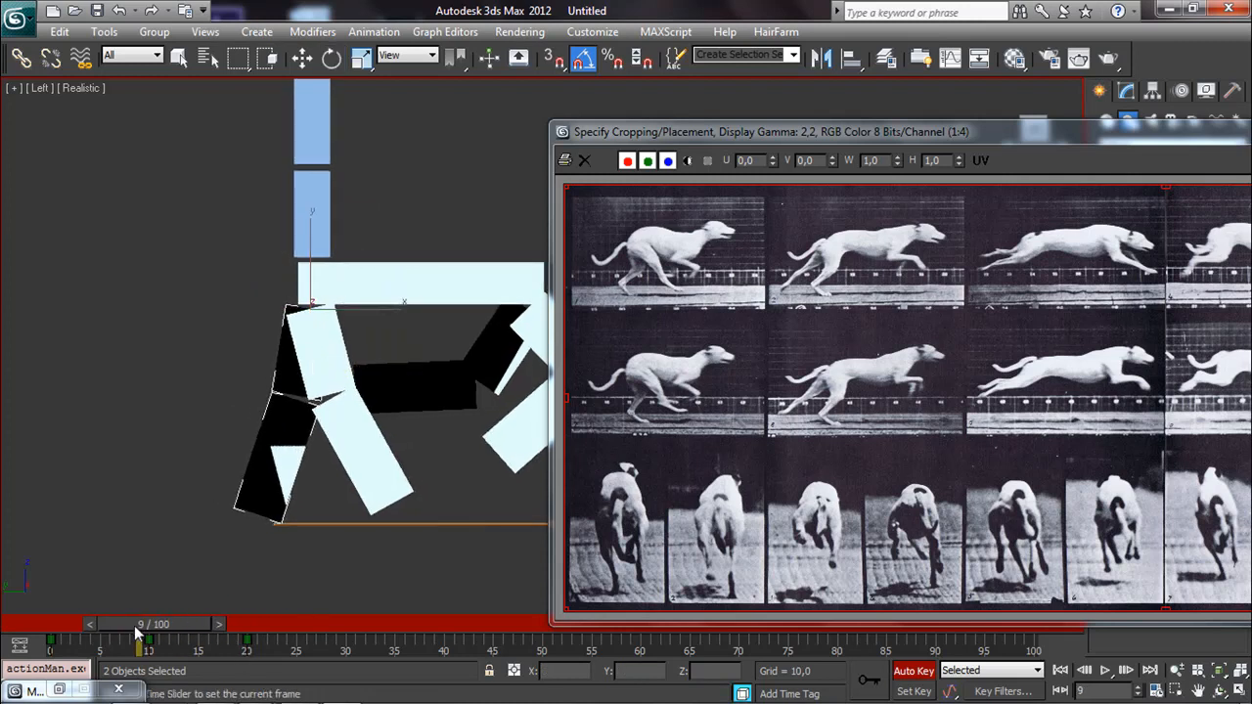
pyautogui.press('e')
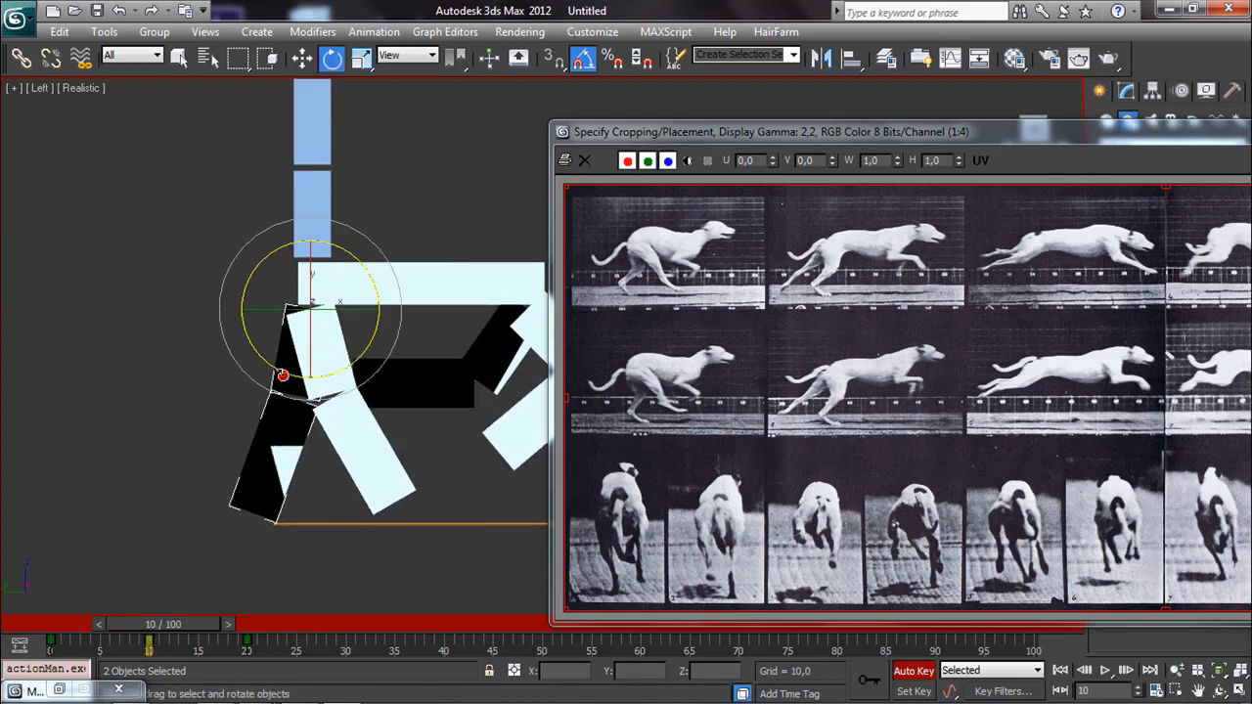
pyautogui.moveTo(282, 374); pyautogui.dragTo(284, 378)
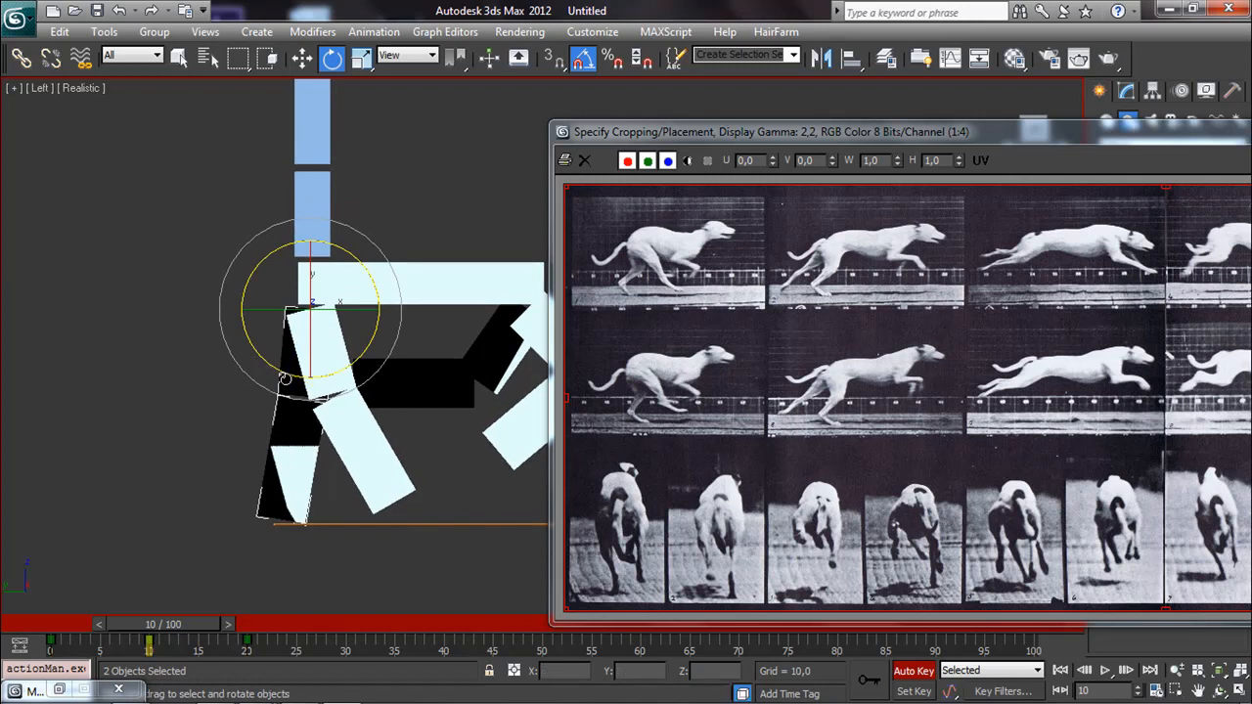
# Step: At frame 10, rotate the near rear leg's upper segment forward to -25 degrees
pyautogui.click(318, 359)
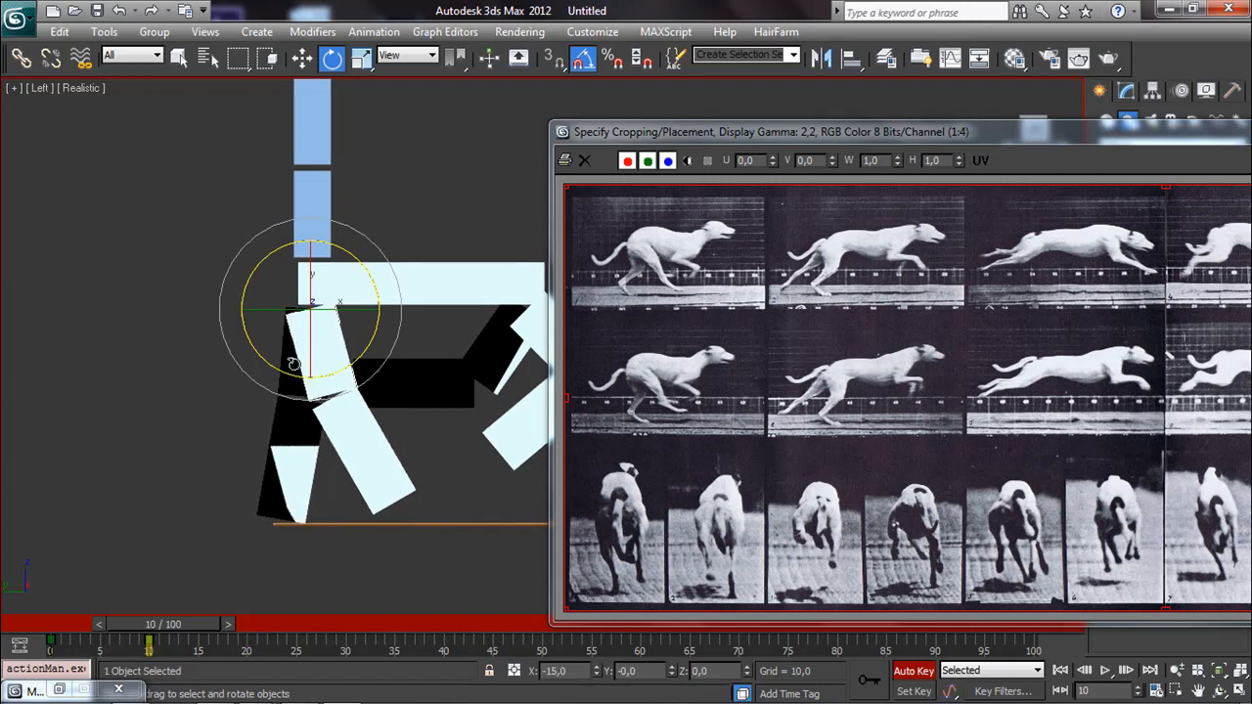
pyautogui.moveTo(279, 373); pyautogui.dragTo(284, 376)
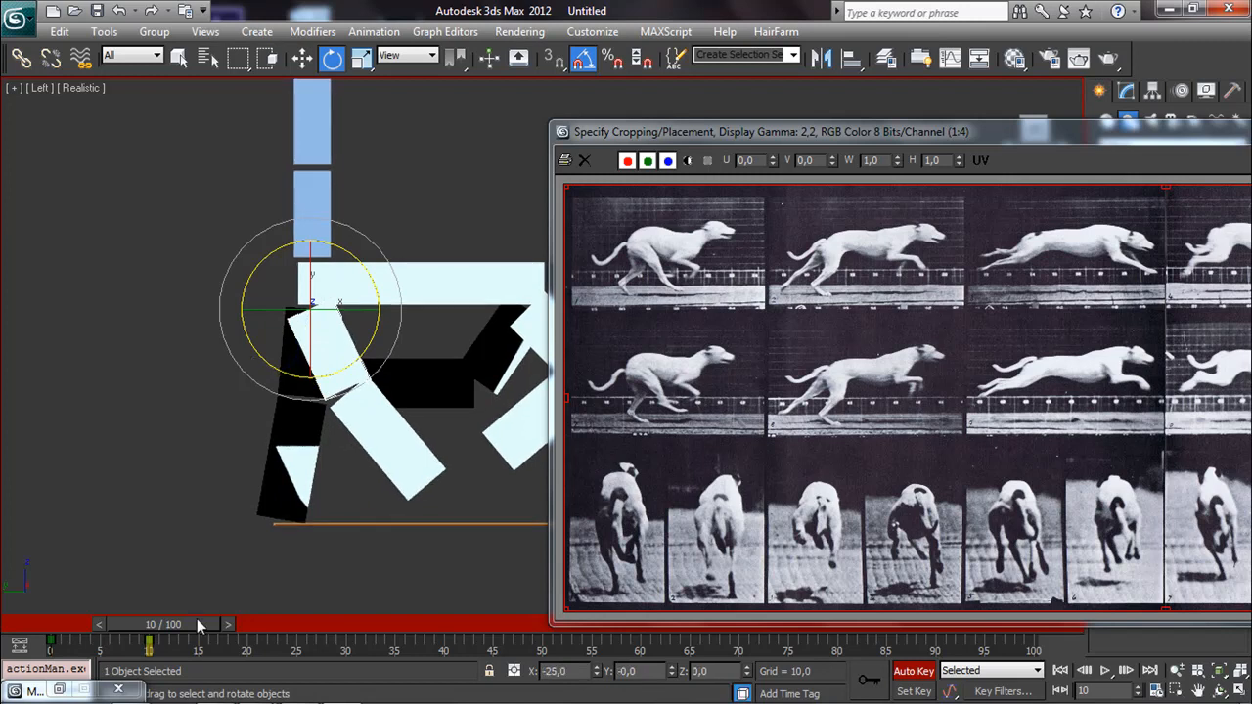
# Step: At frame 20, straighten the far rear leg backward and rotate the near rear leg's upper segment to -5 degrees
pyautogui.moveTo(193, 624); pyautogui.dragTo(285, 622)
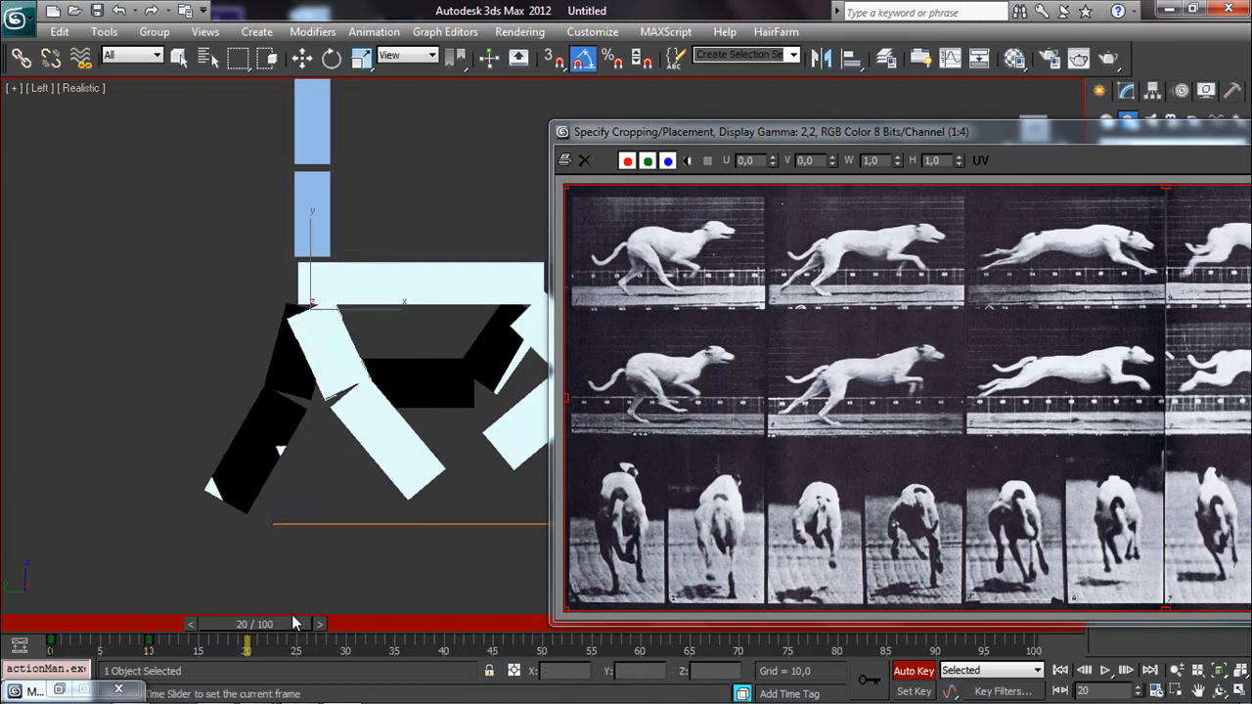
pyautogui.keyDown('ctrl'); pyautogui.click(295, 379); pyautogui.keyUp('ctrl')
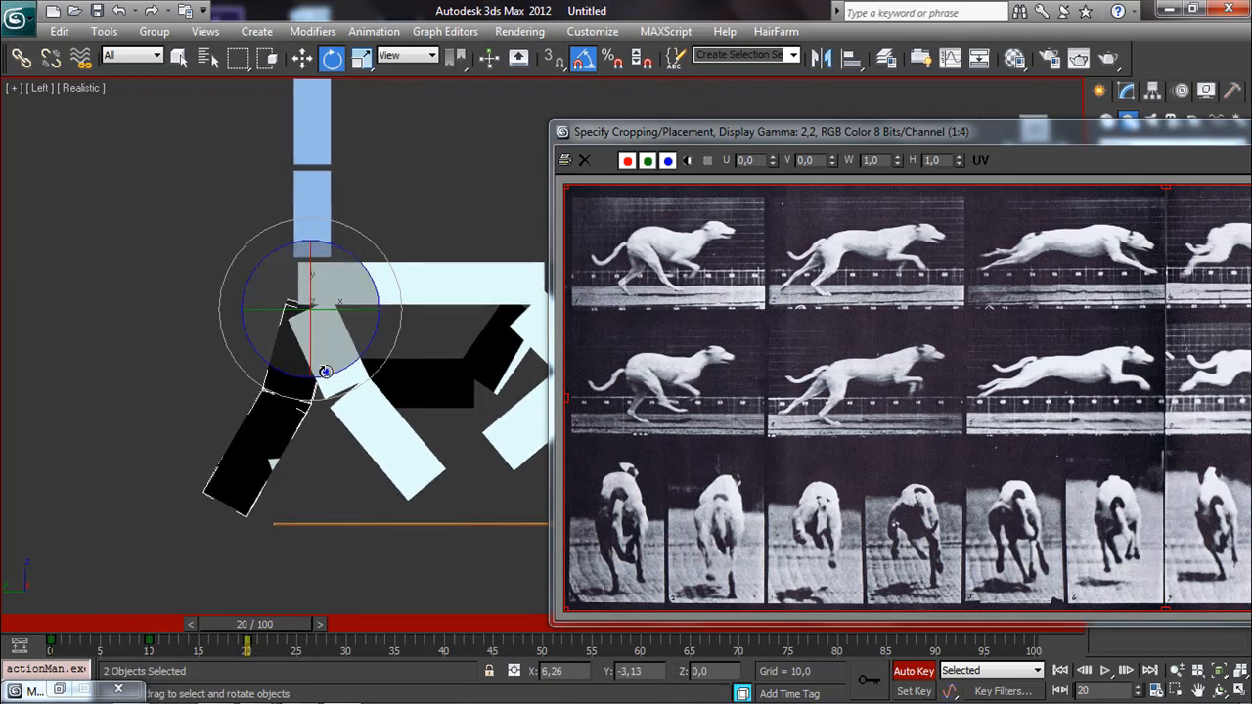
pyautogui.moveTo(342, 369); pyautogui.dragTo(240, 456)
pyautogui.click(251, 428)
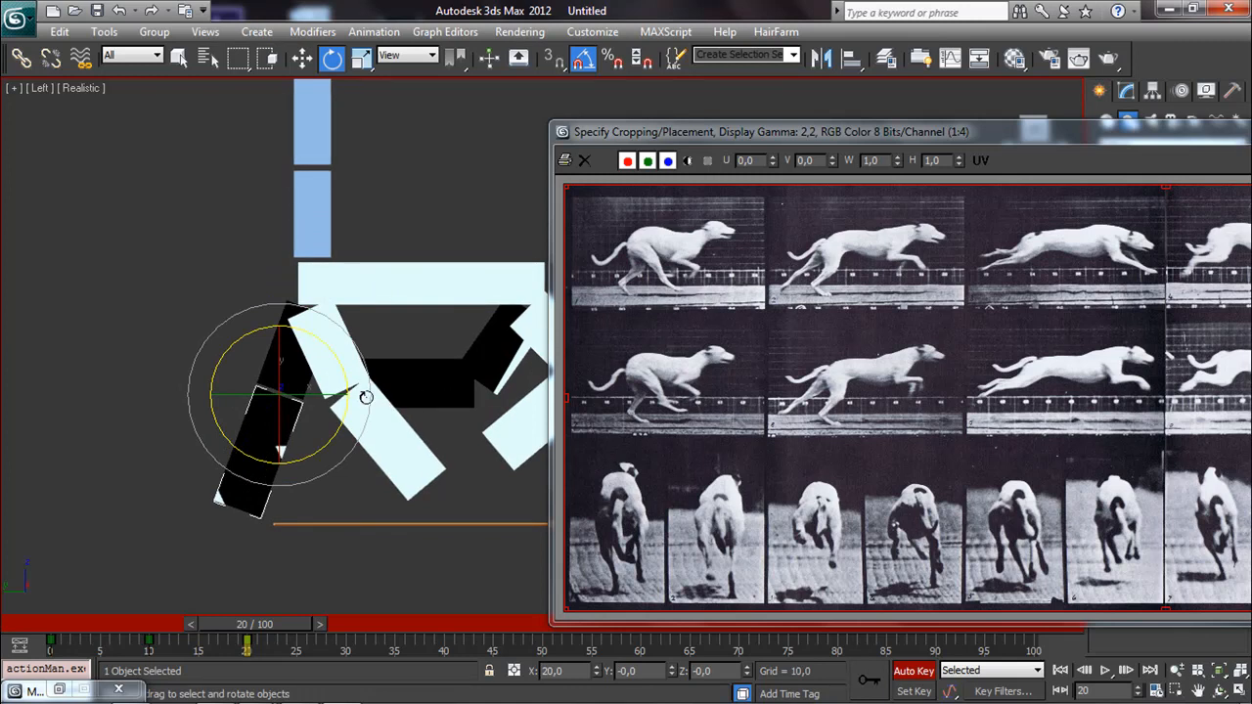
pyautogui.click(328, 348)
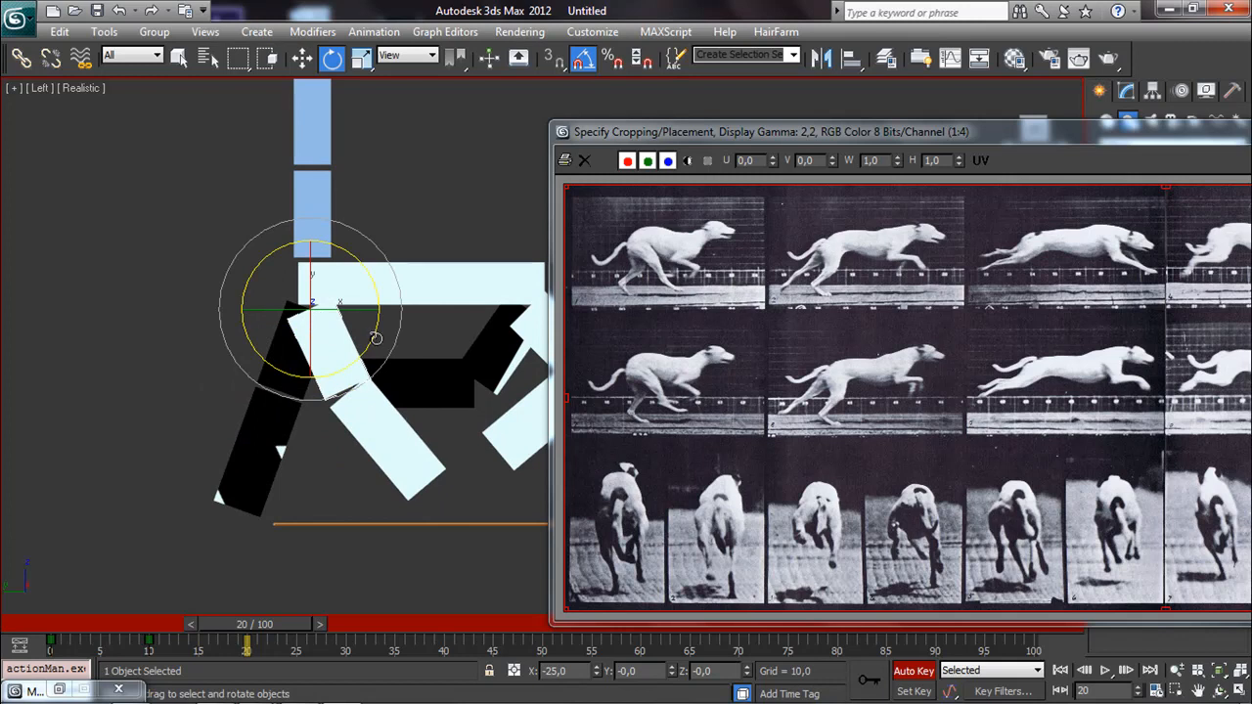
pyautogui.moveTo(374, 339); pyautogui.dragTo(368, 354)
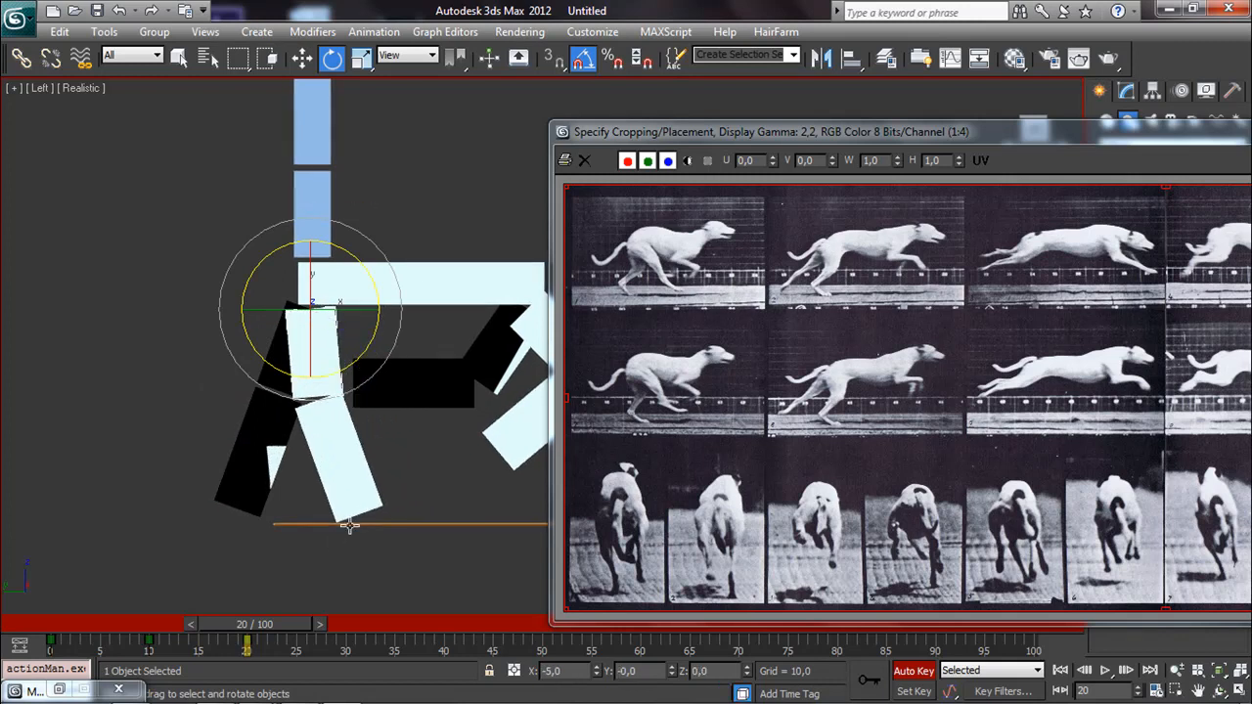
# Step: At frame 20, swing the near front leg forward and extend its lower segment forward and down
pyautogui.moveTo(423, 511); pyautogui.dragTo(336, 515, button='middle')
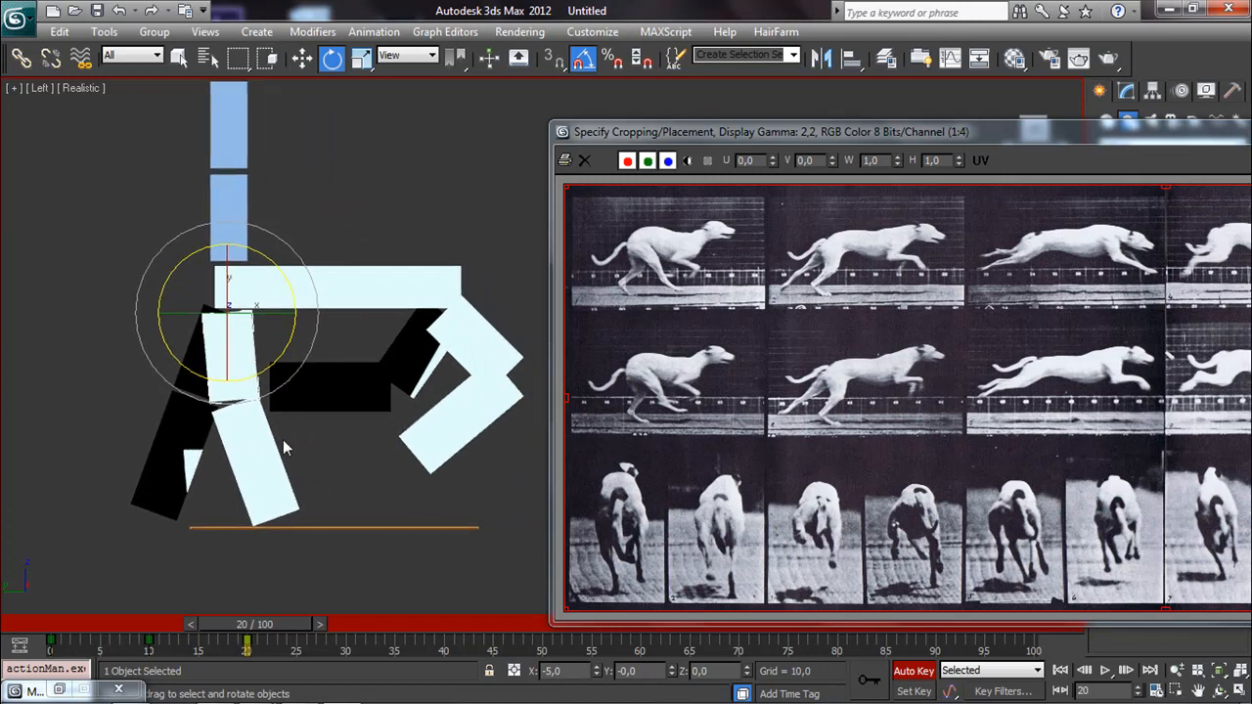
pyautogui.moveTo(473, 381); pyautogui.dragTo(445, 387, button='middle')
pyautogui.click(448, 356)
pyautogui.moveTo(445, 356); pyautogui.dragTo(479, 357)
pyautogui.click(478, 420)
pyautogui.moveTo(472, 404); pyautogui.dragTo(523, 421)
# Step: At frame 20, rotate the far front leg forward 105 degrees and bend its lower segment back down to 20 degrees
pyautogui.click(387, 376)
pyautogui.moveTo(417, 378); pyautogui.dragTo(270, 396, button='middle')
pyautogui.moveTo(282, 407); pyautogui.dragTo(382, 363)
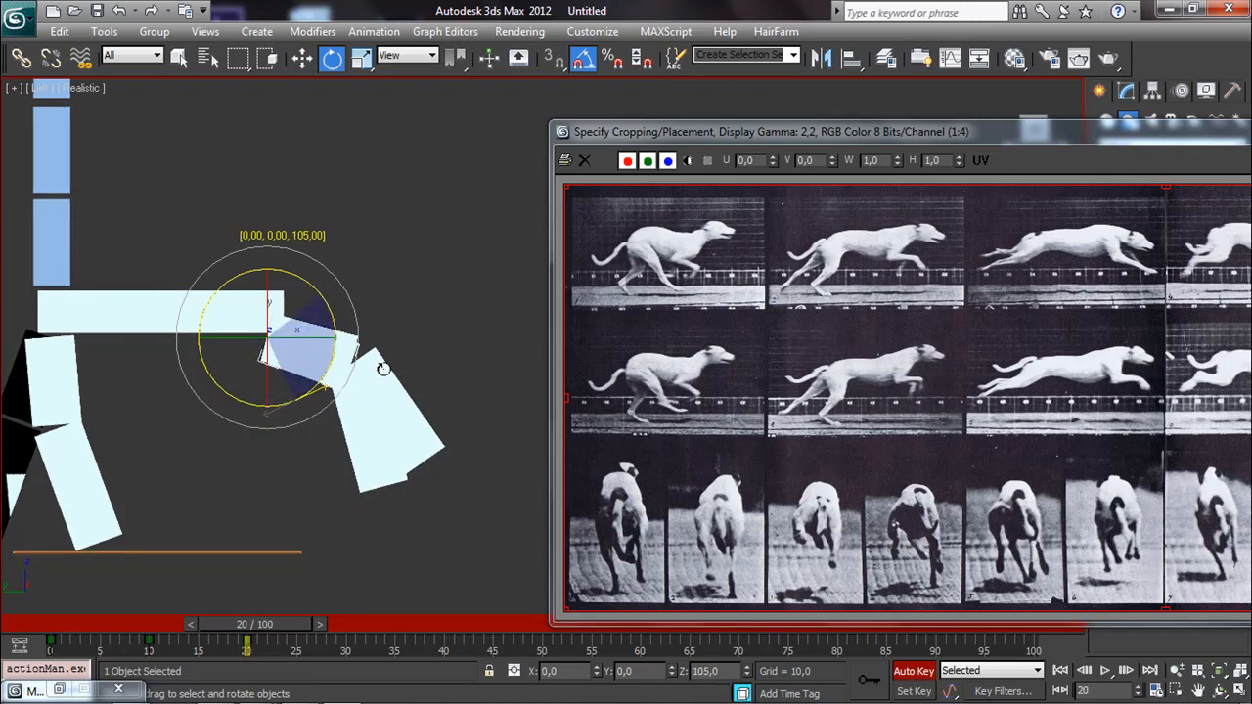
pyautogui.click(359, 469)
pyautogui.moveTo(388, 420); pyautogui.dragTo(364, 440)
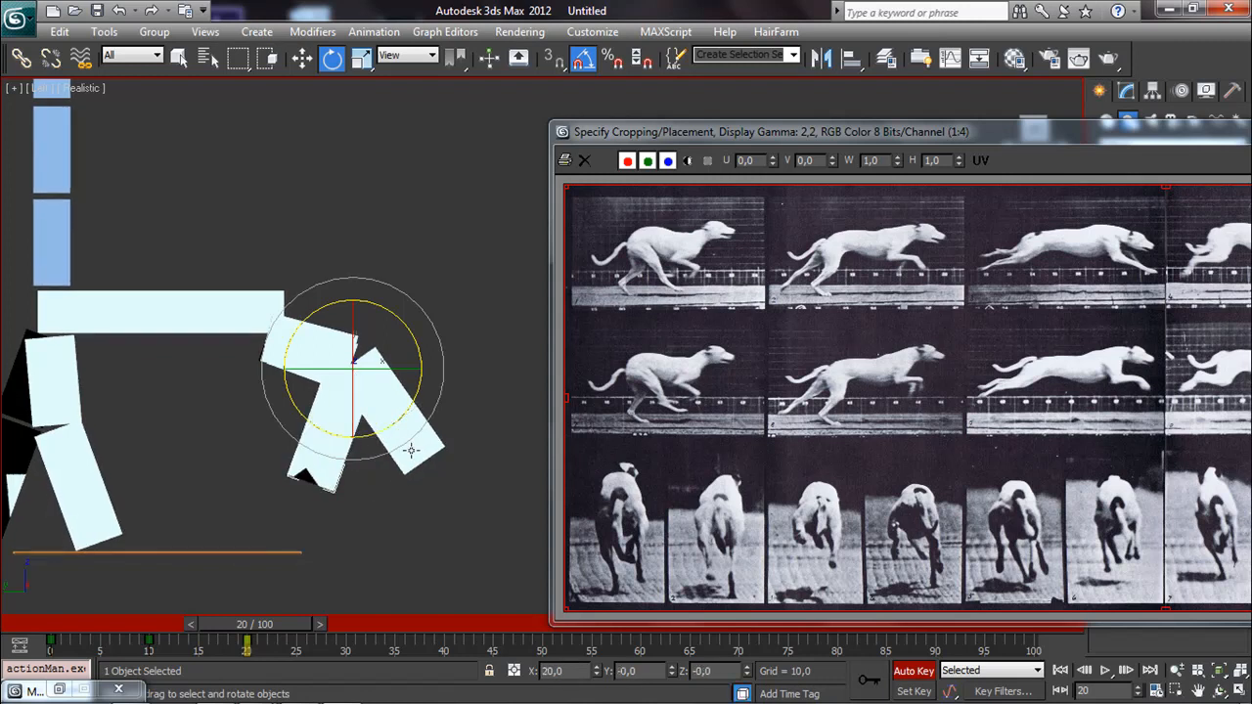
# Step: At frame 30, swing the near rear leg backward to 55 degrees and the far rear leg backward to 65 degrees
pyautogui.scroll(-5, 411, 451)
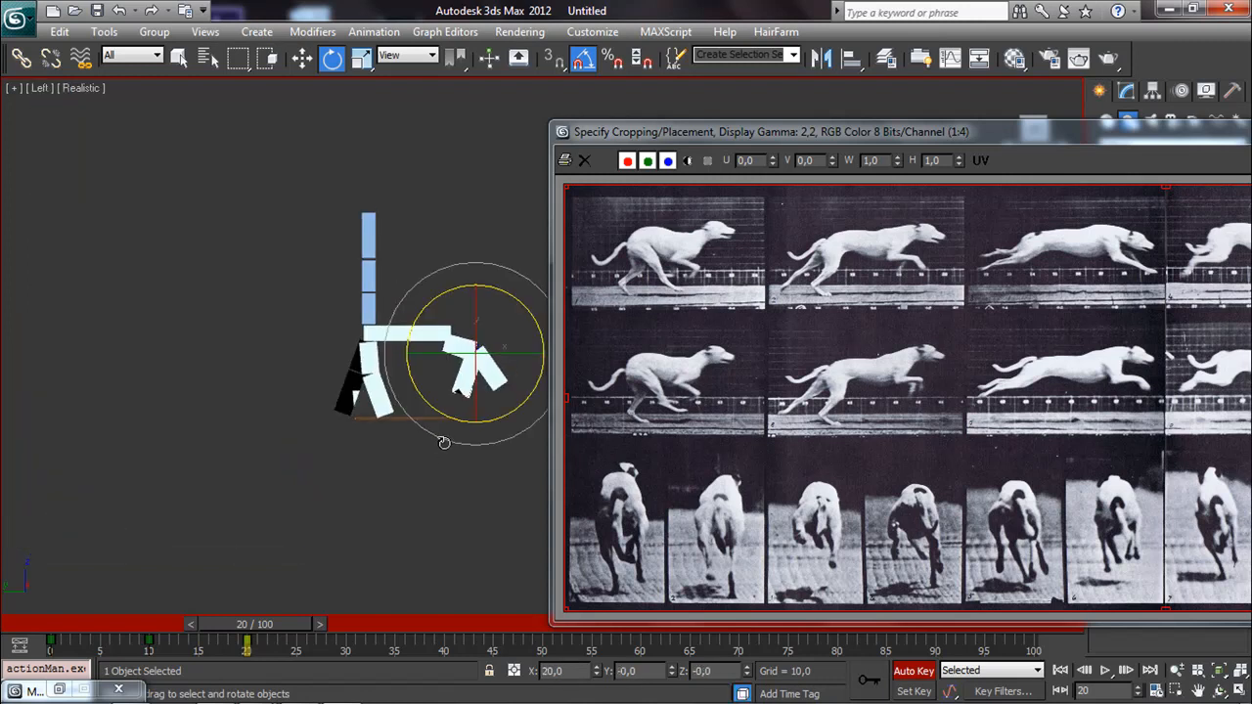
pyautogui.moveTo(280, 623); pyautogui.dragTo(374, 613)
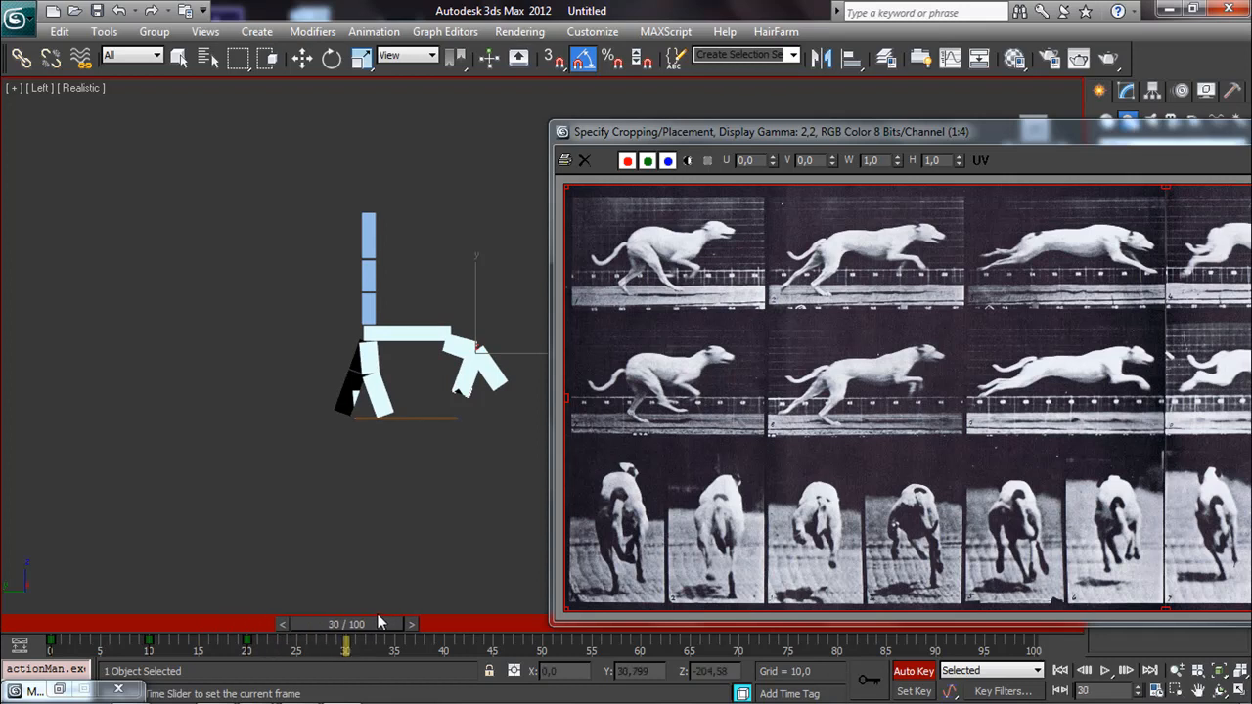
pyautogui.press('e')
pyautogui.moveTo(437, 488); pyautogui.dragTo(294, 486, button='middle')
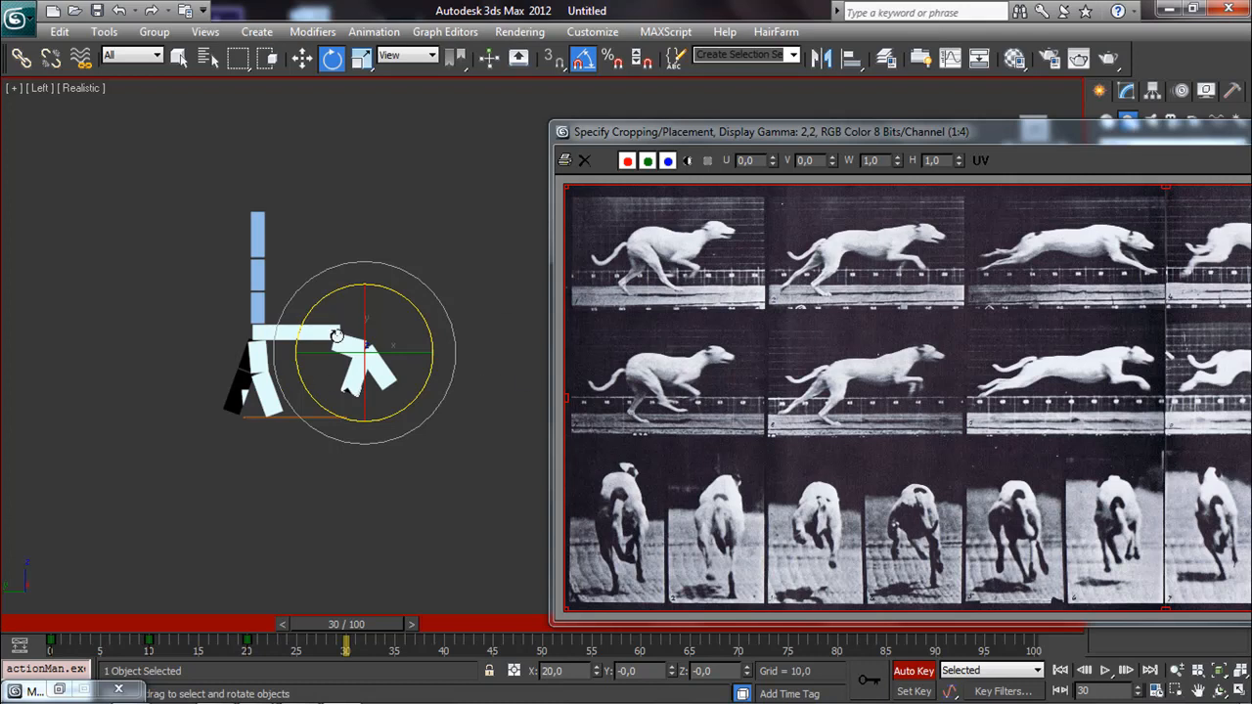
pyautogui.click(259, 359)
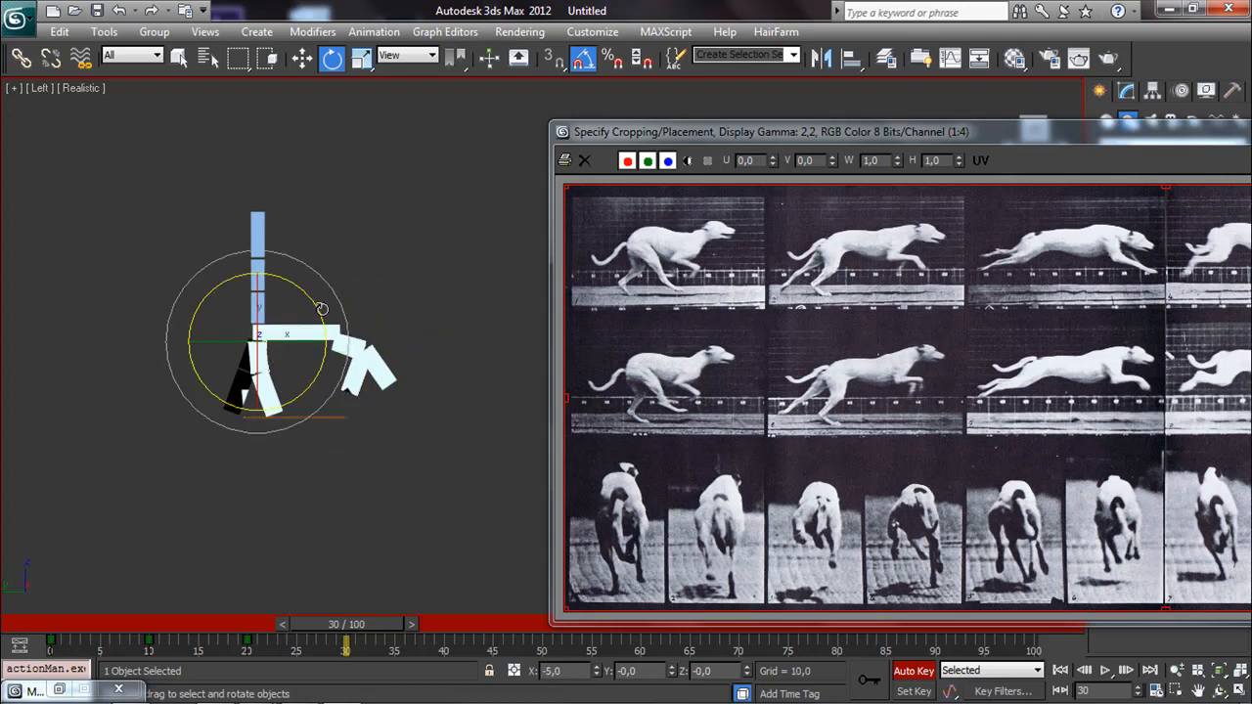
pyautogui.moveTo(320, 310); pyautogui.dragTo(262, 388)
pyautogui.click(242, 385)
pyautogui.moveTo(247, 424); pyautogui.dragTo(233, 428)
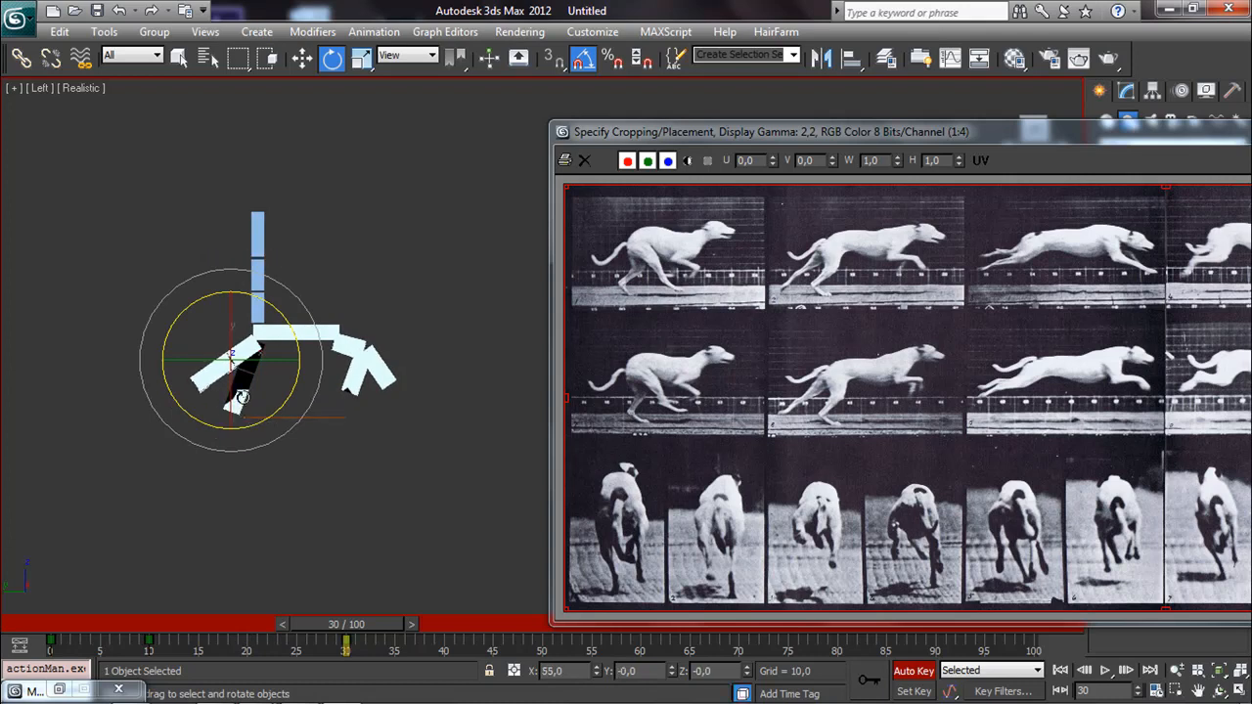
pyautogui.click(246, 368)
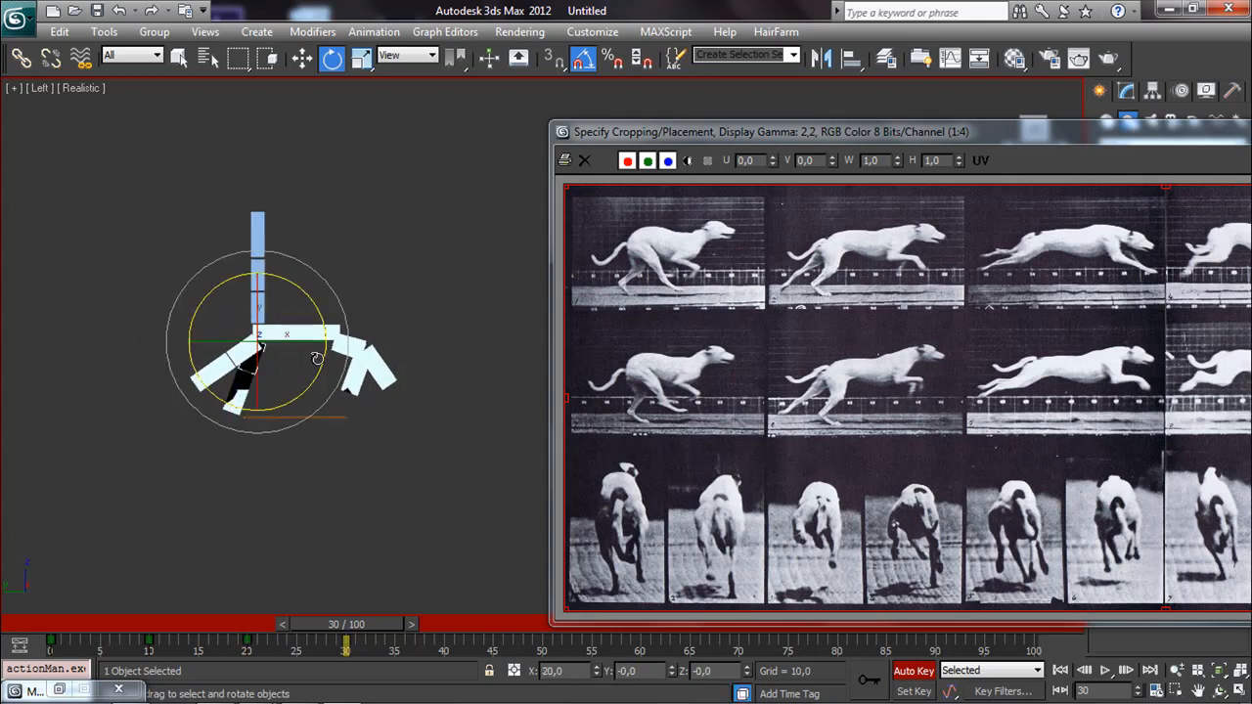
pyautogui.moveTo(315, 362); pyautogui.dragTo(284, 399)
# Step: At frame 30, straighten both front legs so they stretch forward at about -70 degrees
pyautogui.click(360, 389)
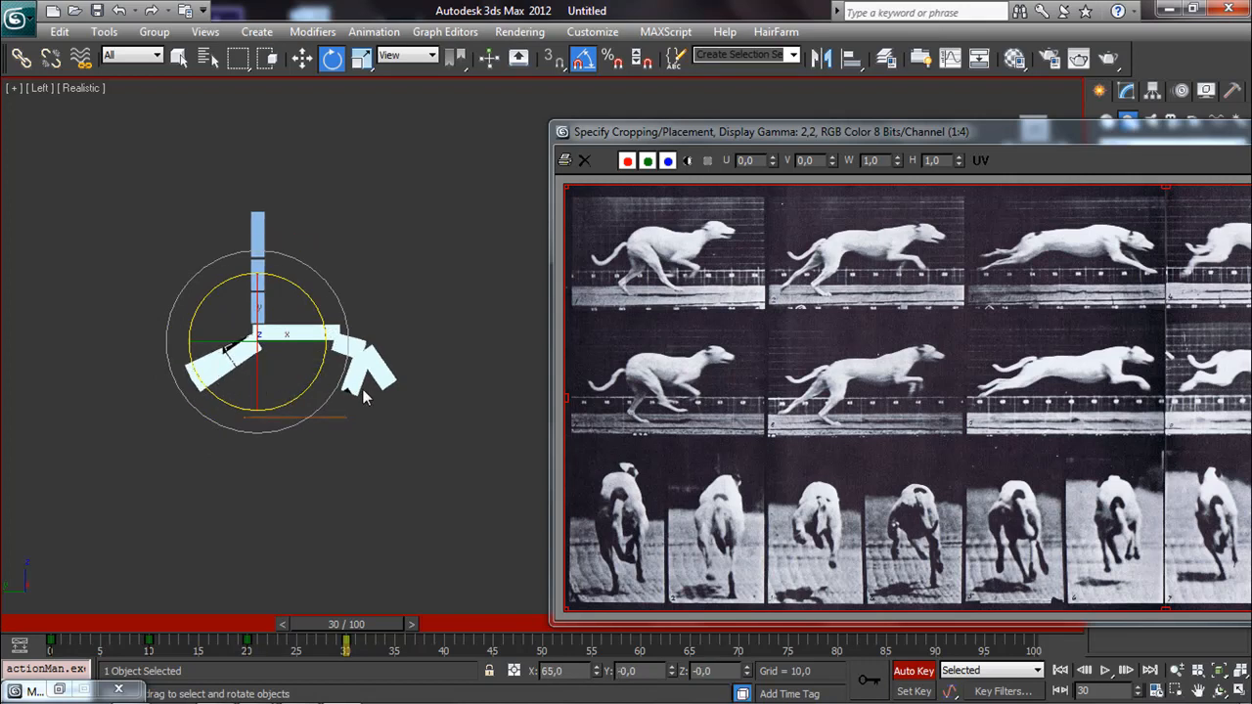
pyautogui.moveTo(394, 393); pyautogui.dragTo(323, 393, button='middle')
pyautogui.scroll(2, 323, 394)
pyautogui.click(210, 372)
pyautogui.moveTo(260, 375); pyautogui.dragTo(271, 354)
pyautogui.click(192, 397)
pyautogui.moveTo(241, 411); pyautogui.dragTo(296, 366)
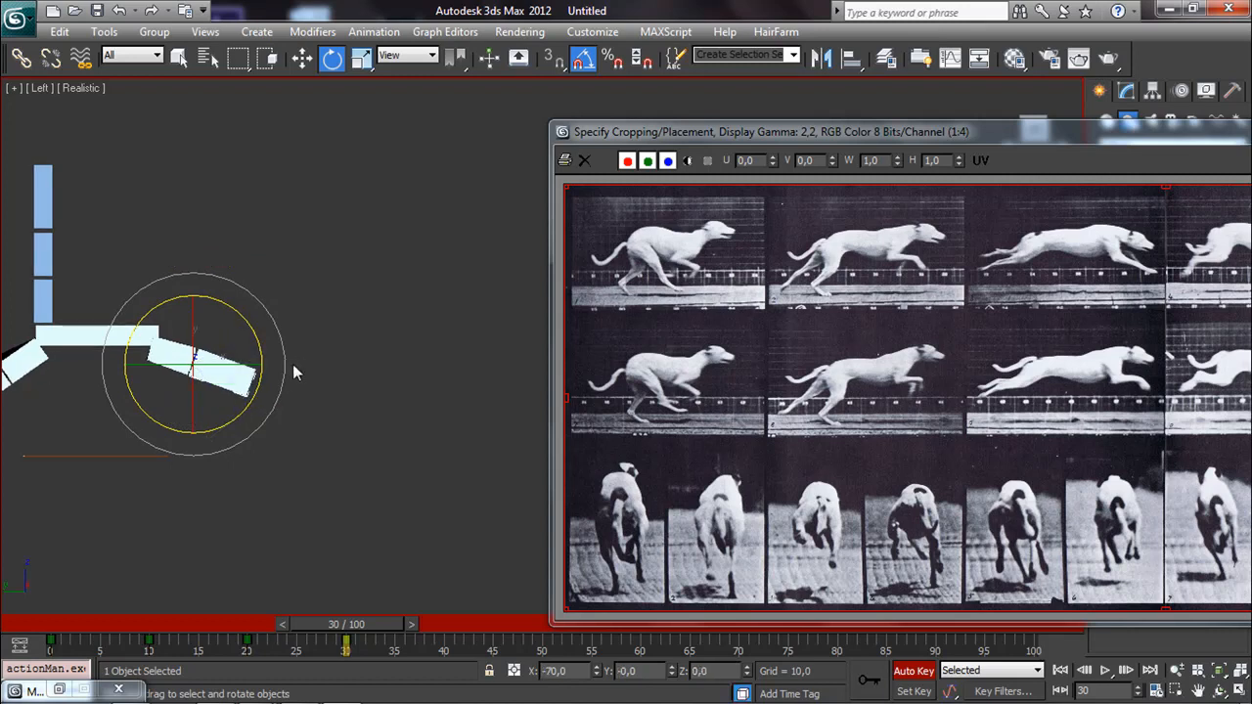
# Step: At frame 30, raise both stretched front legs further toward horizontal, to about -80 degrees
pyautogui.click(165, 396)
pyautogui.moveTo(168, 397); pyautogui.dragTo(189, 387)
pyautogui.doubleClick(163, 364)
pyautogui.moveTo(249, 368); pyautogui.dragTo(313, 361, button='middle')
pyautogui.scroll(4, 313, 361)
pyautogui.moveTo(208, 338); pyautogui.dragTo(539, 336, button='middle')
pyautogui.moveTo(80, 289); pyautogui.dragTo(310, 285, button='middle')
pyautogui.moveTo(282, 259); pyautogui.dragTo(257, 341)
pyautogui.scroll(-3, 262, 381)
pyautogui.scroll(-3, 262, 383)
pyautogui.scroll(1, 280, 372)
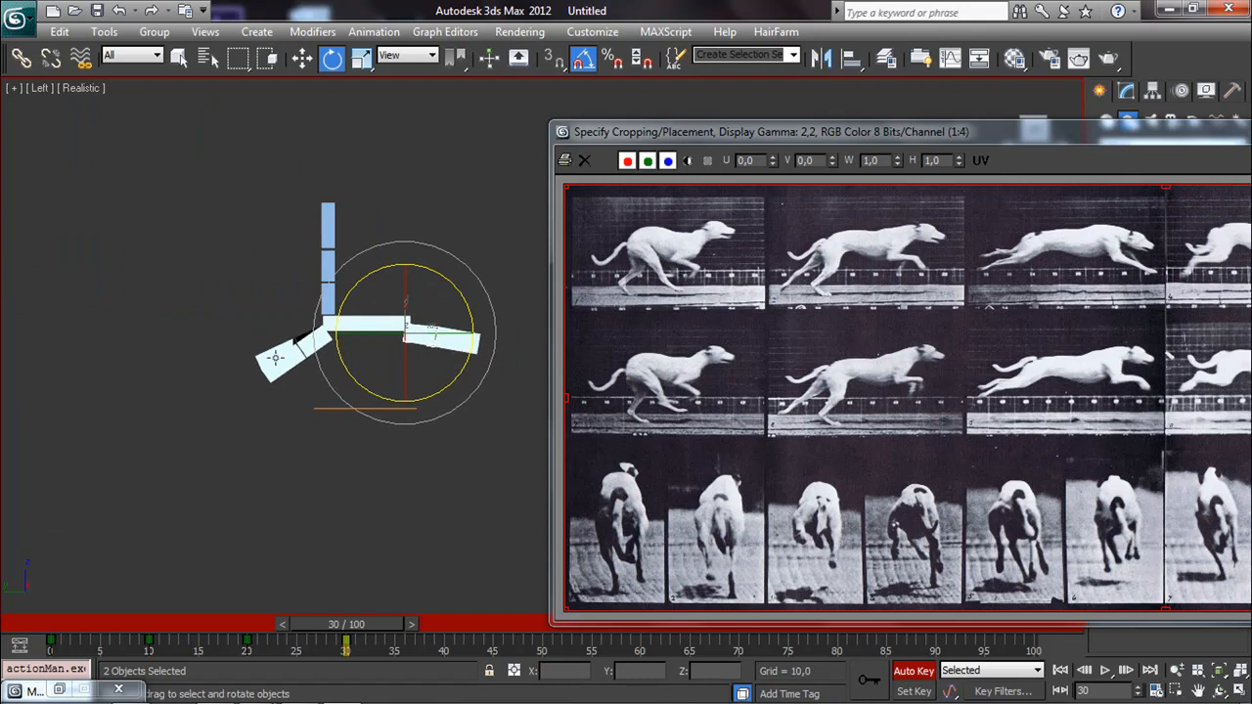
# Step: Shift the reference image to show the fourth pose and, at frame 40, swing one front leg down beneath the seat
pyautogui.moveTo(385, 367); pyautogui.dragTo(290, 379, button='middle')
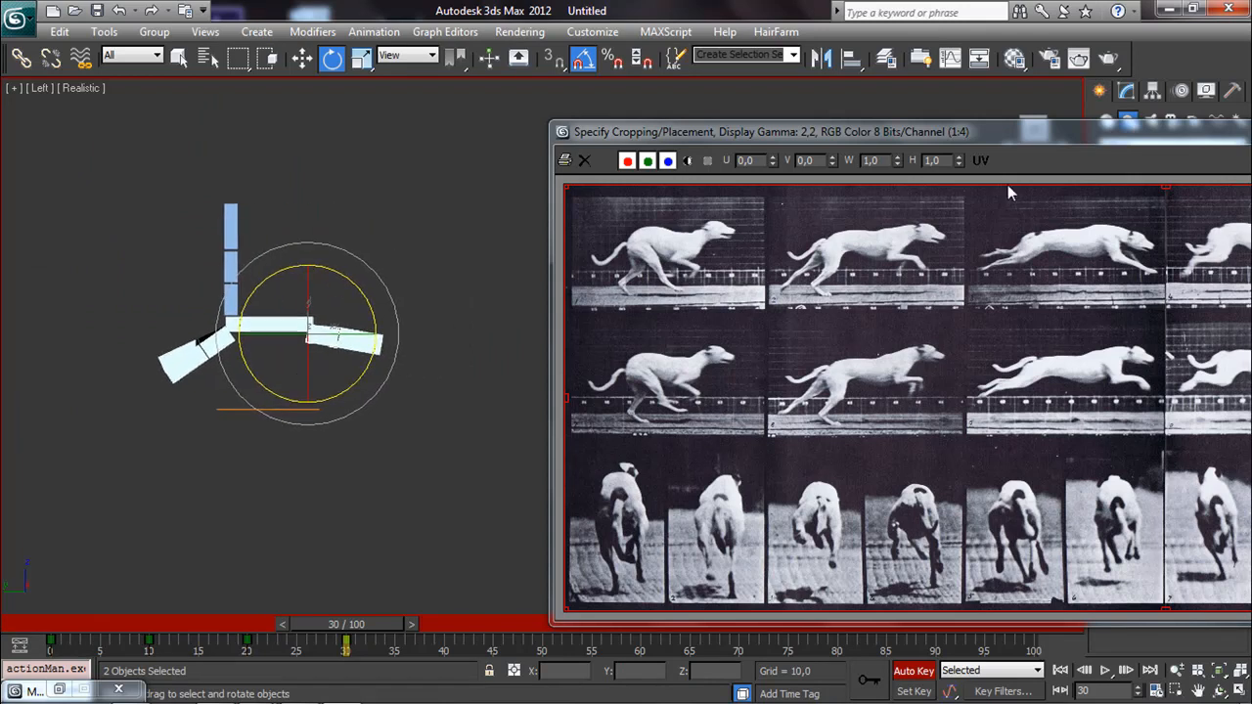
pyautogui.moveTo(1028, 144); pyautogui.dragTo(861, 132)
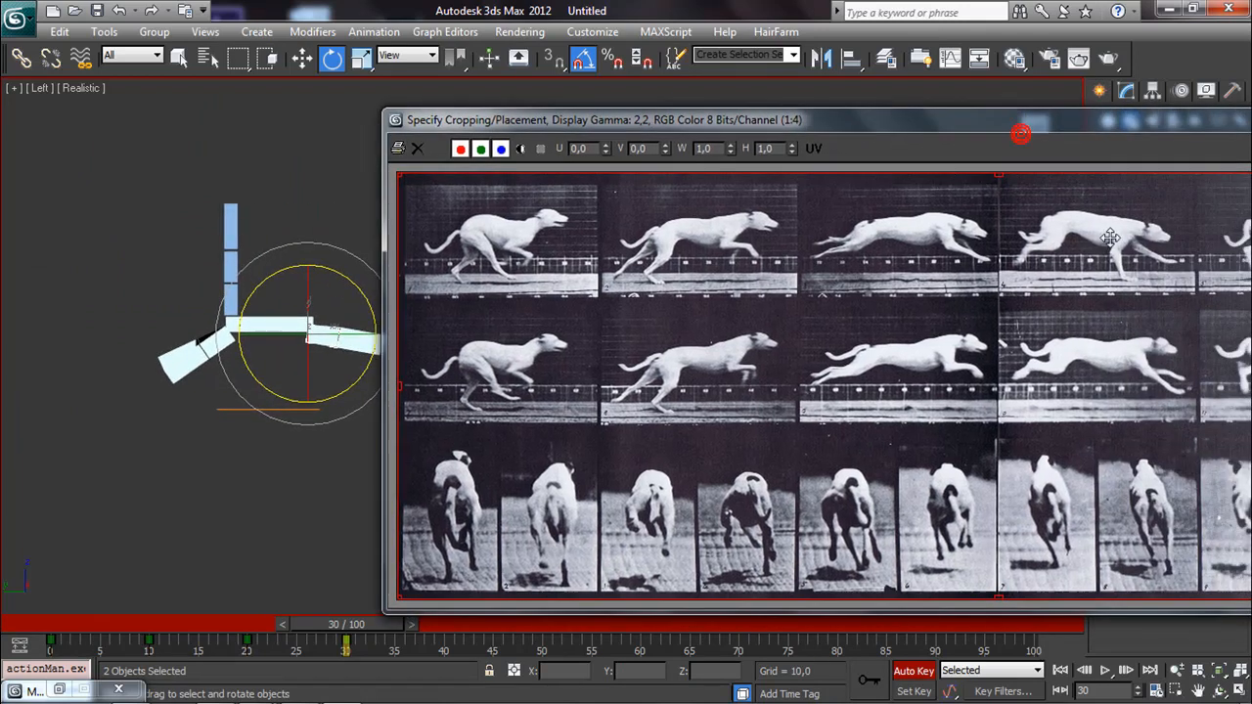
pyautogui.moveTo(366, 624); pyautogui.dragTo(468, 625)
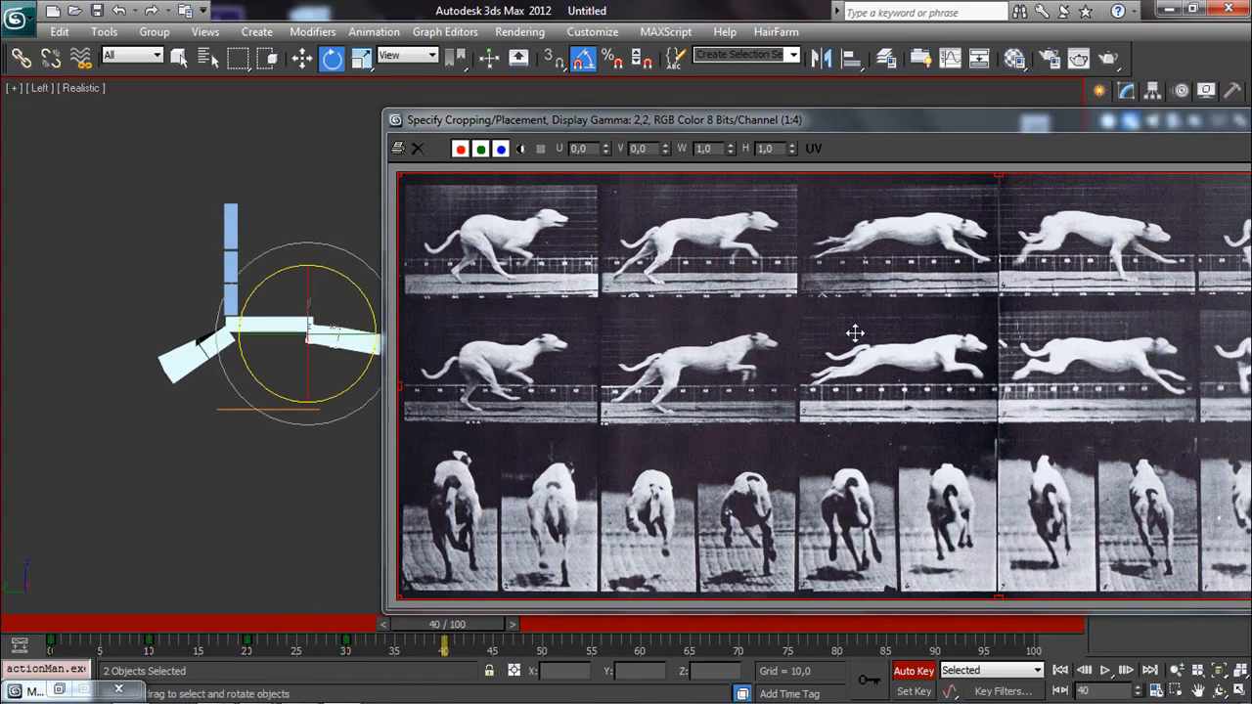
pyautogui.moveTo(335, 358); pyautogui.dragTo(280, 349, button='middle')
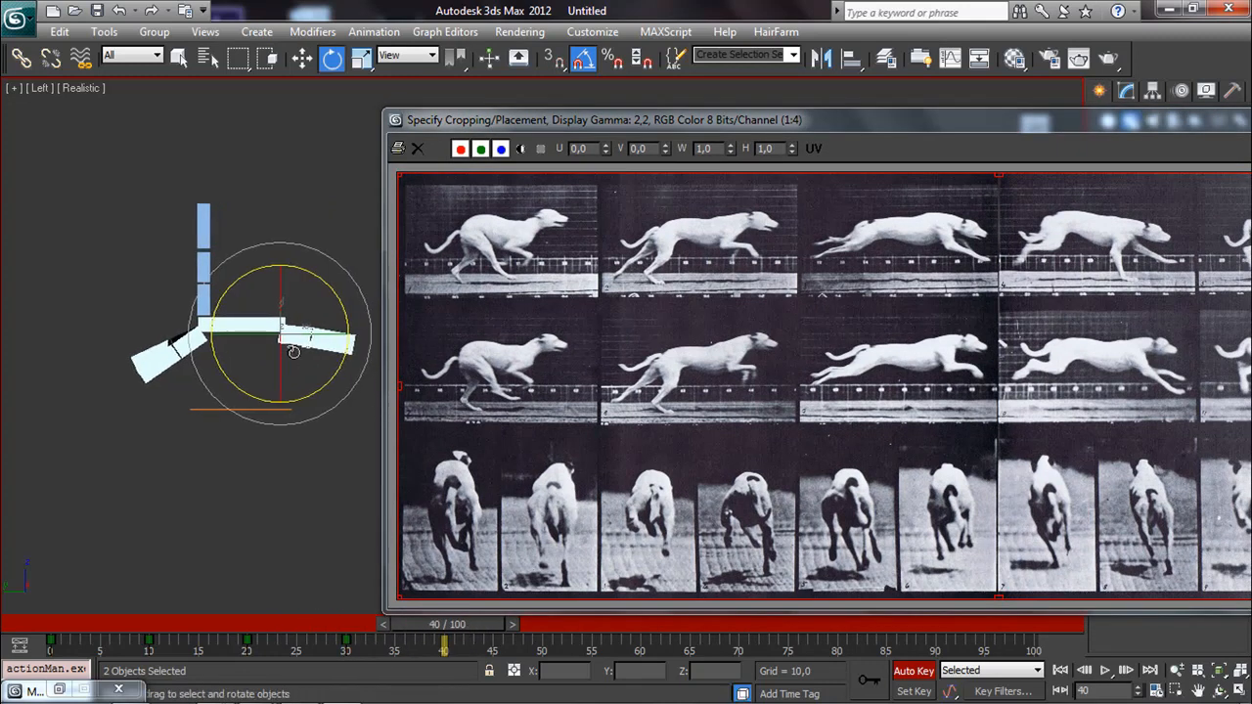
pyautogui.click(257, 468)
pyautogui.moveTo(293, 335); pyautogui.dragTo(268, 421)
pyautogui.scroll(3, 264, 420)
pyautogui.moveTo(259, 421); pyautogui.dragTo(387, 369, button='middle')
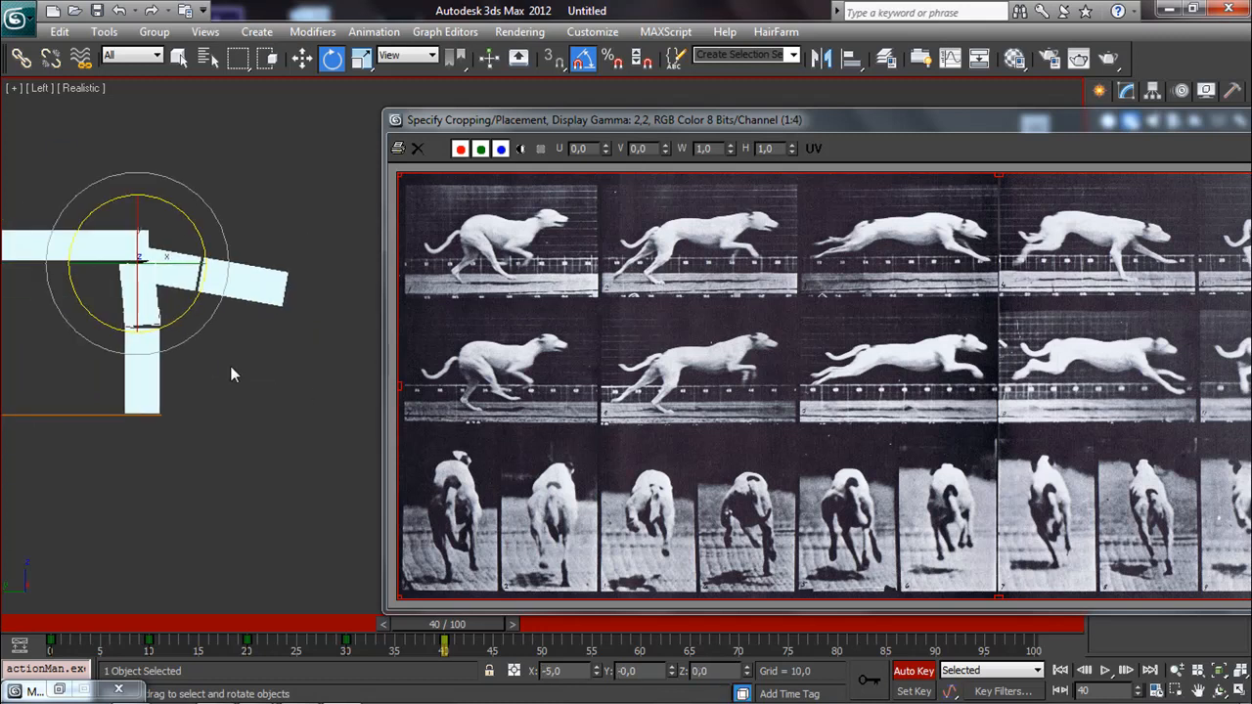
# Step: At frame 40, adjust both segments of the lowered front leg to 0 degrees so it stands vertically on the ground line
pyautogui.moveTo(179, 313); pyautogui.dragTo(168, 321)
pyautogui.click(120, 360)
pyautogui.click(146, 314)
pyautogui.scroll(3, 147, 312)
pyautogui.moveTo(191, 320); pyautogui.dragTo(436, 345, button='middle')
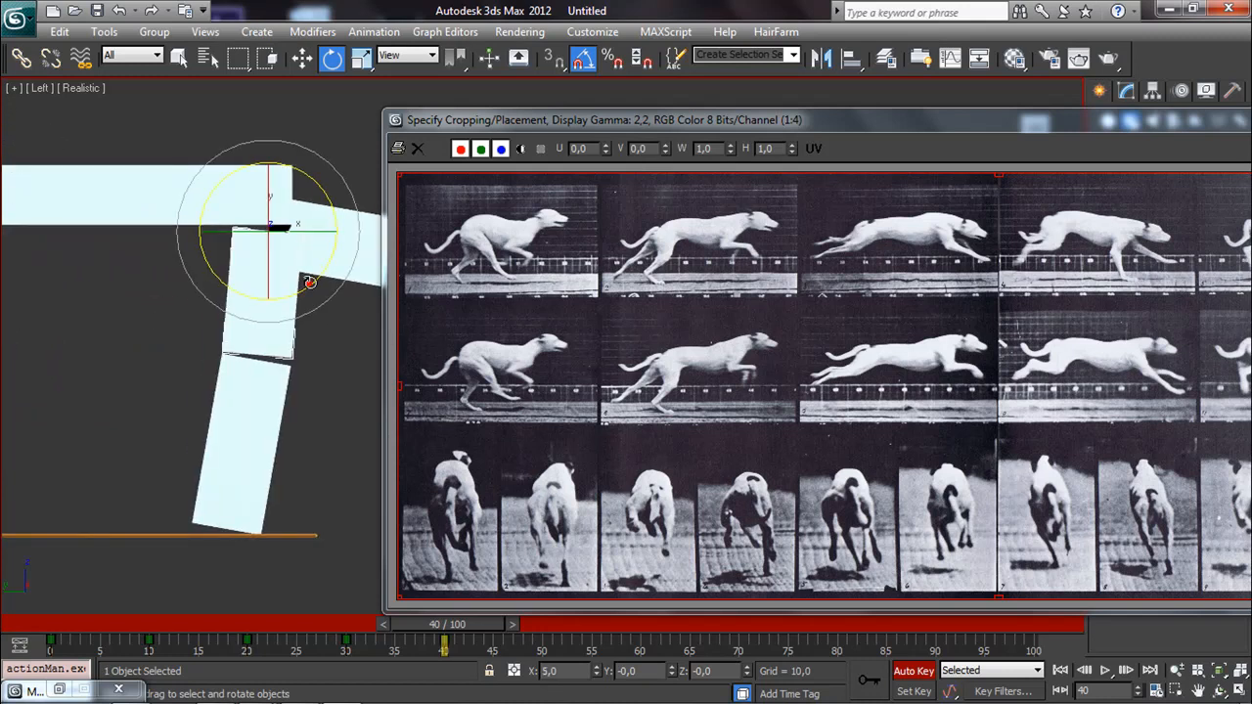
pyautogui.moveTo(309, 281); pyautogui.dragTo(309, 287)
pyautogui.click(268, 380)
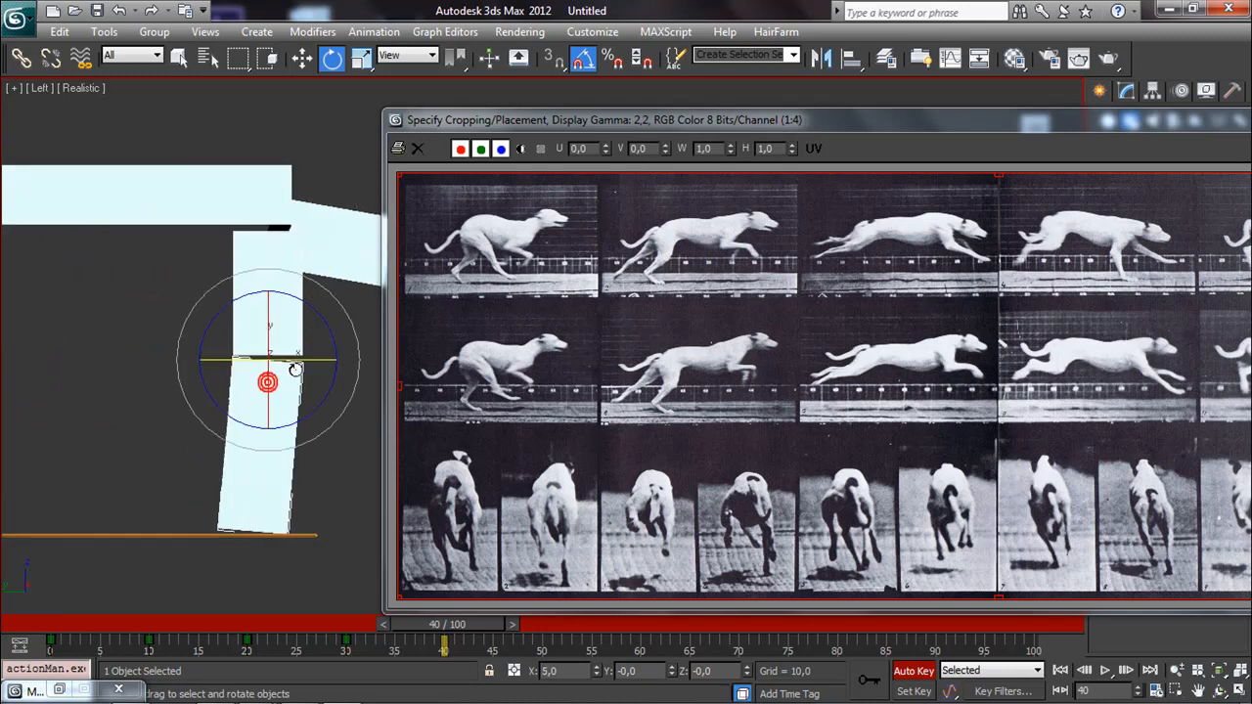
pyautogui.moveTo(320, 394); pyautogui.dragTo(325, 394)
pyautogui.scroll(-3, 294, 410)
pyautogui.moveTo(288, 414); pyautogui.dragTo(196, 414, button='middle')
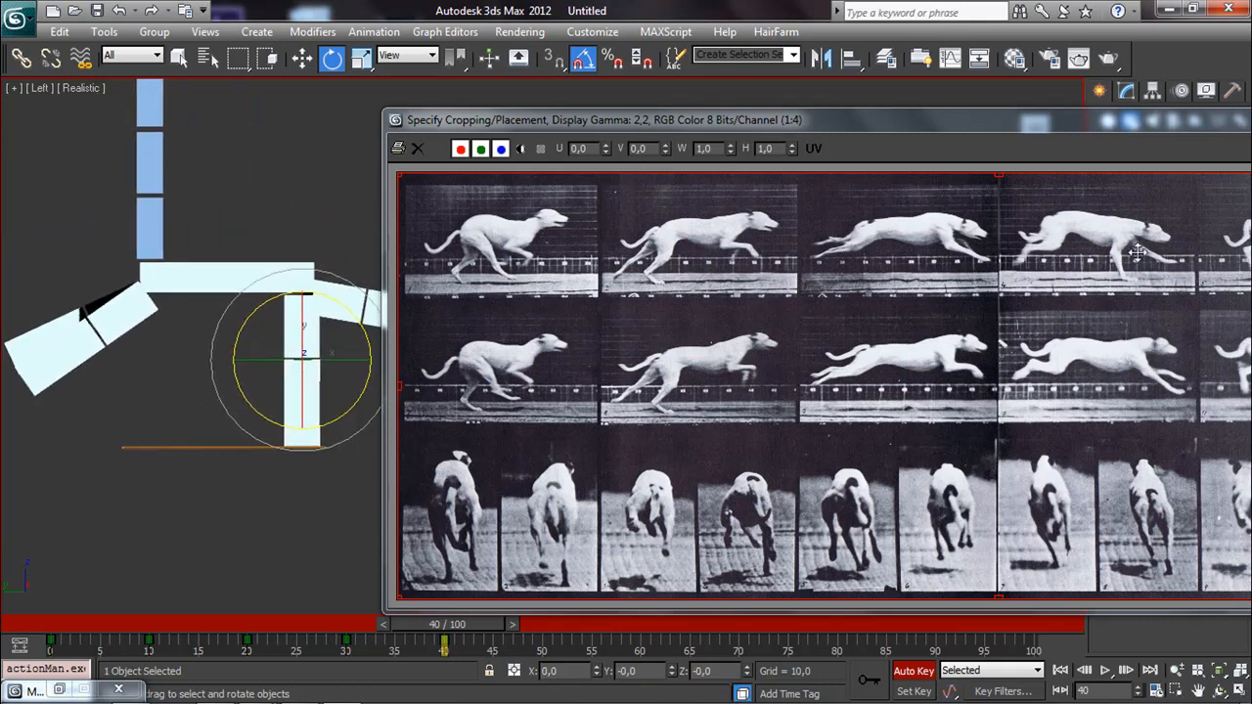
# Step: At frame 40, lower the other front leg diagonally forward, with its lower segment at -50 degrees
pyautogui.moveTo(343, 325); pyautogui.dragTo(249, 336, button='middle')
pyautogui.click(251, 319)
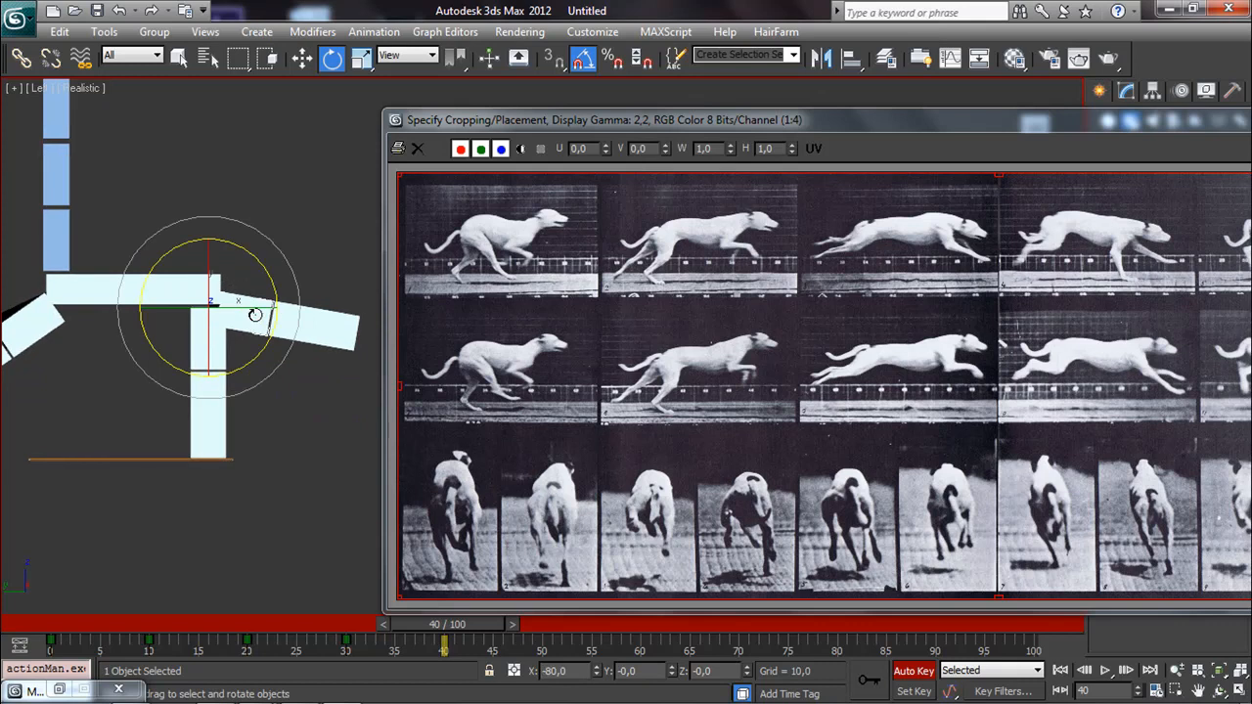
pyautogui.moveTo(268, 339); pyautogui.dragTo(285, 425)
pyautogui.click(263, 391)
pyautogui.scroll(2, 302, 364)
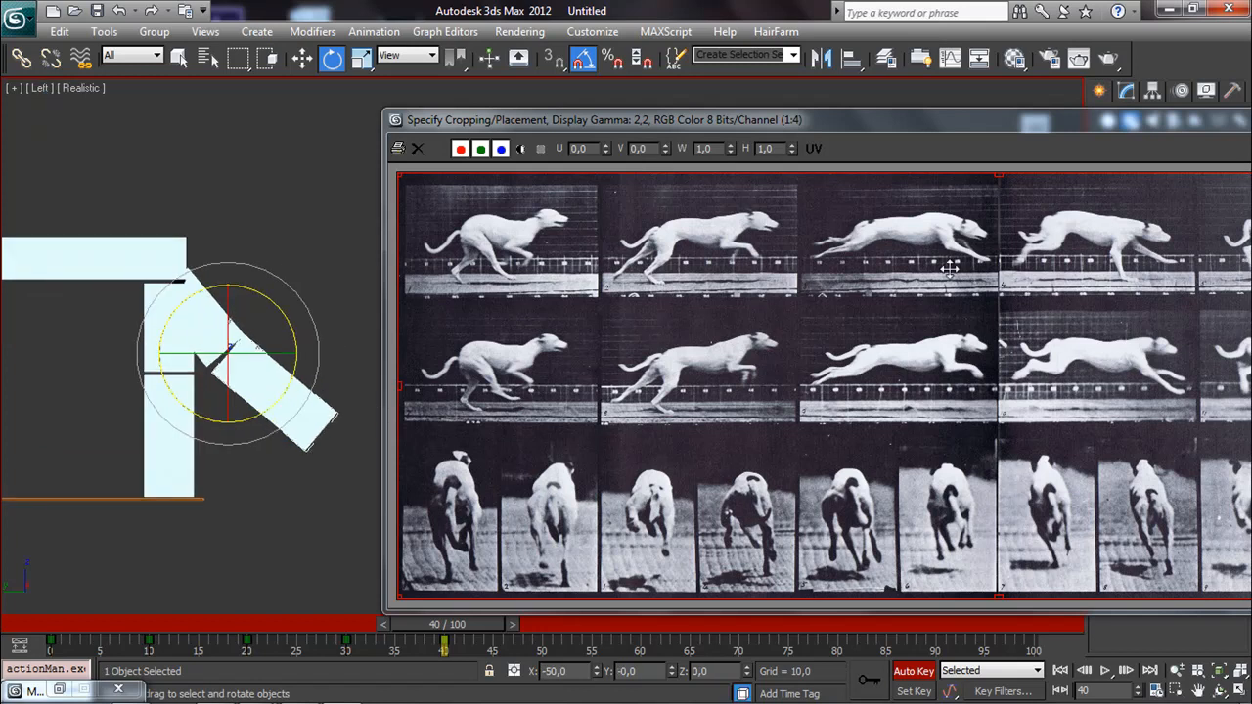
# Step: At frame 40, rotate both rear legs' upper segments downward and tilt the far rear leg's lower segment backward to 60 degrees
pyautogui.moveTo(194, 344); pyautogui.dragTo(272, 324, button='middle')
pyautogui.click(273, 324)
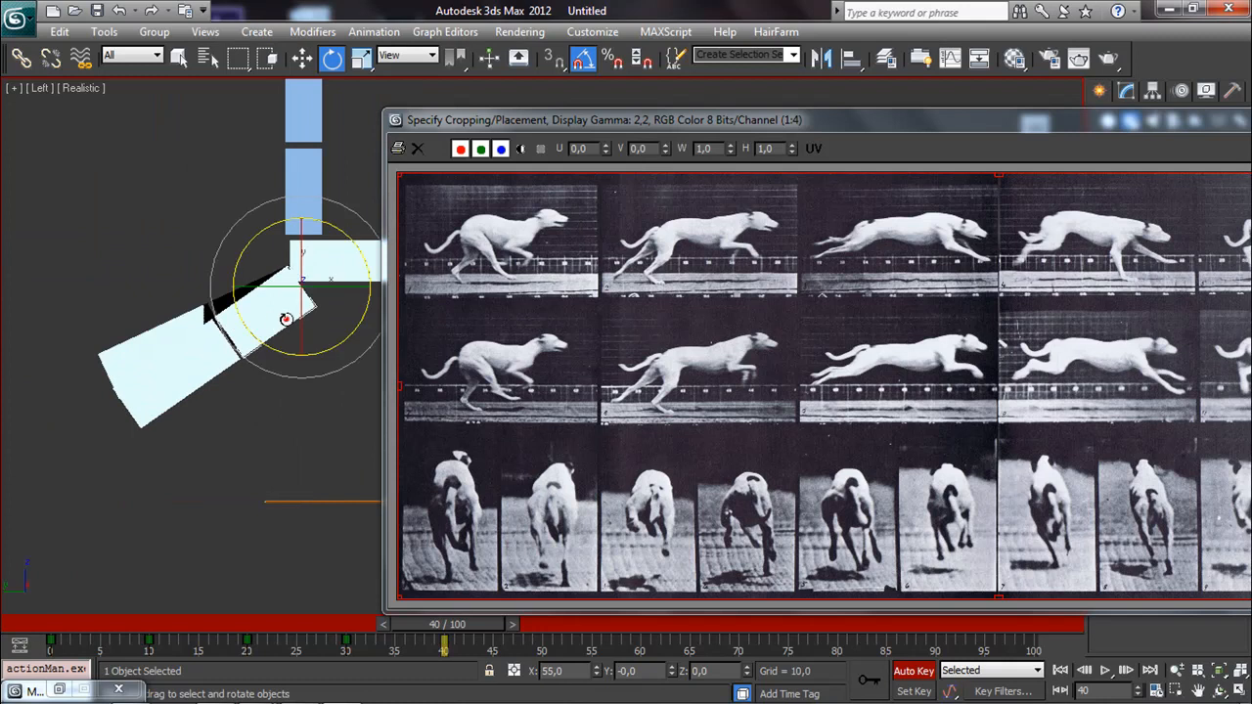
pyautogui.moveTo(251, 335); pyautogui.dragTo(228, 378)
pyautogui.click(259, 393)
pyautogui.click(251, 300)
pyautogui.moveTo(244, 320); pyautogui.dragTo(238, 351)
pyautogui.click(221, 364)
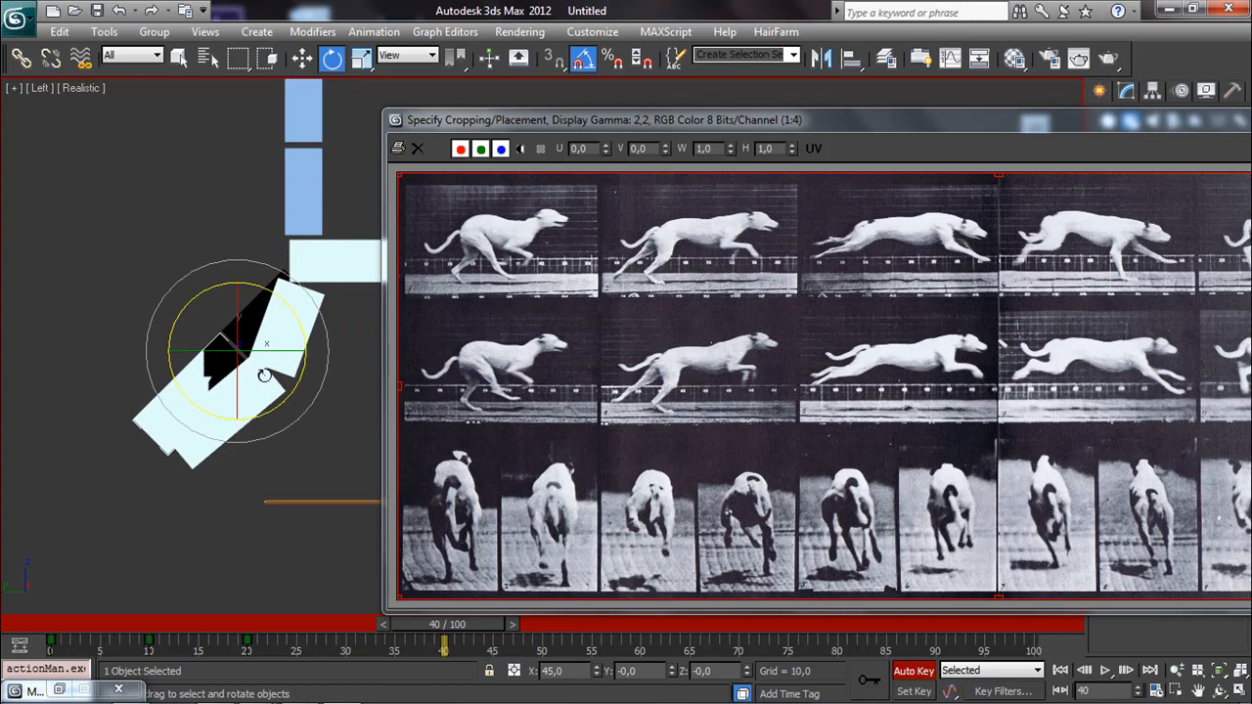
pyautogui.moveTo(197, 410); pyautogui.dragTo(190, 394)
pyautogui.scroll(-4, 204, 409)
pyautogui.moveTo(281, 394); pyautogui.dragTo(1, 374, button='middle')
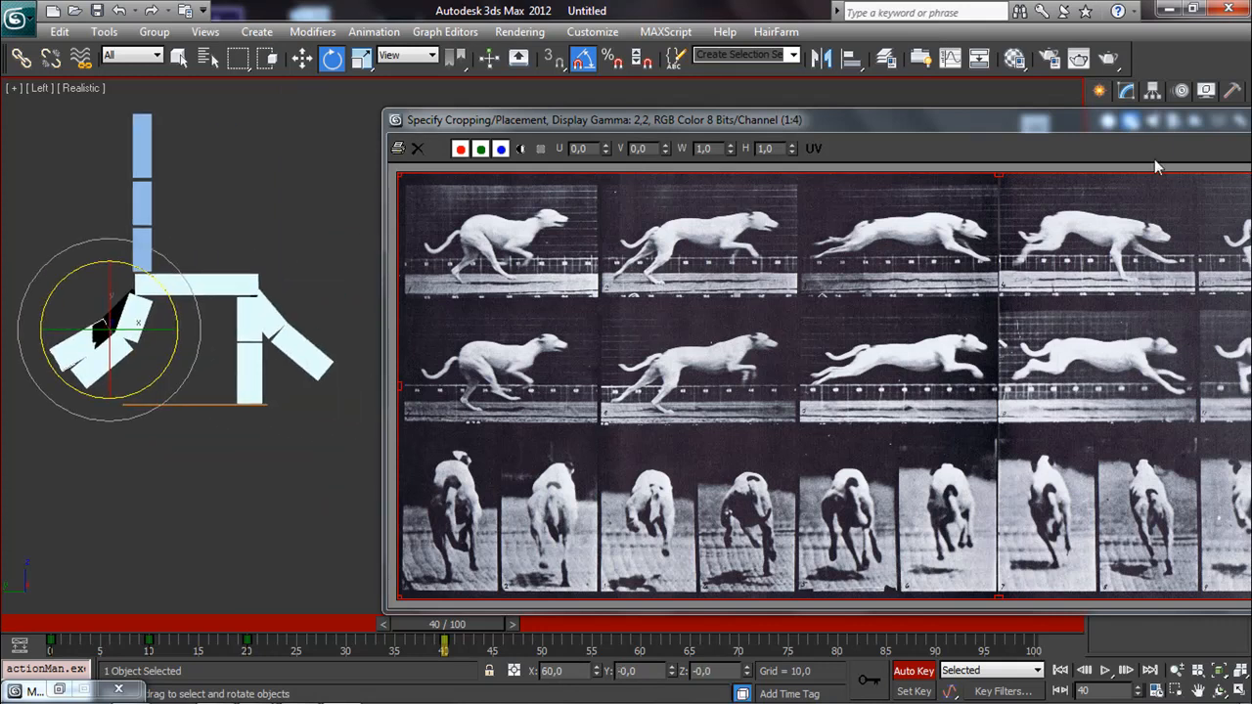
# Step: Examine the remaining gallop poses in the reference image against the chair, and reposition the image window beside it
pyautogui.moveTo(1143, 122); pyautogui.dragTo(967, 130)
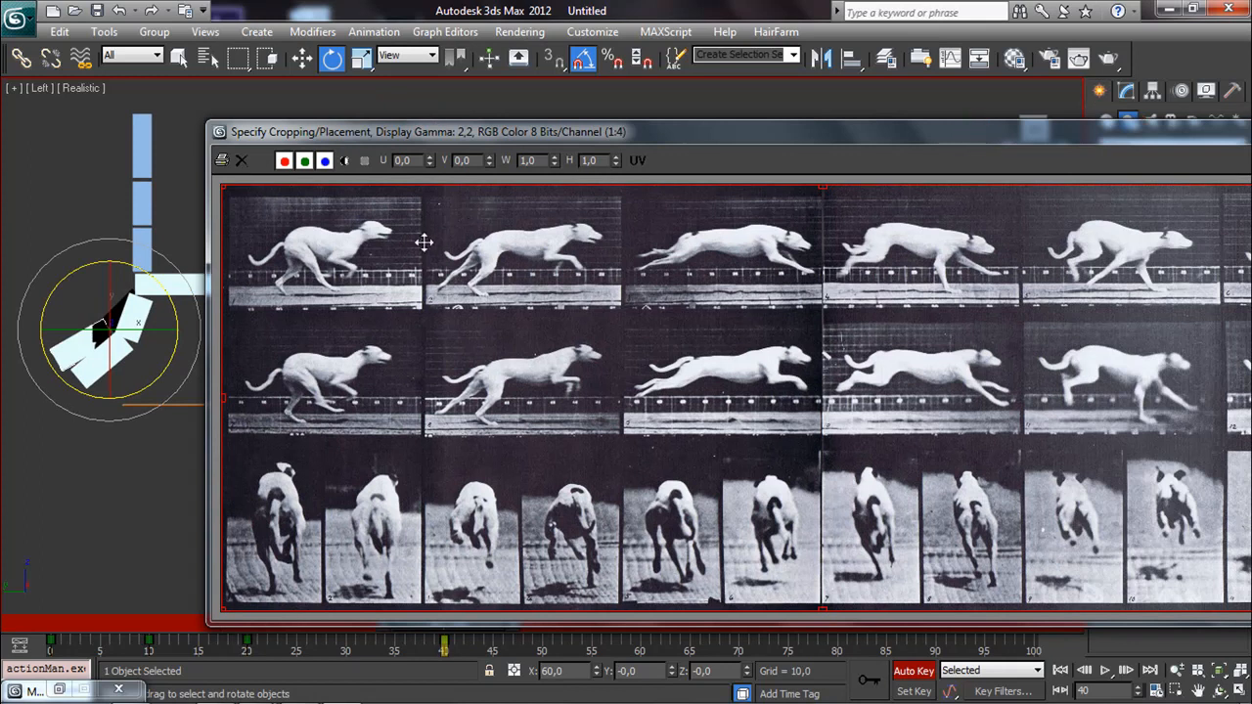
pyautogui.moveTo(620, 128); pyautogui.dragTo(383, 392)
pyautogui.moveTo(499, 283); pyautogui.dragTo(758, 196, button='middle')
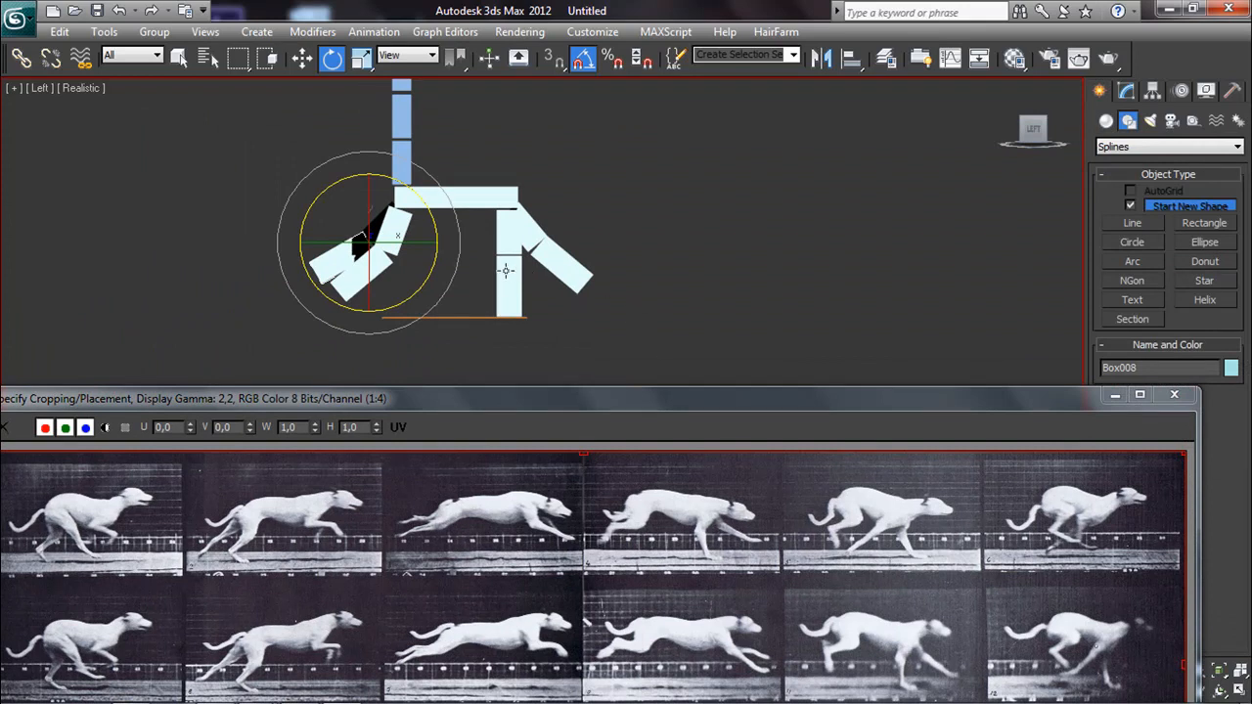
pyautogui.click(516, 234)
pyautogui.moveTo(513, 398); pyautogui.dragTo(1131, 206)
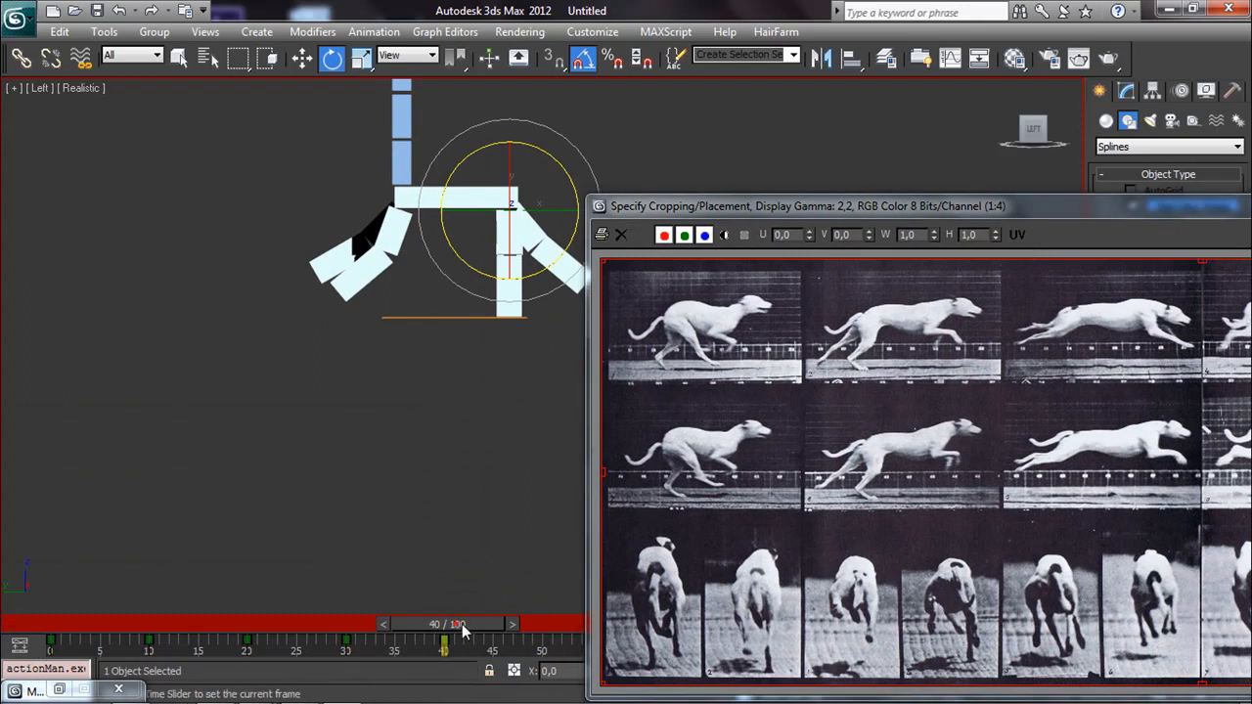
# Step: At frame 50, swing the vertical front leg diagonally backward and straighten the forward-reaching front leg vertically onto the ground line
pyautogui.moveTo(456, 631); pyautogui.dragTo(548, 626)
pyautogui.moveTo(898, 209); pyautogui.dragTo(315, 358)
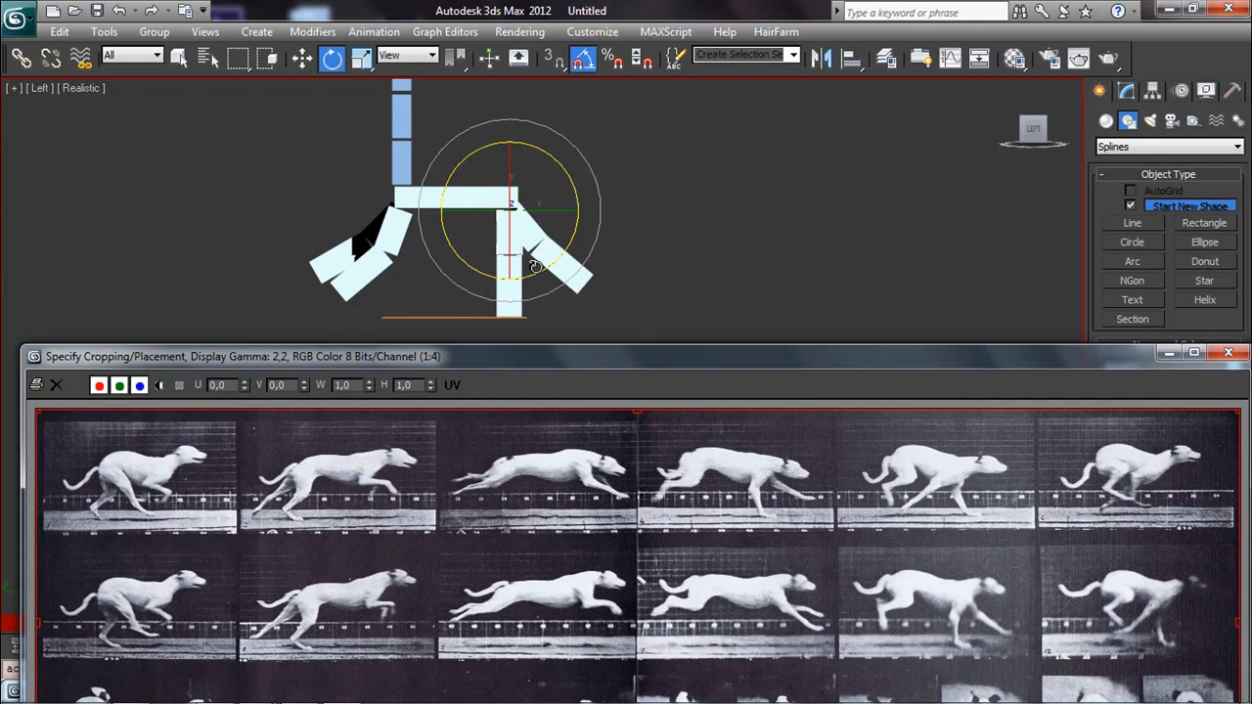
pyautogui.moveTo(536, 266); pyautogui.dragTo(516, 280)
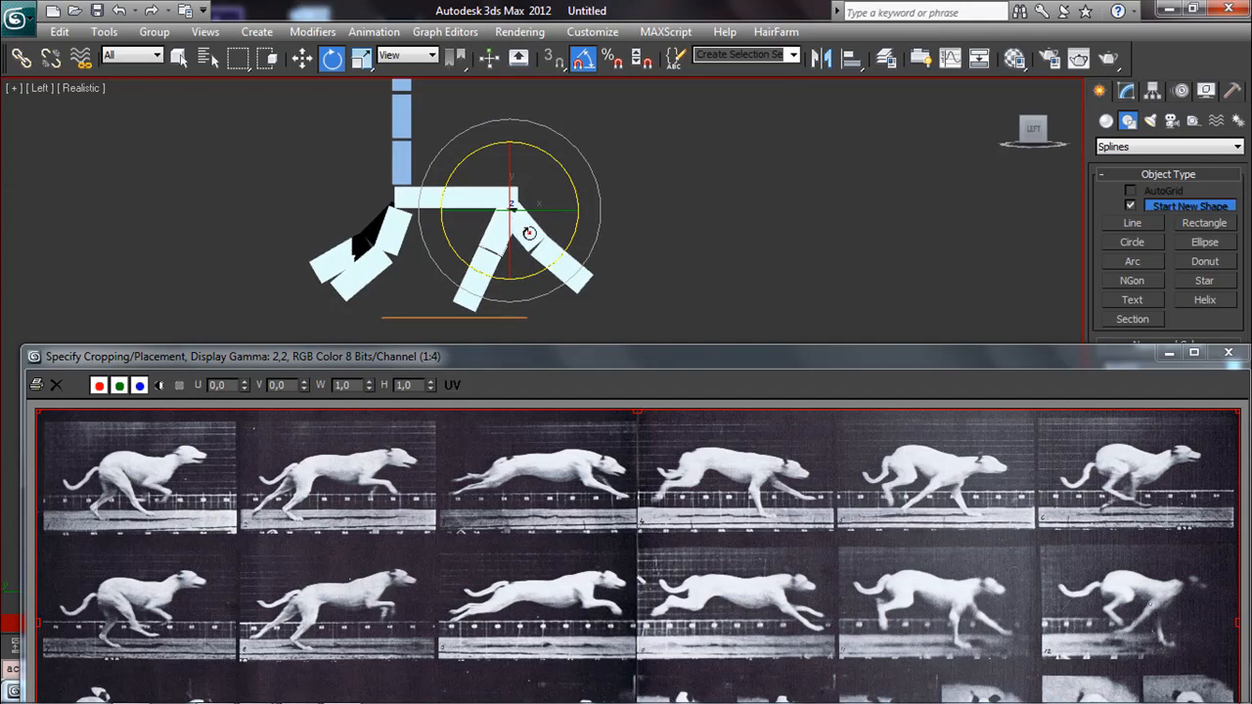
pyautogui.moveTo(567, 245); pyautogui.dragTo(533, 273)
pyautogui.moveTo(533, 273); pyautogui.dragTo(489, 280, button='middle')
pyautogui.scroll(3, 489, 280)
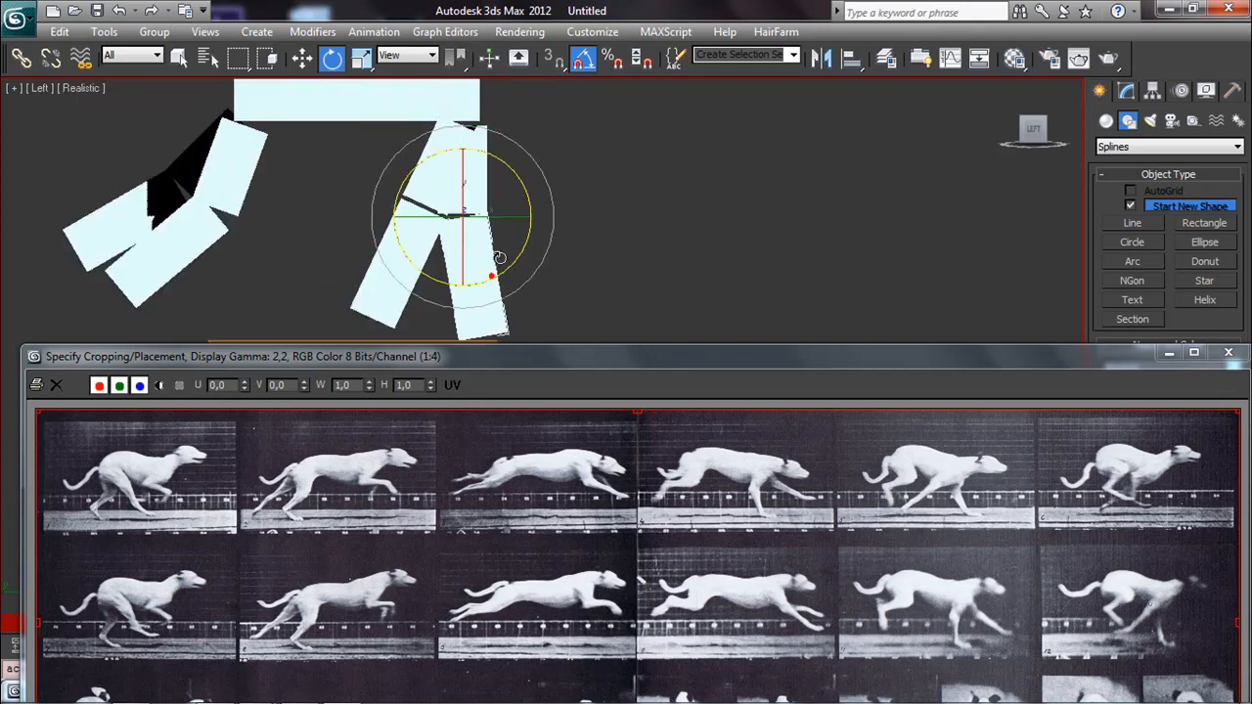
pyautogui.moveTo(495, 278); pyautogui.dragTo(524, 252)
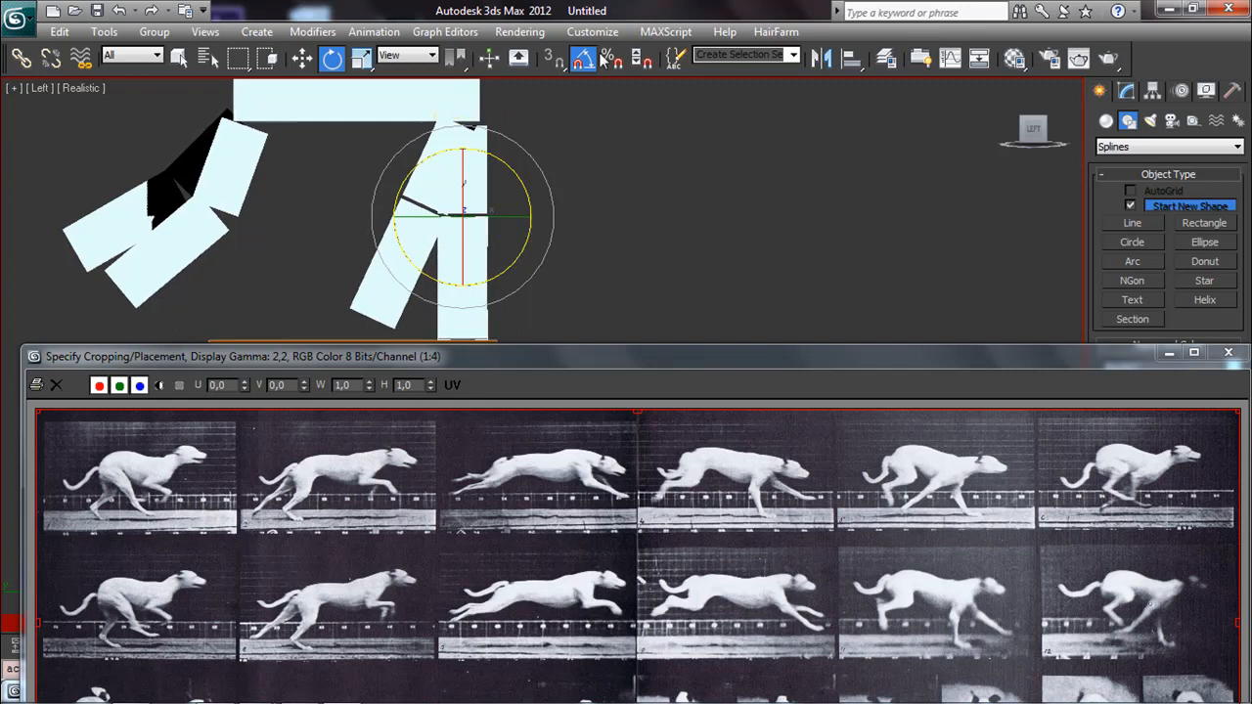
# Step: At frame 50, rotate the near rear leg's upper segment to vertical and tilt its lower segment diagonally backward
pyautogui.moveTo(600, 187); pyautogui.dragTo(648, 229, button='middle')
pyautogui.click(360, 207)
pyautogui.moveTo(345, 223); pyautogui.dragTo(386, 219)
pyautogui.click(332, 288)
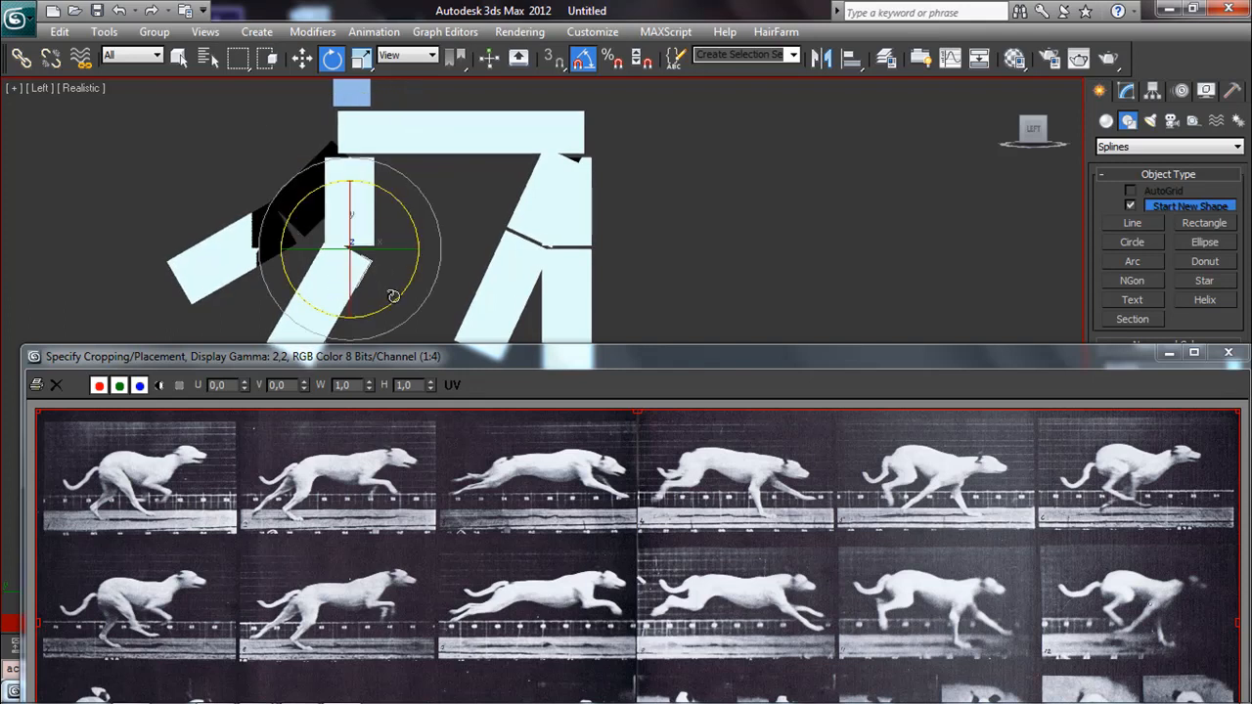
pyautogui.moveTo(393, 296); pyautogui.dragTo(368, 298)
# Step: At frame 50, rotate the other rear leg's upper segment to vertical and tilt its lower segment backward to 45 degrees
pyautogui.moveTo(400, 285); pyautogui.dragTo(466, 277, button='middle')
pyautogui.click(378, 171)
pyautogui.moveTo(385, 210); pyautogui.dragTo(420, 234)
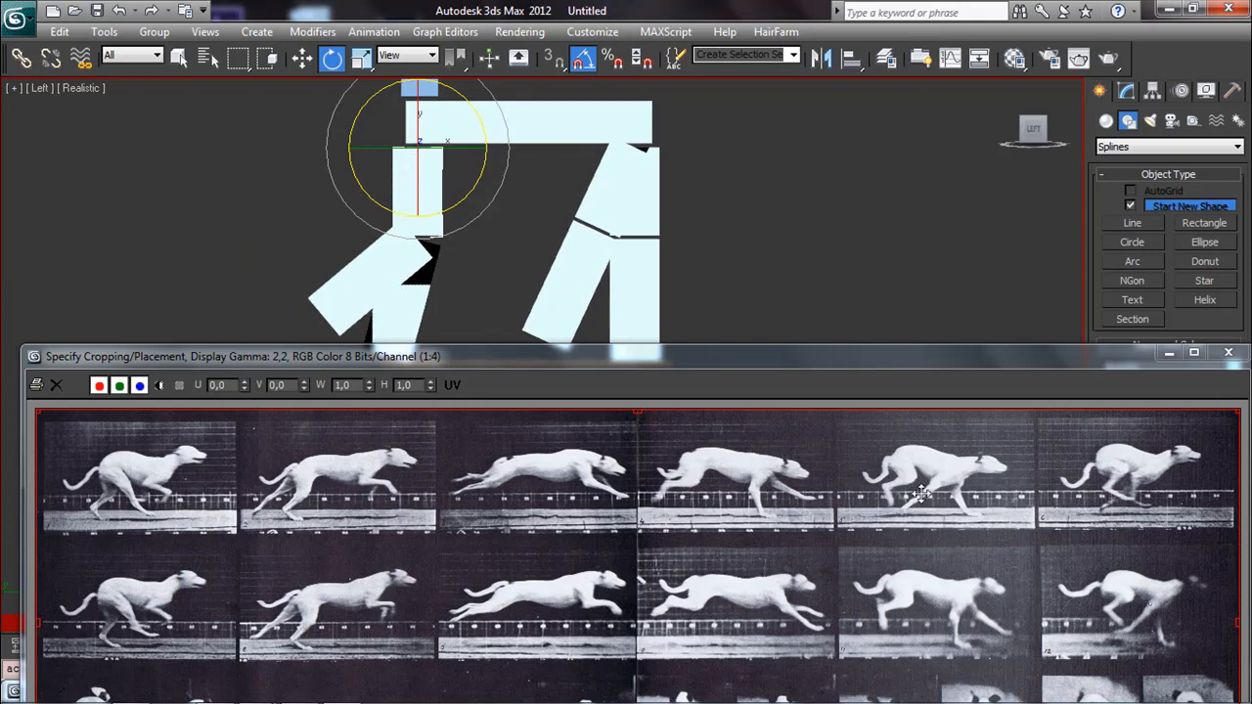
pyautogui.moveTo(582, 319); pyautogui.dragTo(626, 239, button='middle')
pyautogui.click(446, 211)
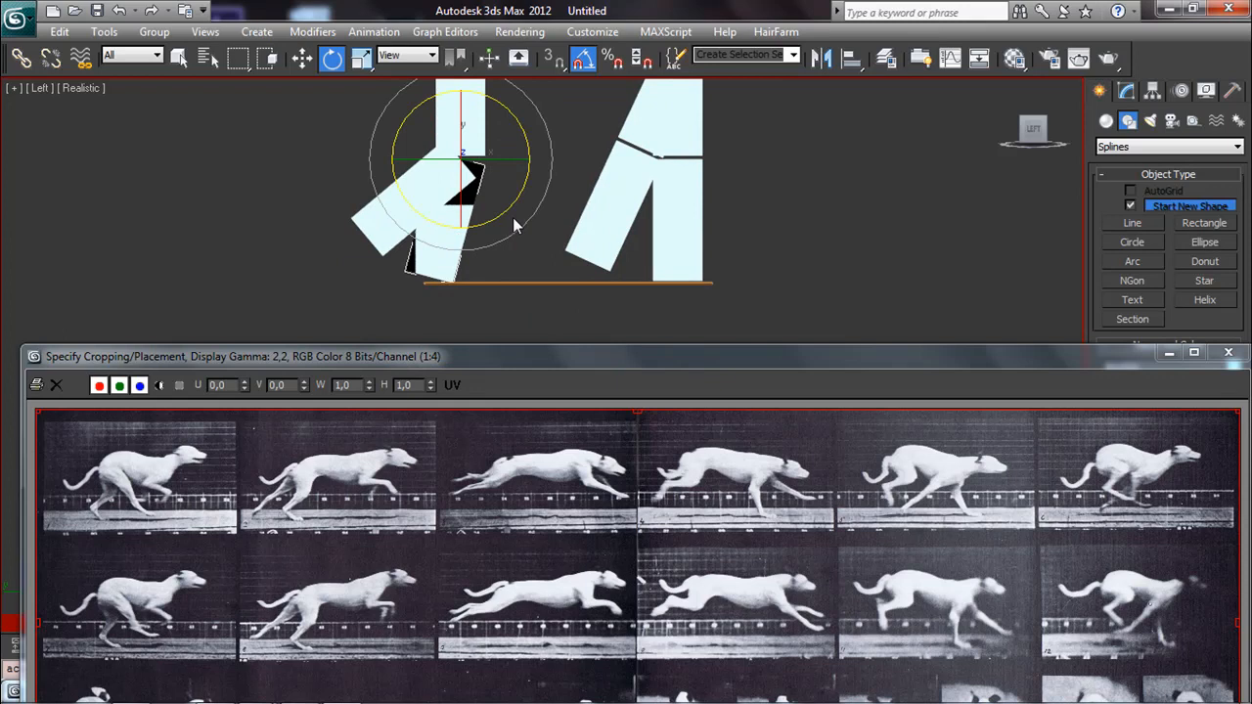
pyautogui.moveTo(517, 194); pyautogui.dragTo(489, 215)
pyautogui.scroll(-4, 528, 232)
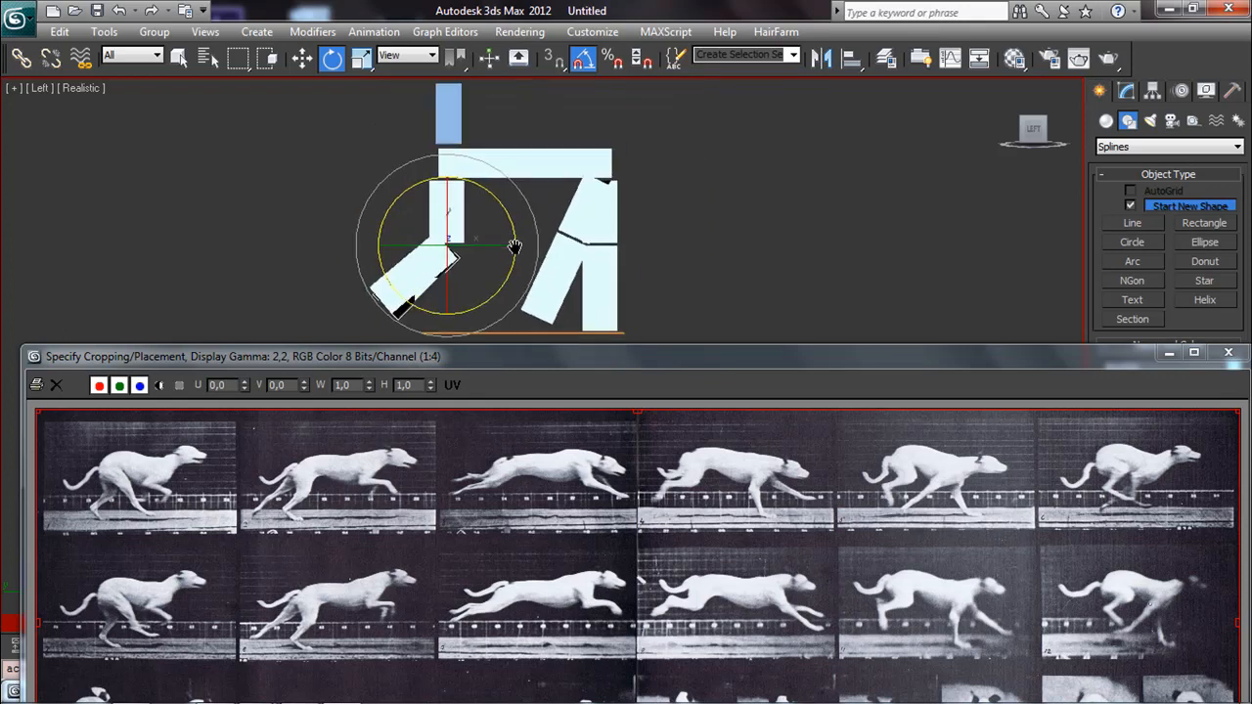
# Step: Place the reference image beside the chair and return to frame 30 with the rear leg's lower segment ready to rotate
pyautogui.moveTo(555, 357); pyautogui.dragTo(1138, 120)
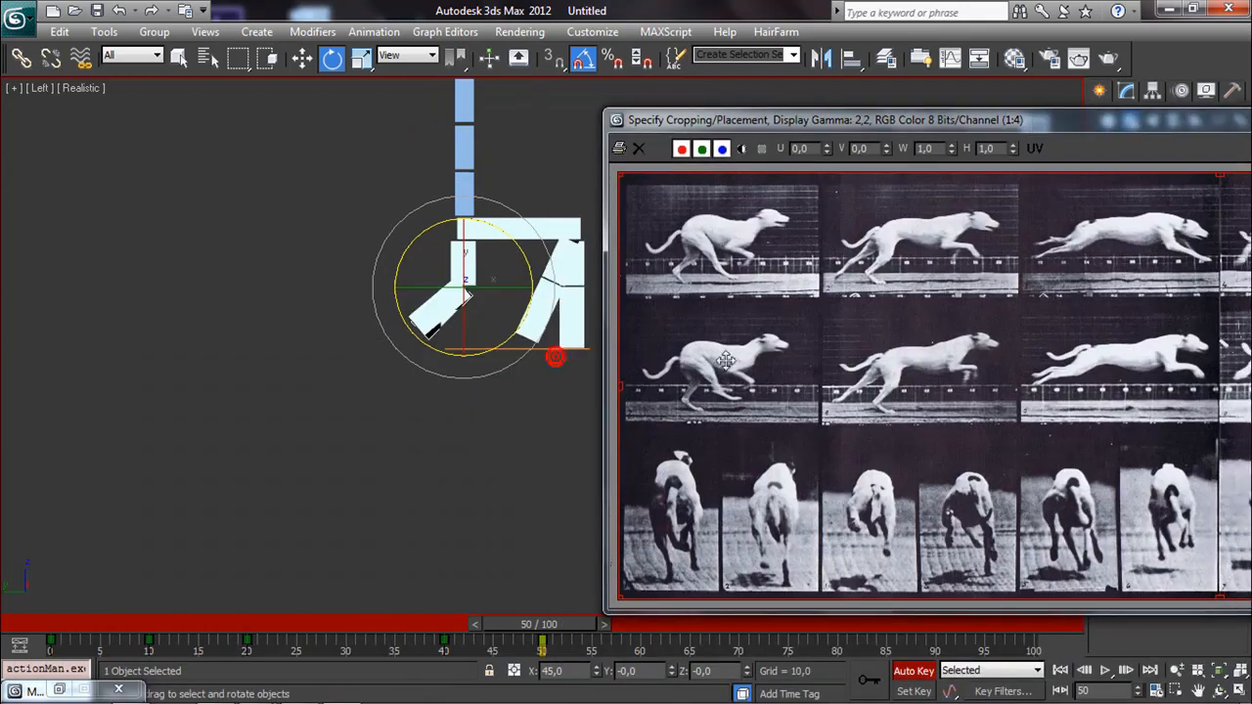
pyautogui.moveTo(520, 622); pyautogui.dragTo(347, 631)
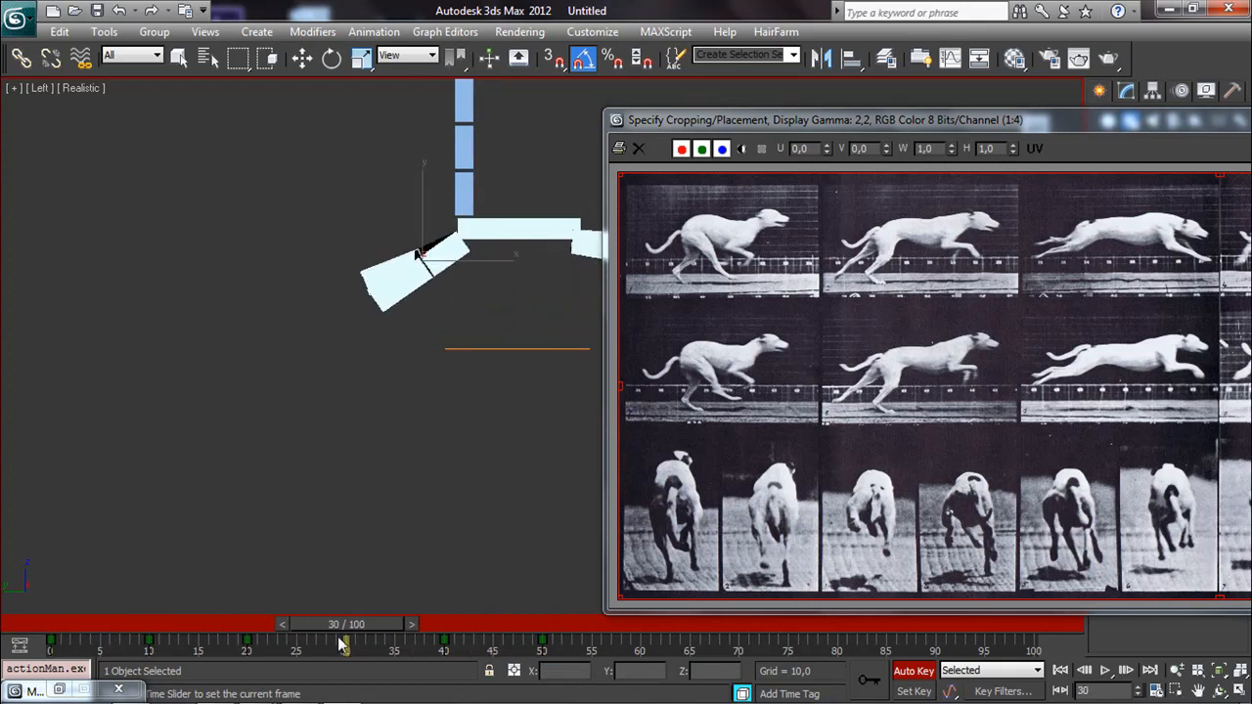
pyautogui.press('e')
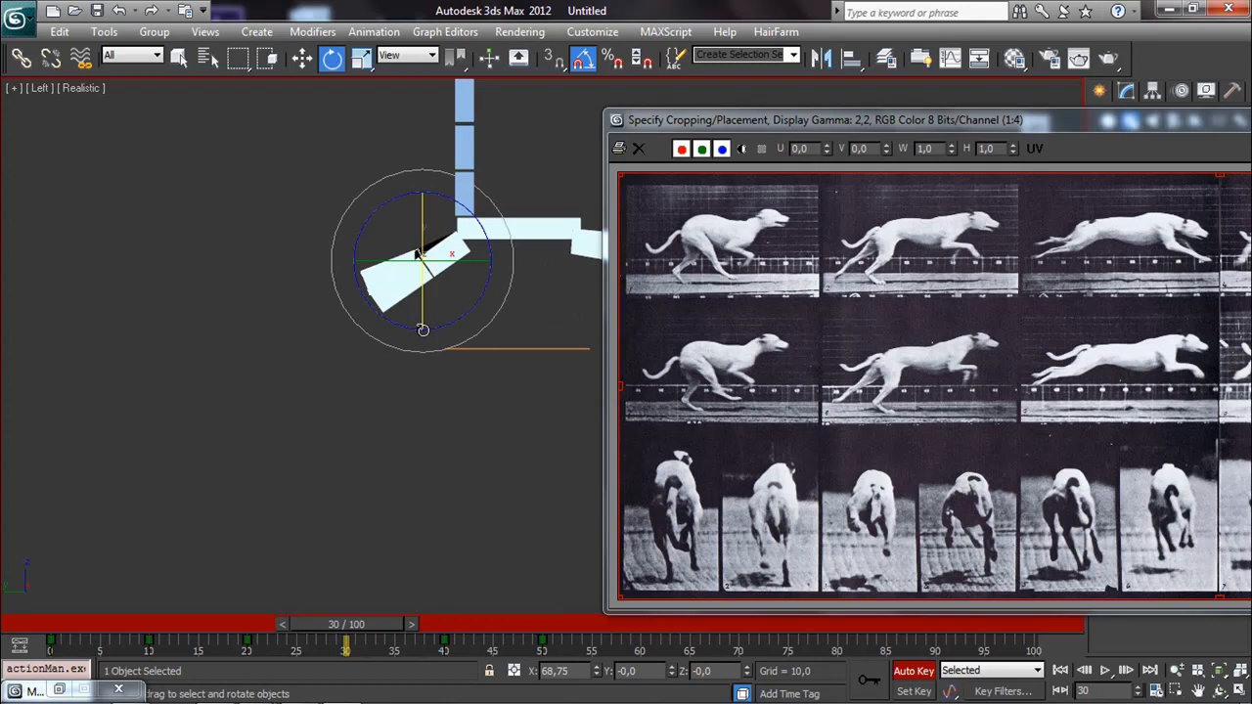
# Step: Rotate the near upper leg segment beneath the blue column forward at frame 60, using the dog reference sheet for comparison
pyautogui.moveTo(344, 626); pyautogui.dragTo(637, 622)
pyautogui.press('e')
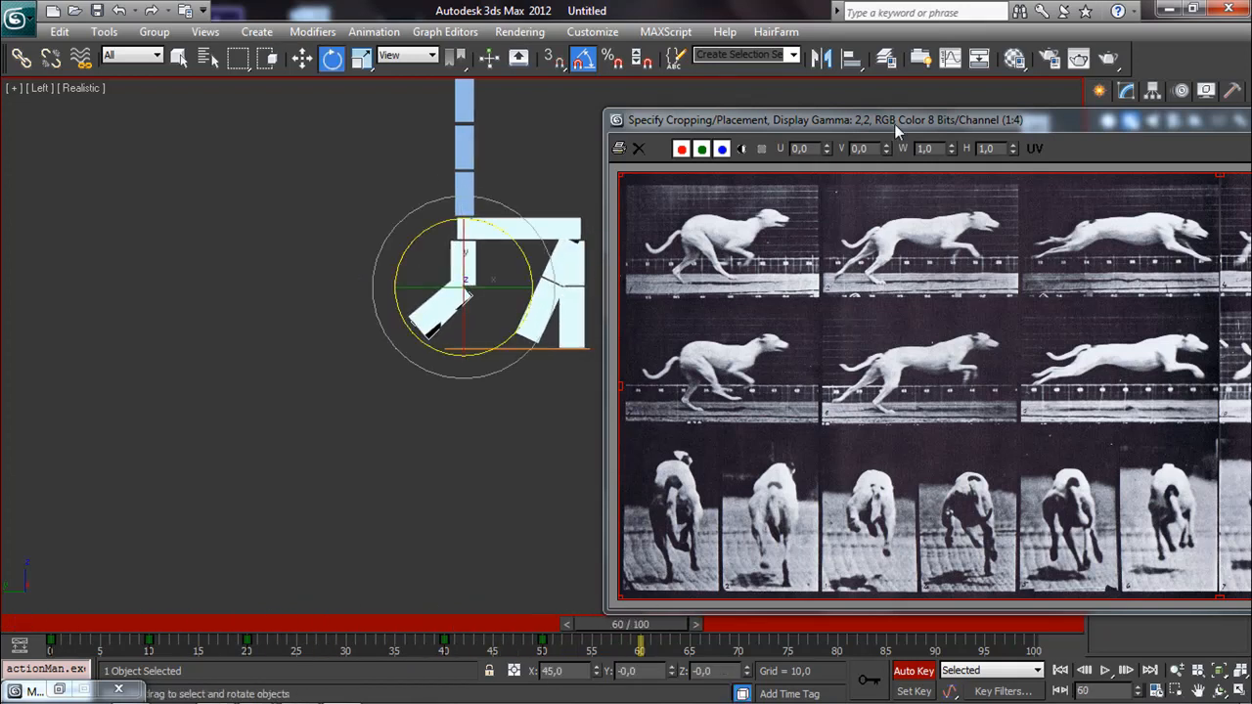
pyautogui.moveTo(942, 122); pyautogui.dragTo(284, 243)
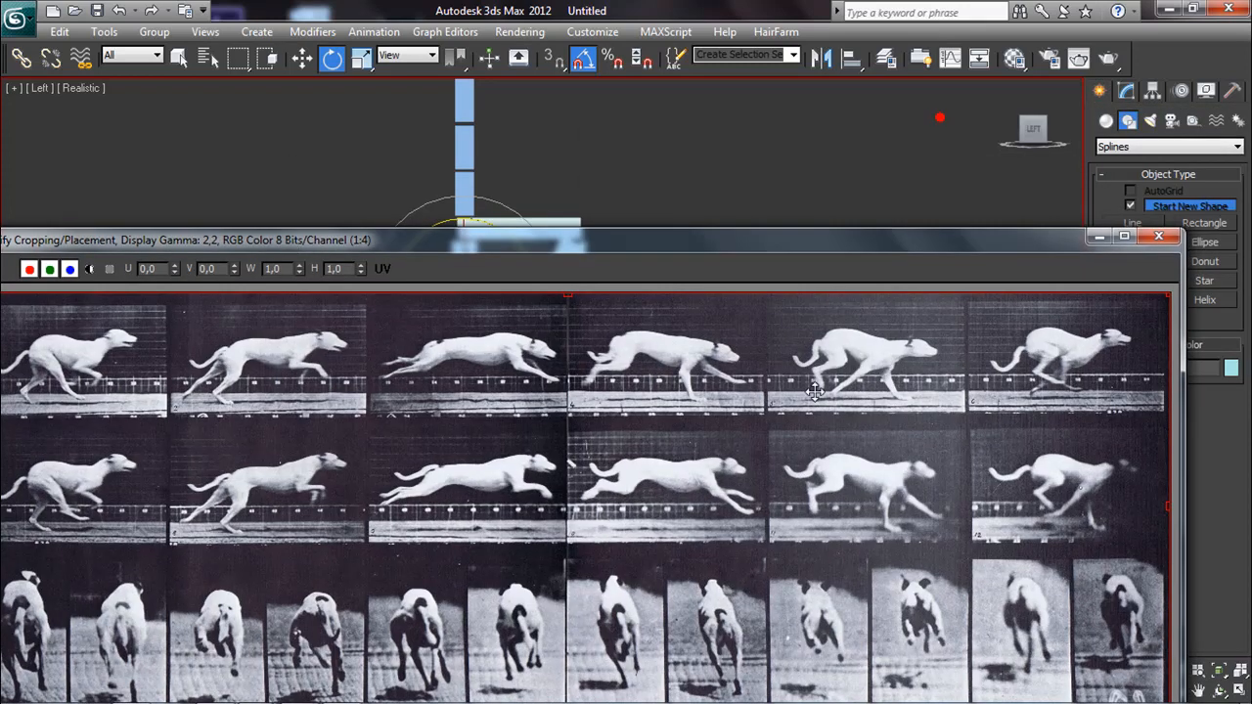
pyautogui.moveTo(774, 250); pyautogui.dragTo(717, 347)
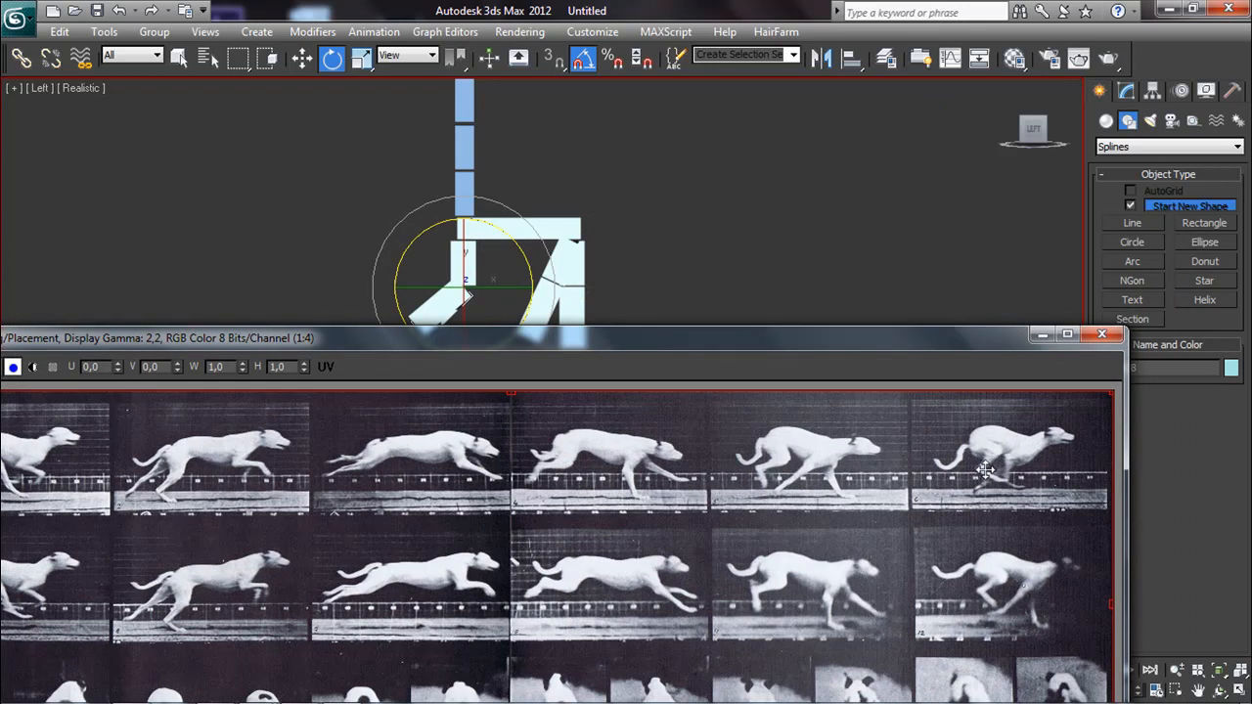
pyautogui.moveTo(736, 338); pyautogui.dragTo(724, 385)
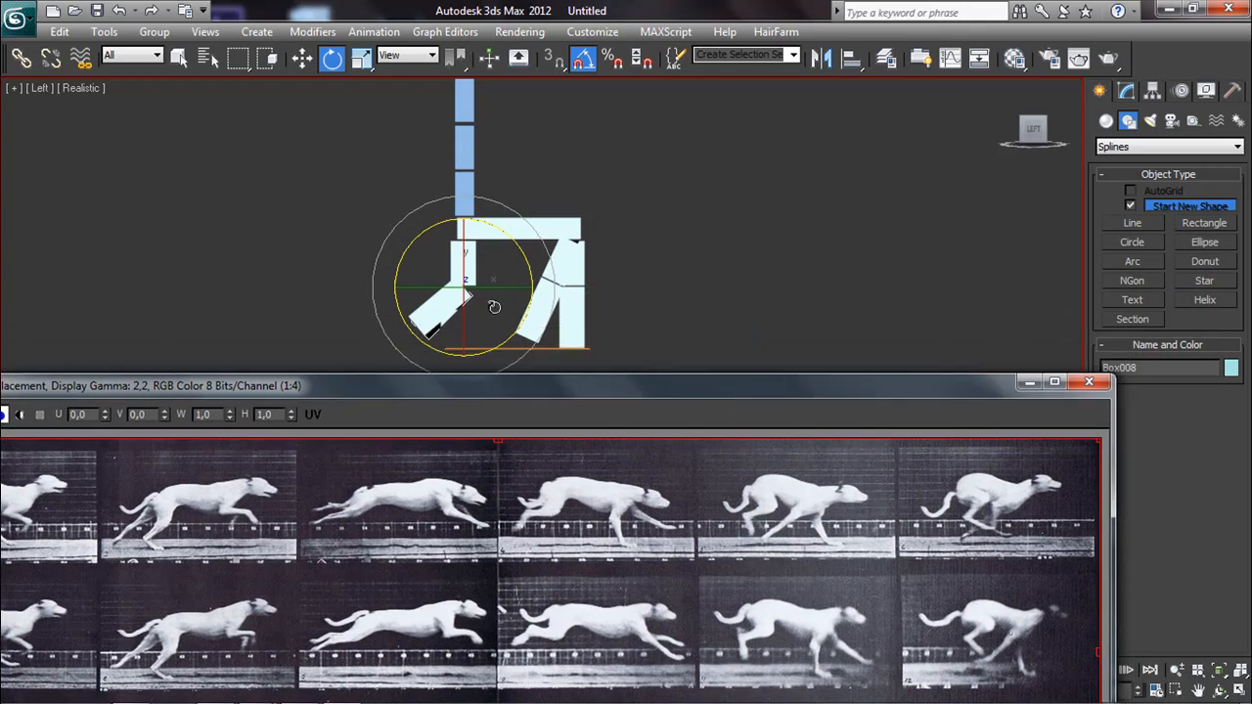
pyautogui.click(469, 265)
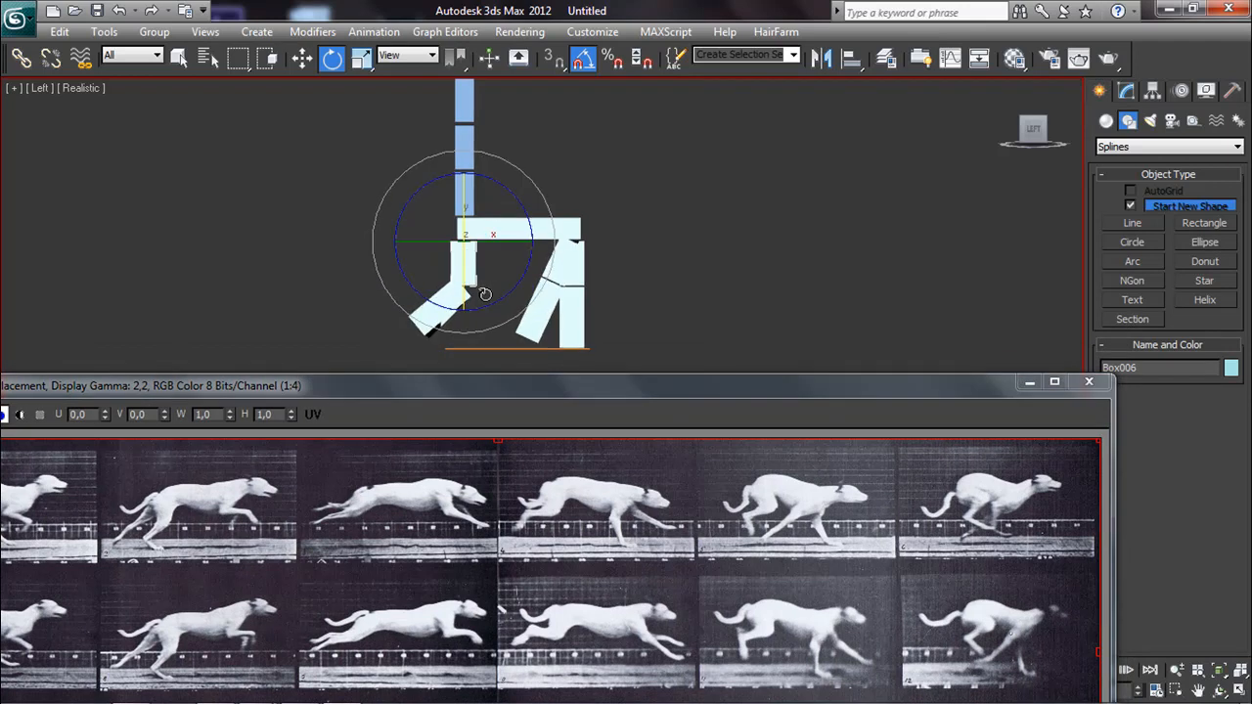
pyautogui.moveTo(485, 307)
pyautogui.mouseDown()
pyautogui.moveTo(507, 290)
pyautogui.moveTo(520, 298)
pyautogui.mouseUp()
pyautogui.moveTo(921, 392); pyautogui.dragTo(1182, 311)
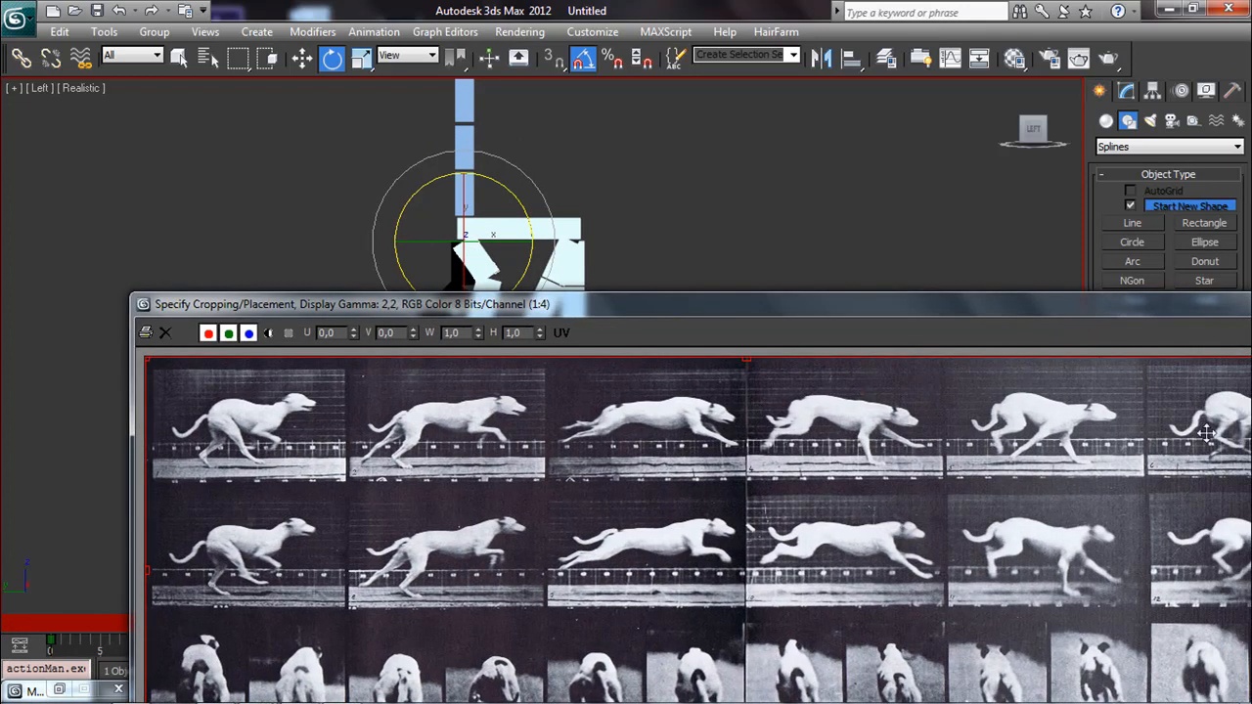
pyautogui.moveTo(681, 318); pyautogui.dragTo(1092, 299)
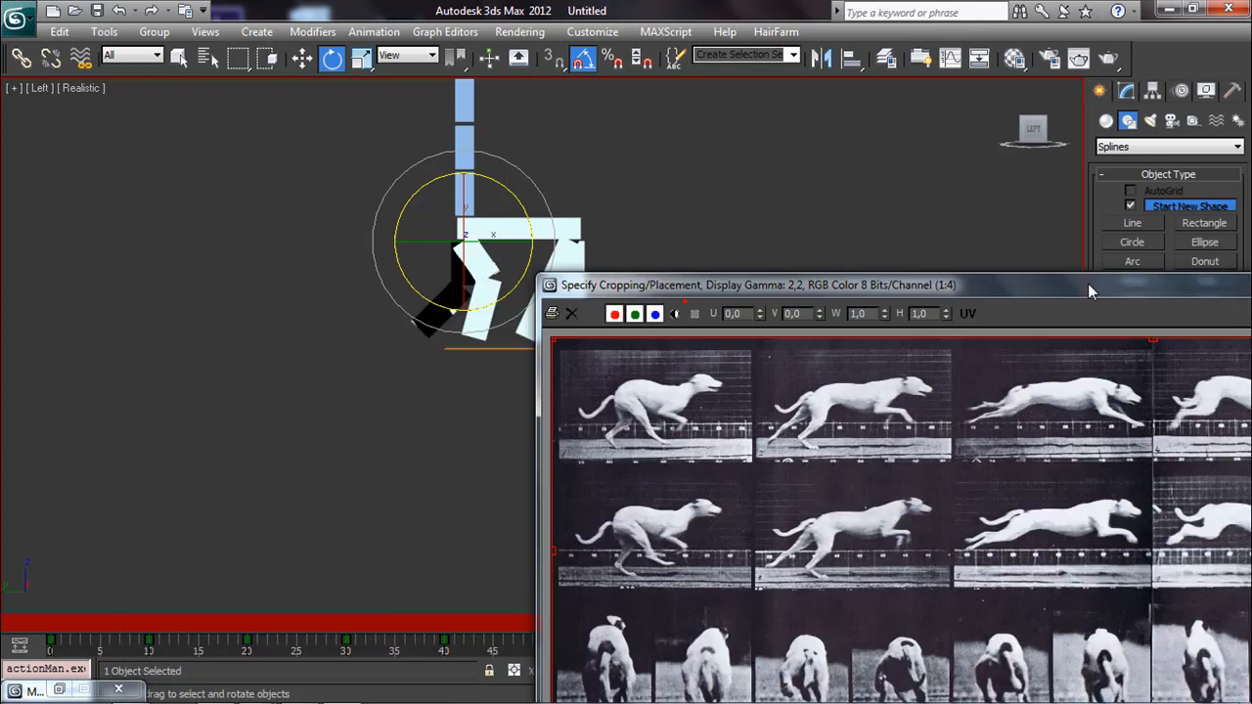
# Step: Copy the frame 10 keyframes of all model parts to frame 60
pyautogui.moveTo(186, 624)
pyautogui.mouseDown()
pyautogui.moveTo(2, 626)
pyautogui.moveTo(170, 628)
pyautogui.mouseUp()
pyautogui.press('e')
pyautogui.moveTo(732, 289); pyautogui.dragTo(1122, 286)
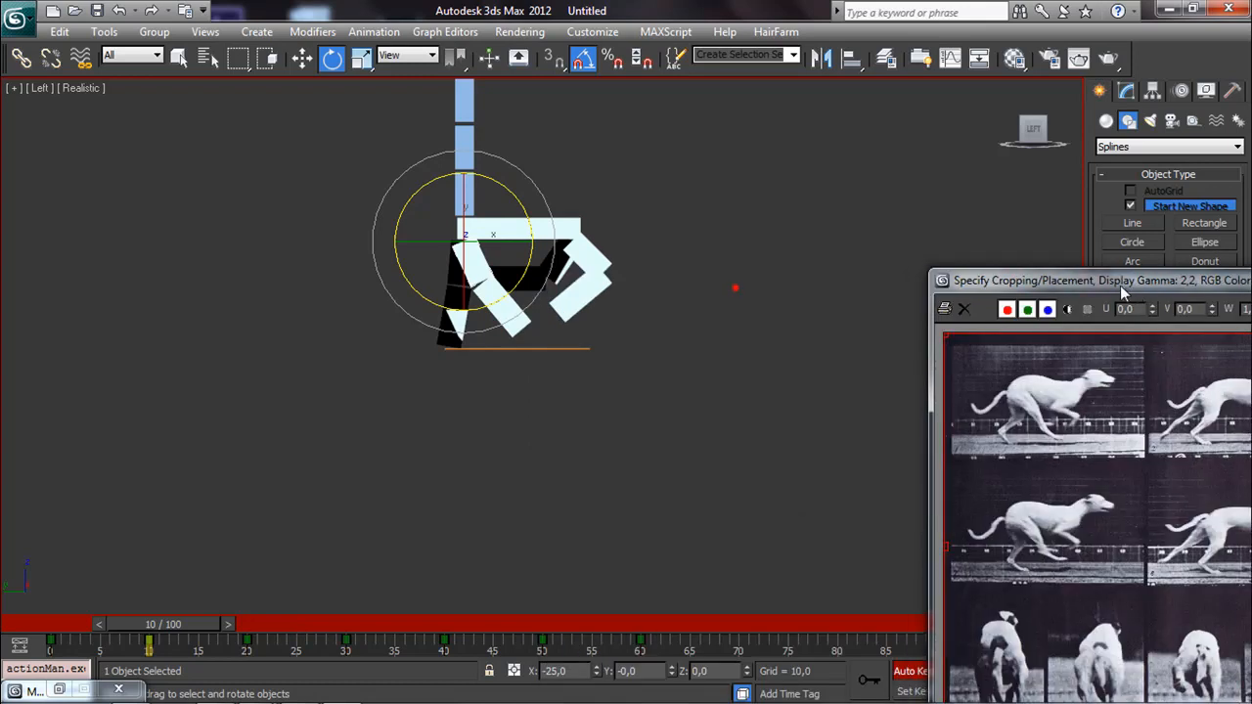
pyautogui.moveTo(195, 624); pyautogui.dragTo(663, 641)
pyautogui.press('e')
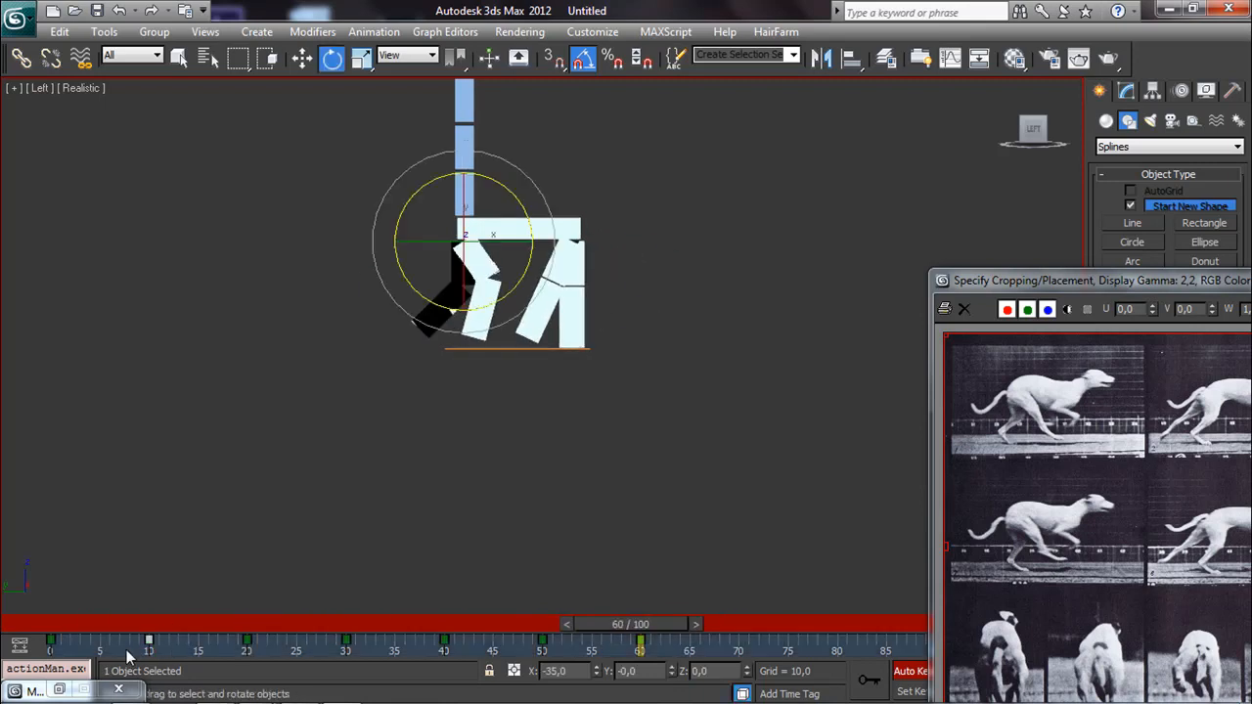
pyautogui.keyDown('shift'); pyautogui.moveTo(146, 641); pyautogui.dragTo(618, 655); pyautogui.keyUp('shift')
pyautogui.scroll(-2, 565, 472)
pyautogui.moveTo(564, 471); pyautogui.dragTo(545, 494, button='middle')
pyautogui.moveTo(325, 440); pyautogui.dragTo(607, 162)
pyautogui.moveTo(163, 653); pyautogui.dragTo(626, 671)
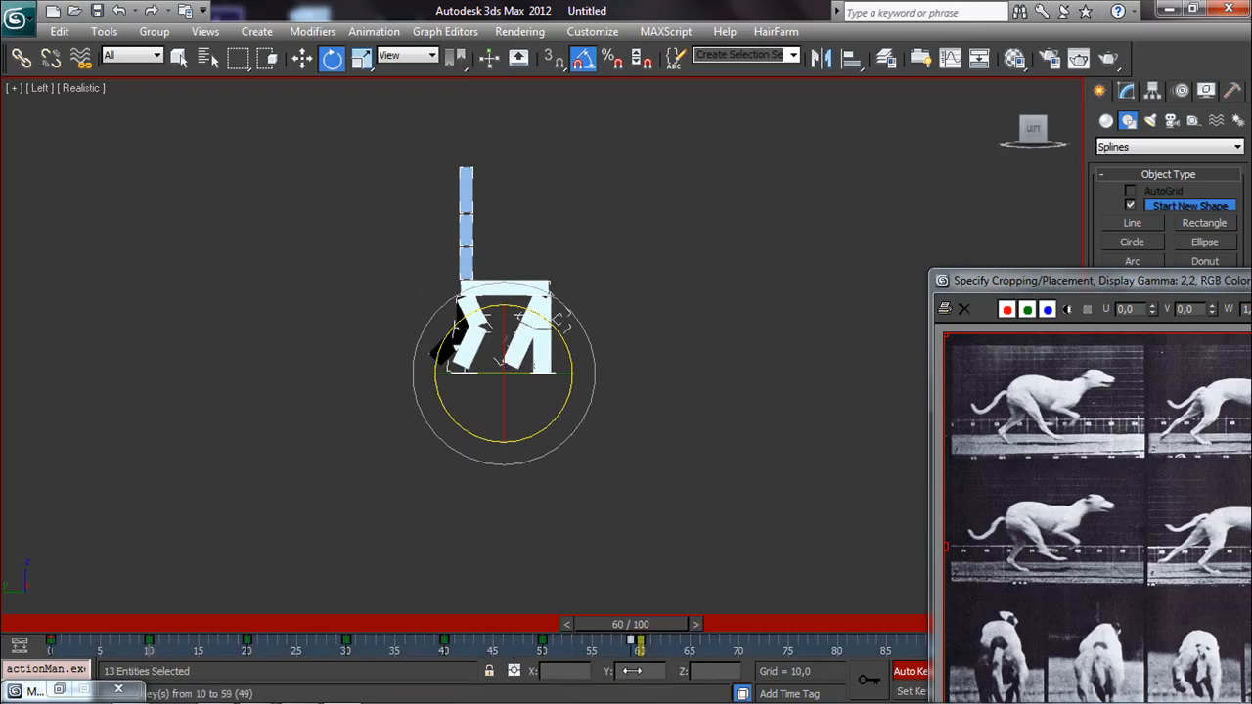
pyautogui.moveTo(630, 624); pyautogui.dragTo(641, 647)
pyautogui.press('e')
# Step: Place the dog reference sheet below the model and examine its last running pose against the frame 60 pose
pyautogui.moveTo(997, 283); pyautogui.dragTo(19, 407)
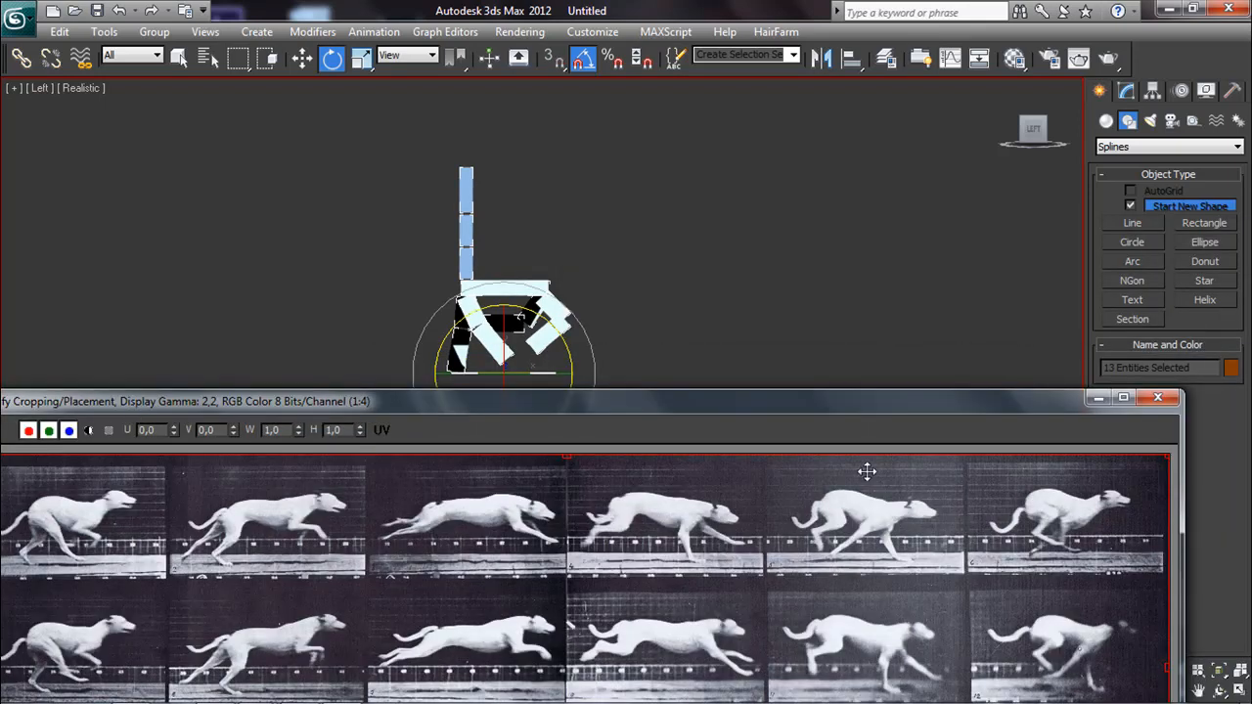
pyautogui.moveTo(231, 409); pyautogui.dragTo(256, 368)
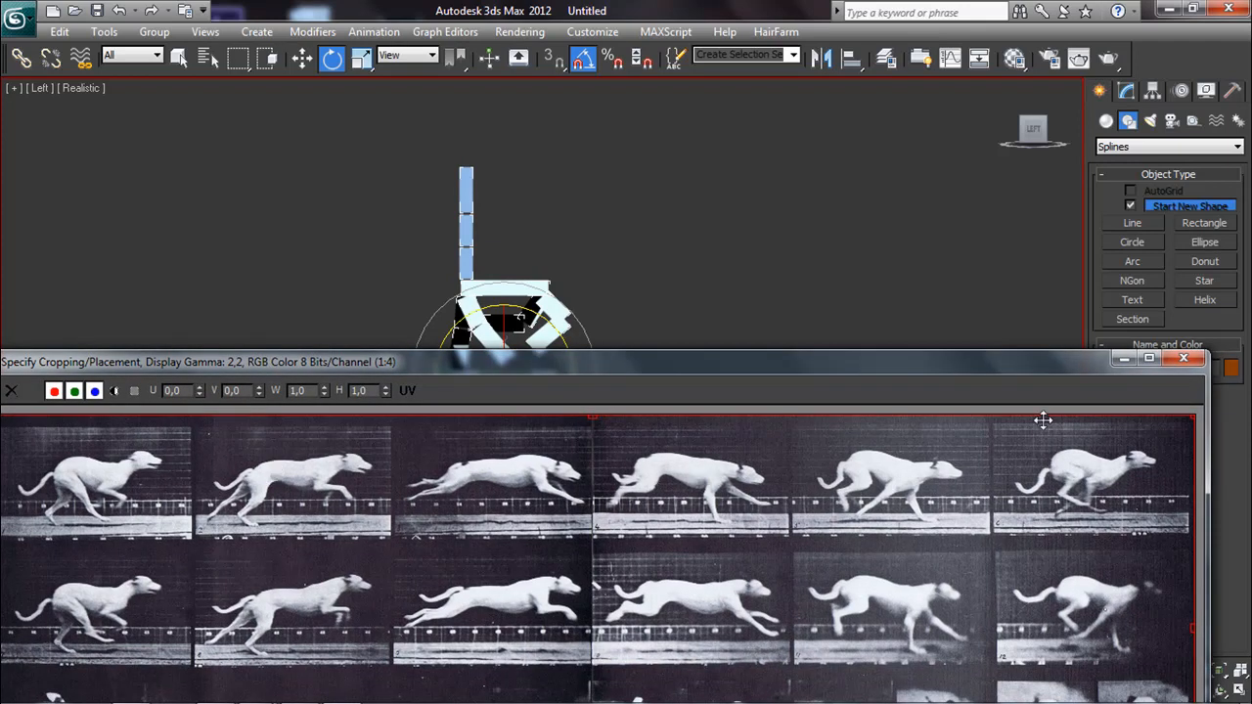
pyautogui.moveTo(958, 365); pyautogui.dragTo(1247, 430)
pyautogui.moveTo(1051, 673); pyautogui.dragTo(941, 666)
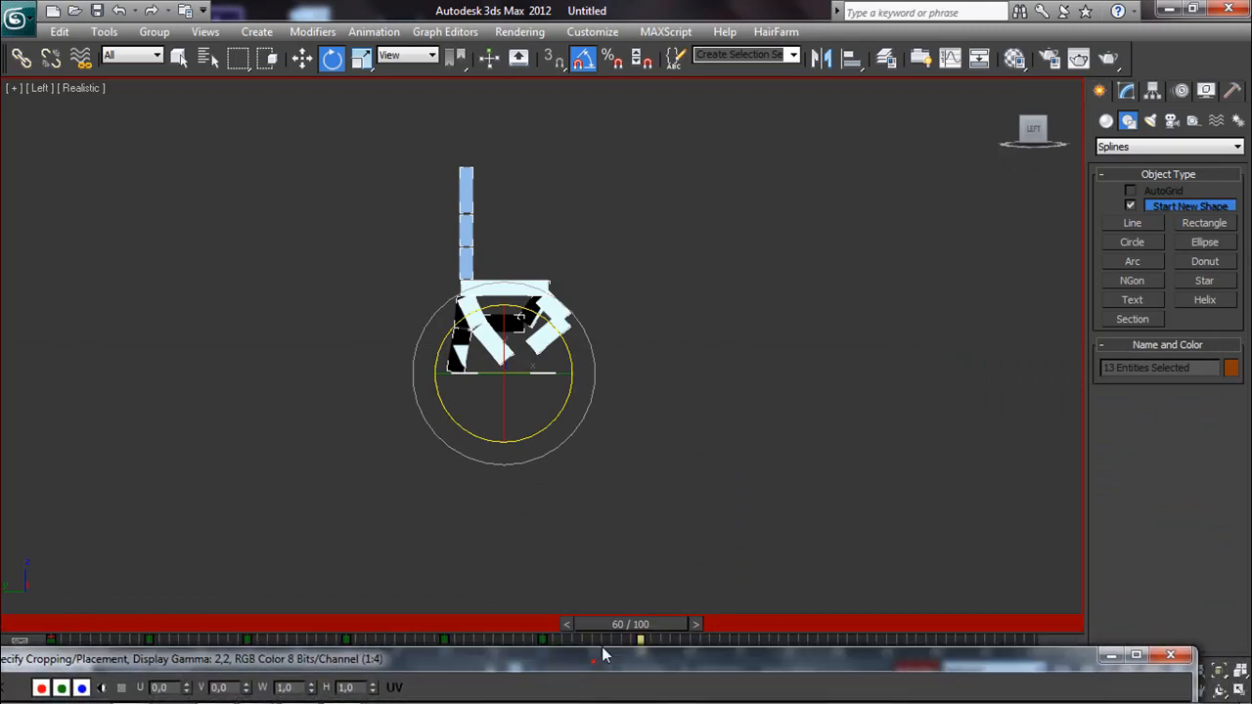
pyautogui.moveTo(596, 670); pyautogui.dragTo(671, 383)
pyautogui.moveTo(636, 300); pyautogui.dragTo(639, 215, button='middle')
pyautogui.moveTo(634, 376); pyautogui.dragTo(594, 314)
pyautogui.moveTo(552, 217); pyautogui.dragTo(576, 191, button='middle')
pyautogui.moveTo(734, 187); pyautogui.dragTo(683, 231, button='middle')
# Step: Adjust the rotation of the near upper leg segment beneath the blue column at frame 60
pyautogui.click(687, 218)
pyautogui.click(519, 206)
pyautogui.scroll(2, 522, 206)
pyautogui.moveTo(535, 224); pyautogui.dragTo(529, 290, button='middle')
pyautogui.moveTo(533, 248)
pyautogui.mouseDown()
pyautogui.moveTo(512, 245)
pyautogui.moveTo(553, 249)
pyautogui.mouseUp()
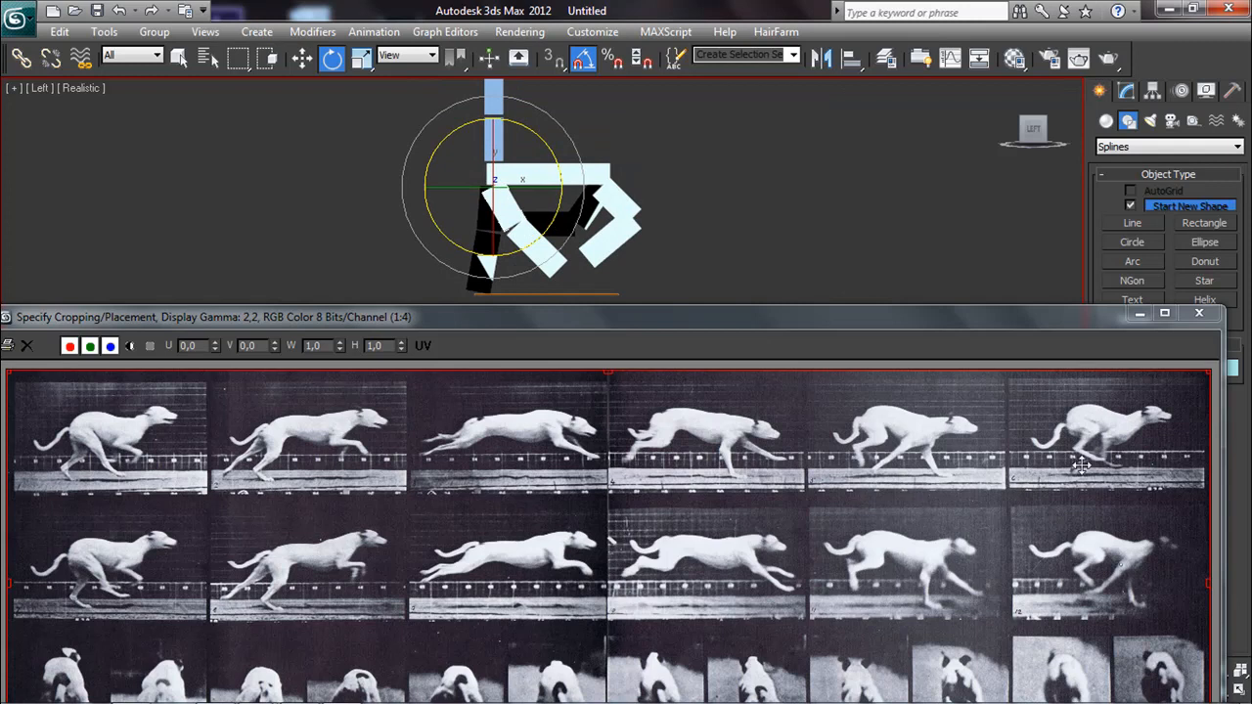
pyautogui.moveTo(493, 234); pyautogui.dragTo(482, 252)
# Step: Rotate the upper and lower segments of the near leg at the body's other end inward under the body at frame 60
pyautogui.click(608, 208)
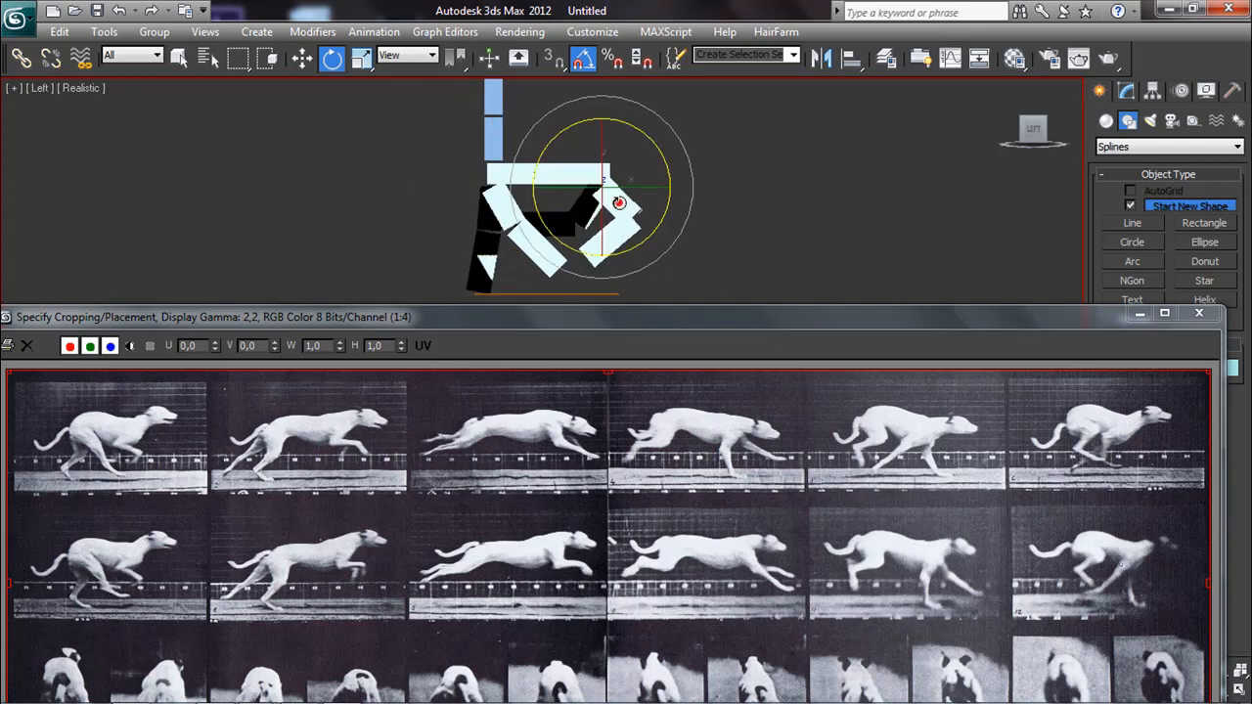
pyautogui.moveTo(640, 234); pyautogui.dragTo(599, 258)
pyautogui.click(567, 237)
pyautogui.moveTo(648, 281); pyautogui.dragTo(647, 242)
# Step: Switch the viewport to Wireframe and rotate the far leg's upper and lower segments inward to roughly match the near leg beside it
pyautogui.click(602, 214)
pyautogui.click(569, 236)
pyautogui.click(75, 89)
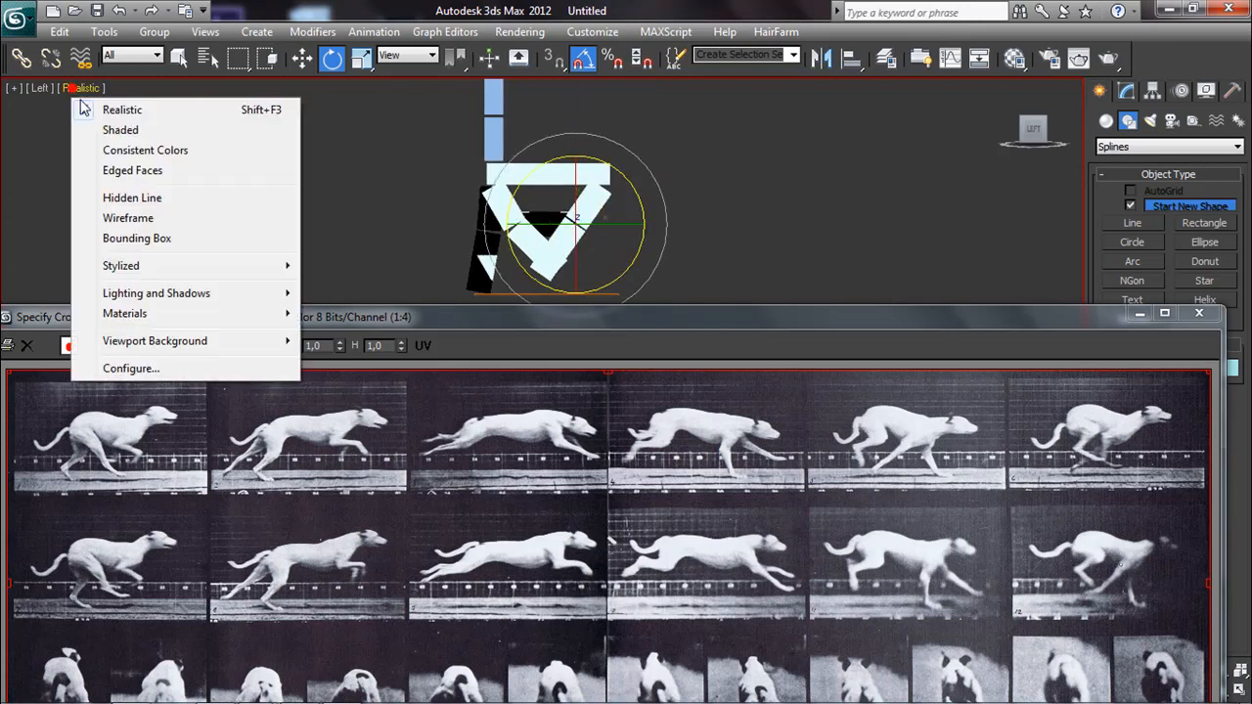
pyautogui.click(118, 215)
pyautogui.scroll(3, 567, 240)
pyautogui.moveTo(578, 184); pyautogui.dragTo(516, 311, button='middle')
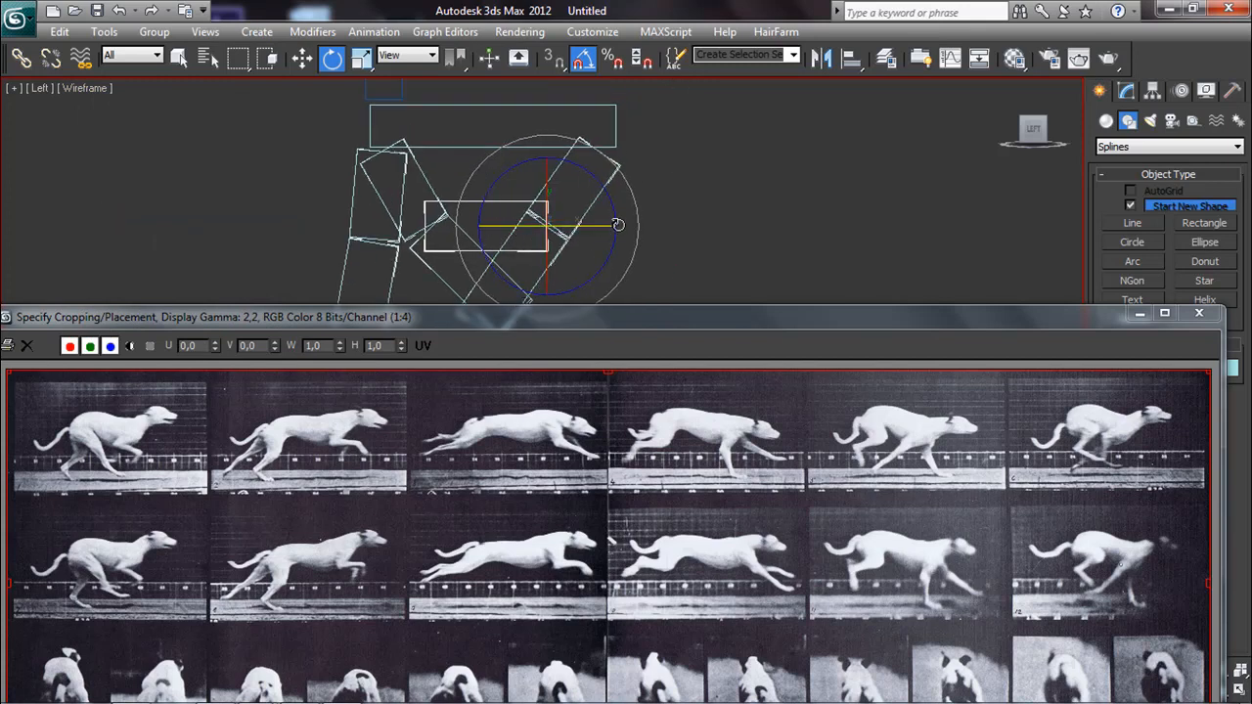
pyautogui.click(597, 198)
pyautogui.moveTo(619, 215); pyautogui.dragTo(632, 212)
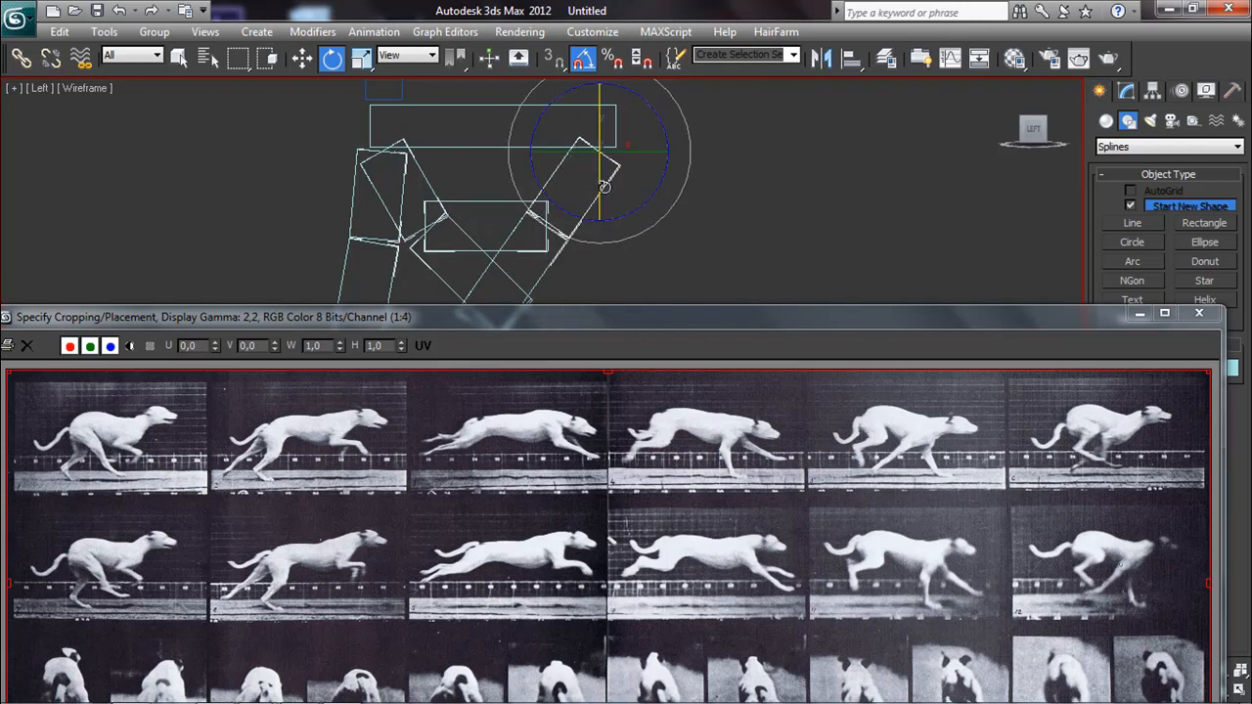
pyautogui.moveTo(620, 205); pyautogui.dragTo(612, 217)
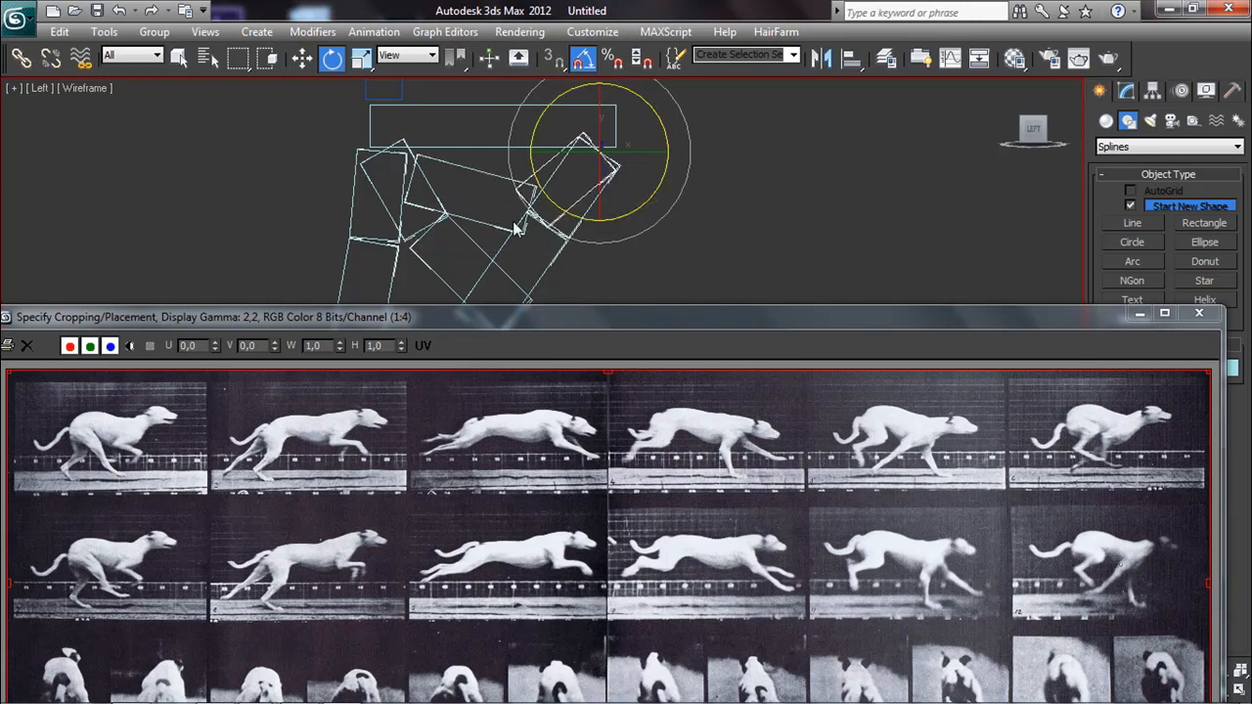
pyautogui.click(501, 227)
pyautogui.moveTo(558, 270); pyautogui.dragTo(604, 249)
# Step: Rotate the far leg beneath the blue column at frame 60 so it lines up with the near leg there
pyautogui.scroll(-3, 501, 161)
pyautogui.moveTo(579, 256); pyautogui.dragTo(576, 219, button='middle')
pyautogui.click(395, 171)
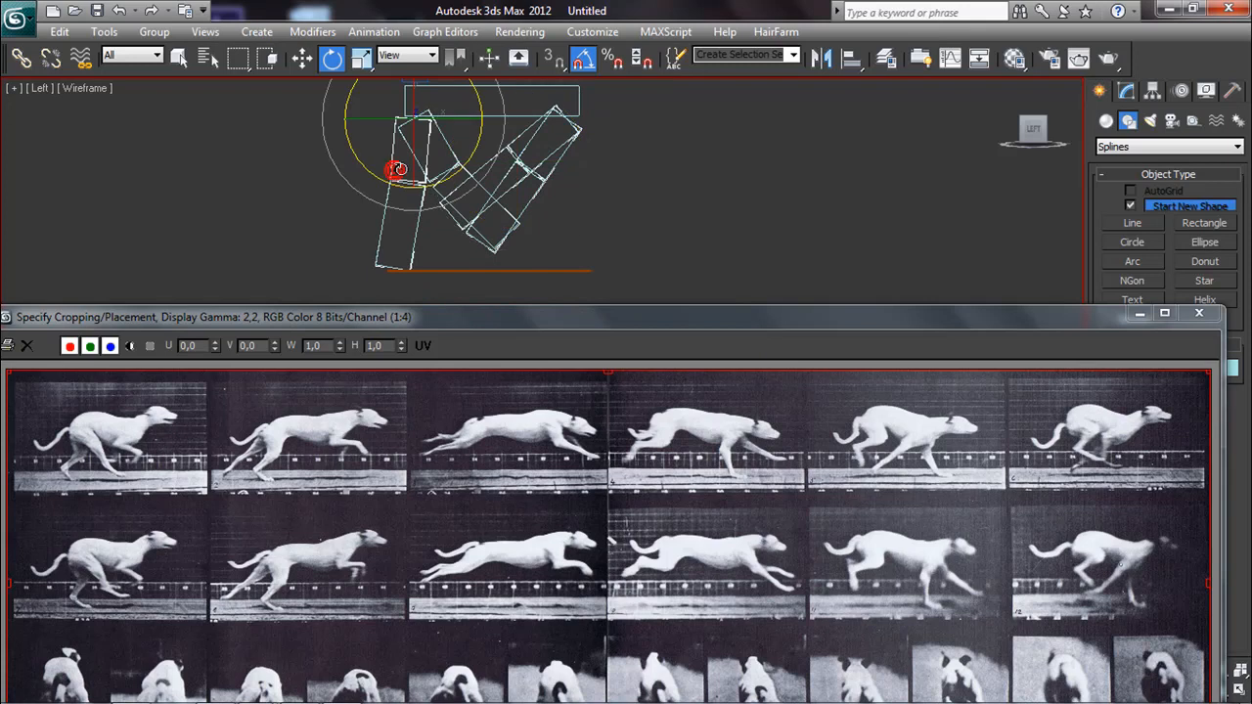
pyautogui.moveTo(401, 184); pyautogui.dragTo(434, 240)
pyautogui.click(434, 227)
pyautogui.scroll(-3, 514, 293)
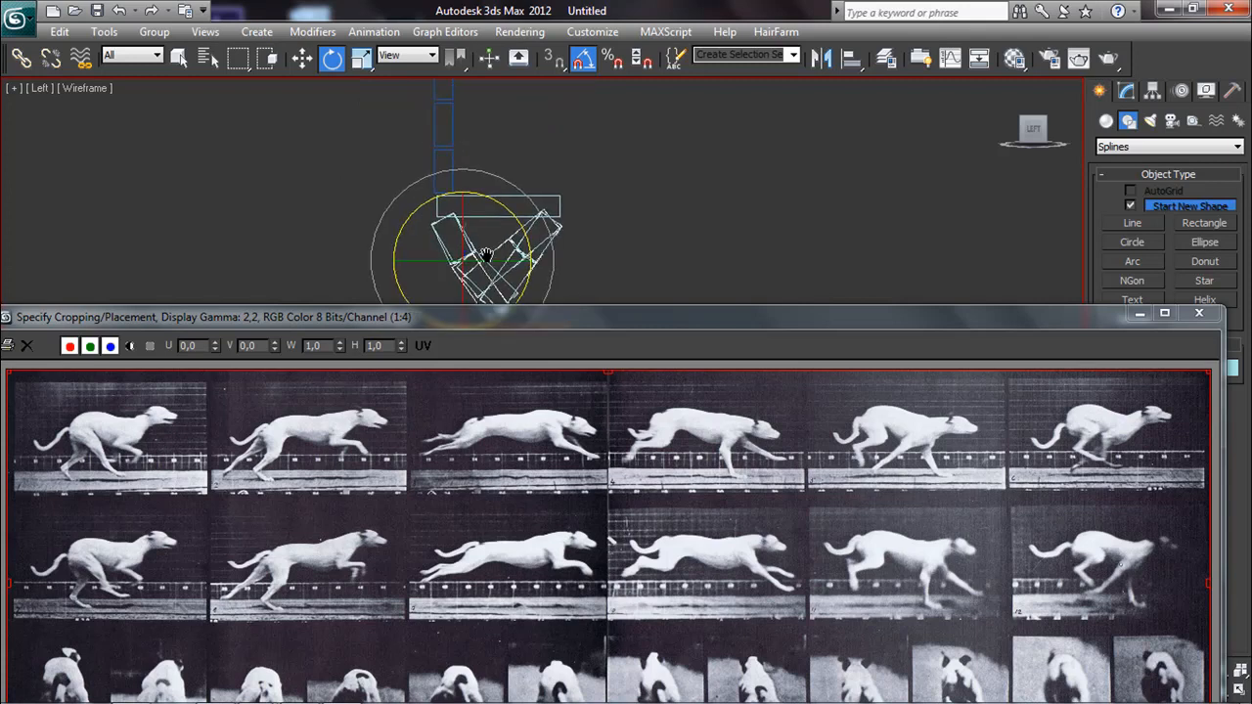
# Step: Minimize the reference sheet, select all model parts and delete their keyframes at frame 0
pyautogui.click(1141, 314)
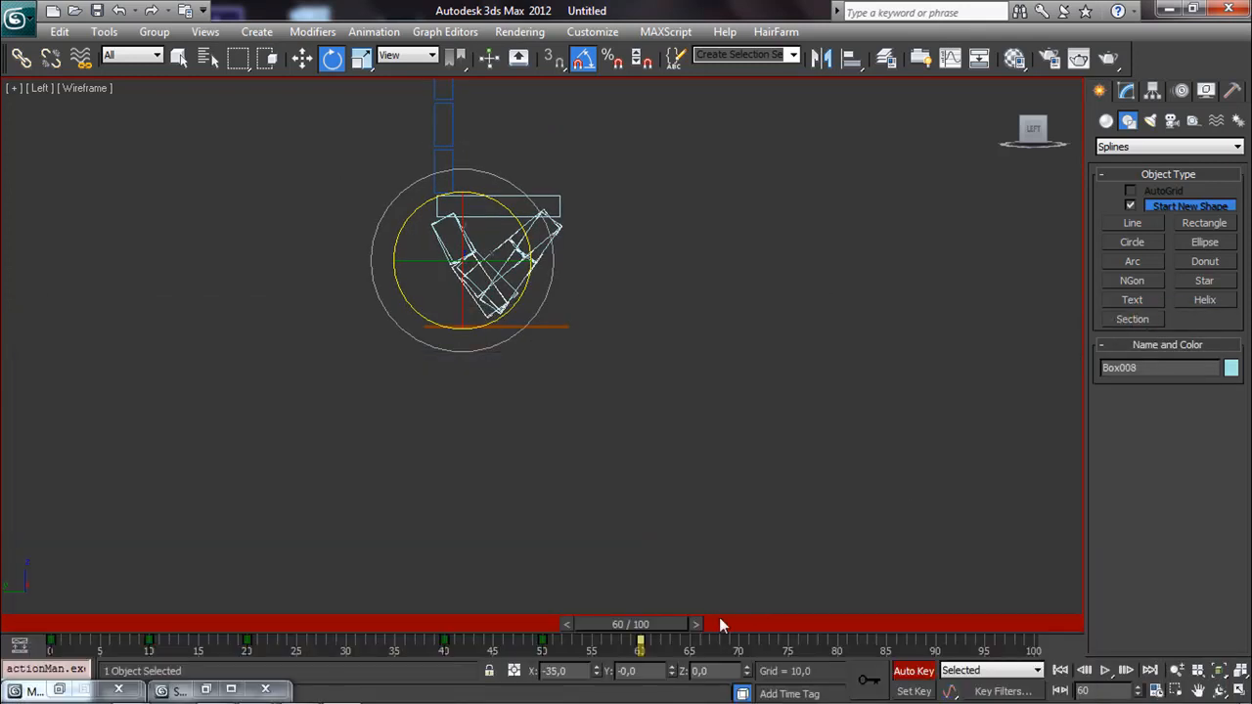
pyautogui.moveTo(668, 624); pyautogui.dragTo(205, 631)
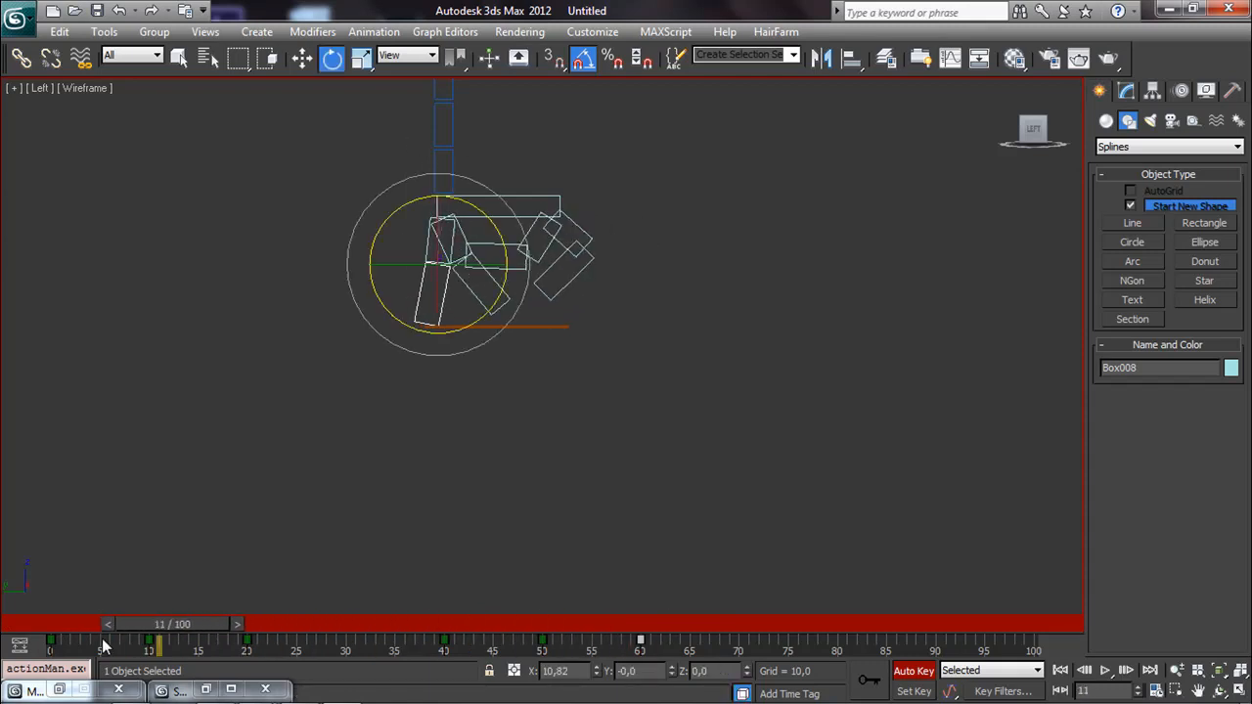
pyautogui.press('e')
pyautogui.click(81, 646)
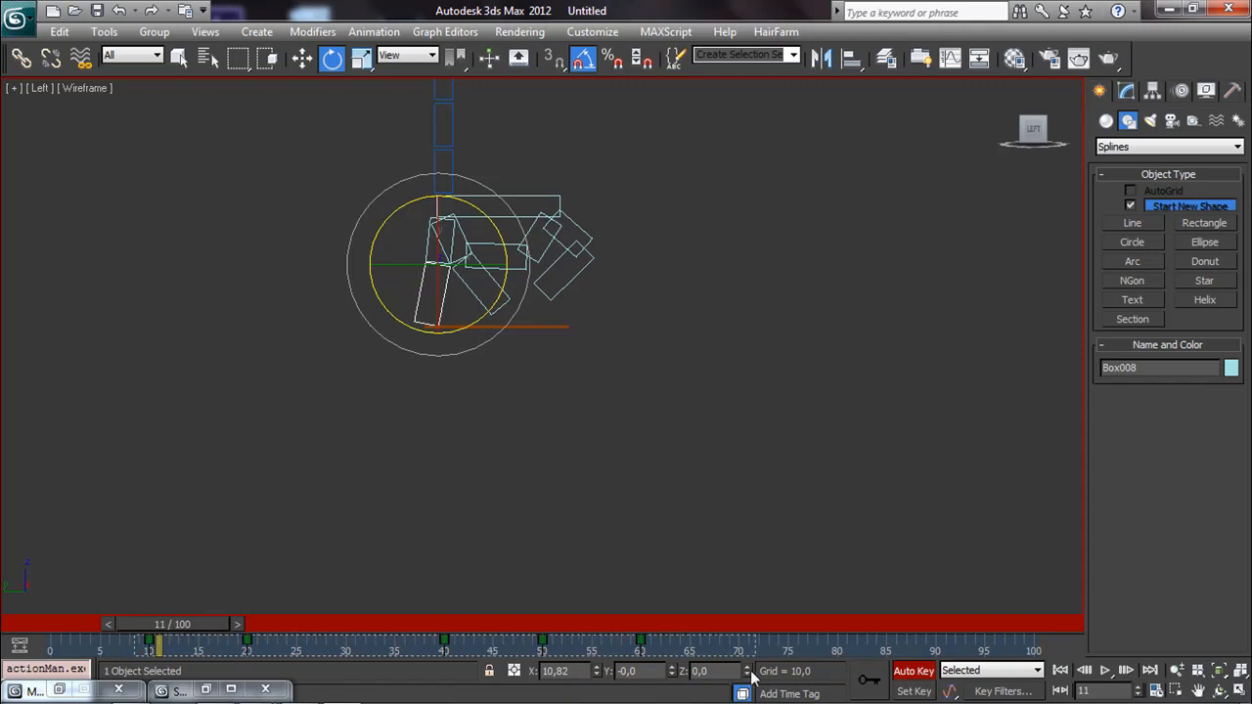
pyautogui.moveTo(274, 402); pyautogui.dragTo(600, 173)
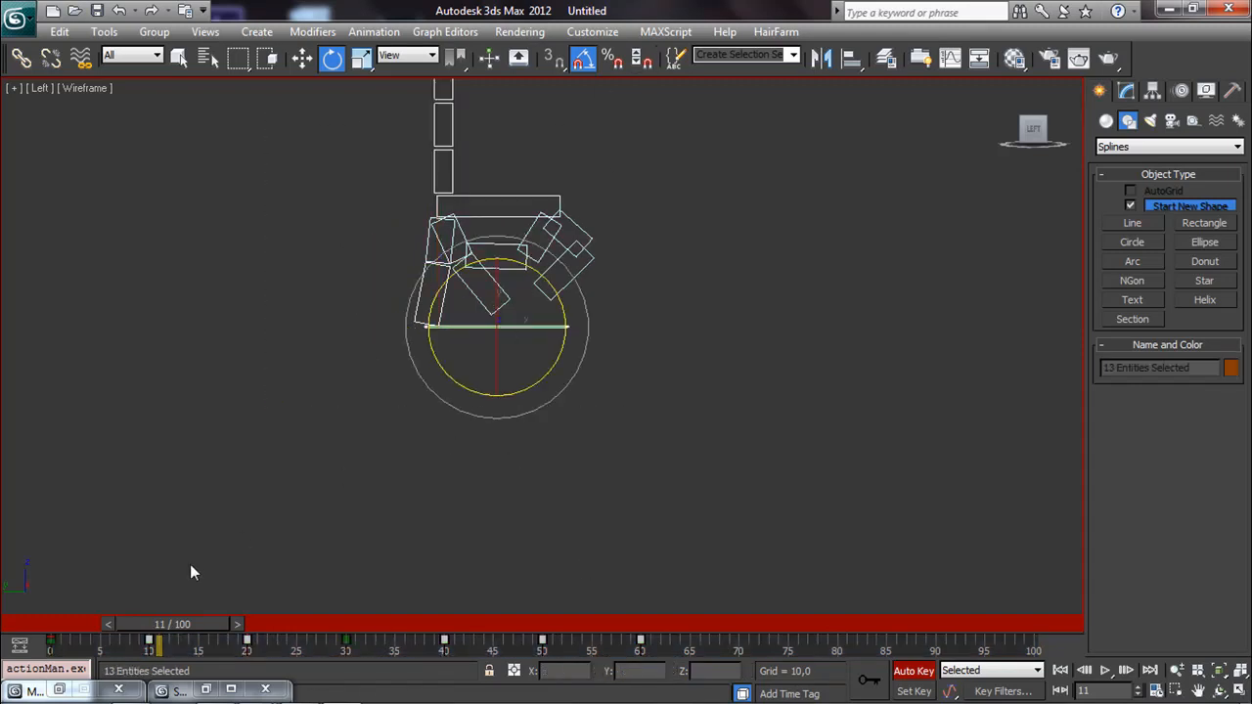
pyautogui.moveTo(71, 642); pyautogui.dragTo(37, 652)
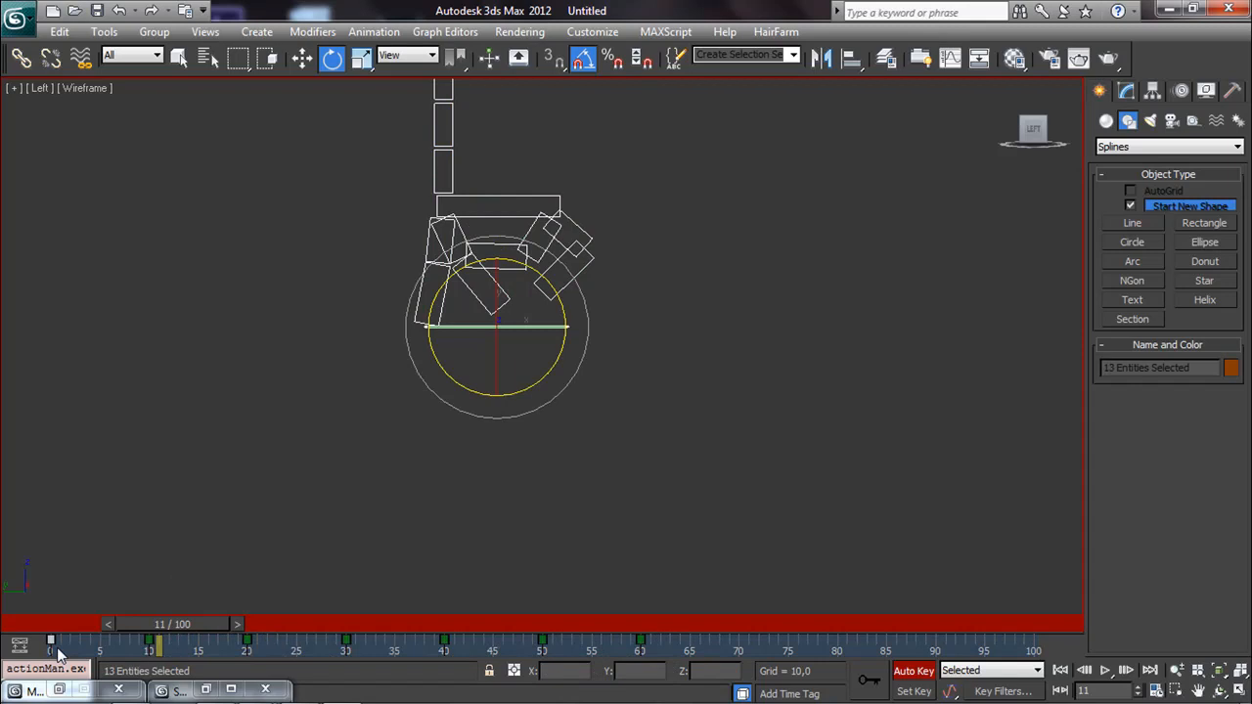
pyautogui.press('Delete')
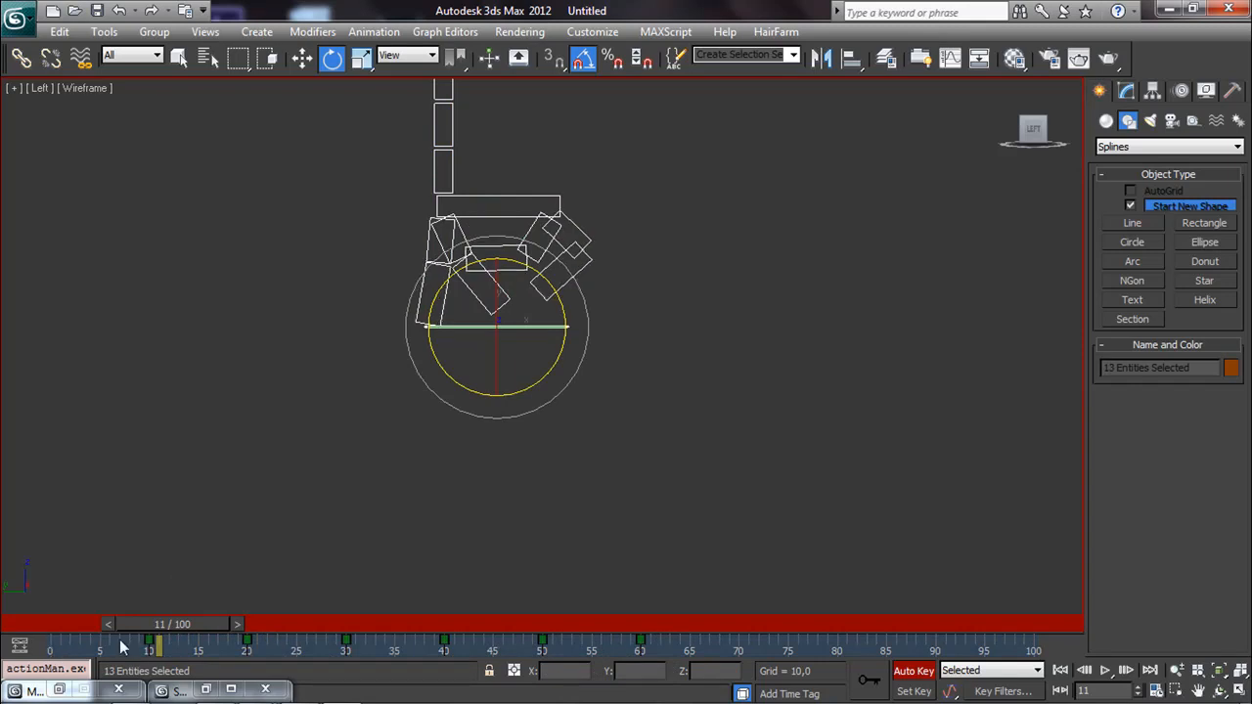
# Step: Shift all remaining keyframes 10 frames earlier so the animation starts at frame 0, and return the time to frame 0
pyautogui.moveTo(636, 695); pyautogui.dragTo(789, 694)
pyautogui.moveTo(149, 644); pyautogui.dragTo(52, 653)
pyautogui.moveTo(156, 626); pyautogui.dragTo(39, 640)
pyautogui.press('e')
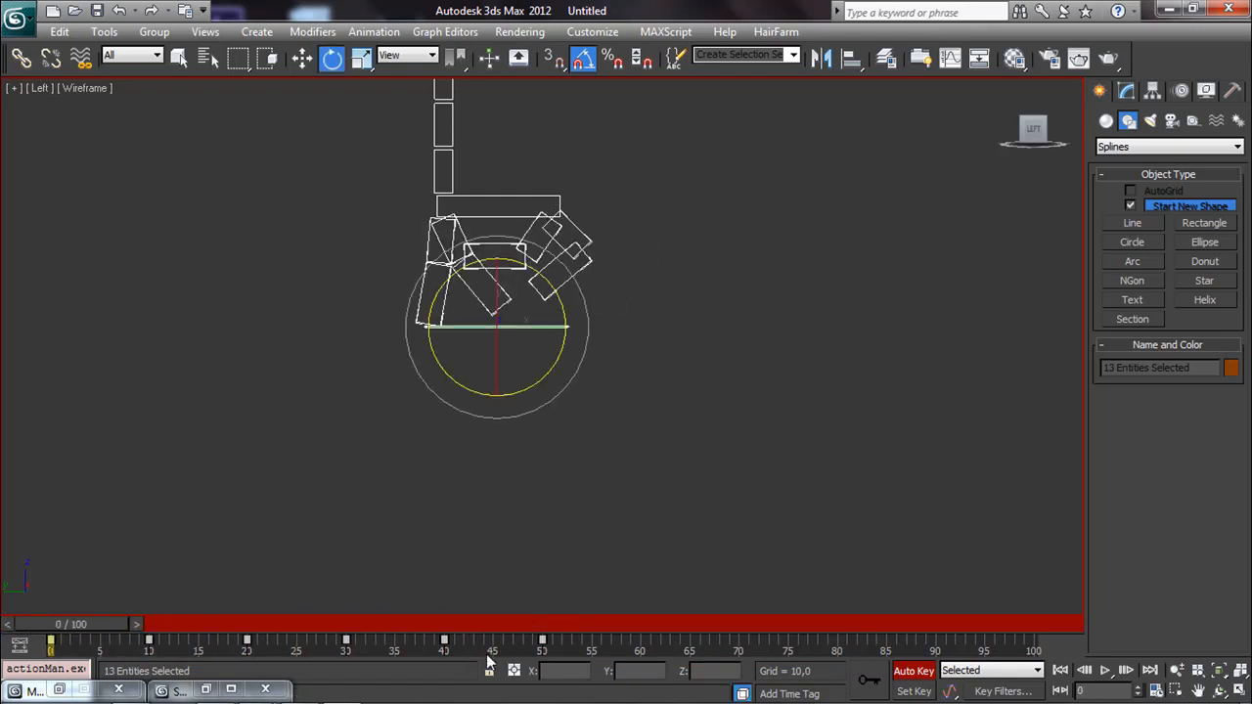
# Step: Set the out-of-range type of all animation curves to Loop in the Curve Editor and play back the run cycle
pyautogui.click(954, 60)
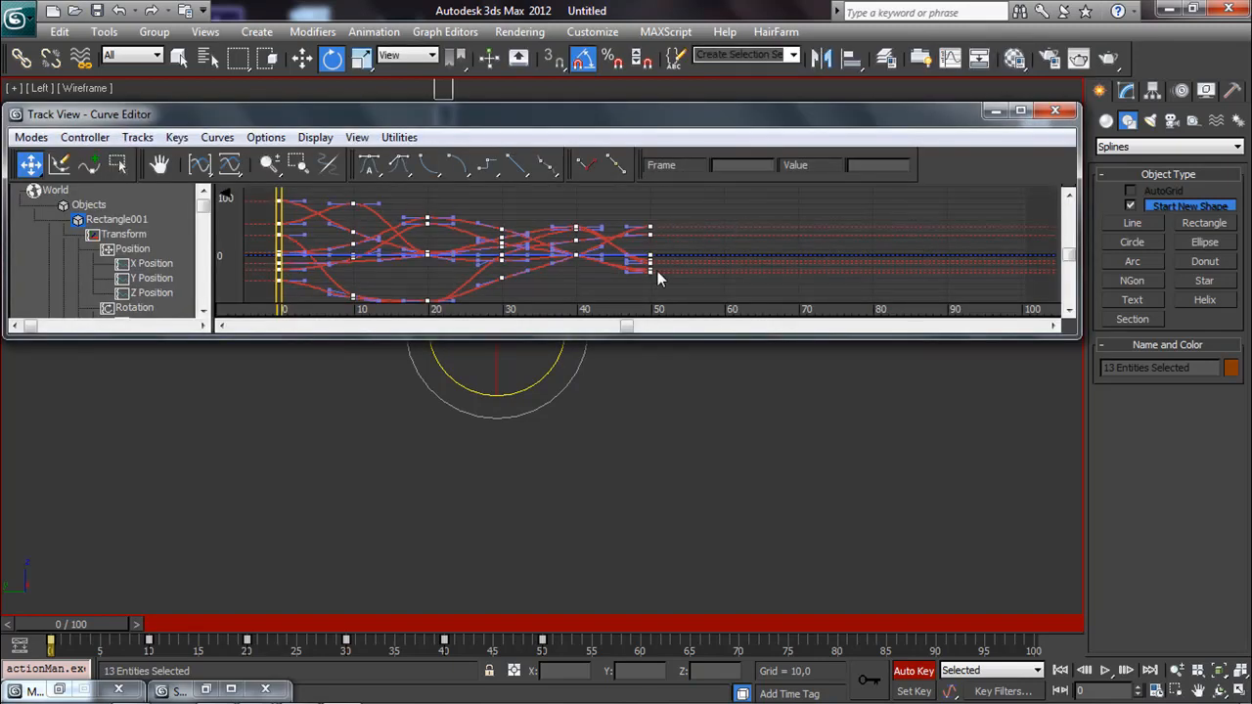
pyautogui.click(79, 139)
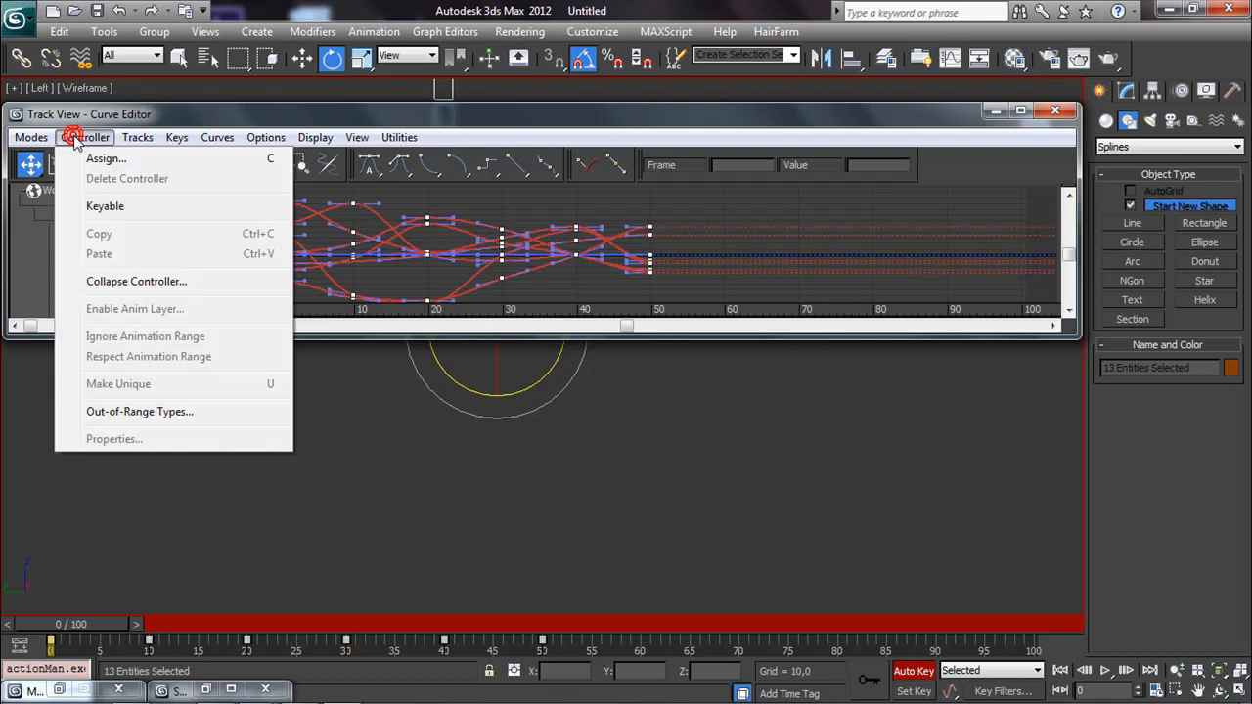
pyautogui.click(139, 412)
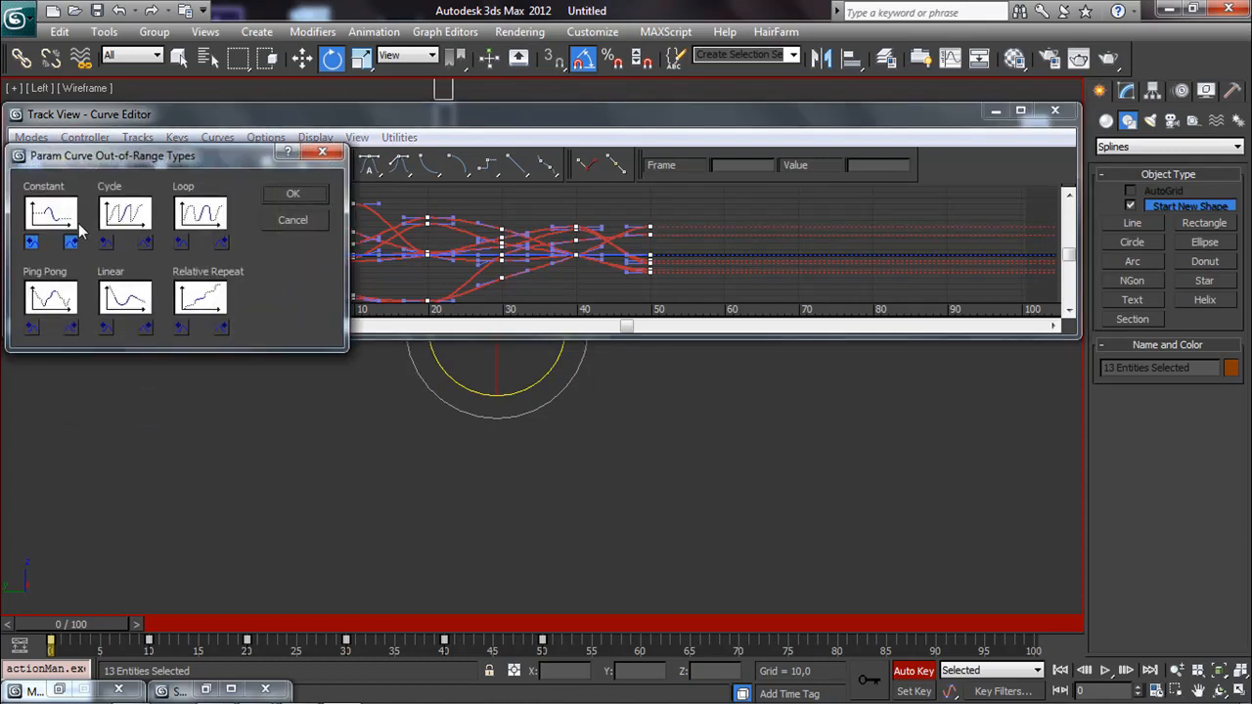
pyautogui.click(197, 211)
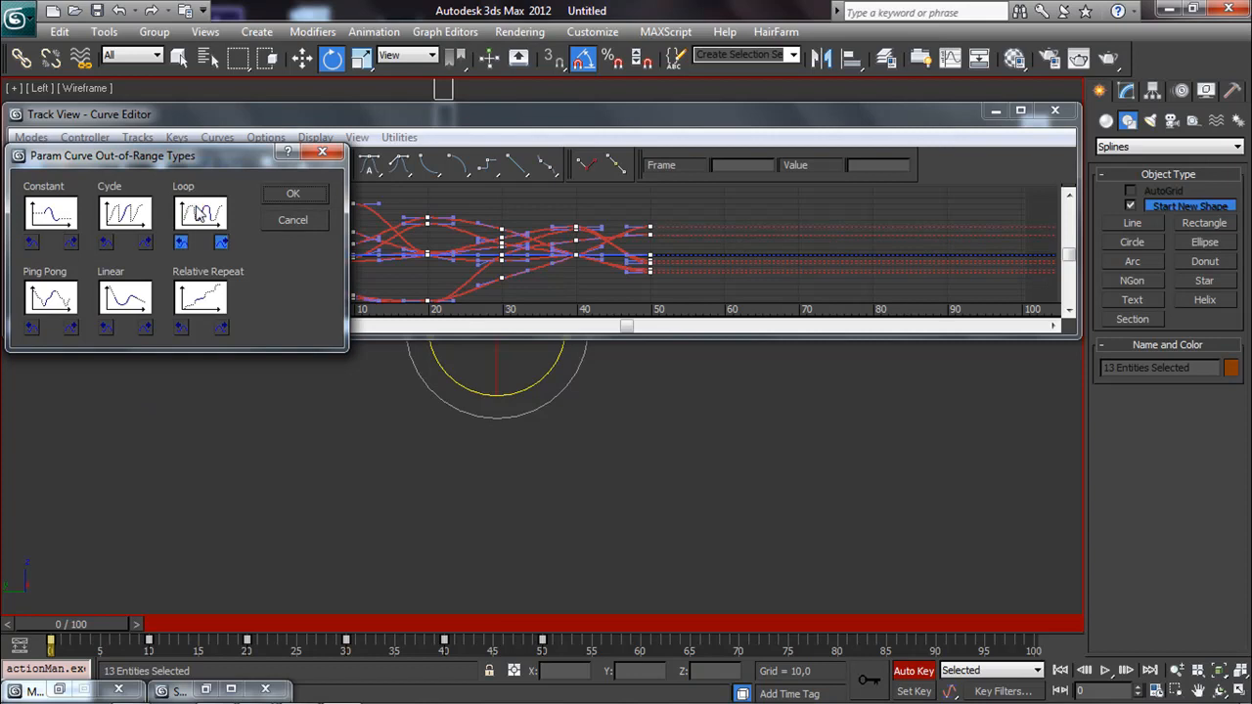
pyautogui.click(293, 195)
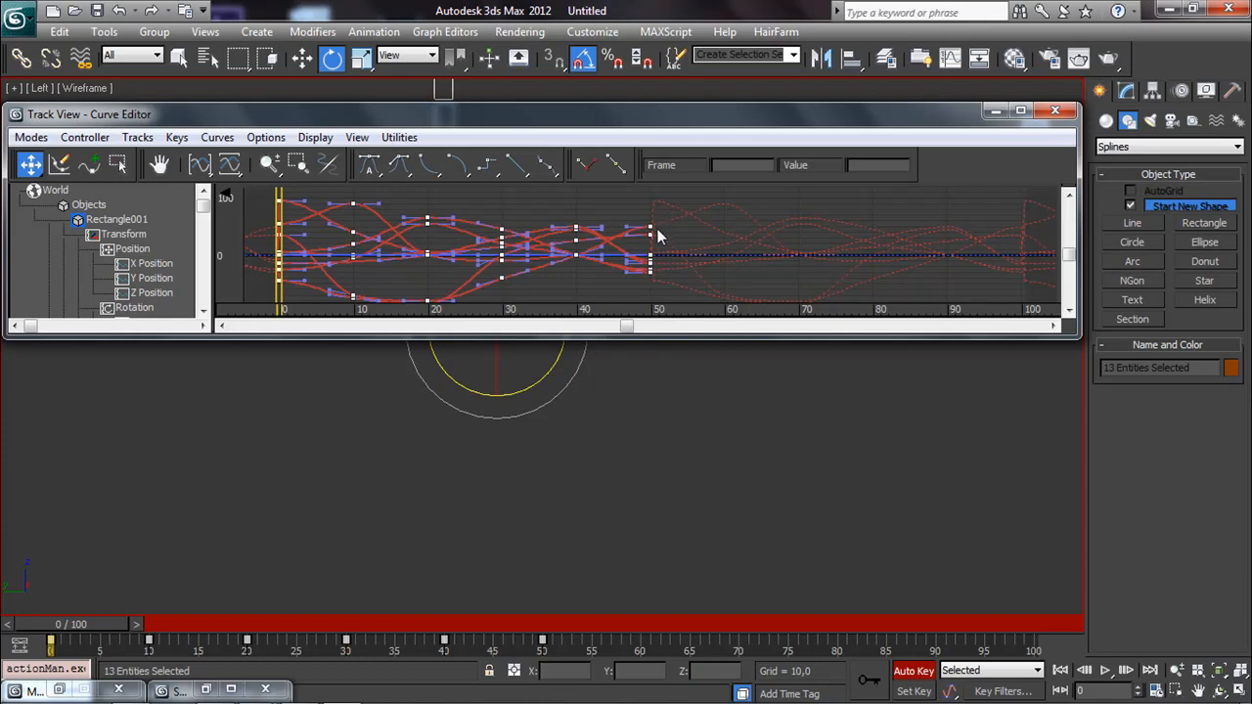
pyautogui.click(1054, 110)
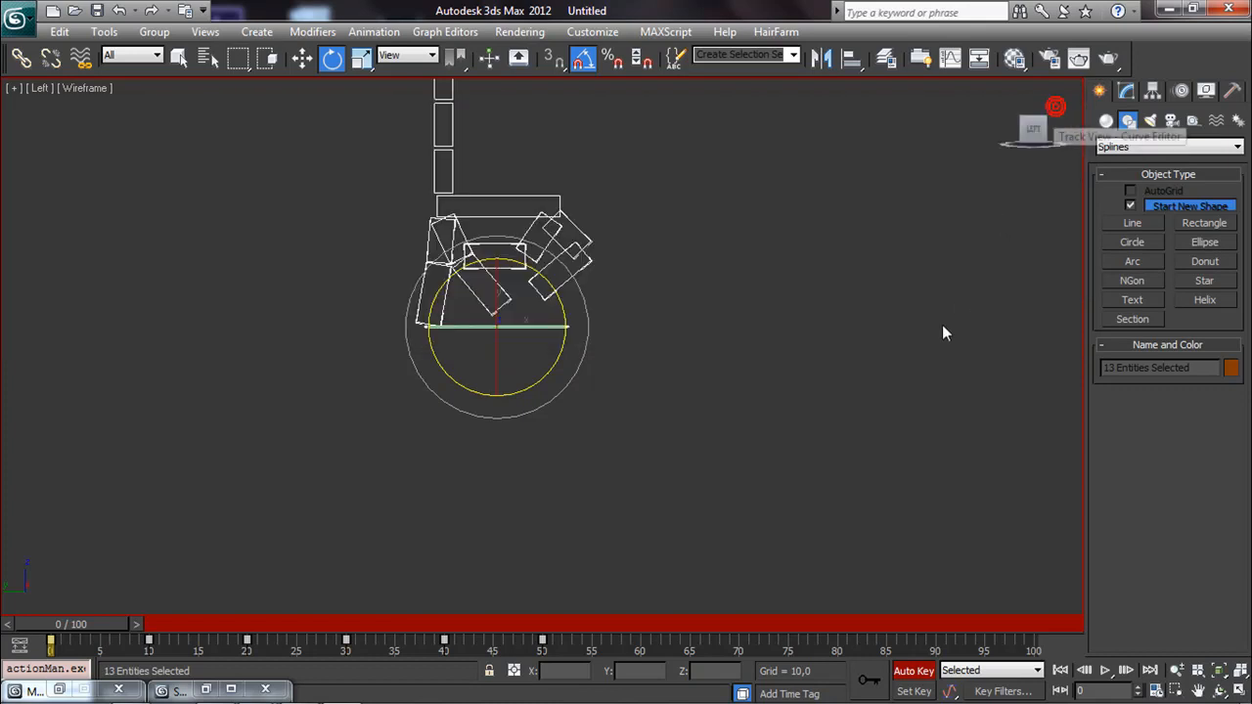
pyautogui.click(1106, 671)
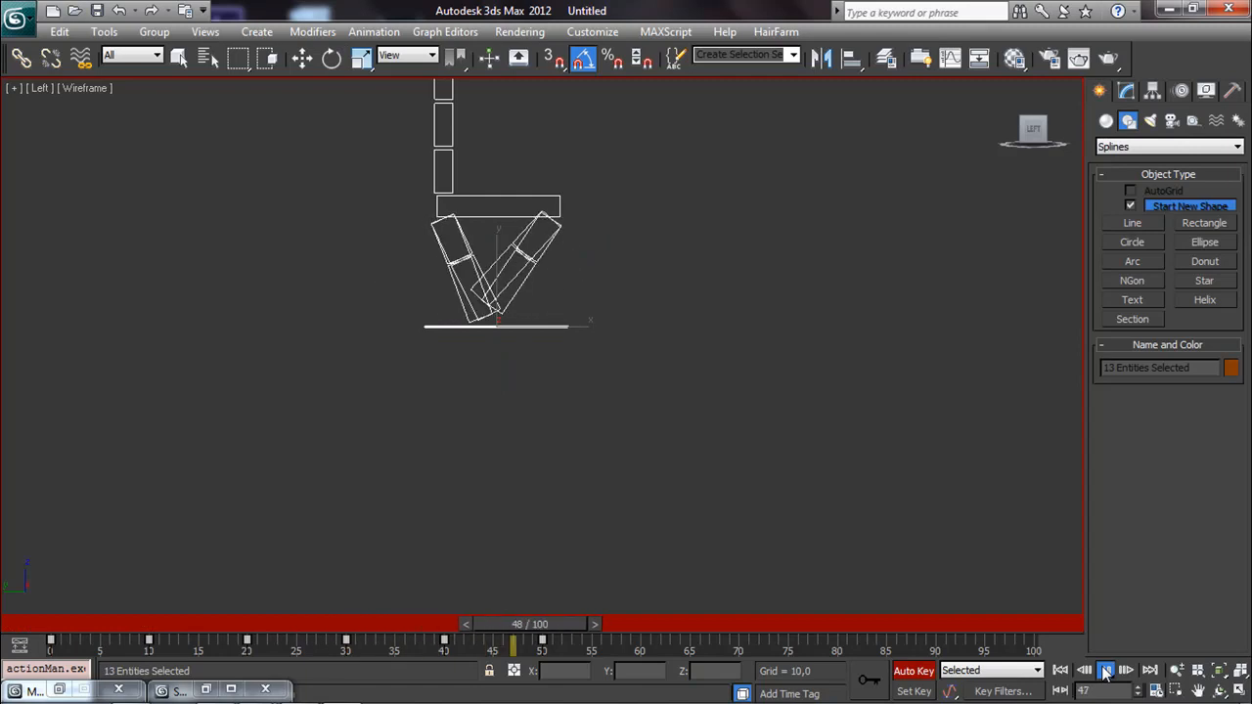
# Step: Copy the frame 0 keys of all model parts to frame 60 and play back the loop to check it
pyautogui.click(1106, 671)
pyautogui.moveTo(278, 627); pyautogui.dragTo(655, 594)
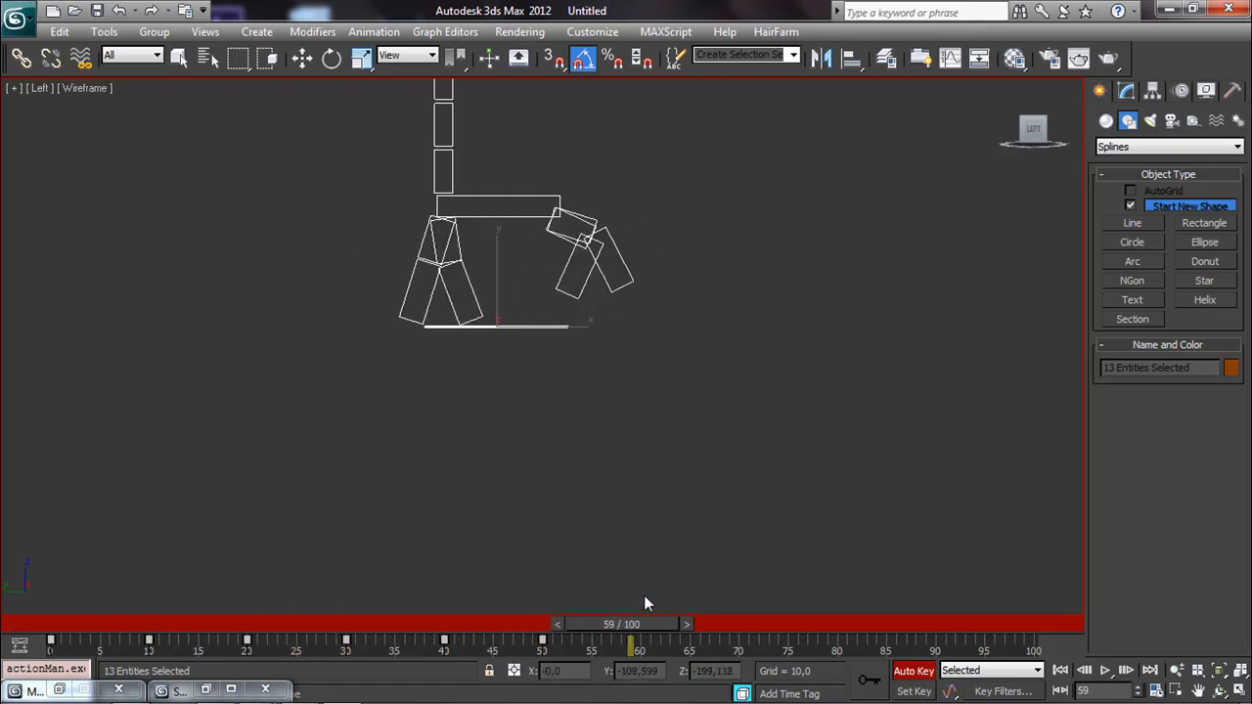
pyautogui.press('e')
pyautogui.click(51, 646)
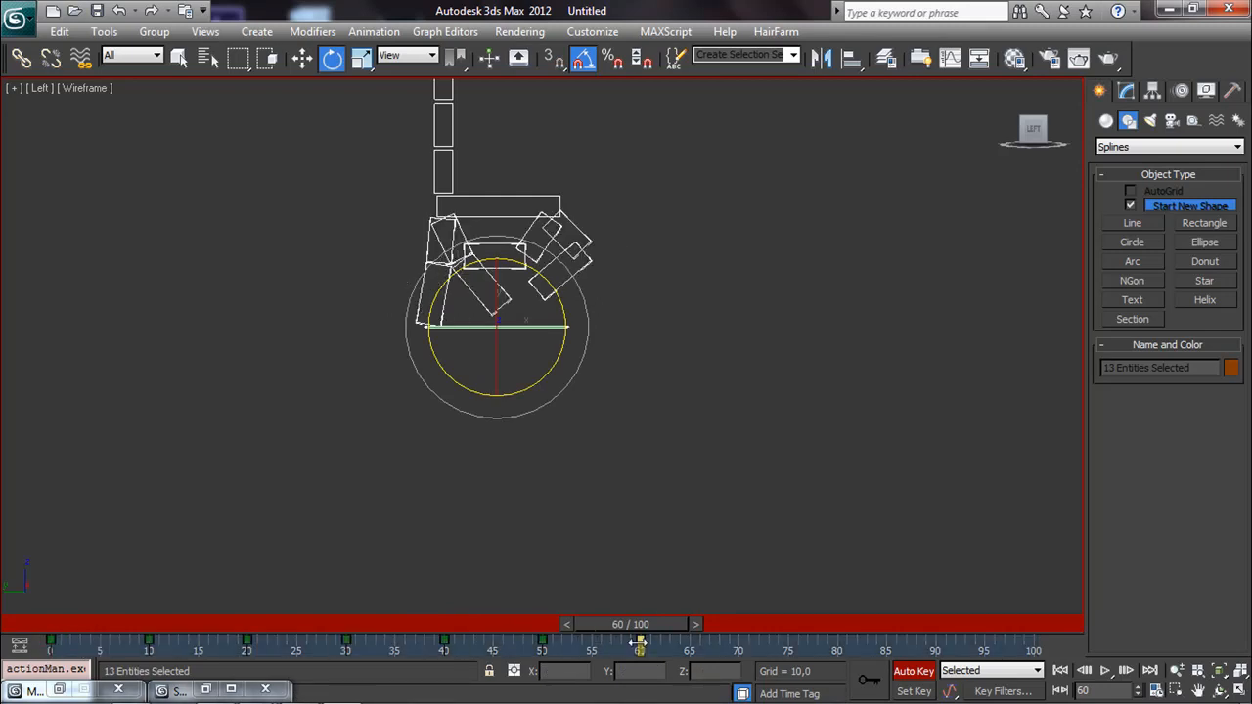
pyautogui.moveTo(634, 625); pyautogui.dragTo(717, 642)
pyautogui.press('e')
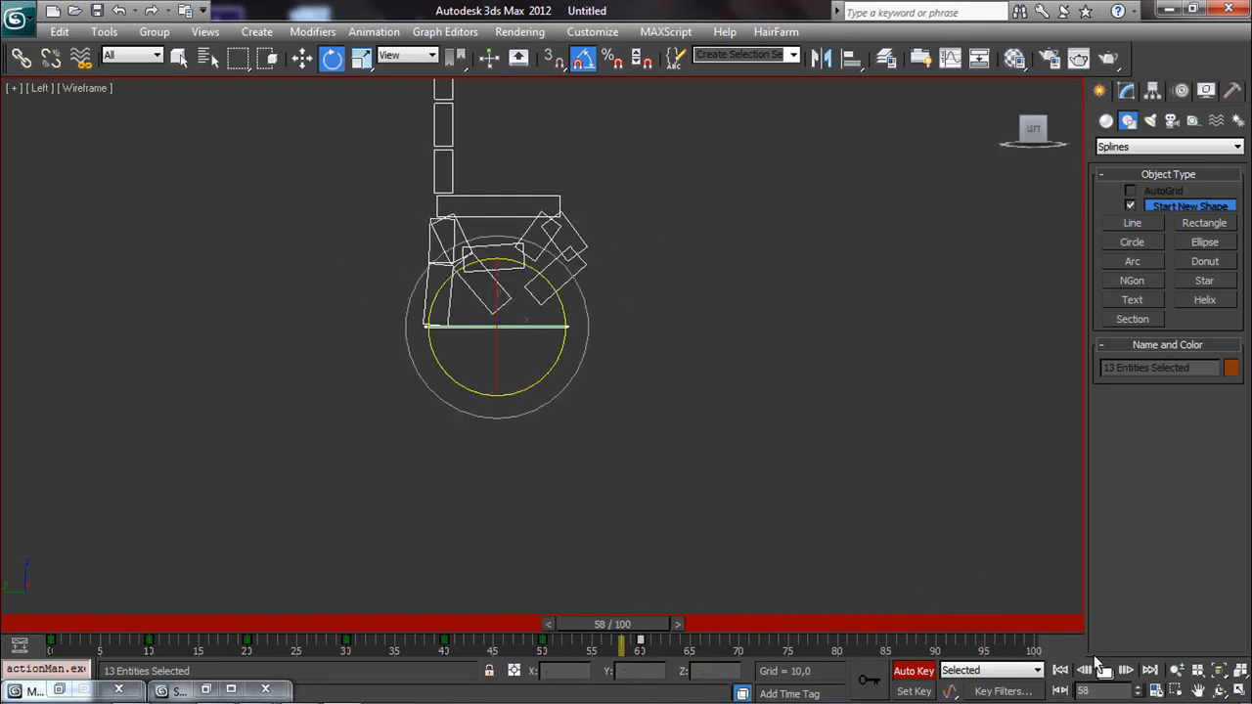
pyautogui.click(1104, 671)
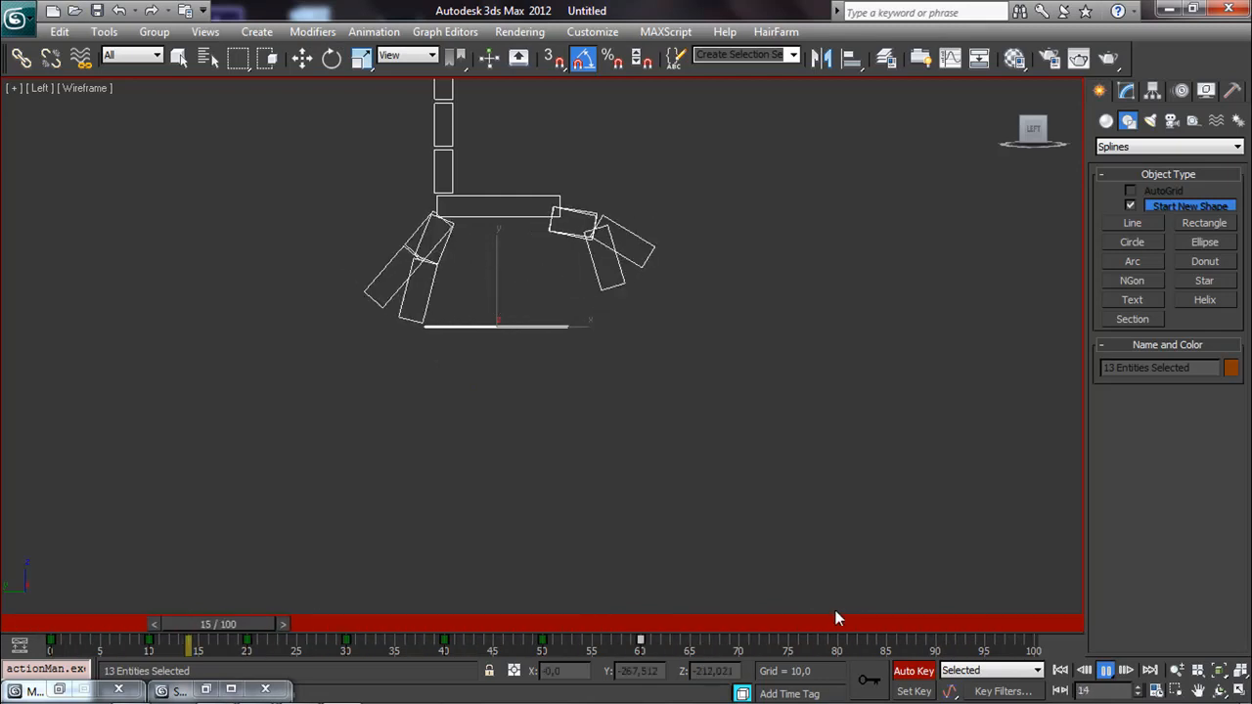
pyautogui.click(616, 618)
pyautogui.press('e')
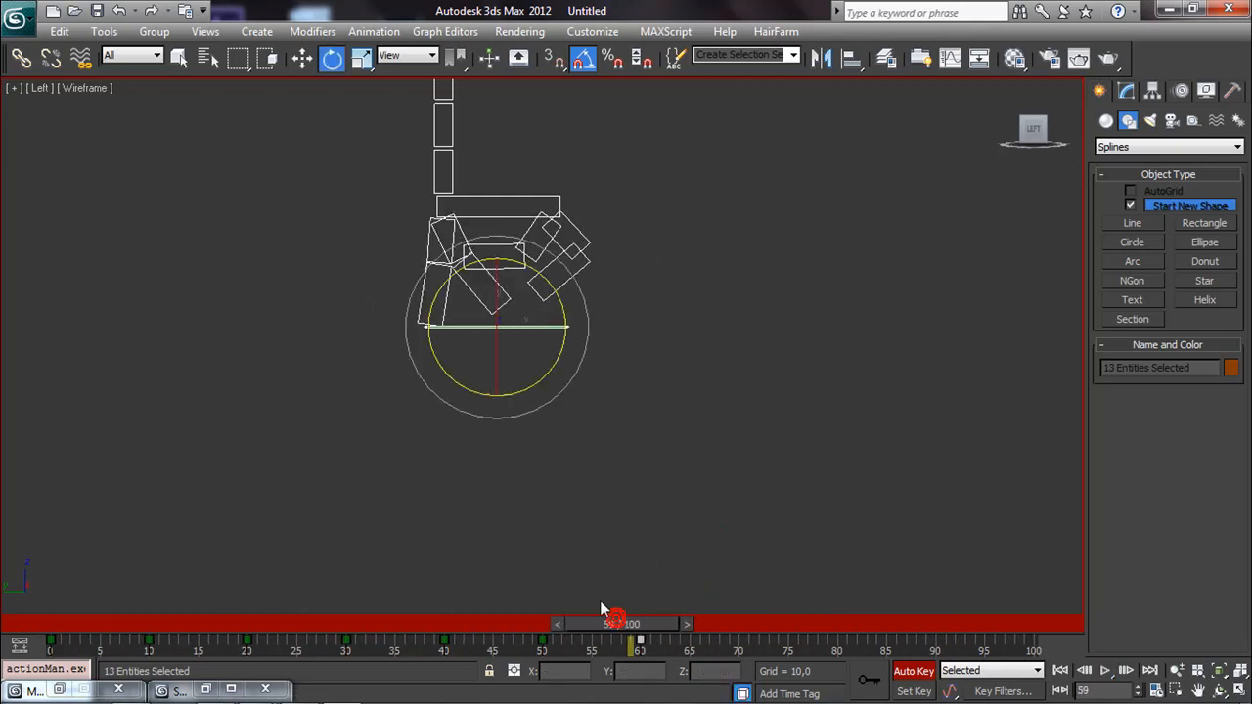
# Step: Switch the left view from wireframe to Realistic shading and turn off Auto Key
pyautogui.press('F3')
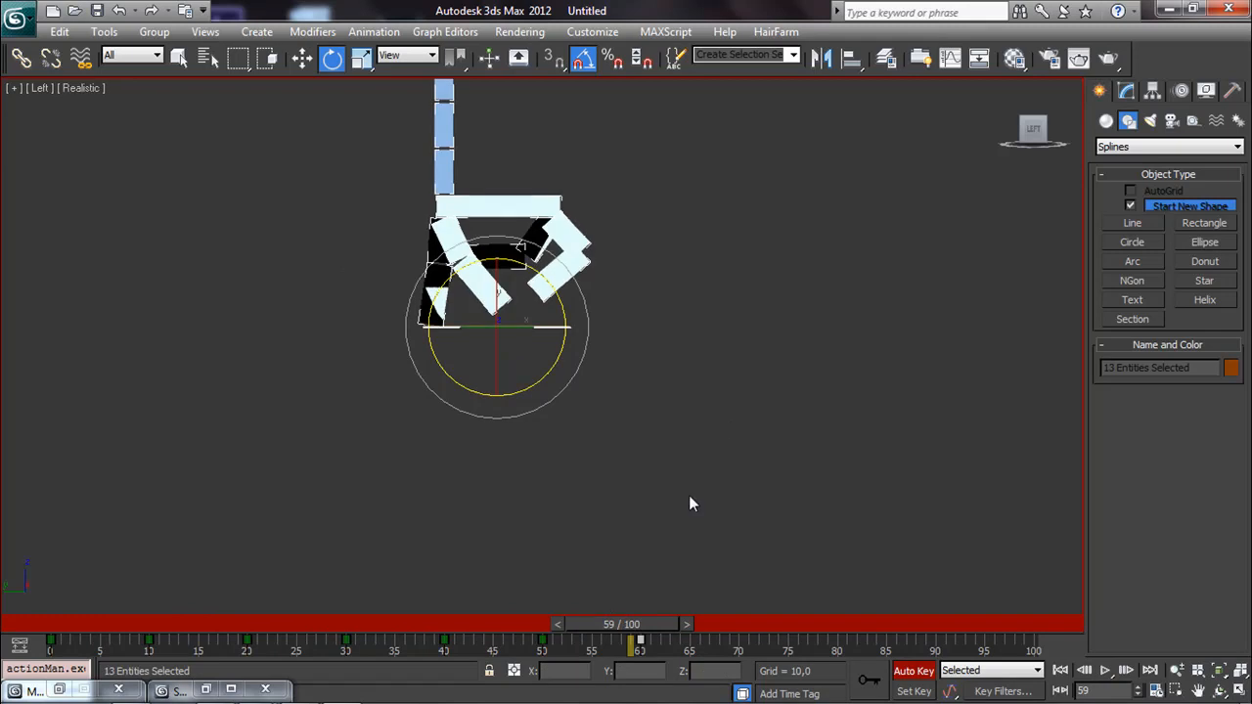
pyautogui.moveTo(731, 424); pyautogui.dragTo(722, 445, button='middle')
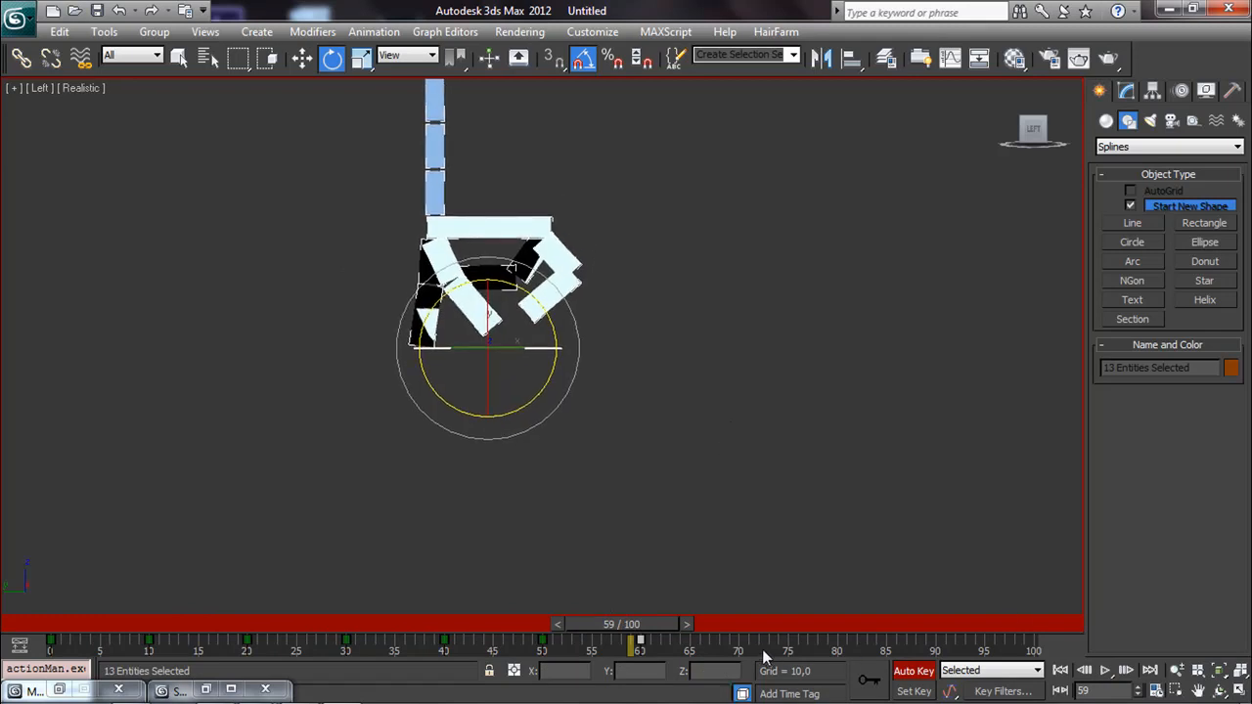
pyautogui.click(915, 671)
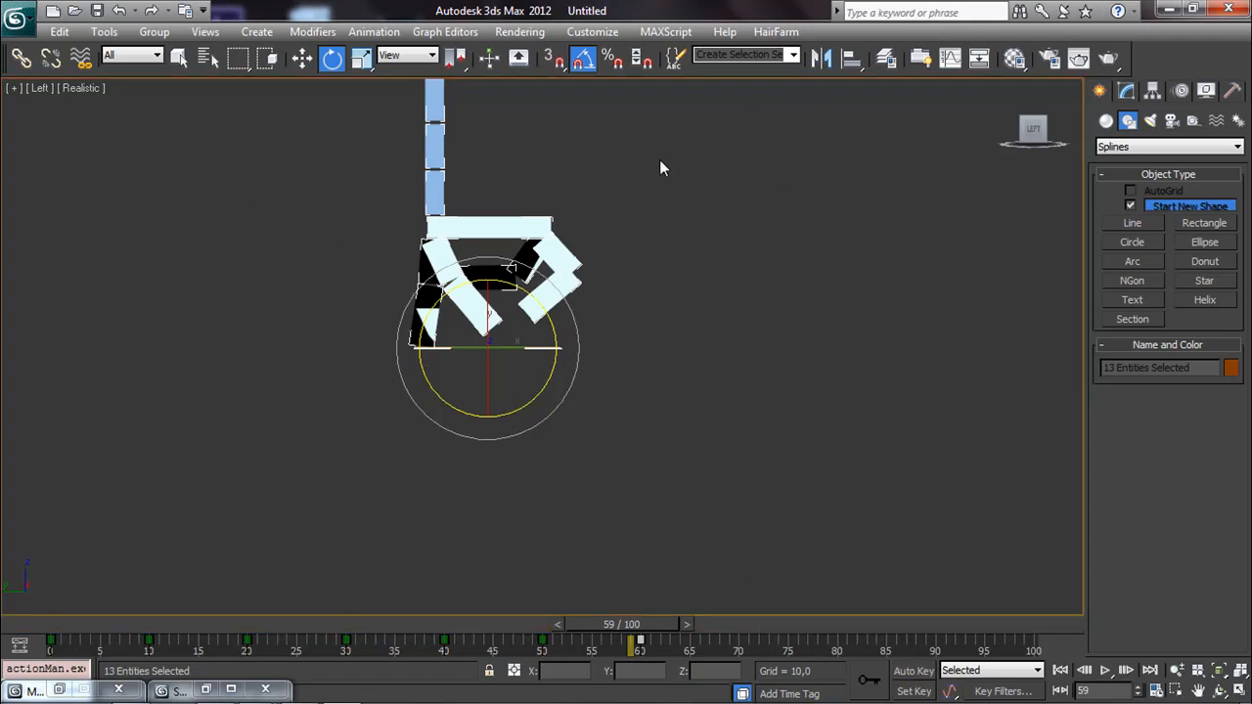
# Step: Open Track View for the selected parts and change it from Curve Editor to Dope Sheet mode
pyautogui.click(947, 56)
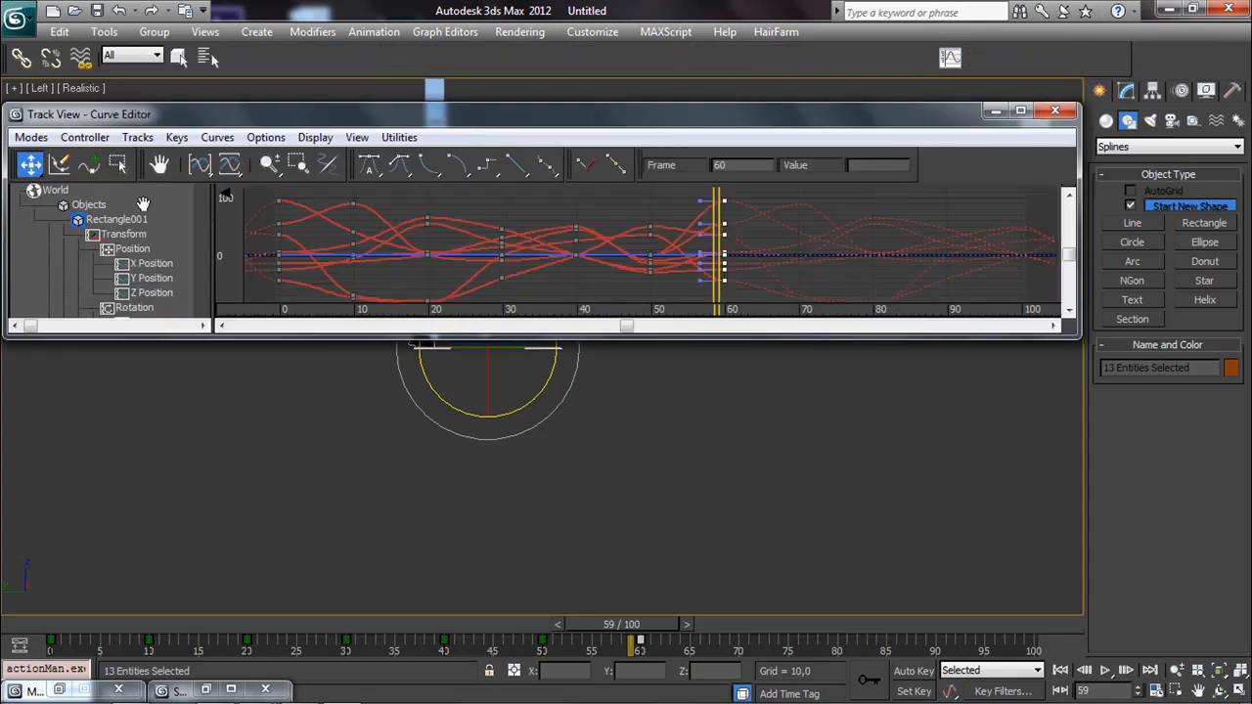
pyautogui.click(30, 137)
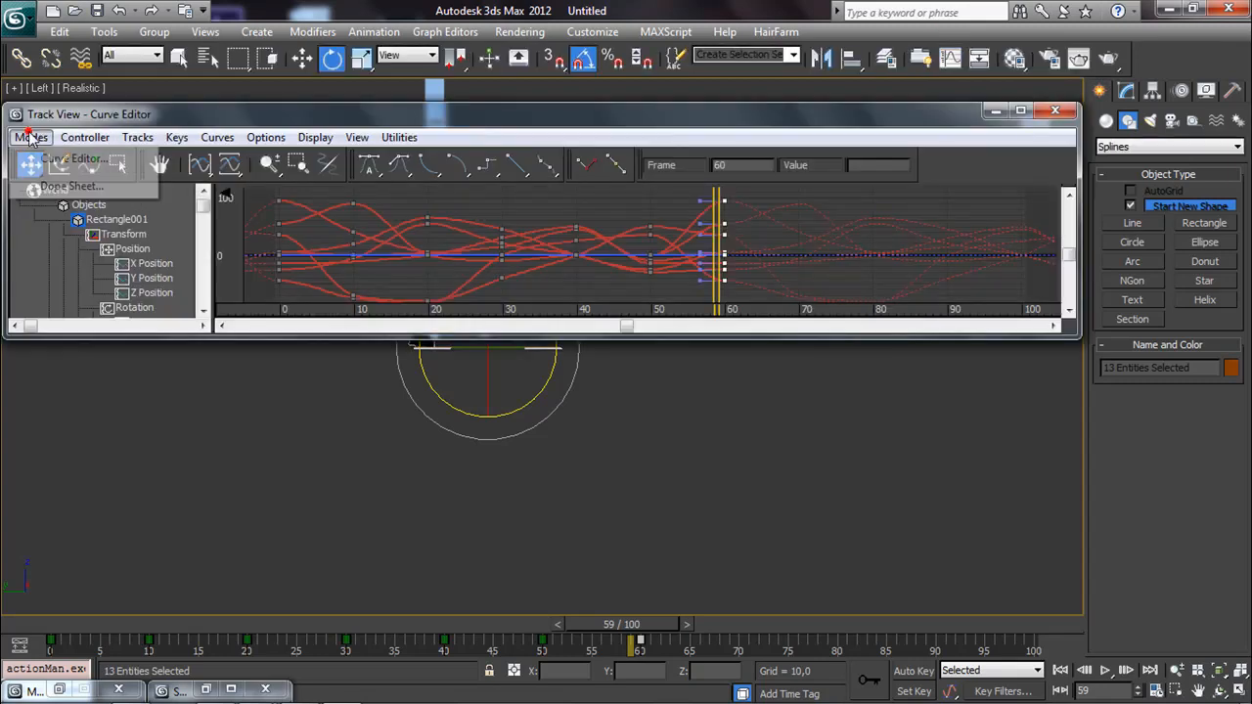
pyautogui.click(69, 186)
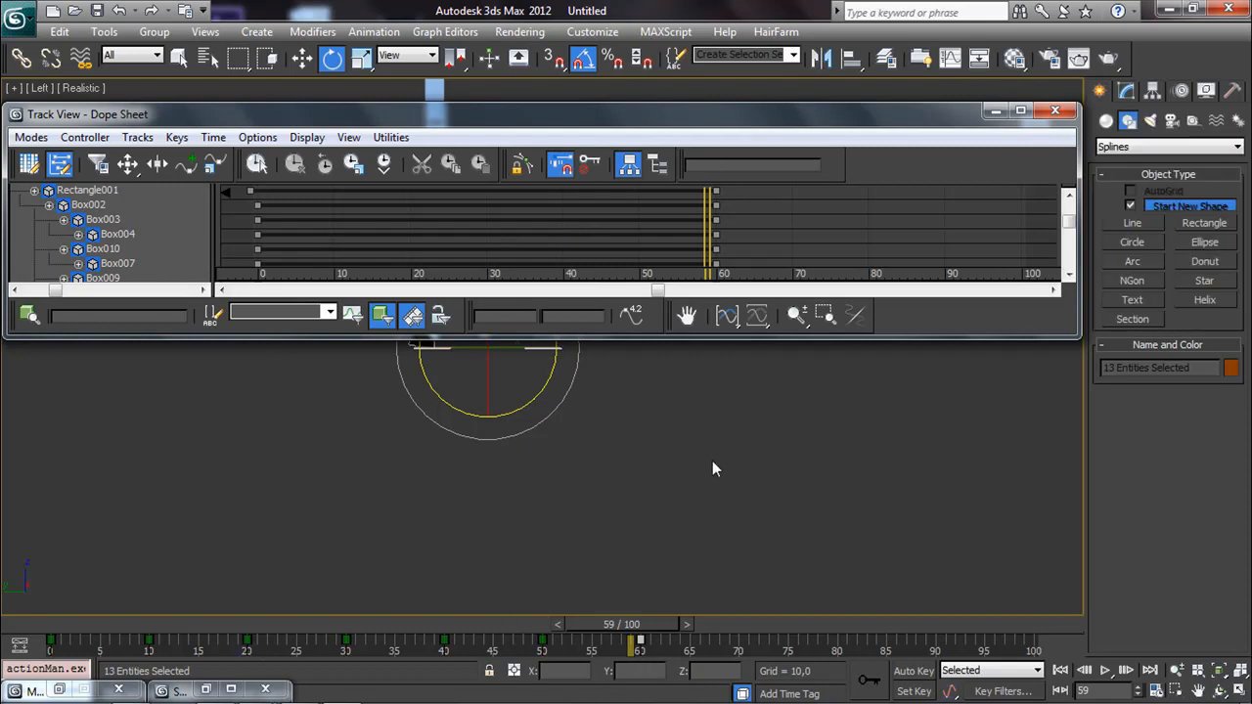
# Step: Enlarge and reposition the Dope Sheet, then reselect all the model parts so their key ranges are listed
pyautogui.click(681, 341)
pyautogui.moveTo(680, 339); pyautogui.dragTo(660, 489)
pyautogui.click(569, 113)
pyautogui.moveTo(936, 340); pyautogui.dragTo(936, 340)
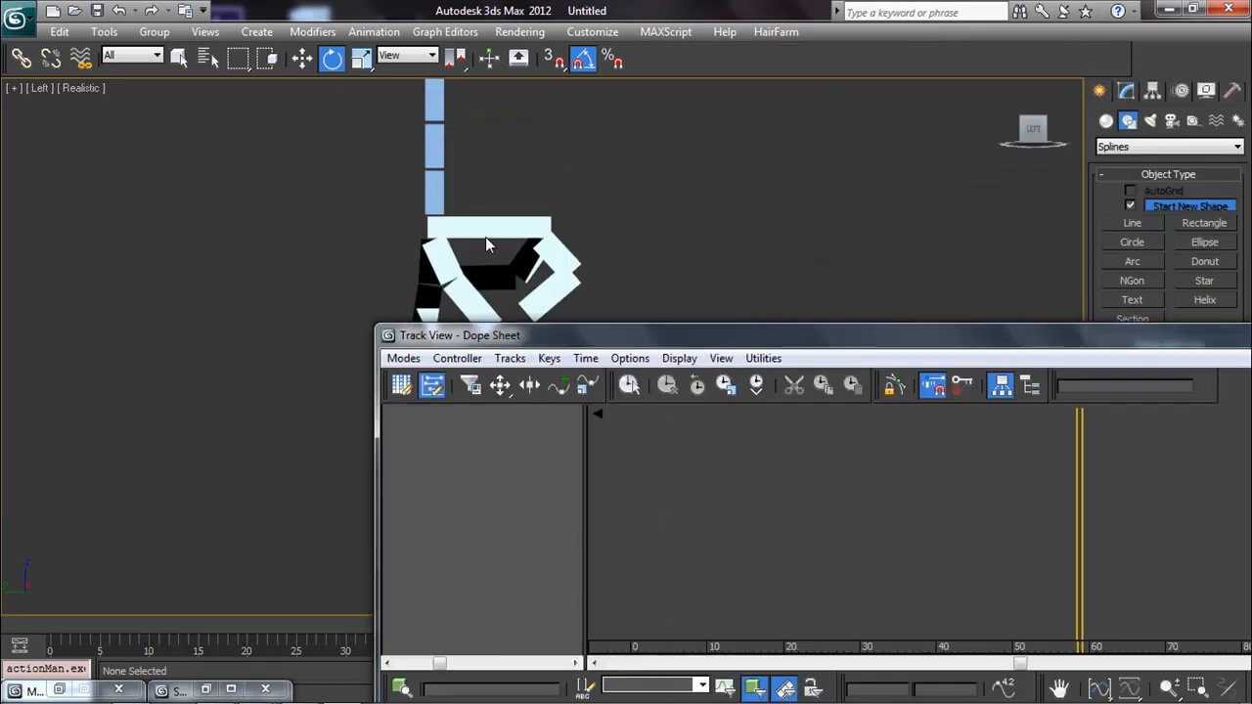
pyautogui.moveTo(502, 331); pyautogui.dragTo(833, 282)
pyautogui.moveTo(419, 105); pyautogui.dragTo(352, 188, button='middle')
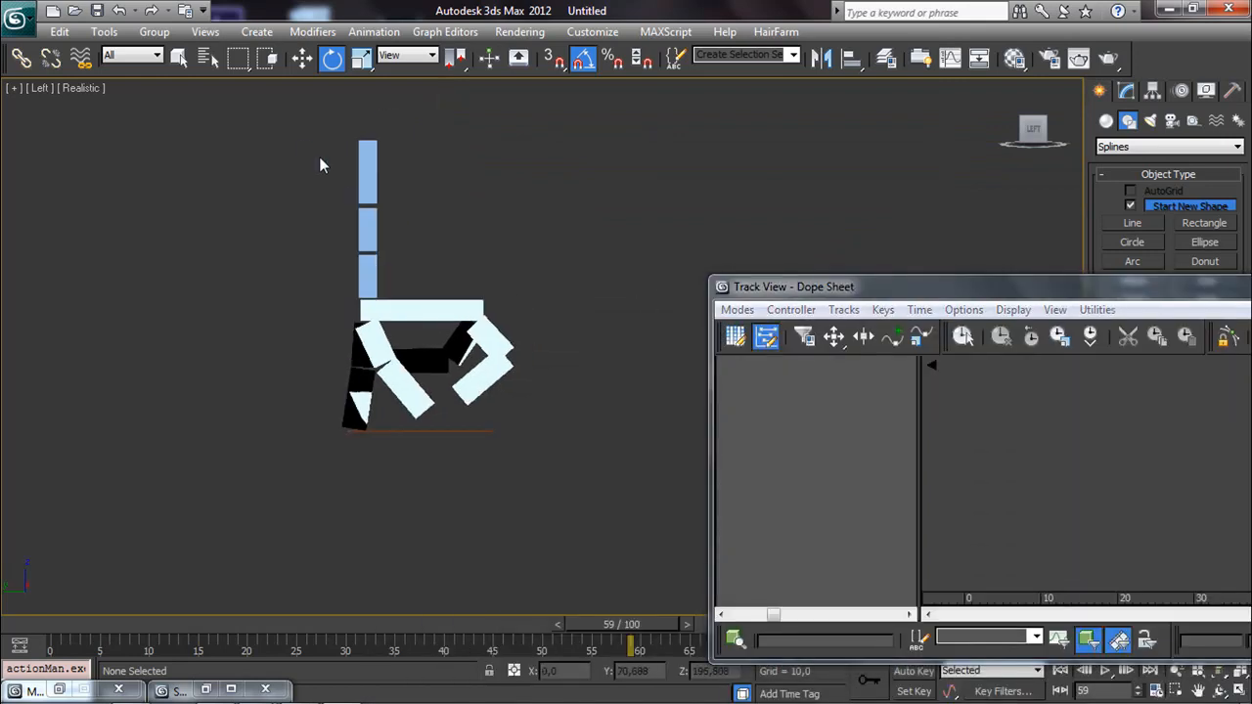
pyautogui.moveTo(305, 139); pyautogui.dragTo(558, 470)
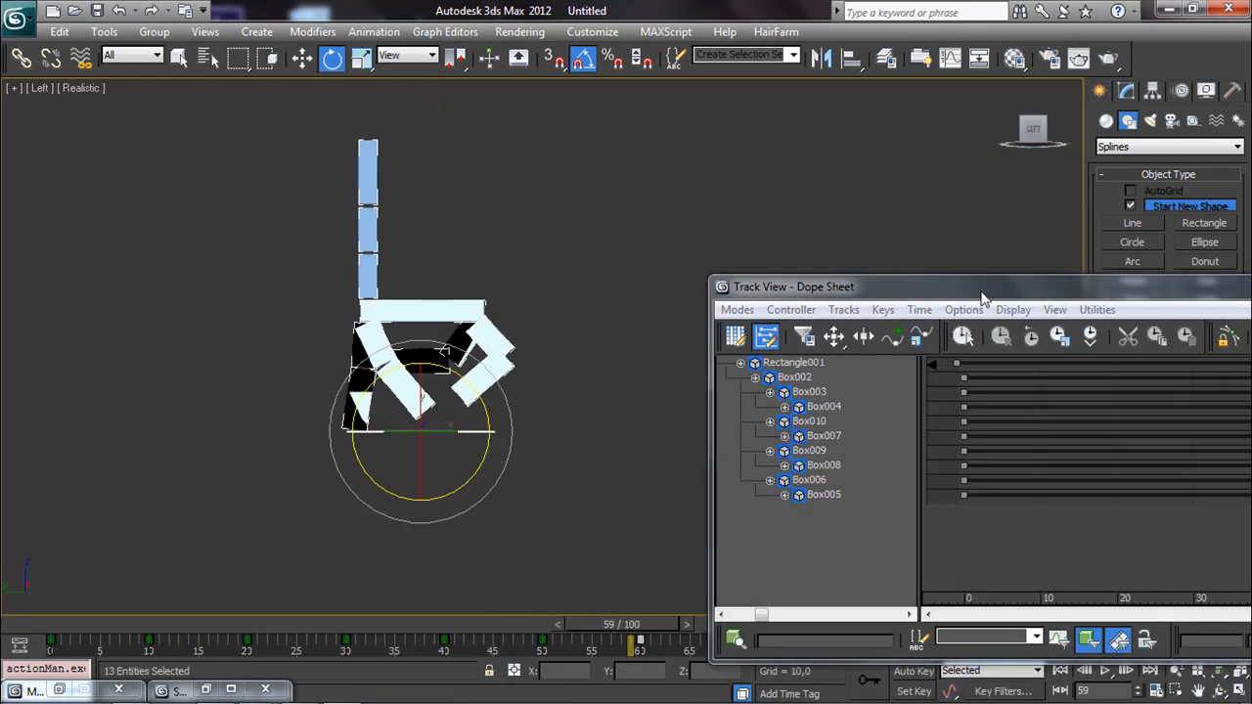
pyautogui.moveTo(982, 296); pyautogui.dragTo(696, 205)
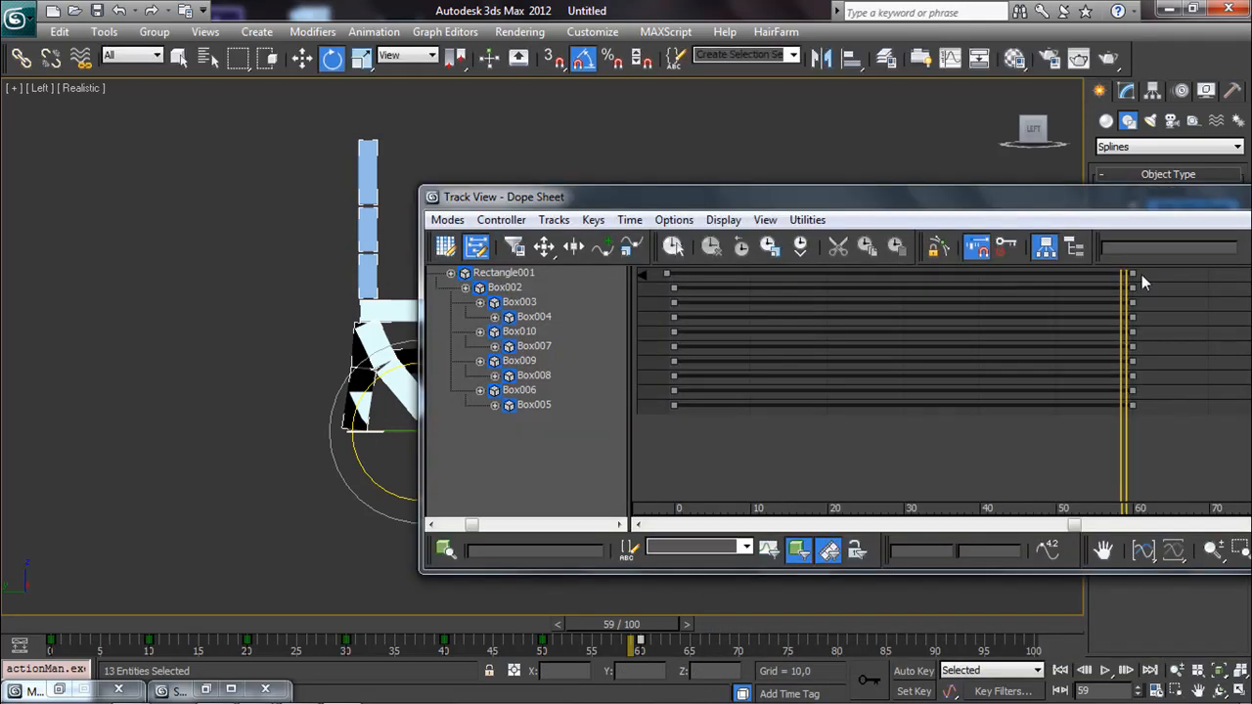
# Step: Shorten the key range of all parts to end at about frame 28, and play back the faster run cycle
pyautogui.moveTo(1137, 272); pyautogui.dragTo(888, 283)
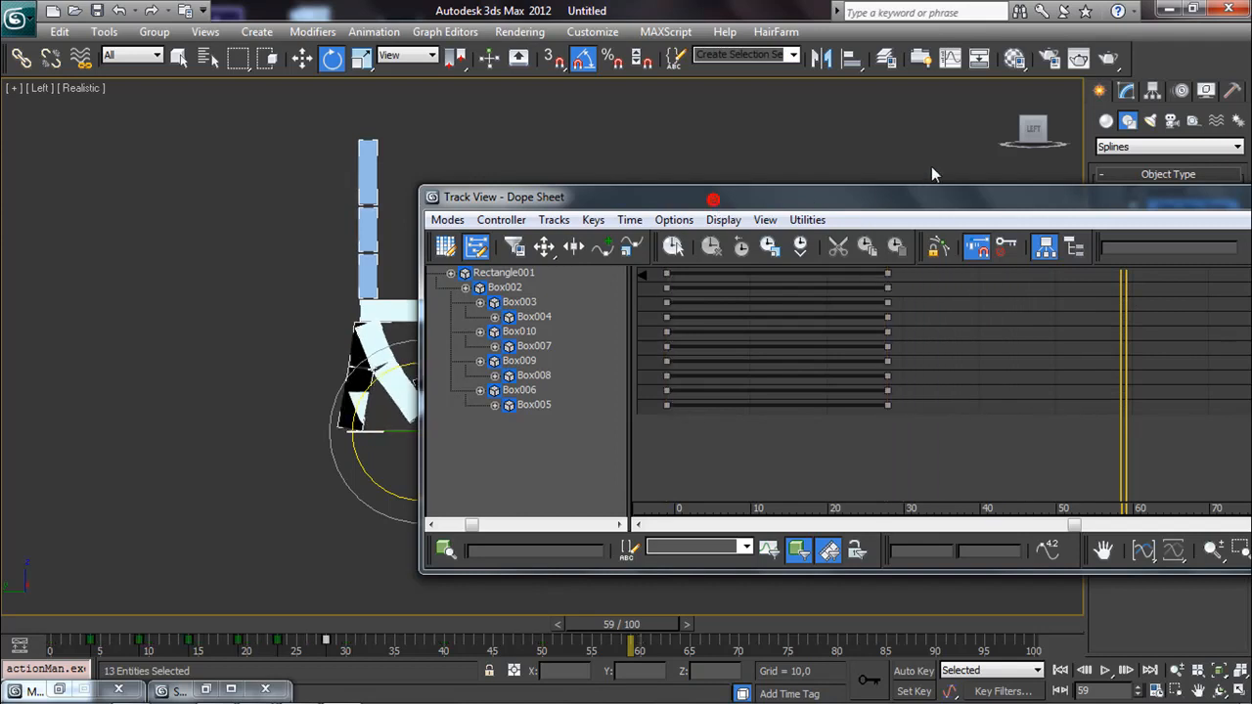
pyautogui.moveTo(949, 196); pyautogui.dragTo(1183, 153)
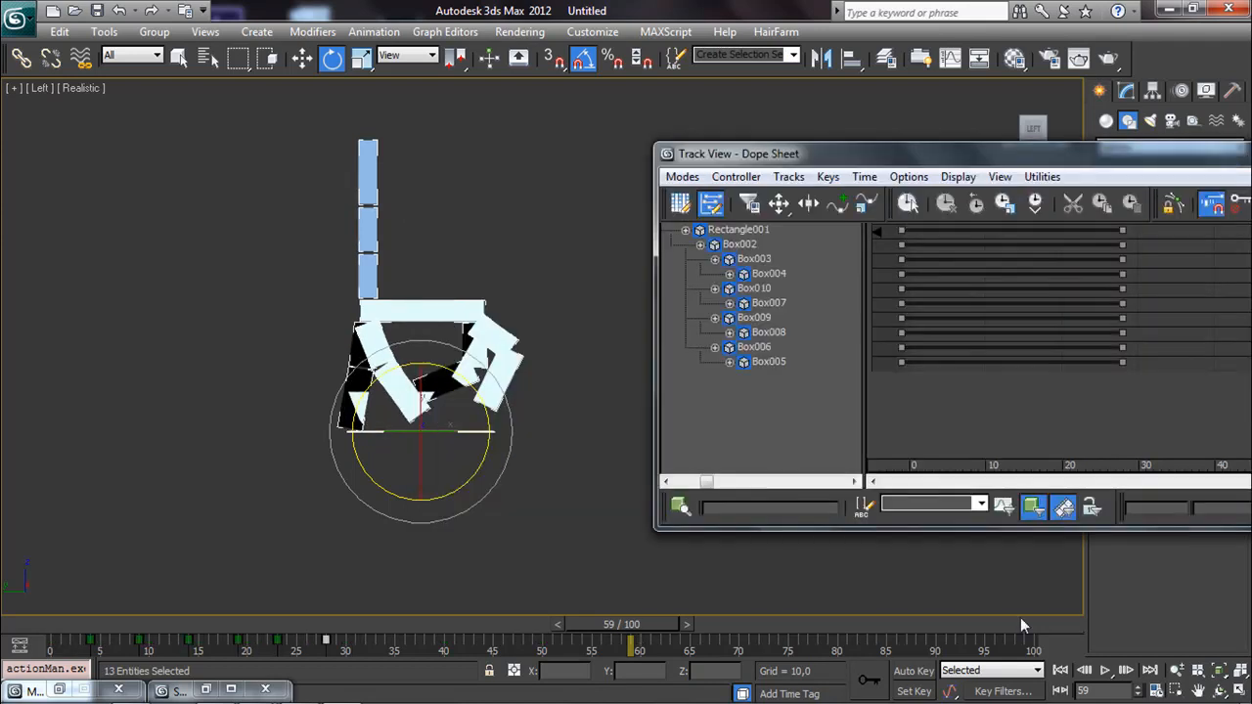
pyautogui.click(1101, 671)
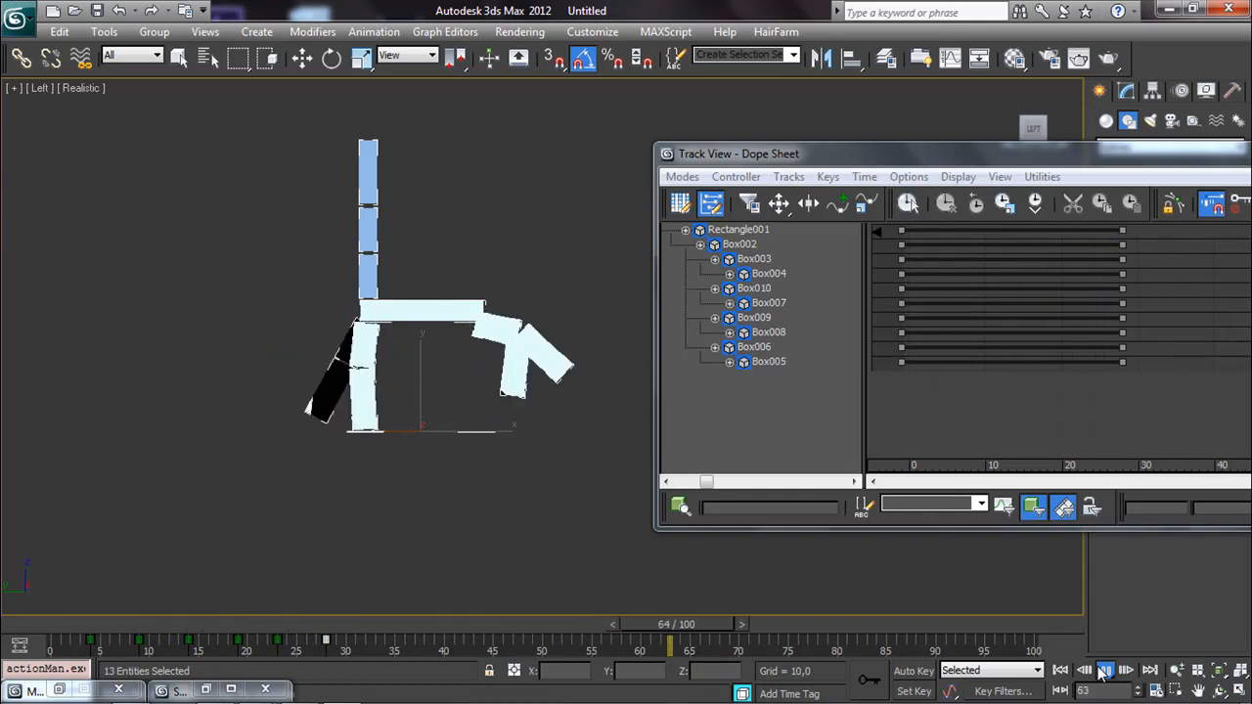
pyautogui.click(1104, 671)
pyautogui.press('e')
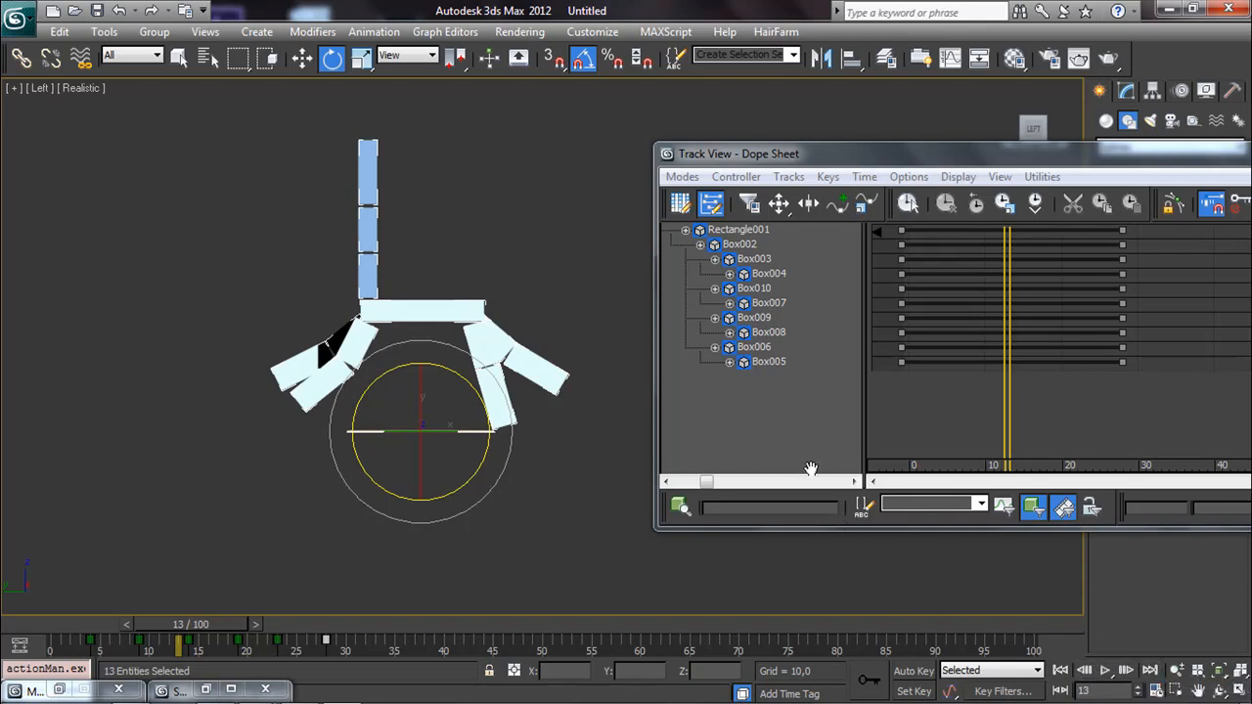
# Step: Set the animation's end time to 400 in Time Configuration and play back the extended loop
pyautogui.click(1152, 687)
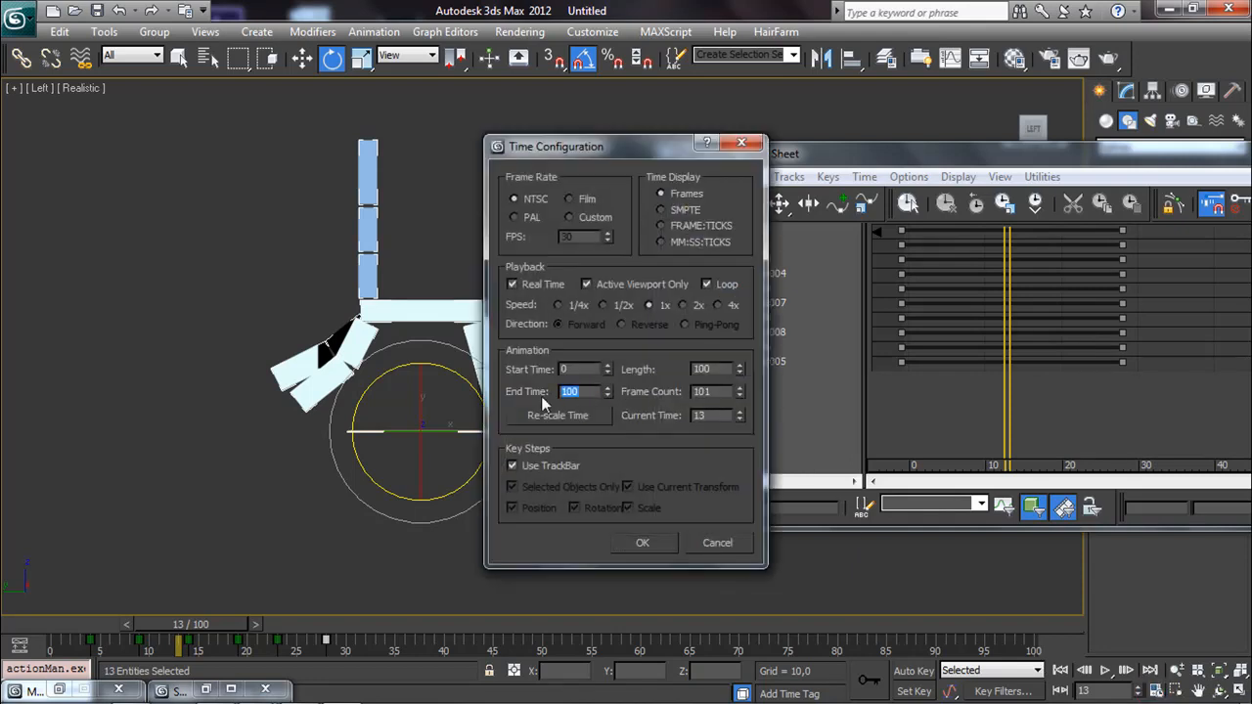
pyautogui.write('400')
pyautogui.click(660, 541)
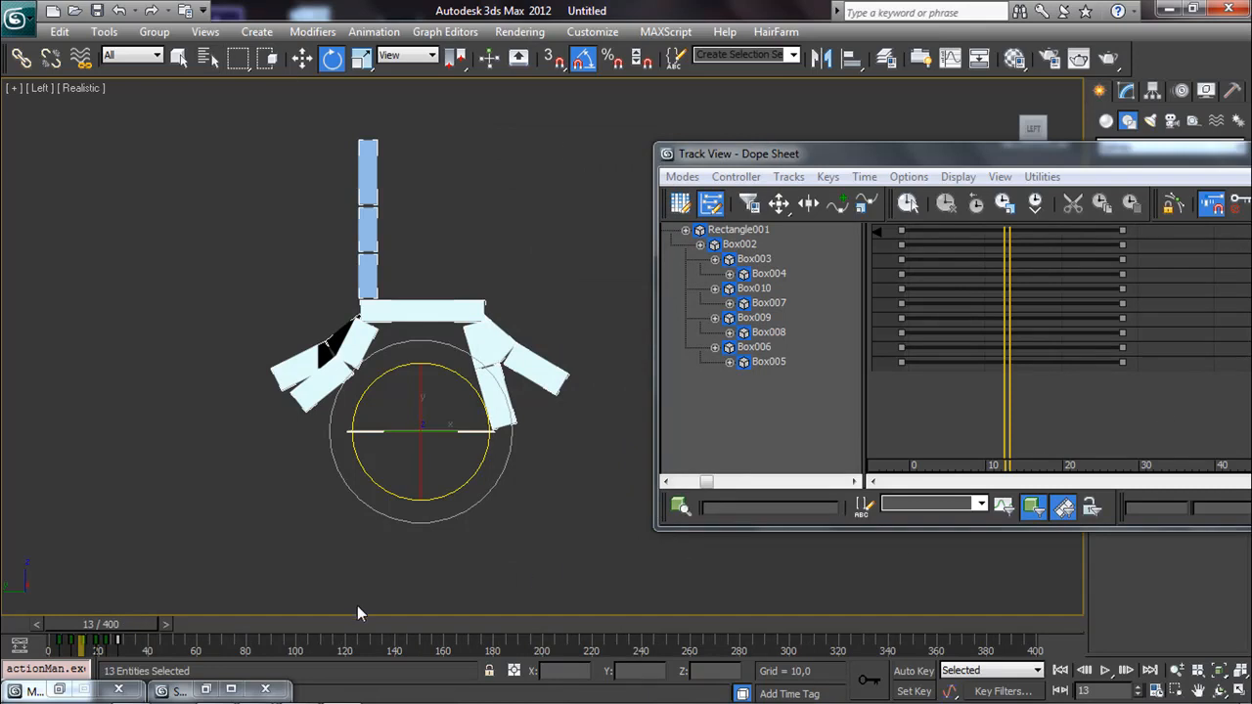
pyautogui.click(1105, 670)
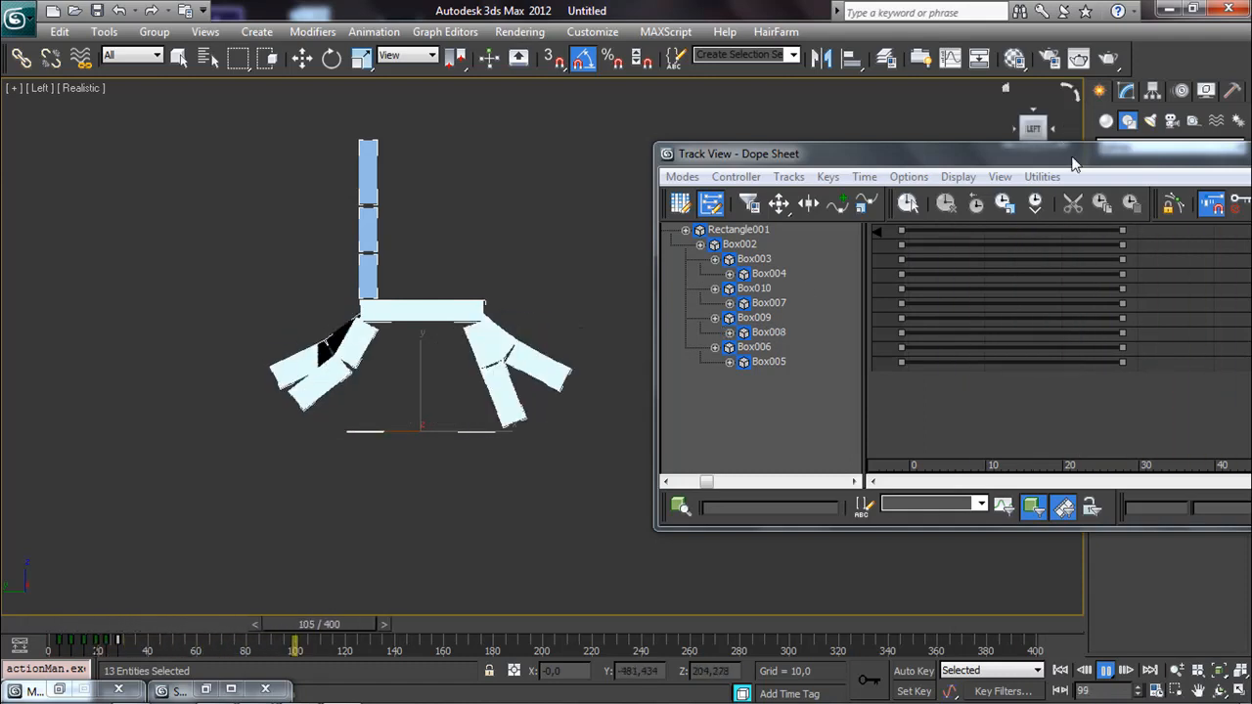
pyautogui.moveTo(1203, 159); pyautogui.dragTo(1075, 166)
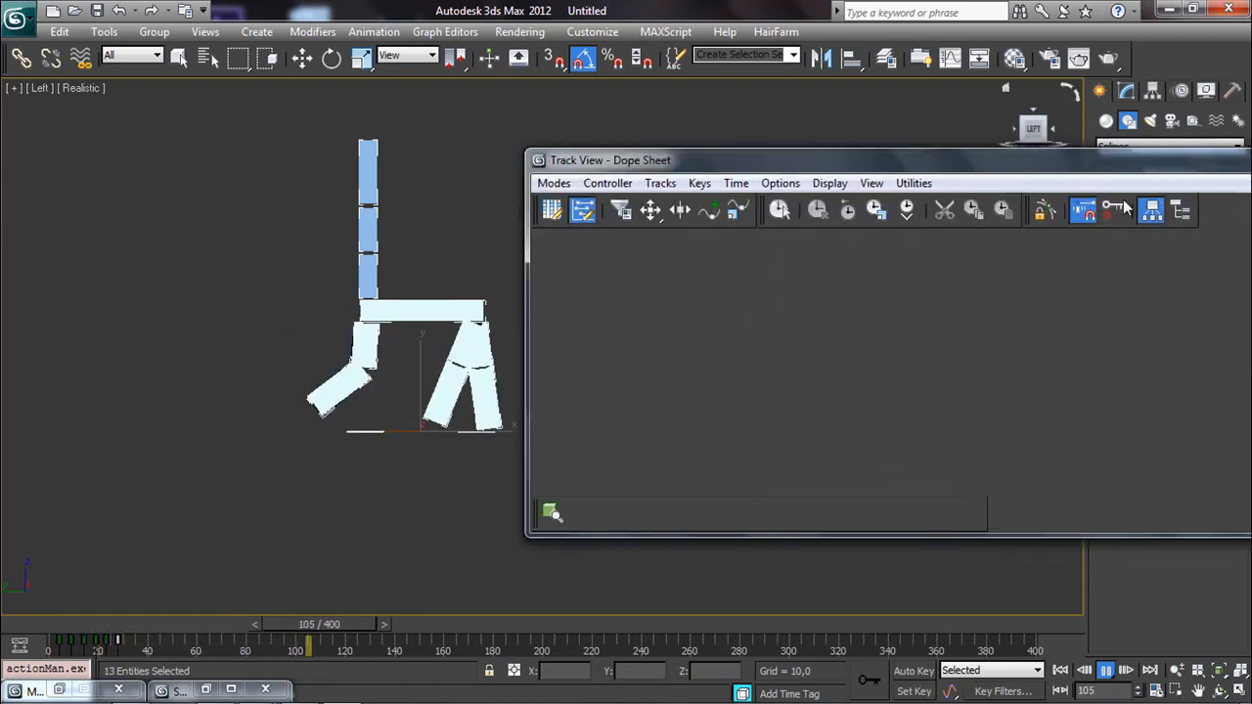
pyautogui.press('e')
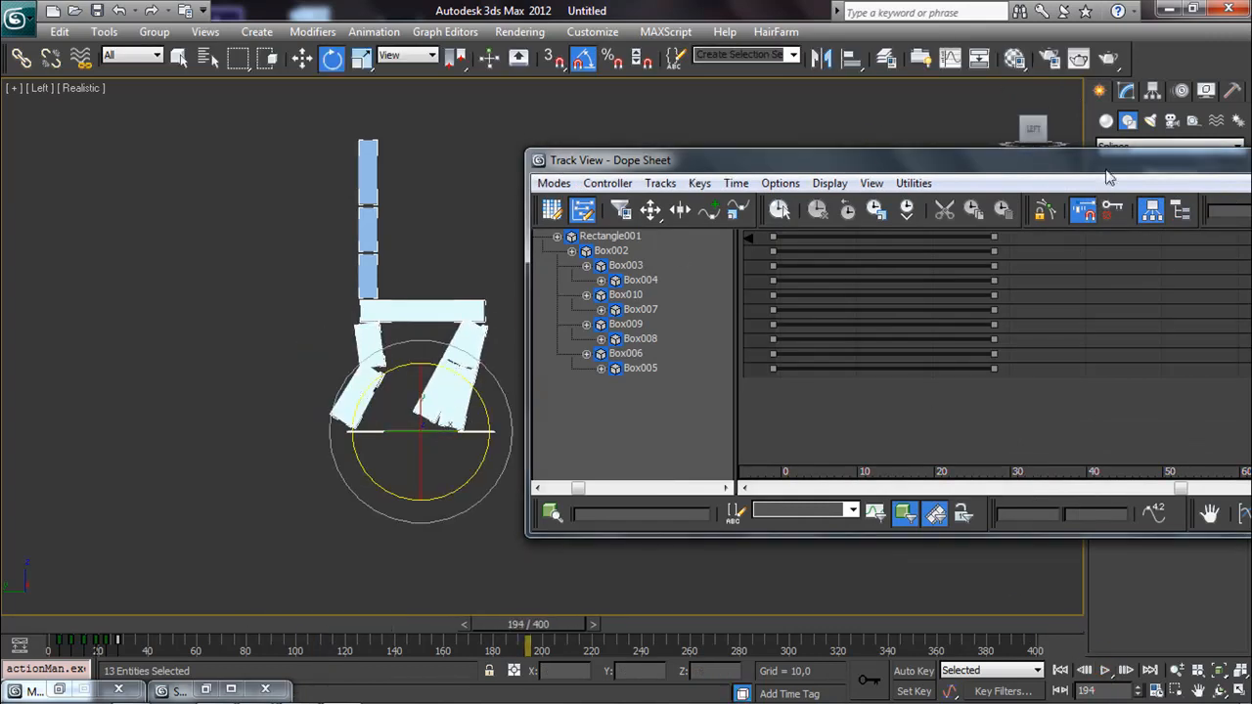
# Step: Bring the Dope Sheet window's title bar fully into reach and close the Dope Sheet
pyautogui.moveTo(1109, 154); pyautogui.dragTo(1112, 158)
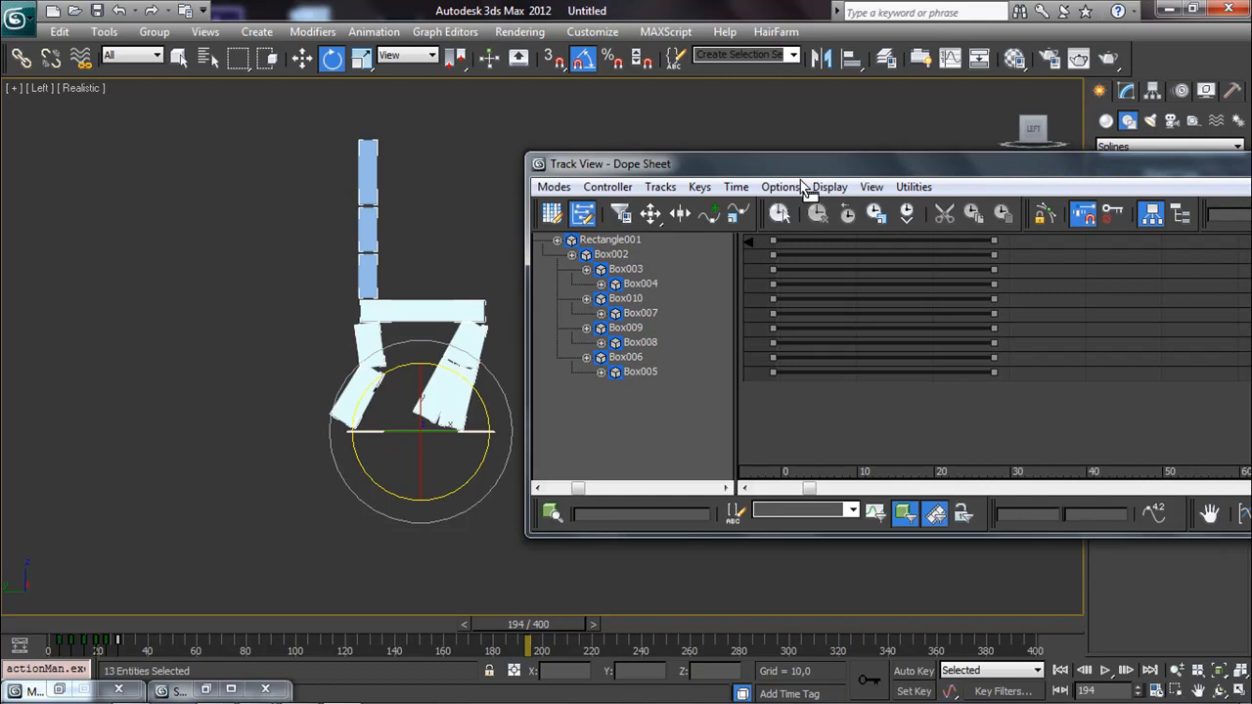
pyautogui.moveTo(805, 164); pyautogui.dragTo(541, 176)
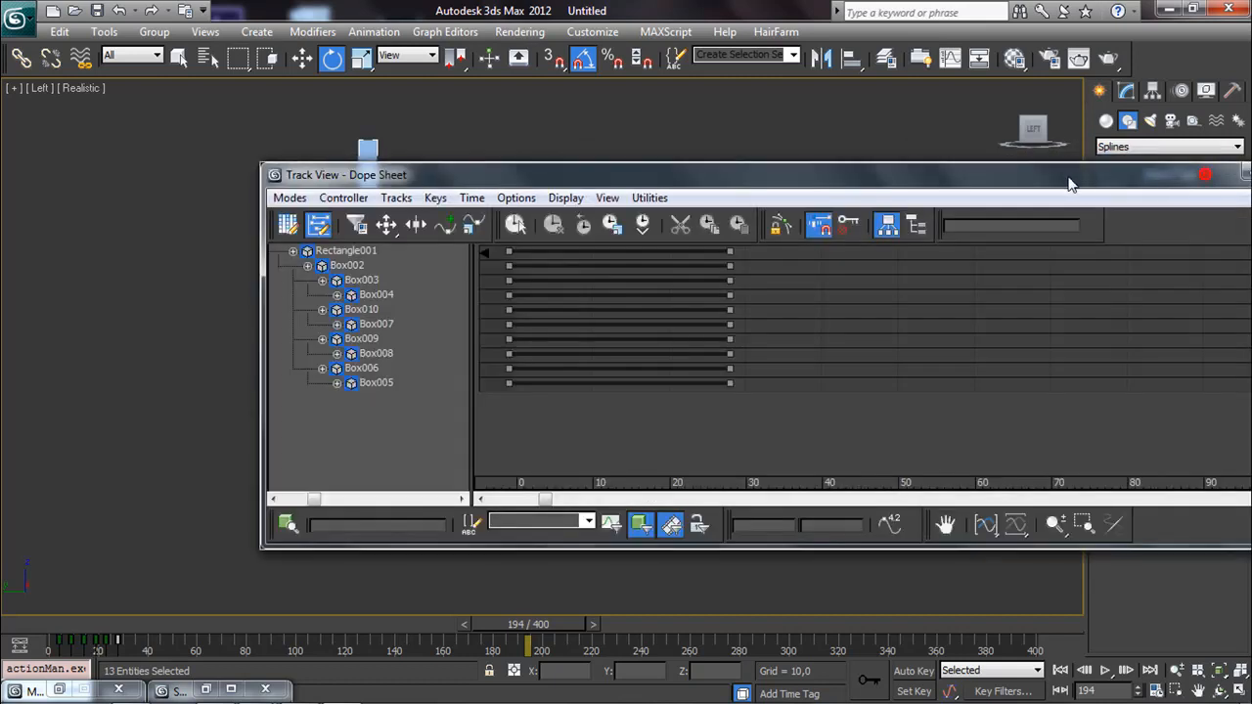
pyautogui.moveTo(1164, 182); pyautogui.dragTo(1201, 183)
pyautogui.click(1180, 175)
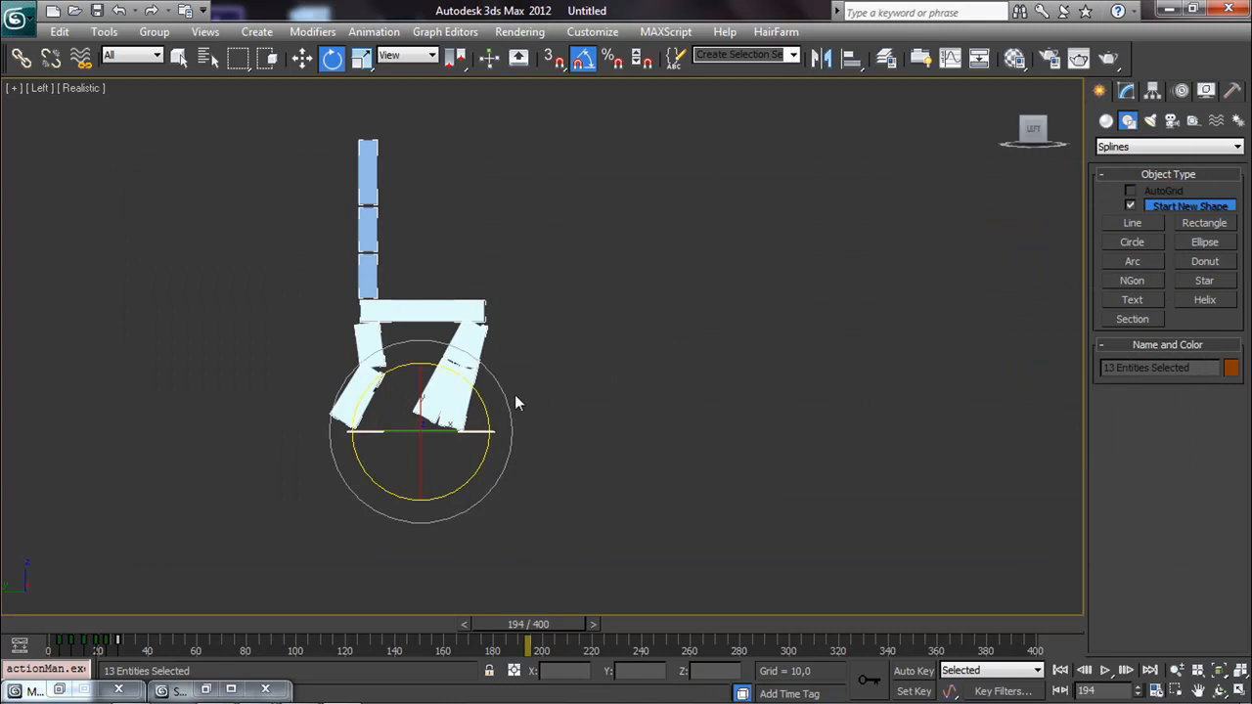
# Step: View the model at an angle in Perspective and play back the run cycle from there
pyautogui.keyDown('alt'); pyautogui.moveTo(581, 414); pyautogui.dragTo(321, 436, button='middle'); pyautogui.keyUp('alt')
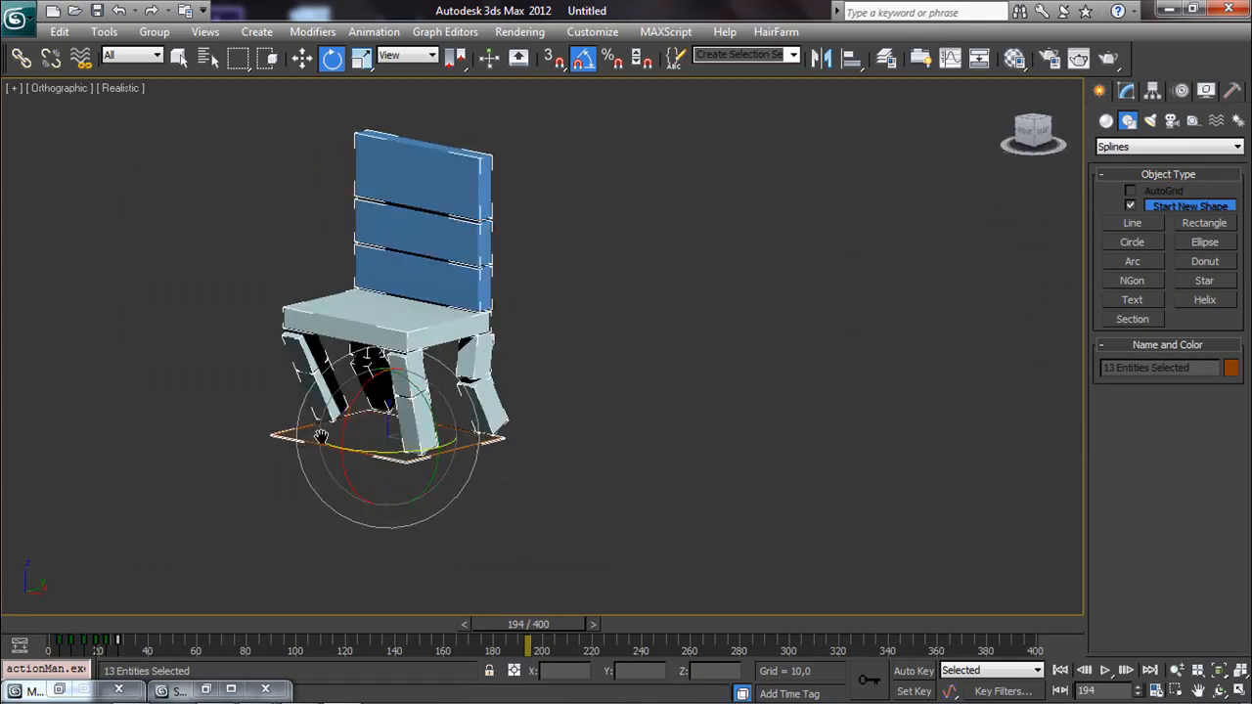
pyautogui.press('p')
pyautogui.scroll(5, 563, 459)
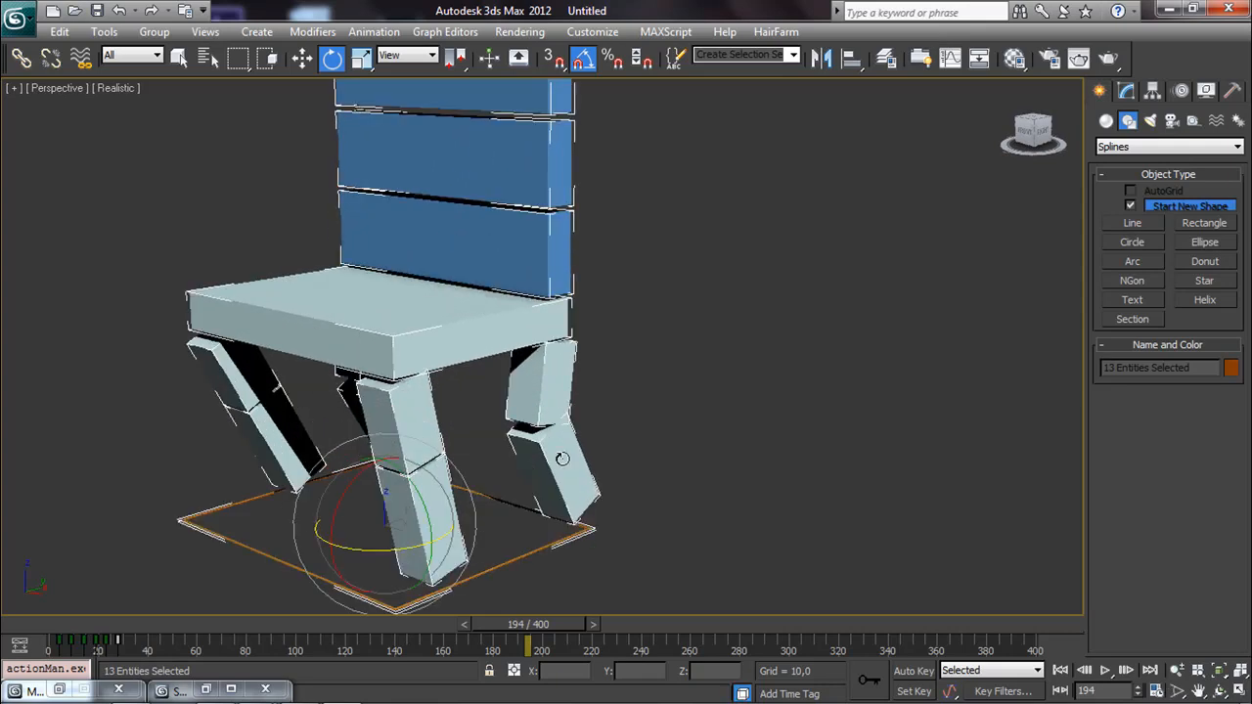
pyautogui.scroll(-3, 931, 531)
pyautogui.click(1106, 673)
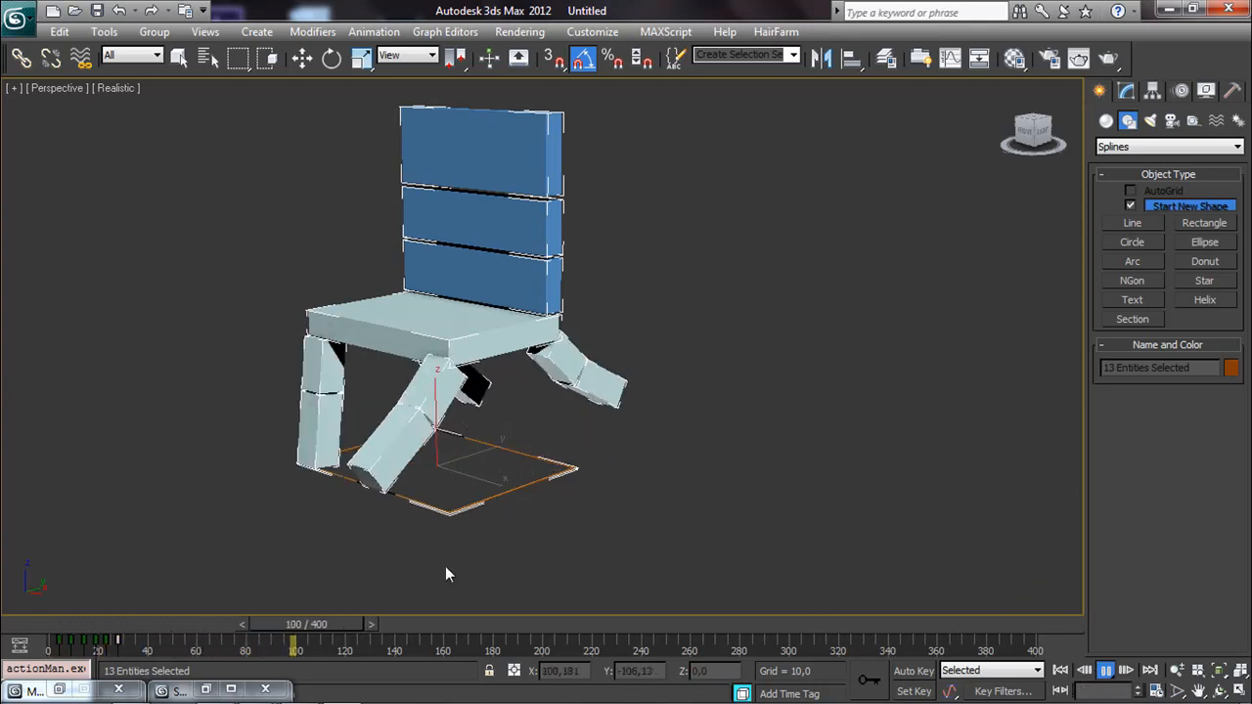
pyautogui.moveTo(339, 623); pyautogui.dragTo(349, 599)
pyautogui.press('e')
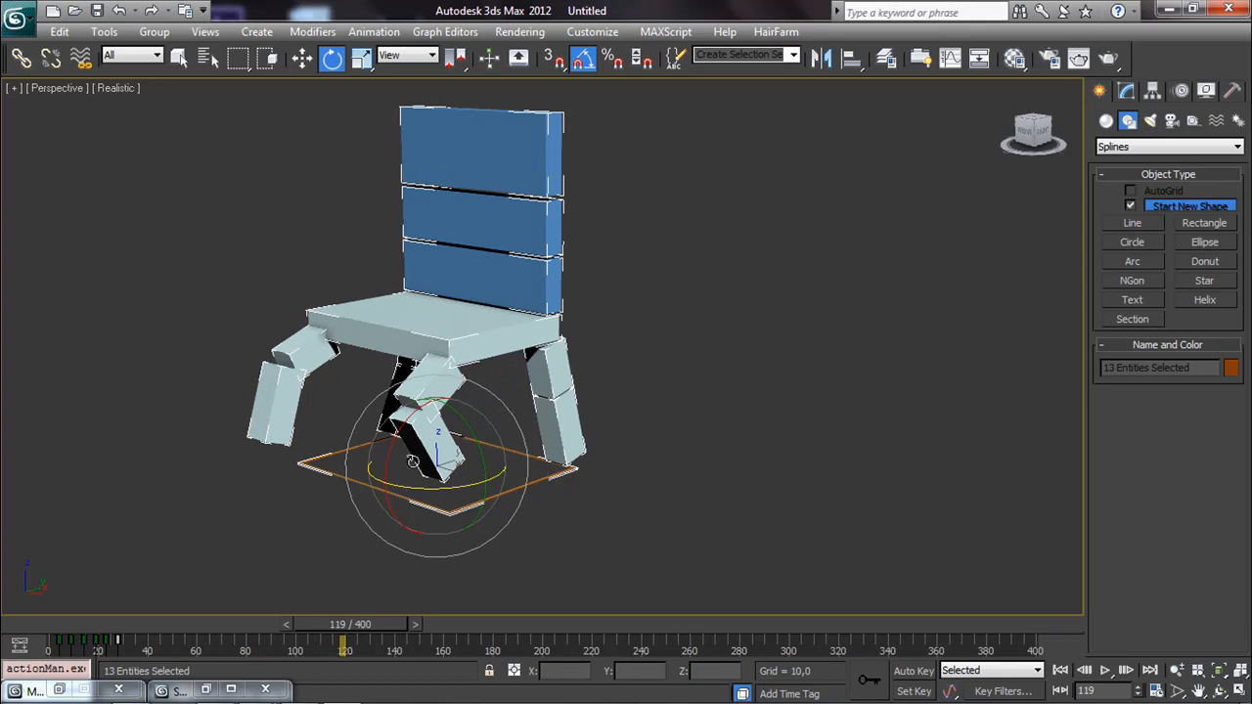
pyautogui.click(482, 338)
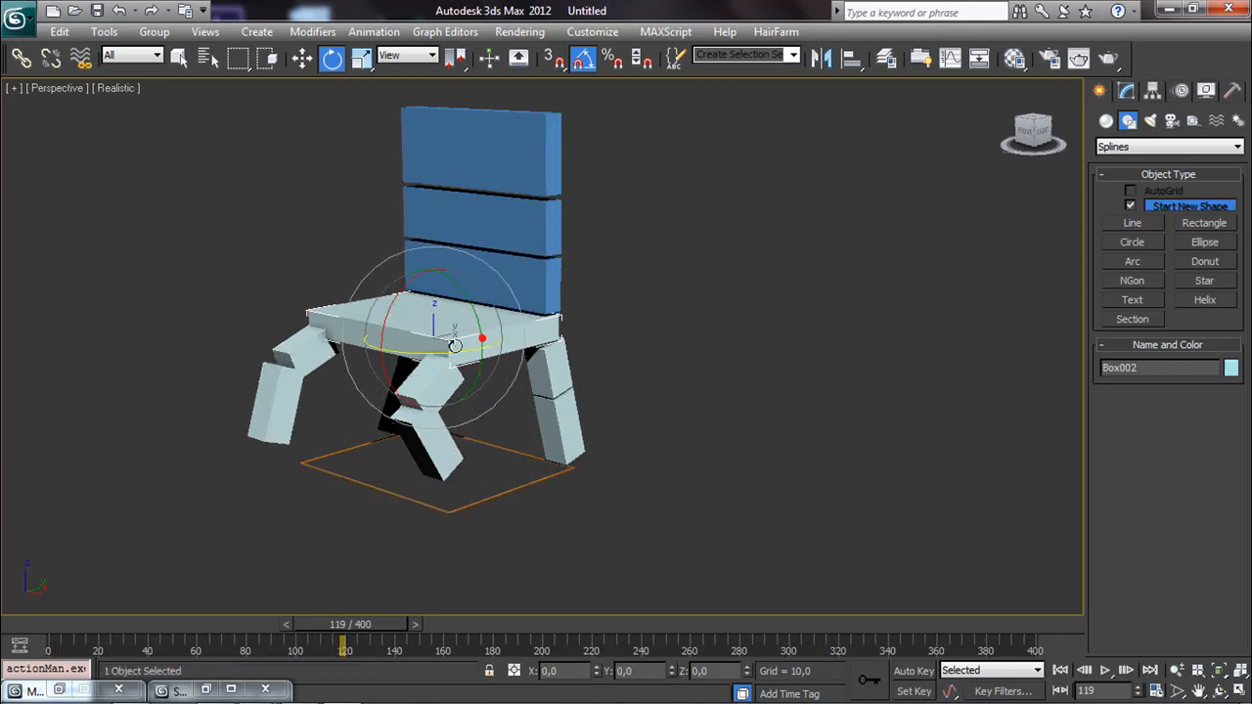
pyautogui.moveTo(384, 335)
pyautogui.mouseDown()
pyautogui.moveTo(394, 302)
pyautogui.moveTo(383, 337)
pyautogui.mouseUp()
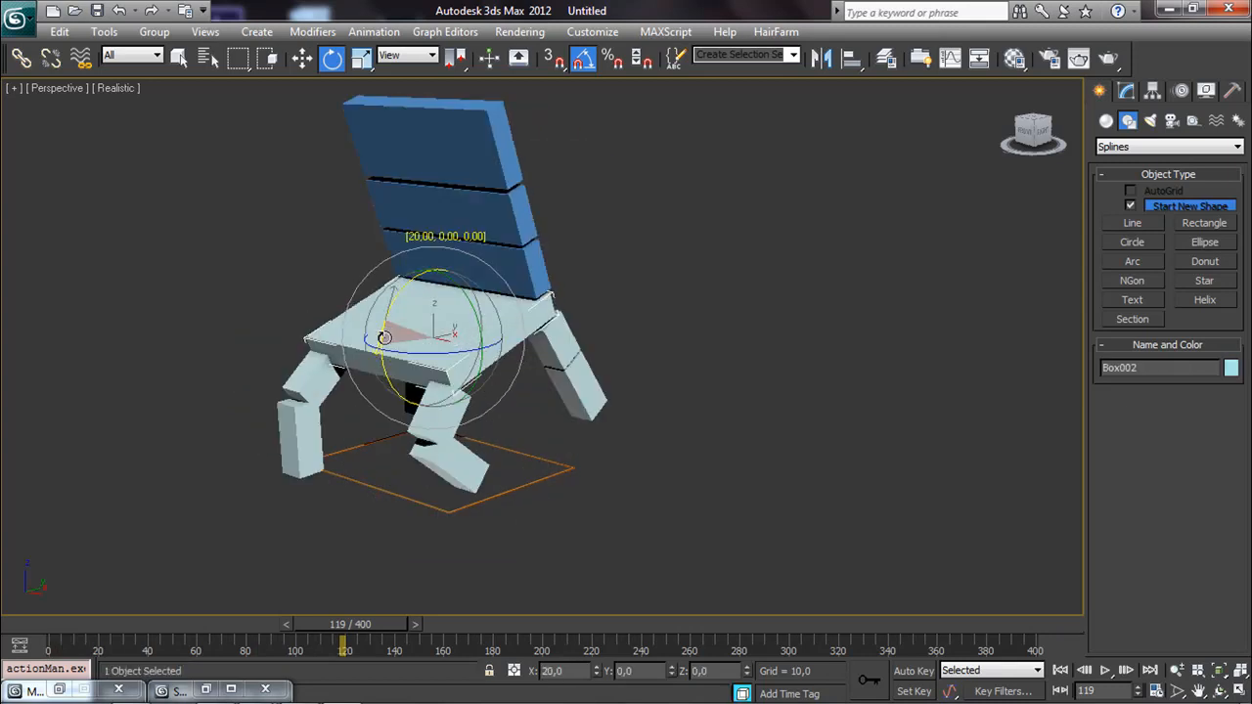
pyautogui.rightClick(384, 337)
# Step: Turn on Auto Key at frame 0 and shorten the active time range to end at frame 57
pyautogui.moveTo(339, 624); pyautogui.dragTo(59, 624)
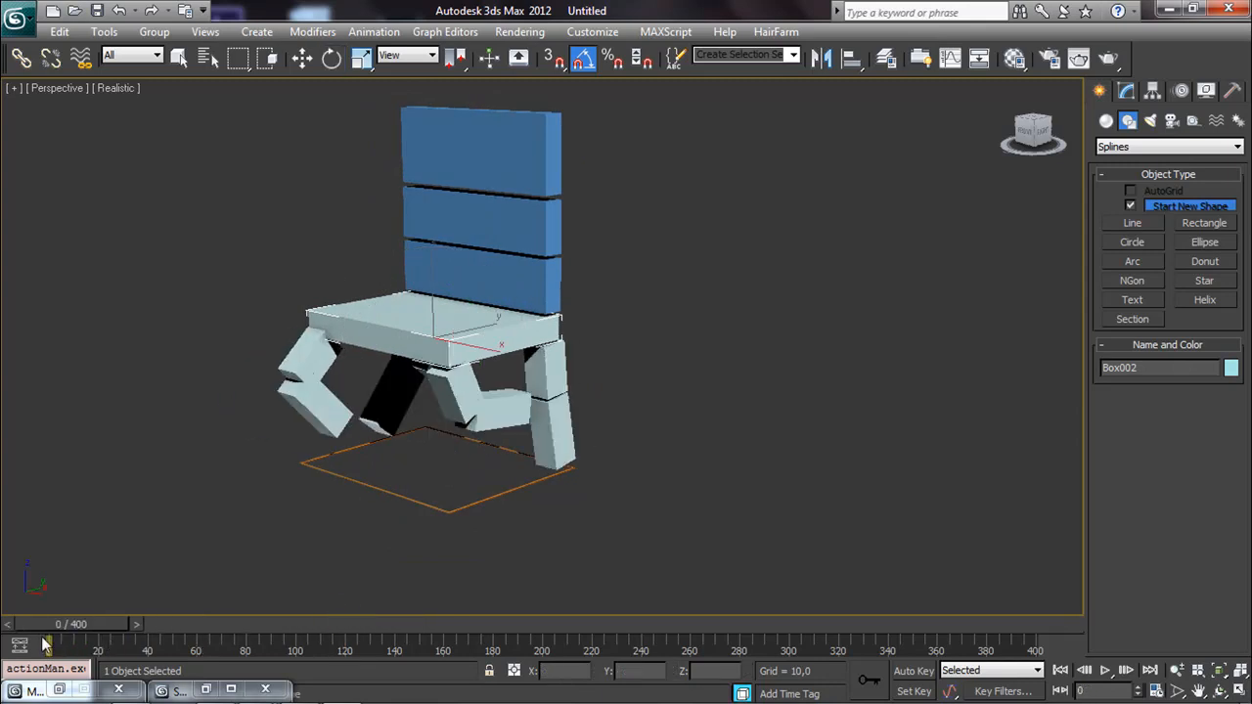
pyautogui.click(912, 670)
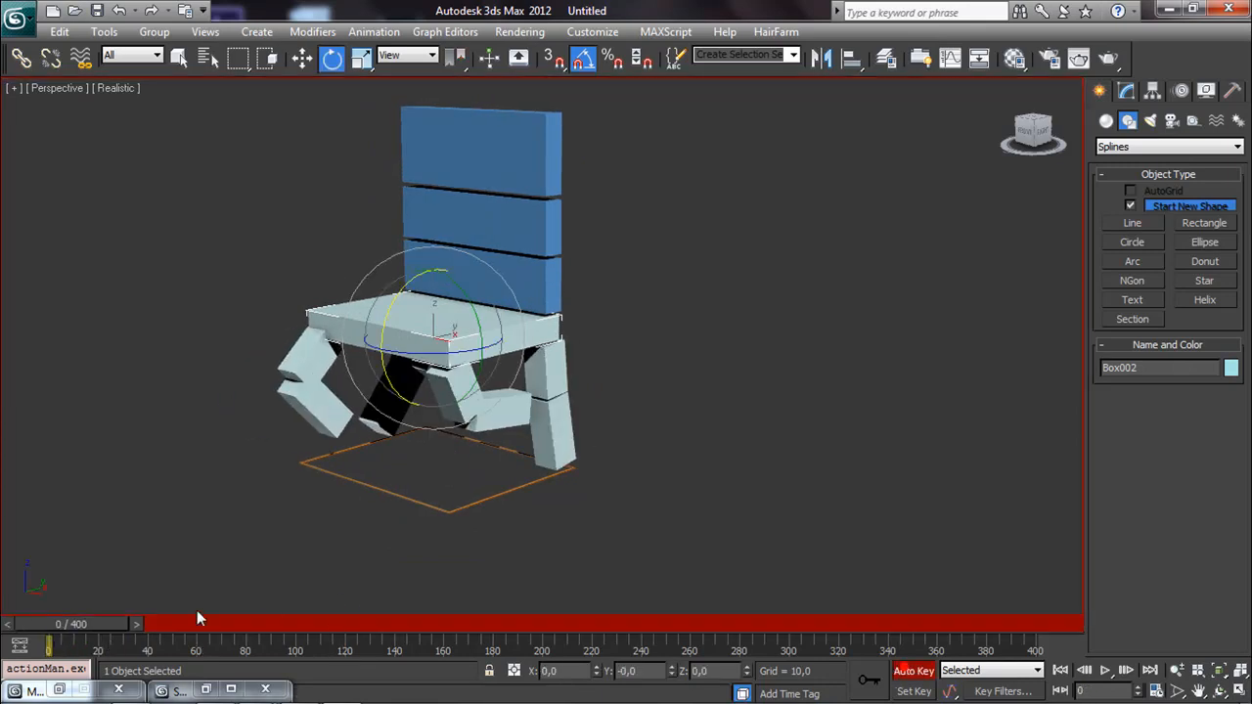
pyautogui.moveTo(455, 427); pyautogui.dragTo(396, 470)
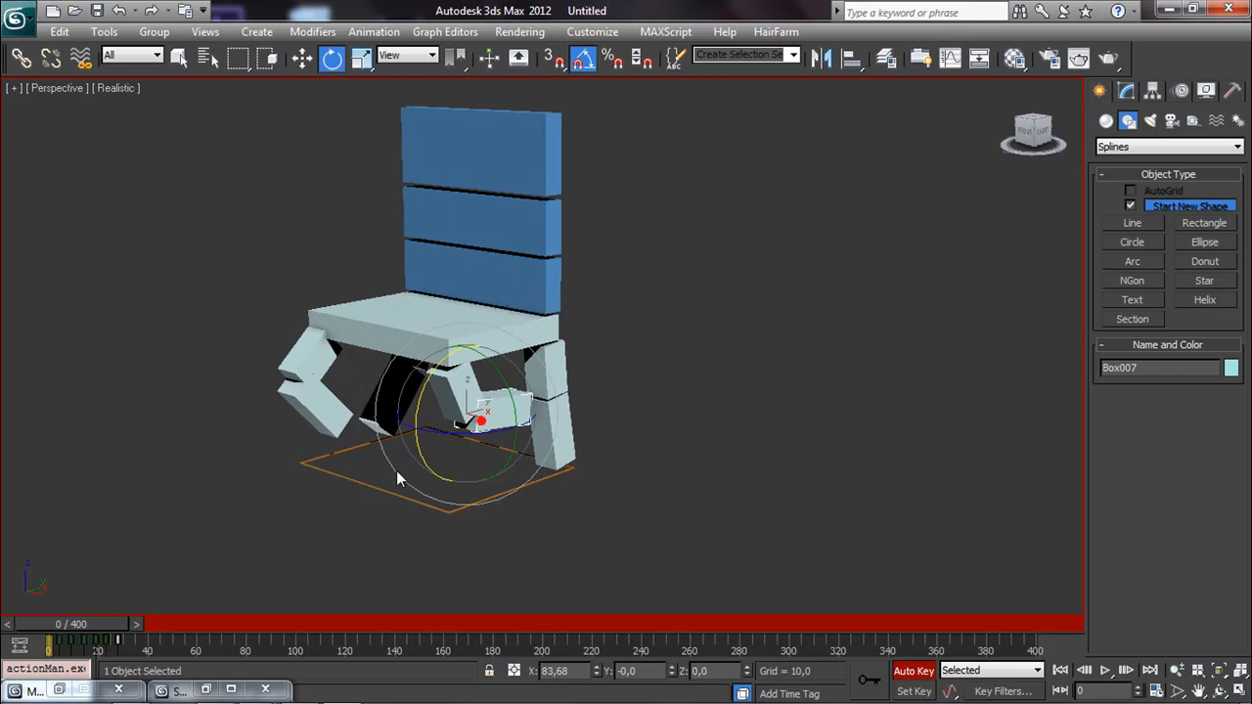
pyautogui.rightClick(104, 648)
pyautogui.click(167, 654)
pyautogui.keyDown('ctrl'); pyautogui.keyDown('alt'); pyautogui.moveTo(166, 653); pyautogui.dragTo(976, 604, button='right'); pyautogui.keyUp('alt'); pyautogui.keyUp('ctrl')
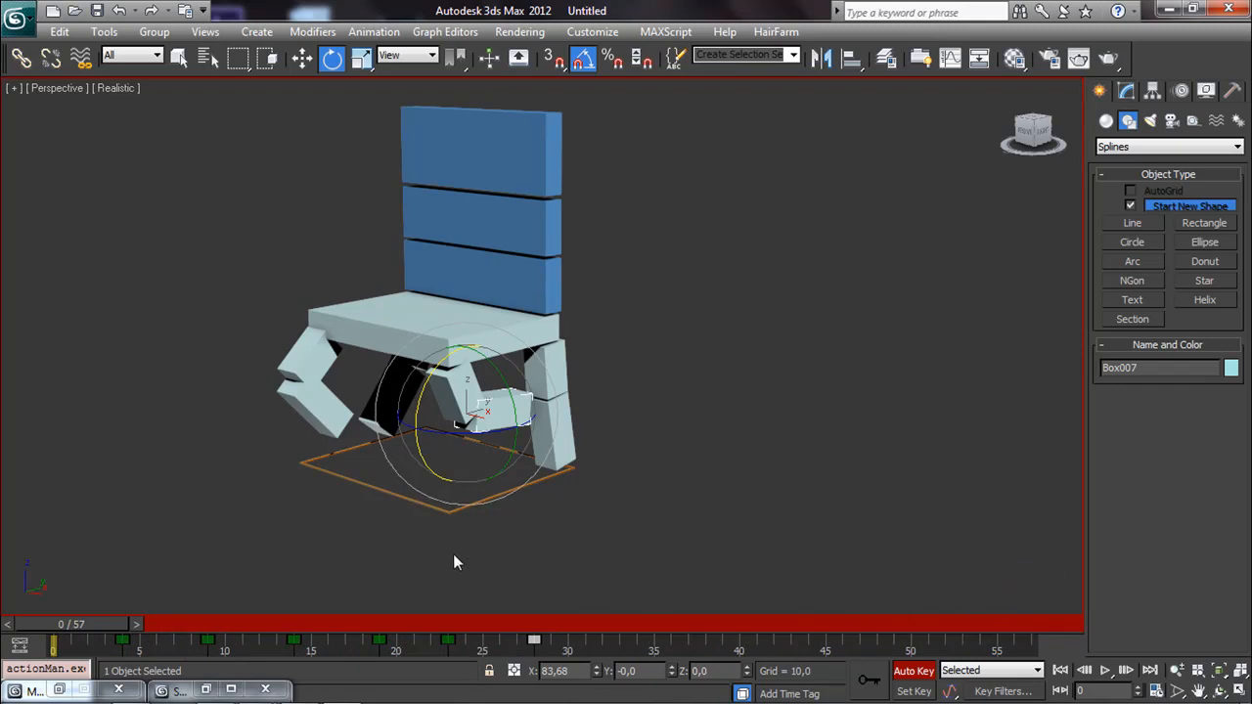
# Step: Extend the start of the active time range back to frame -1
pyautogui.moveTo(101, 621)
pyautogui.mouseDown()
pyautogui.moveTo(164, 612)
pyautogui.moveTo(78, 625)
pyautogui.moveTo(166, 613)
pyautogui.moveTo(96, 622)
pyautogui.mouseUp()
pyautogui.press('e')
pyautogui.keyDown('ctrl'); pyautogui.keyDown('alt'); pyautogui.moveTo(183, 645); pyautogui.dragTo(204, 646); pyautogui.keyUp('alt'); pyautogui.keyUp('ctrl')
pyautogui.moveTo(69, 626); pyautogui.dragTo(32, 636)
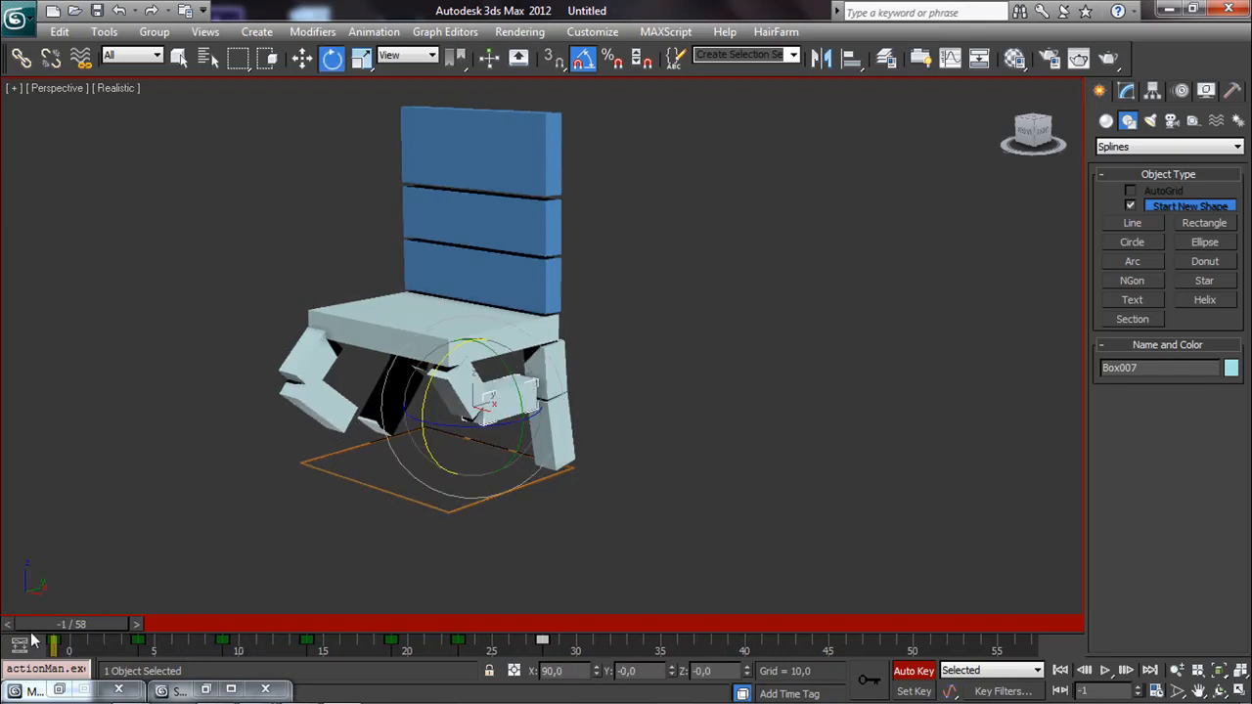
# Step: Shift the keys of all parts one frame forward so the first sits at frame 0, and restore the time range to start at 0
pyautogui.click(595, 649)
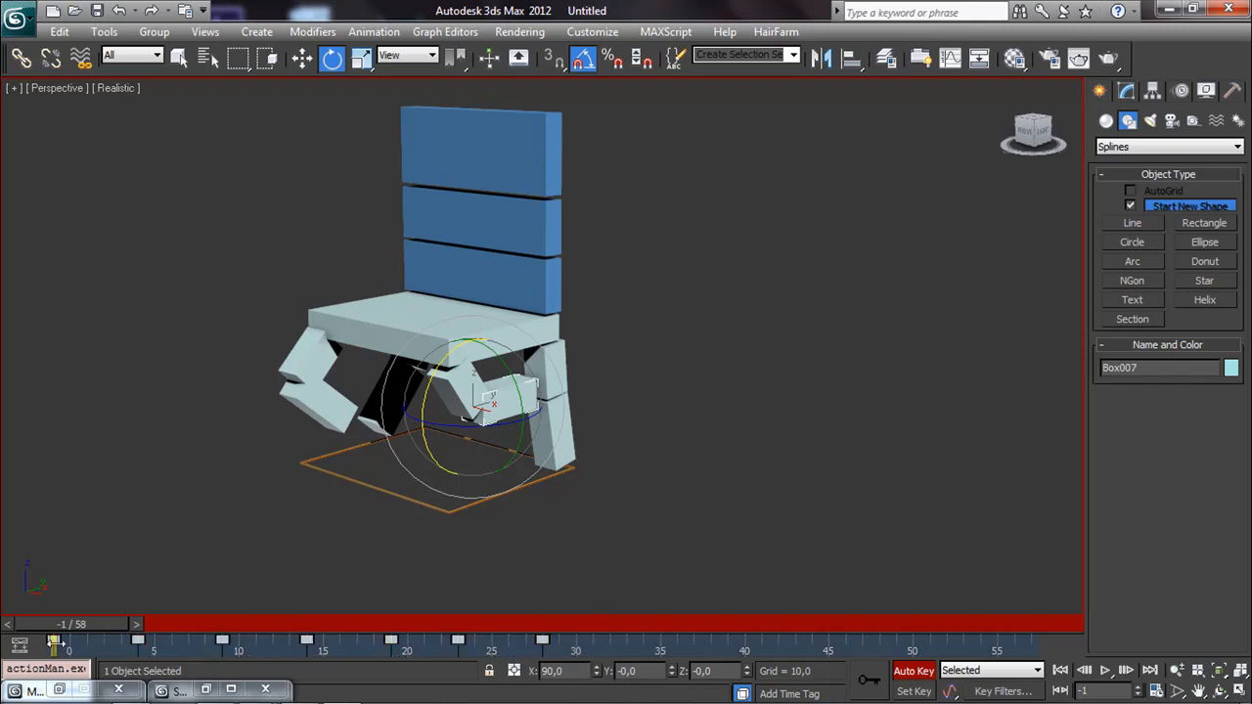
pyautogui.moveTo(209, 111); pyautogui.dragTo(210, 113)
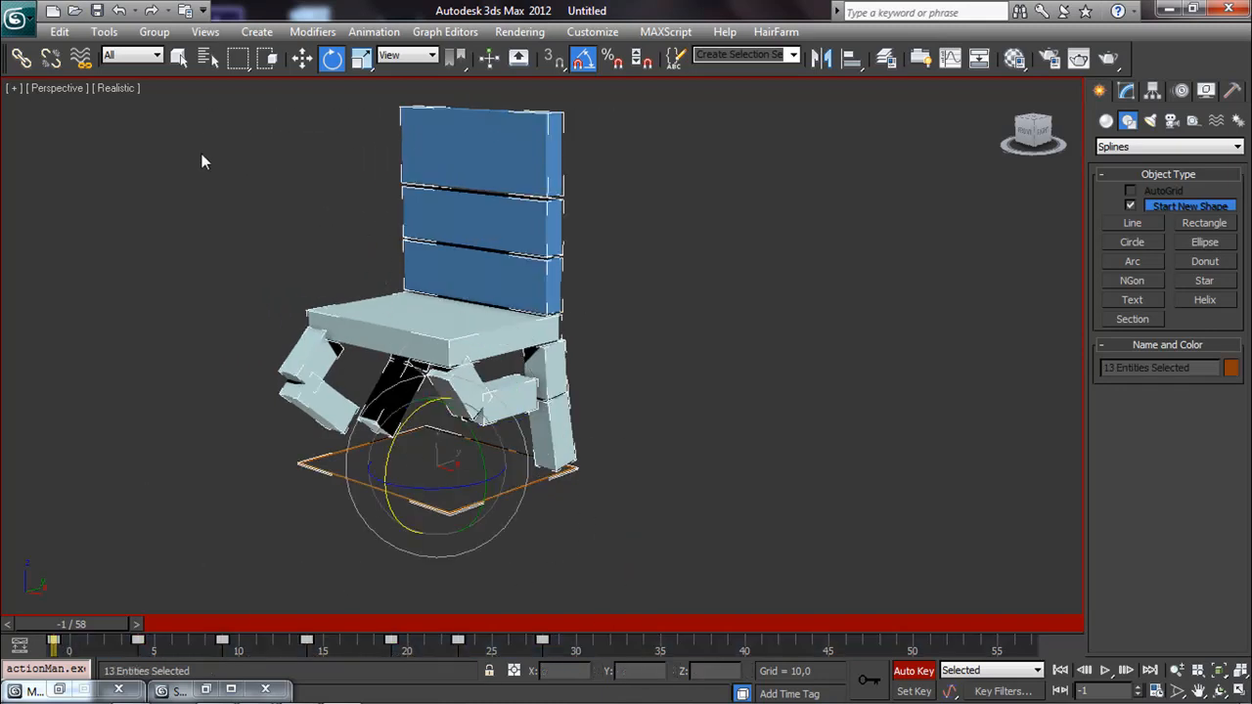
pyautogui.click(54, 639)
pyautogui.moveTo(53, 640); pyautogui.dragTo(69, 640)
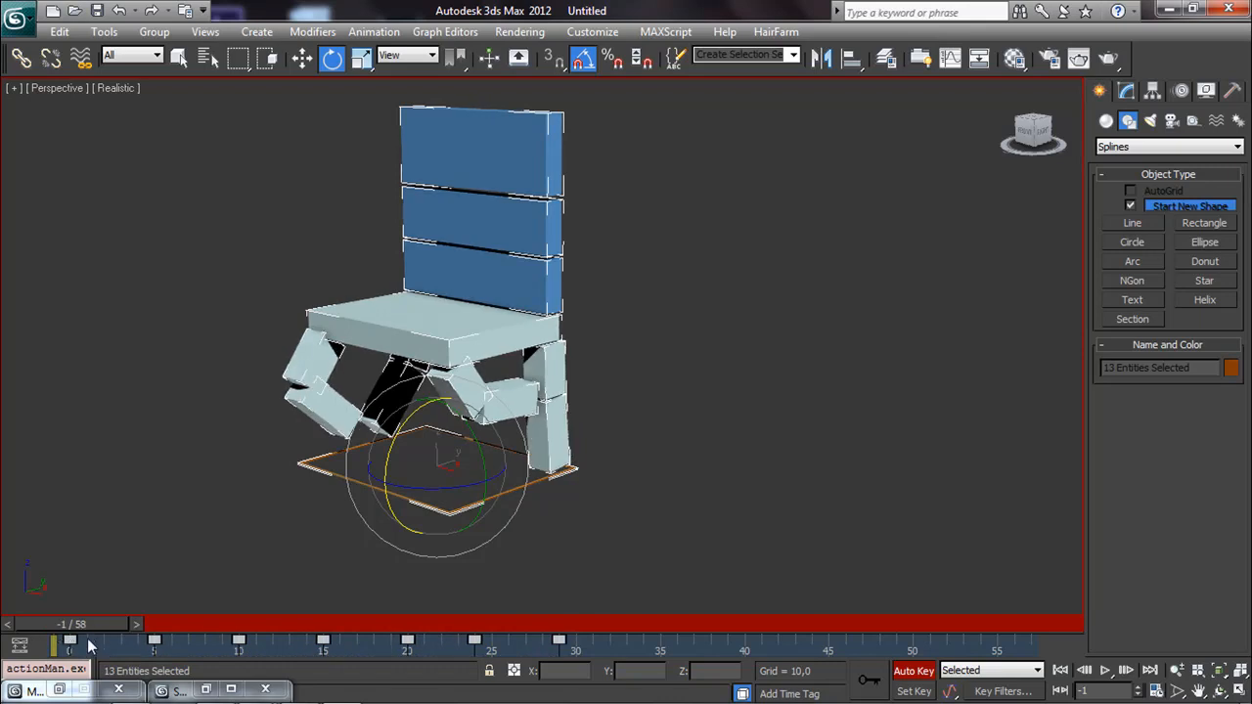
pyautogui.moveTo(89, 639)
pyautogui.keyDown('ctrl'); pyautogui.keyDown('alt'); pyautogui.mouseDown()
pyautogui.moveTo(82, 623)
pyautogui.moveTo(808, 596)
pyautogui.moveTo(63, 611)
pyautogui.moveTo(523, 608)
pyautogui.moveTo(657, 577)
pyautogui.moveTo(727, 542)
pyautogui.moveTo(601, 568)
pyautogui.moveTo(646, 592)
pyautogui.moveTo(610, 610)
pyautogui.moveTo(47, 626)
pyautogui.moveTo(194, 614)
pyautogui.moveTo(553, 544)
pyautogui.moveTo(170, 559)
pyautogui.mouseUp(); pyautogui.keyUp('alt'); pyautogui.keyUp('ctrl')
pyautogui.press('e')
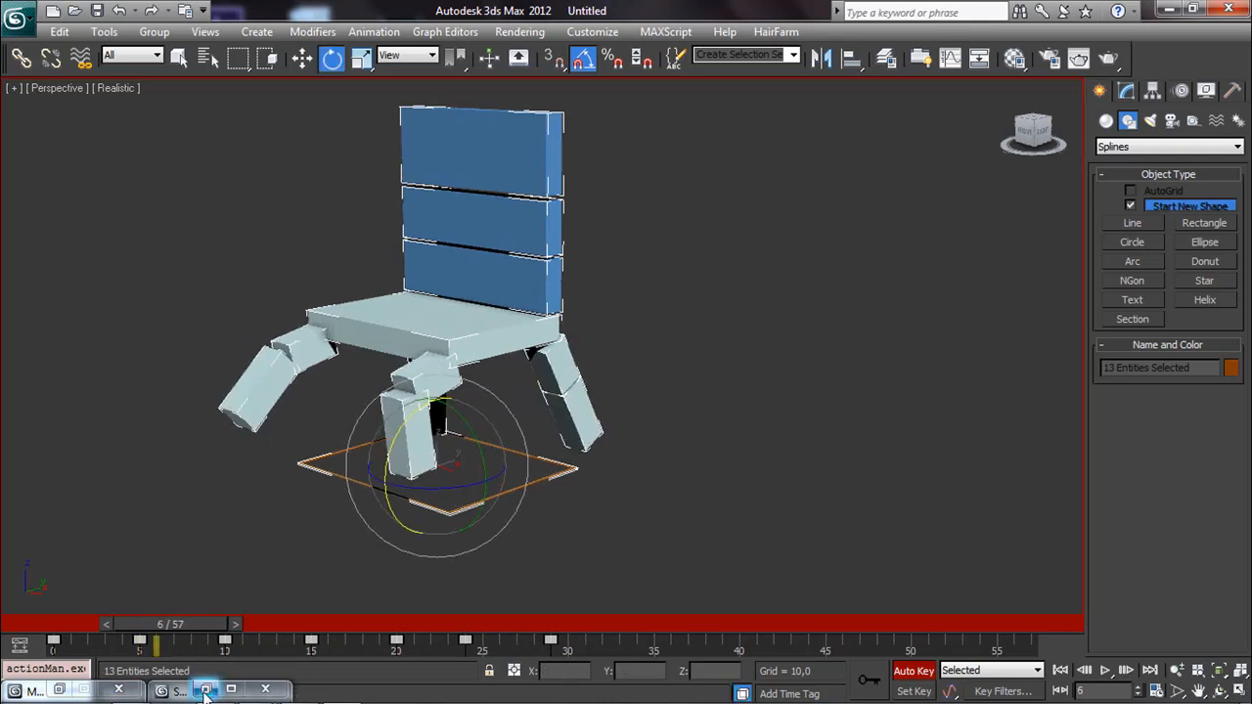
# Step: Restore the running dog reference image window and place it beside the model's legs, leaving the start of the timeline uncovered
pyautogui.click(206, 690)
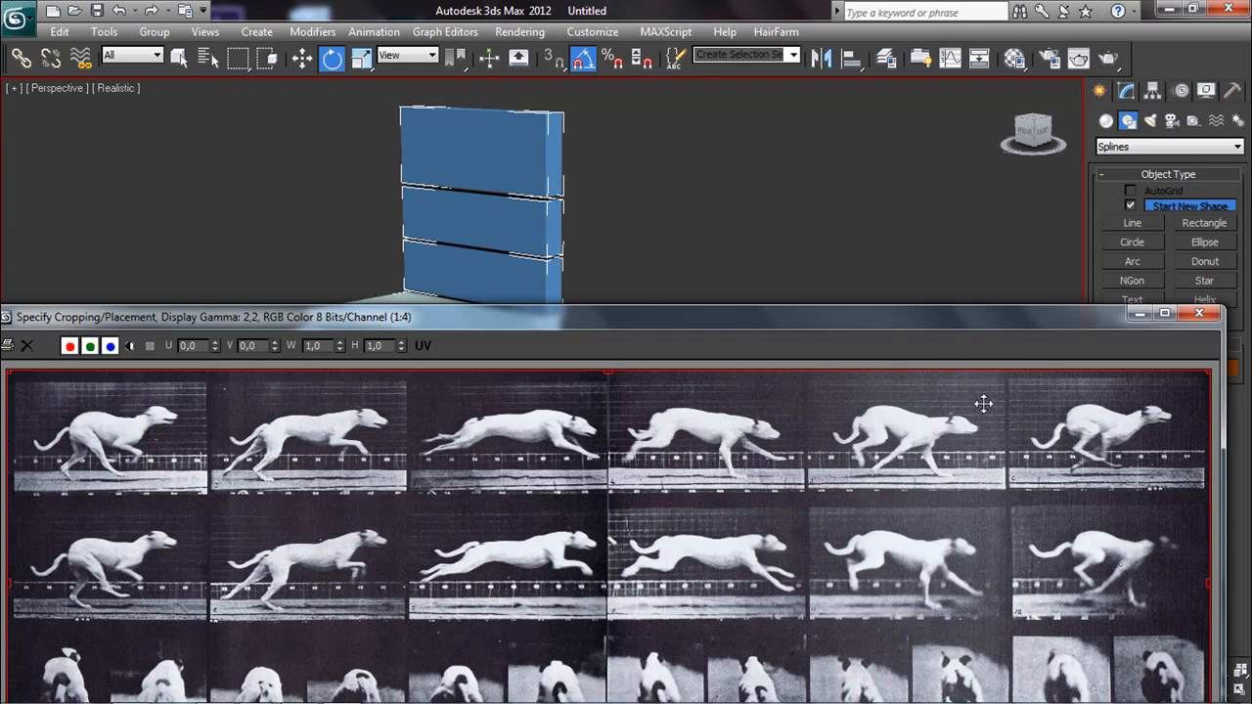
pyautogui.moveTo(693, 318); pyautogui.dragTo(1087, 288)
pyautogui.moveTo(496, 295); pyautogui.dragTo(567, 311)
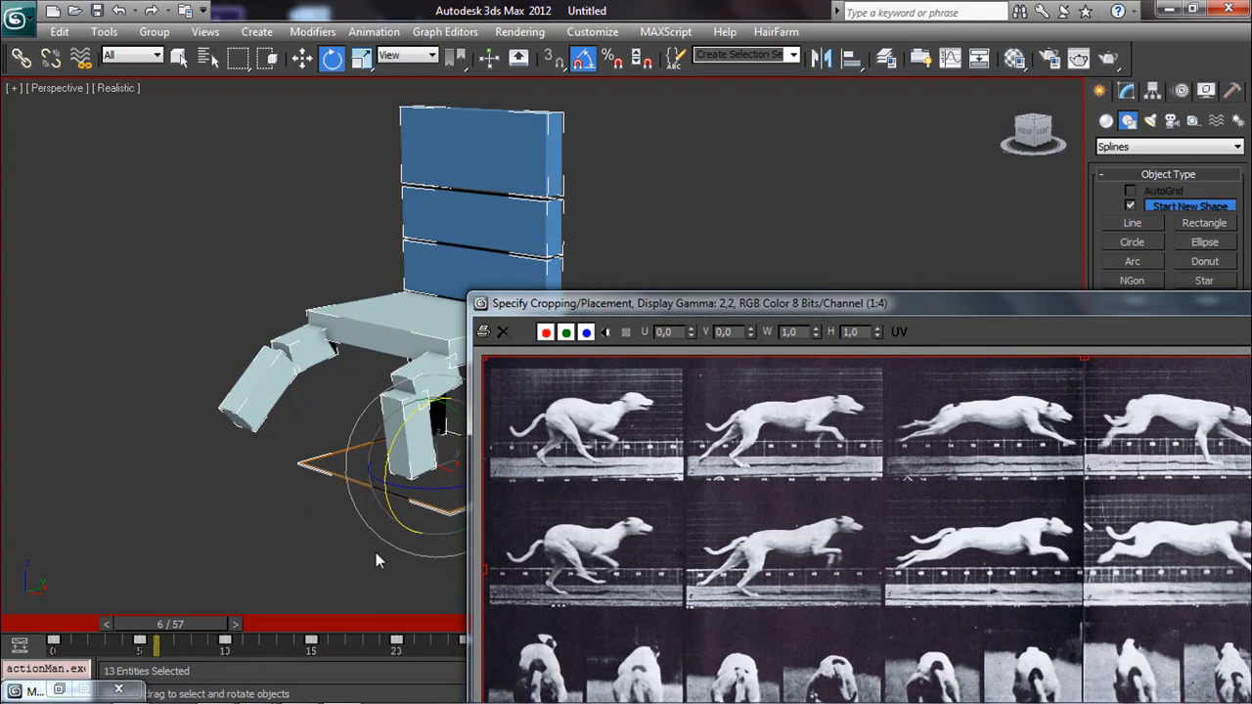
# Step: Key the seat raised slightly along Z at frame 5 and slightly higher at frame 10
pyautogui.moveTo(186, 624); pyautogui.dragTo(170, 624)
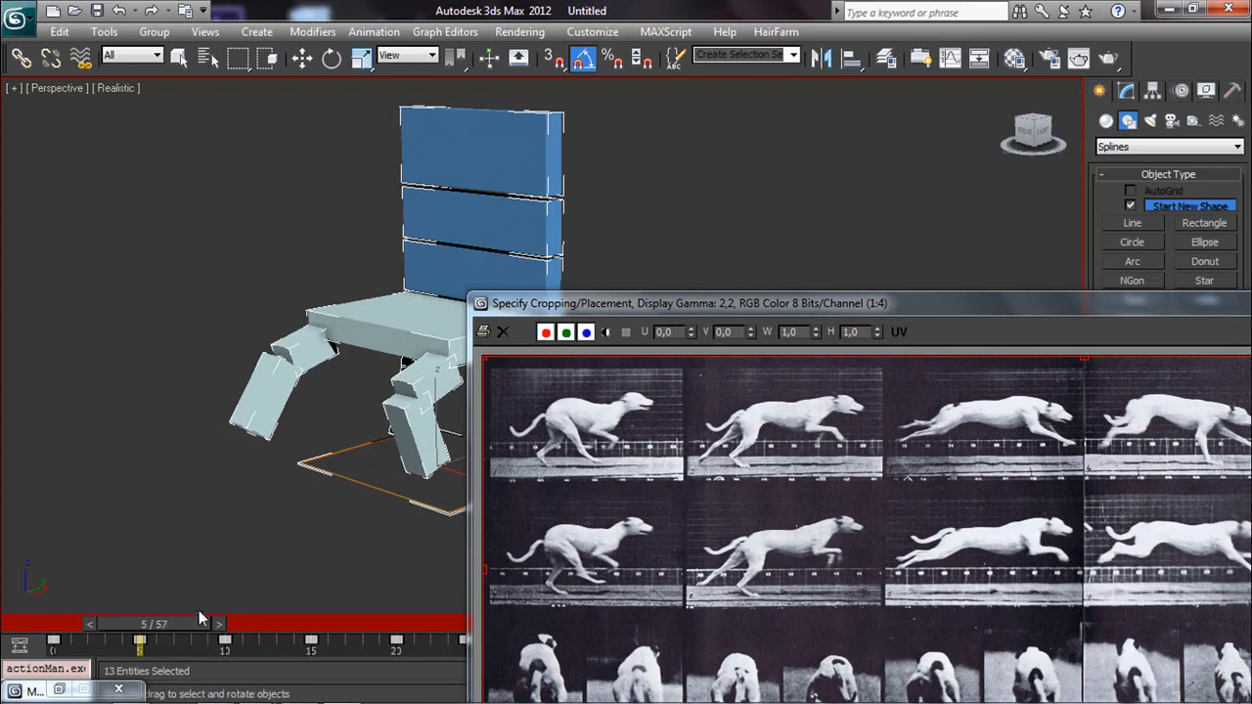
pyautogui.press('w')
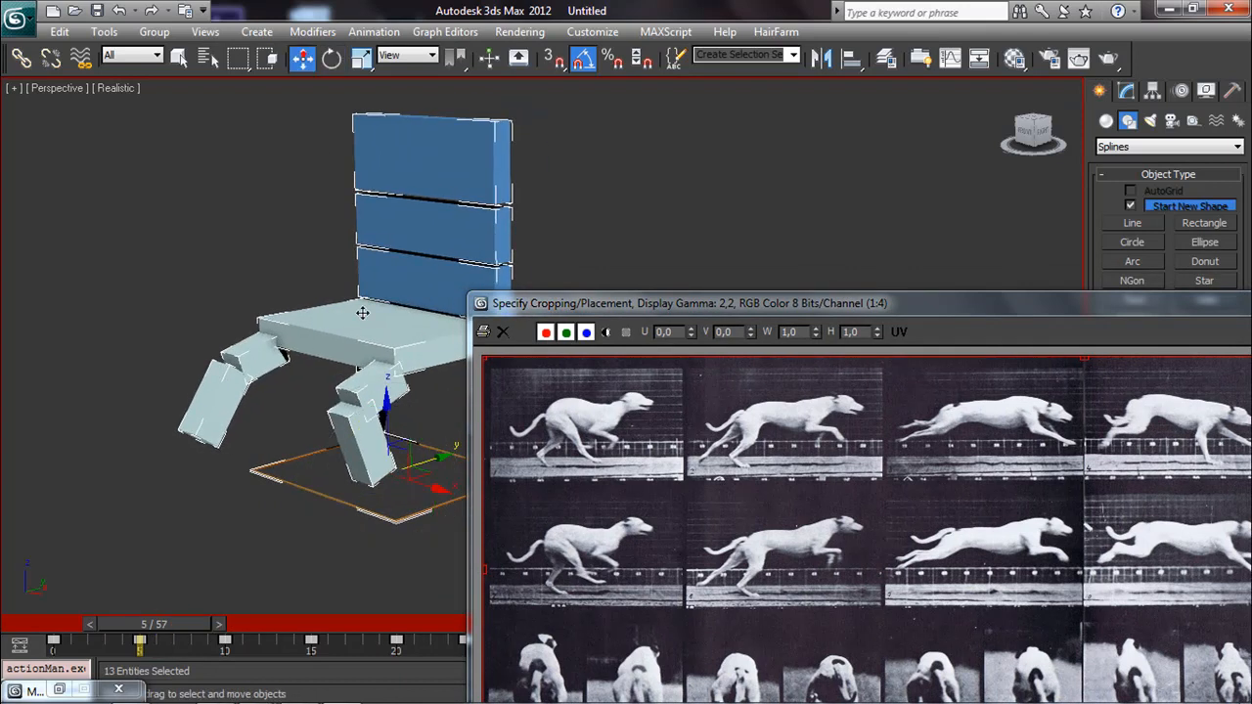
pyautogui.click(362, 326)
pyautogui.moveTo(380, 298); pyautogui.dragTo(379, 286)
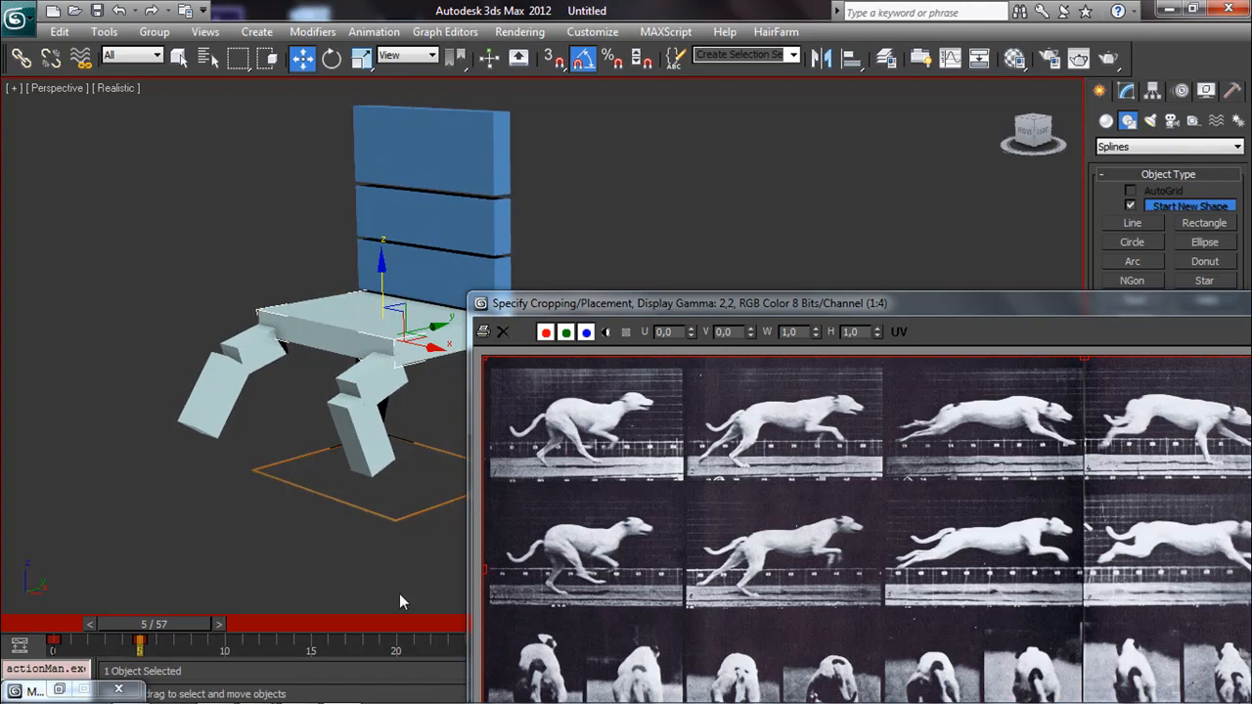
pyautogui.moveTo(165, 626); pyautogui.dragTo(245, 620)
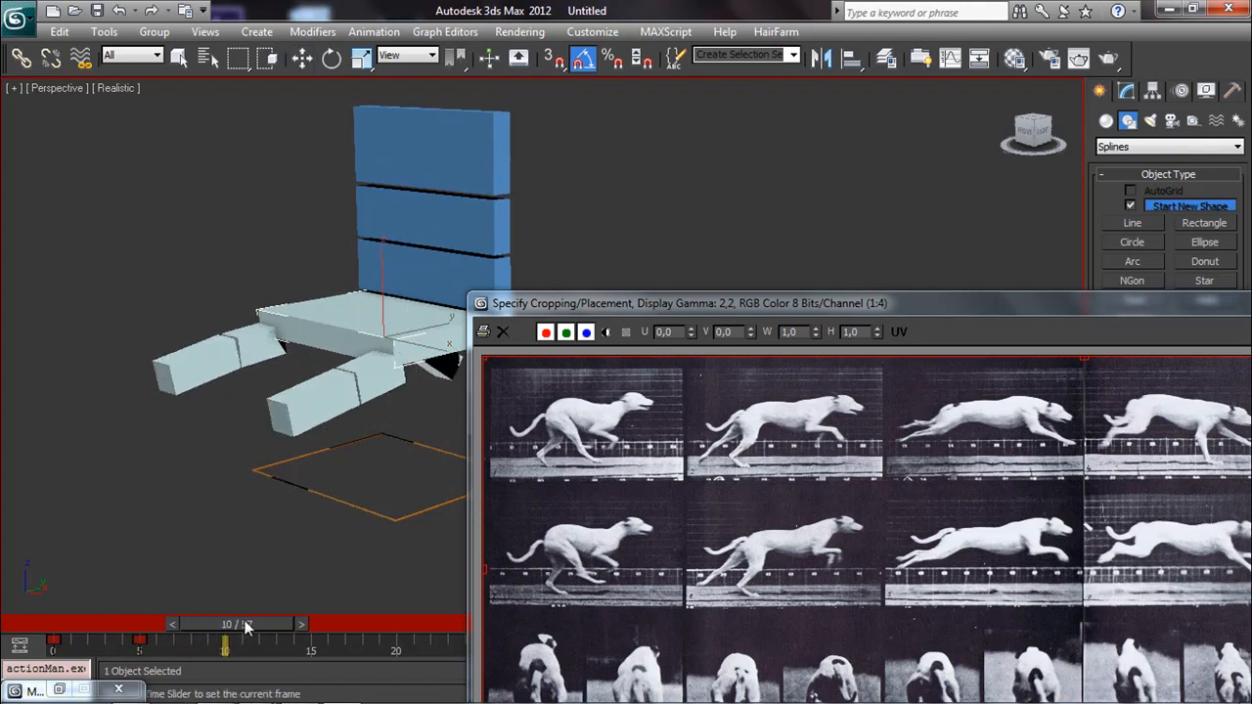
pyautogui.moveTo(384, 283); pyautogui.dragTo(382, 275)
# Step: Copy the seat's frame 0 key to frame 15
pyautogui.moveTo(259, 624); pyautogui.dragTo(341, 620)
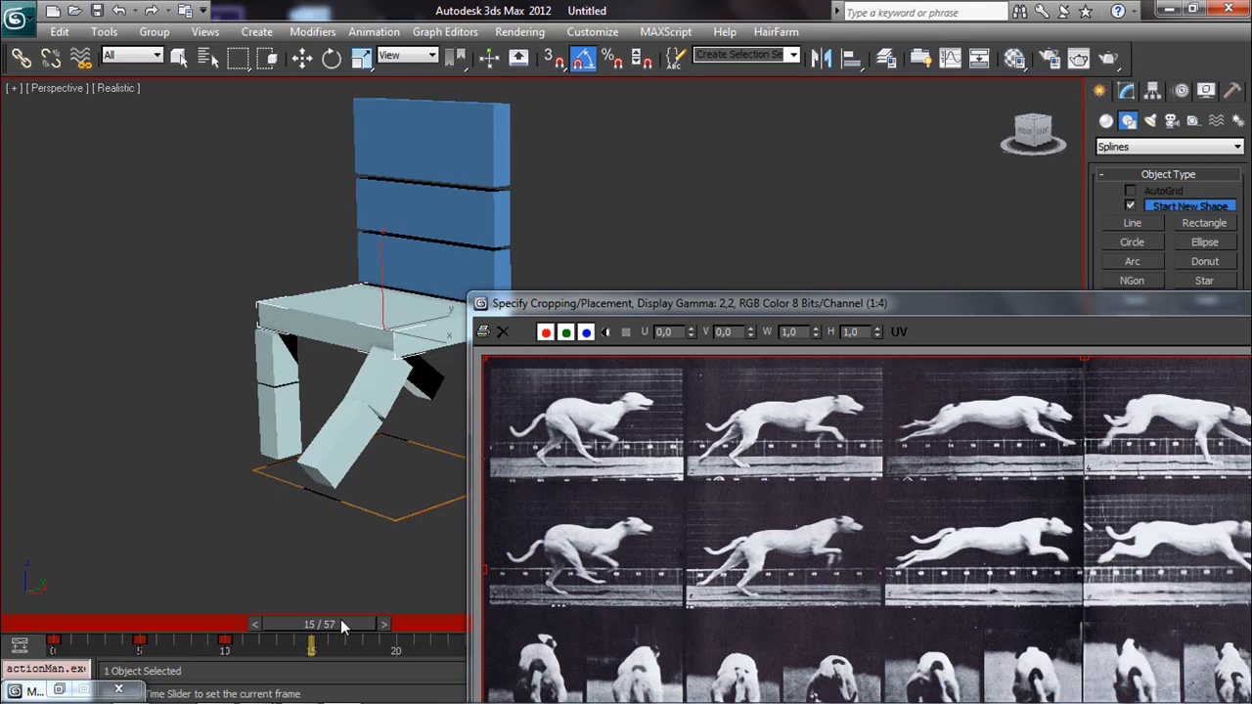
pyautogui.press('w')
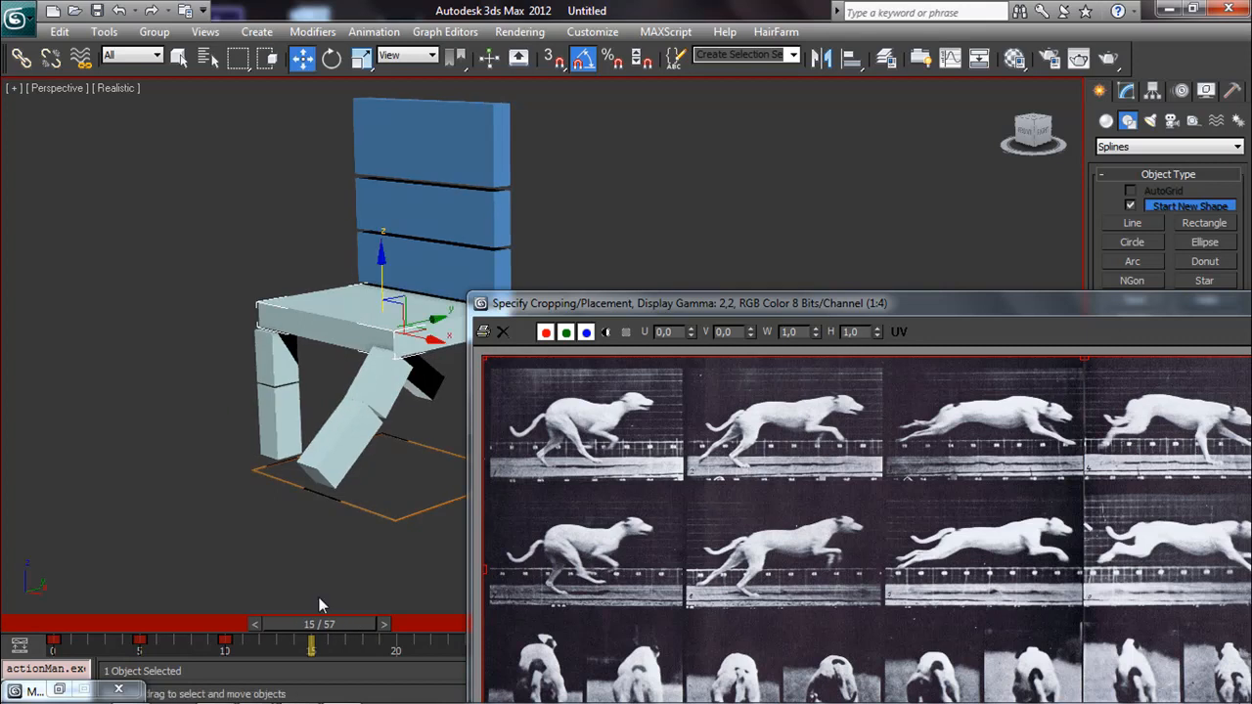
pyautogui.click(56, 642)
pyautogui.keyDown('shift'); pyautogui.moveTo(55, 643); pyautogui.dragTo(304, 653); pyautogui.keyUp('shift')
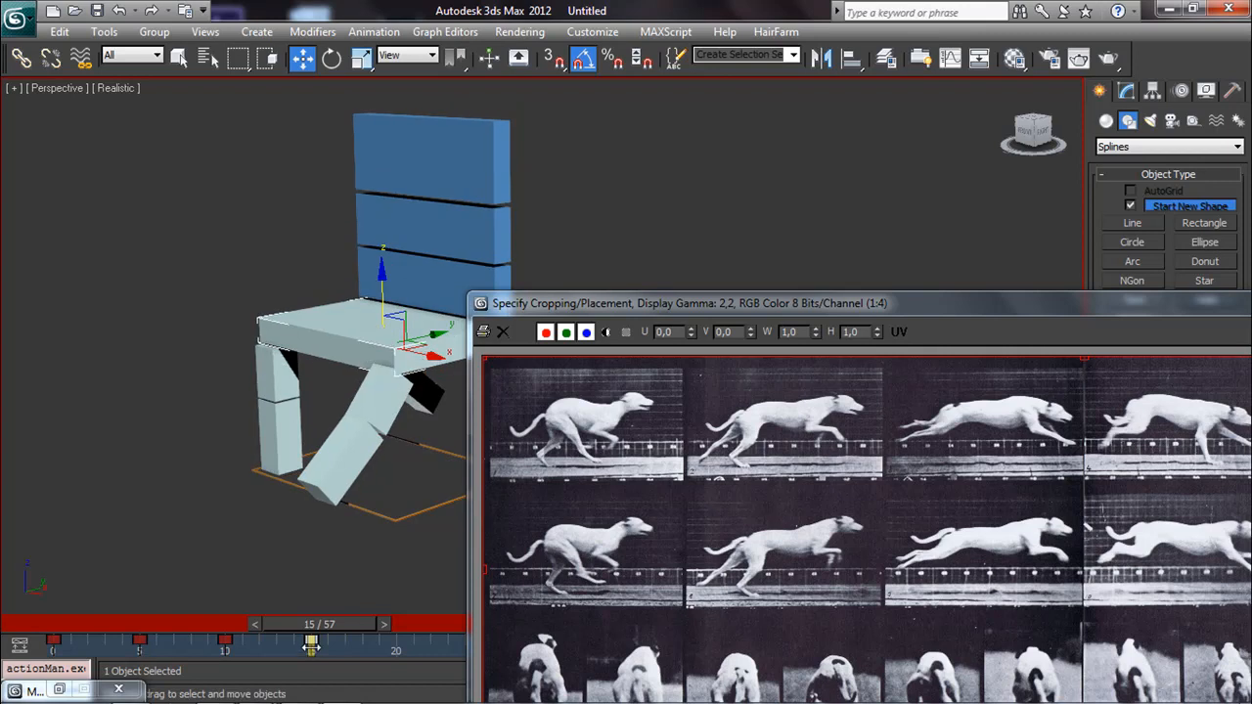
pyautogui.moveTo(340, 628)
pyautogui.mouseDown()
pyautogui.moveTo(87, 633)
pyautogui.moveTo(336, 623)
pyautogui.mouseUp()
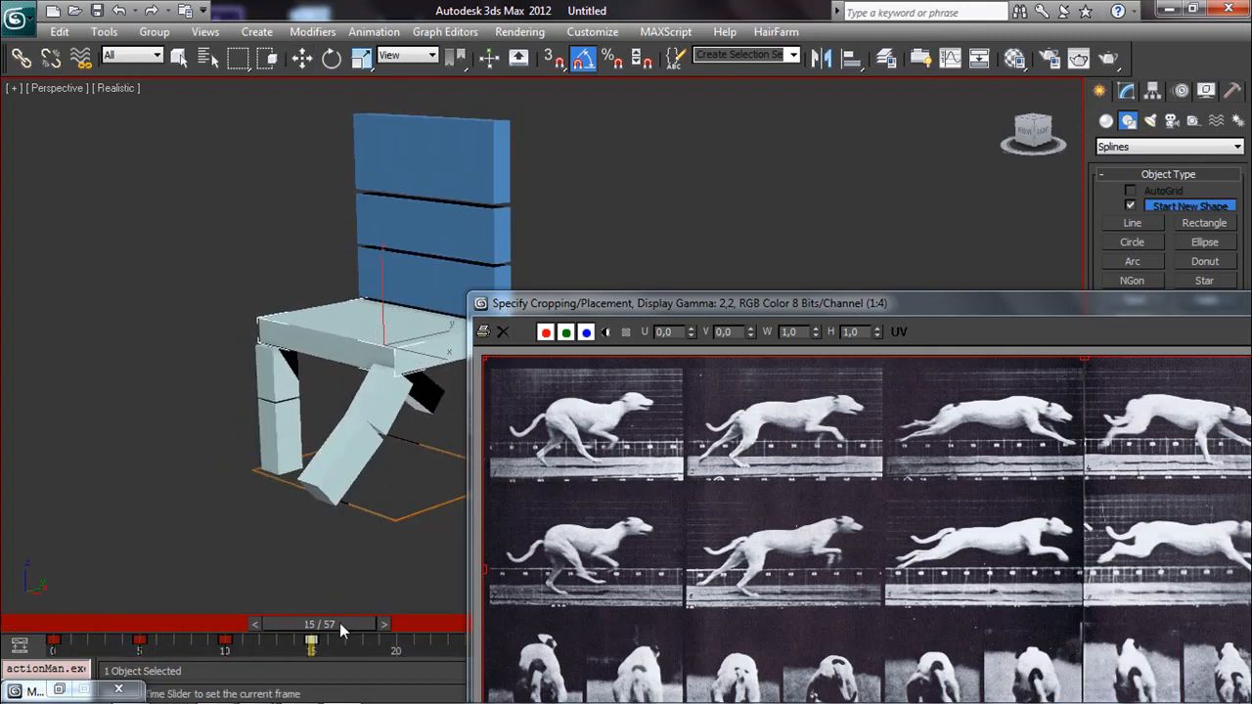
pyautogui.press('w')
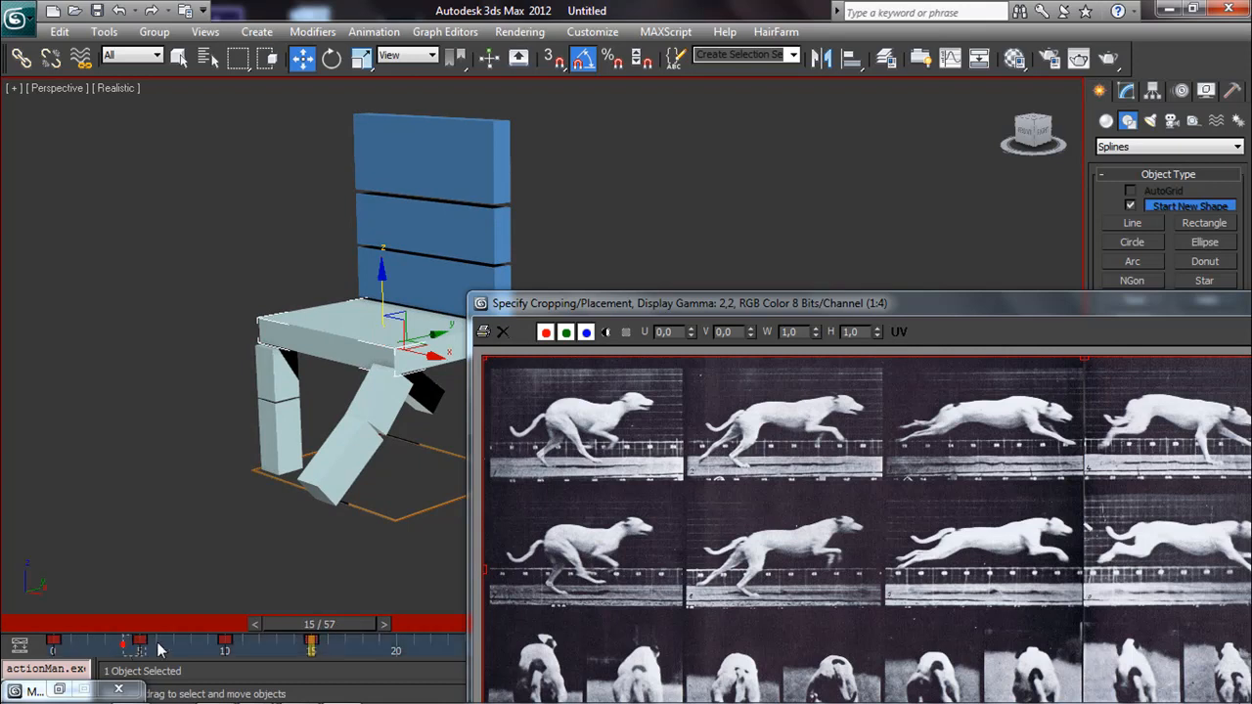
# Step: Copy the seat's frame 5 key to frame 15 and its frame 0 key to frame 20
pyautogui.keyDown('shift'); pyautogui.moveTo(140, 640); pyautogui.dragTo(312, 642); pyautogui.keyUp('shift')
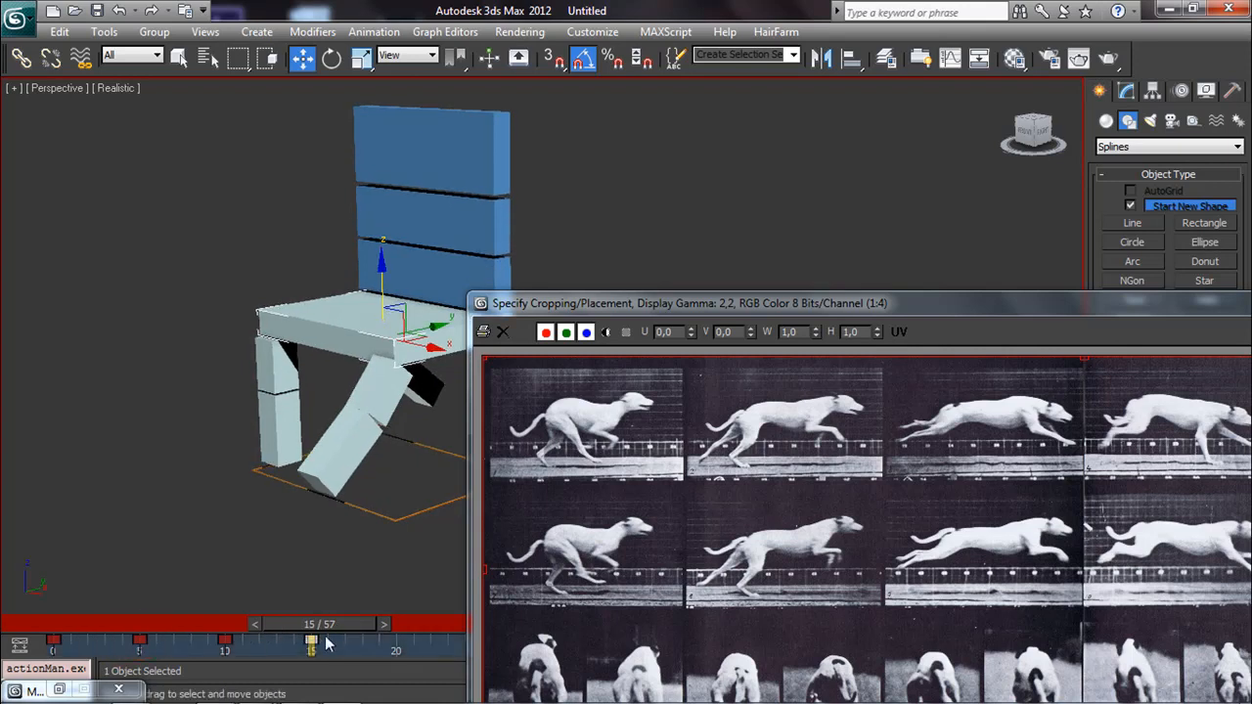
pyautogui.keyDown('shift'); pyautogui.moveTo(54, 639); pyautogui.dragTo(298, 640); pyautogui.keyUp('shift')
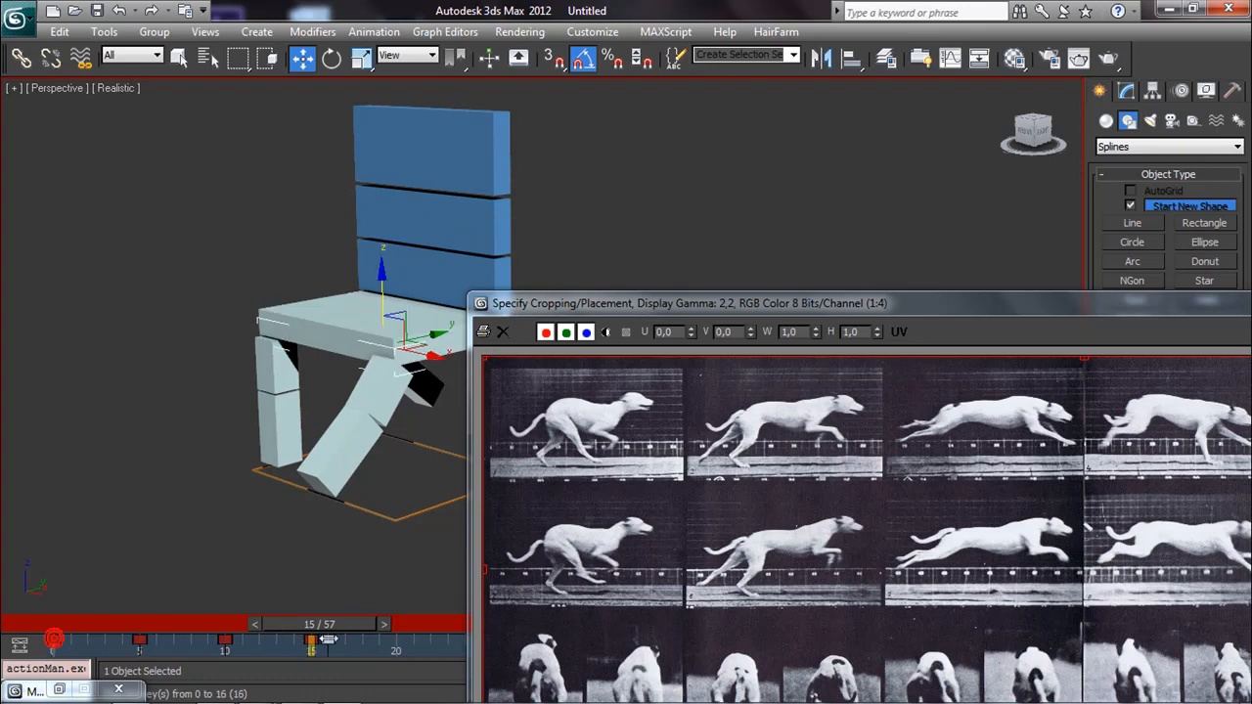
pyautogui.keyDown('shift'); pyautogui.moveTo(382, 641); pyautogui.dragTo(397, 640); pyautogui.keyUp('shift')
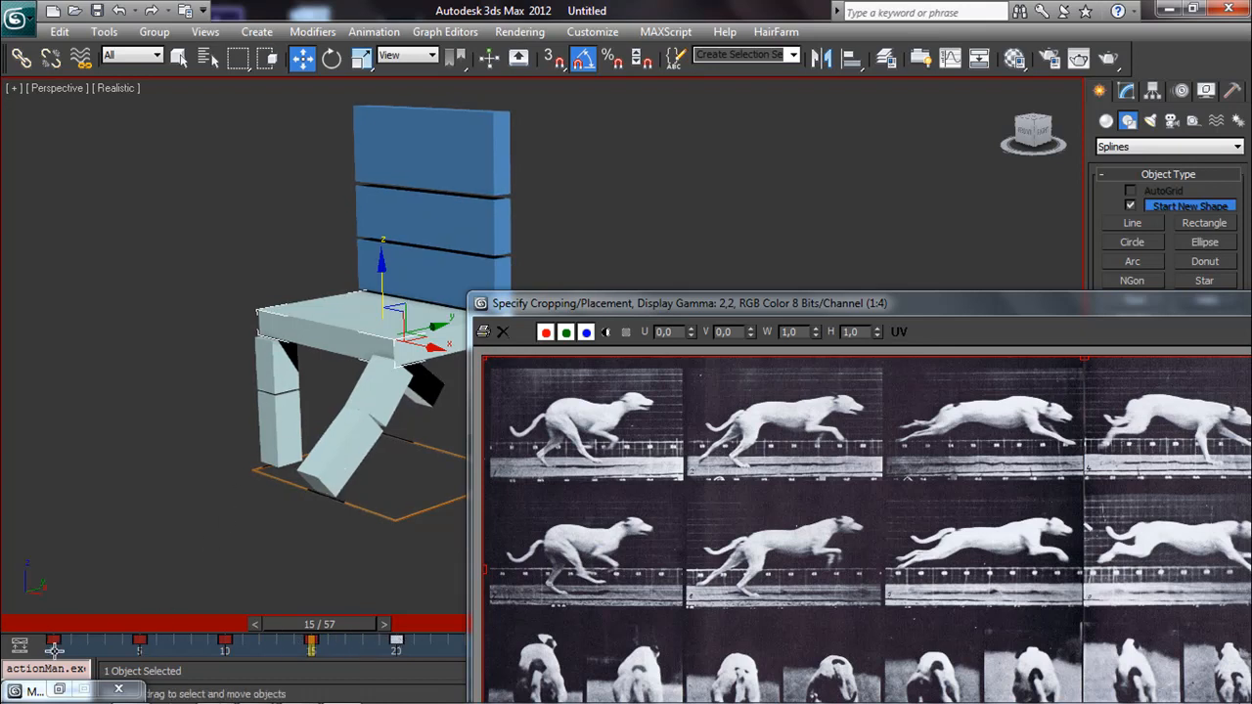
# Step: Move the reference window aside to expose more of the timeline, and copy the seat's frame 20 key to frame 25
pyautogui.click(268, 370)
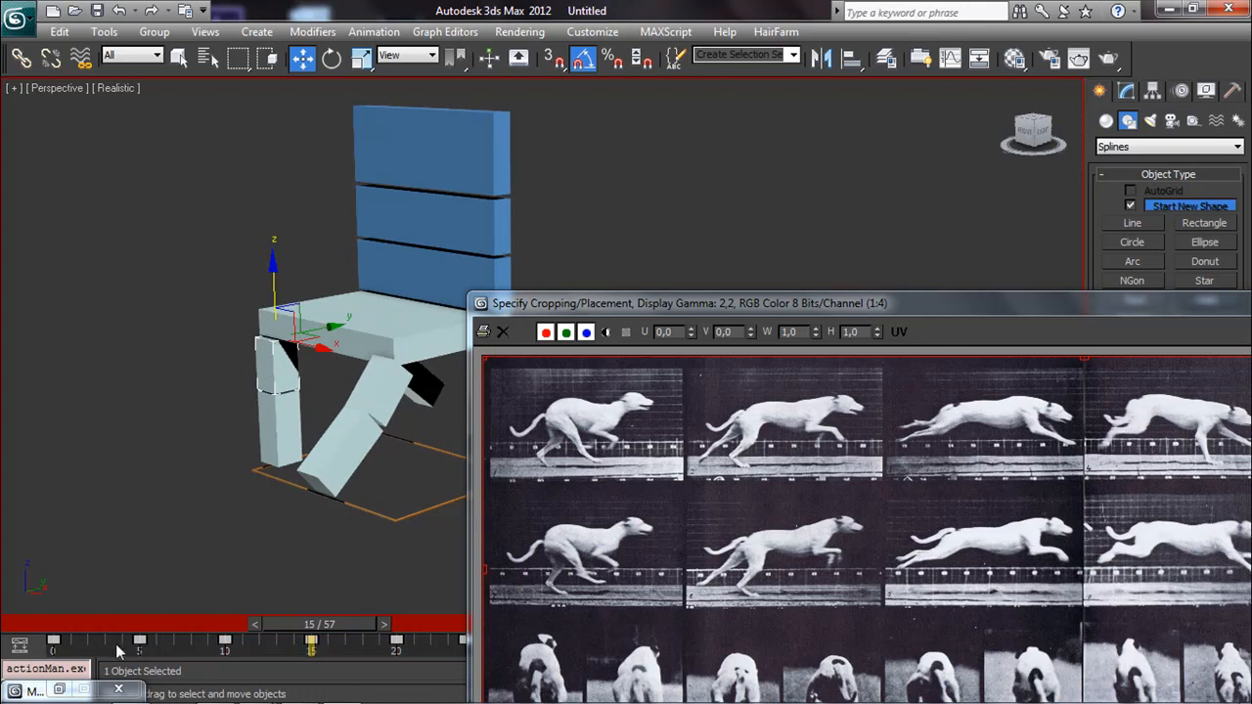
pyautogui.moveTo(350, 571); pyautogui.dragTo(222, 536, button='middle')
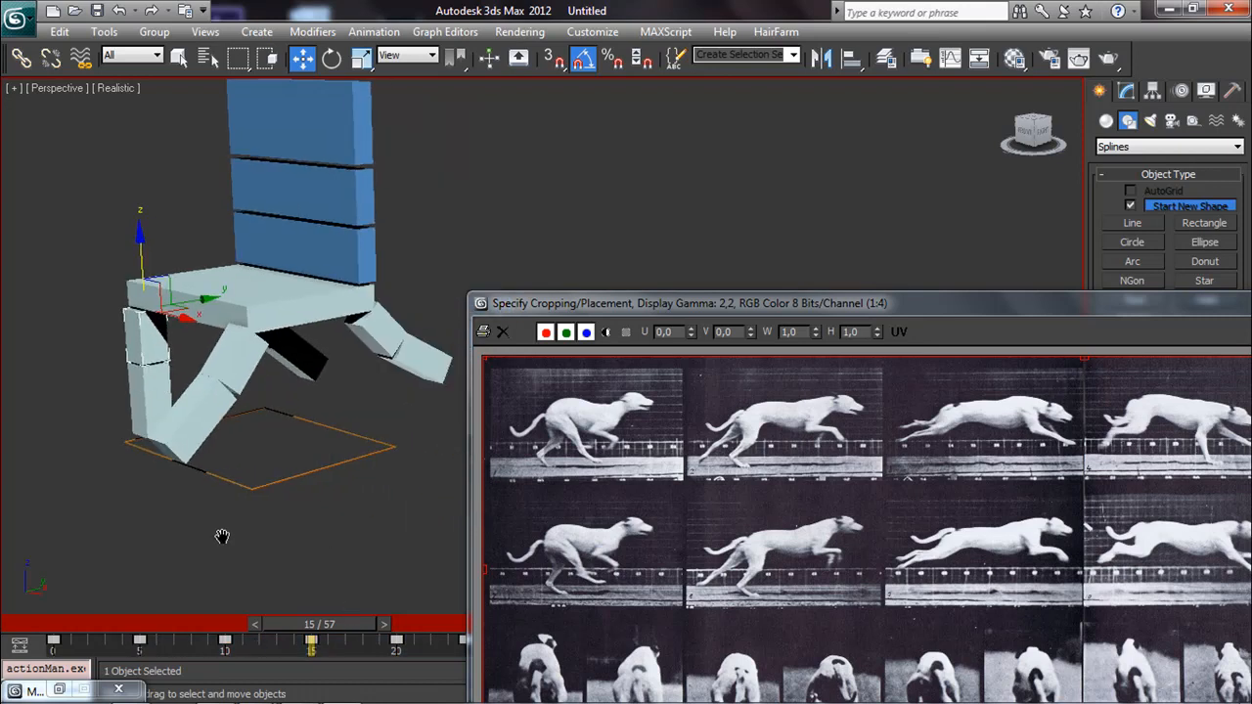
pyautogui.moveTo(601, 304); pyautogui.dragTo(803, 295)
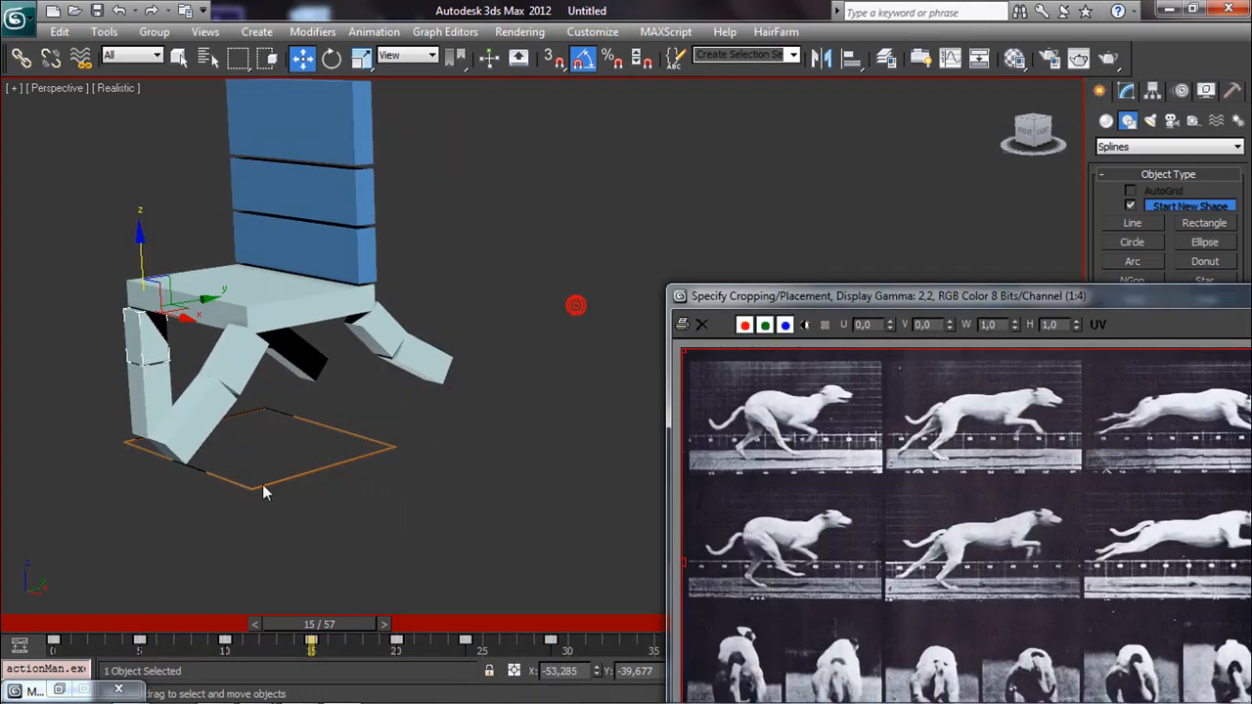
pyautogui.moveTo(324, 622); pyautogui.dragTo(491, 603)
pyautogui.press('w')
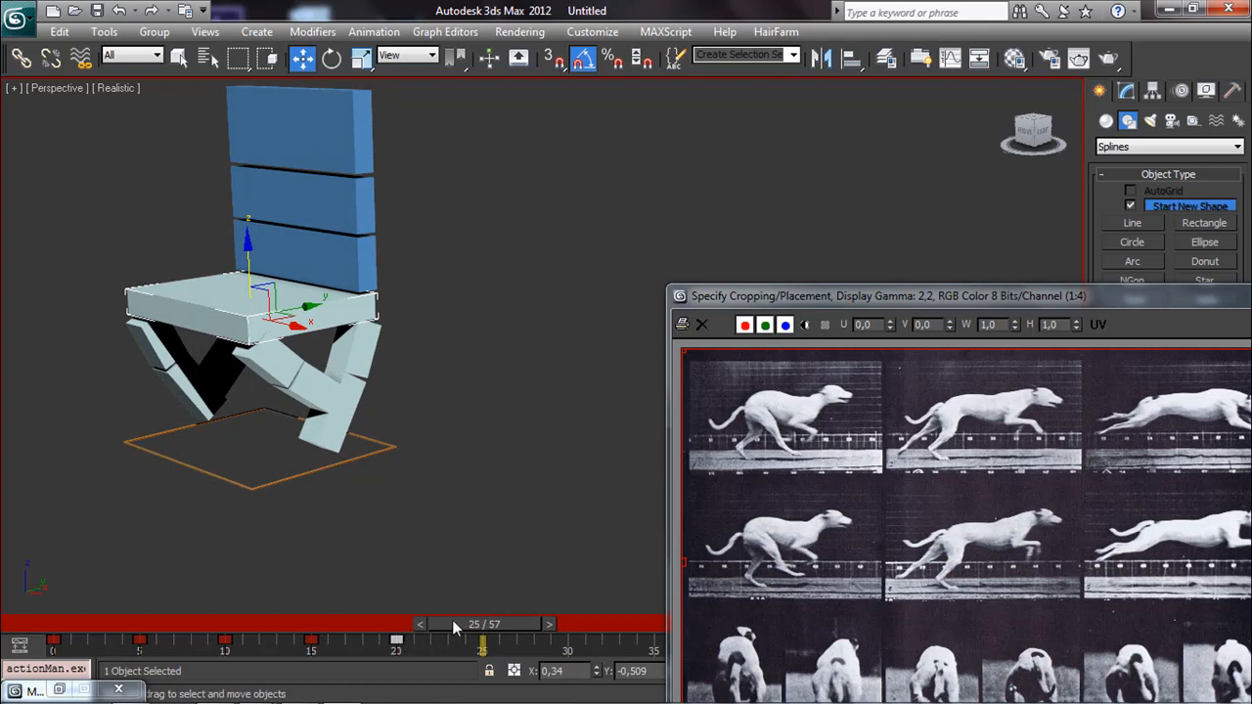
pyautogui.moveTo(434, 646); pyautogui.dragTo(201, 646)
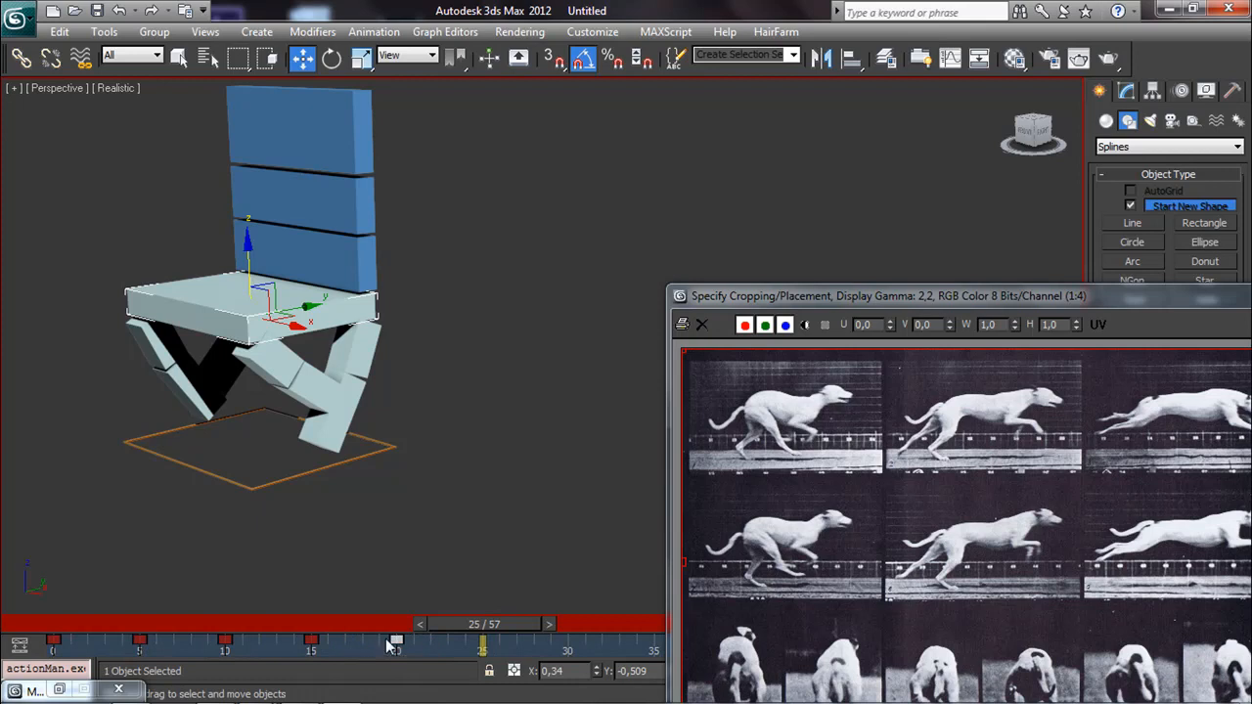
pyautogui.moveTo(391, 639); pyautogui.dragTo(482, 641)
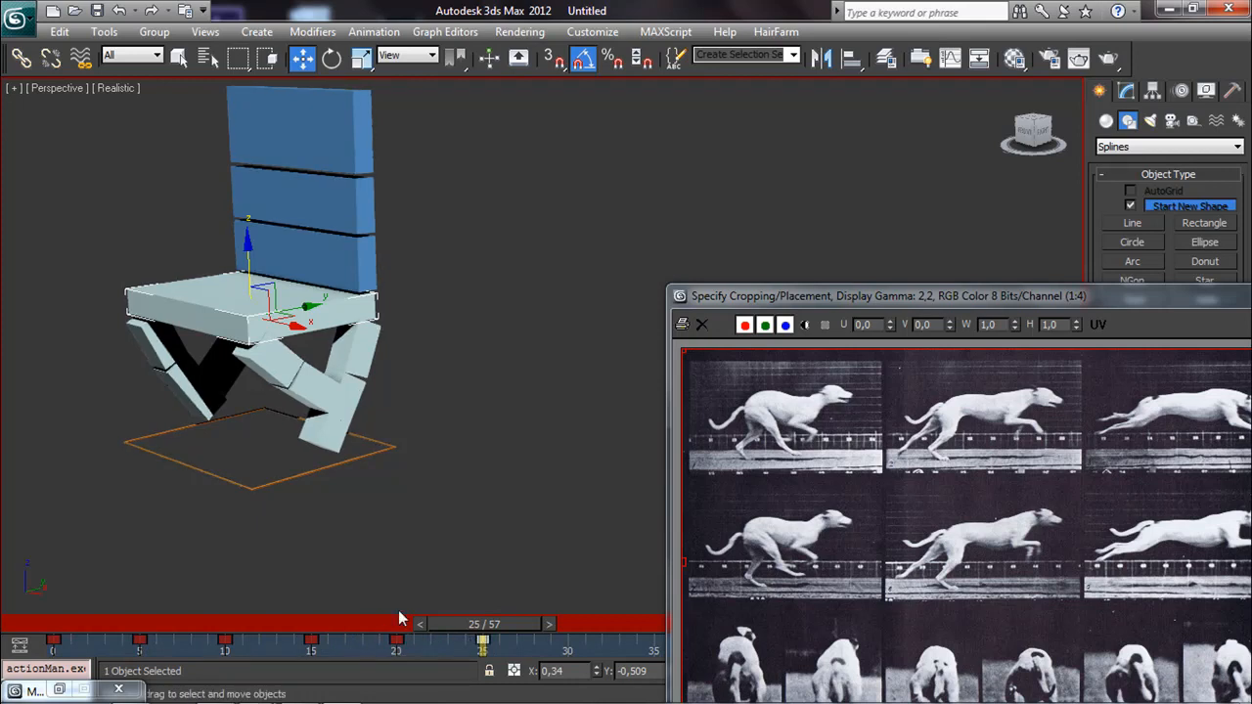
pyautogui.click(519, 641)
# Step: Set the out-of-range type of the seat's X, Y and Z position curves to Loop and close the Curve Editor
pyautogui.click(946, 54)
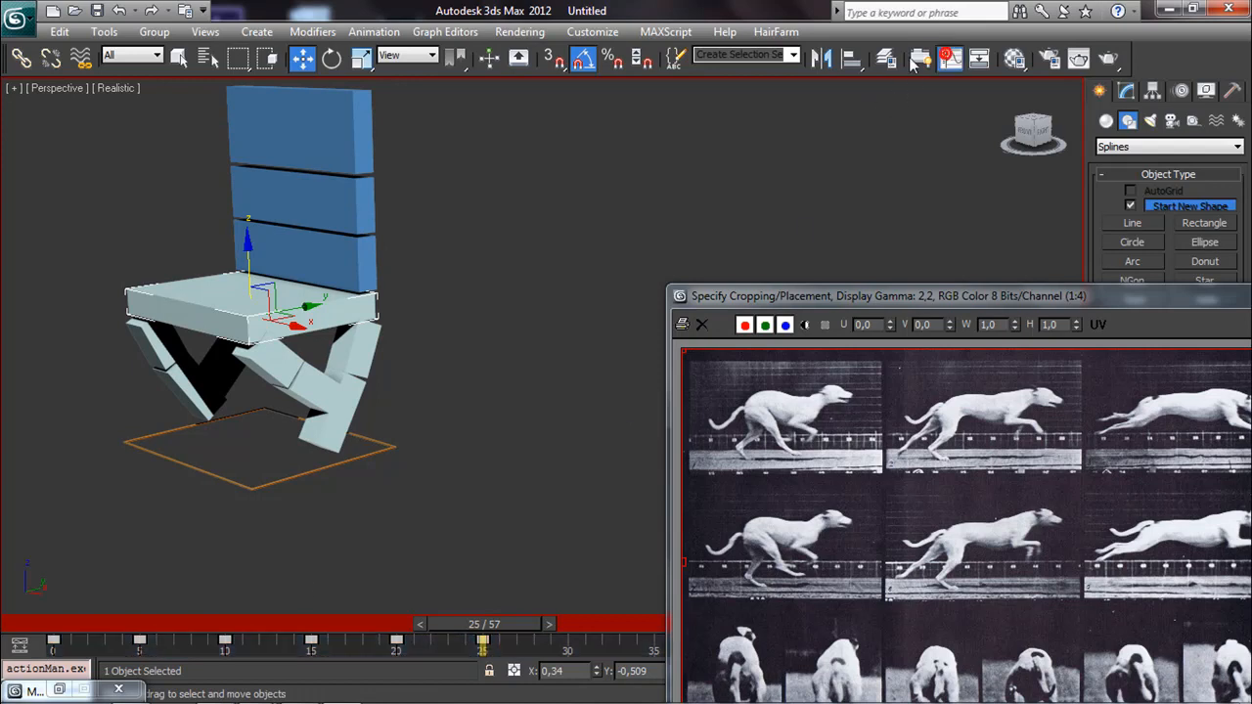
pyautogui.click(85, 137)
pyautogui.click(119, 410)
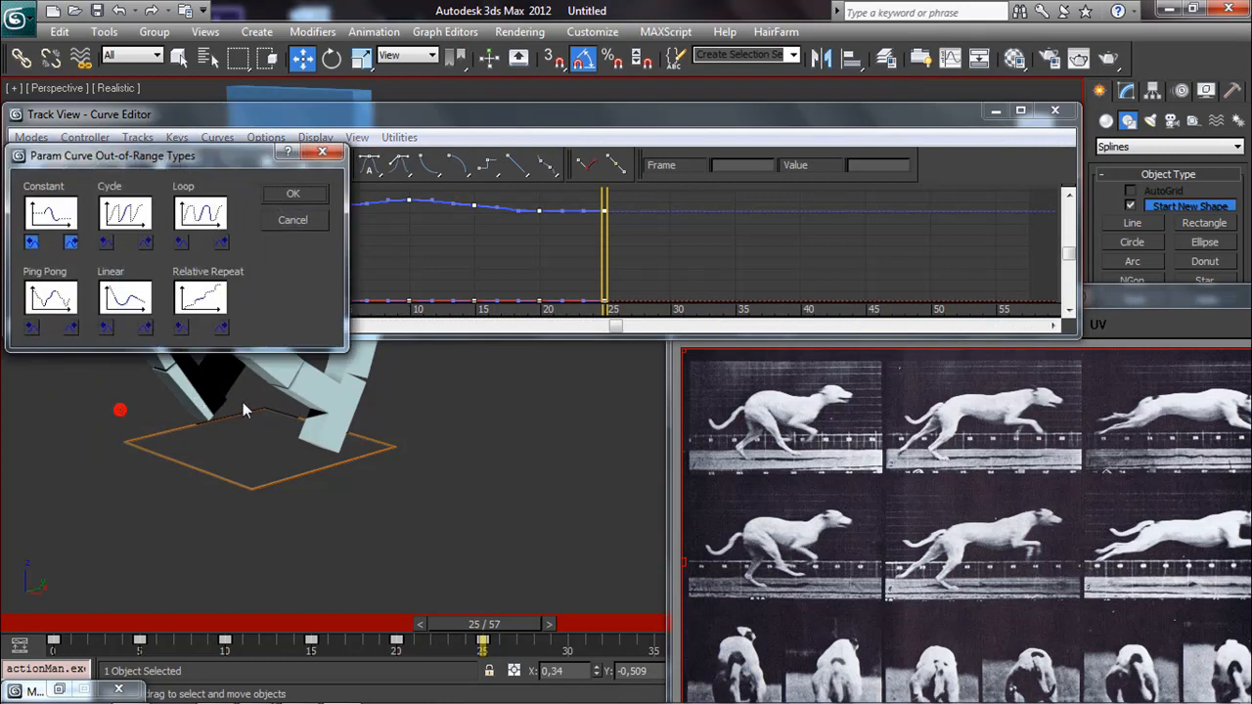
pyautogui.click(199, 212)
pyautogui.click(292, 193)
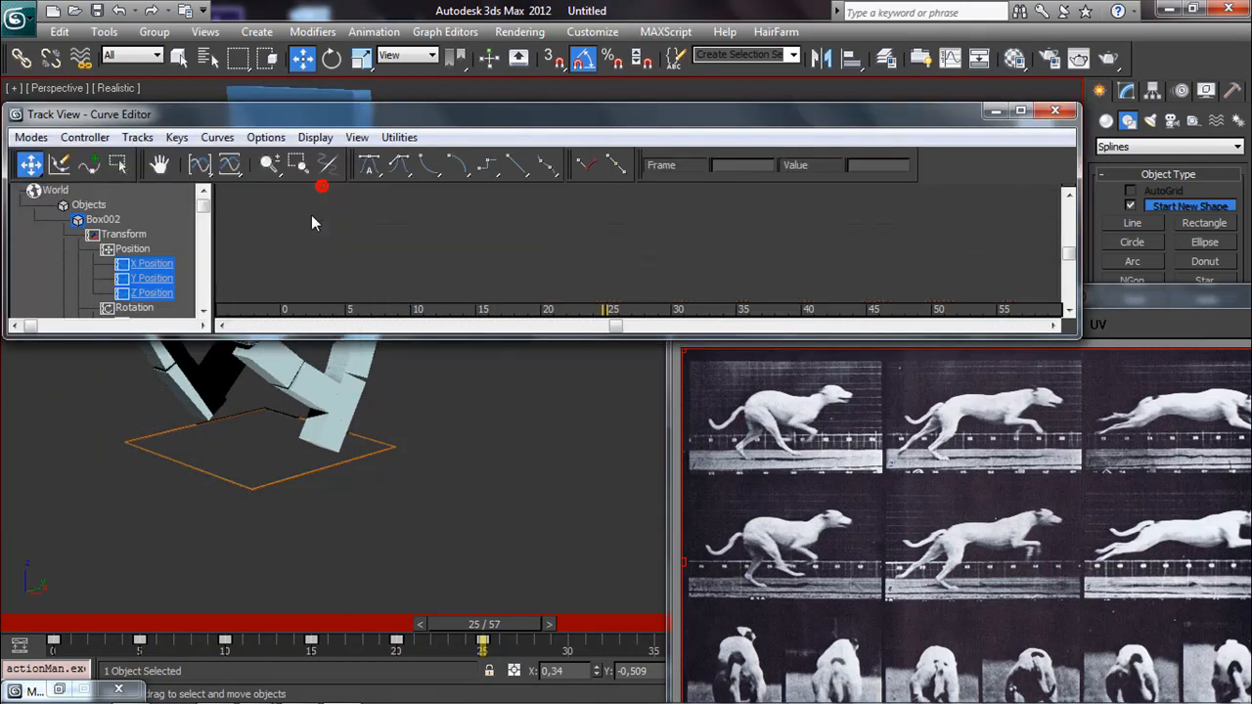
pyautogui.click(1063, 110)
# Step: Scrub through the seat's bounce and bring more of the dog reference frames into view for comparison
pyautogui.moveTo(365, 622); pyautogui.dragTo(468, 508)
pyautogui.press('w')
pyautogui.moveTo(1023, 290); pyautogui.dragTo(819, 258)
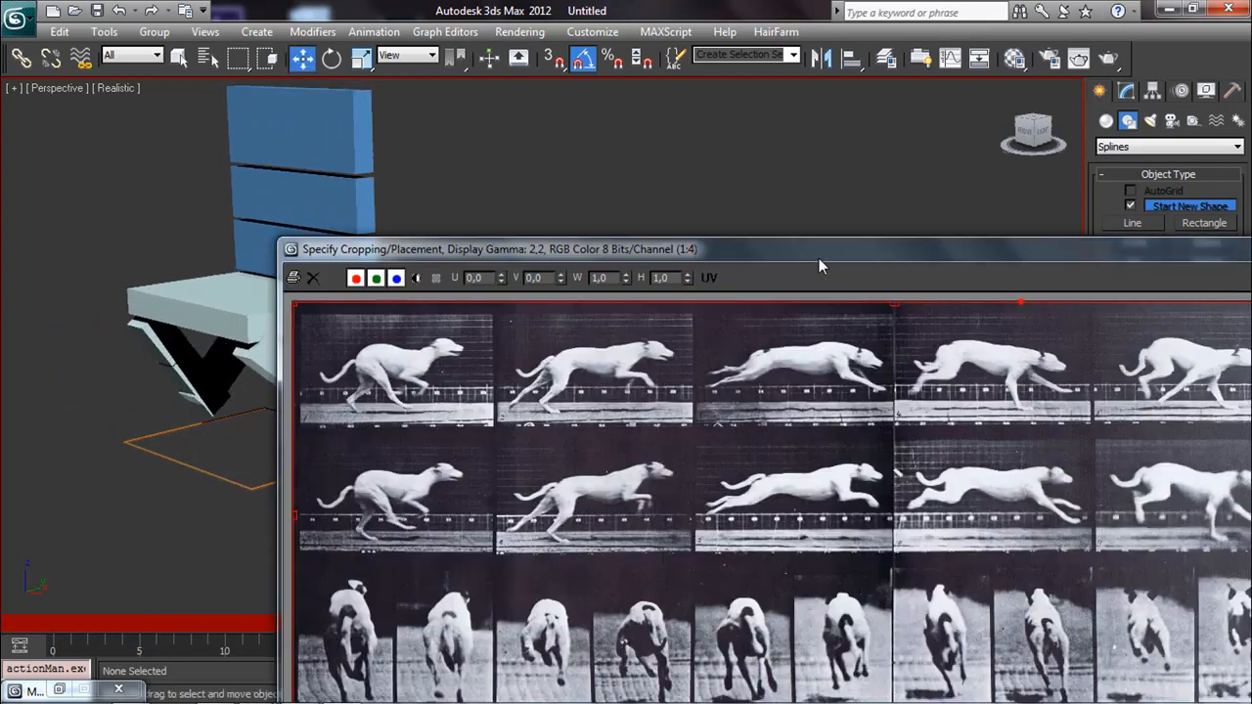
# Step: Put the dog reference image away, play the animation, and turn off Auto Key
pyautogui.moveTo(987, 246); pyautogui.dragTo(707, 227)
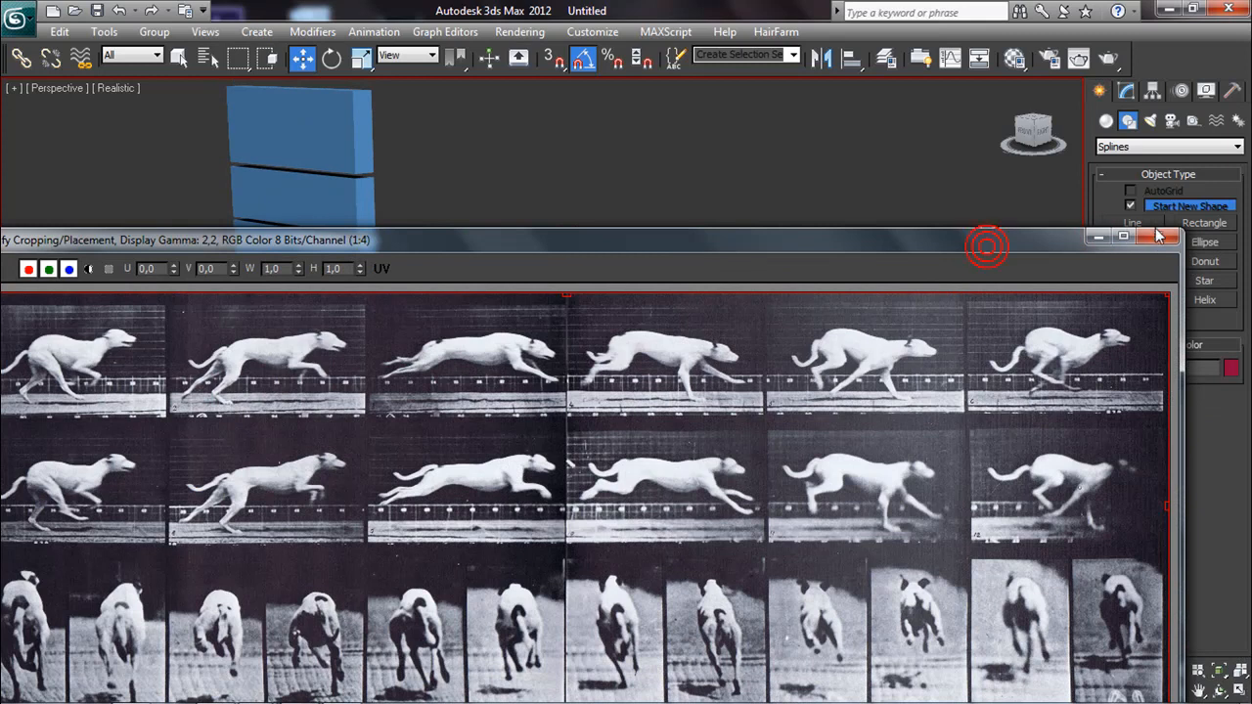
pyautogui.click(1107, 223)
pyautogui.click(1104, 671)
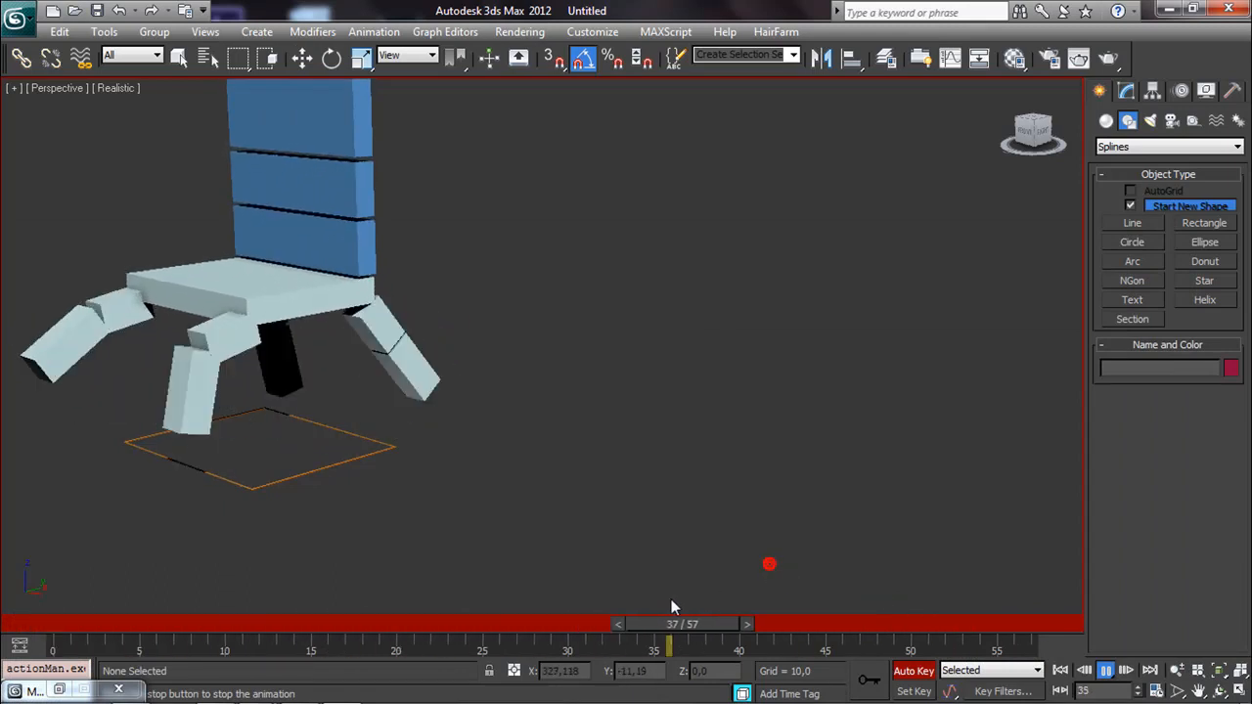
pyautogui.click(914, 671)
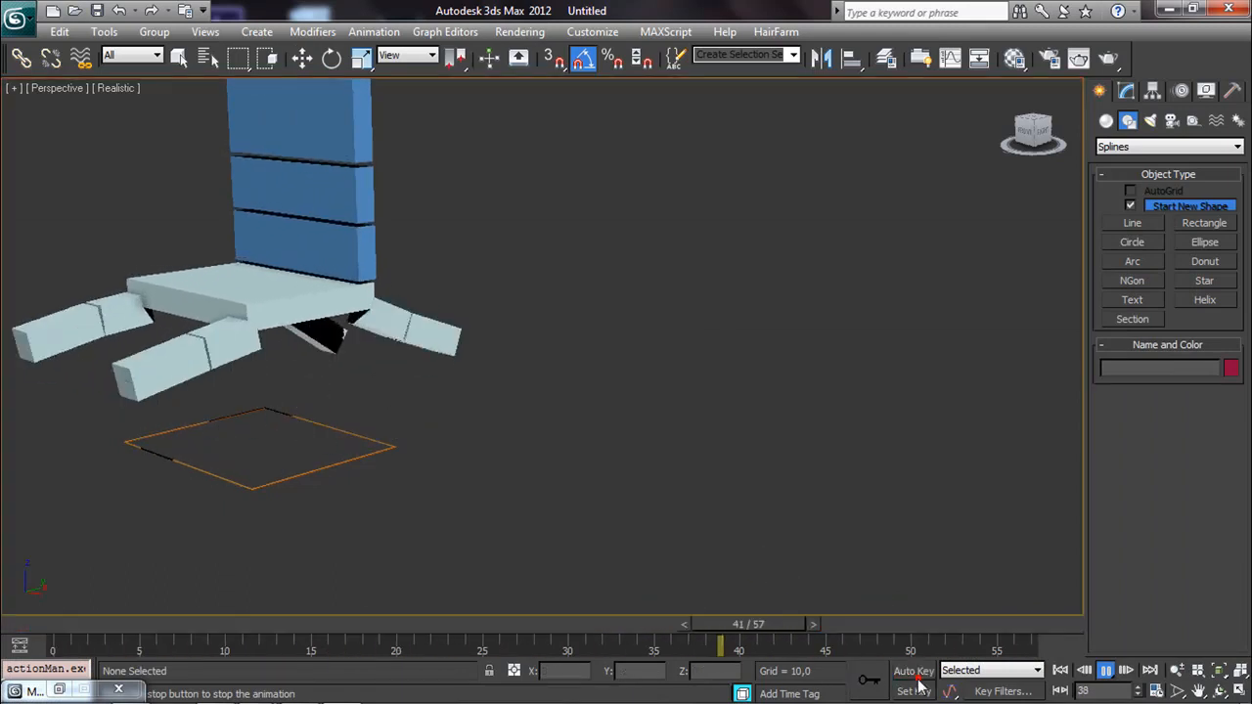
# Step: Set the animation end time to 400 frames in the time configuration
pyautogui.moveTo(912, 631); pyautogui.dragTo(1093, 643)
pyautogui.click(1155, 691)
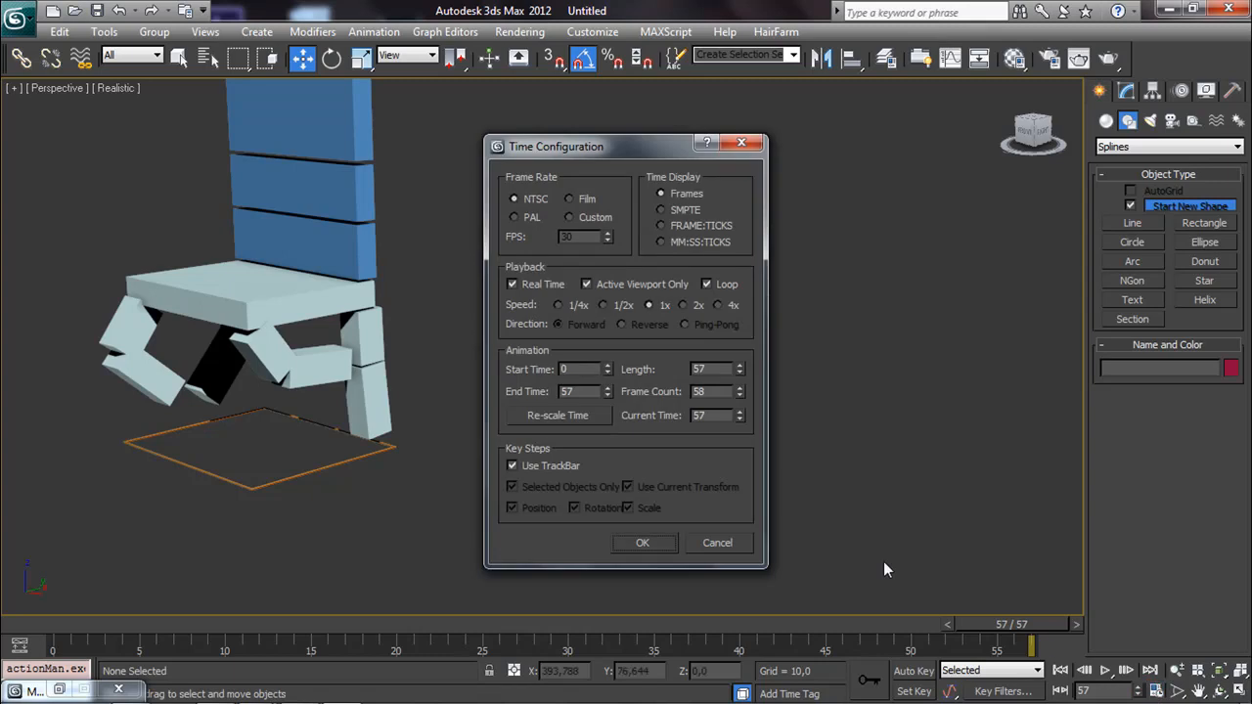
pyautogui.moveTo(574, 391); pyautogui.dragTo(507, 399)
pyautogui.write('400')
pyautogui.press('Return')
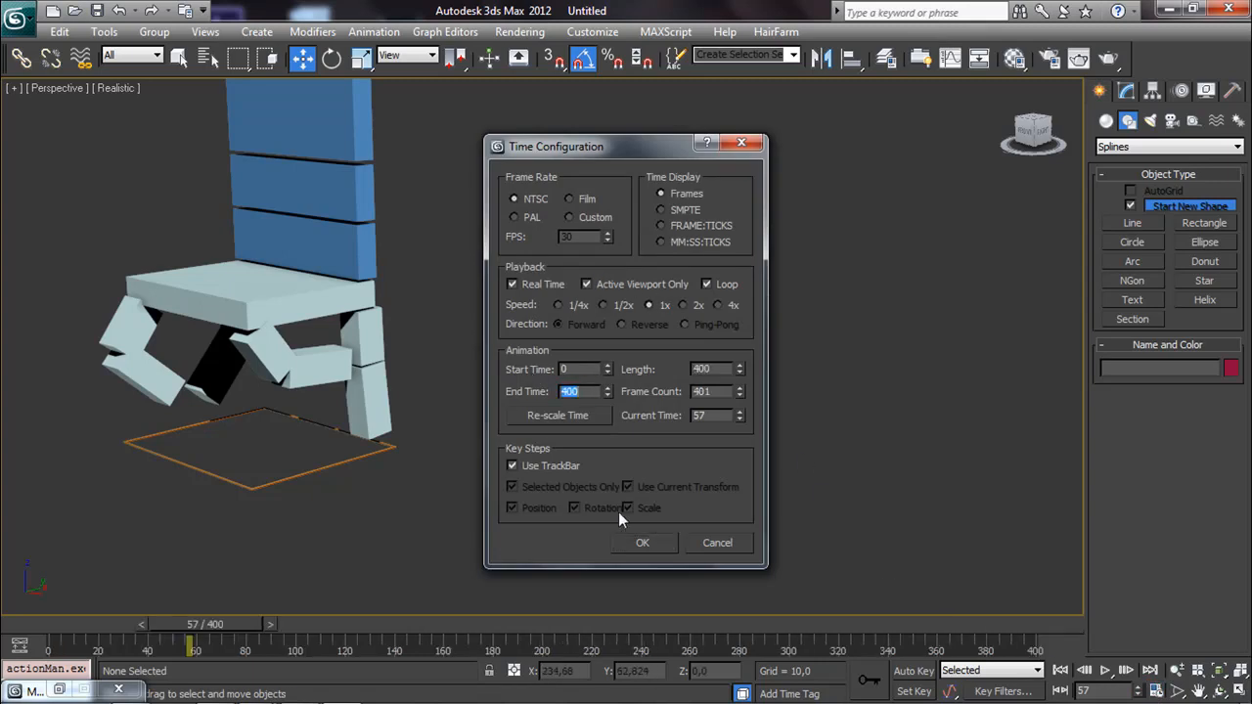
pyautogui.click(639, 540)
# Step: Play and scrub the extended run cycle while viewing the chair from its side
pyautogui.keyDown('alt'); pyautogui.moveTo(452, 411); pyautogui.dragTo(539, 418, button='middle'); pyautogui.keyUp('alt')
pyautogui.scroll(-5, 647, 408)
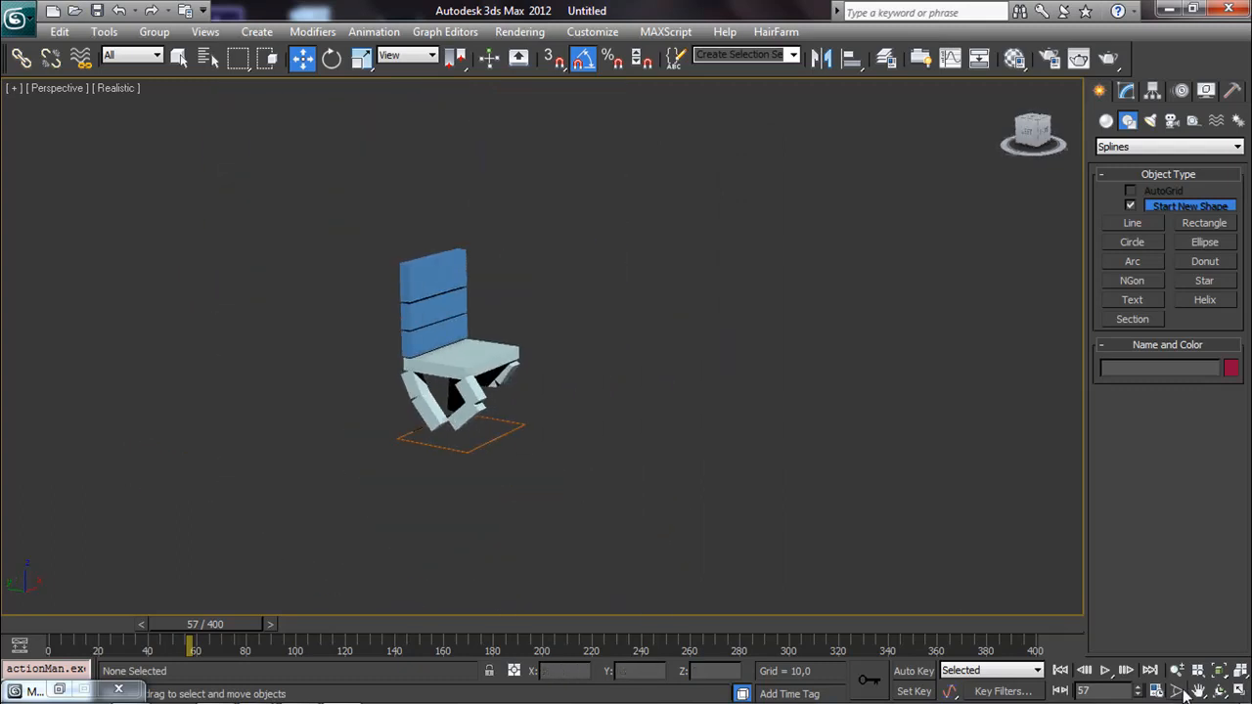
pyautogui.click(1104, 671)
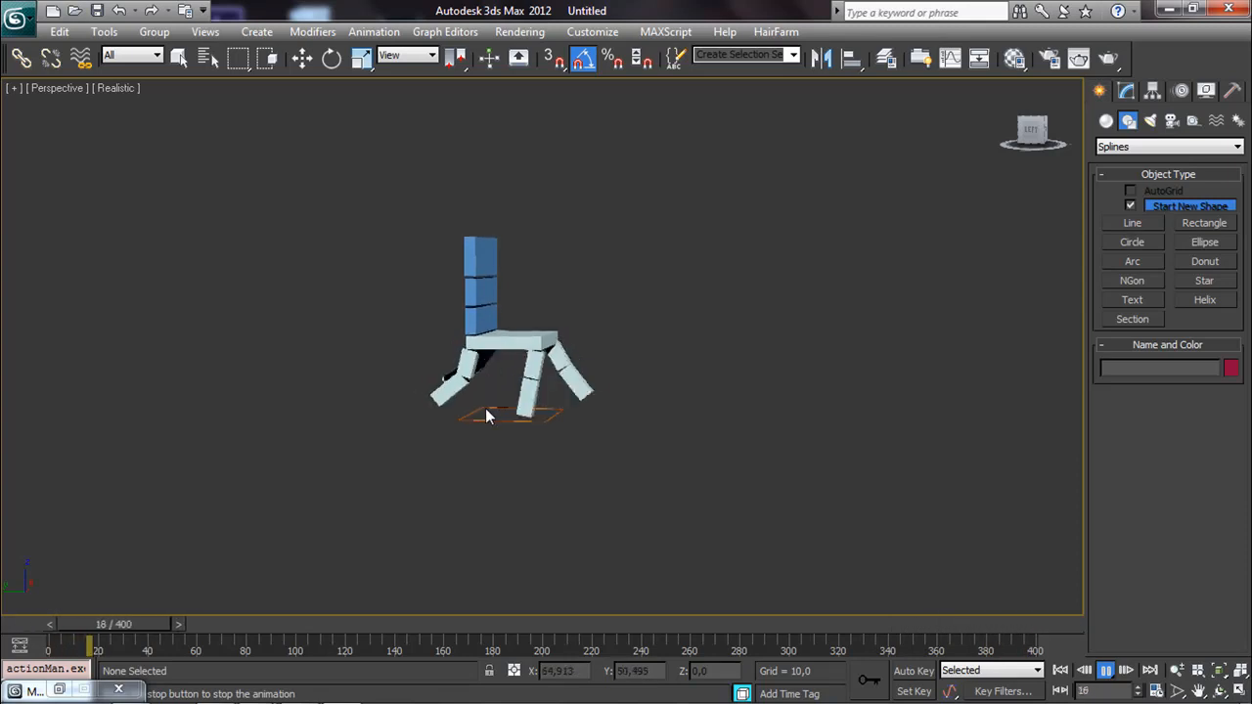
pyautogui.moveTo(954, 628); pyautogui.dragTo(401, 624)
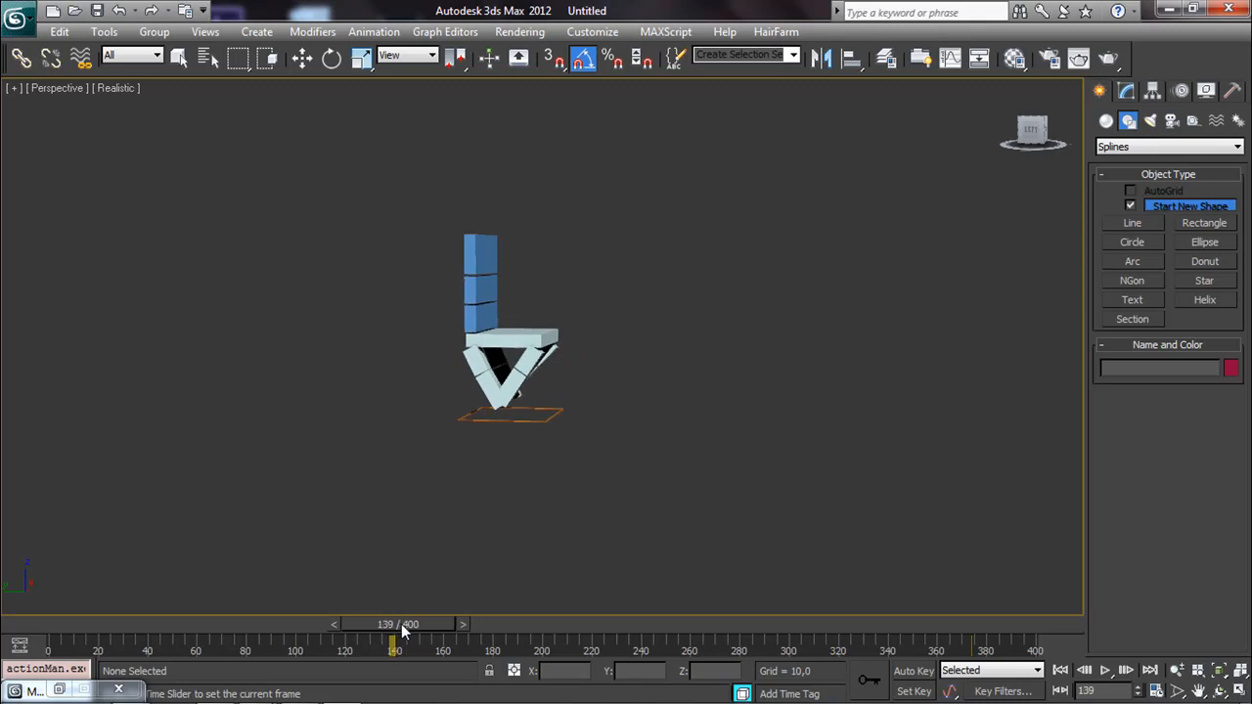
pyautogui.press('w')
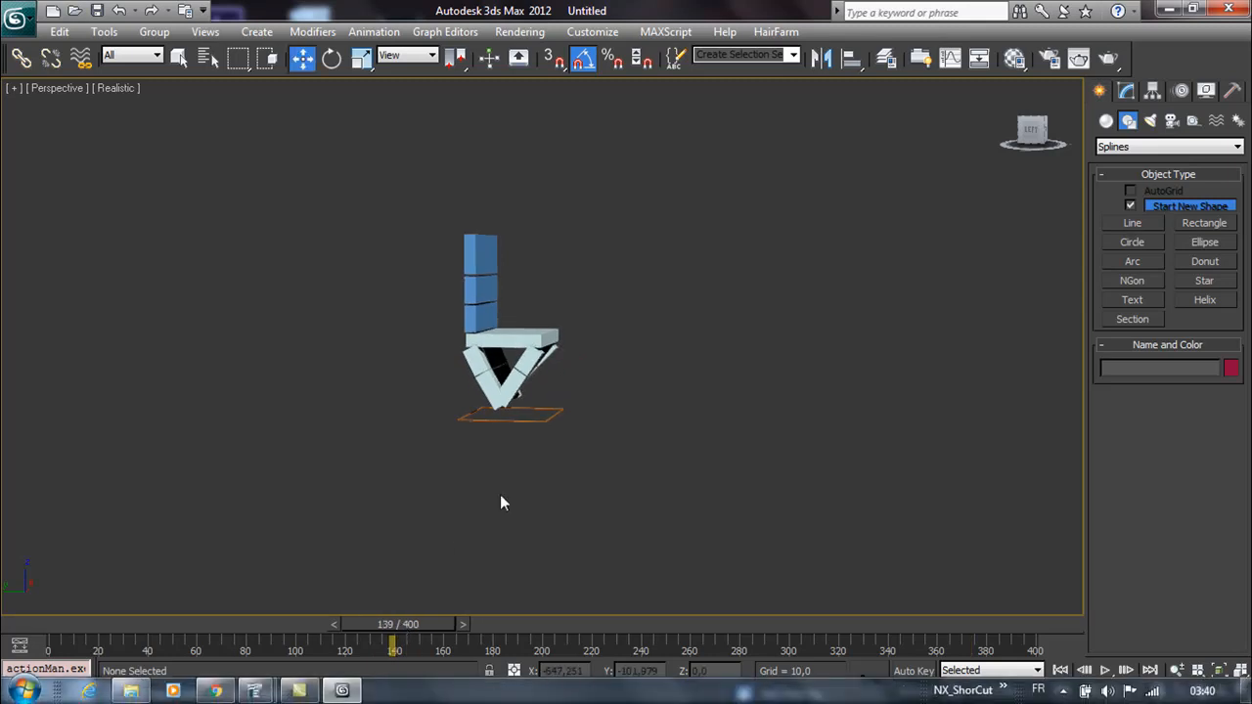
pyautogui.scroll(5, 522, 452)
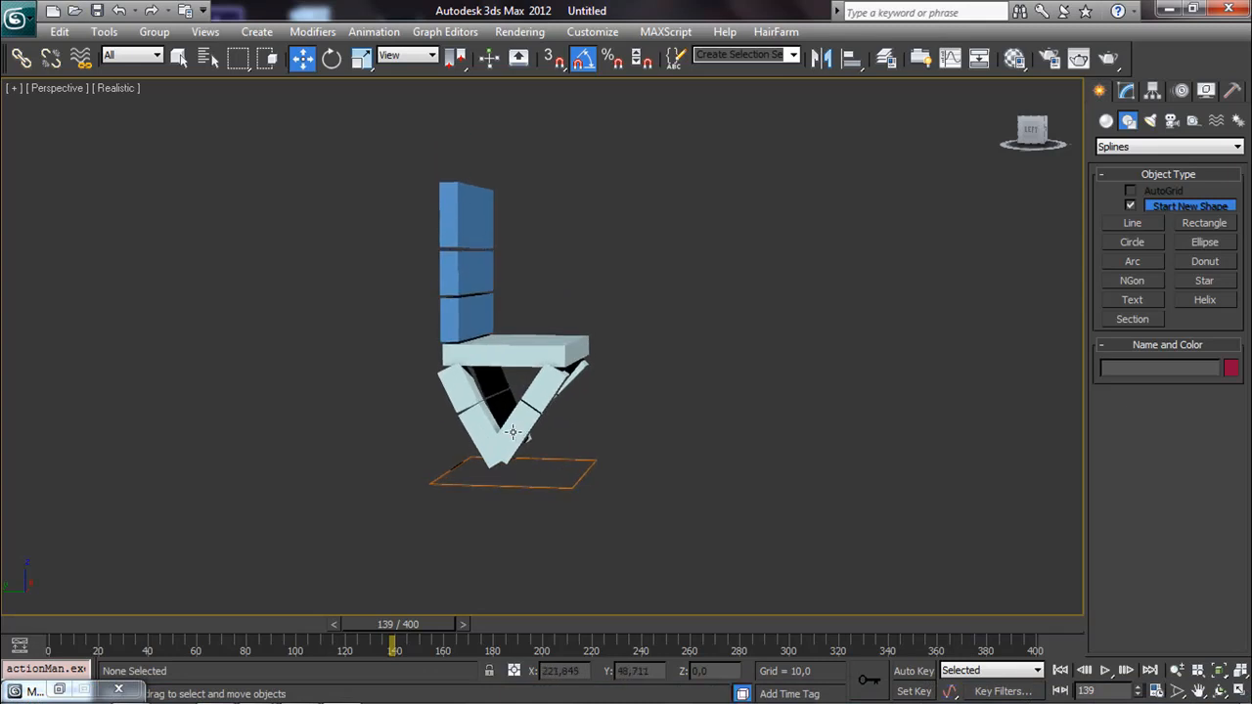
pyautogui.keyDown('alt'); pyautogui.moveTo(515, 432); pyautogui.dragTo(460, 440, button='middle'); pyautogui.keyUp('alt')
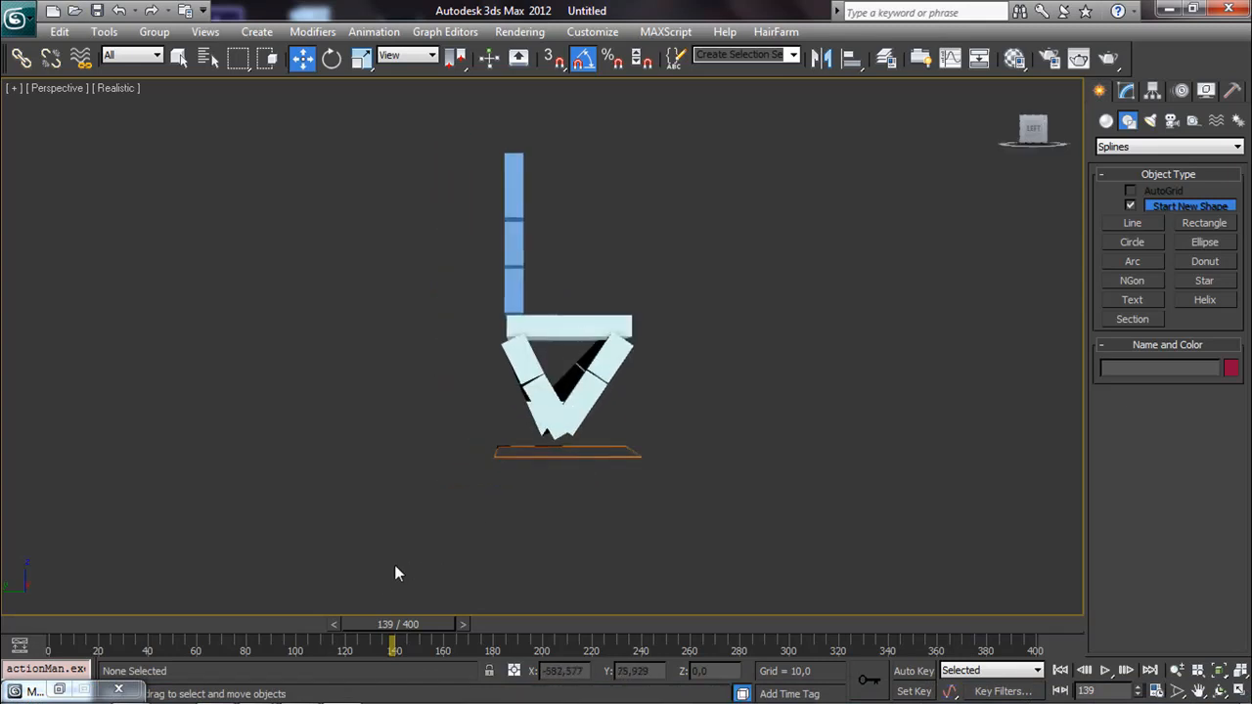
# Step: View the galloping dog reference image again, then put it away and close the Material Editor
pyautogui.click(55, 691)
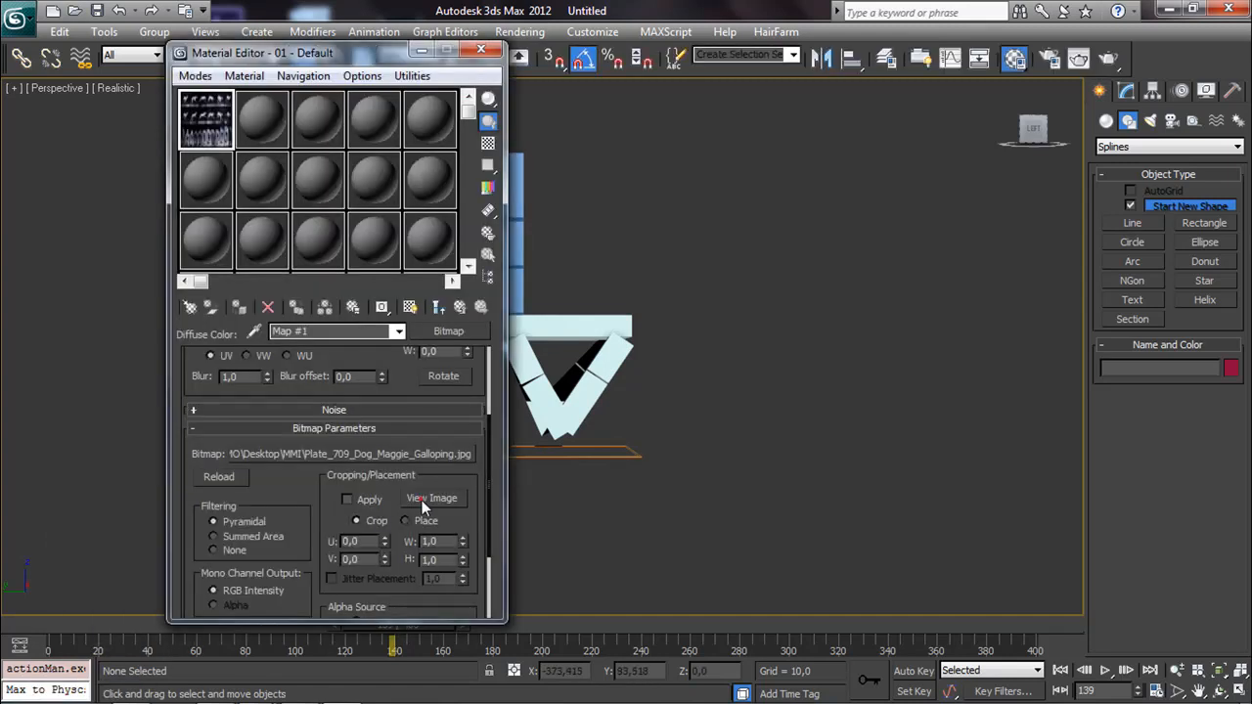
pyautogui.click(423, 500)
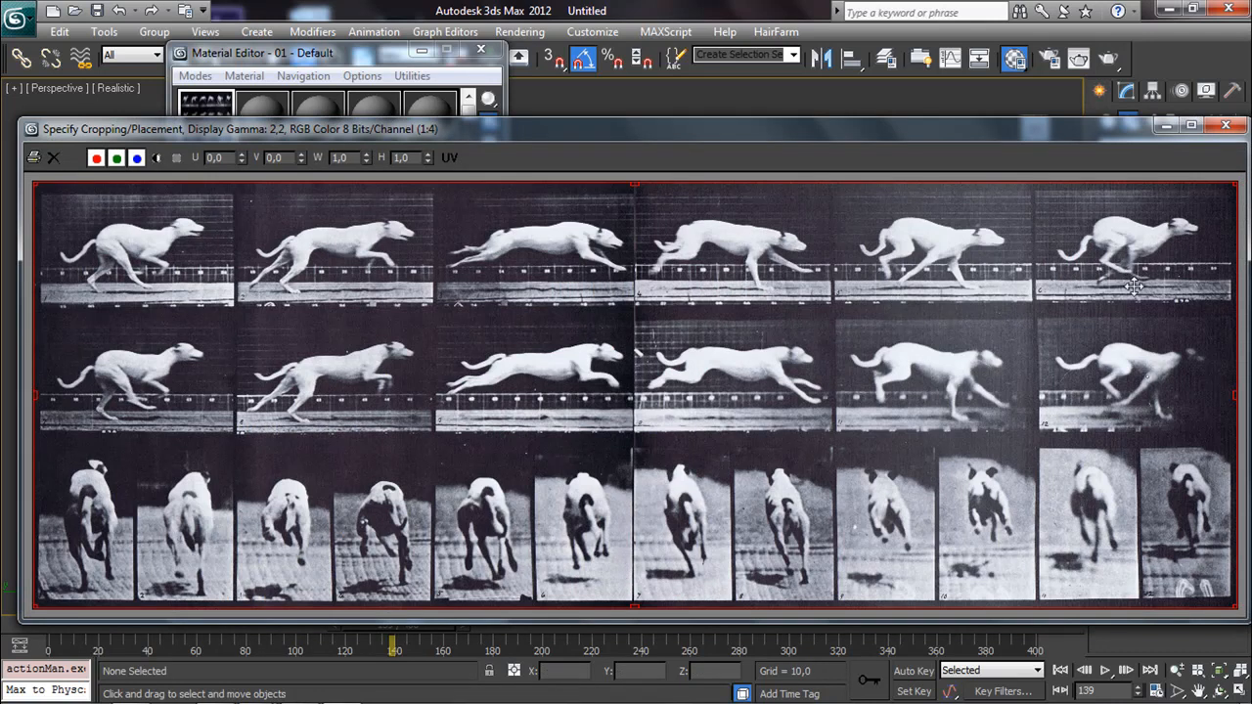
pyautogui.click(1166, 126)
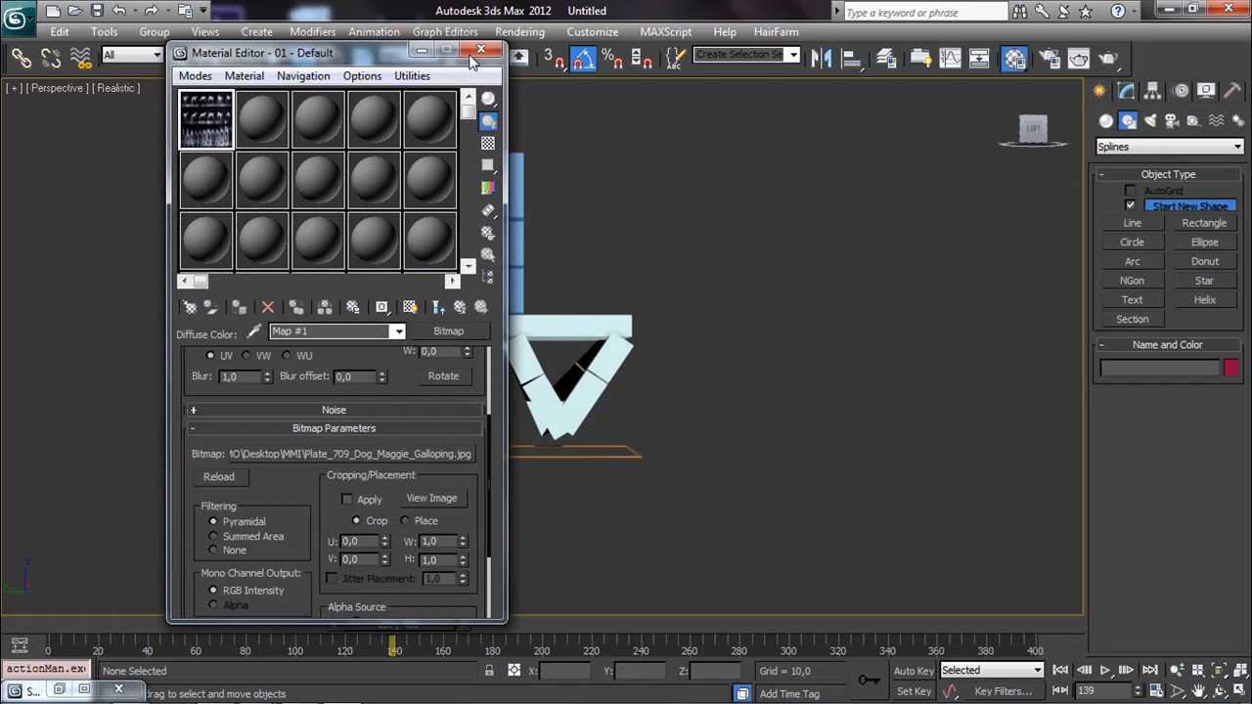
pyautogui.click(481, 49)
# Step: Select the seat, turn on Trajectories display for it, and scrub through its motion
pyautogui.moveTo(397, 624); pyautogui.dragTo(83, 626)
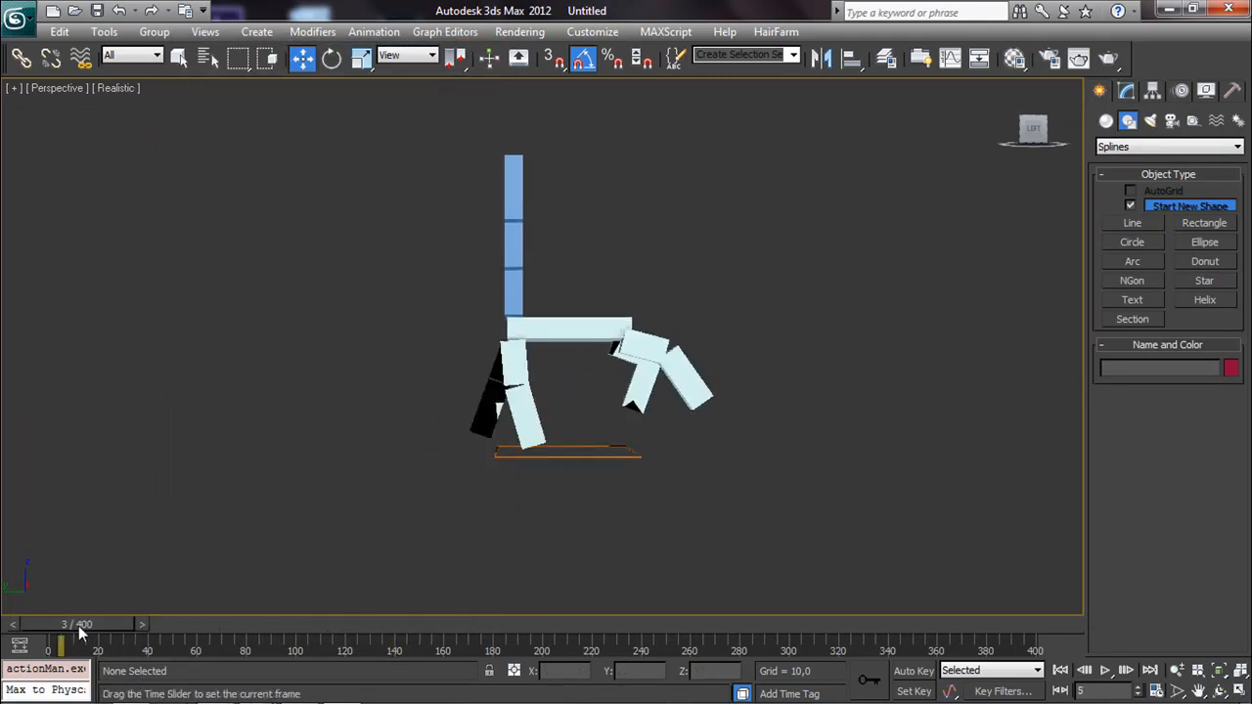
pyautogui.click(585, 325)
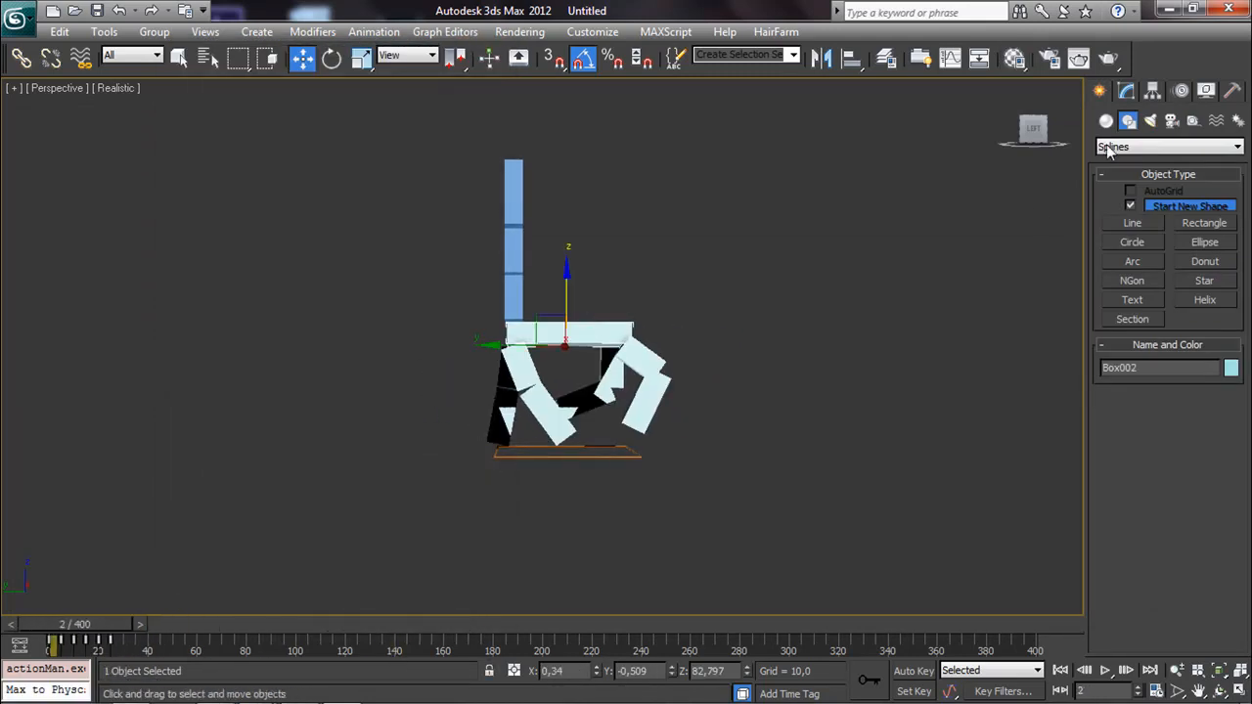
pyautogui.click(1206, 90)
pyautogui.click(1182, 90)
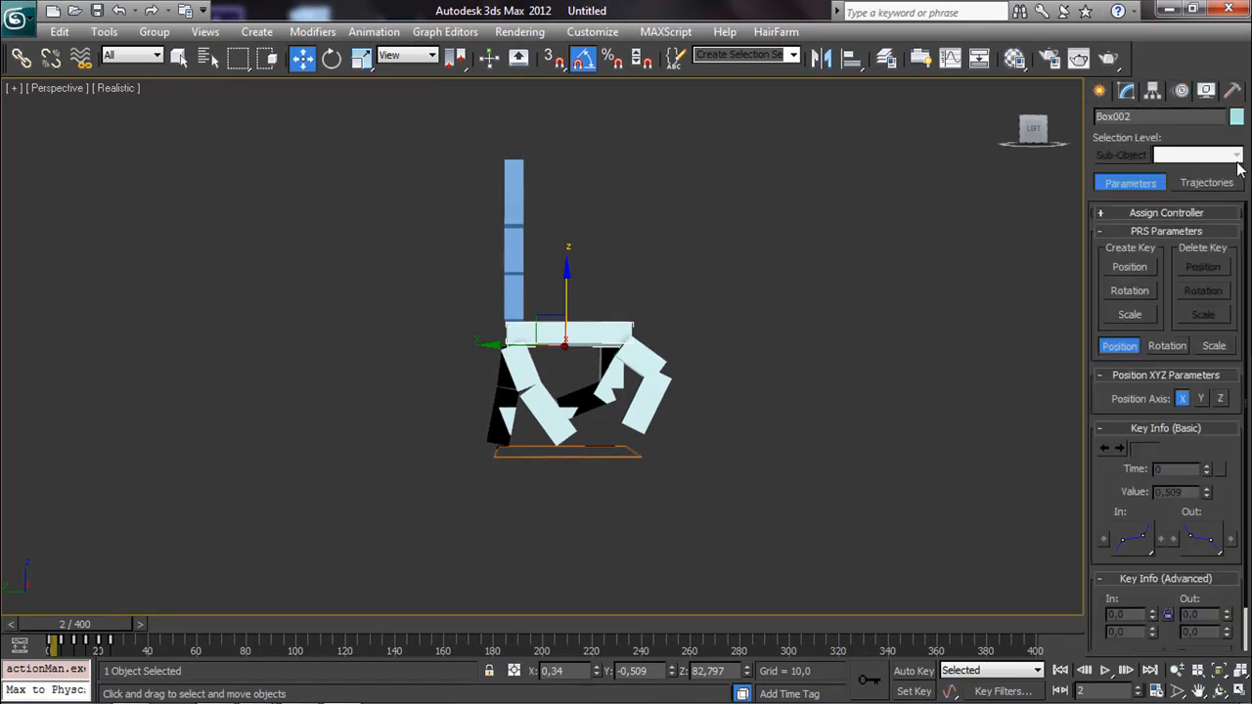
pyautogui.click(1209, 183)
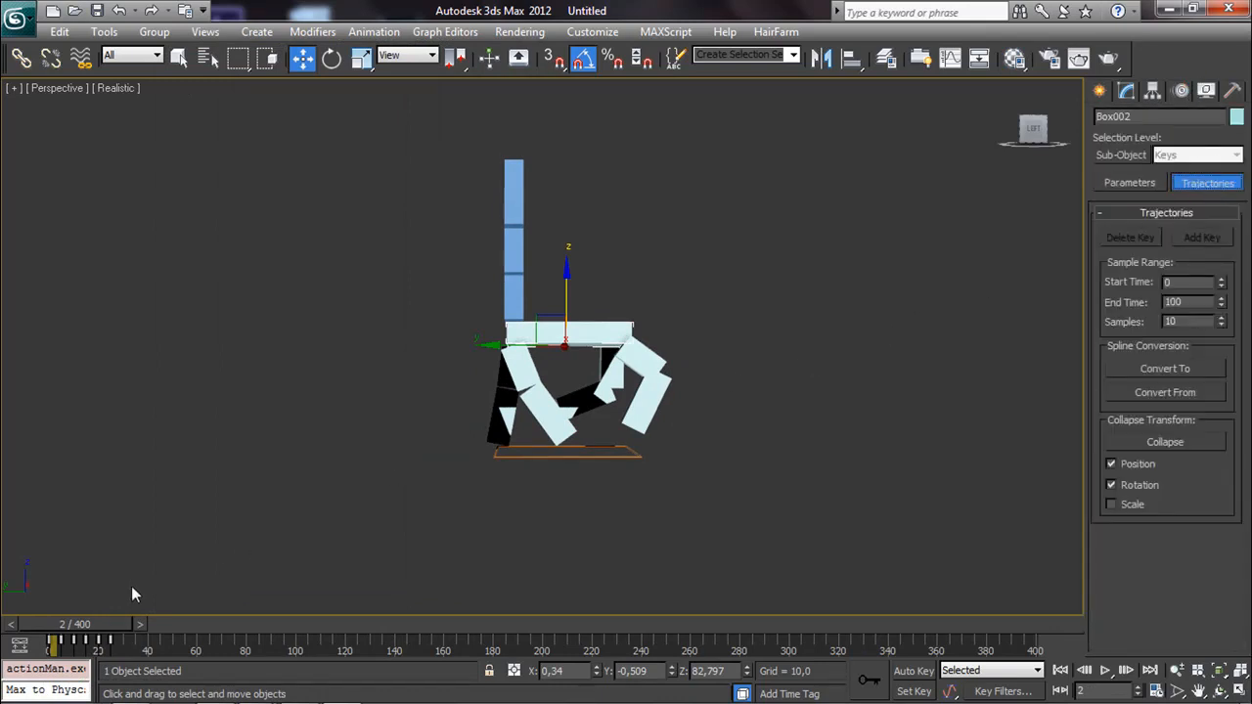
pyautogui.moveTo(98, 624); pyautogui.dragTo(270, 570)
pyautogui.press('w')
pyautogui.click(1230, 182)
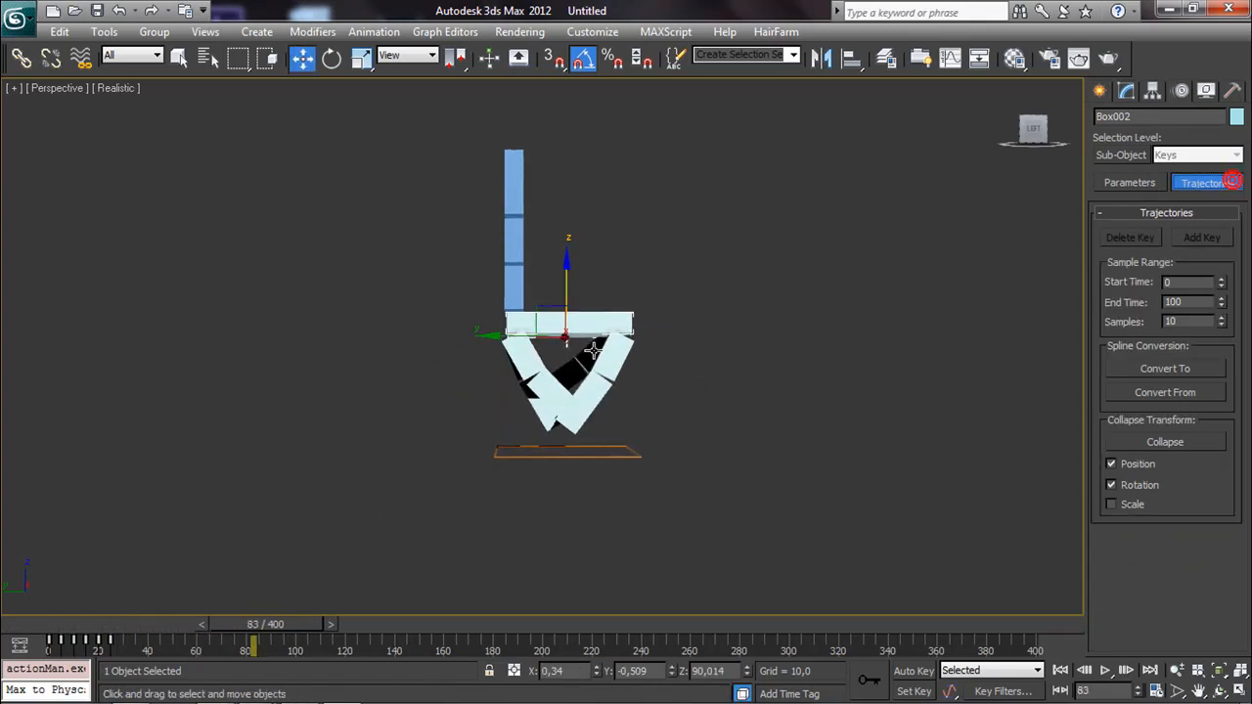
# Step: Deselect the seat and scrub forward to frame 171 to check the run cycle
pyautogui.moveTo(218, 633); pyautogui.dragTo(78, 631)
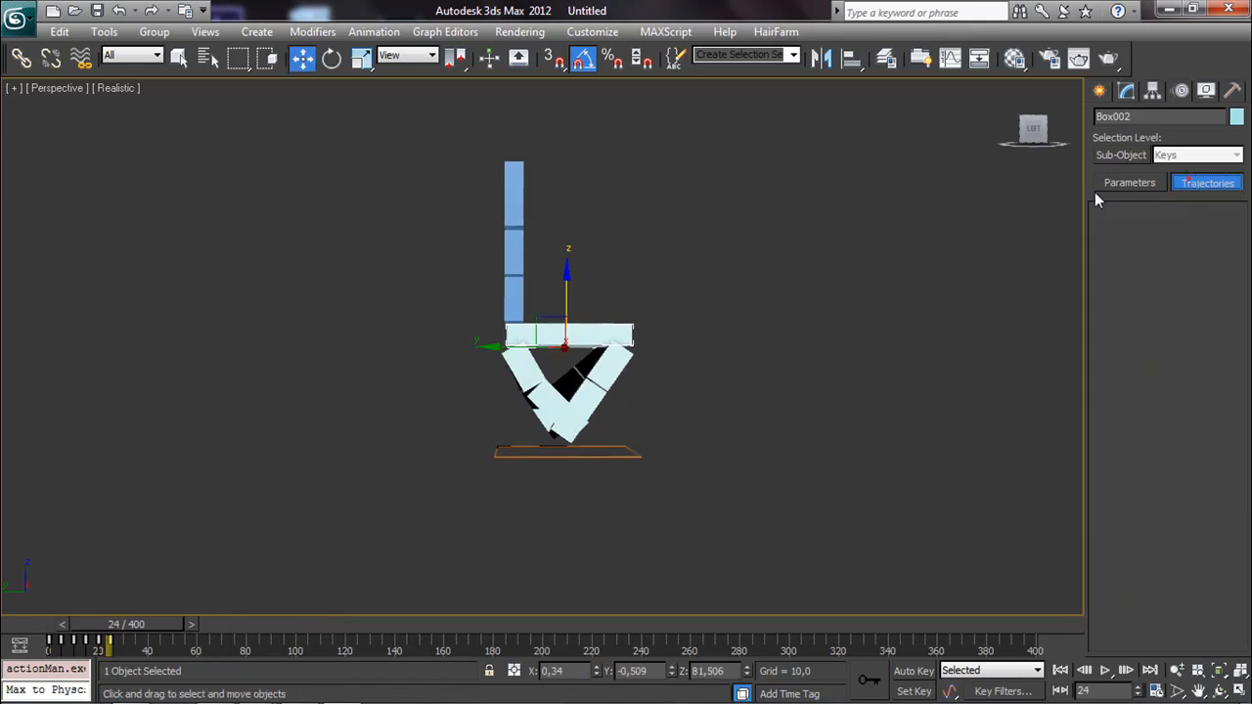
pyautogui.click(992, 202)
pyautogui.moveTo(139, 624); pyautogui.dragTo(472, 577)
pyautogui.press('w')
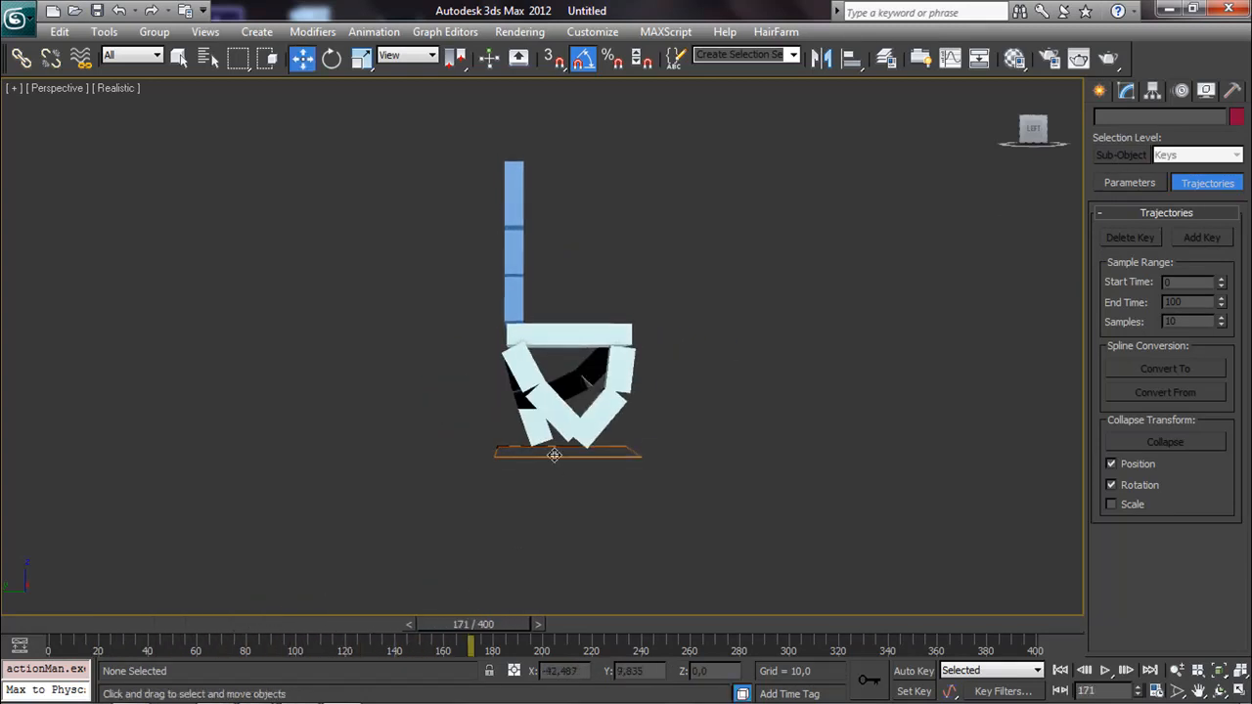
# Step: With Auto Key on, move the base rectangle forward along Y to about -163 at frame 29
pyautogui.click(554, 453)
pyautogui.moveTo(473, 625); pyautogui.dragTo(46, 643)
pyautogui.press('w')
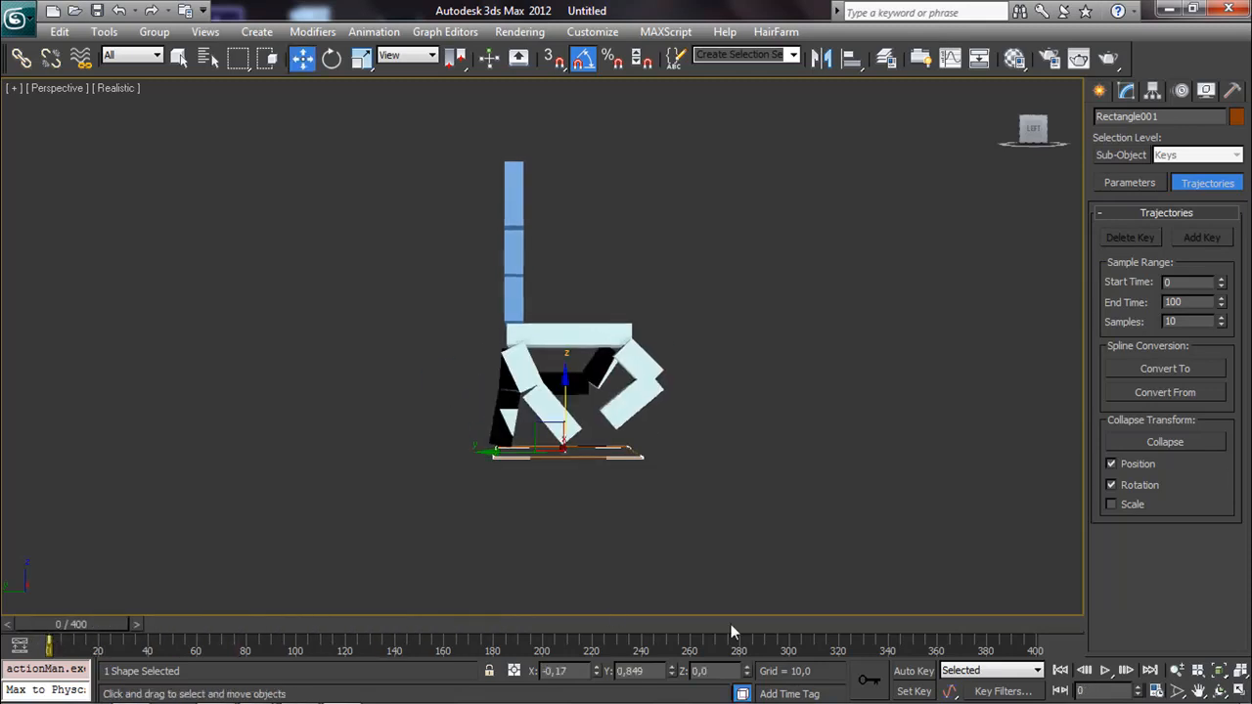
pyautogui.click(912, 671)
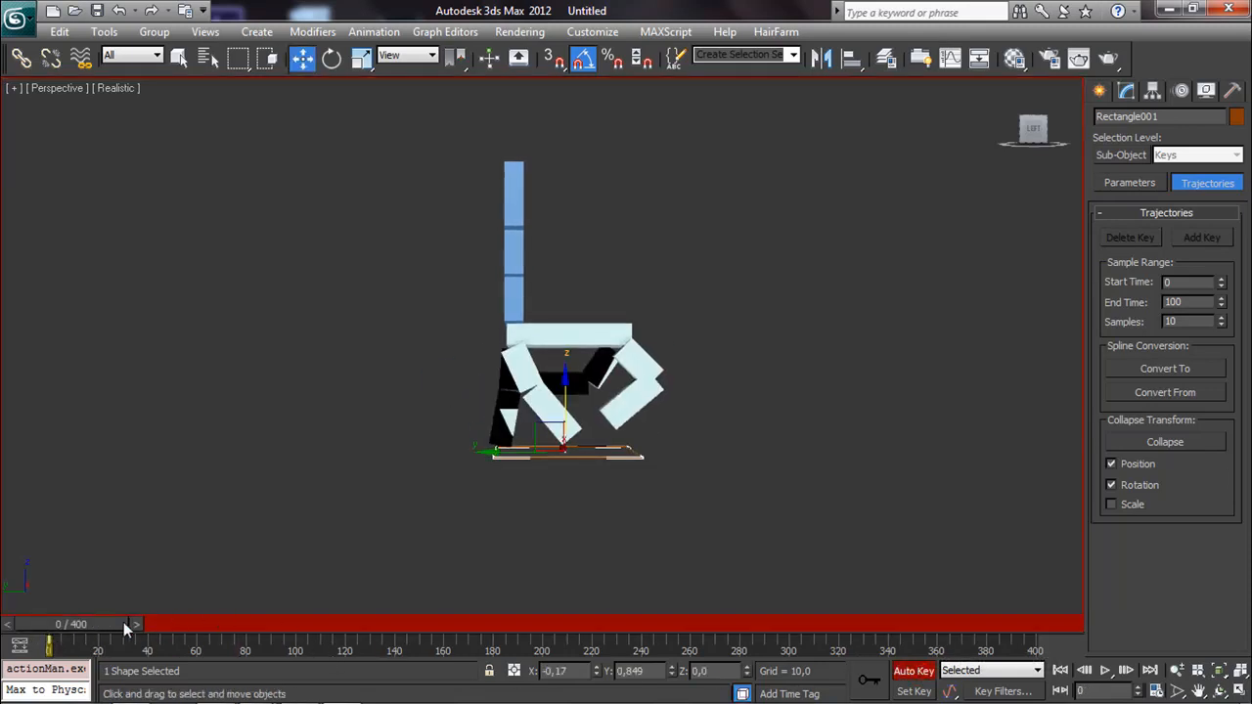
pyautogui.moveTo(127, 624); pyautogui.dragTo(327, 630)
pyautogui.press('w')
pyautogui.press('pagedown')
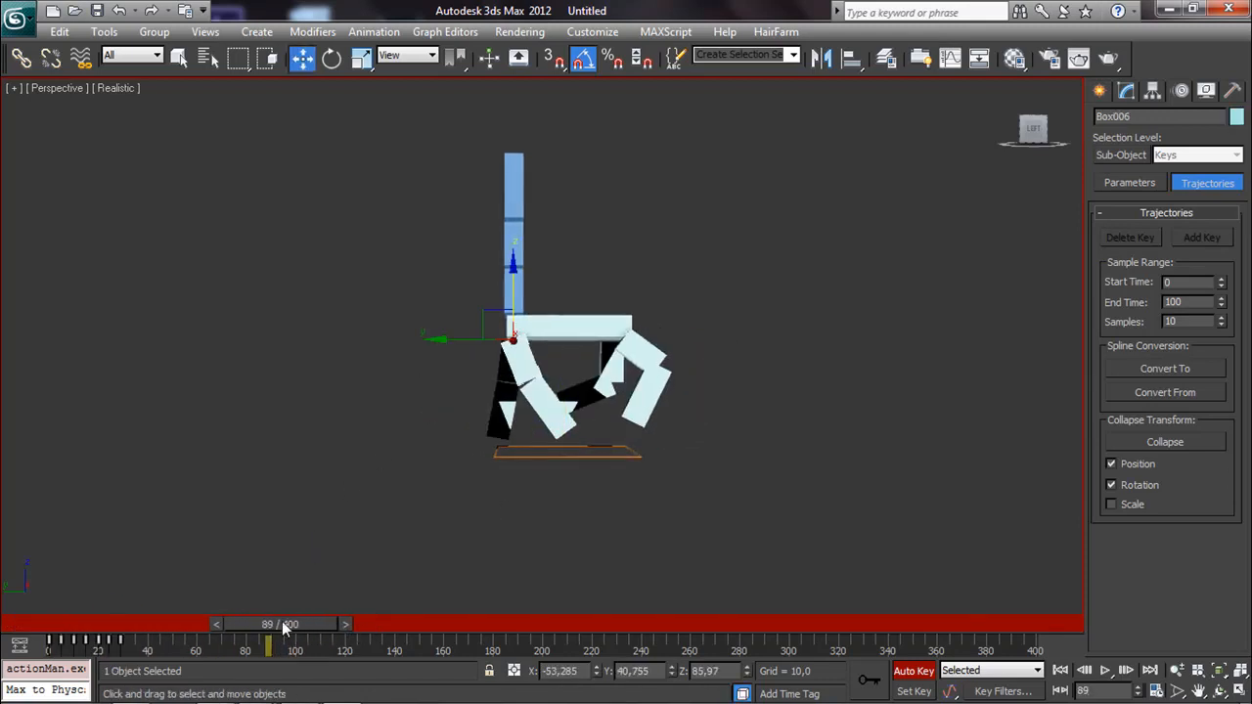
pyautogui.moveTo(282, 623); pyautogui.dragTo(144, 623)
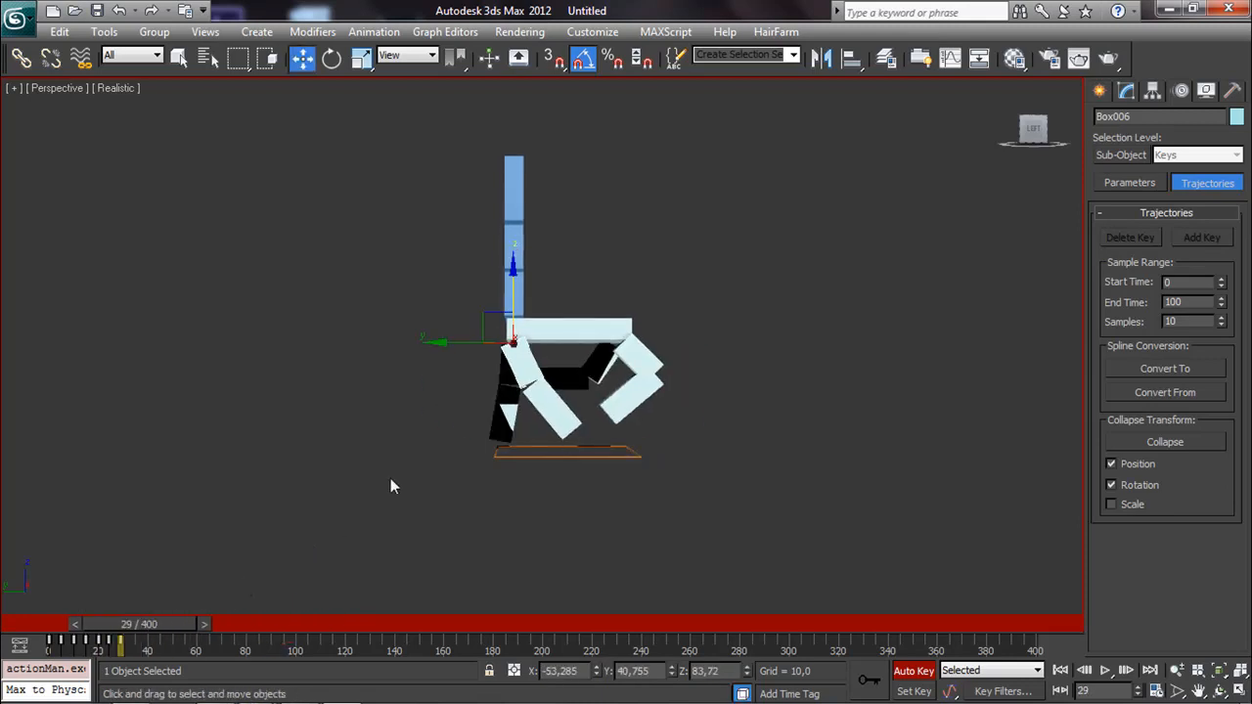
pyautogui.click(497, 457)
pyautogui.moveTo(497, 456); pyautogui.dragTo(680, 453)
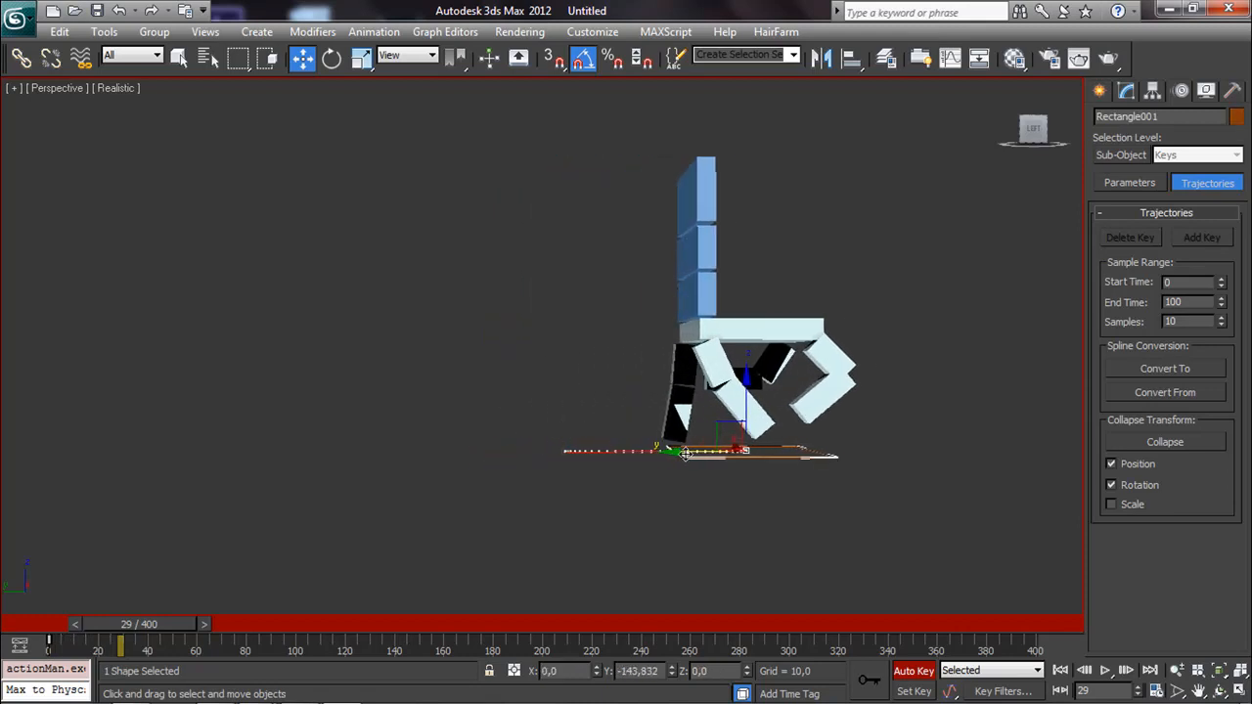
# Step: Scrub to frame 40 to check the base rectangle's forward travel, and turn off Auto Key
pyautogui.moveTo(158, 624); pyautogui.dragTo(223, 604)
pyautogui.press('w')
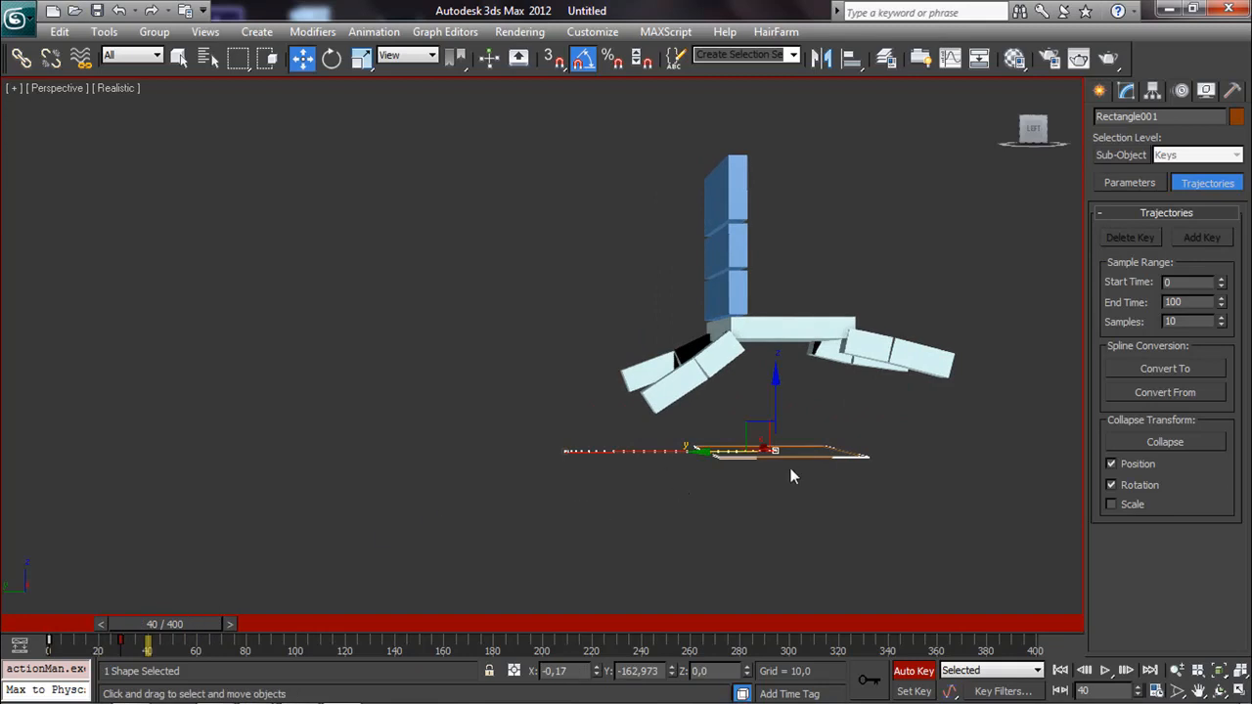
pyautogui.click(917, 672)
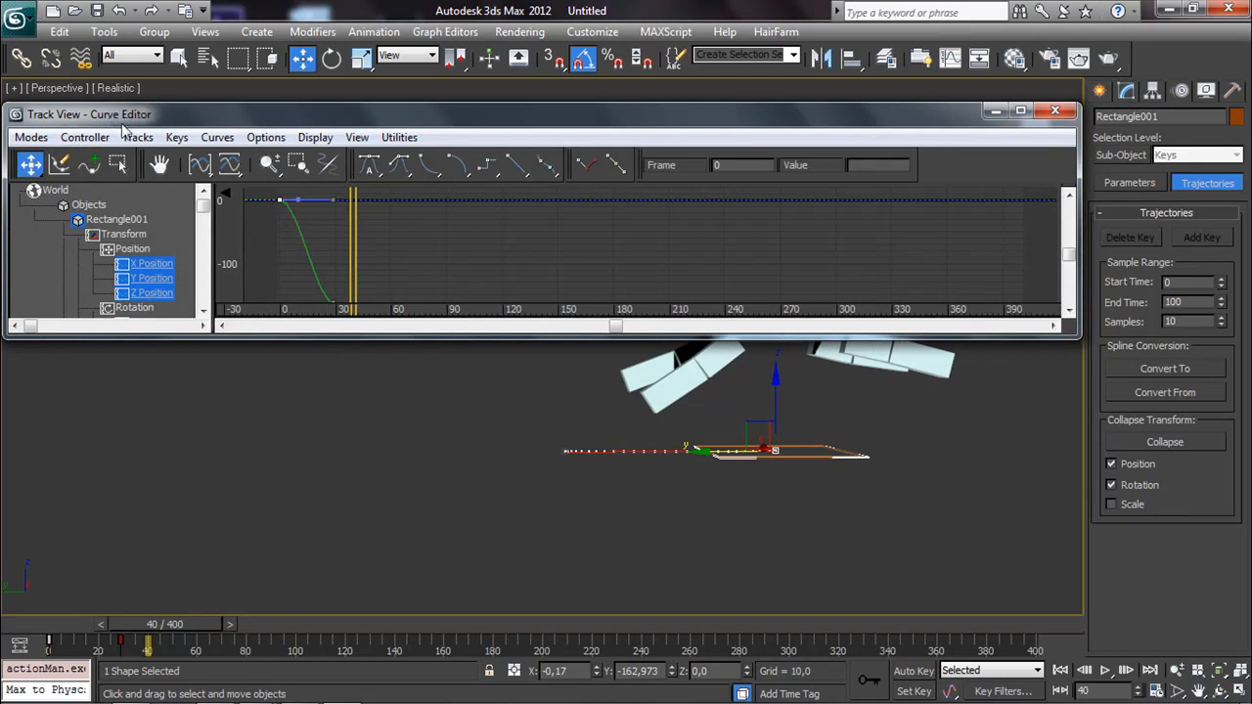
# Step: Try the Cycle out-of-range type on the base rectangle's position curves and scrub to frame 106
pyautogui.click(88, 138)
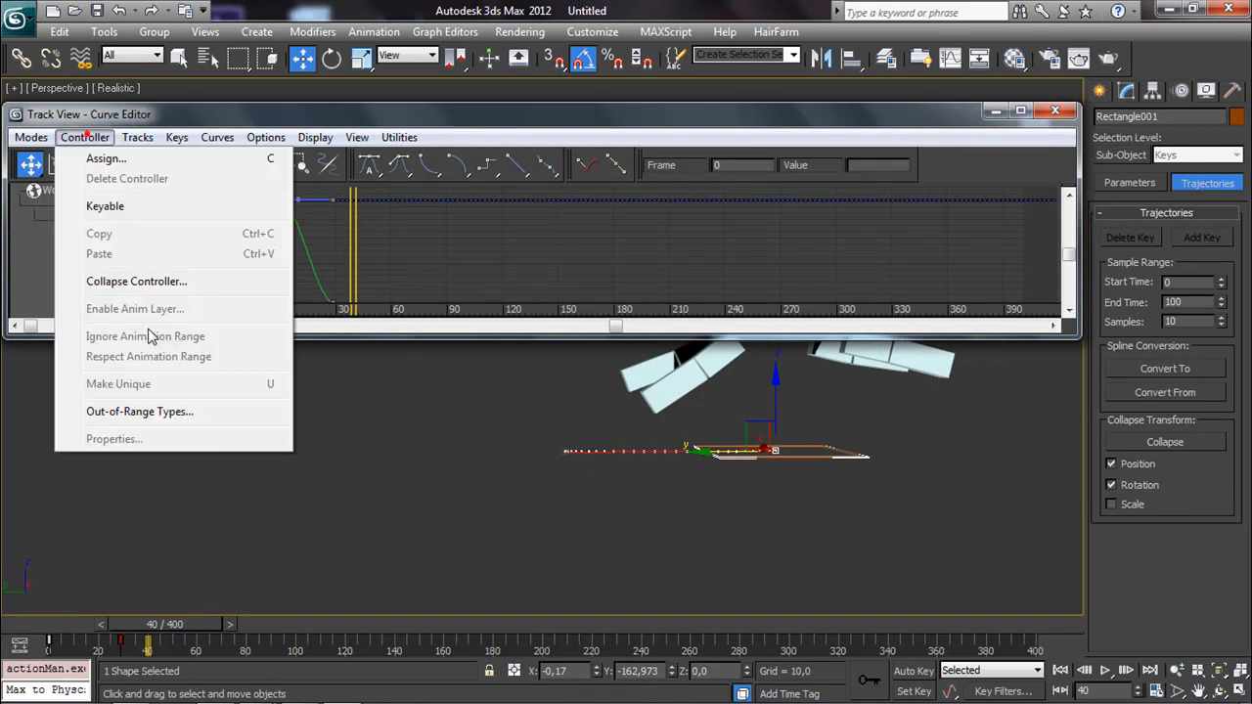
pyautogui.click(147, 412)
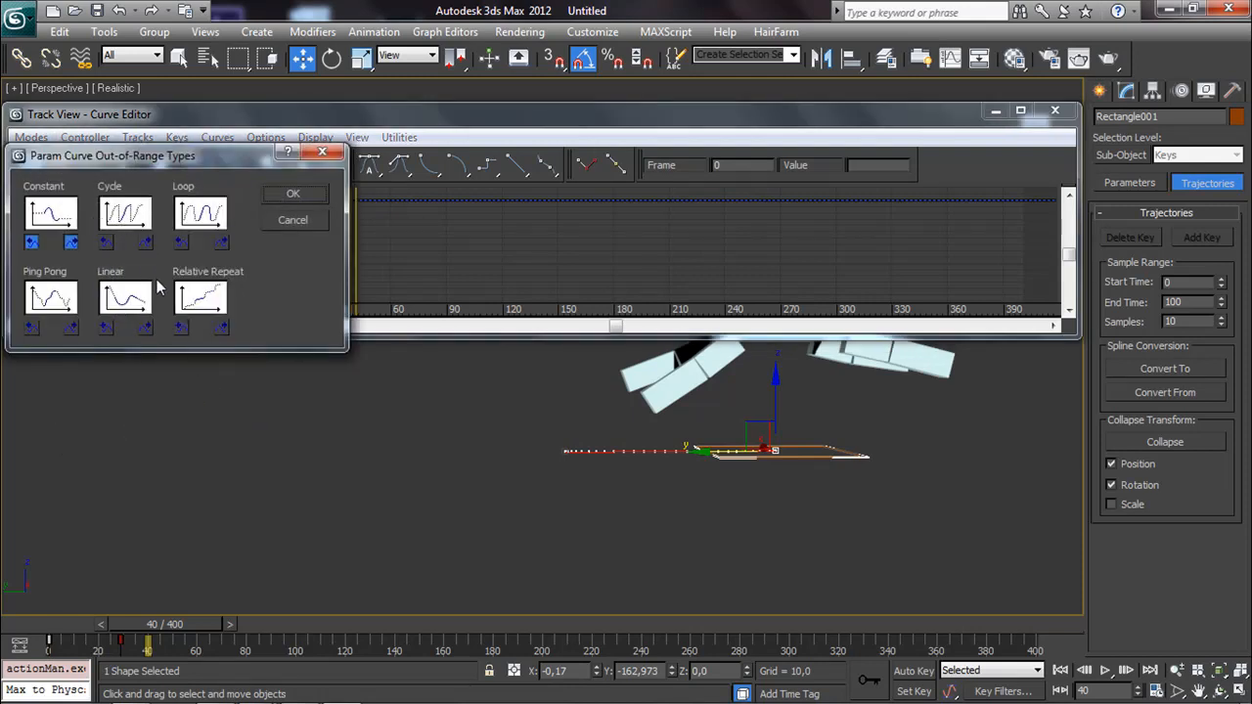
pyautogui.click(126, 214)
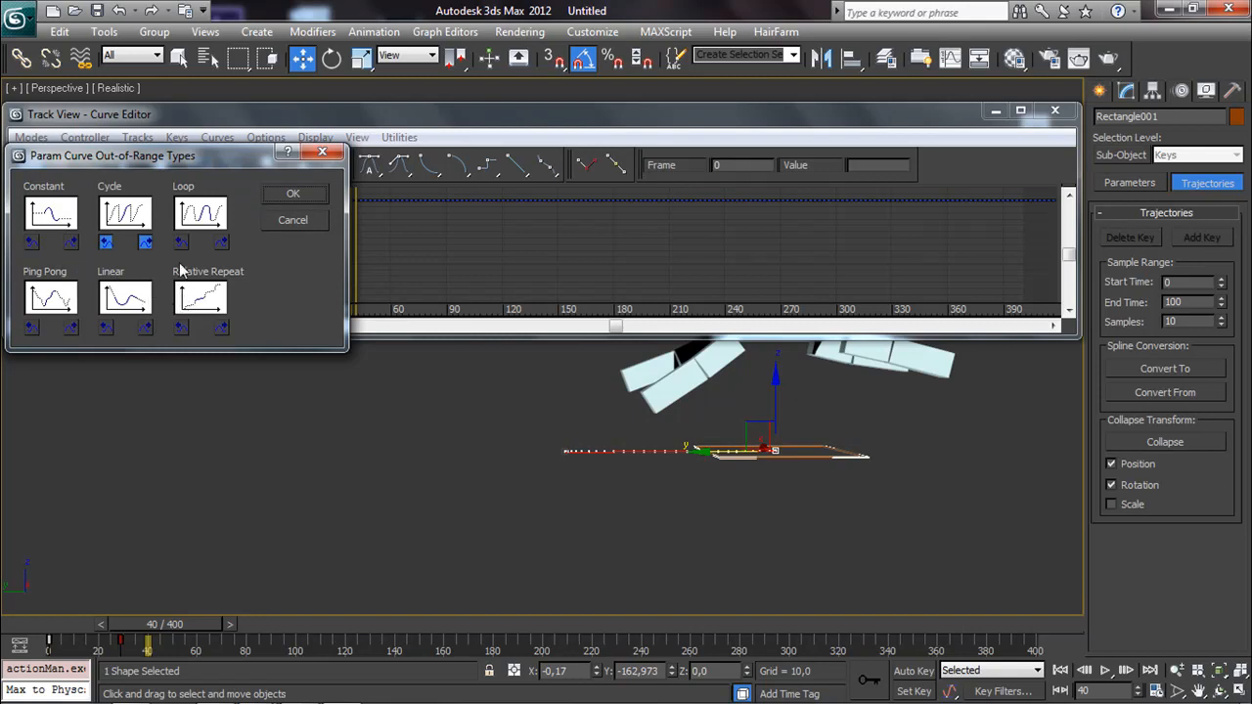
pyautogui.click(275, 196)
pyautogui.moveTo(174, 634); pyautogui.dragTo(326, 616)
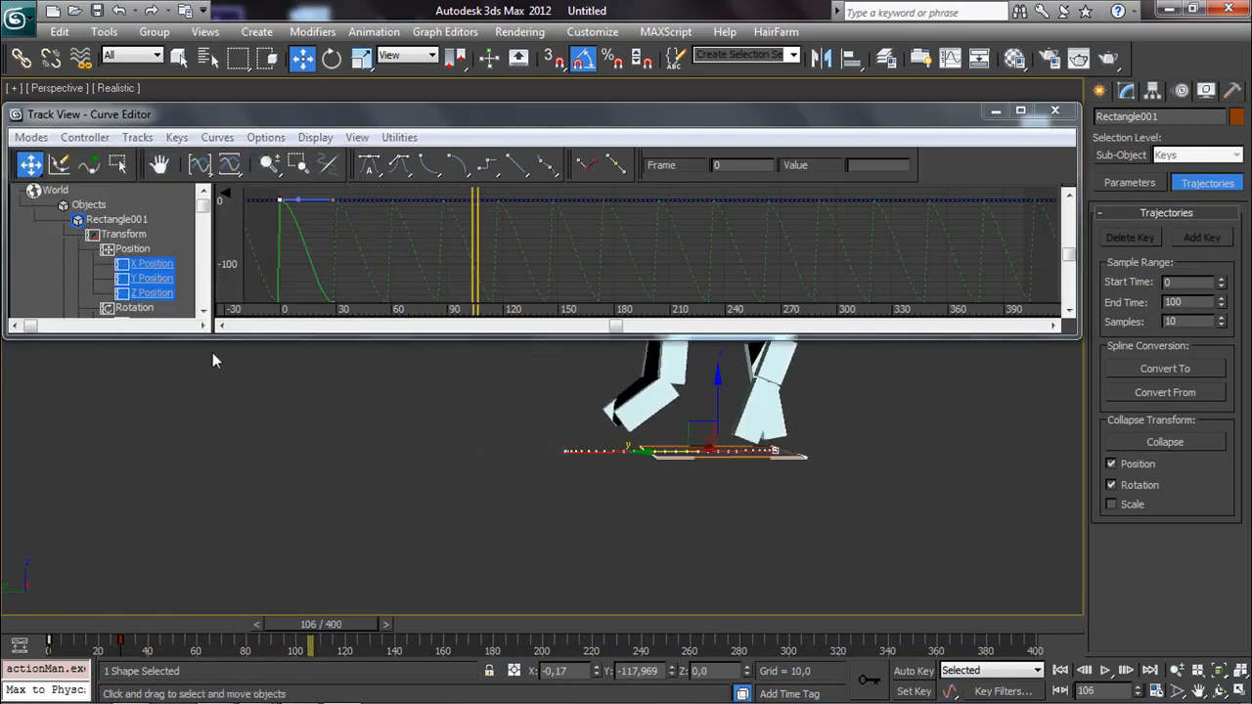
# Step: Return the base rectangle's position curves to the Constant out-of-range type
pyautogui.click(88, 137)
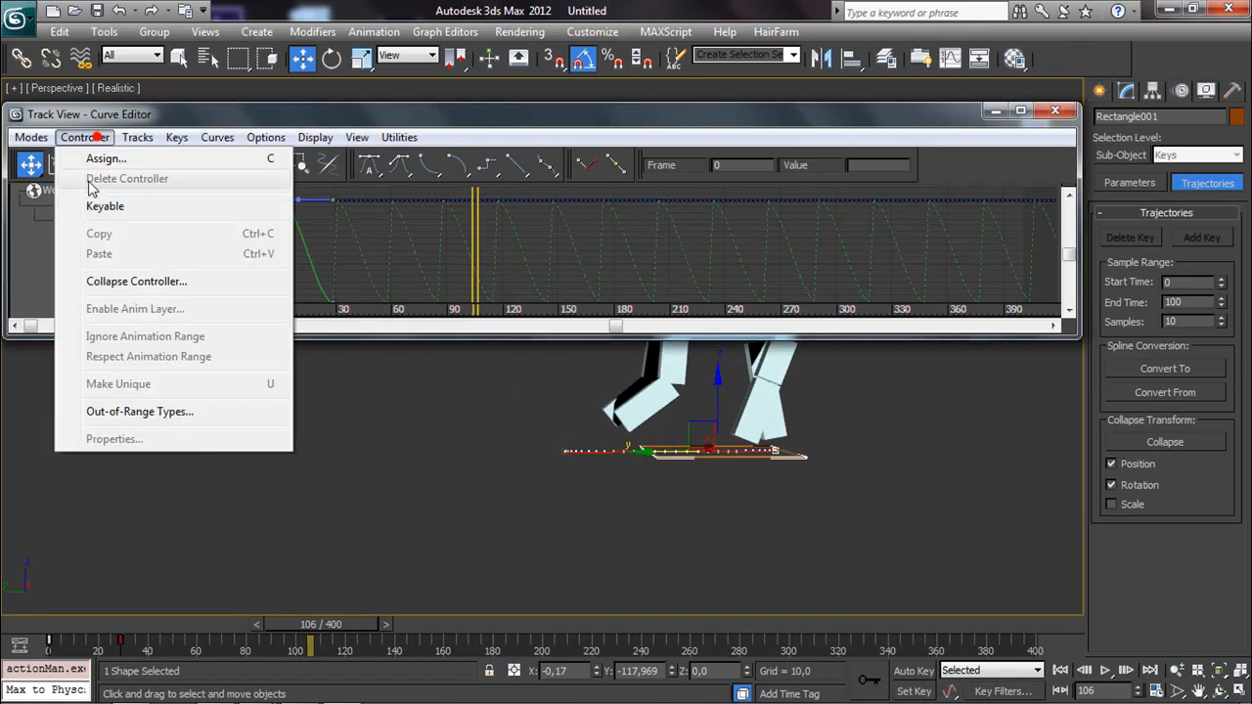
pyautogui.click(140, 416)
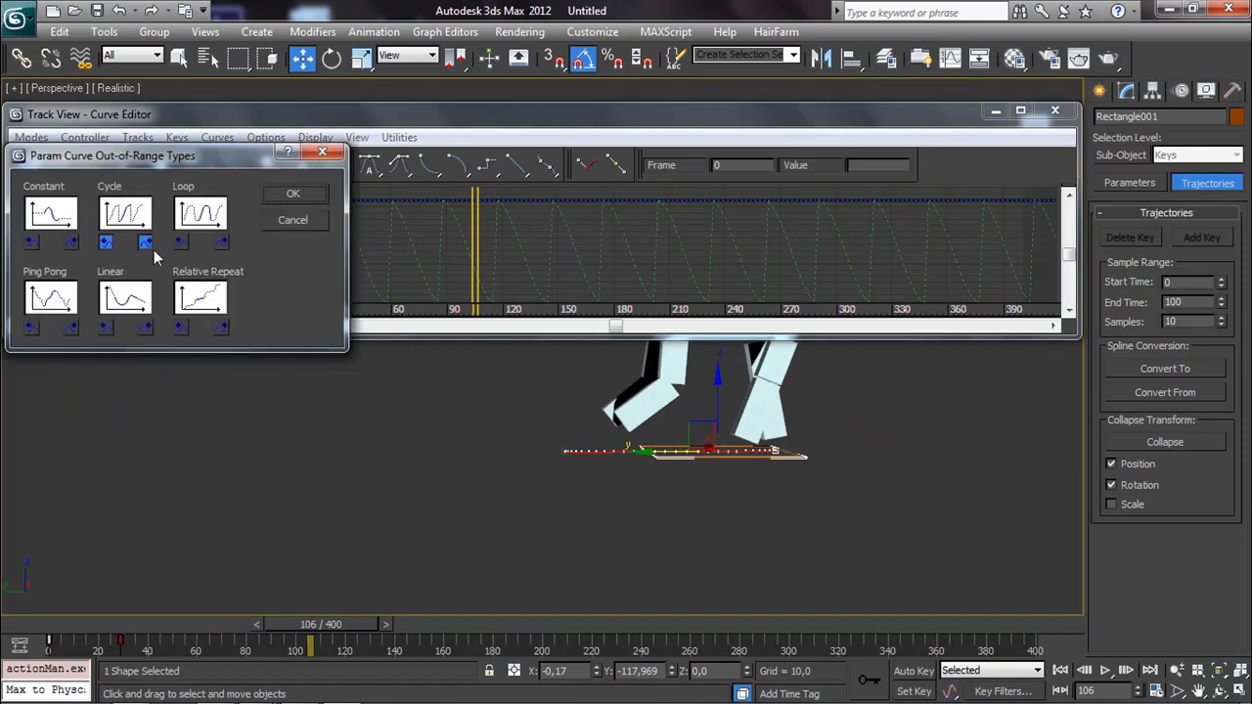
pyautogui.click(65, 222)
pyautogui.click(277, 194)
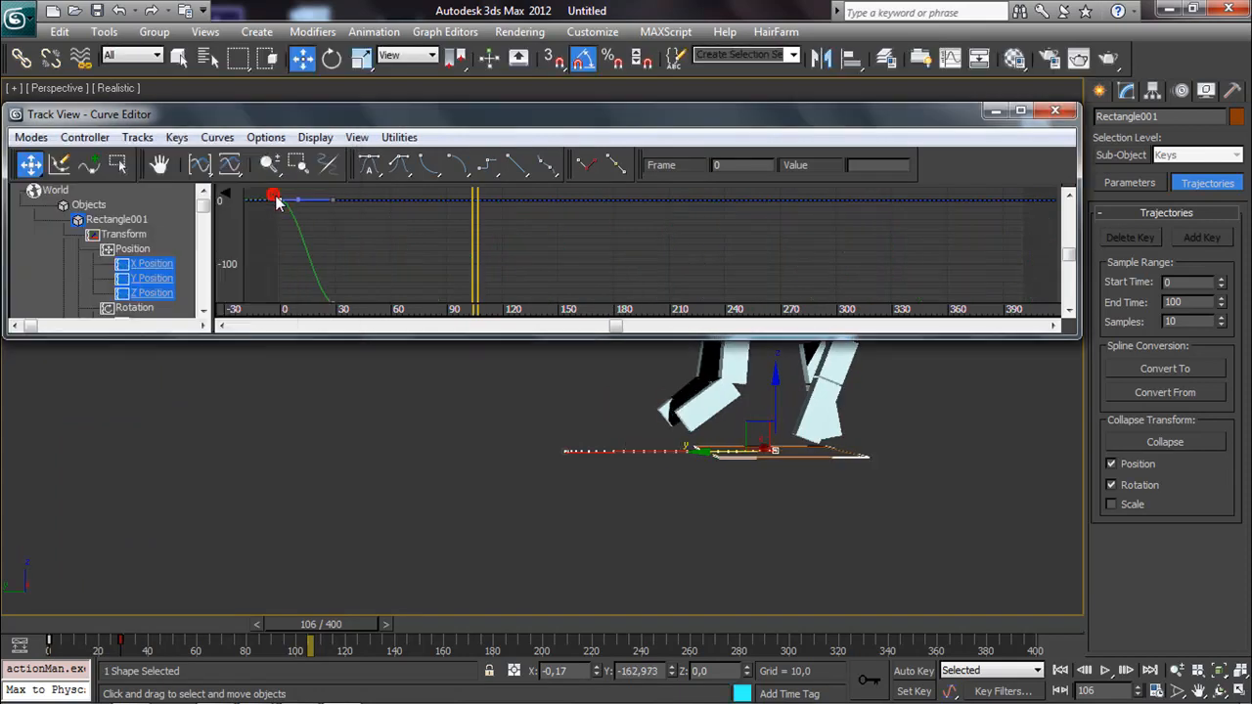
# Step: Try the Linear out-of-range type on the base rectangle's position curves with the time at frame 199
pyautogui.scroll(-1, 382, 244)
pyautogui.moveTo(381, 244); pyautogui.dragTo(396, 235, button='middle')
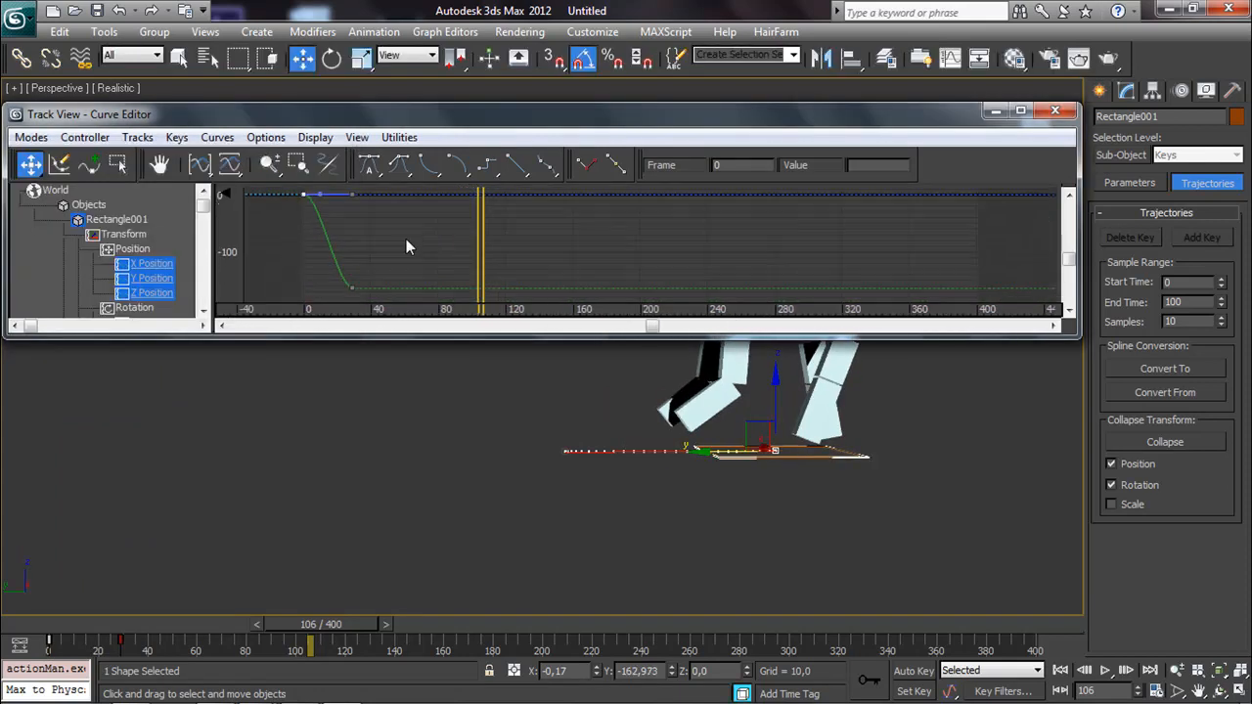
pyautogui.moveTo(309, 637); pyautogui.dragTo(657, 452)
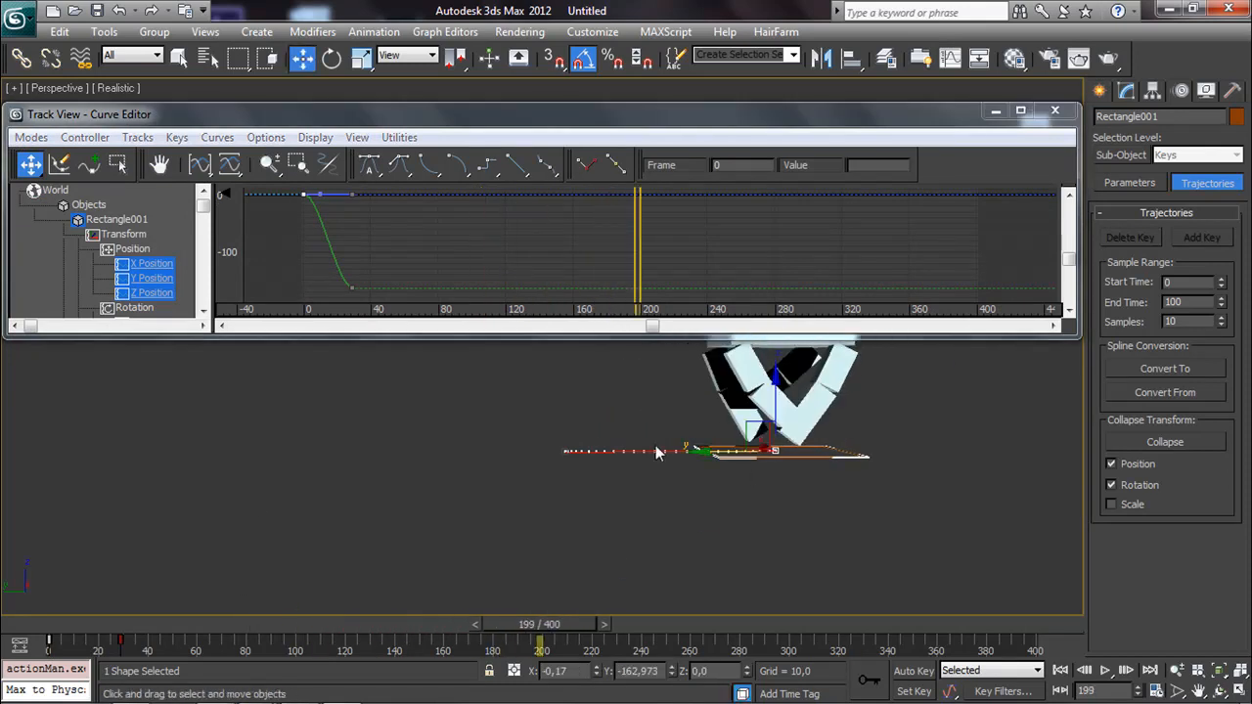
pyautogui.click(90, 137)
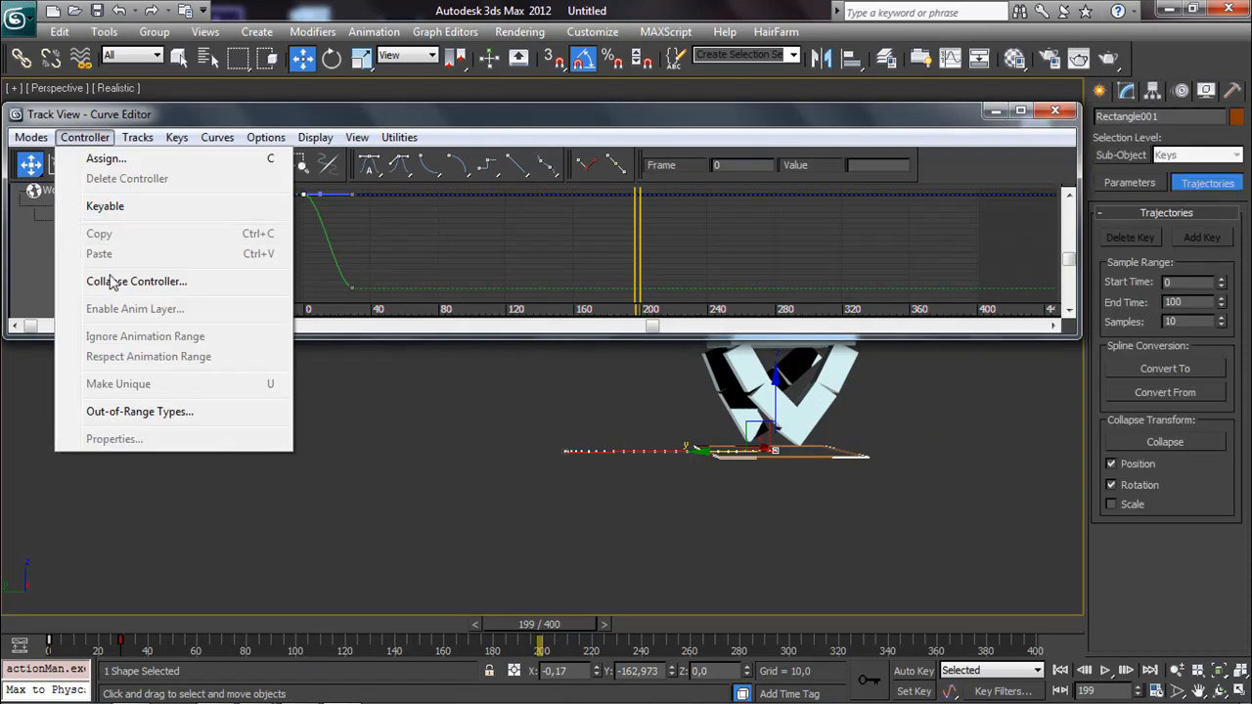
pyautogui.click(127, 412)
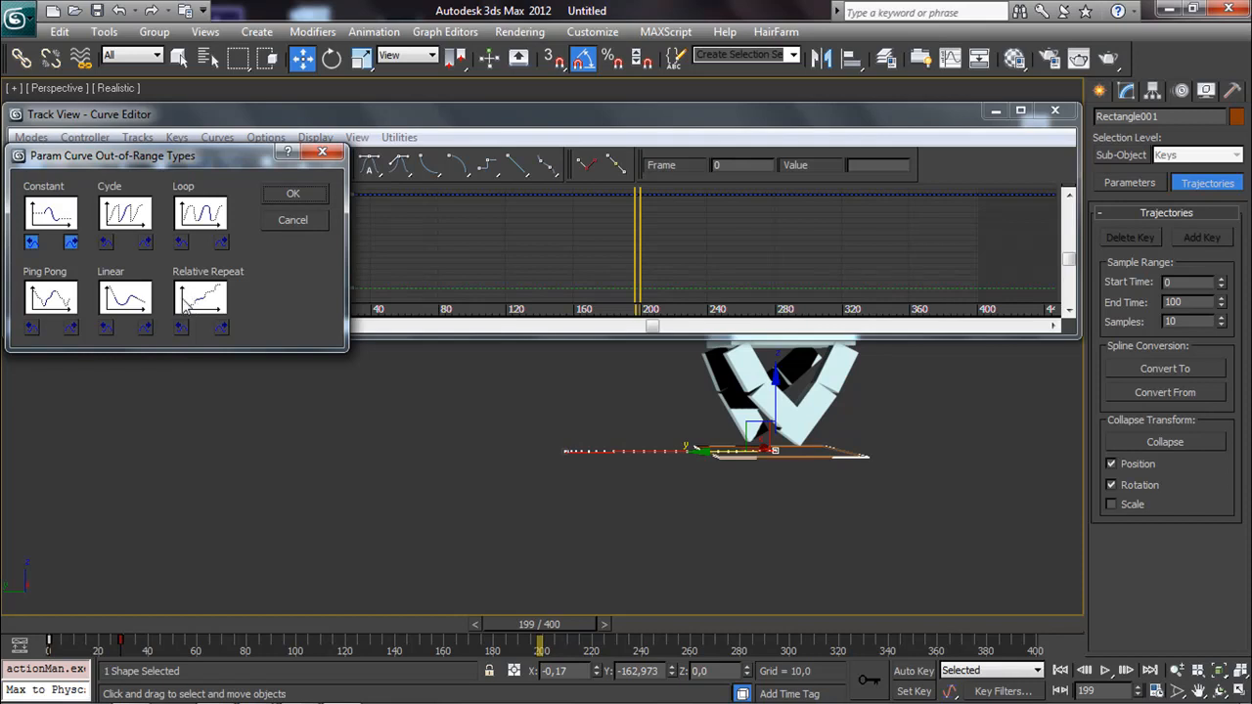
pyautogui.click(125, 298)
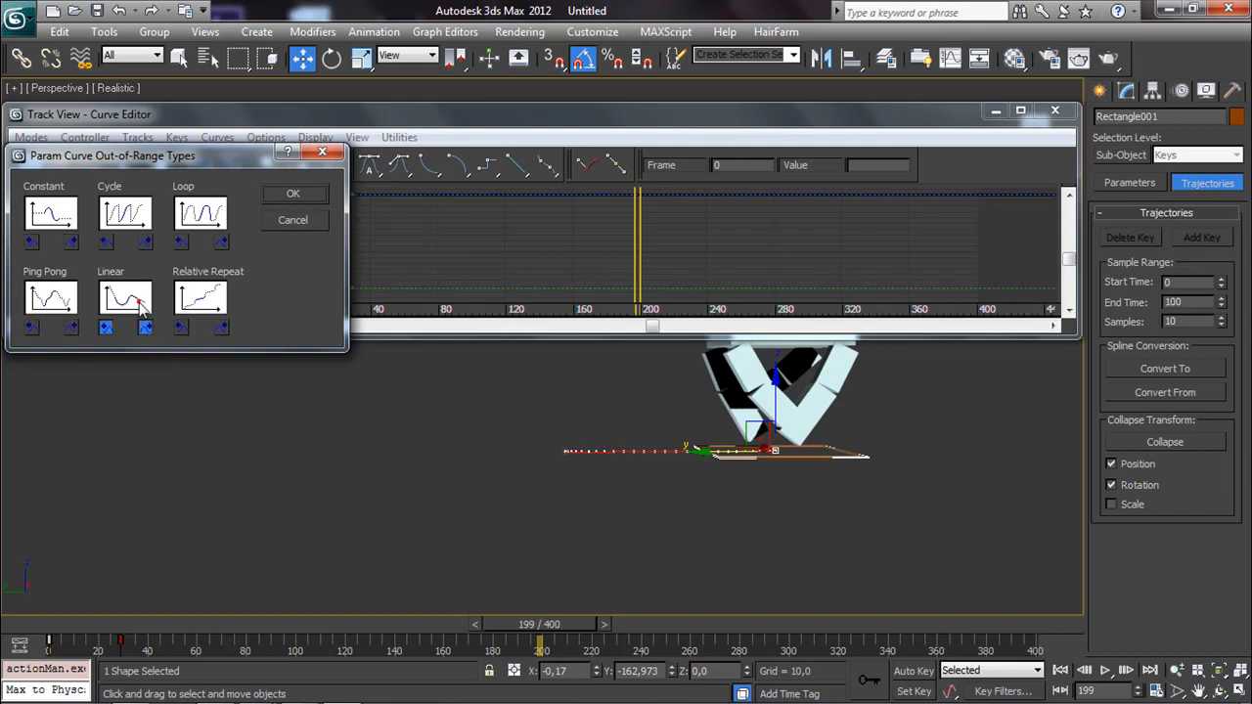
pyautogui.click(315, 193)
# Step: Apply the Relative Repeat out-of-range type to the base rectangle's position curves and close the Curve Editor
pyautogui.click(85, 138)
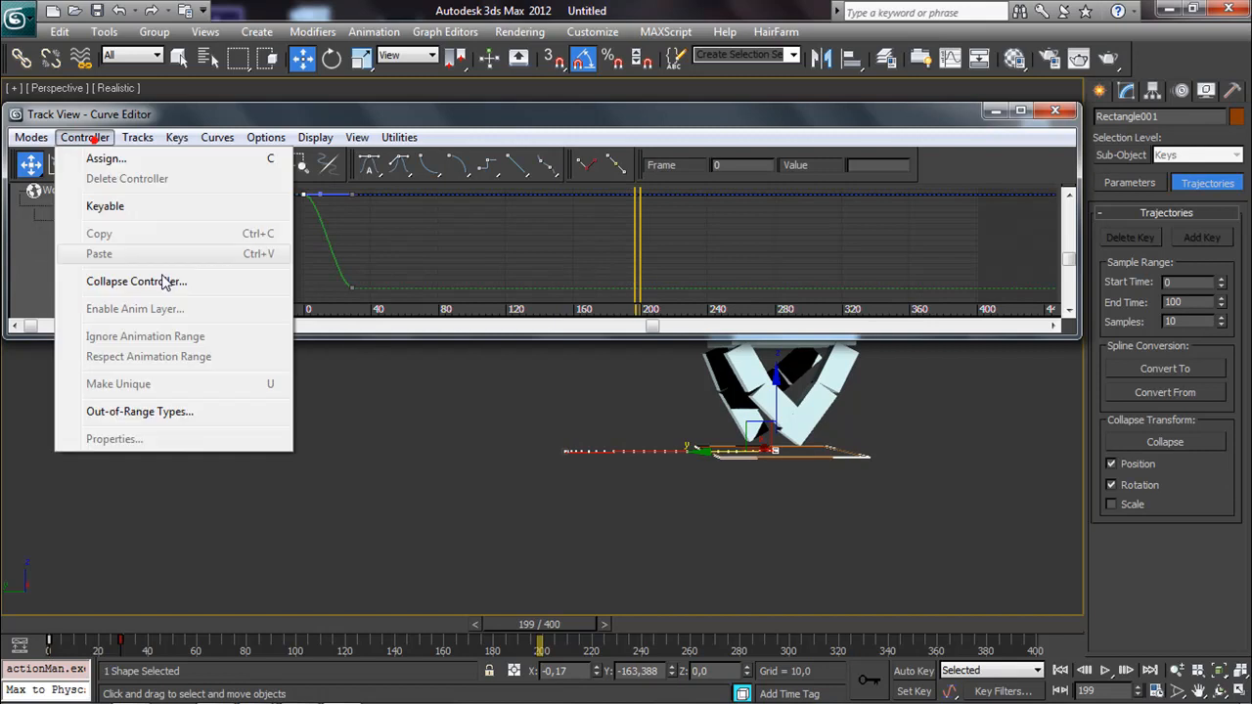
pyautogui.click(132, 411)
pyautogui.click(198, 300)
pyautogui.click(292, 196)
pyautogui.scroll(-4, 522, 227)
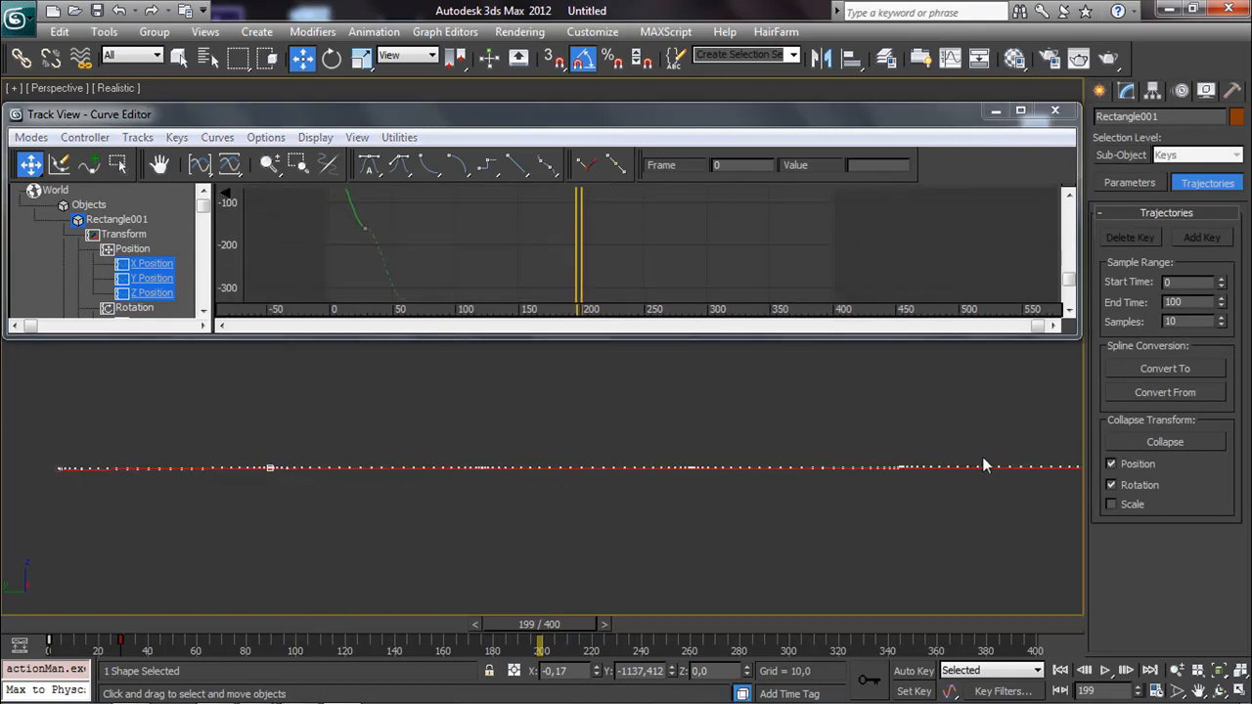
pyautogui.click(1055, 110)
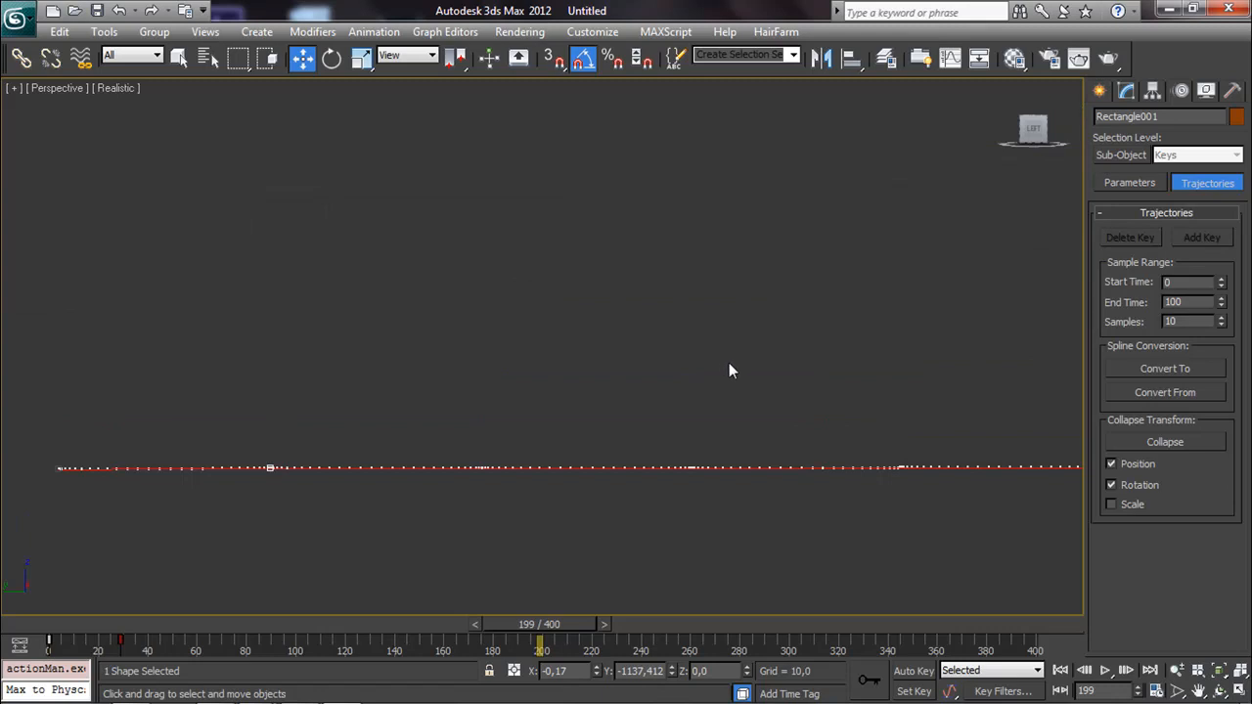
# Step: Play the animation in a wide side view to examine the chair's forward travel, and rewind to the start
pyautogui.moveTo(434, 624); pyautogui.dragTo(59, 625)
pyautogui.scroll(-3, 298, 528)
pyautogui.moveTo(297, 528); pyautogui.dragTo(304, 528, button='middle')
pyautogui.moveTo(423, 517); pyautogui.dragTo(252, 514, button='middle')
pyautogui.scroll(3, 407, 478)
pyautogui.moveTo(462, 473); pyautogui.dragTo(484, 478, button='middle')
pyautogui.click(1107, 671)
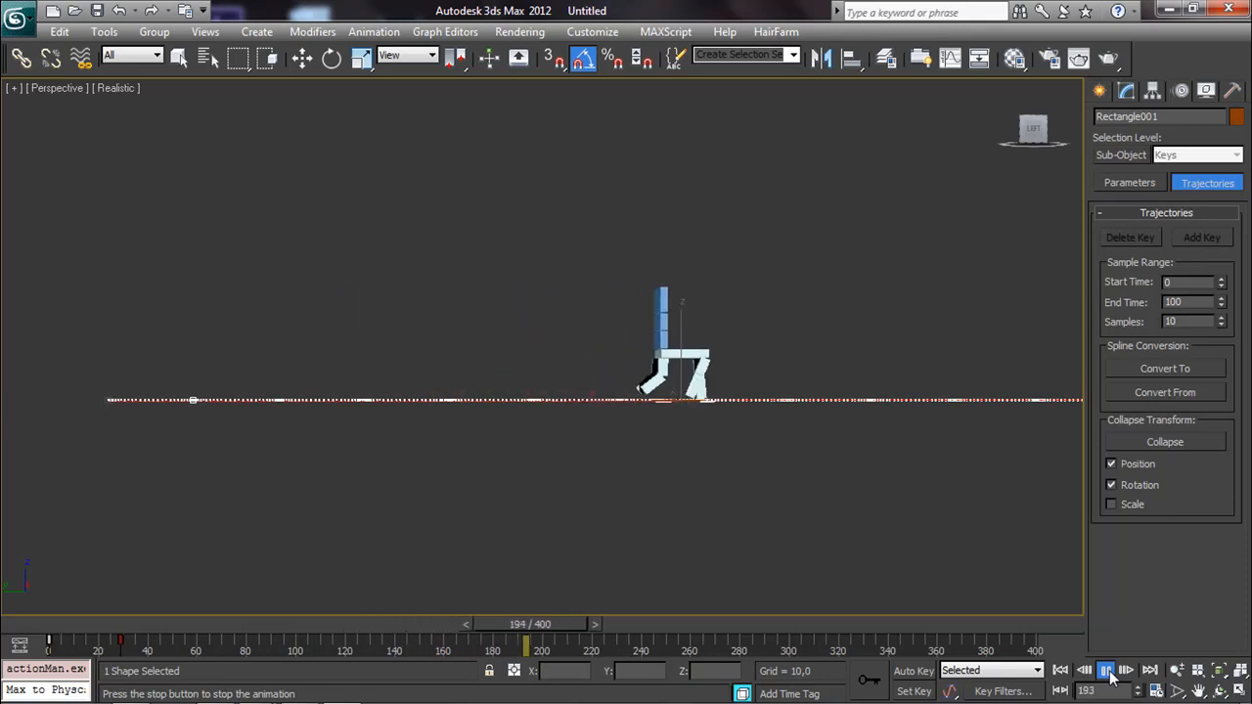
pyautogui.click(1106, 671)
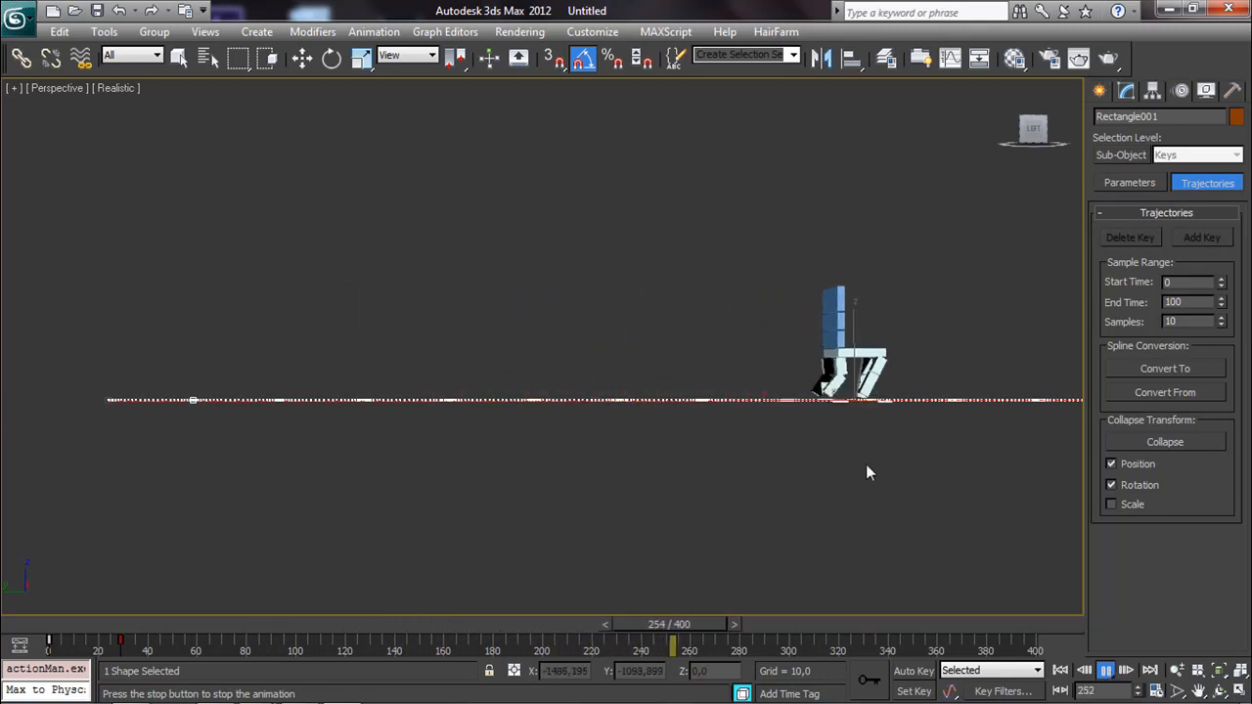
pyautogui.moveTo(655, 629); pyautogui.dragTo(103, 626)
# Step: With Auto Key on, jump to the base rectangle's key at frame 29 and move the rectangle along Y to about -141
pyautogui.press('w')
pyautogui.scroll(5, 318, 502)
pyautogui.moveTo(181, 528); pyautogui.dragTo(835, 466, button='middle')
pyautogui.moveTo(238, 487); pyautogui.dragTo(403, 477, button='middle')
pyautogui.moveTo(134, 648)
pyautogui.mouseDown()
pyautogui.moveTo(116, 655)
pyautogui.moveTo(164, 621)
pyautogui.moveTo(85, 638)
pyautogui.moveTo(129, 639)
pyautogui.moveTo(145, 654)
pyautogui.mouseUp()
pyautogui.press('w')
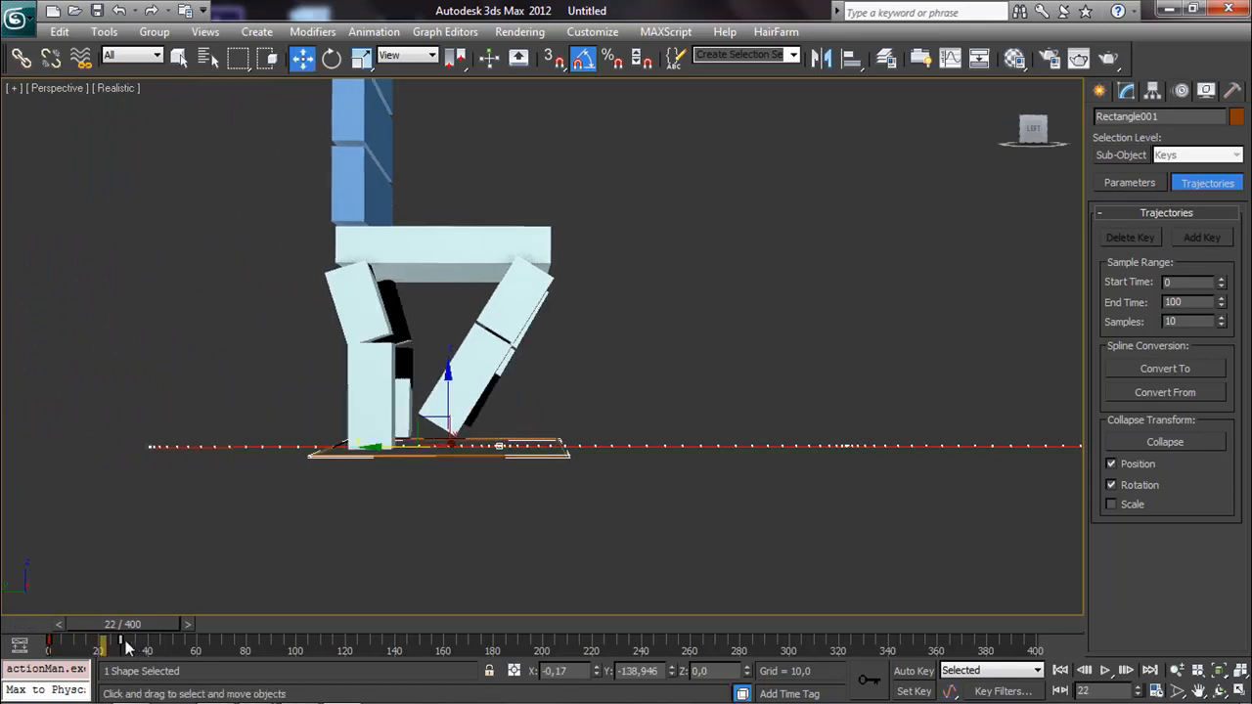
pyautogui.moveTo(1023, 691)
pyautogui.click(917, 672)
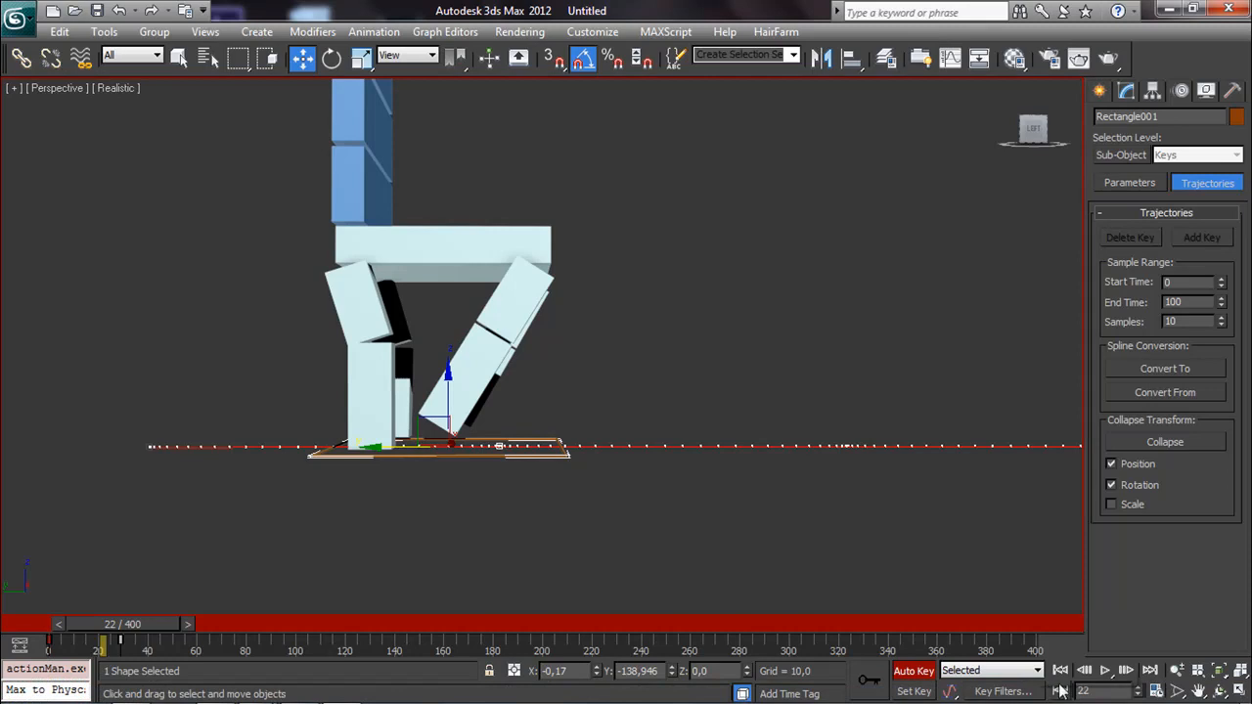
pyautogui.click(1061, 691)
pyautogui.click(190, 623)
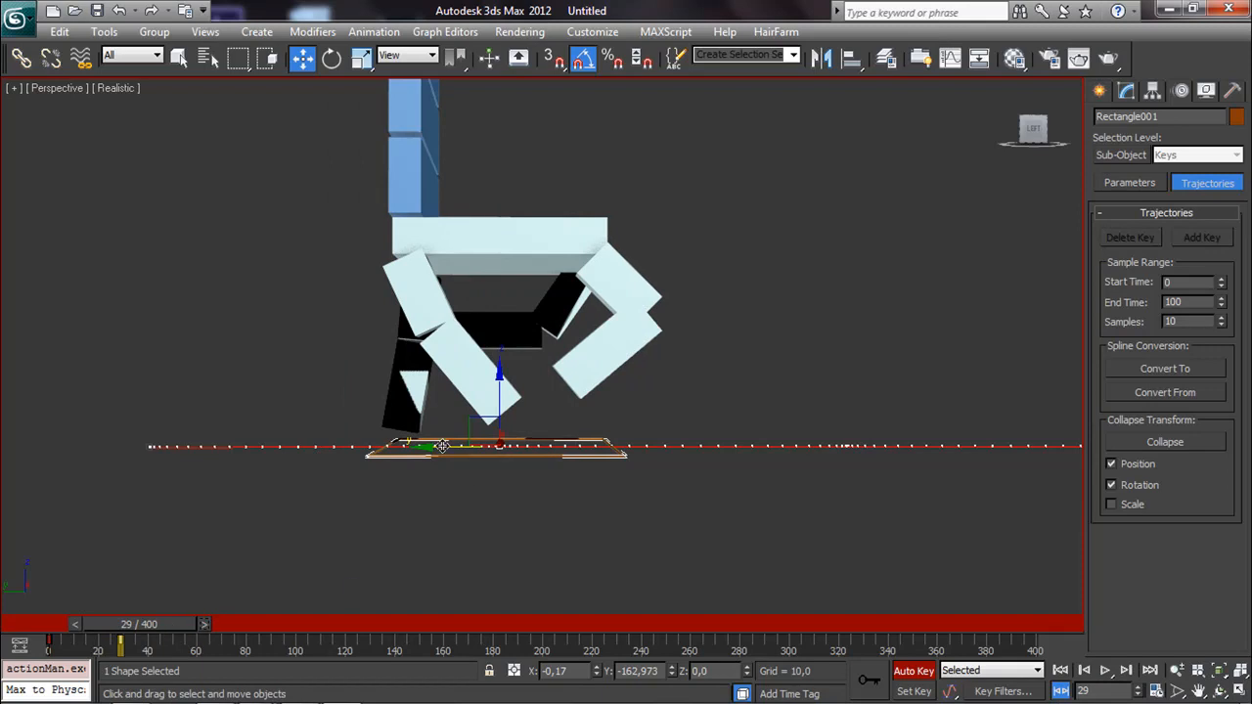
pyautogui.moveTo(442, 446); pyautogui.dragTo(393, 452)
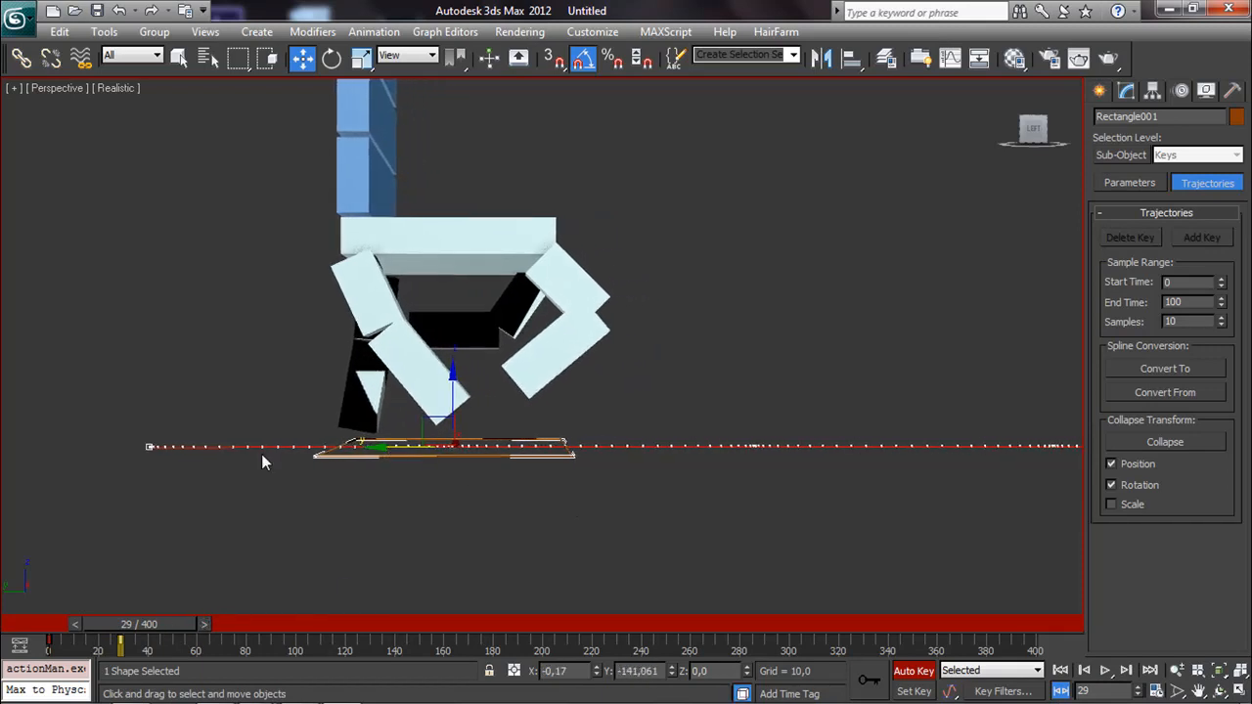
# Step: Play the animation, and speed up the travel by moving the base rectangle's end key from frame 29 to about frame 16
pyautogui.click(1106, 671)
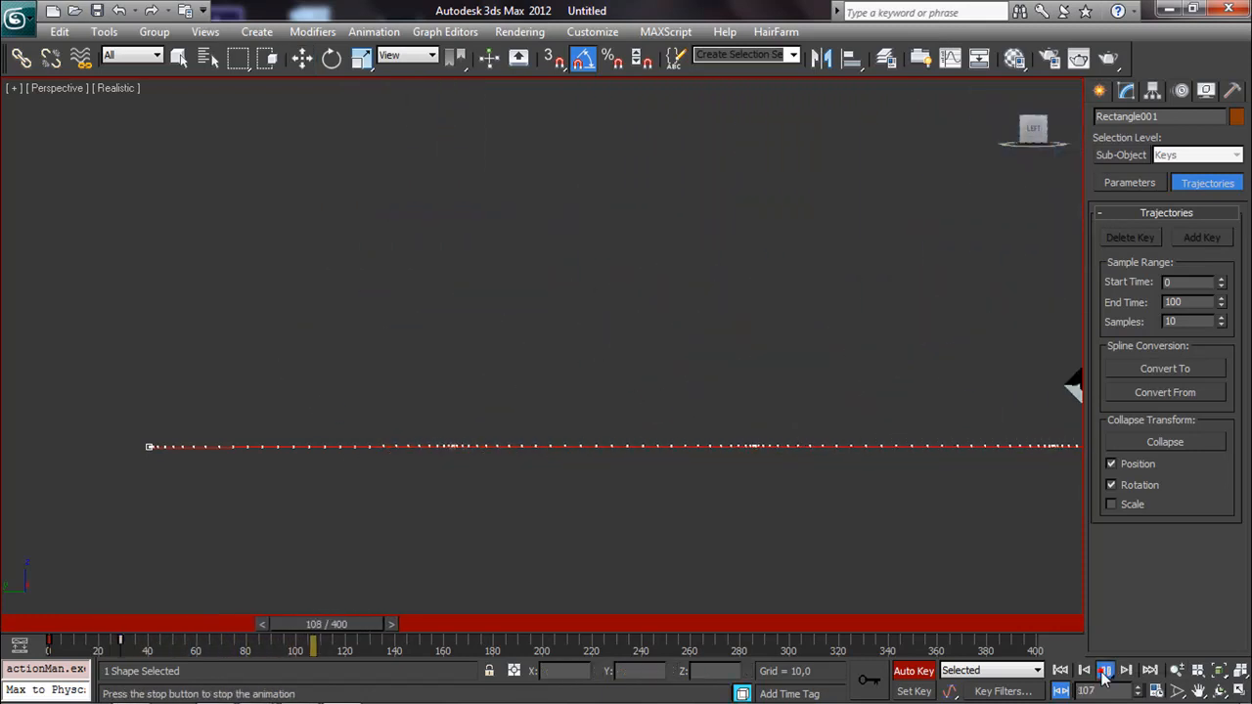
pyautogui.click(1104, 675)
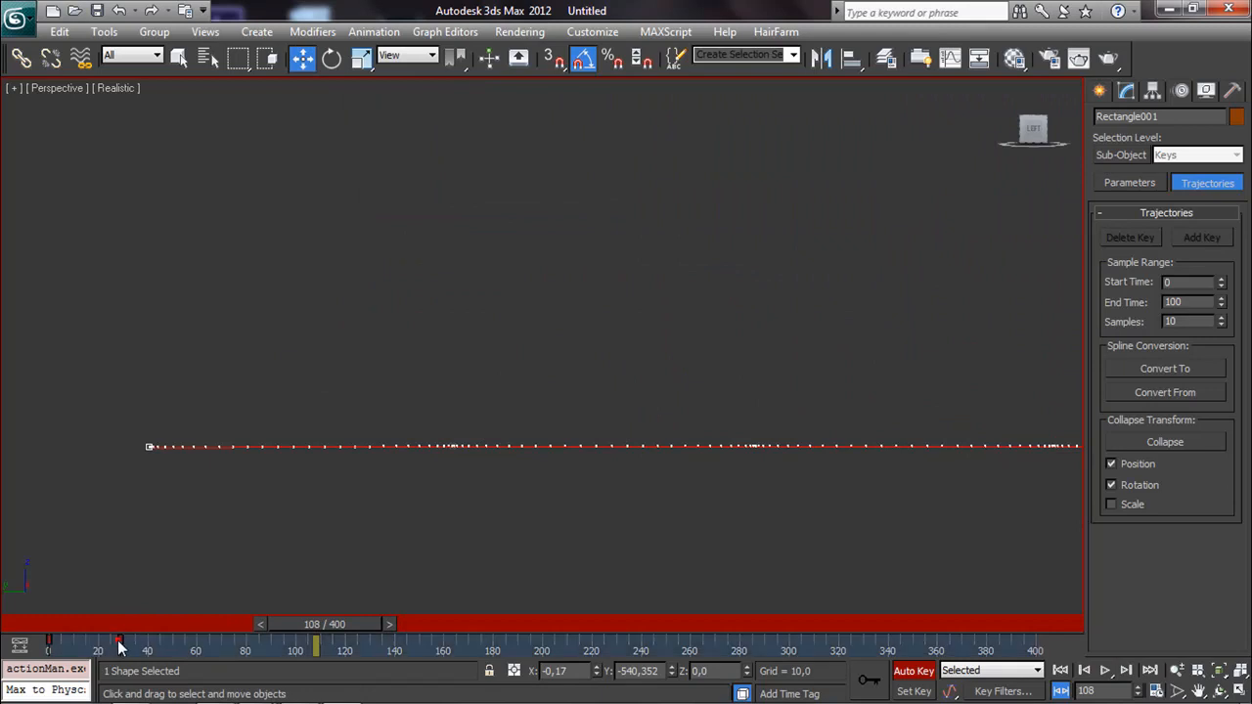
pyautogui.moveTo(125, 646)
pyautogui.mouseDown()
pyautogui.moveTo(175, 648)
pyautogui.moveTo(123, 641)
pyautogui.mouseUp()
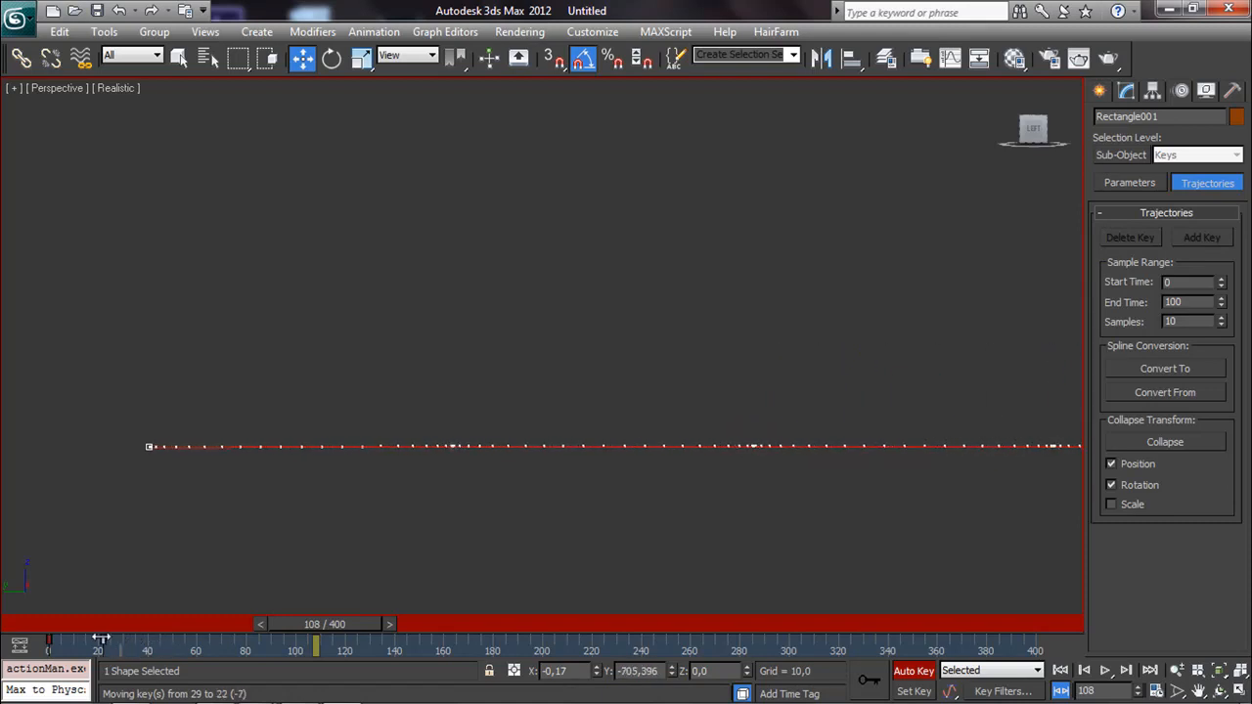
pyautogui.moveTo(86, 637); pyautogui.dragTo(88, 639)
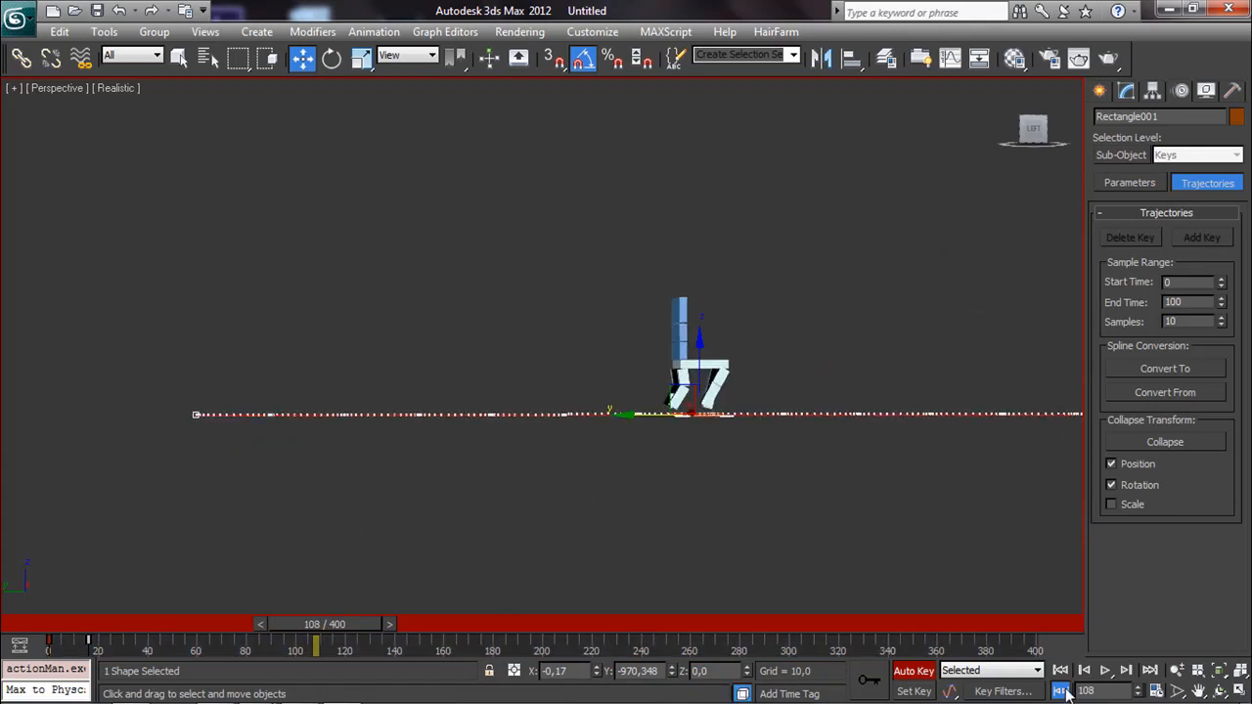
# Step: Play the run from the start to judge its speed, and move the base rectangle's end key to about frame 10
pyautogui.click(1105, 671)
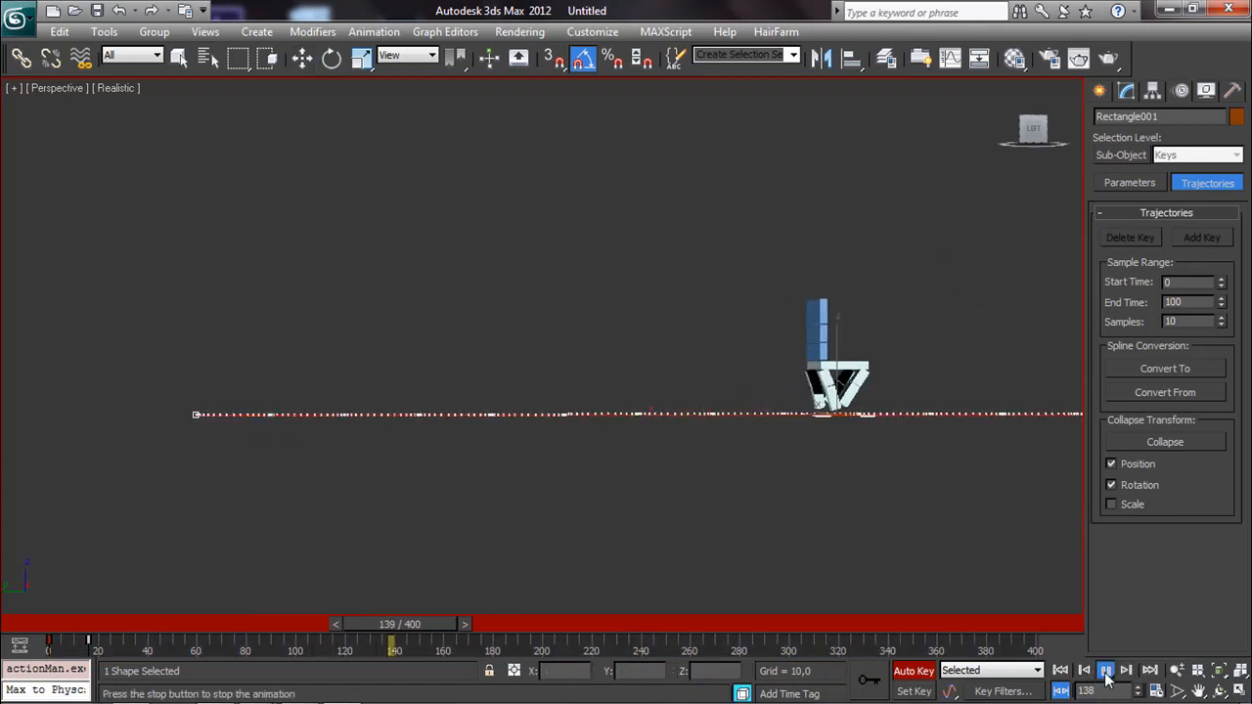
pyautogui.scroll(-5, 825, 539)
pyautogui.scroll(4, 704, 475)
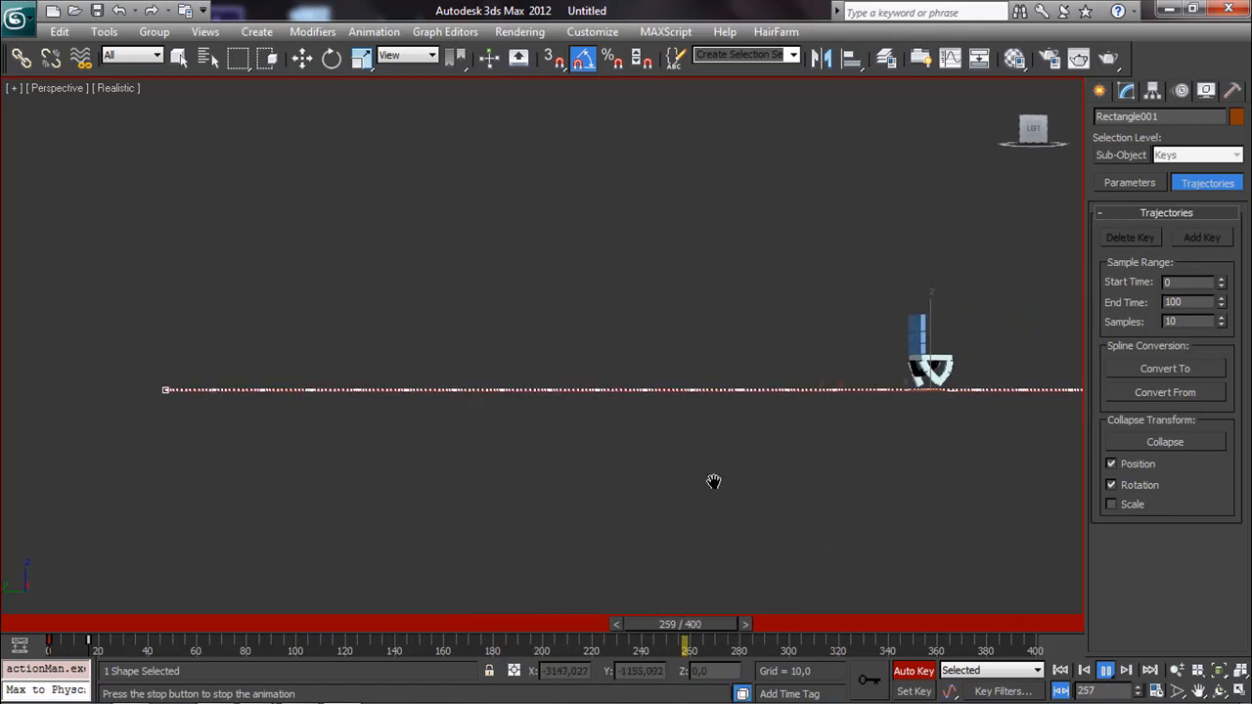
pyautogui.moveTo(850, 633); pyautogui.dragTo(50, 621)
pyautogui.press('w')
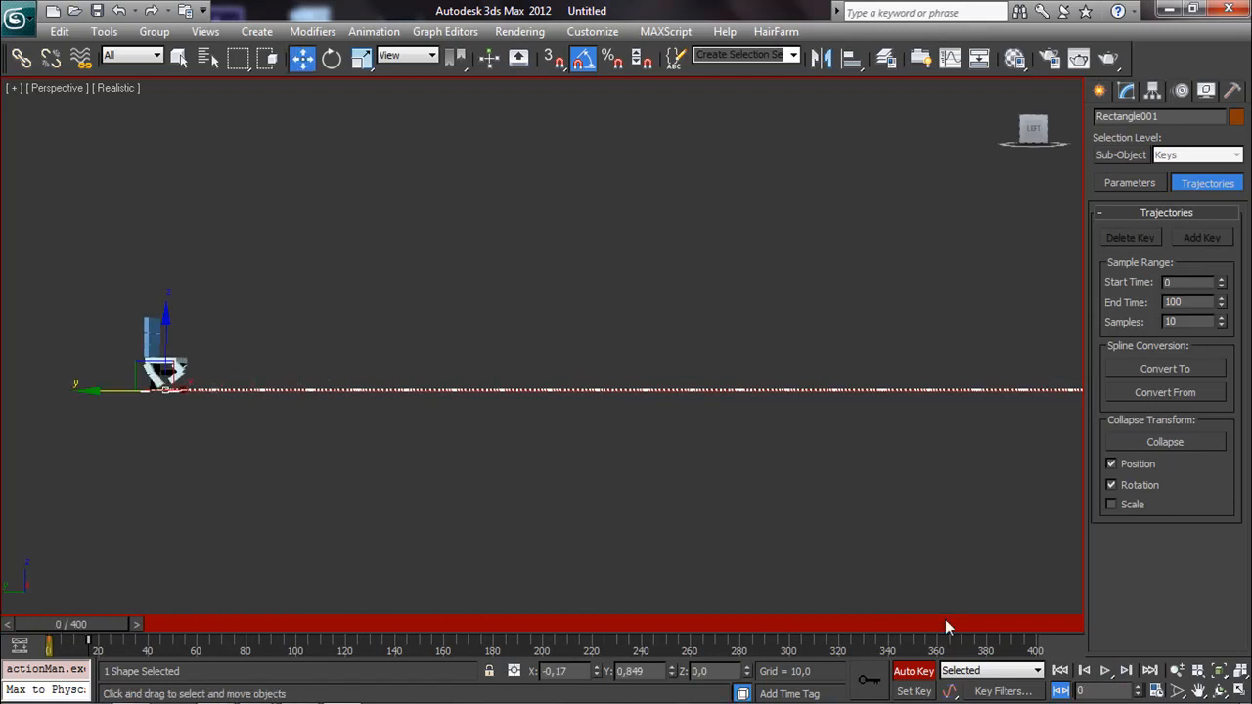
pyautogui.click(1106, 670)
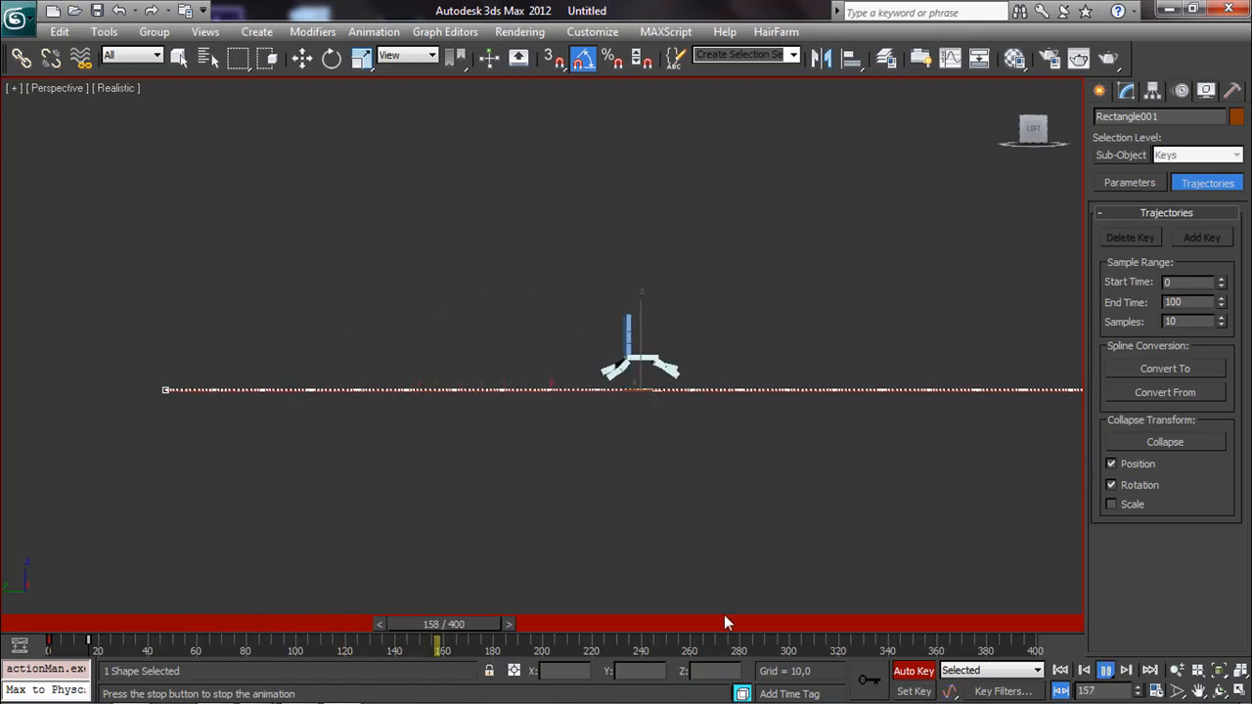
pyautogui.moveTo(530, 623); pyautogui.dragTo(73, 641)
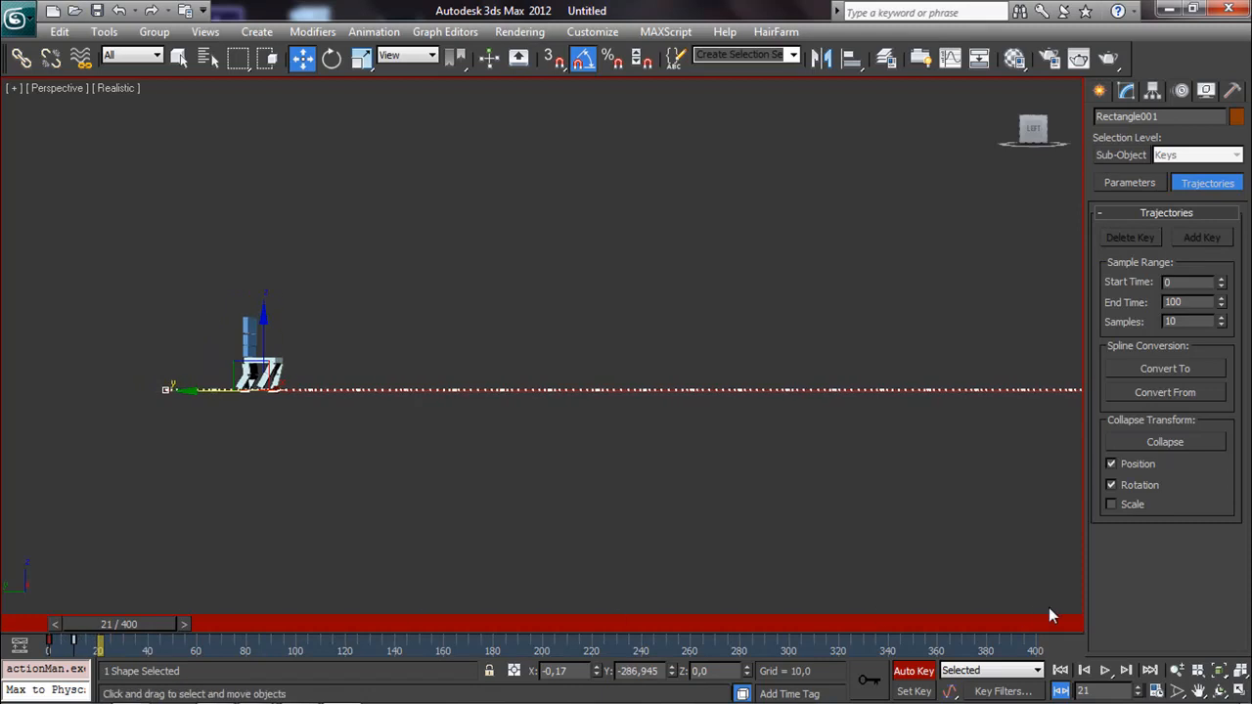
# Step: Play the run once more and move the base rectangle's end key to about frame 8
pyautogui.click(1106, 671)
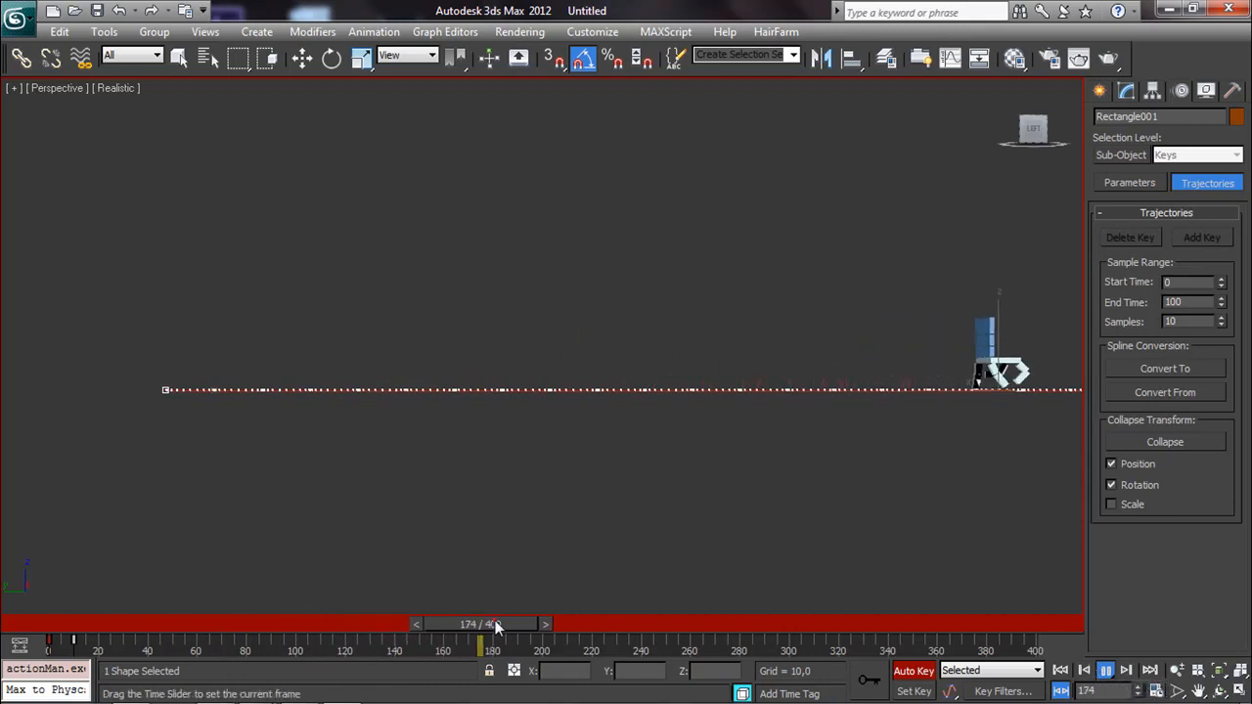
pyautogui.click(494, 621)
pyautogui.press('w')
pyautogui.moveTo(74, 640); pyautogui.dragTo(69, 640)
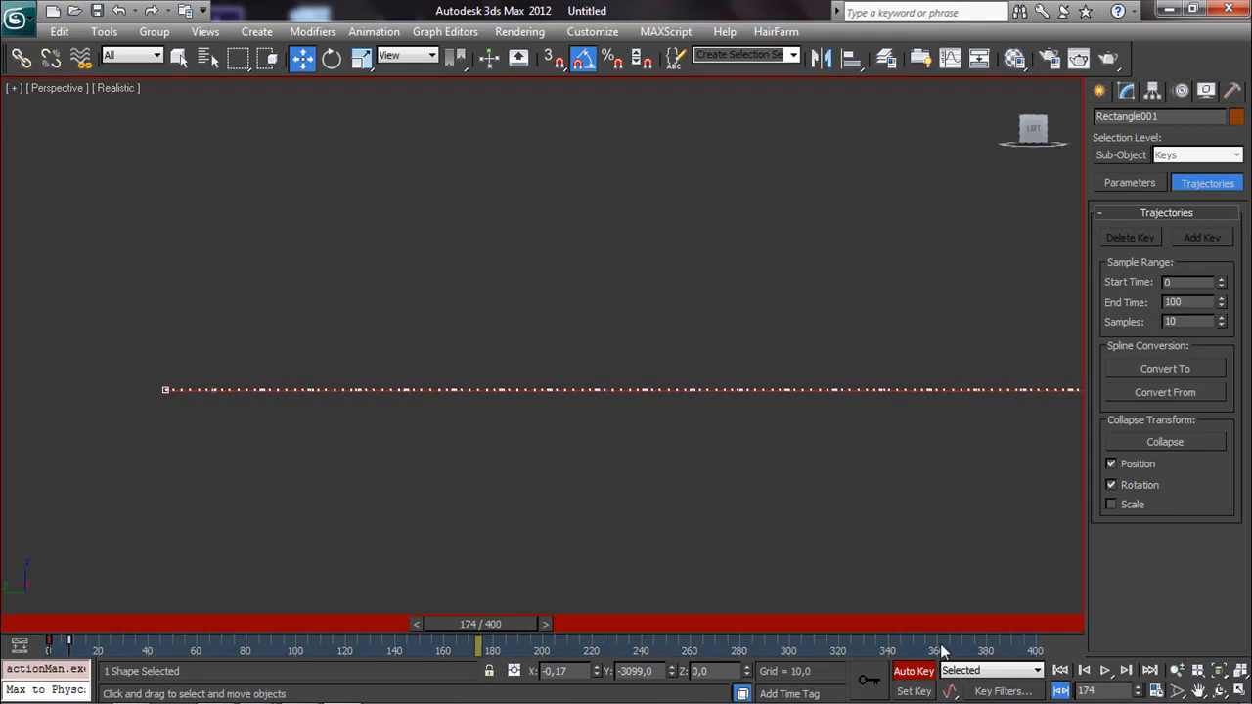
# Step: Replay the animation from frame 0 and move the base rectangle's end key to frame 7
pyautogui.click(1106, 670)
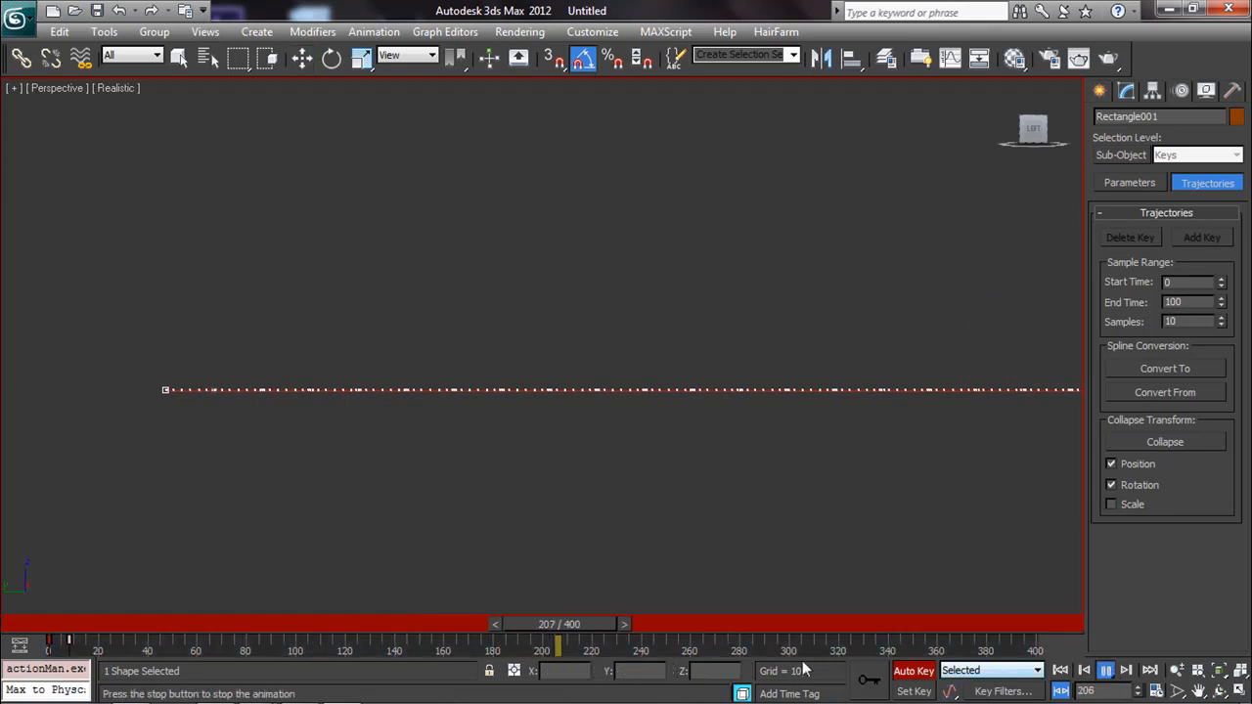
pyautogui.moveTo(646, 626); pyautogui.dragTo(58, 626)
pyautogui.press('w')
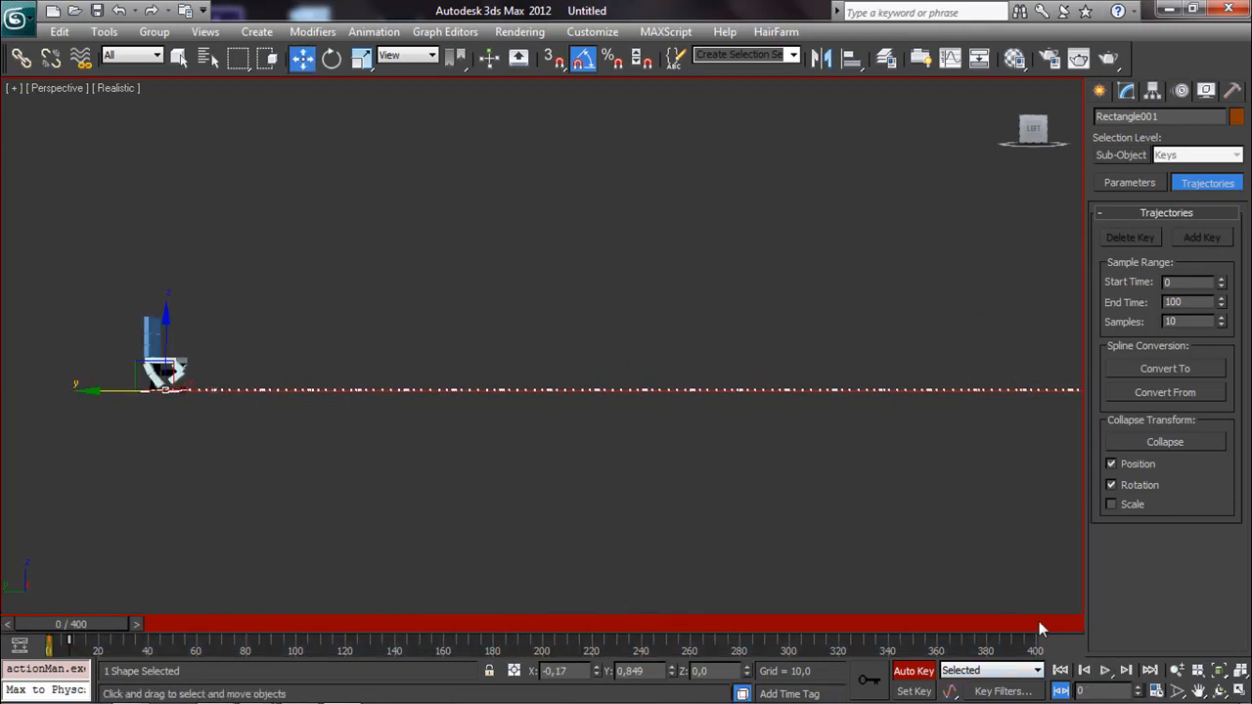
pyautogui.click(1106, 670)
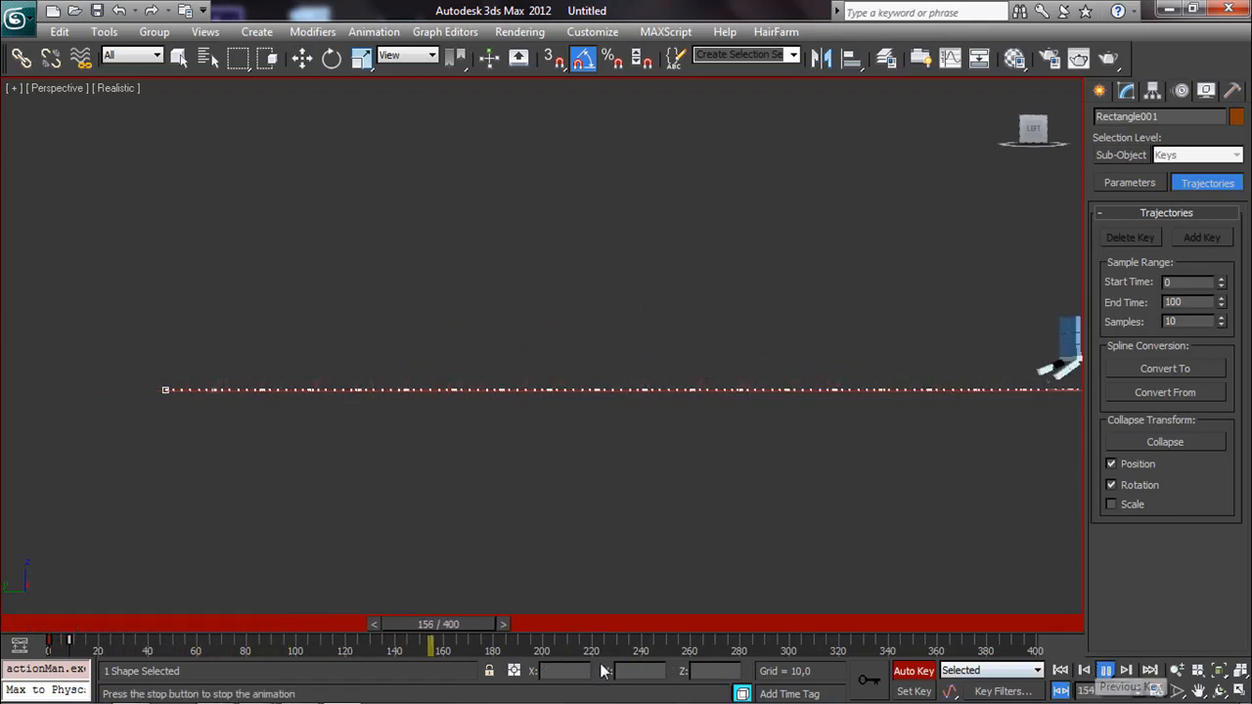
pyautogui.moveTo(450, 626); pyautogui.dragTo(67, 641)
# Step: Move the base rectangle's end key from frame 7 to frame 6, check the playback, and return to frame 0
pyautogui.click(1106, 670)
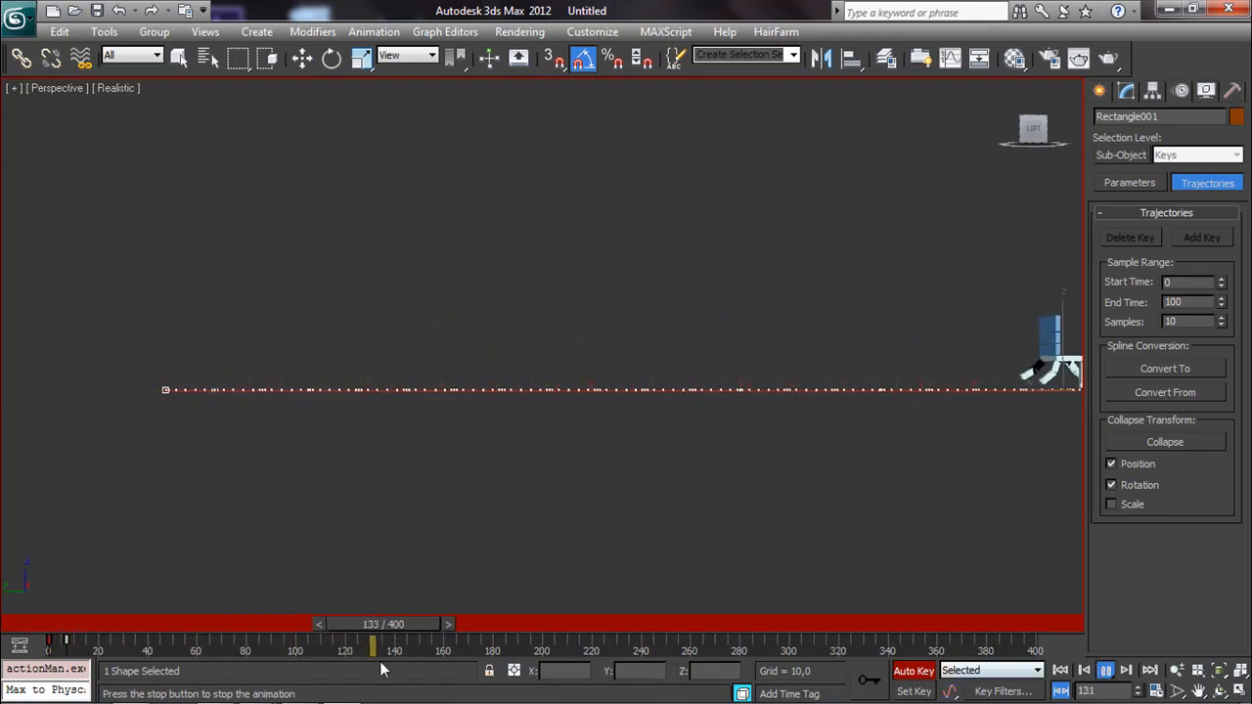
pyautogui.moveTo(425, 626); pyautogui.dragTo(63, 642)
pyautogui.press('w')
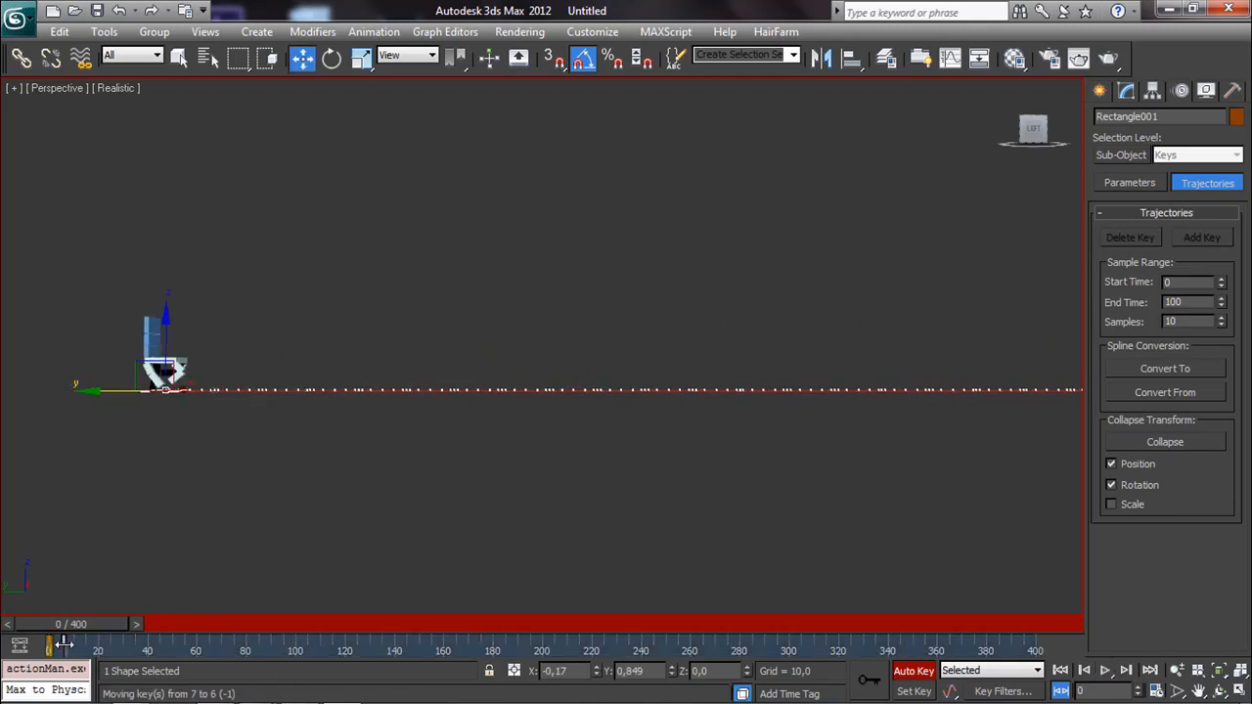
pyautogui.click(1105, 670)
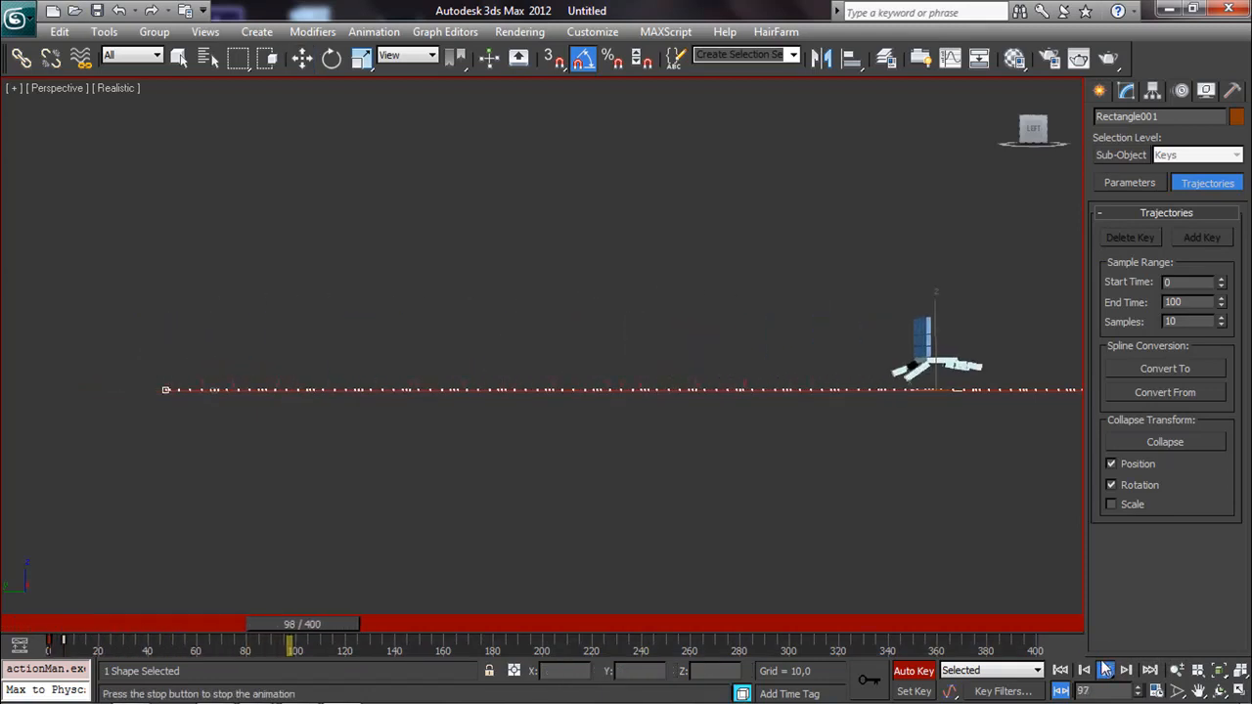
pyautogui.click(1107, 671)
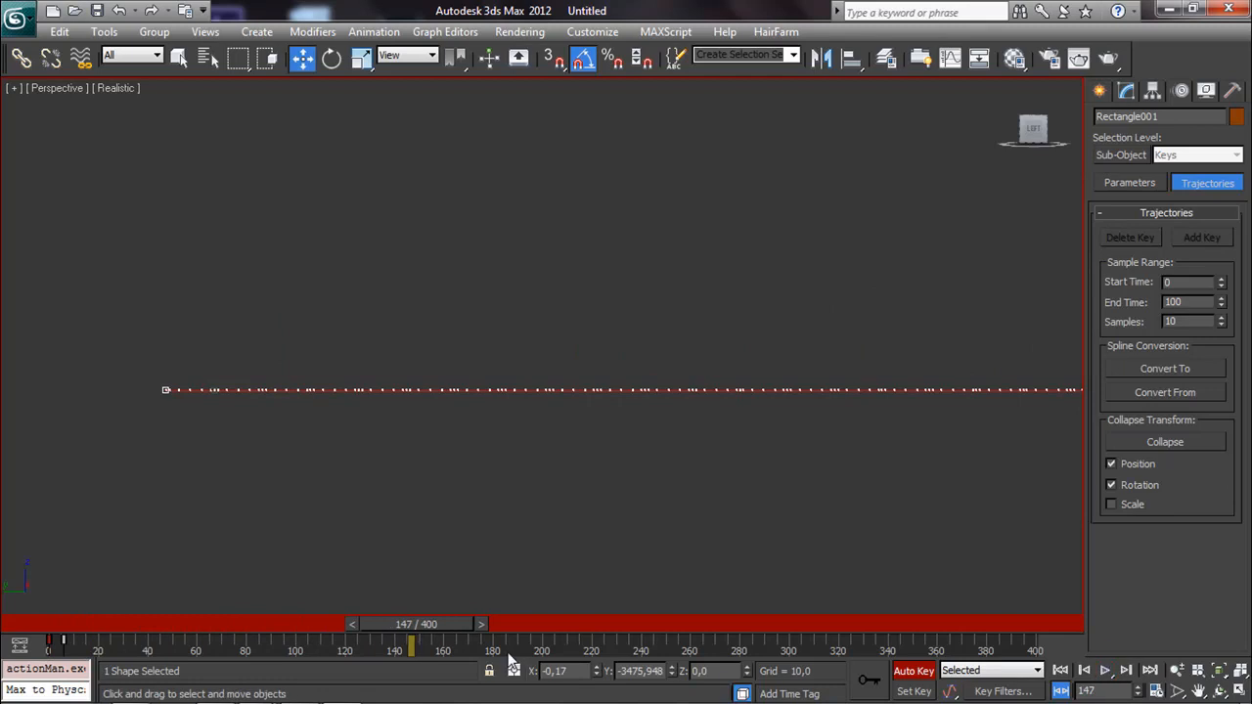
pyautogui.moveTo(432, 620); pyautogui.dragTo(68, 624)
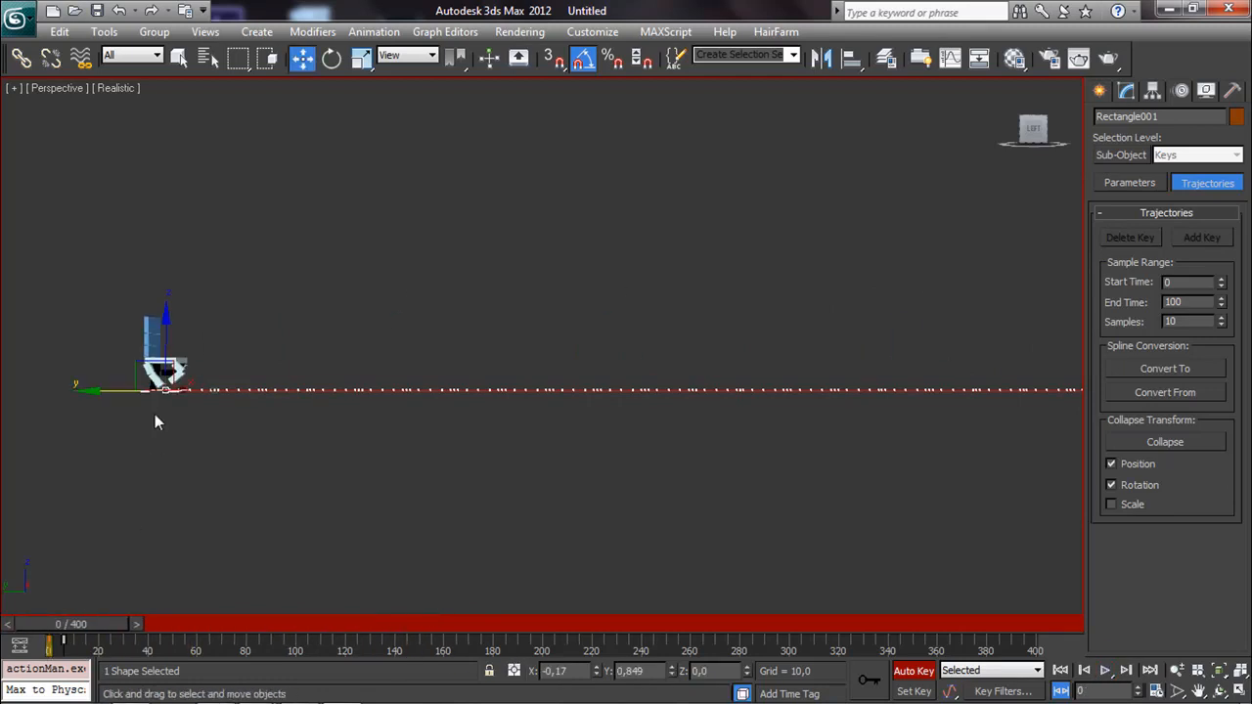
# Step: Select the chair's seat box and raise it at frame 10 to a Z position of about 103.7
pyautogui.click(163, 363)
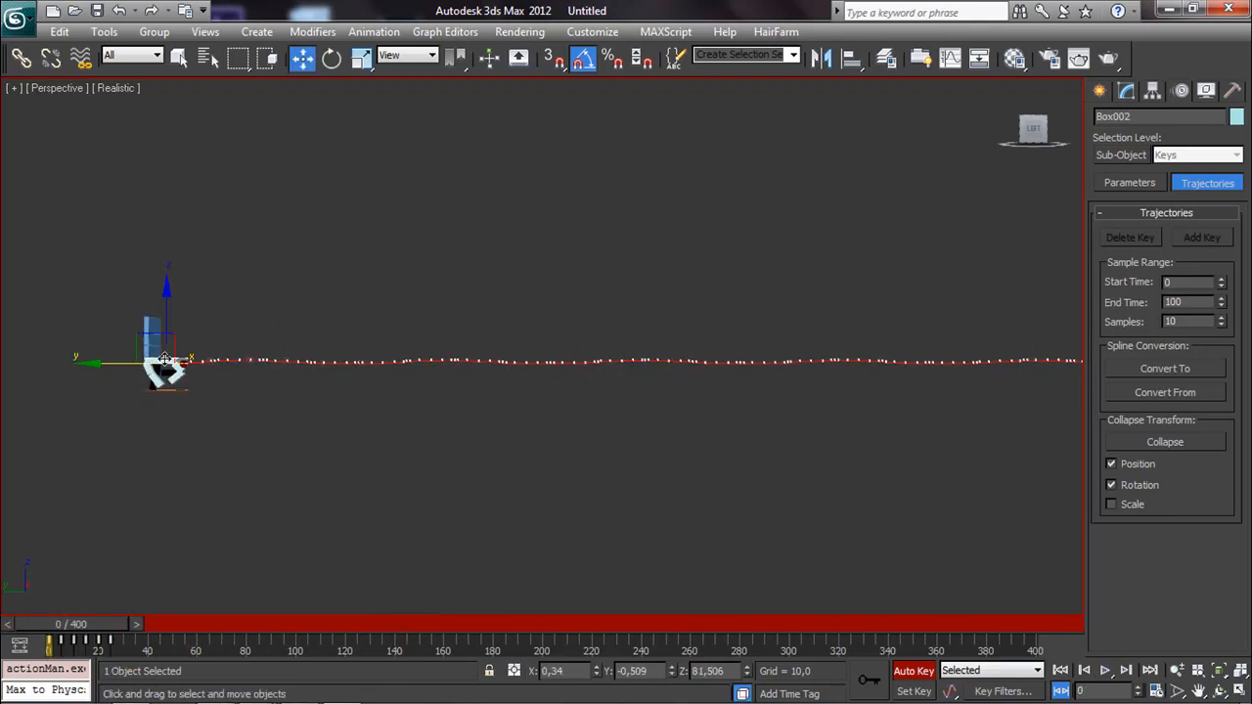
pyautogui.moveTo(491, 412); pyautogui.dragTo(735, 394, button='middle')
pyautogui.scroll(4, 735, 393)
pyautogui.moveTo(736, 393); pyautogui.dragTo(861, 368, button='middle')
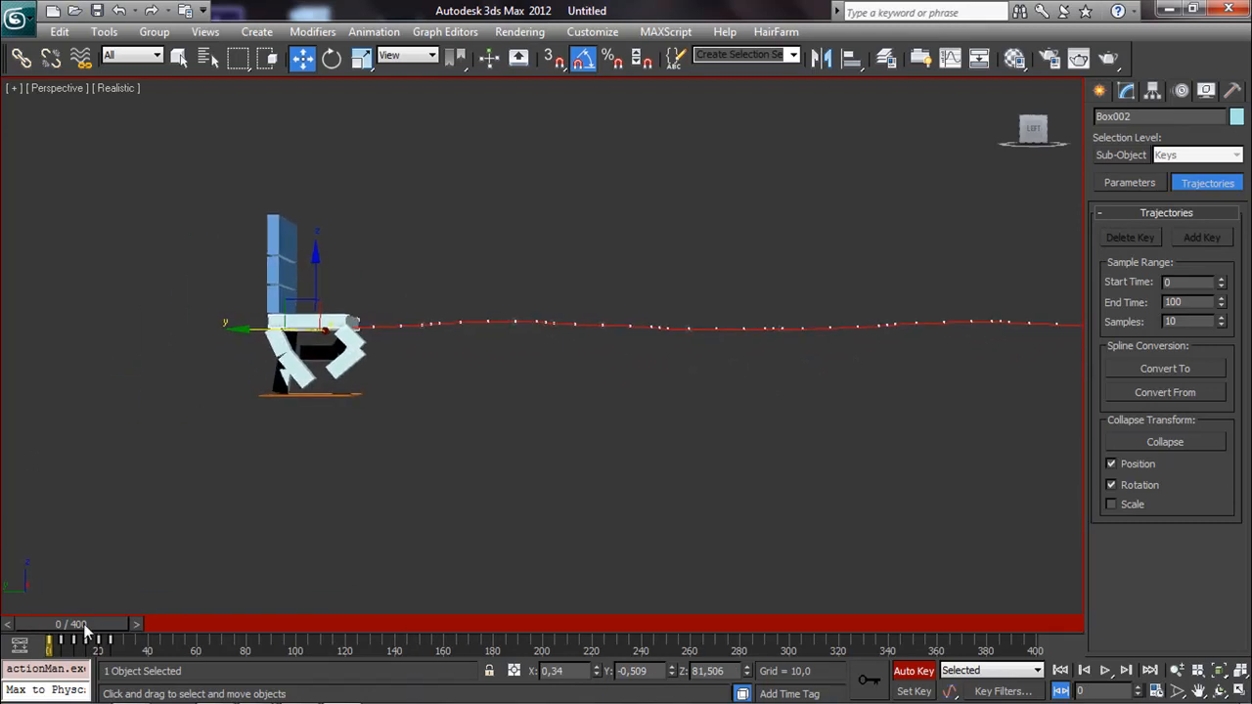
pyautogui.moveTo(135, 625); pyautogui.dragTo(160, 624)
pyautogui.moveTo(513, 280); pyautogui.dragTo(514, 268)
# Step: Raise the seat box to a Z position of about 93.3 at frame 5 and about 91.0 at frame 15
pyautogui.click(30, 624)
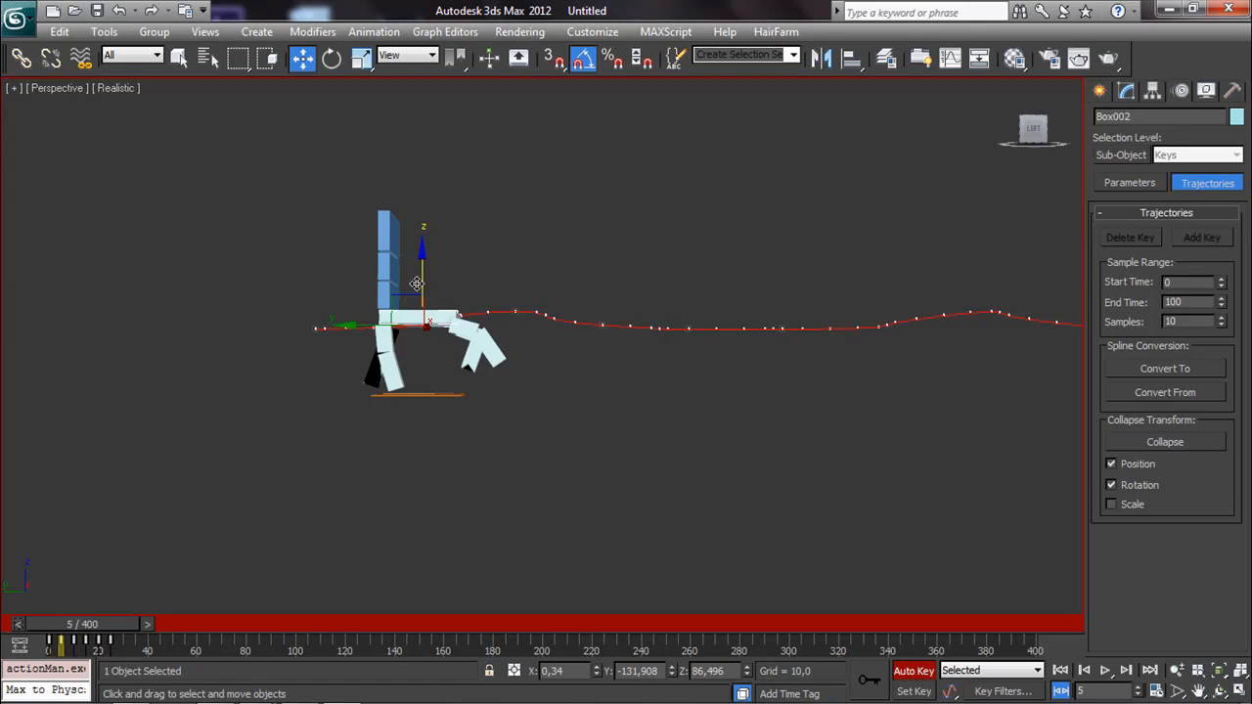
pyautogui.moveTo(423, 280); pyautogui.dragTo(425, 272)
pyautogui.click(149, 624)
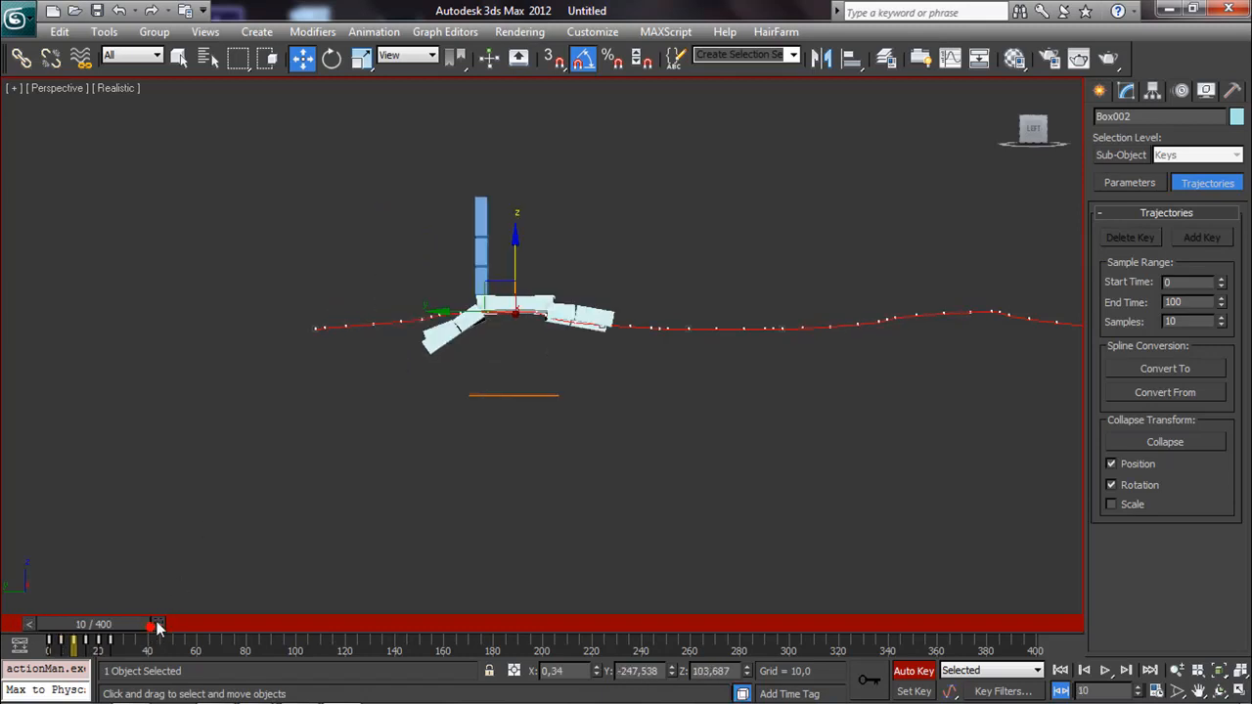
pyautogui.click(159, 624)
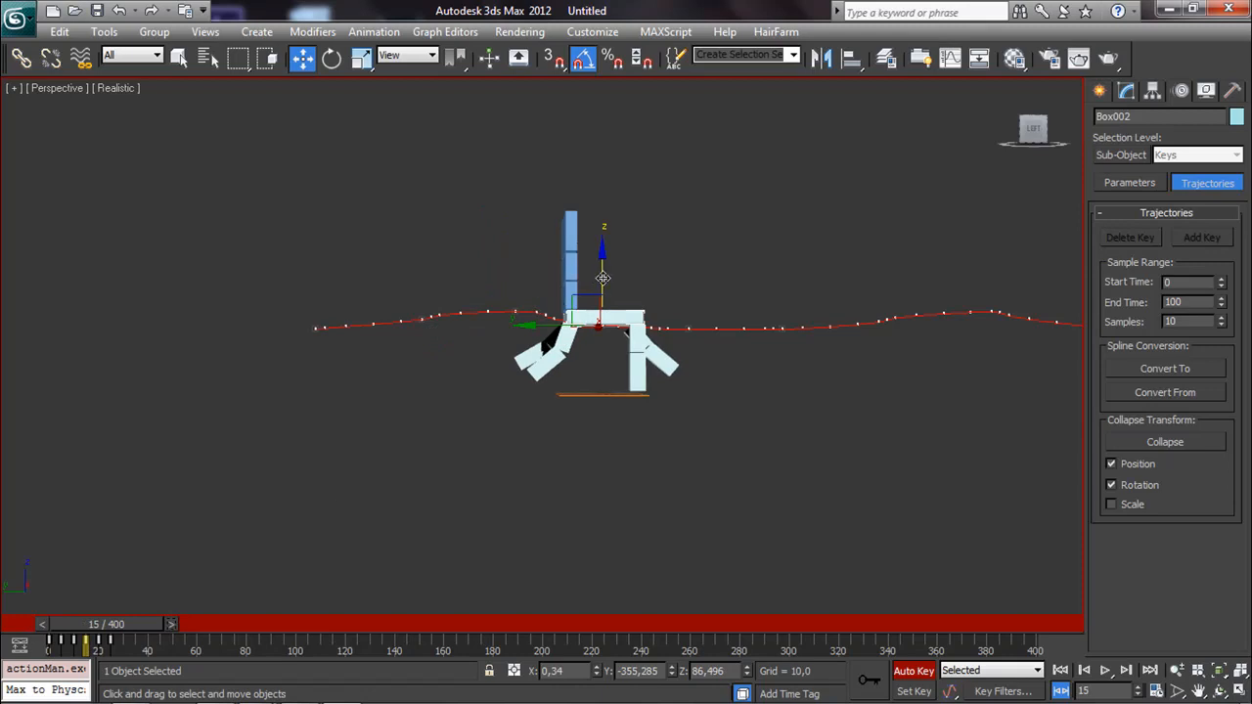
pyautogui.moveTo(603, 278); pyautogui.dragTo(603, 274)
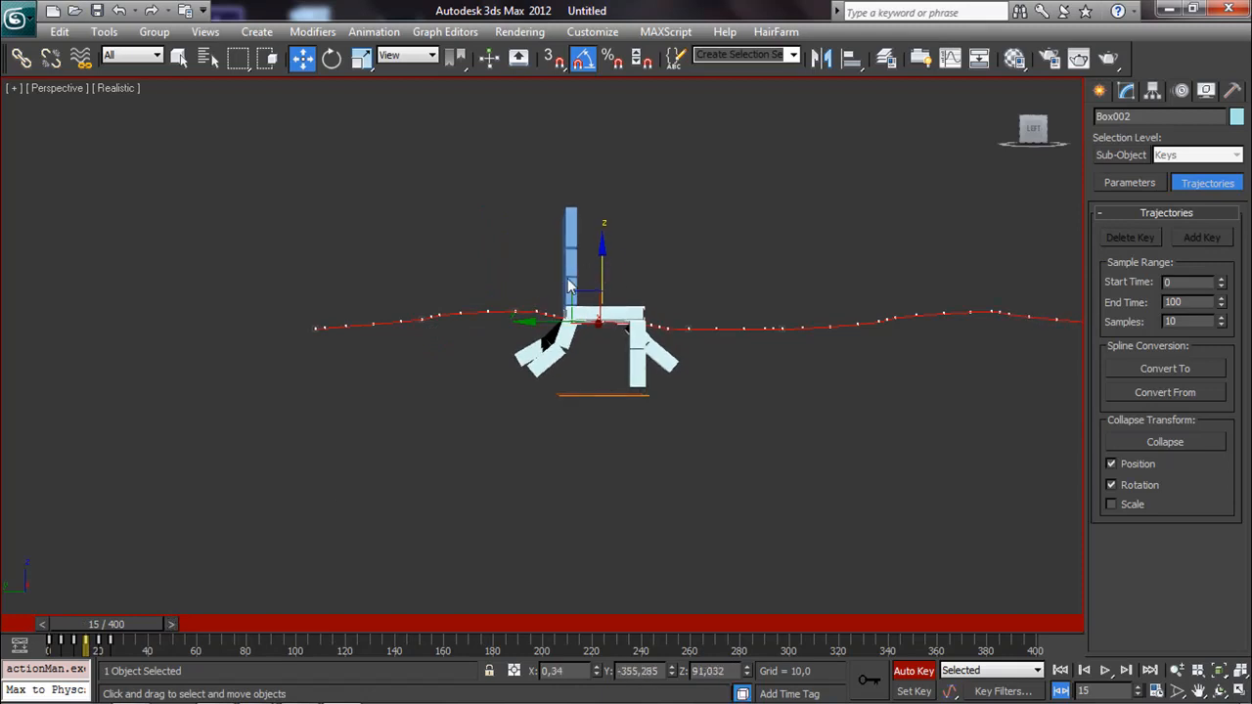
# Step: Return to frame 5 and rotate the seat box to -5 degrees about X
pyautogui.click(44, 625)
pyautogui.click(31, 625)
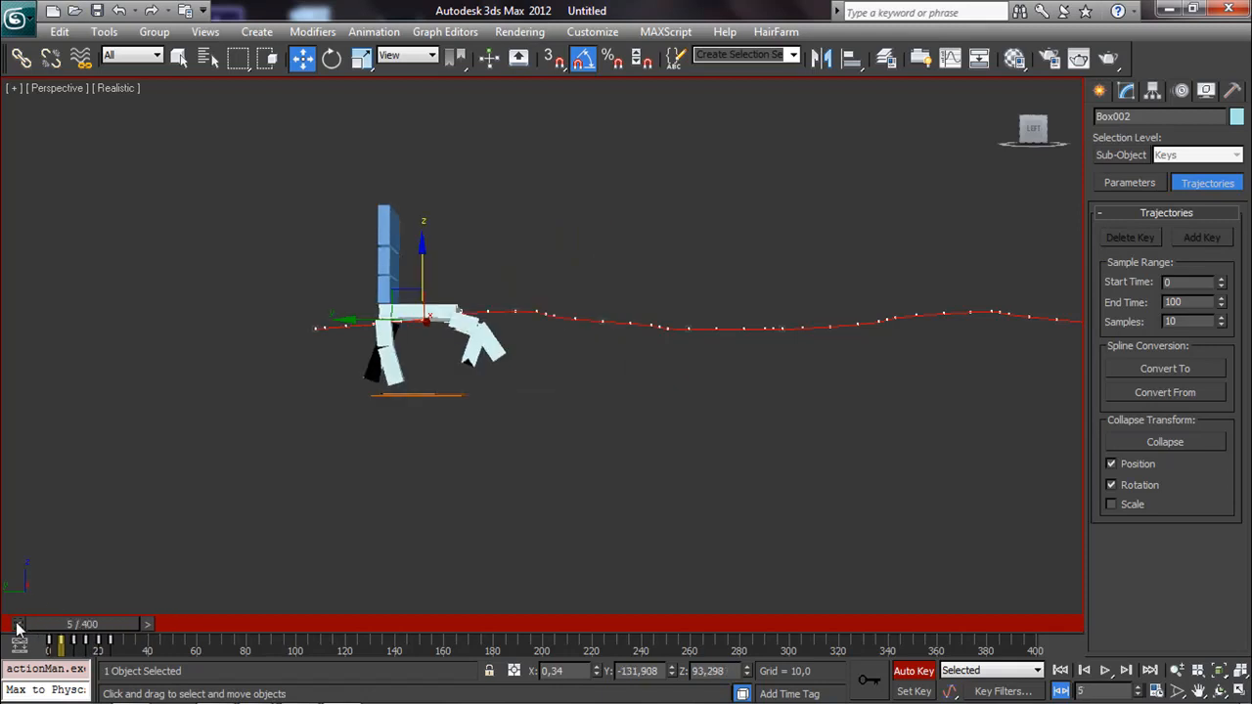
pyautogui.moveTo(102, 640)
pyautogui.mouseDown()
pyautogui.moveTo(182, 645)
pyautogui.moveTo(88, 660)
pyautogui.moveTo(100, 663)
pyautogui.mouseUp()
pyautogui.press('w')
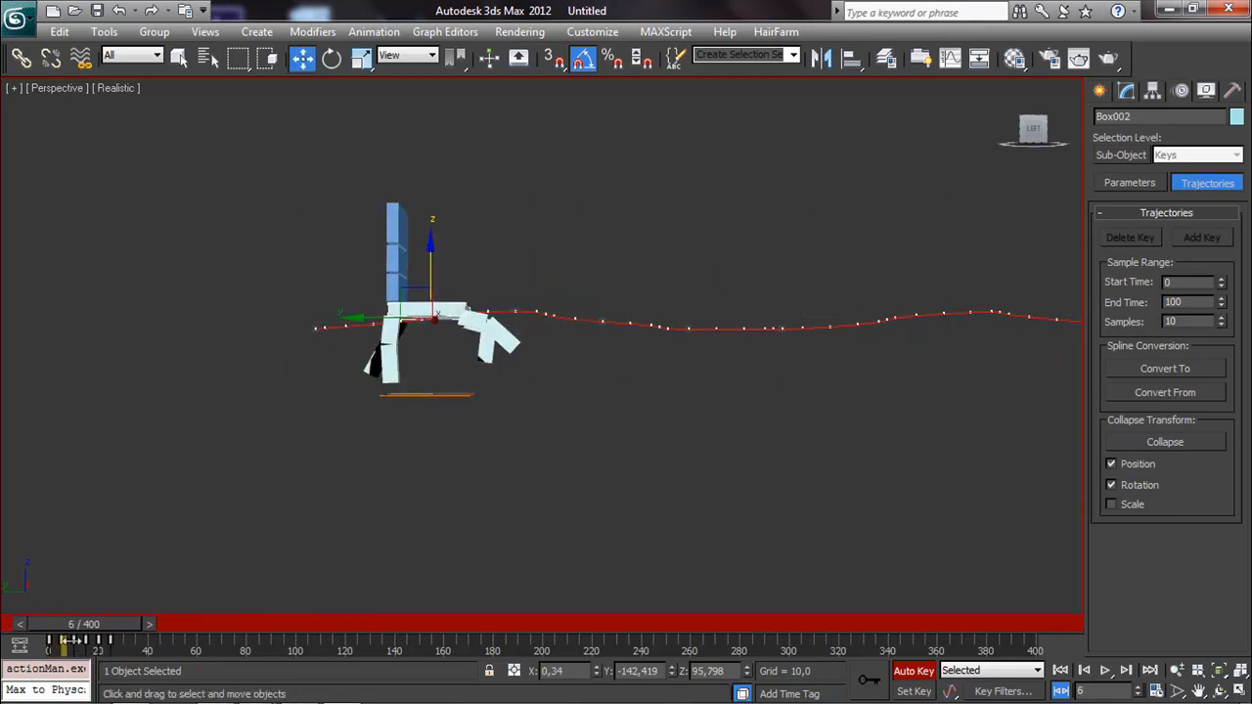
pyautogui.click(18, 625)
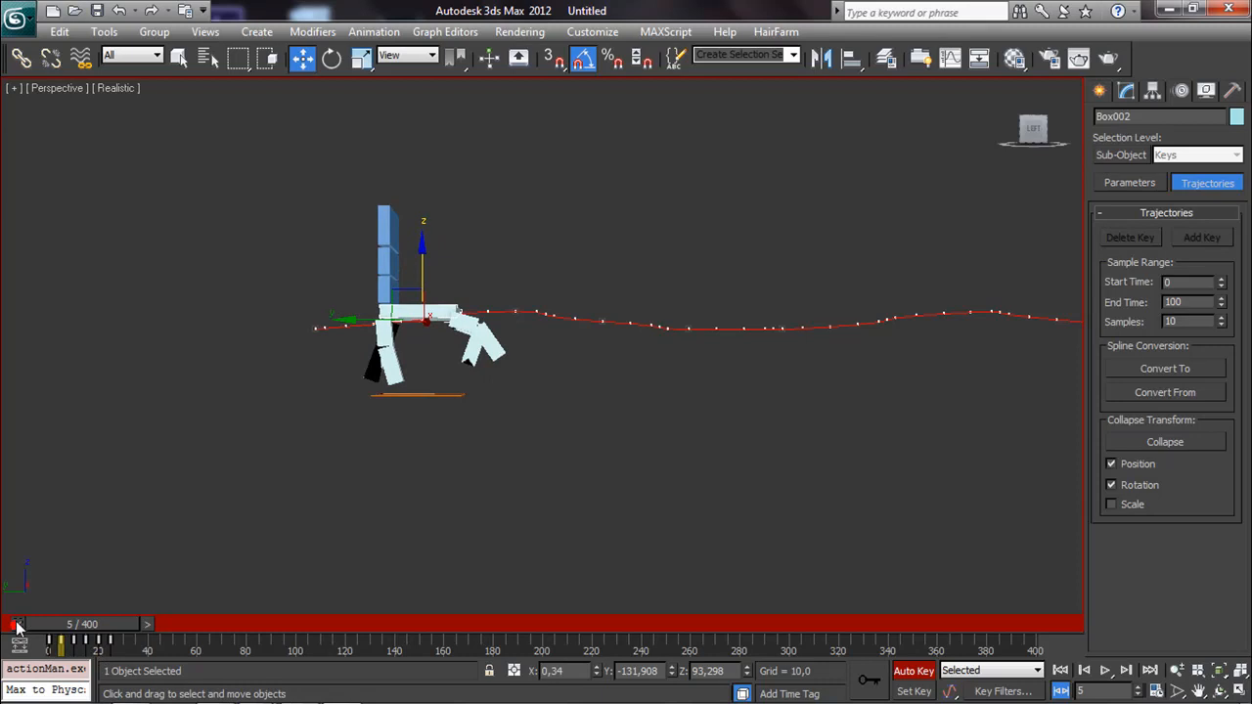
pyautogui.click(332, 58)
pyautogui.moveTo(375, 270); pyautogui.dragTo(371, 271)
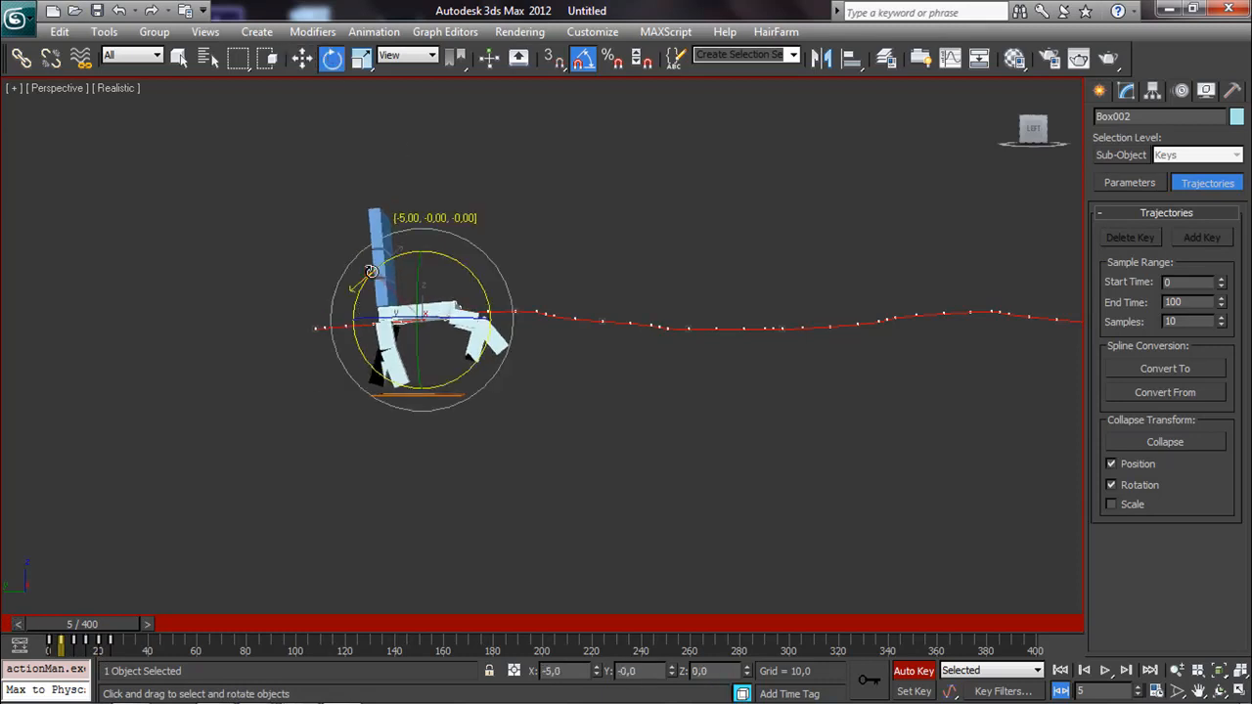
# Step: Set the seat box's X rotation to -10 degrees at frame 10 and 5 degrees at frame 15
pyautogui.click(149, 624)
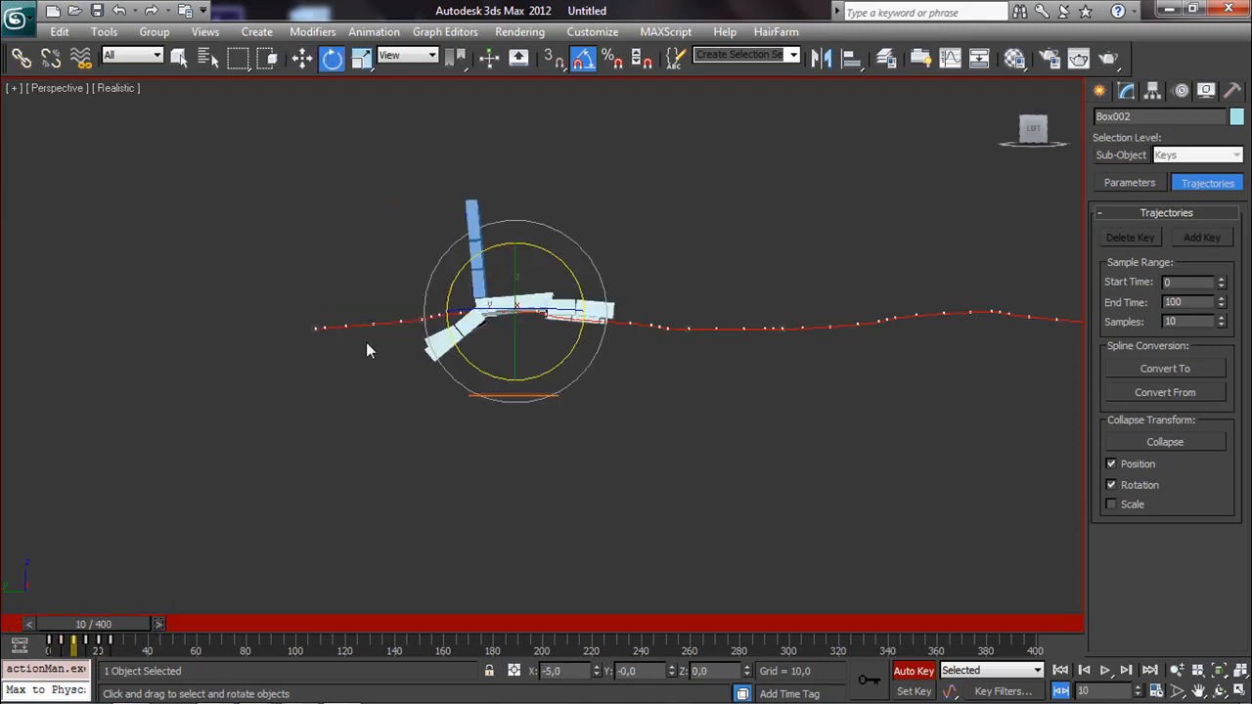
pyautogui.moveTo(448, 280); pyautogui.dragTo(446, 285)
pyautogui.click(165, 622)
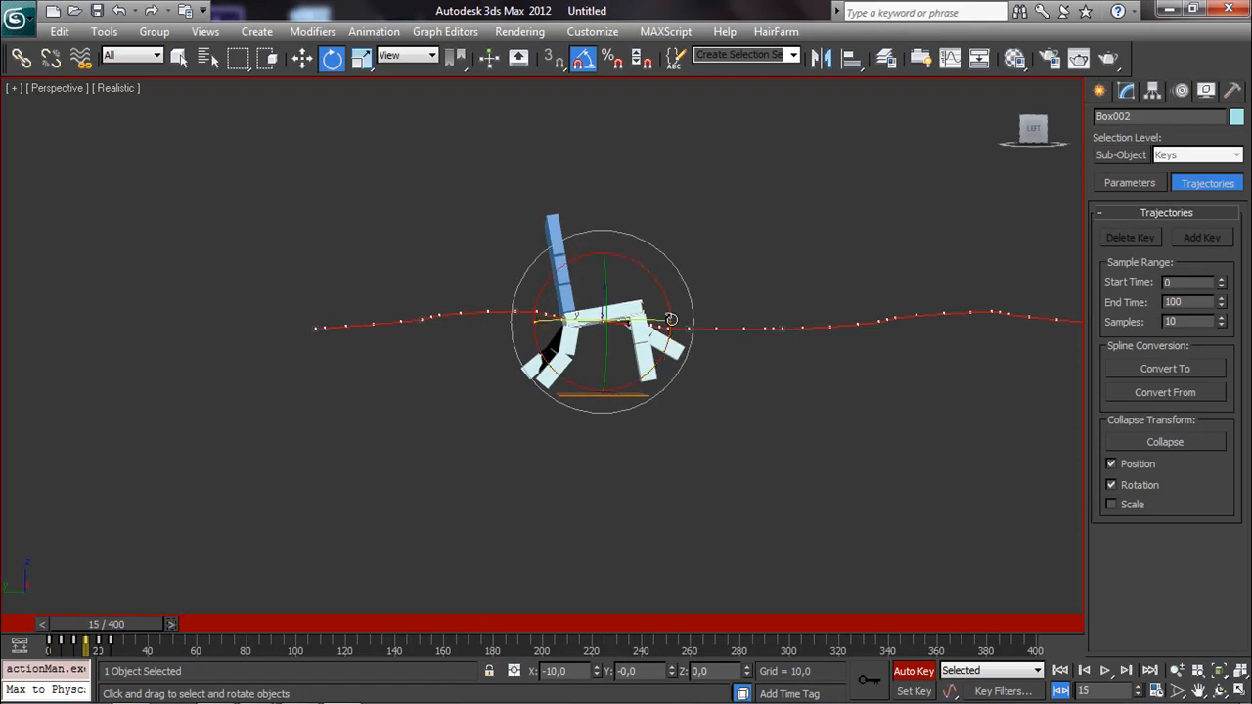
pyautogui.moveTo(671, 320); pyautogui.dragTo(673, 341)
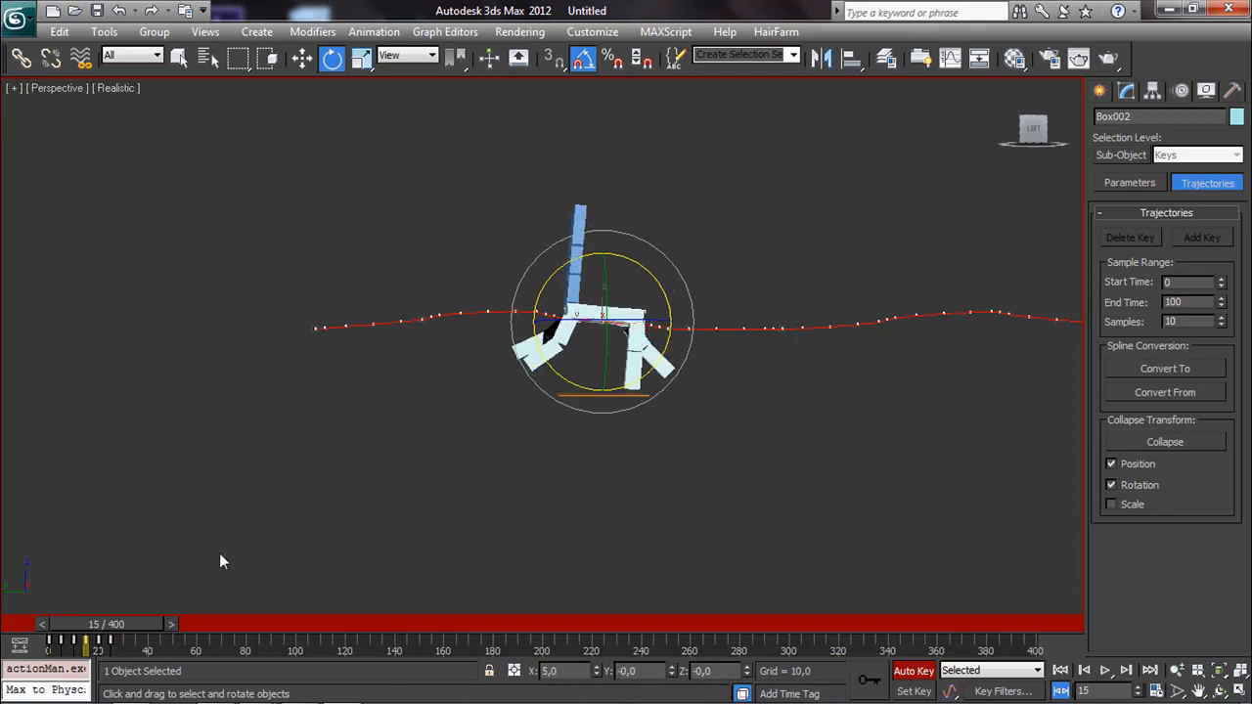
# Step: Reset the seat box's X rotation to 0 at frames 20 and 25 using the Rotate Transform Type-In
pyautogui.click(176, 625)
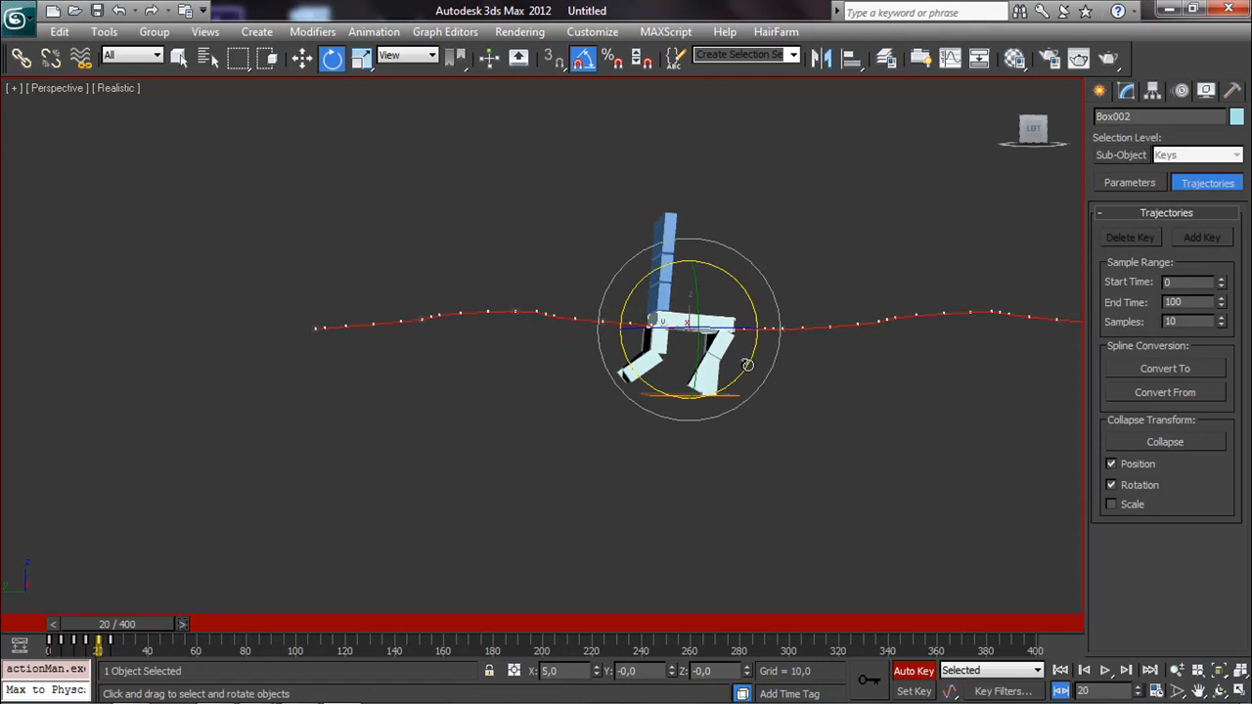
pyautogui.rightClick(332, 58)
pyautogui.rightClick(367, 174)
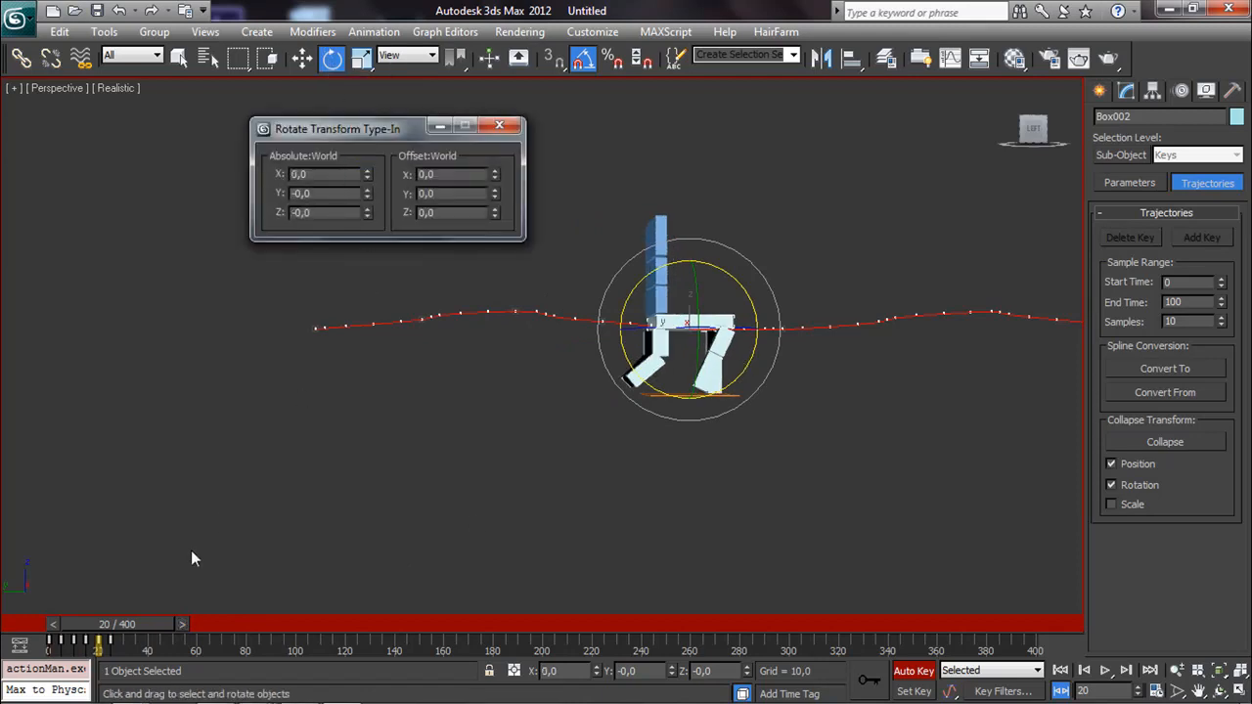
pyautogui.click(181, 624)
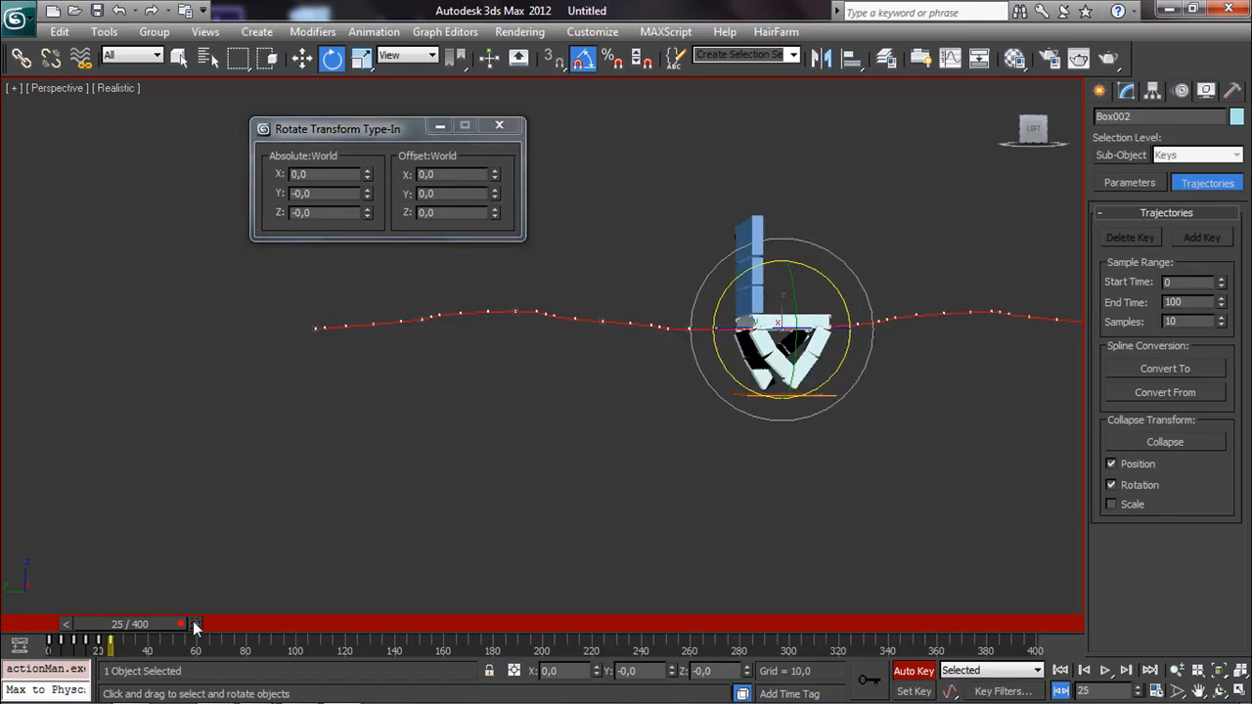
pyautogui.click(367, 172)
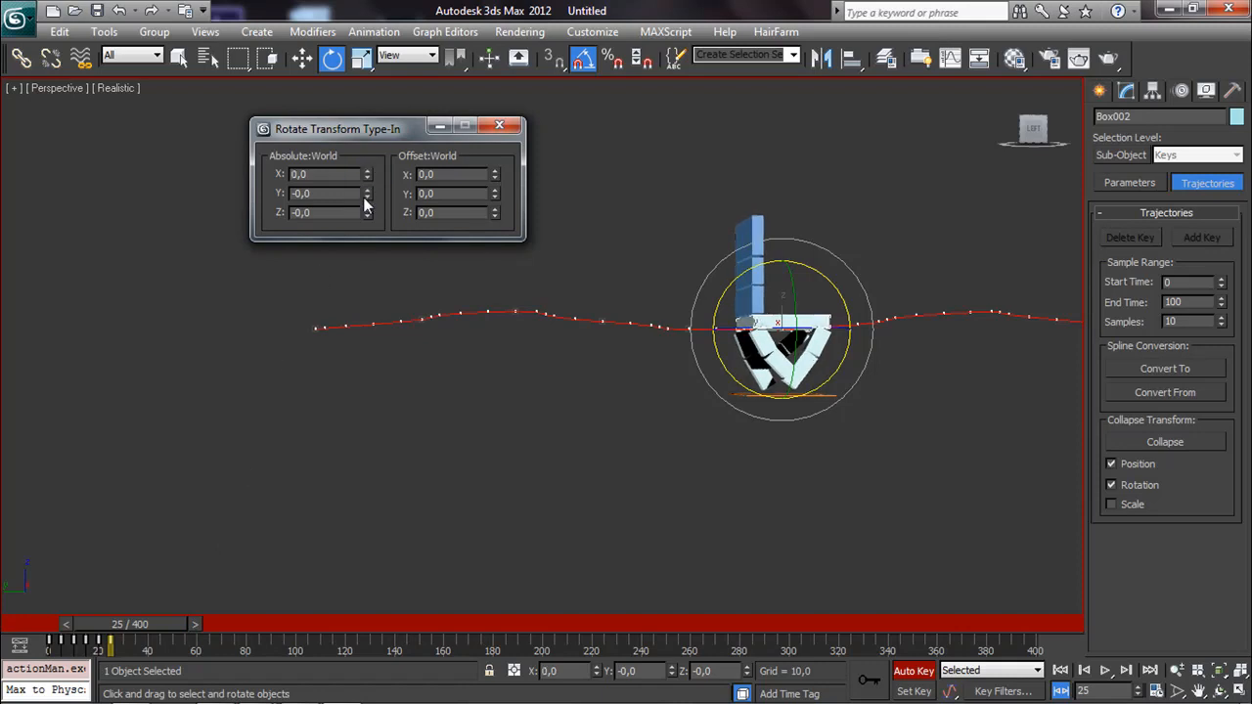
pyautogui.click(499, 127)
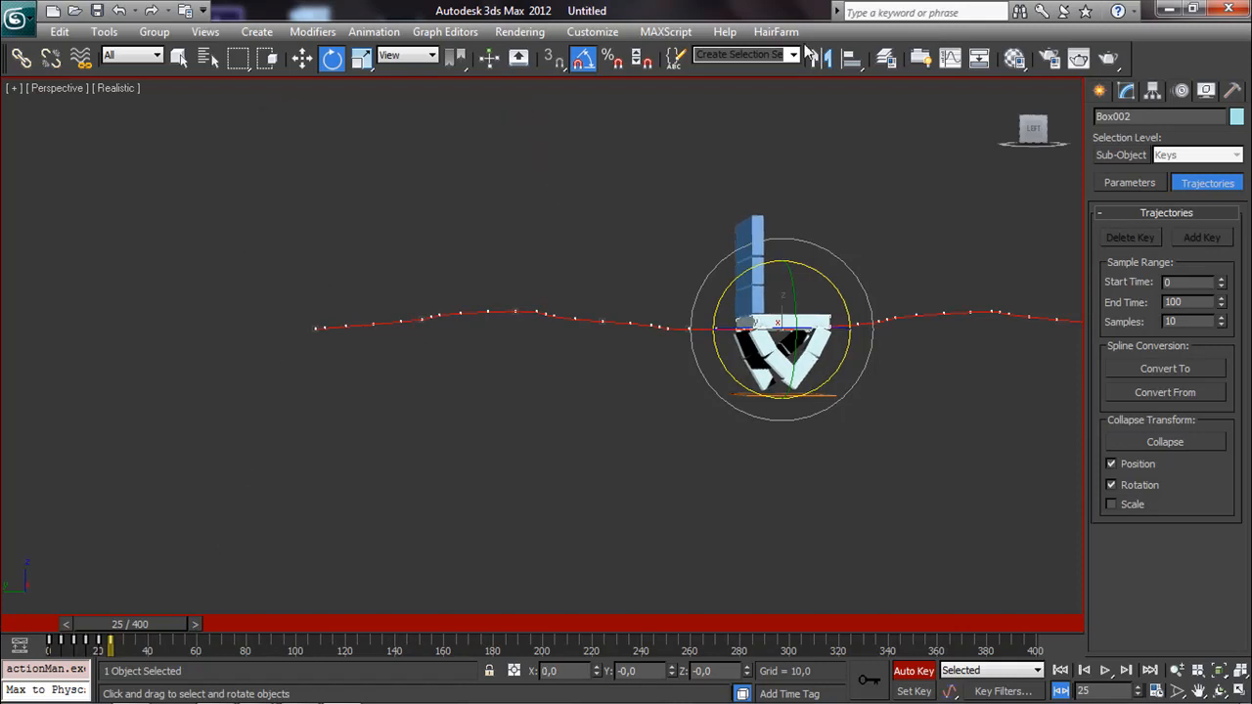
# Step: Go through the seat box's rotation curves in the Curve Editor and select all keys of the X Rotation curve
pyautogui.click(951, 60)
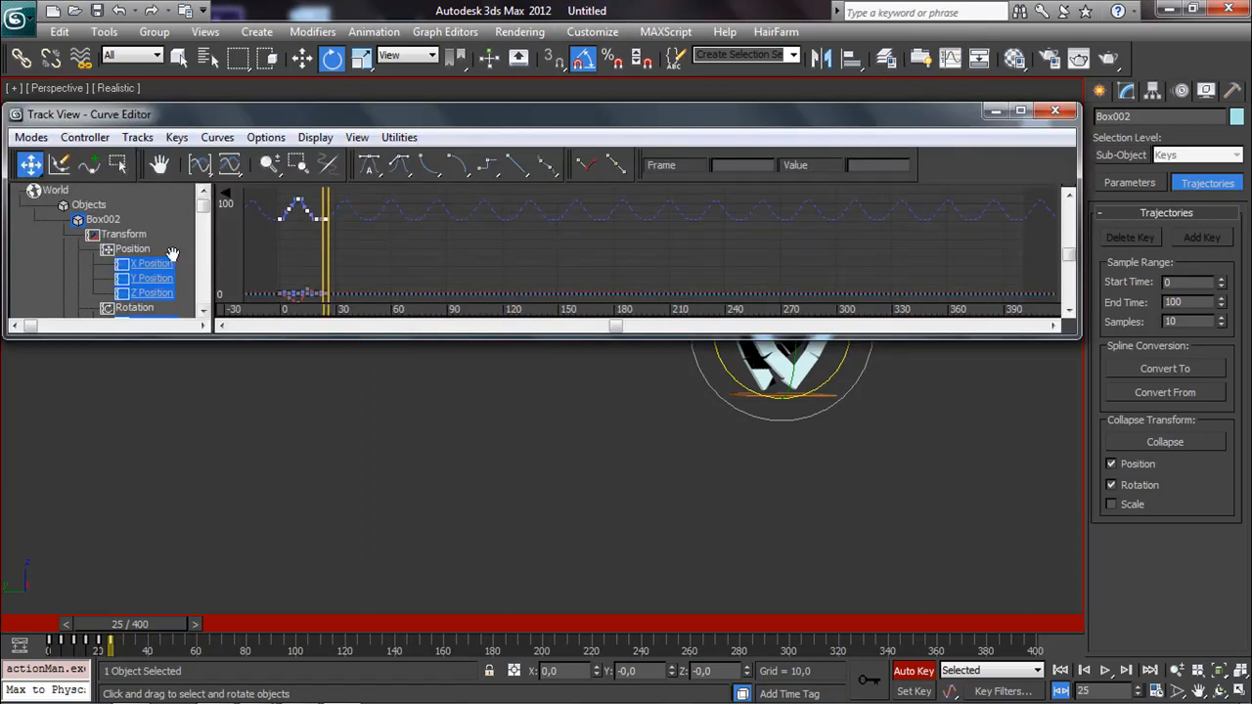
pyautogui.scroll(-3, 65, 290)
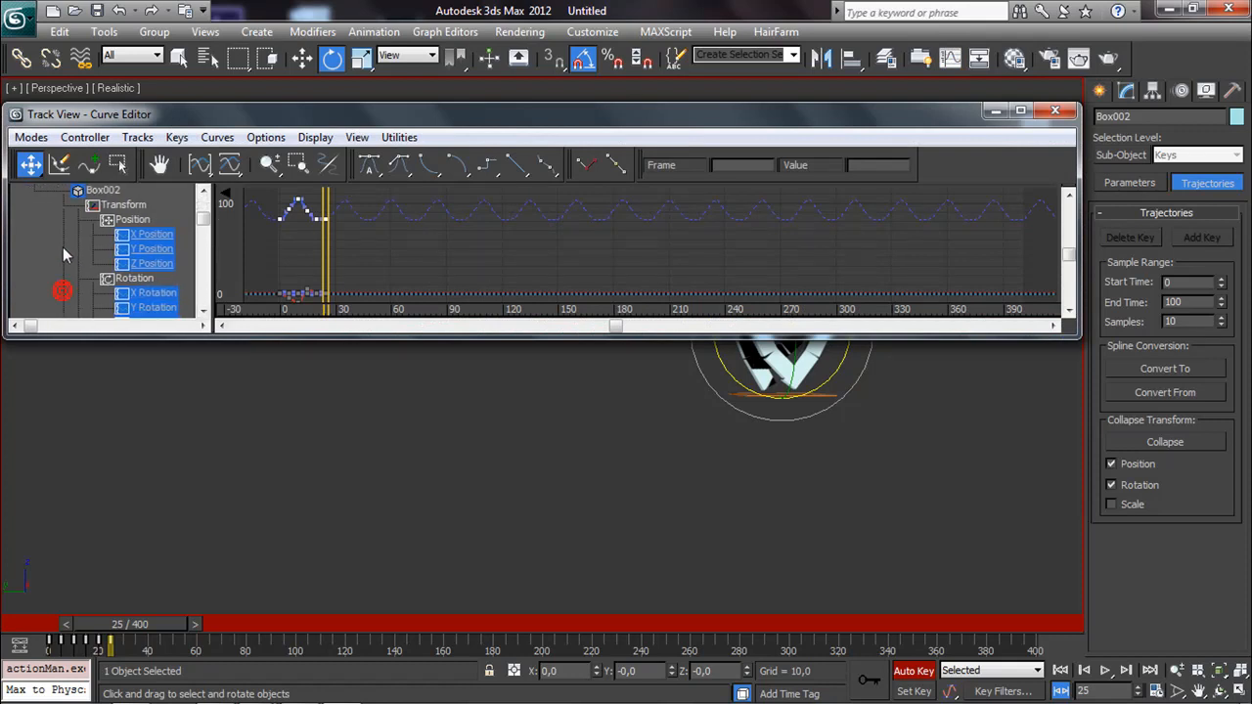
pyautogui.click(142, 281)
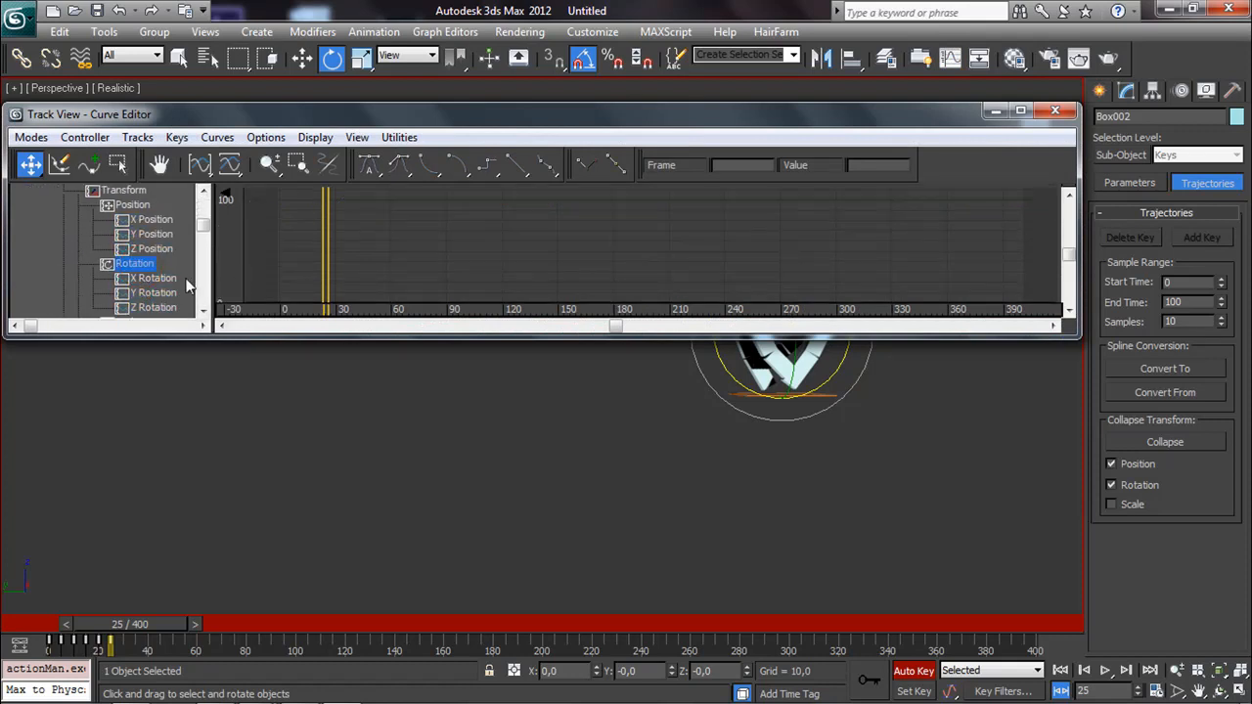
pyautogui.click(162, 306)
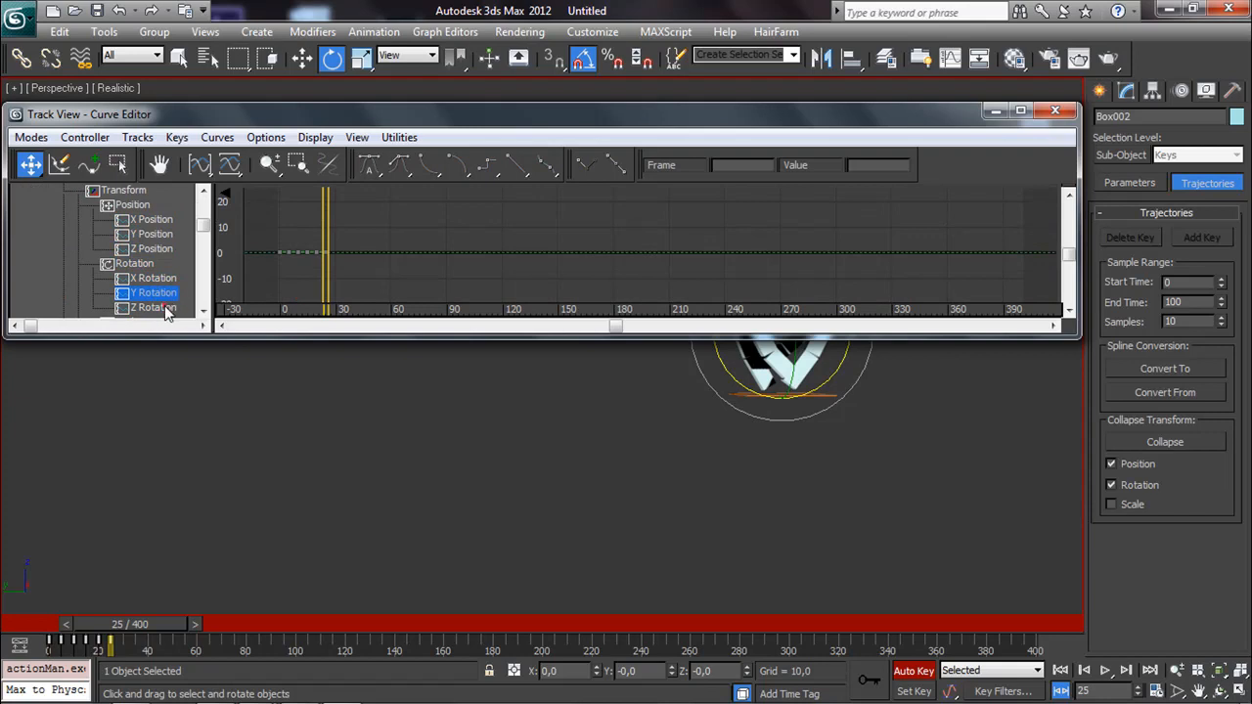
pyautogui.moveTo(247, 269); pyautogui.dragTo(337, 232)
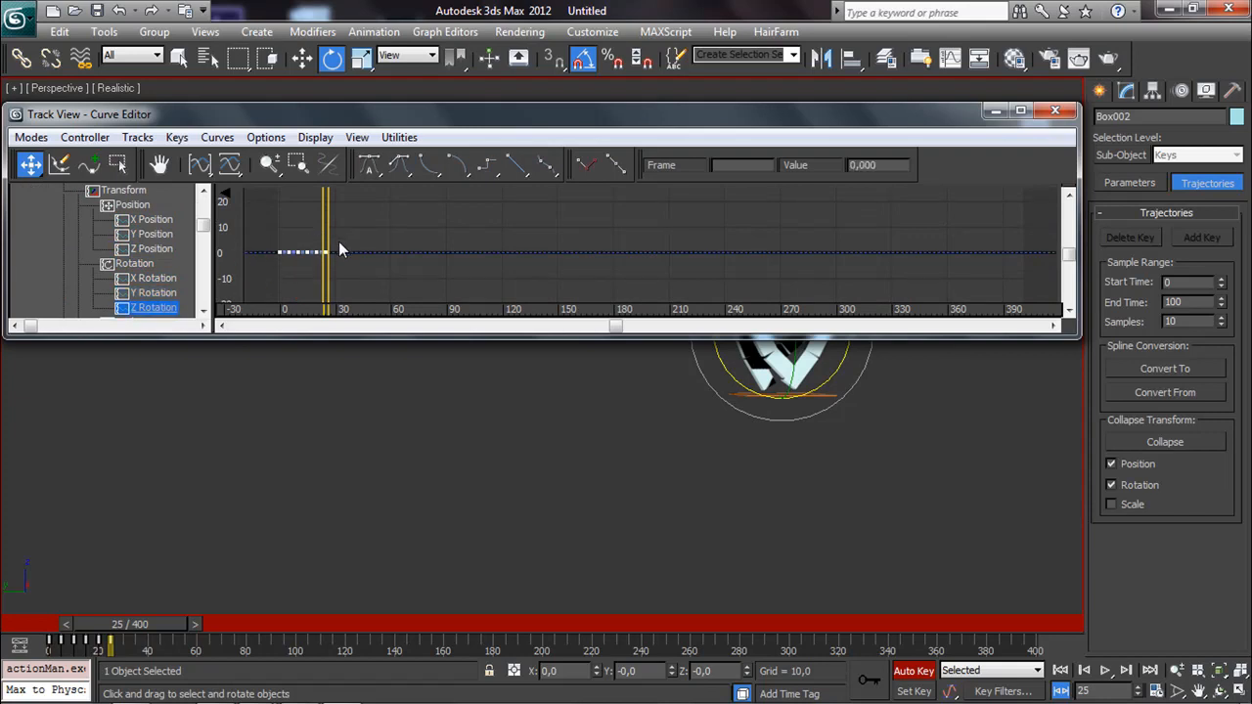
pyautogui.click(159, 293)
pyautogui.moveTo(350, 234); pyautogui.dragTo(349, 234)
pyautogui.click(152, 279)
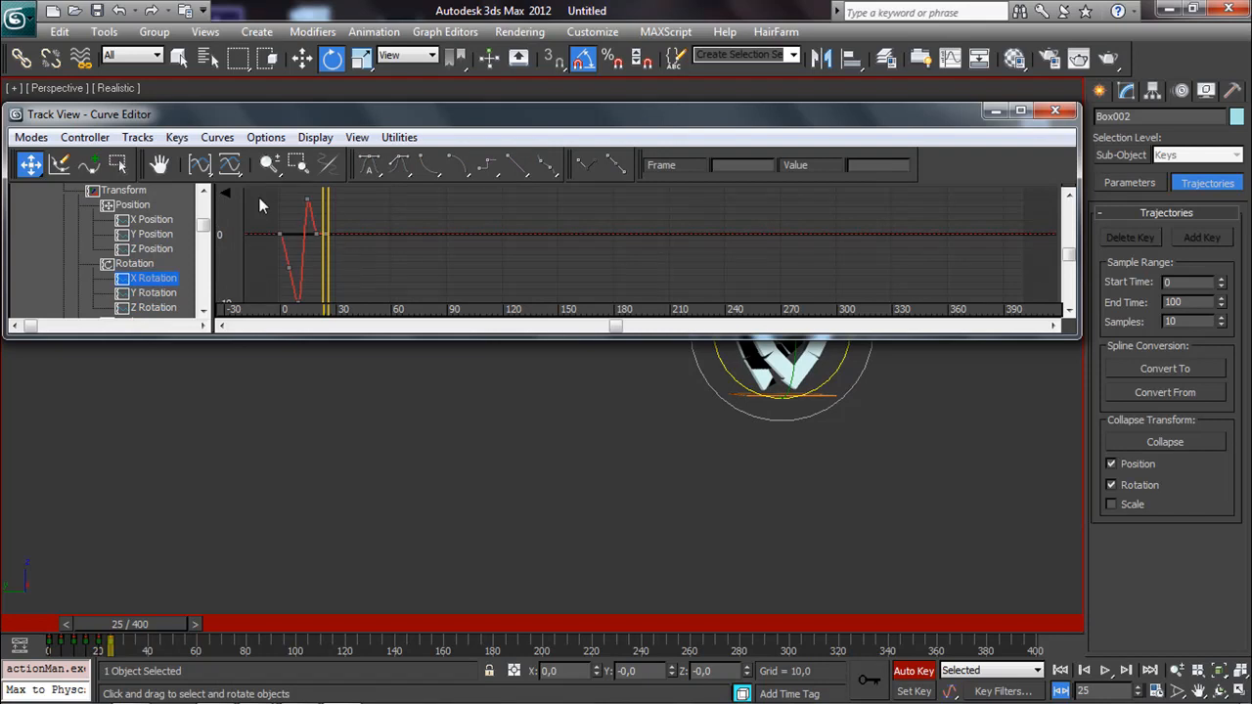
pyautogui.moveTo(348, 300); pyautogui.dragTo(349, 300)
pyautogui.scroll(-2, 308, 288)
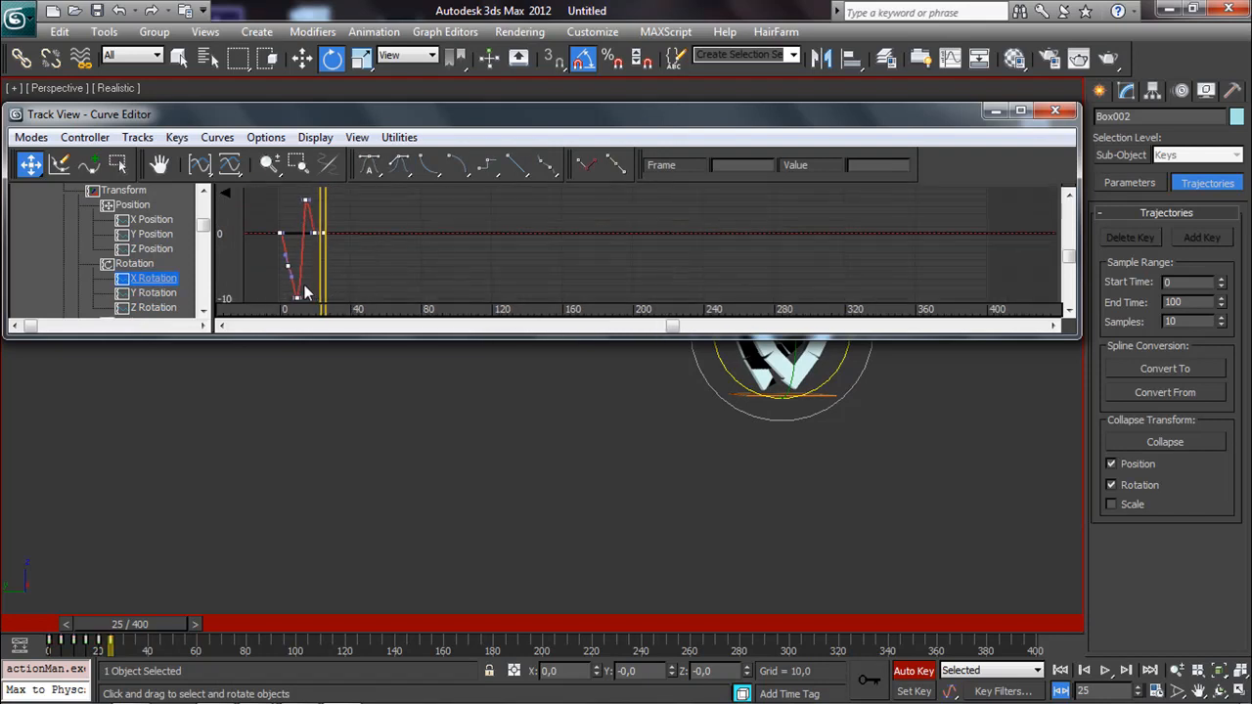
# Step: Set the X Rotation curve's out-of-range type to Loop in both directions and close the Curve Editor
pyautogui.click(90, 137)
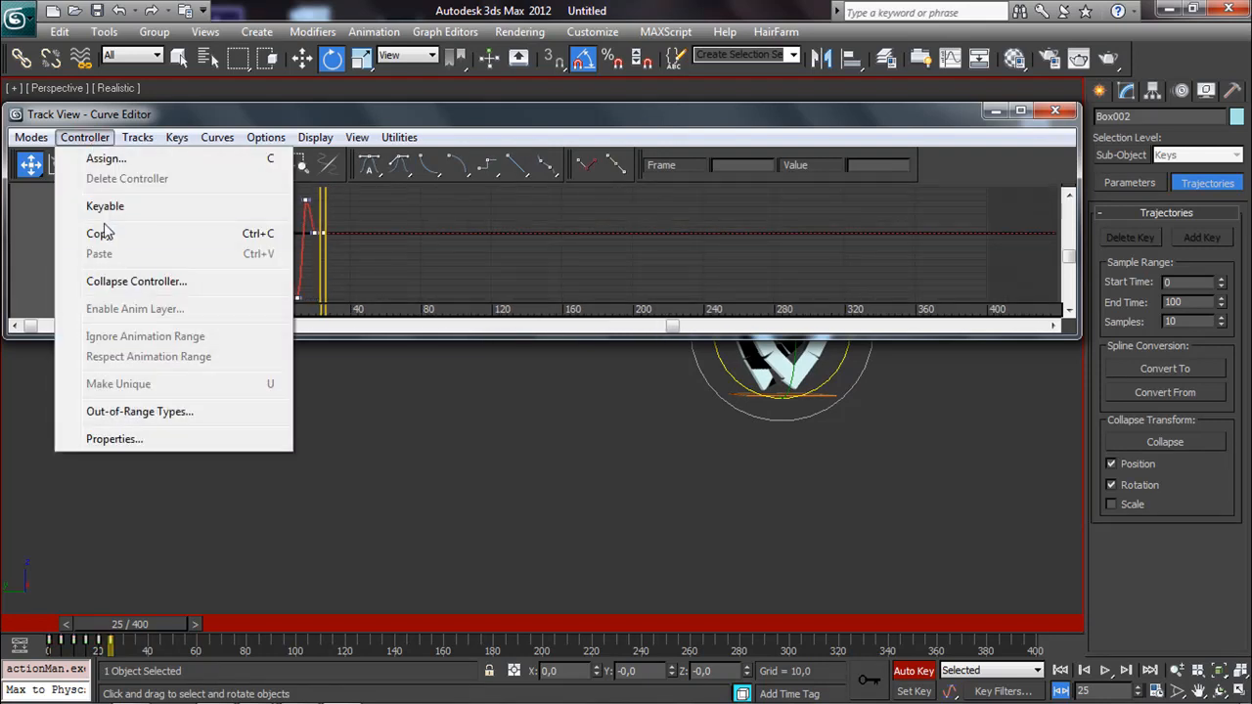
pyautogui.click(108, 412)
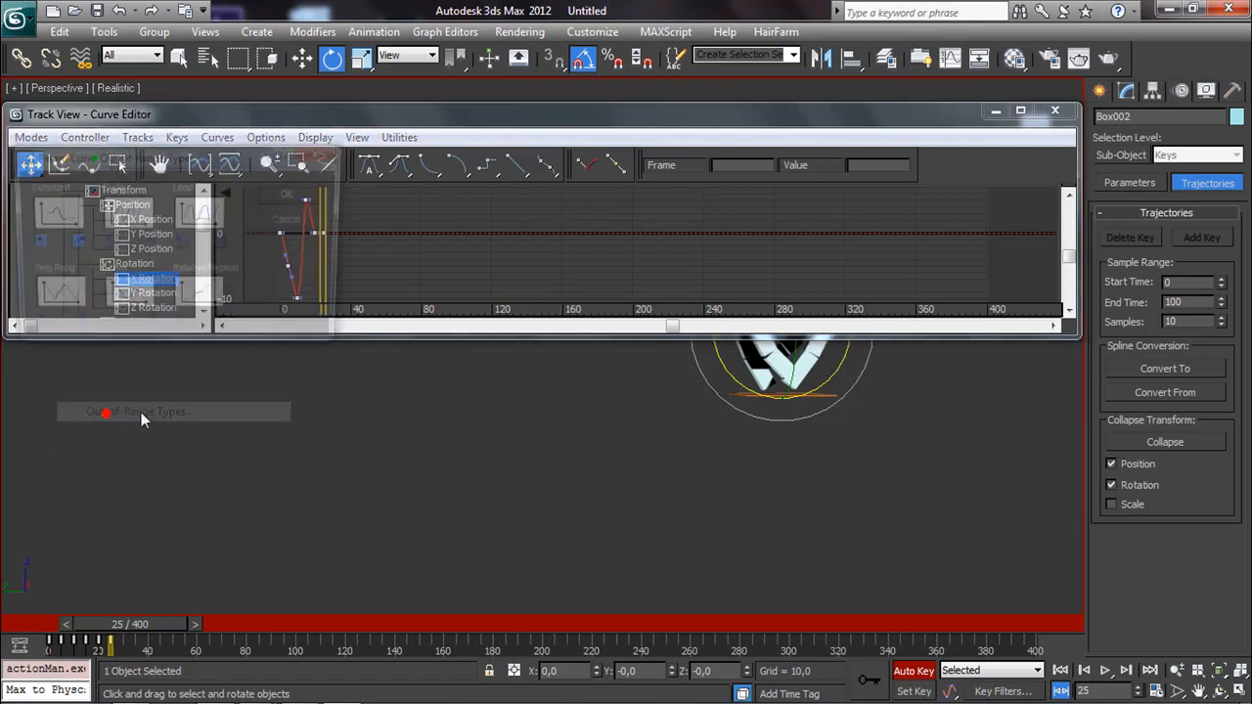
pyautogui.click(191, 221)
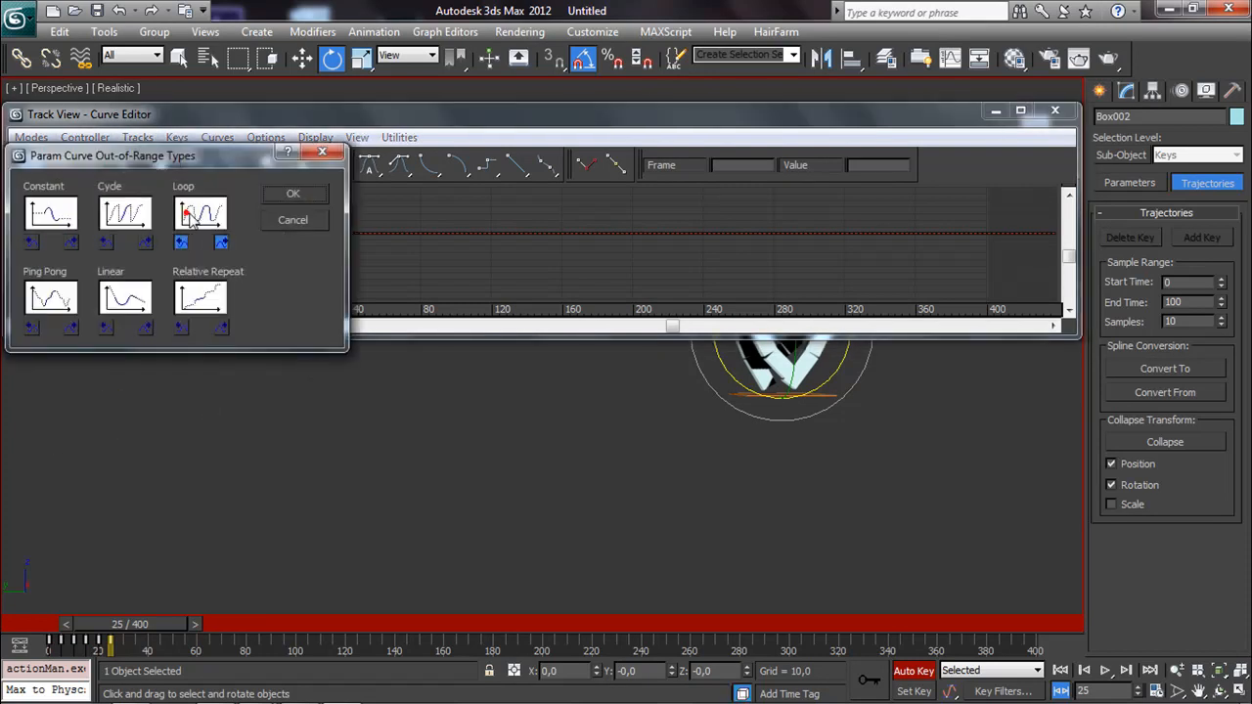
pyautogui.click(297, 194)
pyautogui.scroll(3, 327, 238)
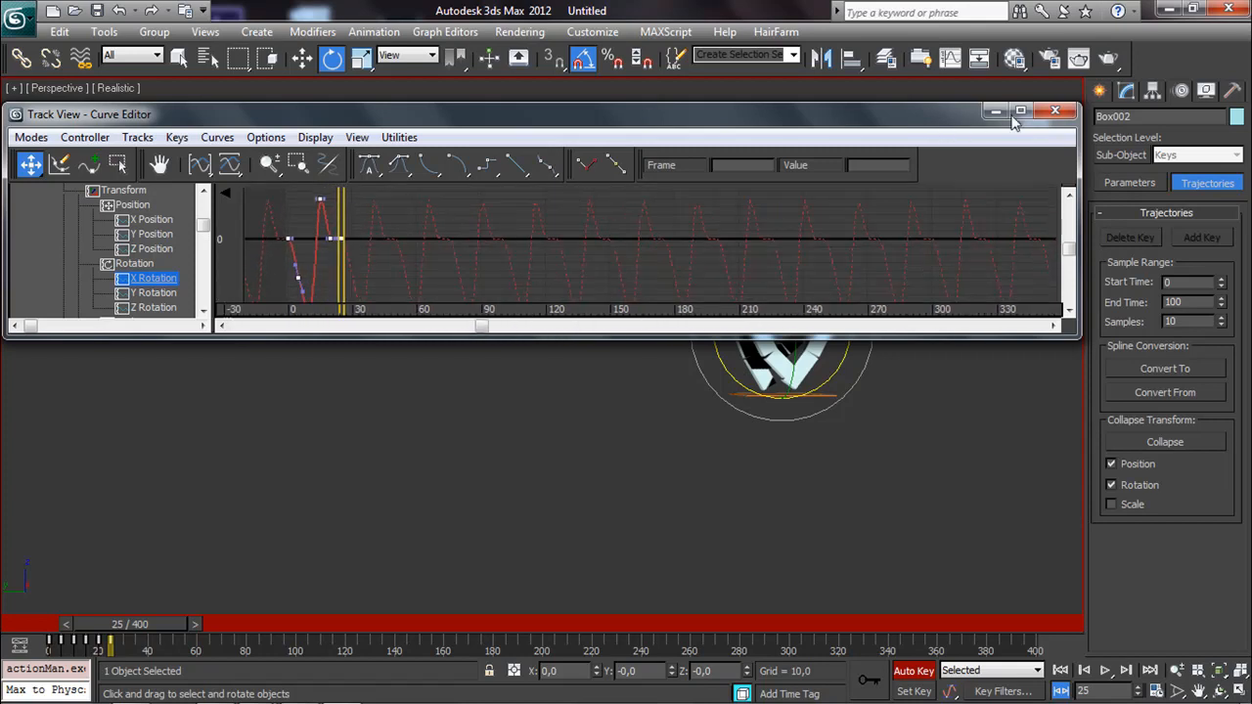
pyautogui.click(1055, 111)
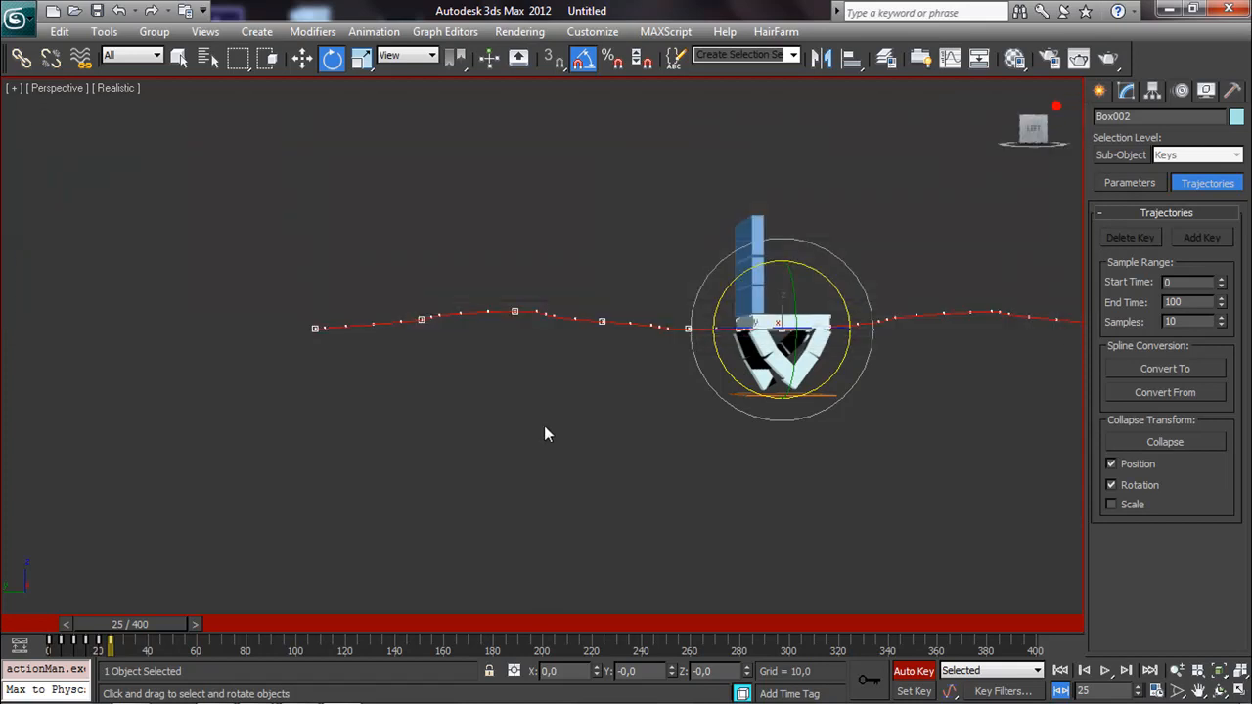
# Step: Turn off Auto Key, play the run with the added body tilt, and return to frame 0
pyautogui.click(914, 671)
pyautogui.click(1106, 671)
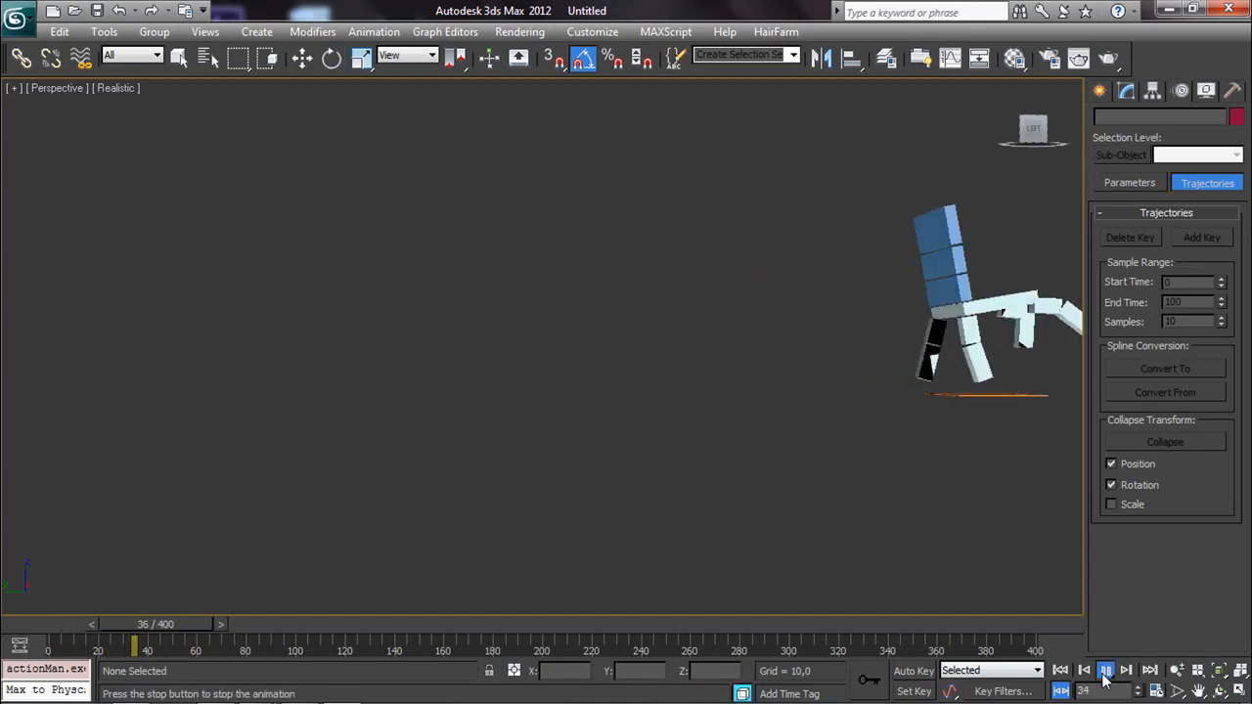
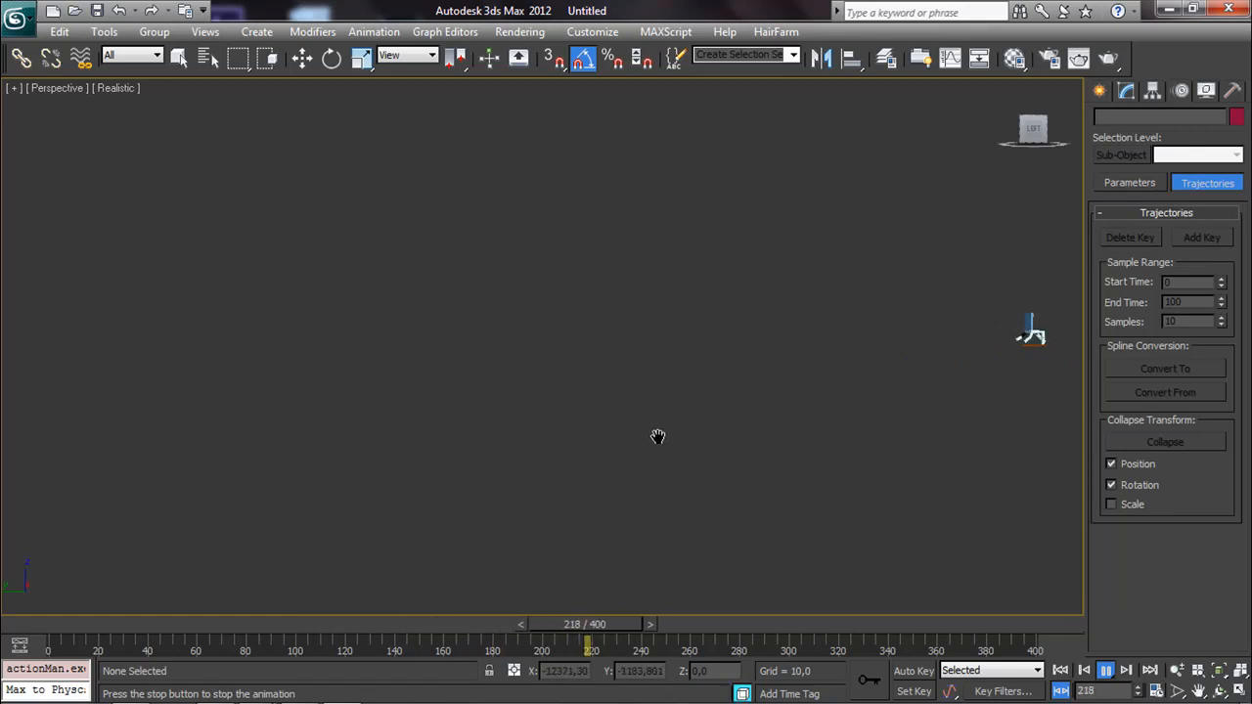
pyautogui.moveTo(675, 625); pyautogui.dragTo(1, 597)
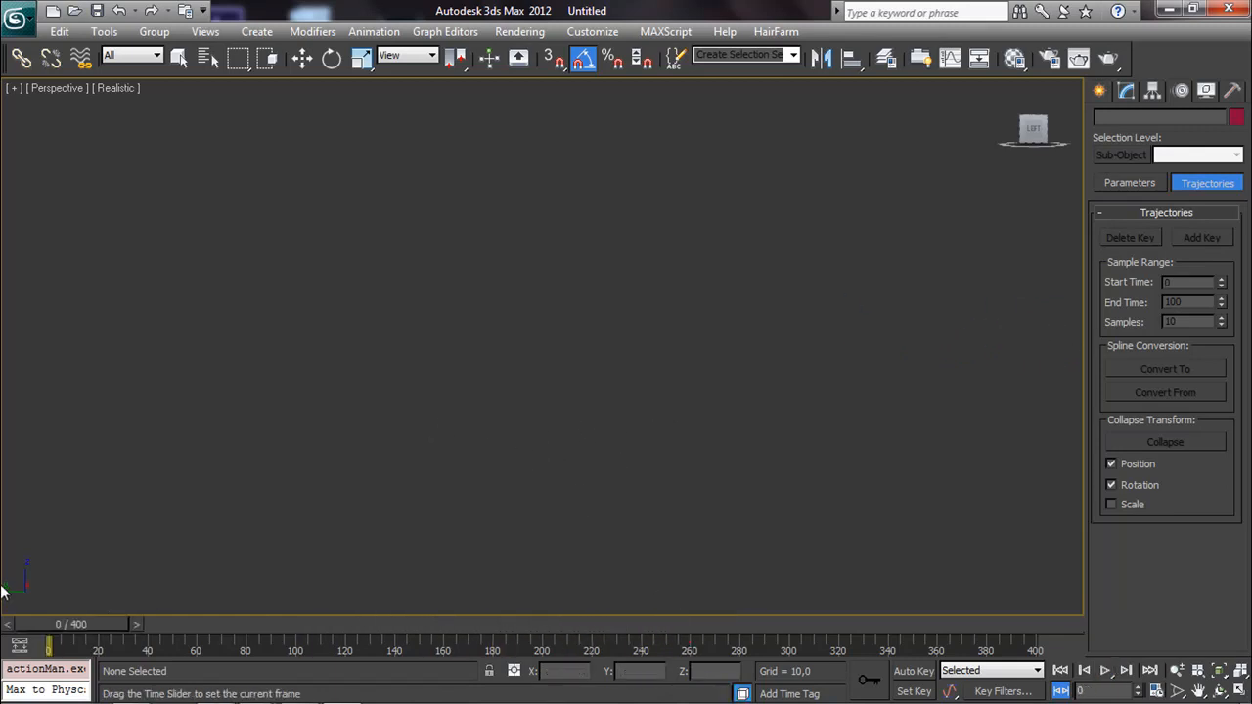
# Step: Orbit to an angled view of the chair and replay the run from frame 0
pyautogui.press('e')
pyautogui.moveTo(419, 392); pyautogui.dragTo(604, 525, button='middle')
pyautogui.keyDown('alt'); pyautogui.moveTo(431, 402); pyautogui.dragTo(260, 350, button='middle'); pyautogui.keyUp('alt')
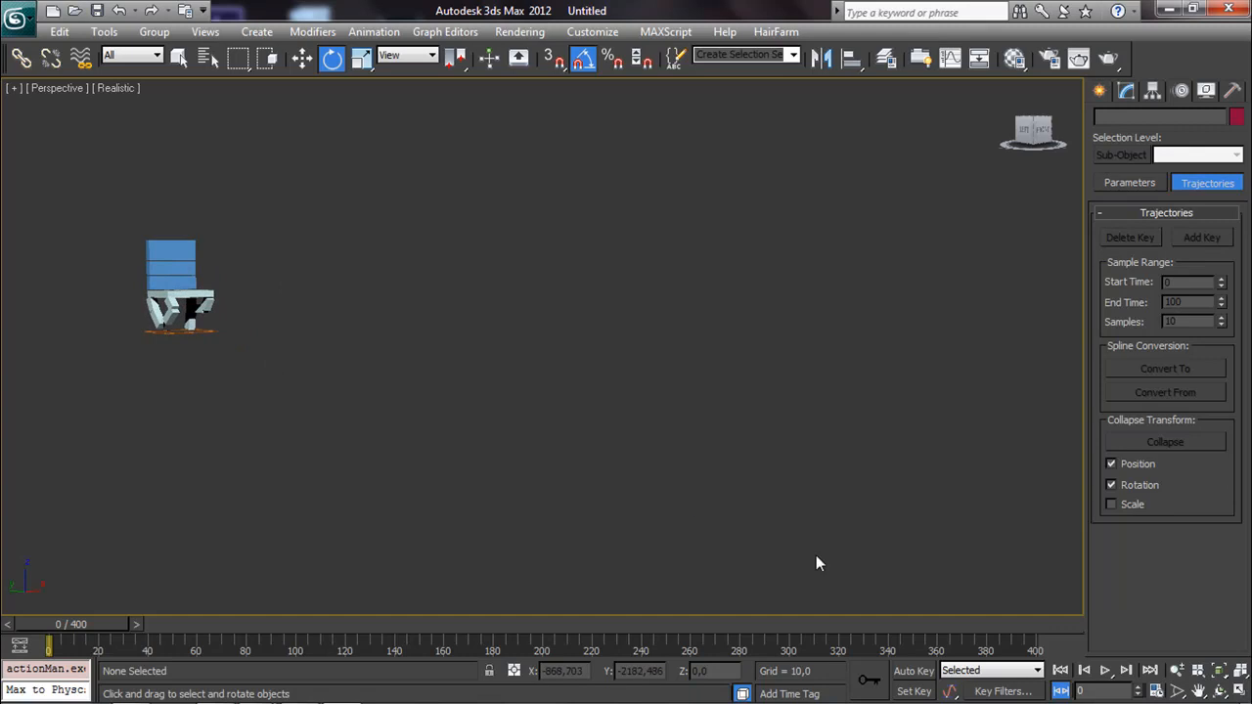
pyautogui.click(1106, 671)
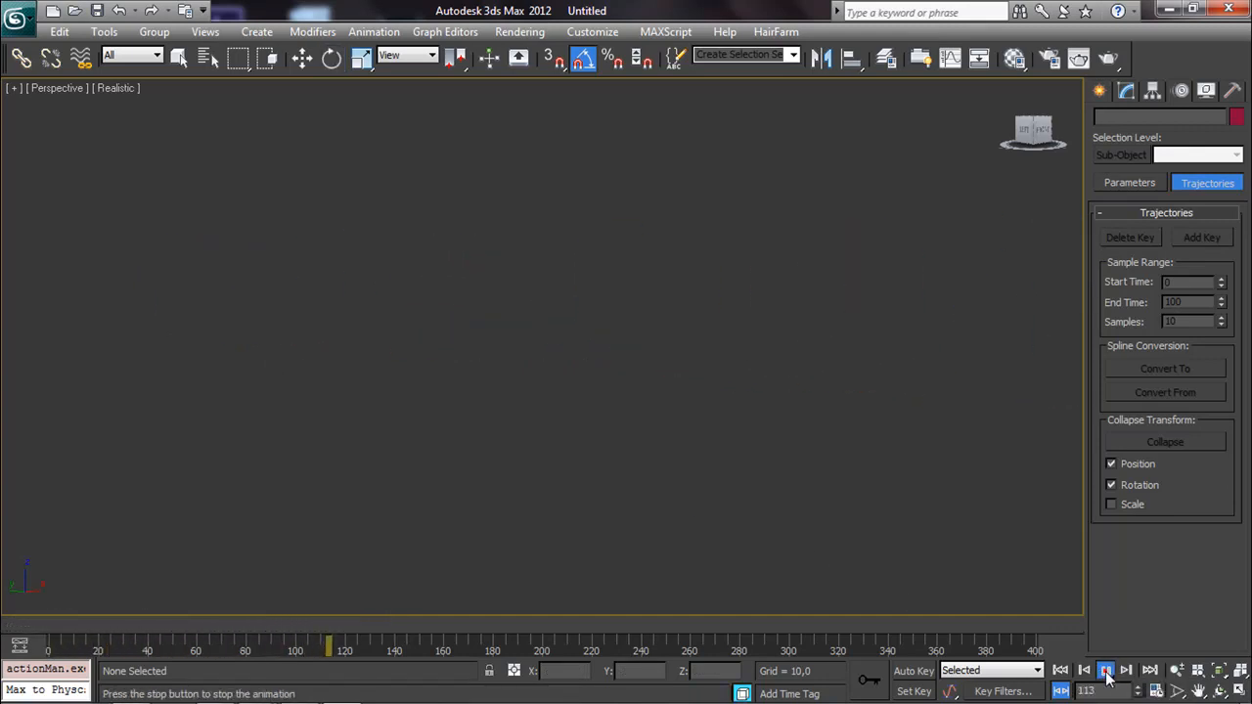
# Step: Stop playback, select the lowest backrest box and scrub through the early frames to examine how the backrest moves with the seat
pyautogui.click(1107, 671)
pyautogui.press('e')
pyautogui.moveTo(370, 623); pyautogui.dragTo(227, 584)
pyautogui.click(520, 289)
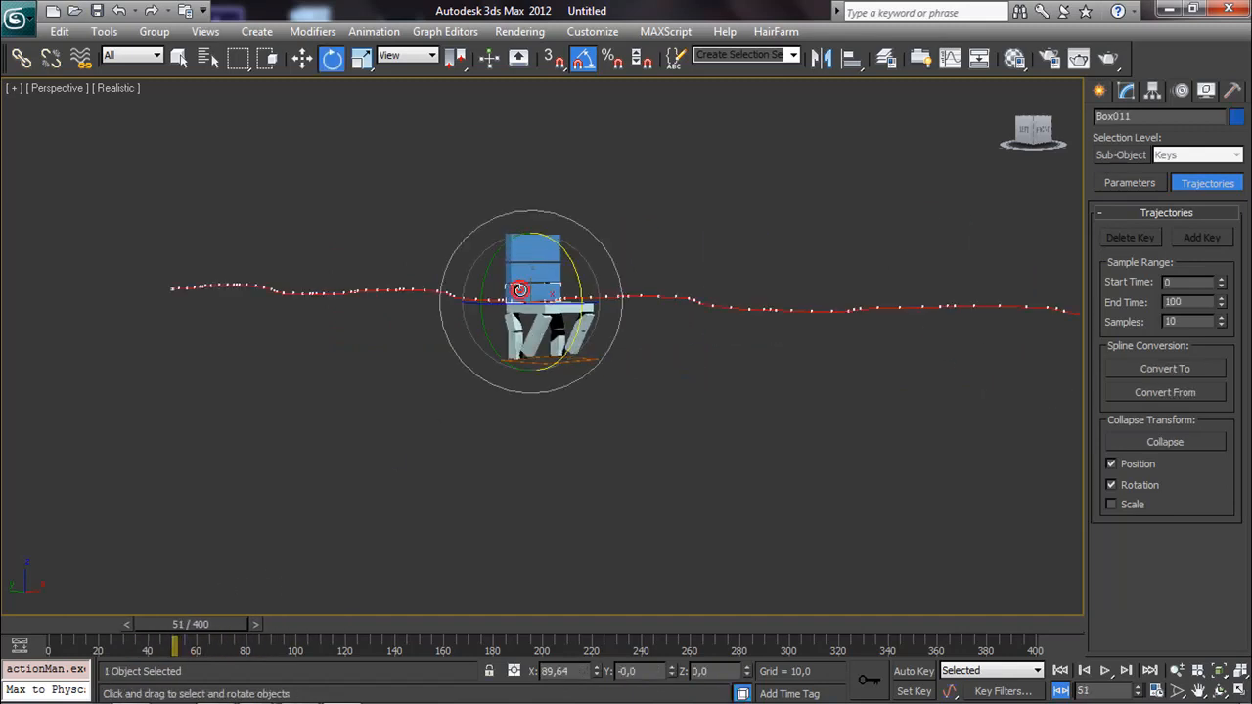
pyautogui.scroll(8, 524, 299)
pyautogui.moveTo(179, 608); pyautogui.dragTo(88, 607)
pyautogui.moveTo(298, 476); pyautogui.dragTo(597, 461, button='middle')
pyautogui.scroll(-2, 596, 461)
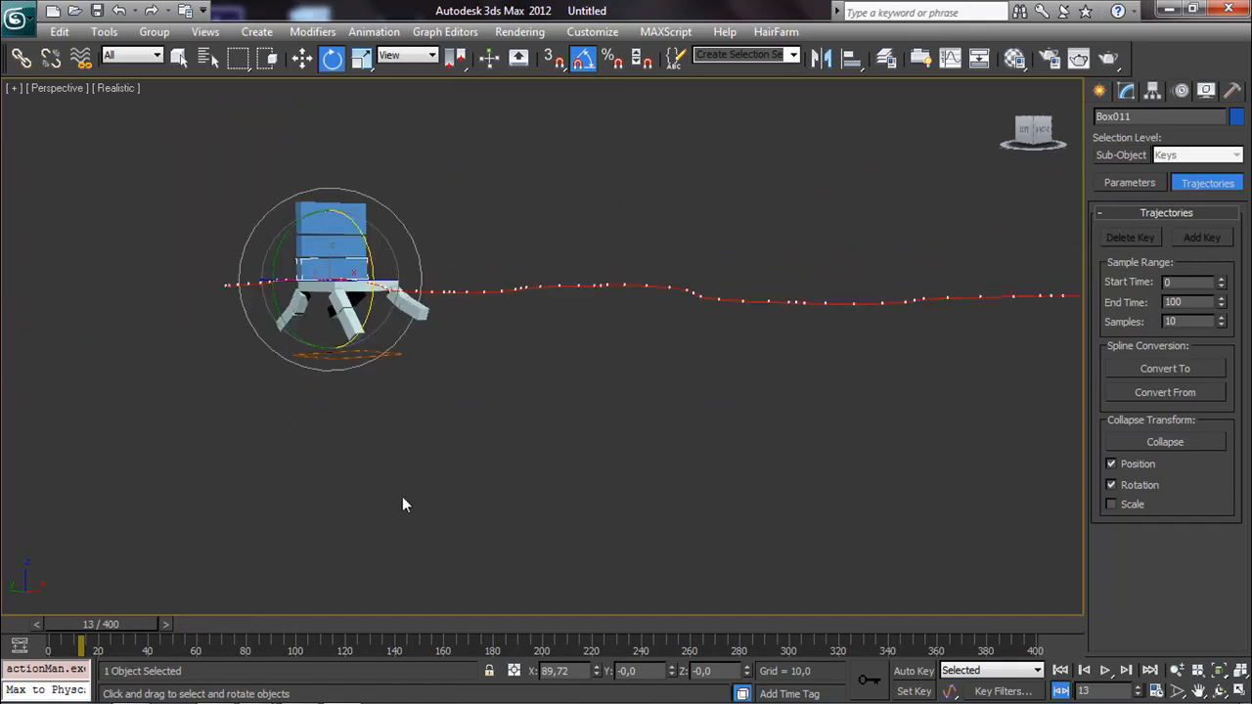
pyautogui.moveTo(137, 623); pyautogui.dragTo(125, 586)
pyautogui.press('e')
pyautogui.moveTo(245, 310); pyautogui.dragTo(282, 378, button='middle')
pyautogui.scroll(3, 282, 379)
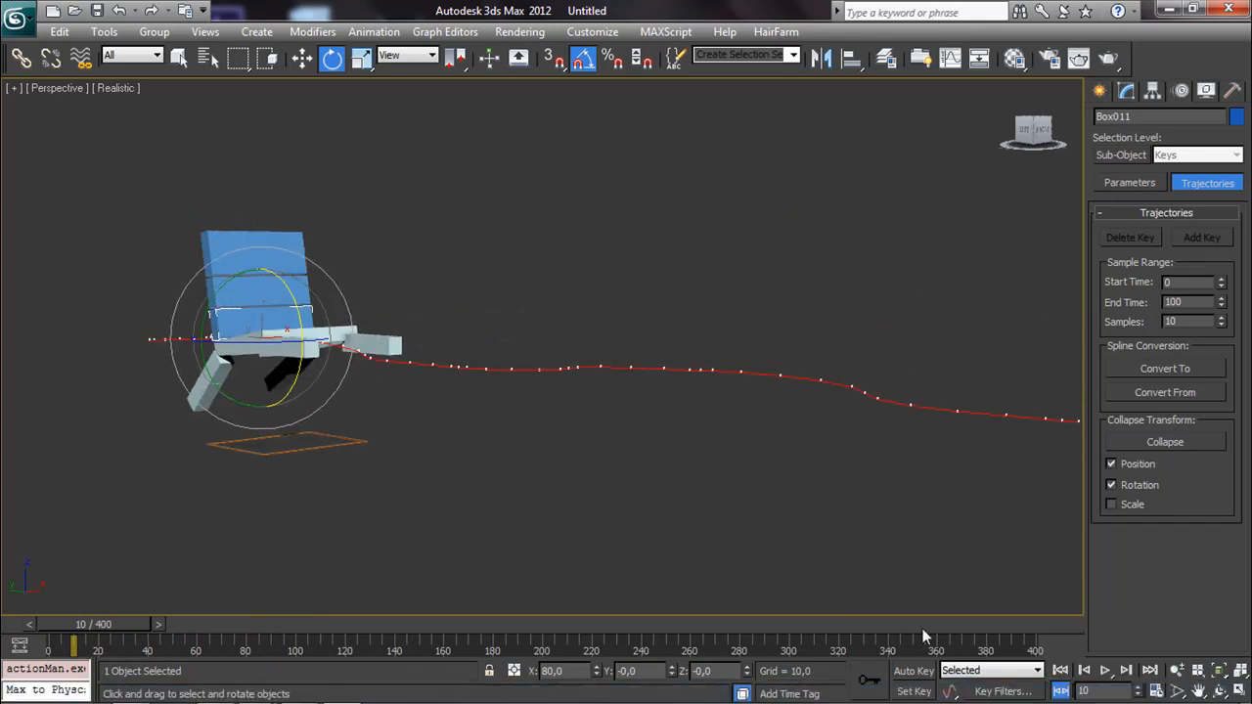
# Step: Return to frame 0, show the seat box's keys and shorten the active time range to 52 frames
pyautogui.doubleClick(275, 321)
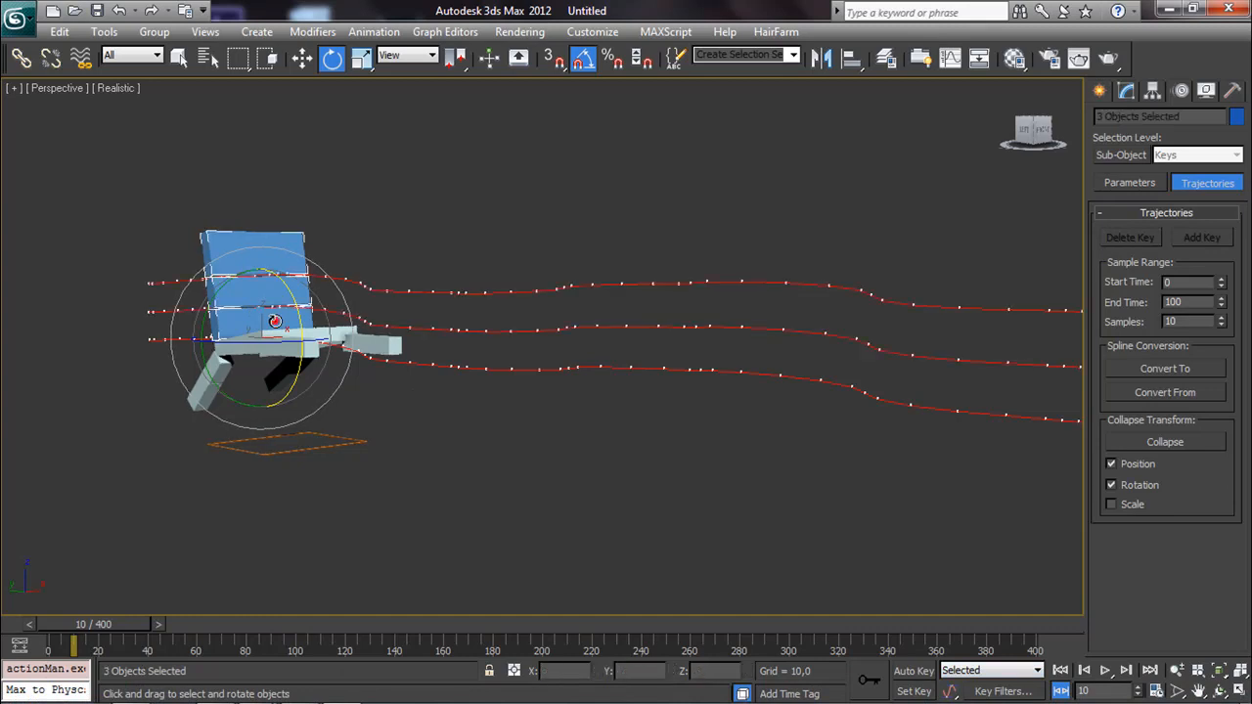
pyautogui.moveTo(137, 625); pyautogui.dragTo(109, 624)
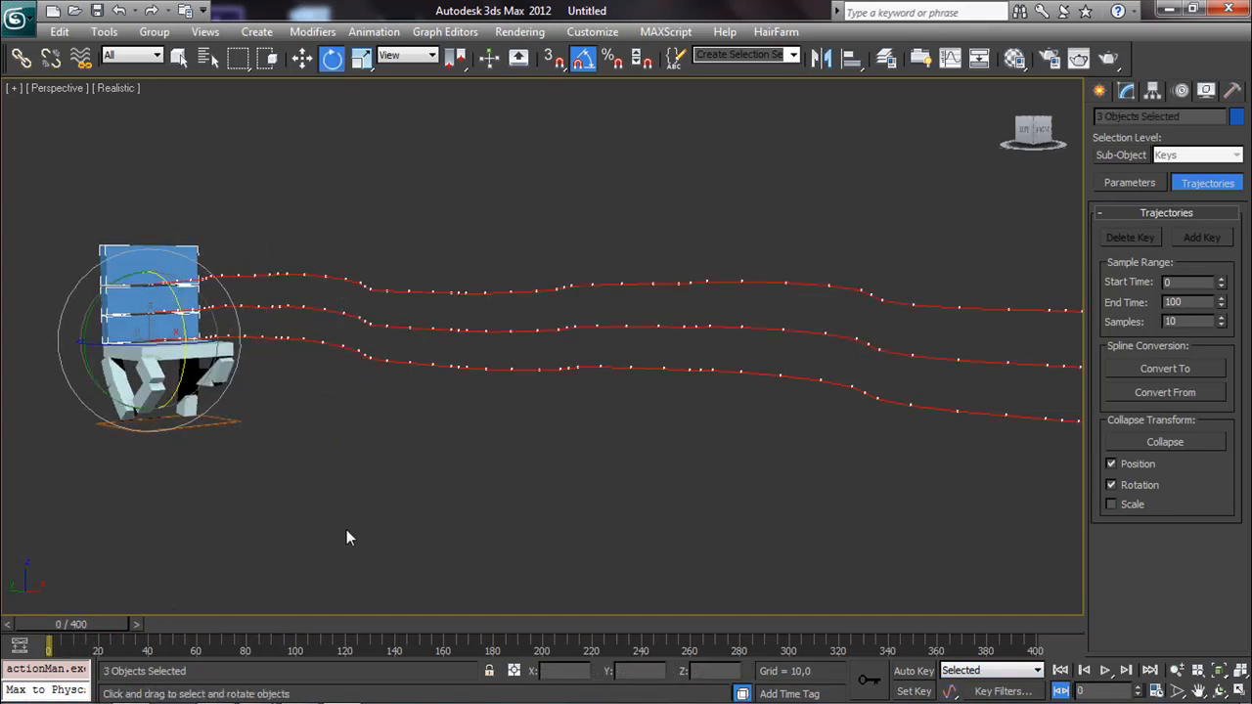
pyautogui.click(171, 360)
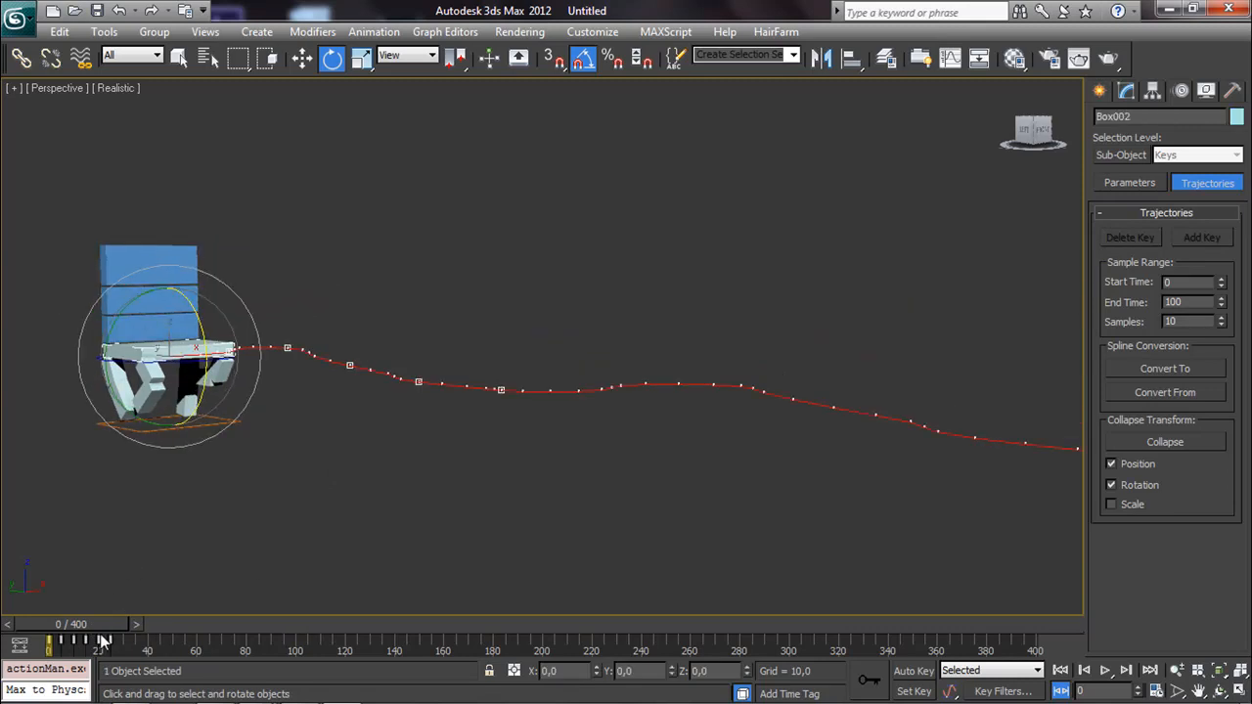
pyautogui.keyDown('ctrl'); pyautogui.keyDown('alt'); pyautogui.moveTo(105, 641); pyautogui.dragTo(947, 634, button='right'); pyautogui.keyUp('alt'); pyautogui.keyUp('ctrl')
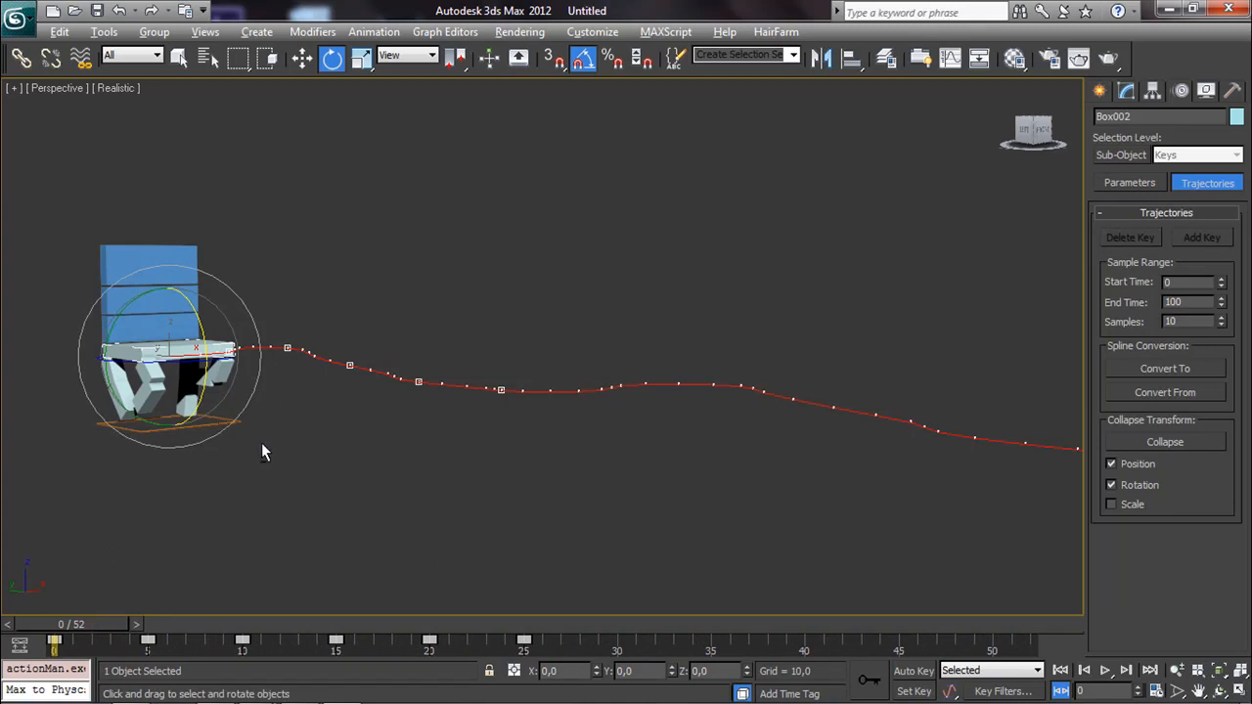
# Step: From a side view, select all three backrest boxes and, with Auto Key on, bend them backward at frame 0
pyautogui.keyDown('alt'); pyautogui.moveTo(257, 441); pyautogui.dragTo(374, 449, button='middle'); pyautogui.keyUp('alt')
pyautogui.moveTo(236, 403); pyautogui.dragTo(371, 403, button='middle')
pyautogui.doubleClick(238, 328)
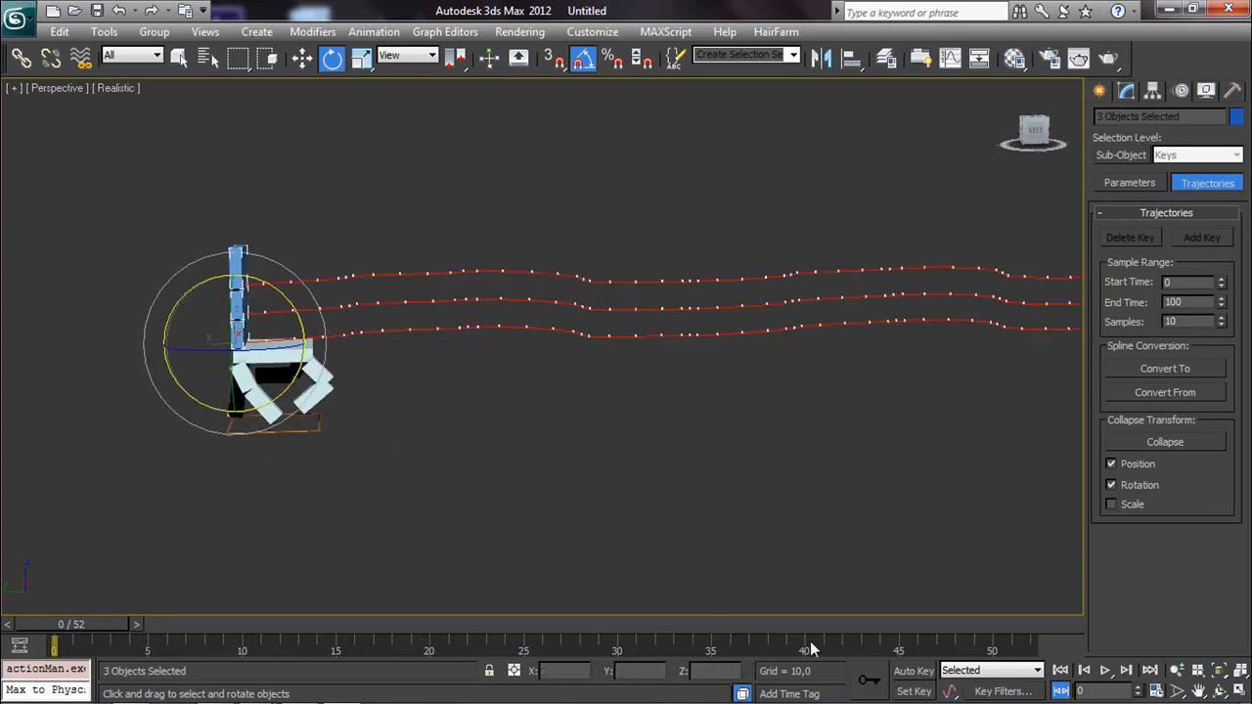
pyautogui.click(915, 671)
pyautogui.moveTo(290, 298); pyautogui.dragTo(279, 305)
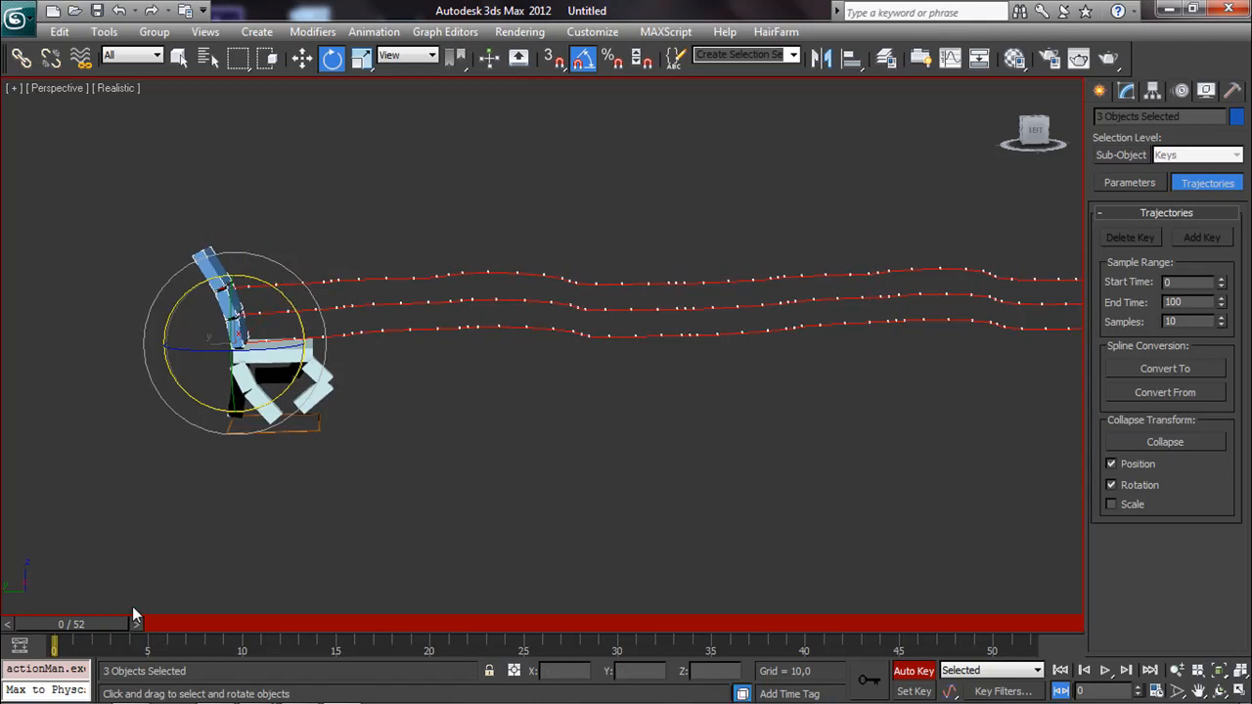
# Step: Key the three backrest boxes at frames 5 and 10, rotating them backward by 5 degrees at frame 5 and further at frame 10
pyautogui.moveTo(120, 621); pyautogui.dragTo(201, 614)
pyautogui.press('e')
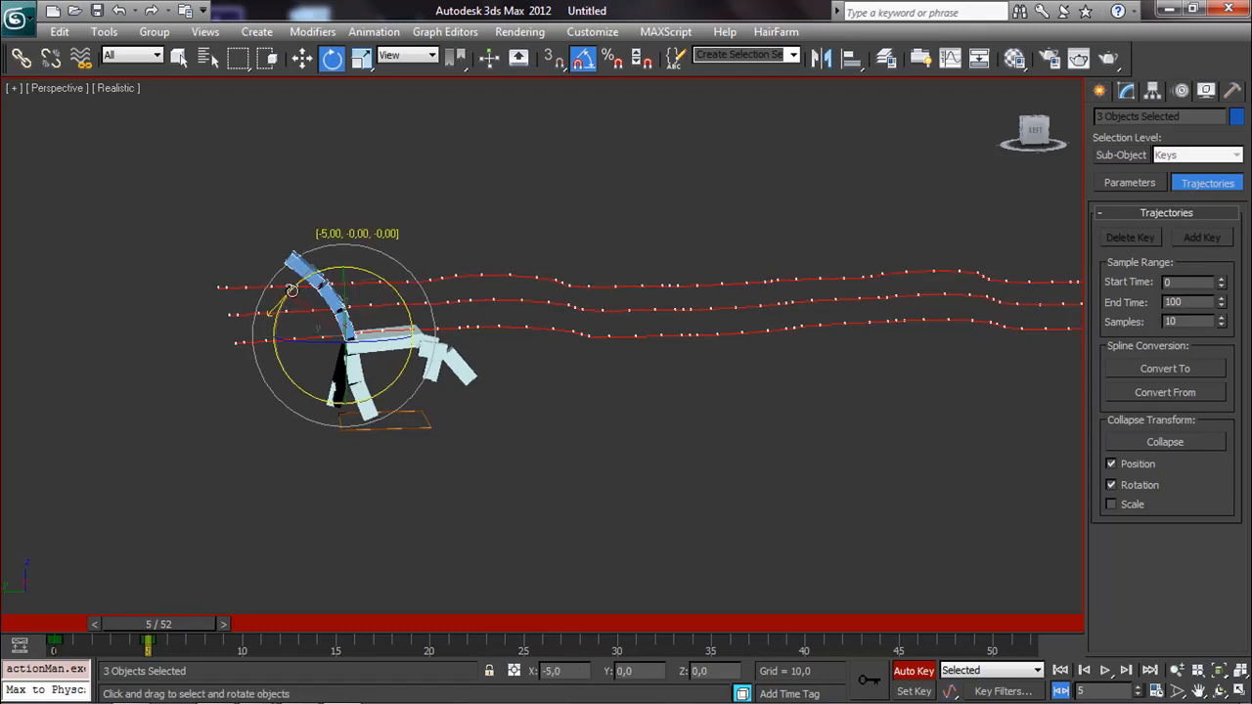
pyautogui.click(222, 624)
pyautogui.moveTo(220, 623); pyautogui.dragTo(278, 605)
pyautogui.press('e')
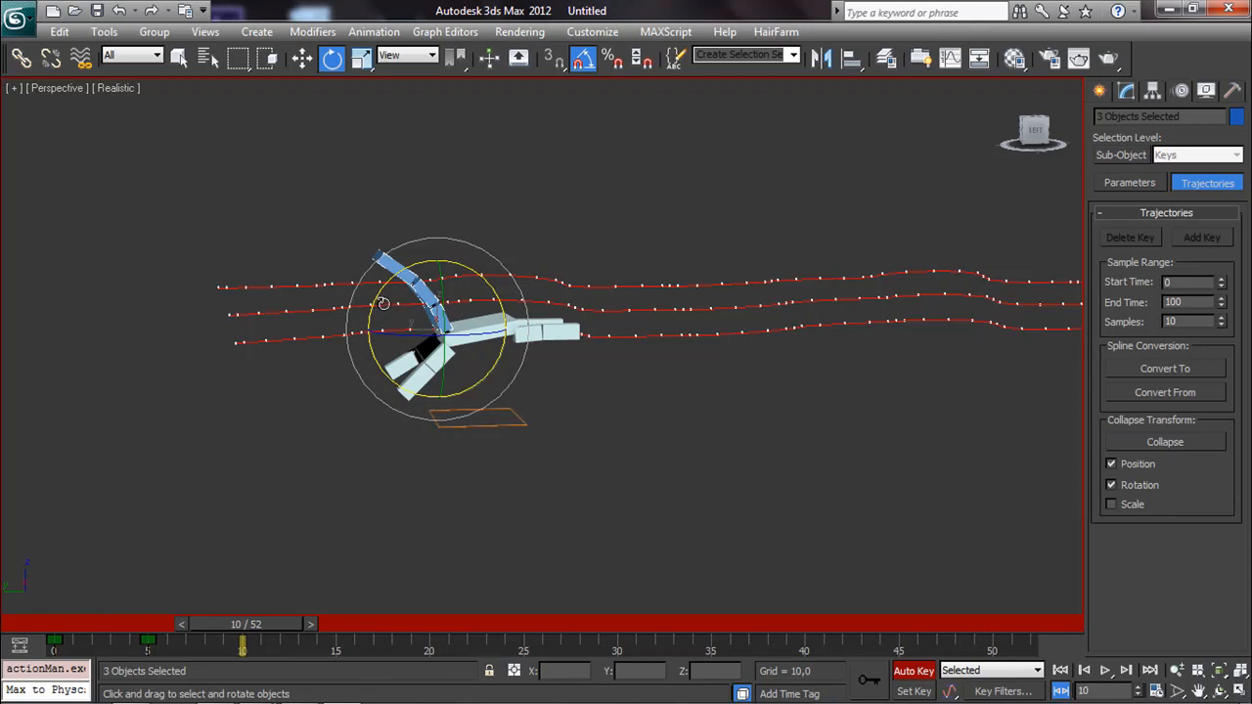
pyautogui.moveTo(375, 304); pyautogui.dragTo(374, 306)
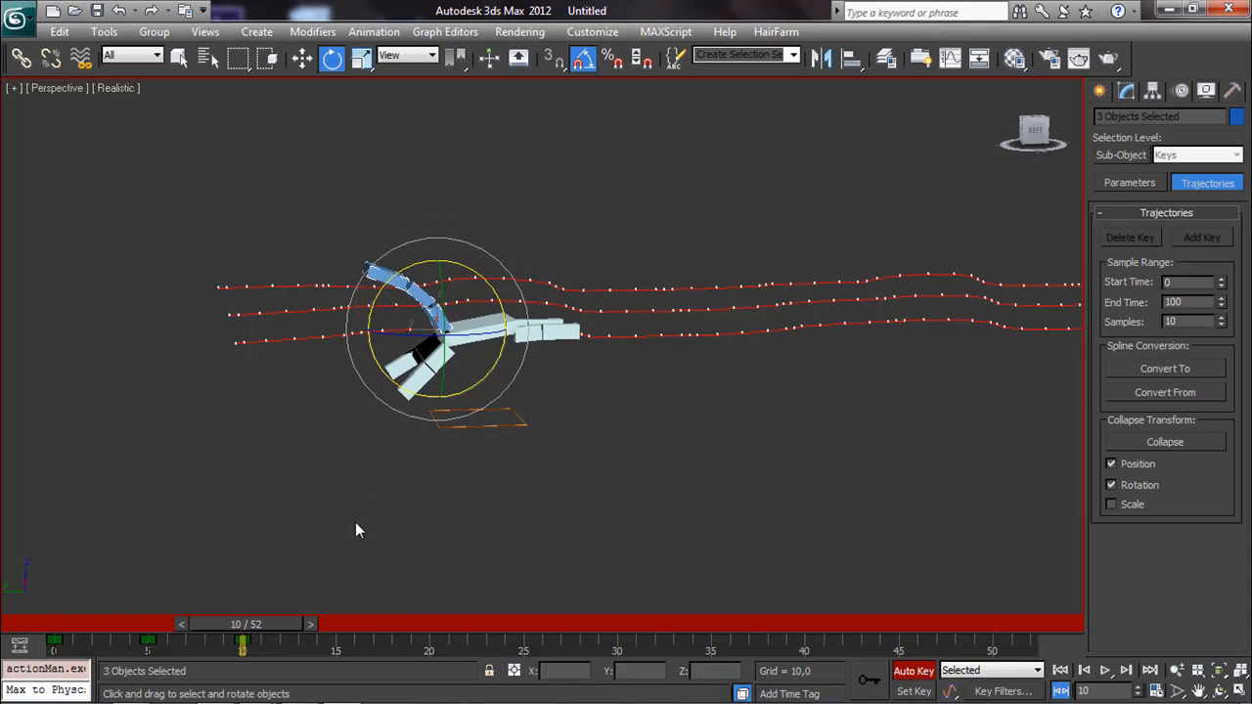
# Step: Swing the three backrest boxes forward at frame 15 and rotate them back upright by -5 degrees on X at frame 20
pyautogui.moveTo(278, 624); pyautogui.dragTo(369, 622)
pyautogui.press('e')
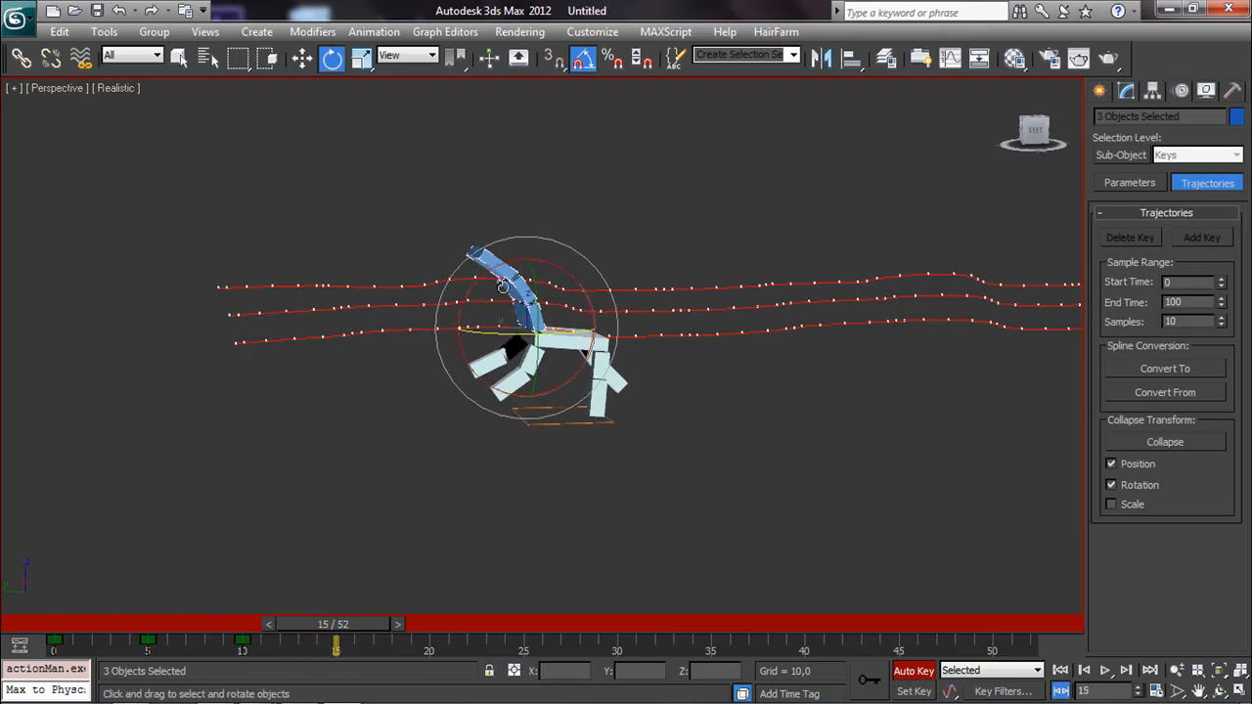
pyautogui.moveTo(485, 279); pyautogui.dragTo(499, 274)
pyautogui.moveTo(350, 623); pyautogui.dragTo(445, 622)
pyautogui.press('e')
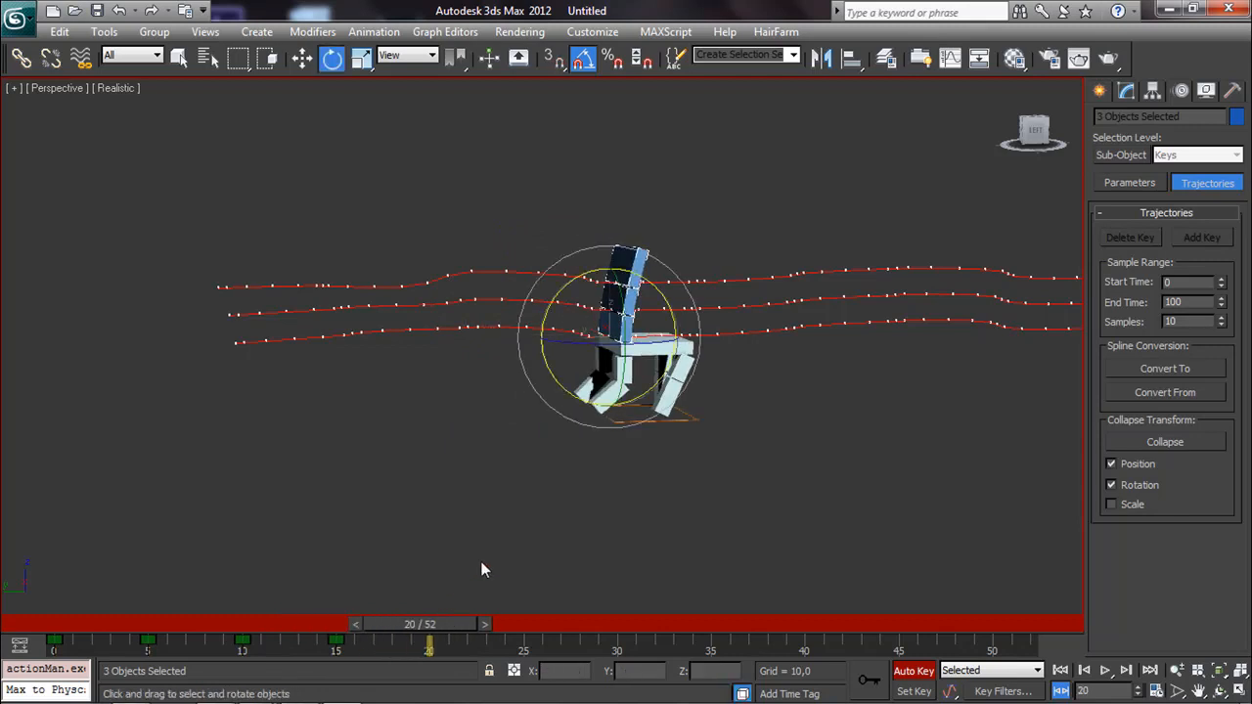
pyautogui.moveTo(578, 277); pyautogui.dragTo(578, 280)
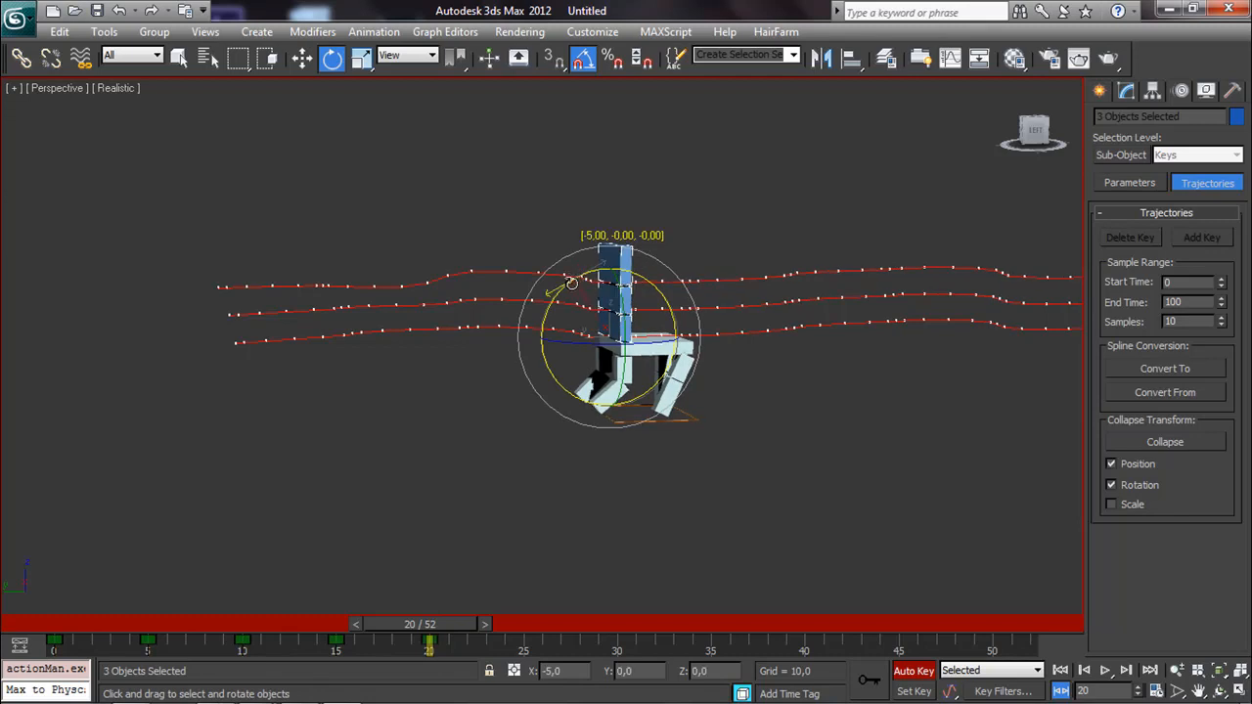
# Step: Bend the three backrest boxes further forward at frame 15 and lean them slightly backward at frame 25
pyautogui.moveTo(379, 627); pyautogui.dragTo(326, 634)
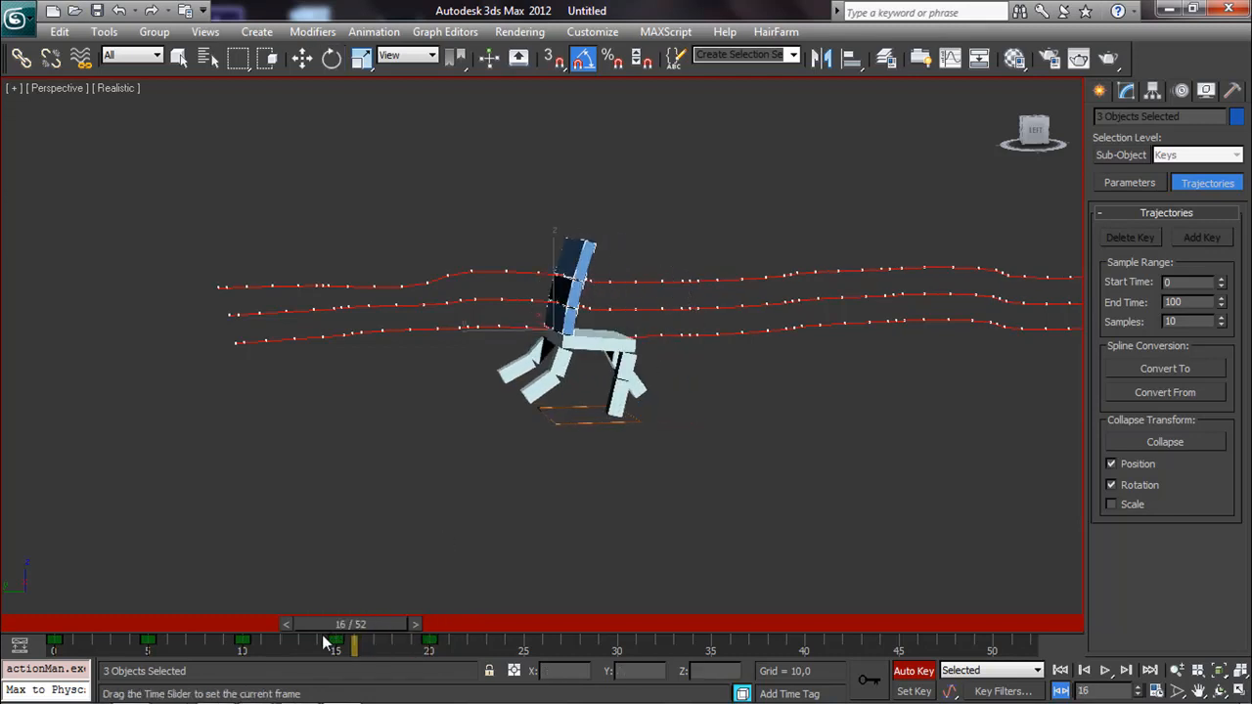
pyautogui.press('e')
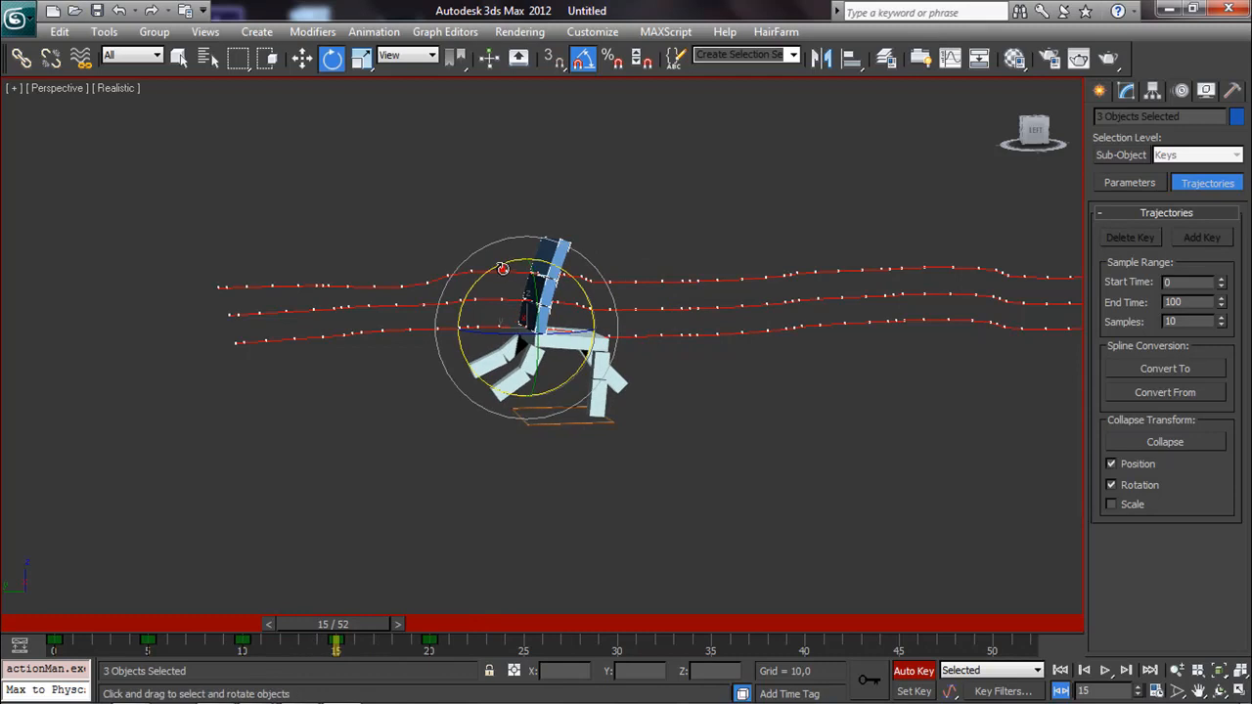
pyautogui.moveTo(505, 268); pyautogui.dragTo(511, 266)
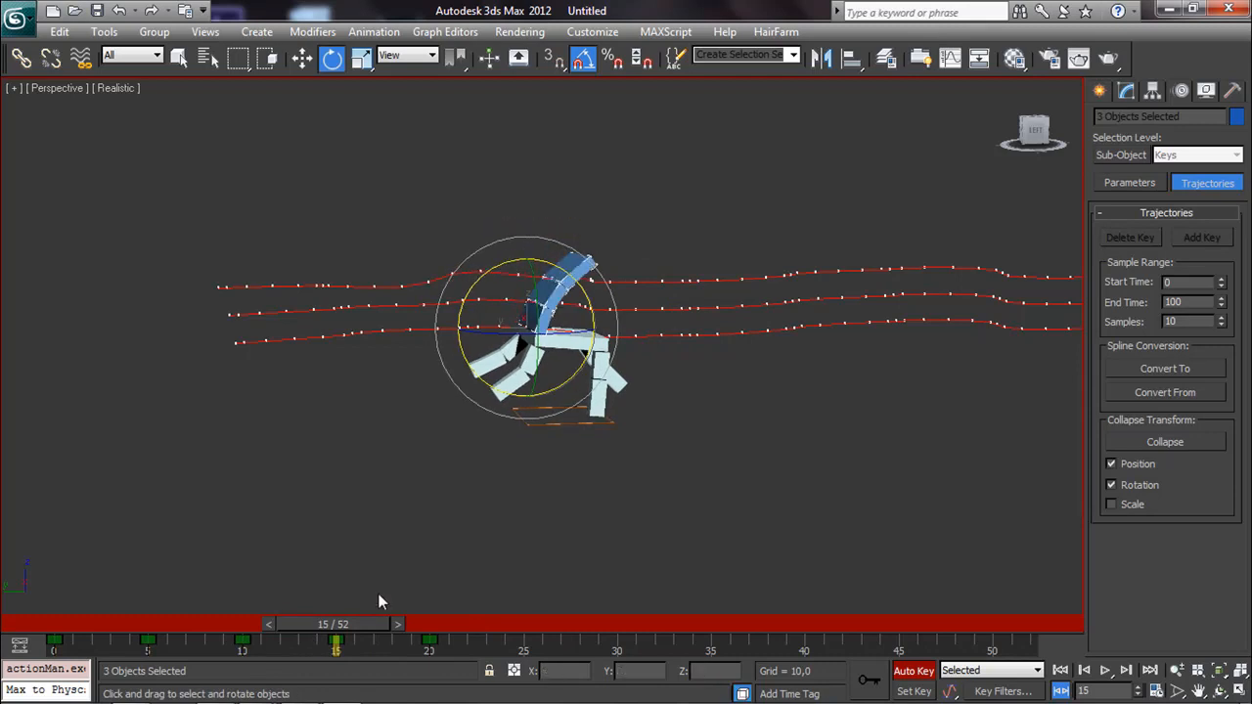
pyautogui.moveTo(360, 621); pyautogui.dragTo(545, 578)
pyautogui.press('e')
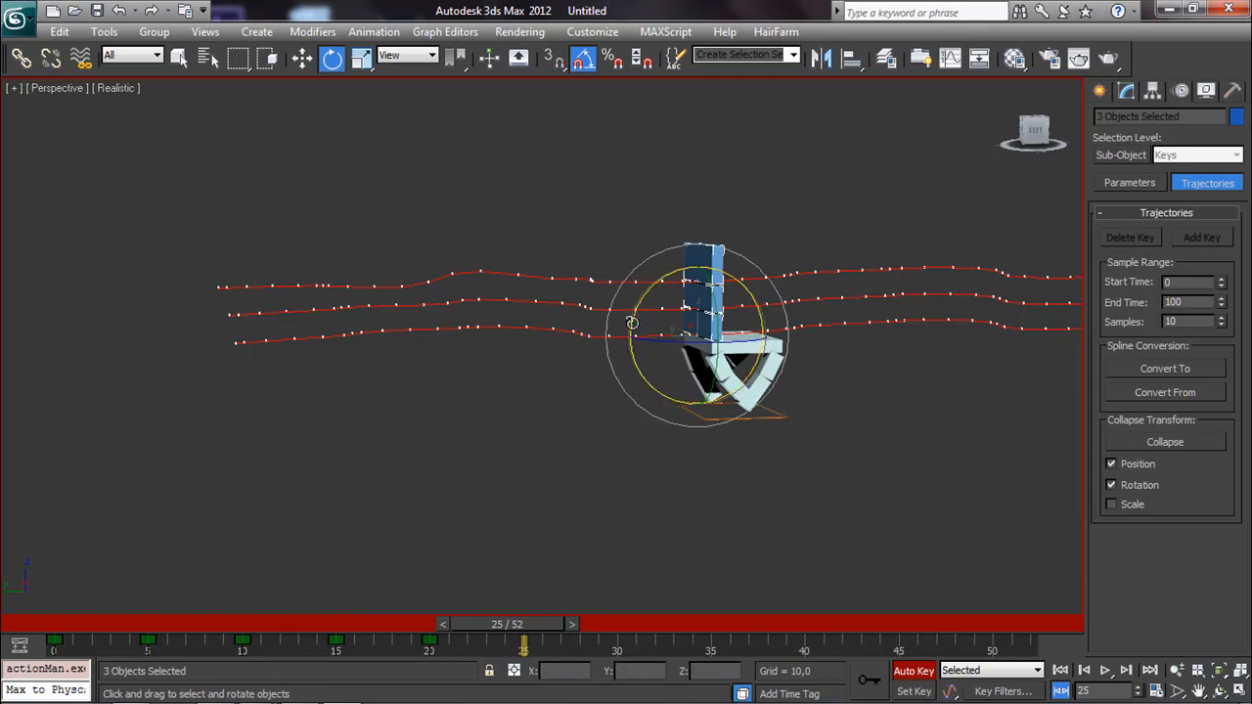
pyautogui.moveTo(632, 323); pyautogui.dragTo(631, 326)
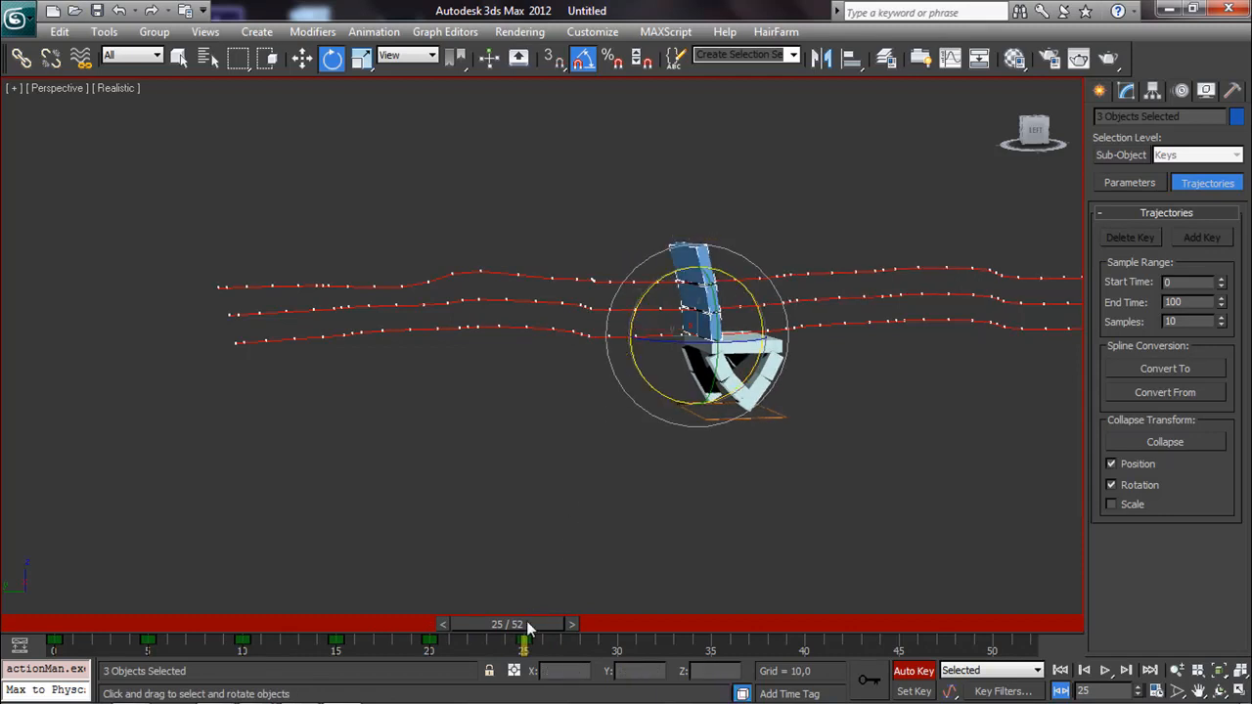
# Step: Check a rear leg's keys for the cycle end, reselect the three backrest boxes and copy their frame 0 keys to frame 30
pyautogui.moveTo(527, 622); pyautogui.dragTo(442, 547)
pyautogui.press('e')
pyautogui.click(603, 378)
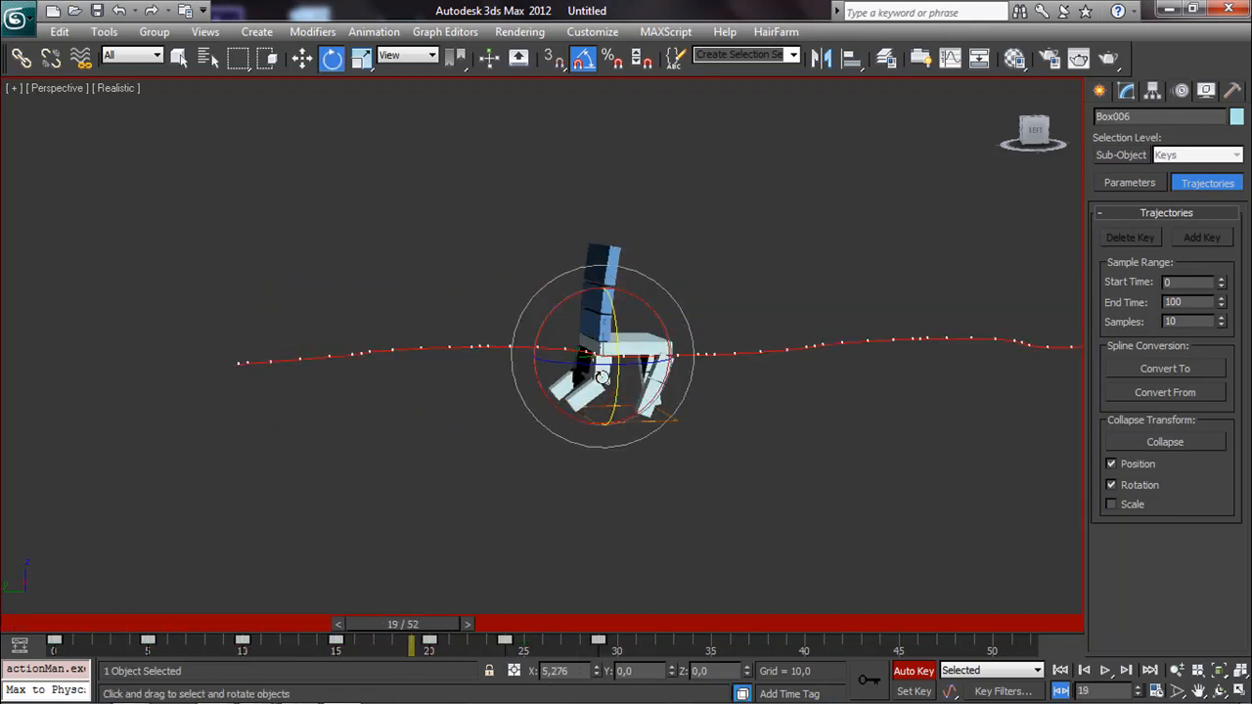
pyautogui.moveTo(437, 636); pyautogui.dragTo(616, 617)
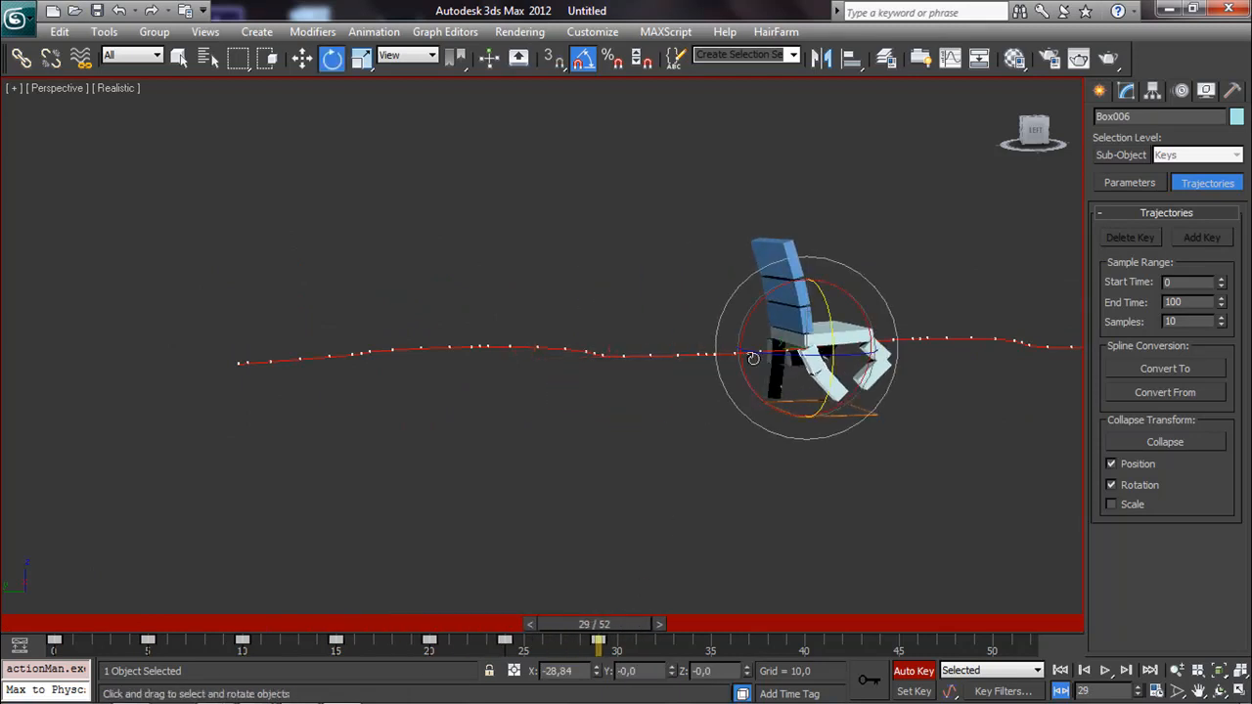
pyautogui.click(788, 270)
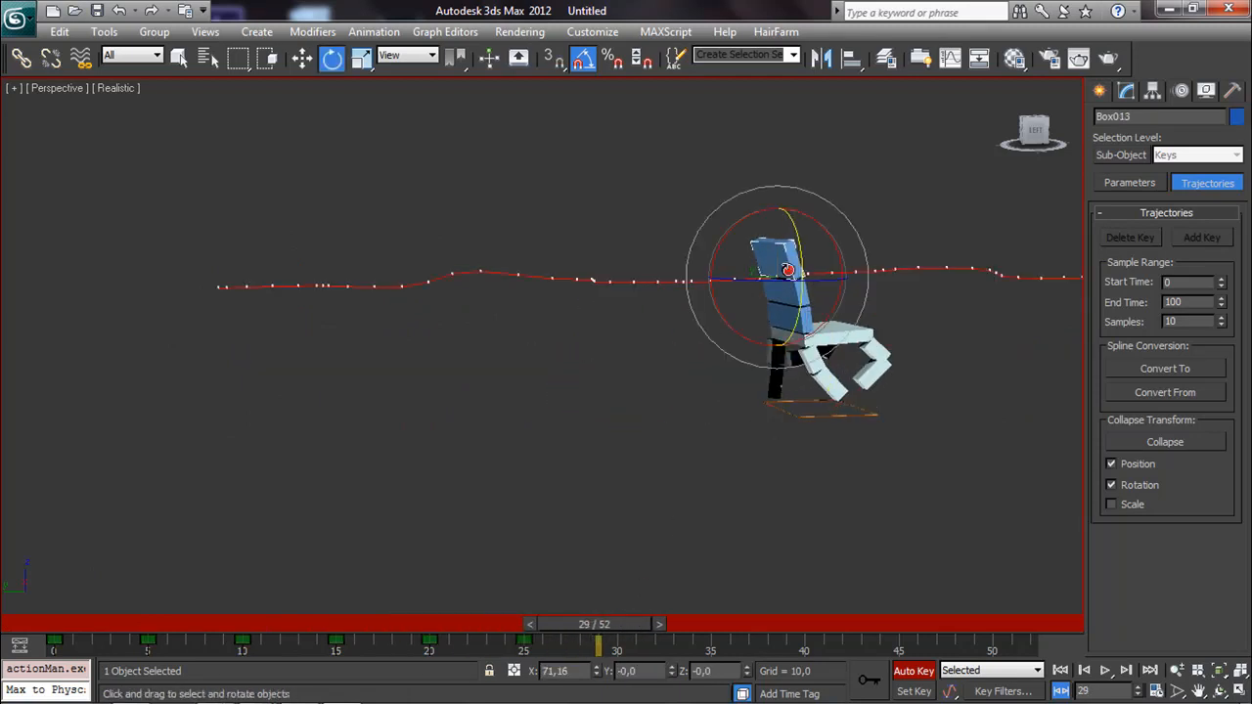
pyautogui.doubleClick(788, 319)
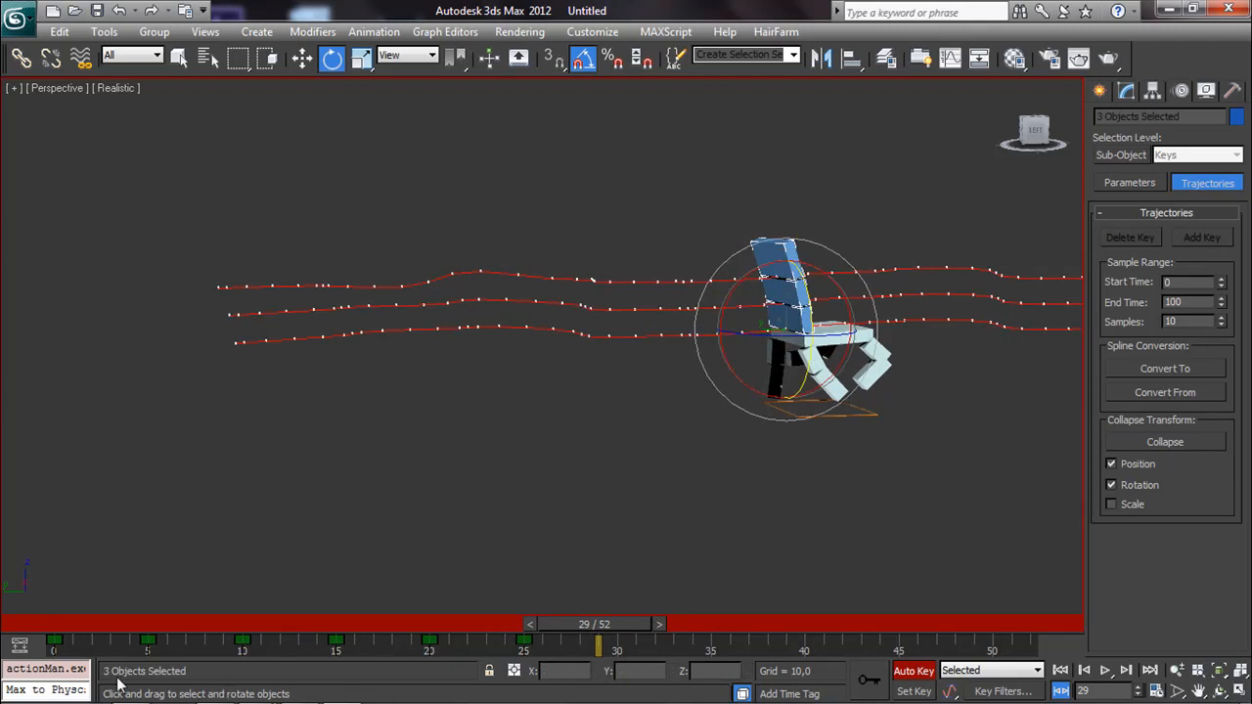
pyautogui.keyDown('shift'); pyautogui.moveTo(53, 640); pyautogui.dragTo(606, 656); pyautogui.keyUp('shift')
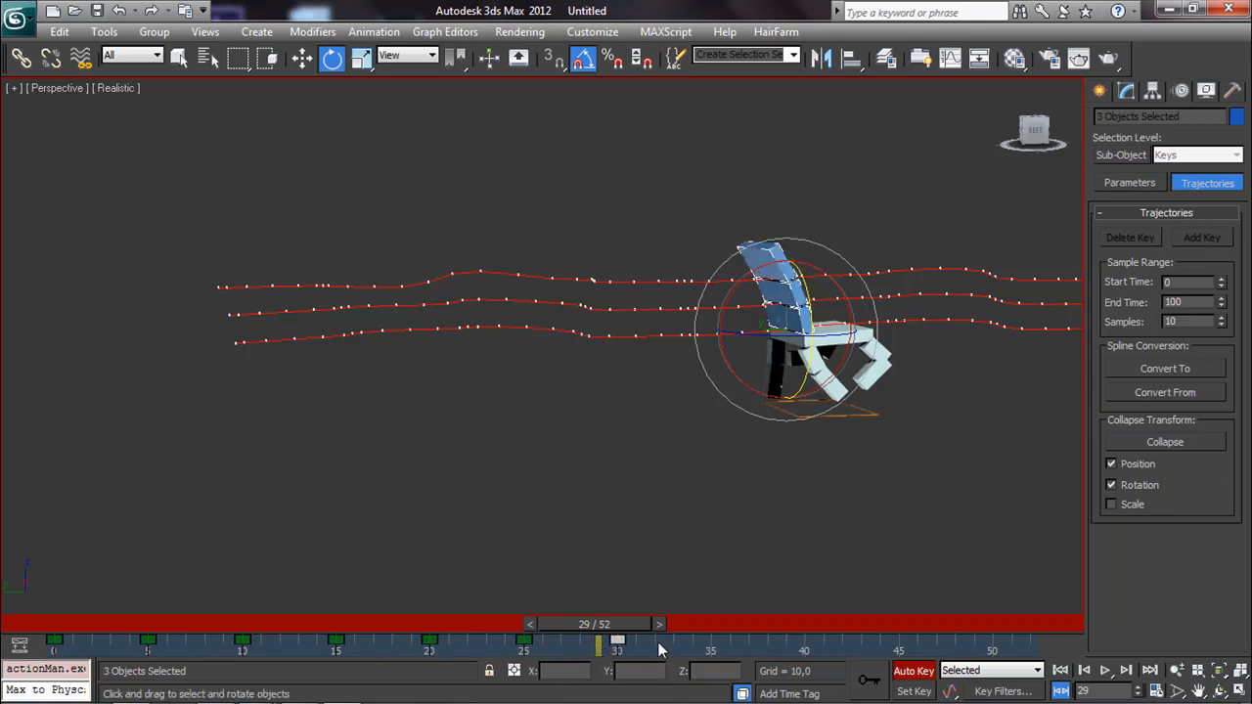
# Step: Set the backrest boxes' rotation curves to the Loop out-of-range type in the Curve Editor and close it
pyautogui.click(132, 641)
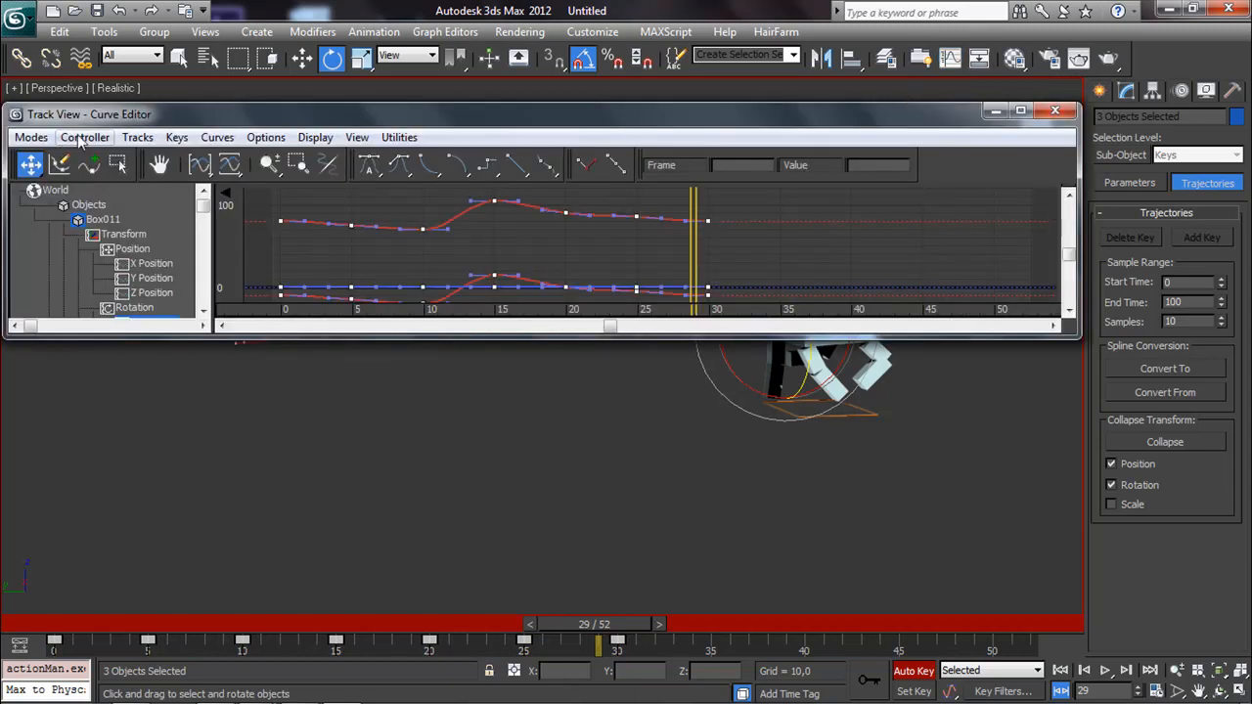
pyautogui.click(85, 137)
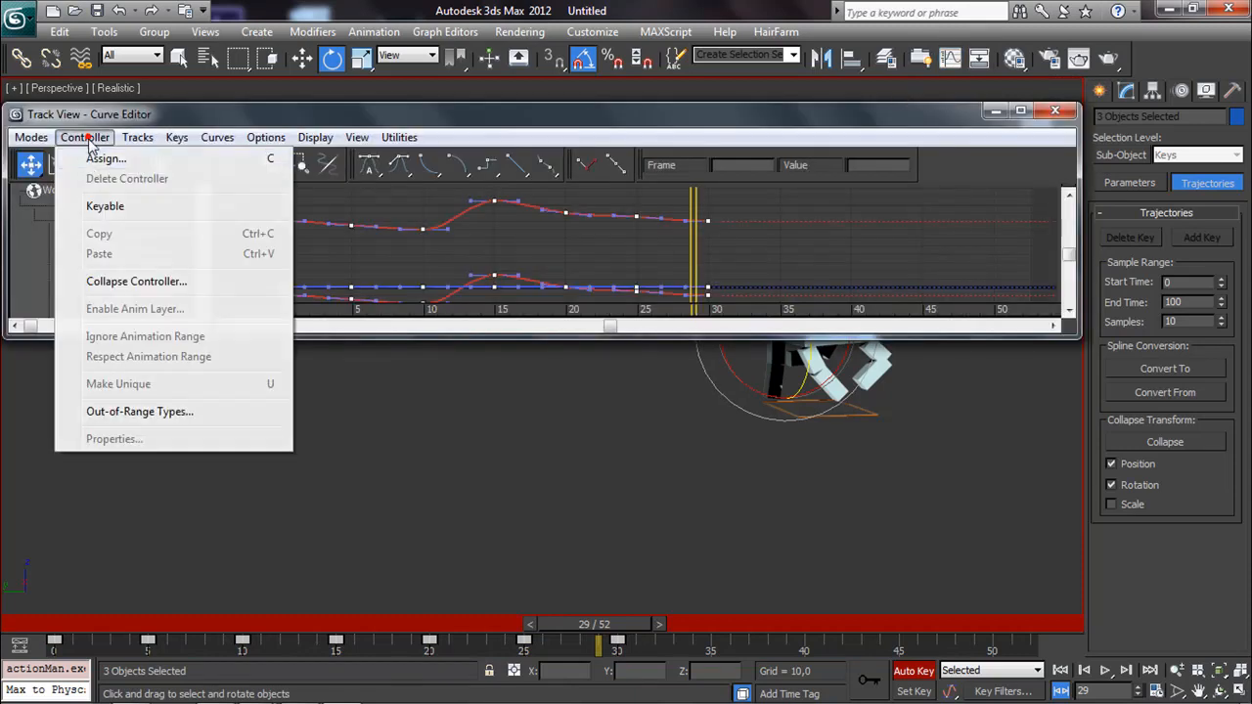
pyautogui.click(118, 408)
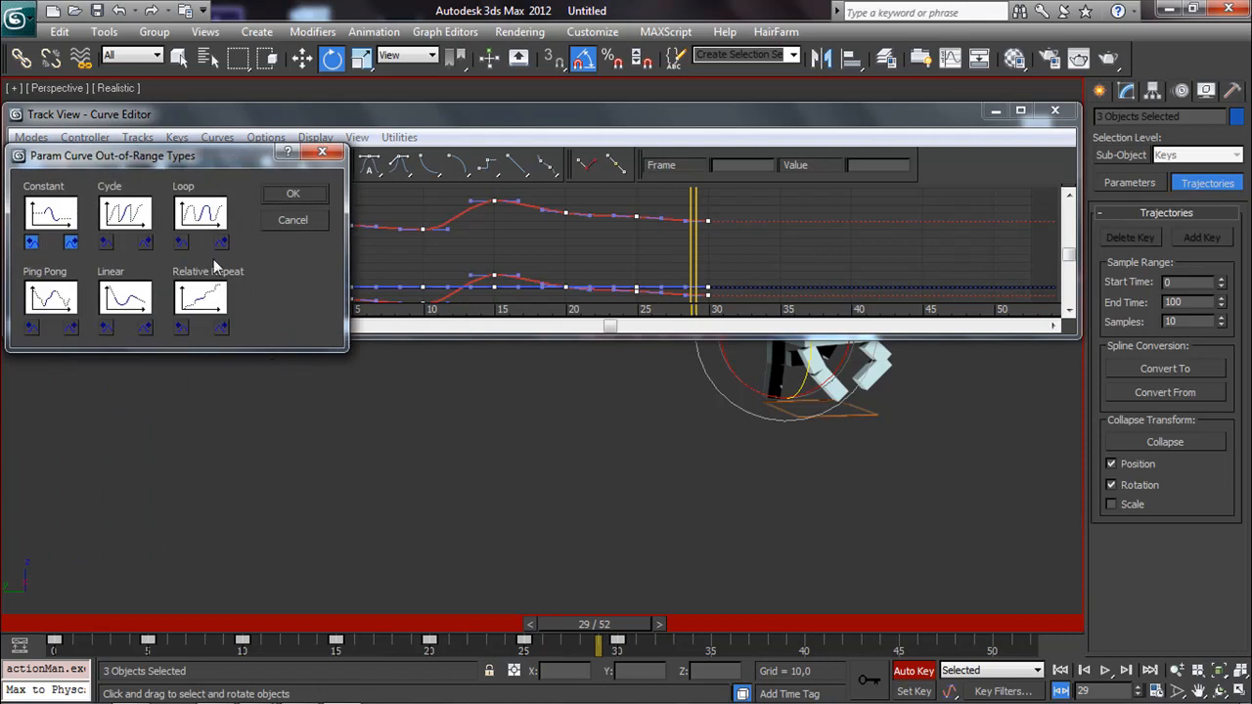
pyautogui.click(200, 219)
pyautogui.click(303, 193)
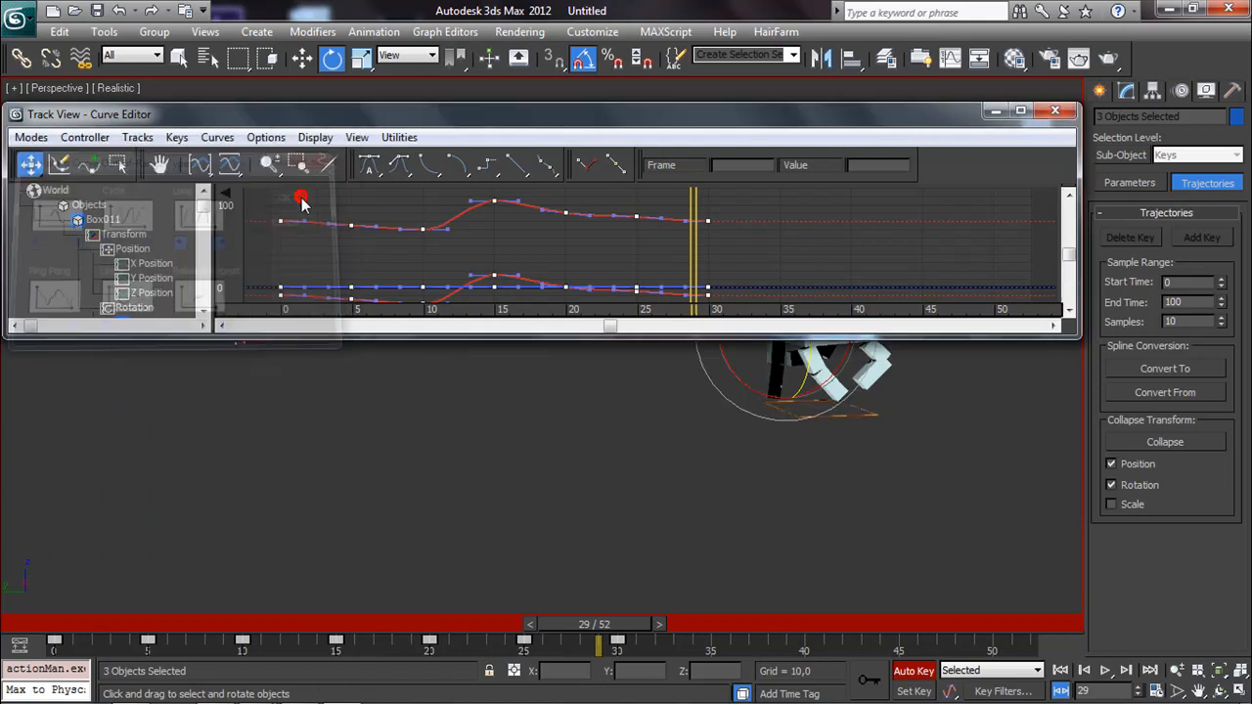
pyautogui.click(1049, 110)
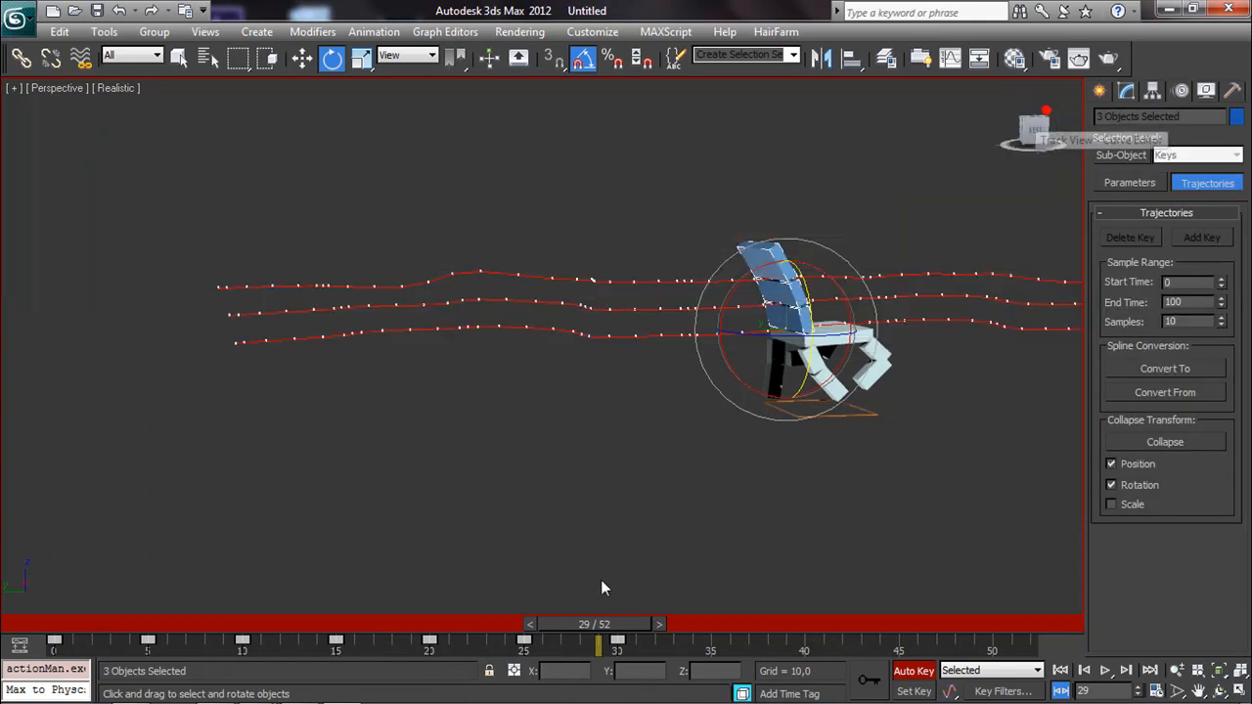
# Step: Scrub past the last backrest key to check the looped motion, return to frame 1 and clear the selection
pyautogui.moveTo(642, 626)
pyautogui.mouseDown()
pyautogui.moveTo(682, 623)
pyautogui.moveTo(658, 633)
pyautogui.mouseUp()
pyautogui.moveTo(746, 624); pyautogui.dragTo(122, 612)
pyautogui.press('e')
pyautogui.click(332, 551)
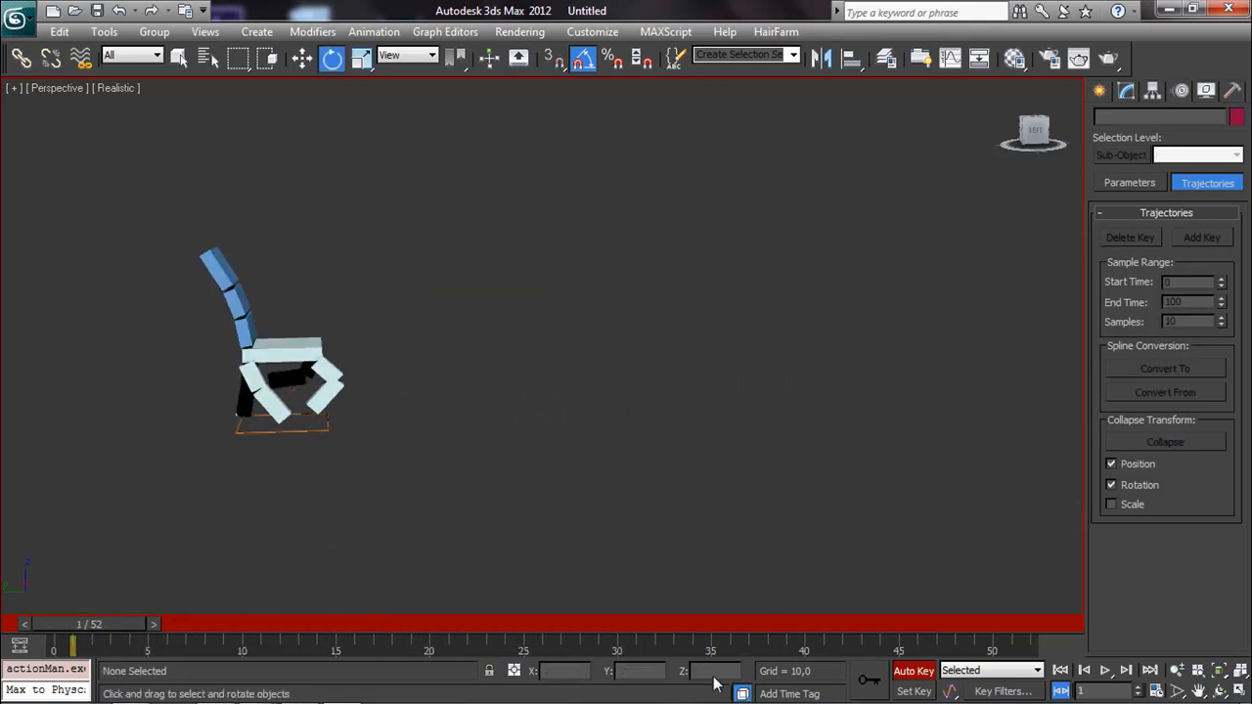
# Step: Extend the active time range to 297 frames, turn off Auto Key and view the chair from an angle
pyautogui.keyDown('ctrl'); pyautogui.keyDown('alt'); pyautogui.moveTo(768, 646); pyautogui.dragTo(701, 639, button='right'); pyautogui.keyUp('alt'); pyautogui.keyUp('ctrl')
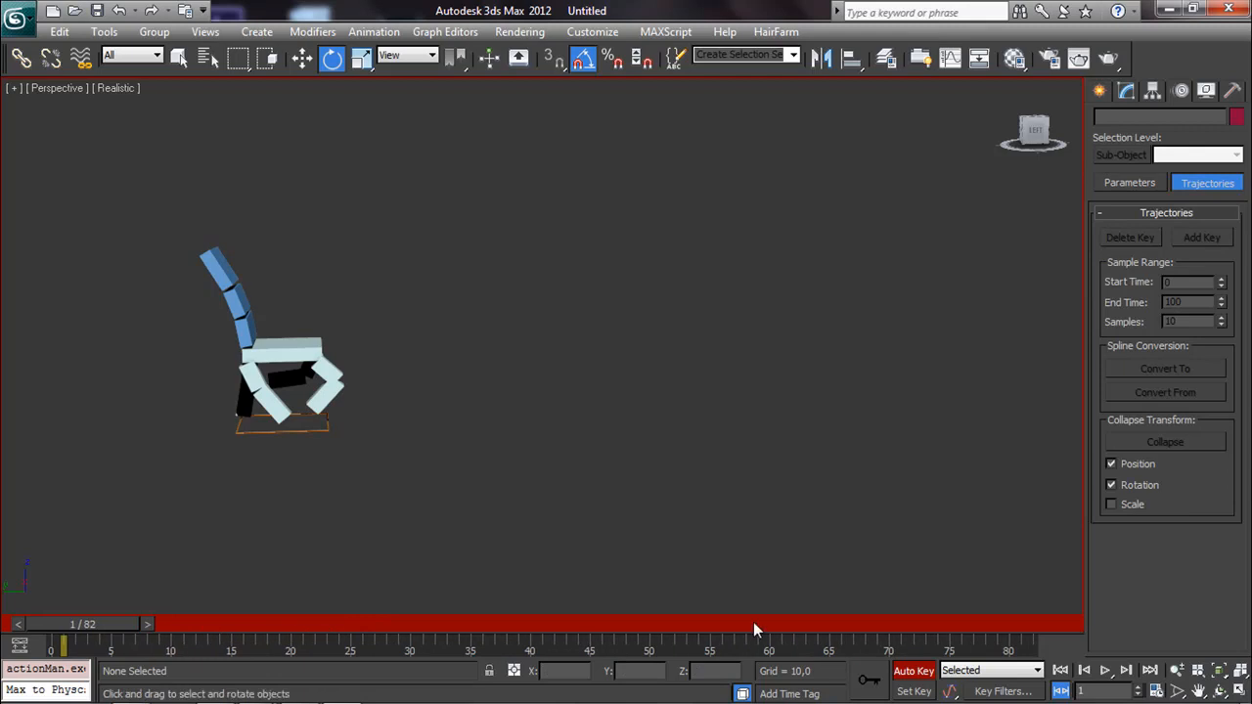
pyautogui.keyDown('ctrl'); pyautogui.keyDown('alt'); pyautogui.moveTo(879, 649); pyautogui.dragTo(472, 616, button='right'); pyautogui.keyUp('alt'); pyautogui.keyUp('ctrl')
pyautogui.keyDown('ctrl'); pyautogui.keyDown('alt'); pyautogui.moveTo(849, 628); pyautogui.dragTo(521, 645, button='right'); pyautogui.keyUp('alt'); pyautogui.keyUp('ctrl')
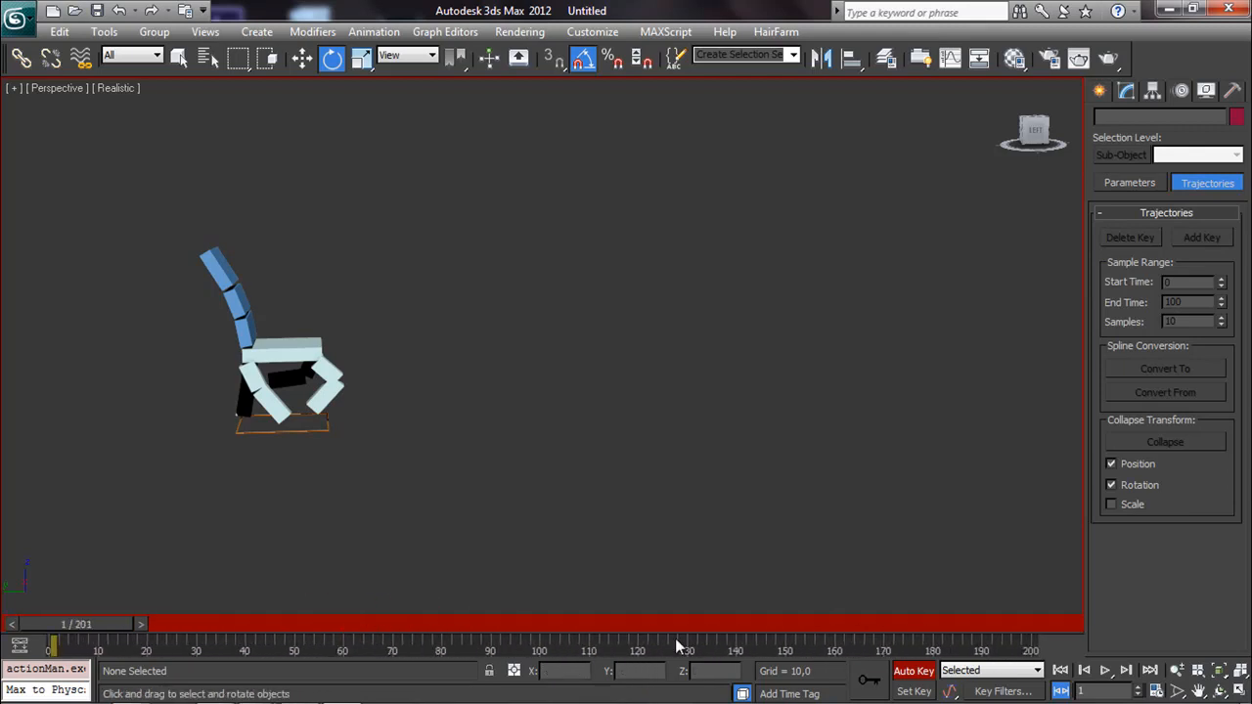
pyautogui.keyDown('ctrl'); pyautogui.keyDown('alt'); pyautogui.moveTo(914, 638); pyautogui.dragTo(448, 651, button='right'); pyautogui.keyUp('alt'); pyautogui.keyUp('ctrl')
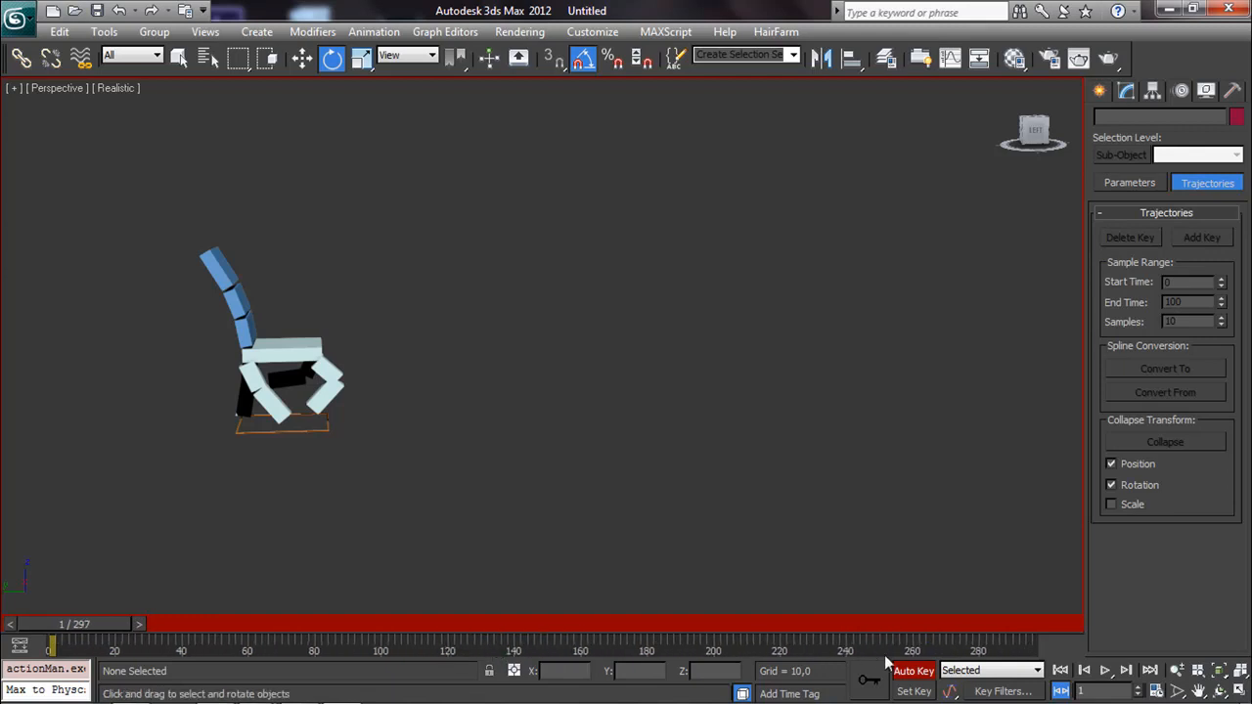
pyautogui.click(915, 672)
pyautogui.keyDown('alt'); pyautogui.moveTo(692, 500); pyautogui.dragTo(926, 549, button='middle'); pyautogui.keyUp('alt')
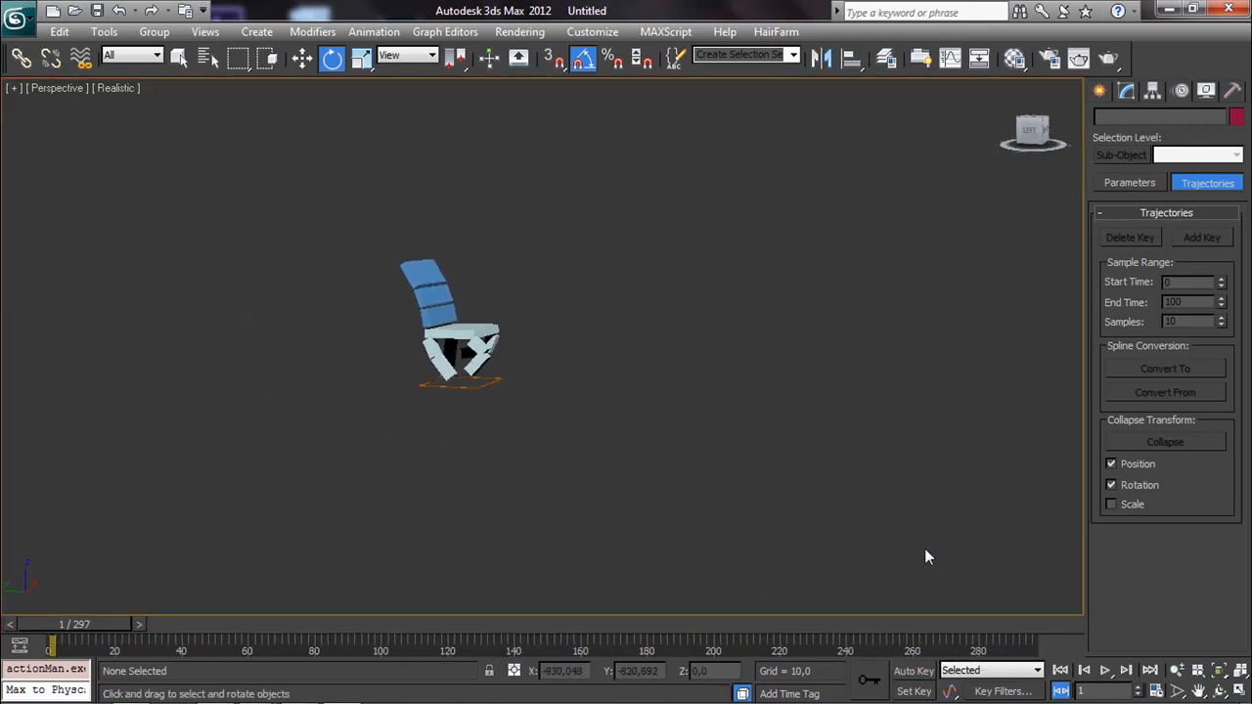
# Step: Play the animation, rewind to frame 0 for a closer view of the chair and replay it
pyautogui.click(1106, 671)
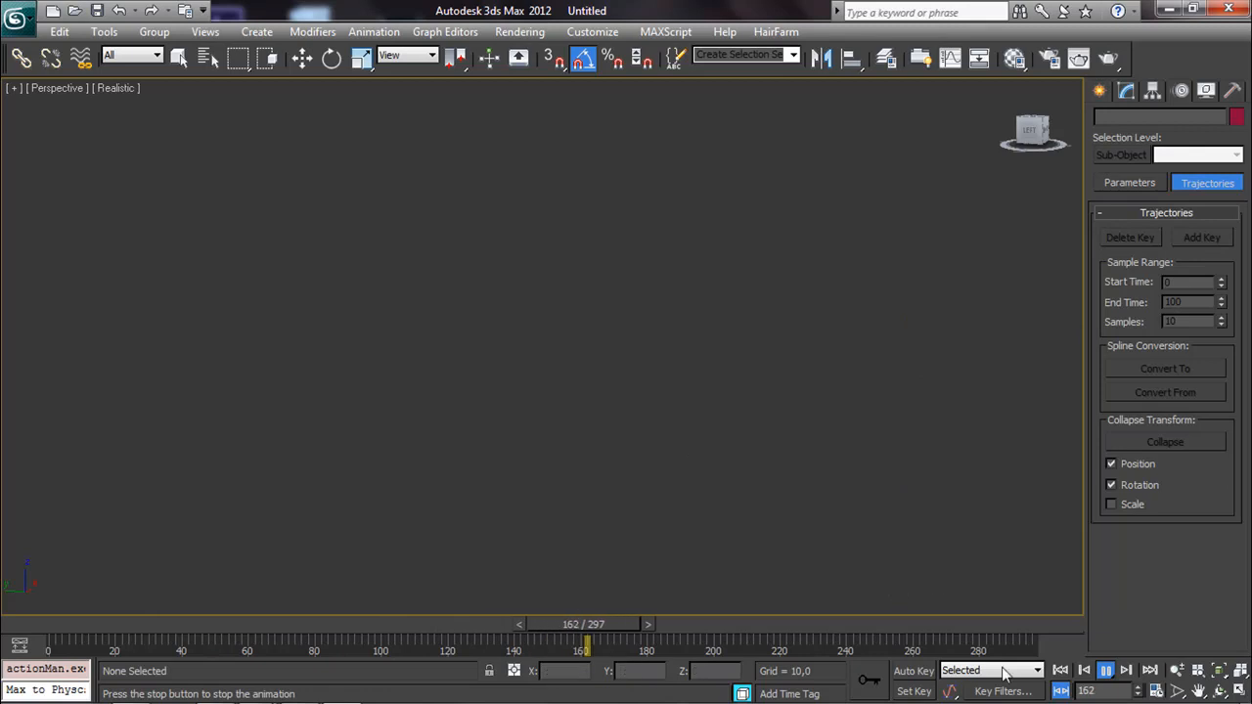
pyautogui.click(1104, 671)
pyautogui.press('e')
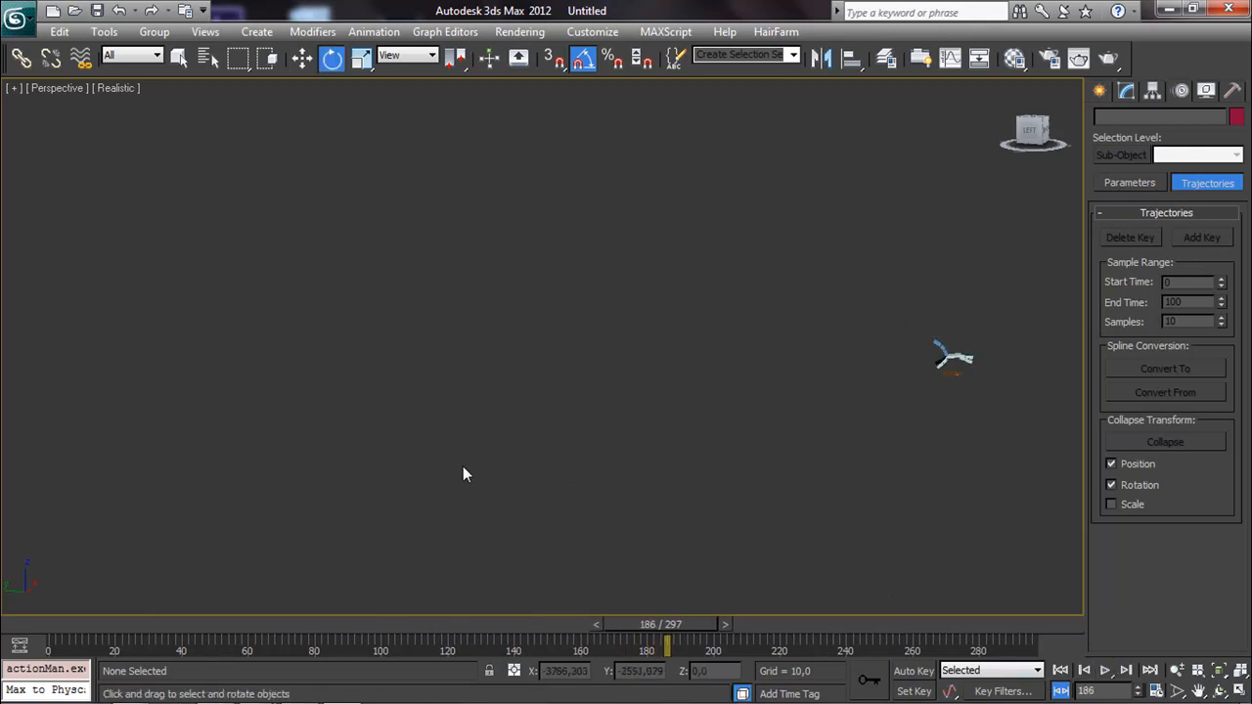
pyautogui.moveTo(145, 626); pyautogui.dragTo(31, 626)
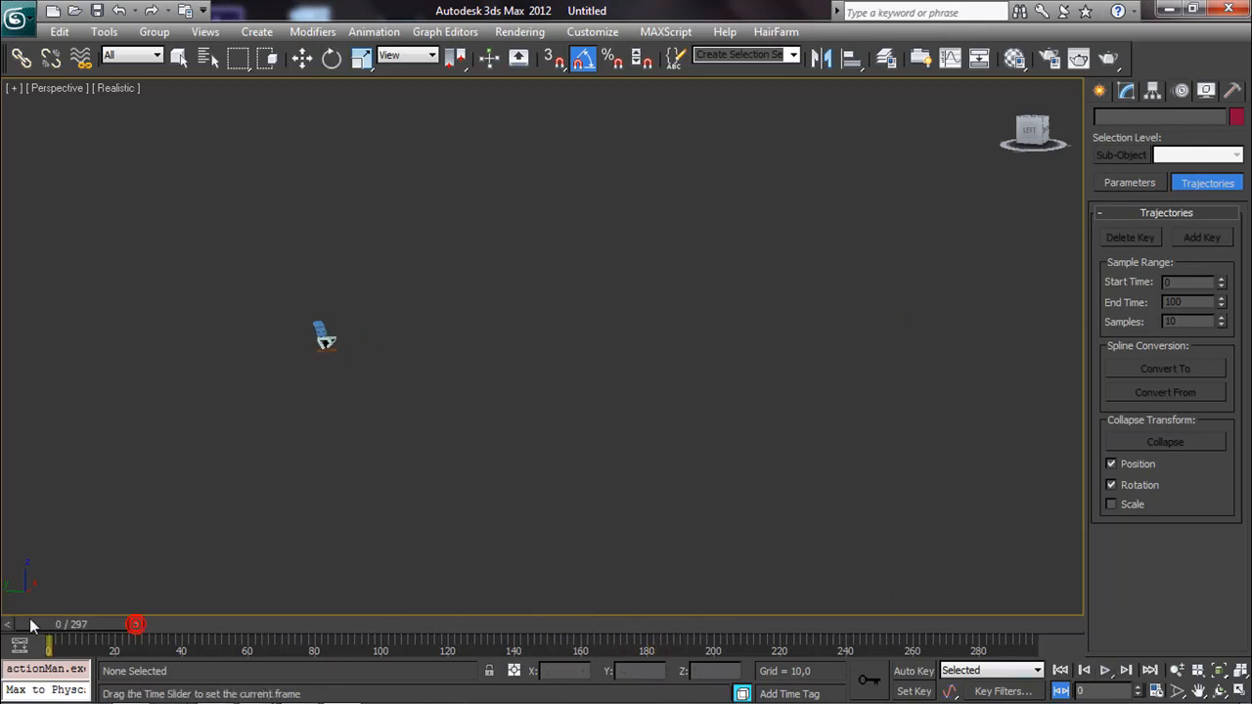
pyautogui.scroll(5, 288, 403)
pyautogui.moveTo(247, 403); pyautogui.dragTo(591, 412, button='middle')
pyautogui.click(1104, 674)
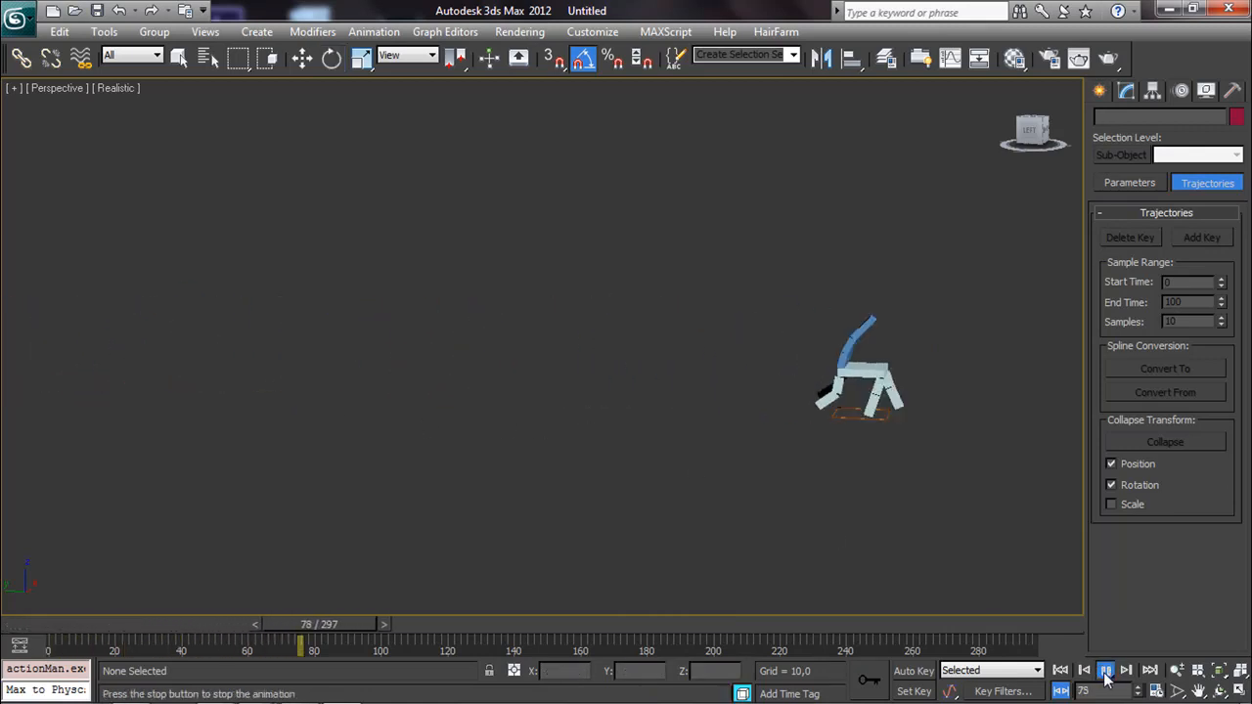
pyautogui.click(1105, 674)
pyautogui.press('e')
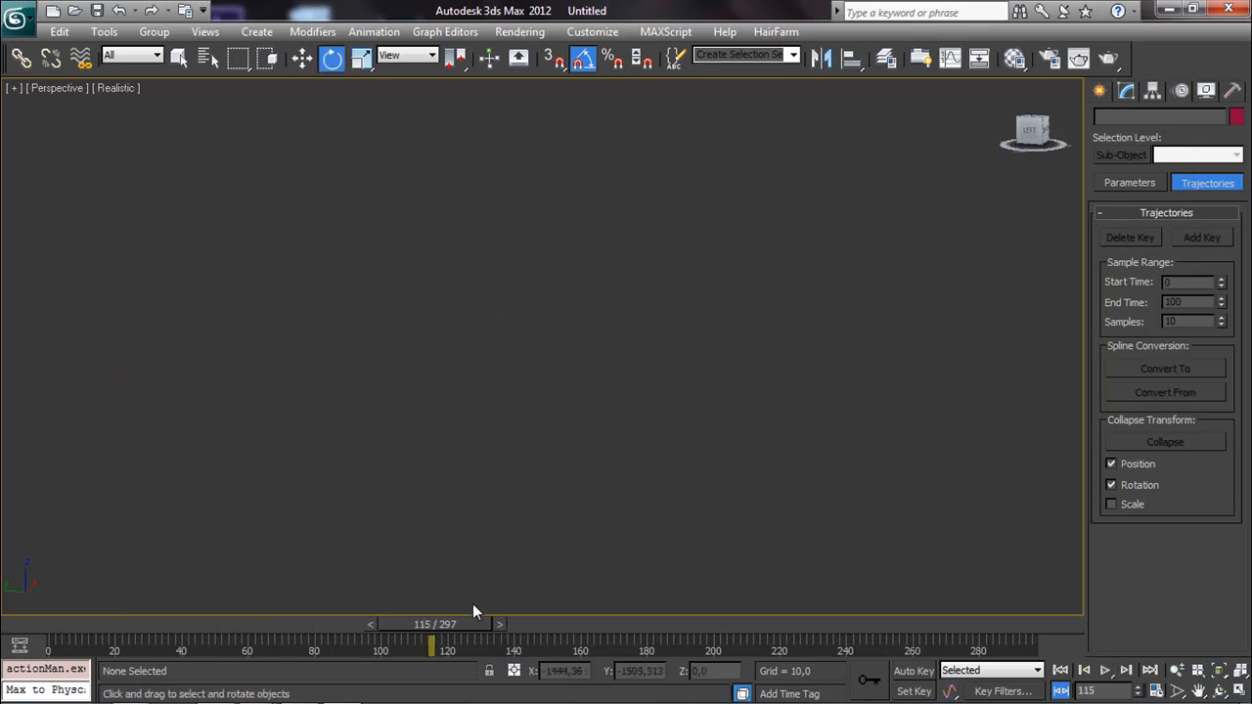
# Step: Select the three backrest boxes, shorten the active time range to 107 frames and go to frame 20
pyautogui.moveTo(469, 623); pyautogui.dragTo(159, 593)
pyautogui.press('e')
pyautogui.click(273, 336)
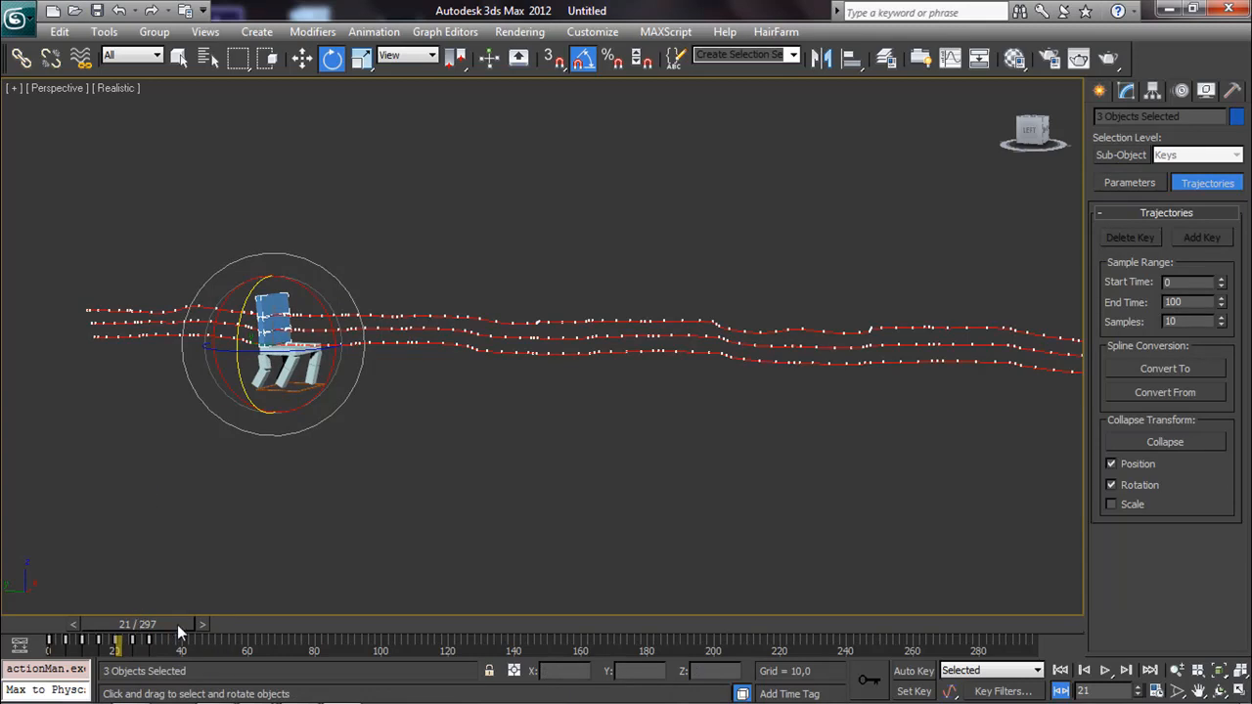
pyautogui.keyDown('ctrl'); pyautogui.keyDown('alt'); pyautogui.moveTo(156, 631); pyautogui.dragTo(762, 650, button='right'); pyautogui.keyUp('alt'); pyautogui.keyUp('ctrl')
pyautogui.moveTo(269, 624); pyautogui.dragTo(234, 642)
# Step: Undo the last key change on the backrest boxes at frame 20 and clear the selection
pyautogui.press('e')
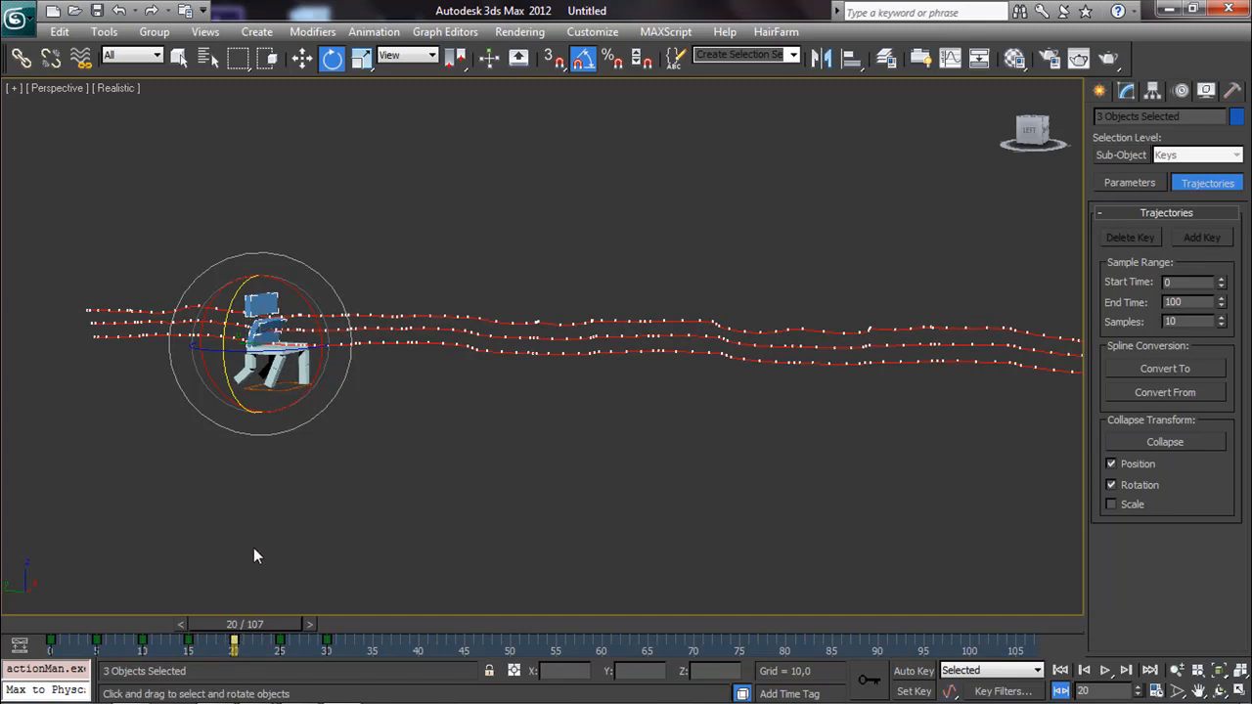
pyautogui.hotkey('ctrl', 'z')
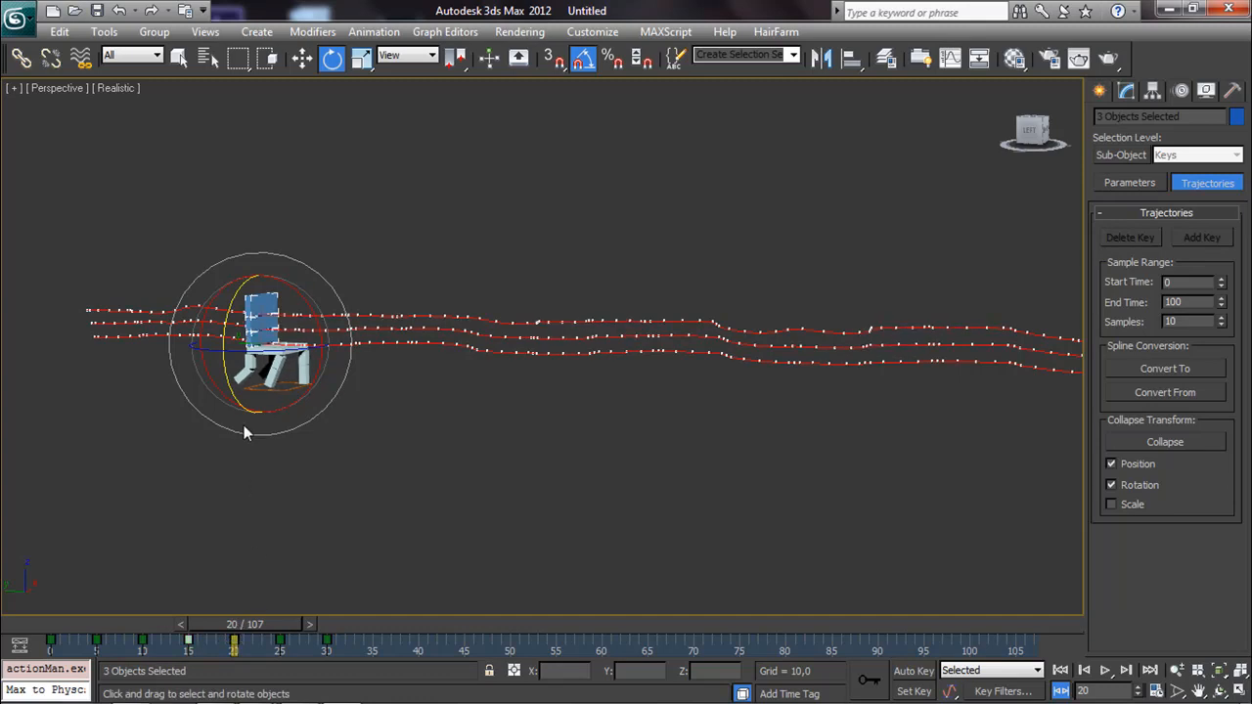
pyautogui.click(239, 423)
# Step: Reselect the backrest boxes, turn on Auto Key and try to copy their frame 15 keys to frame 20
pyautogui.scroll(4, 262, 349)
pyautogui.moveTo(263, 349); pyautogui.dragTo(597, 375, button='middle')
pyautogui.scroll(2, 597, 376)
pyautogui.doubleClick(153, 348)
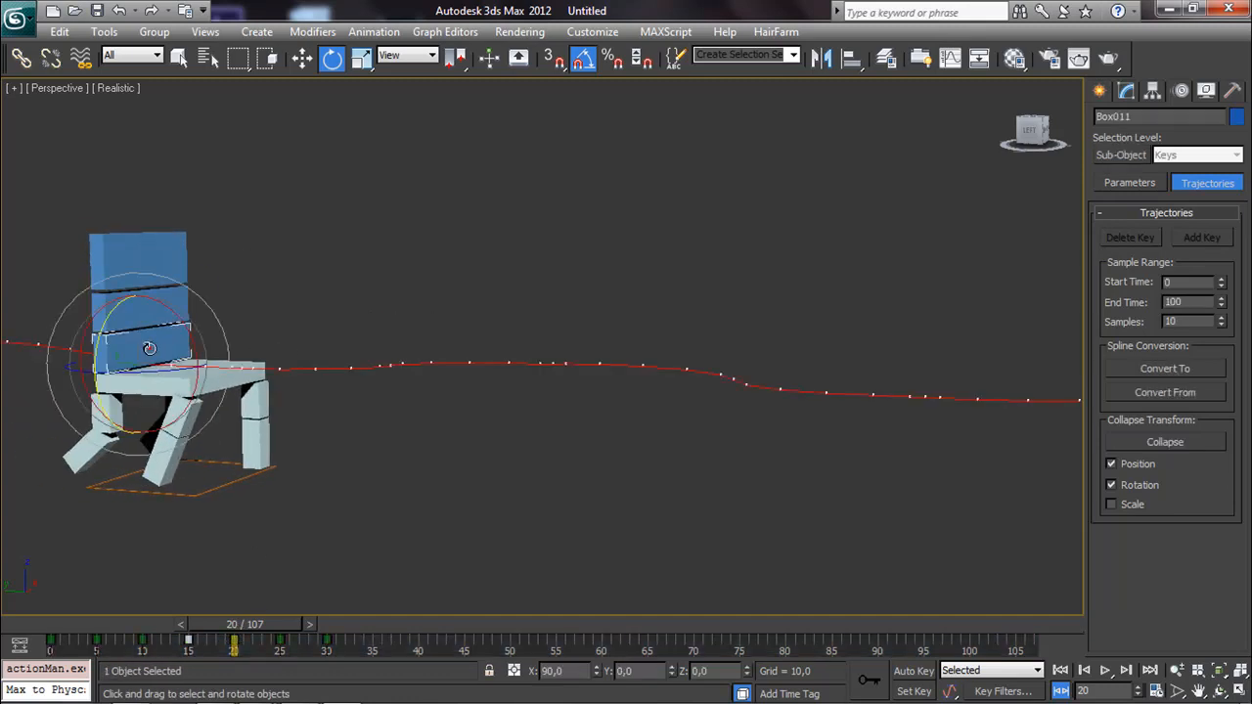
pyautogui.click(913, 671)
pyautogui.moveTo(208, 643); pyautogui.dragTo(235, 643)
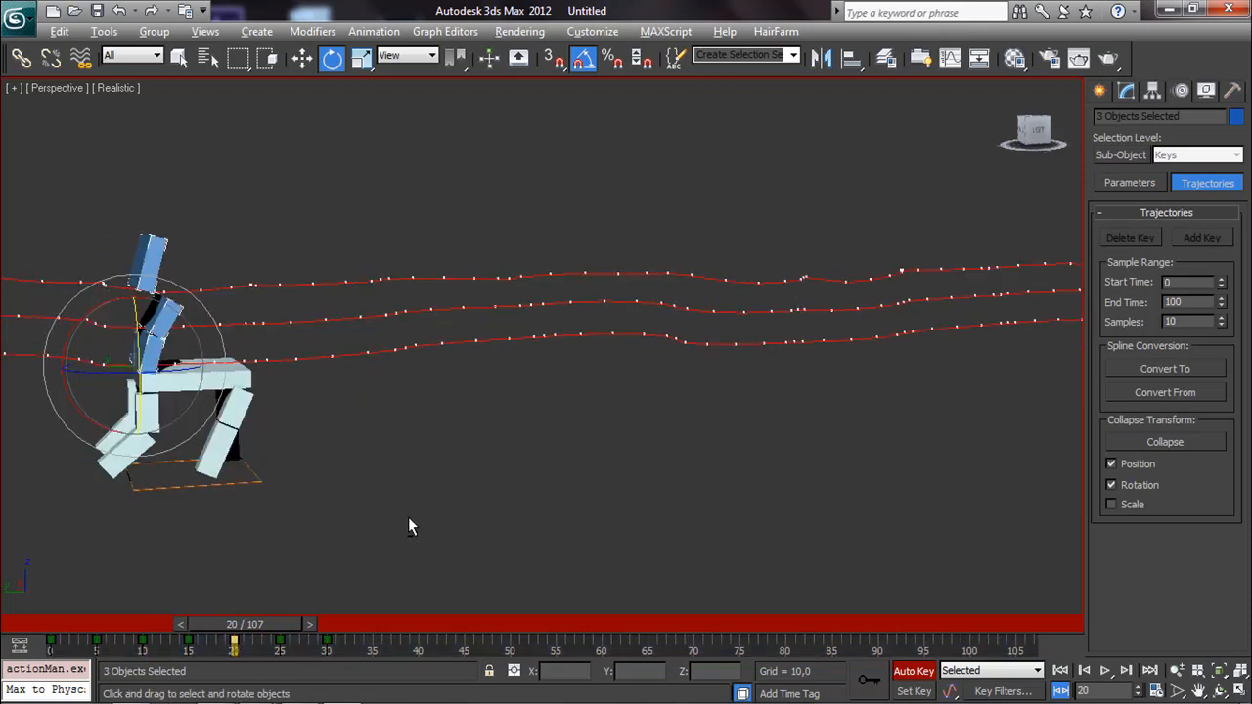
pyautogui.click(362, 509)
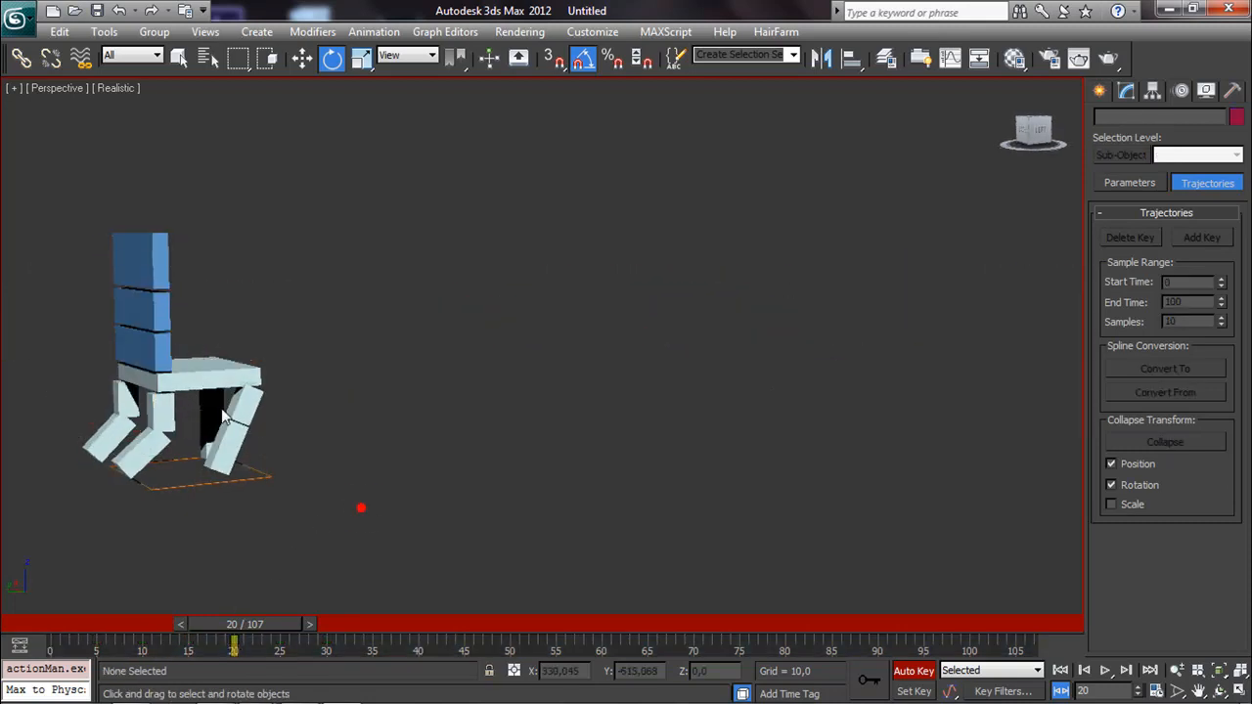
# Step: Rotate the three backrest boxes together so the backrest bends slightly forward at frame 20
pyautogui.click(166, 355)
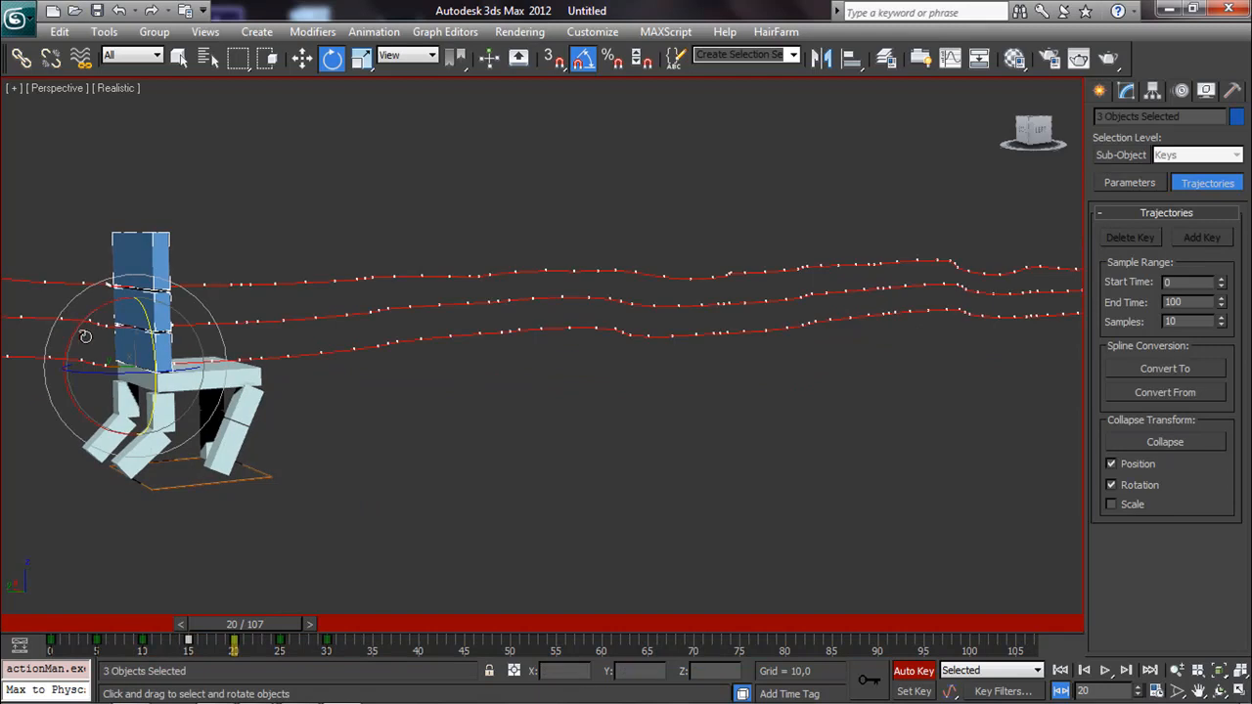
pyautogui.moveTo(78, 335); pyautogui.dragTo(151, 473)
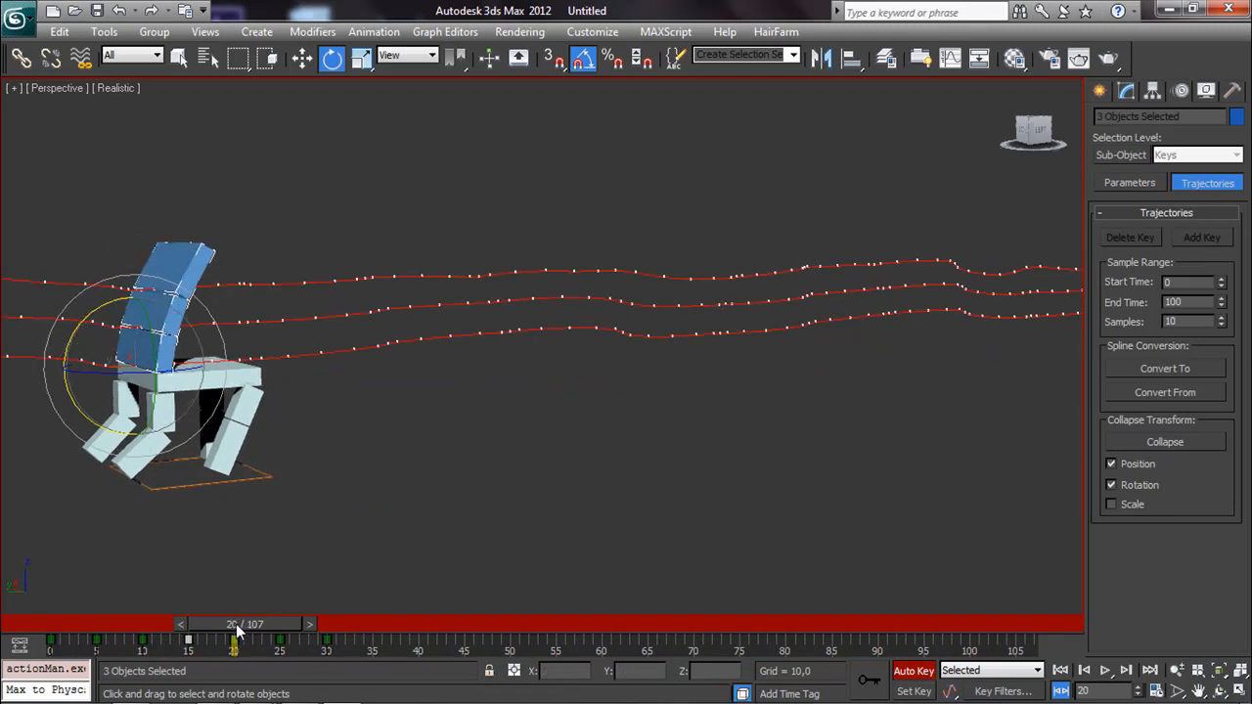
pyautogui.moveTo(237, 627)
pyautogui.mouseDown()
pyautogui.moveTo(257, 625)
pyautogui.moveTo(207, 624)
pyautogui.moveTo(238, 624)
pyautogui.mouseUp()
pyautogui.press('e')
pyautogui.moveTo(82, 330); pyautogui.dragTo(67, 339)
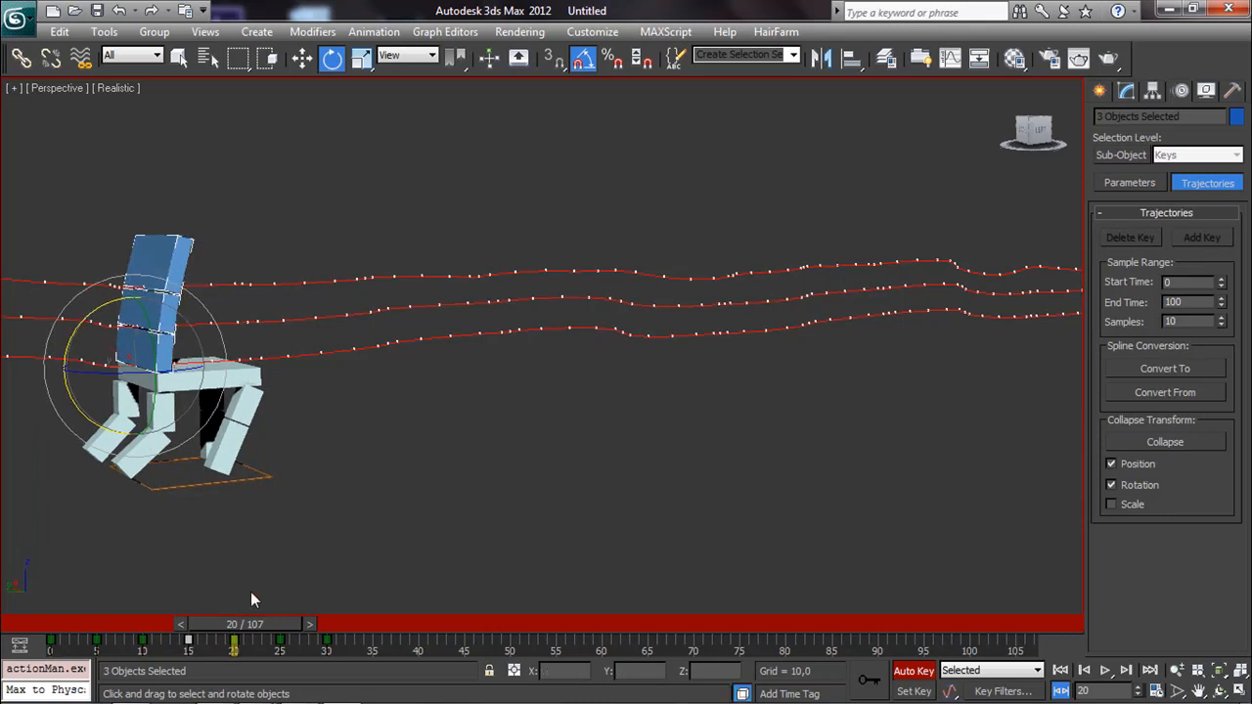
# Step: Scrub past frame 30, clear the selection, turn off Auto Key and play the run from an angled view
pyautogui.moveTo(252, 622); pyautogui.dragTo(342, 602)
pyautogui.press('e')
pyautogui.click(491, 477)
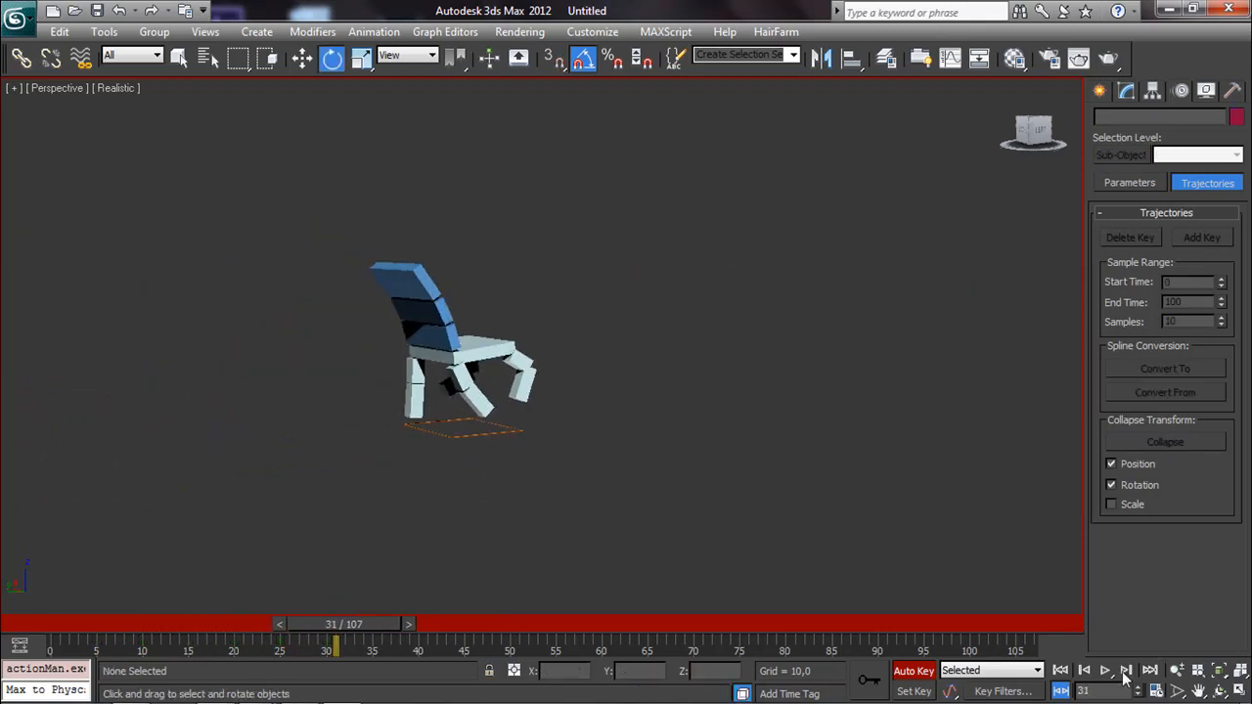
pyautogui.click(917, 673)
pyautogui.keyDown('alt'); pyautogui.moveTo(620, 506); pyautogui.dragTo(390, 472, button='middle'); pyautogui.keyUp('alt')
pyautogui.click(1105, 670)
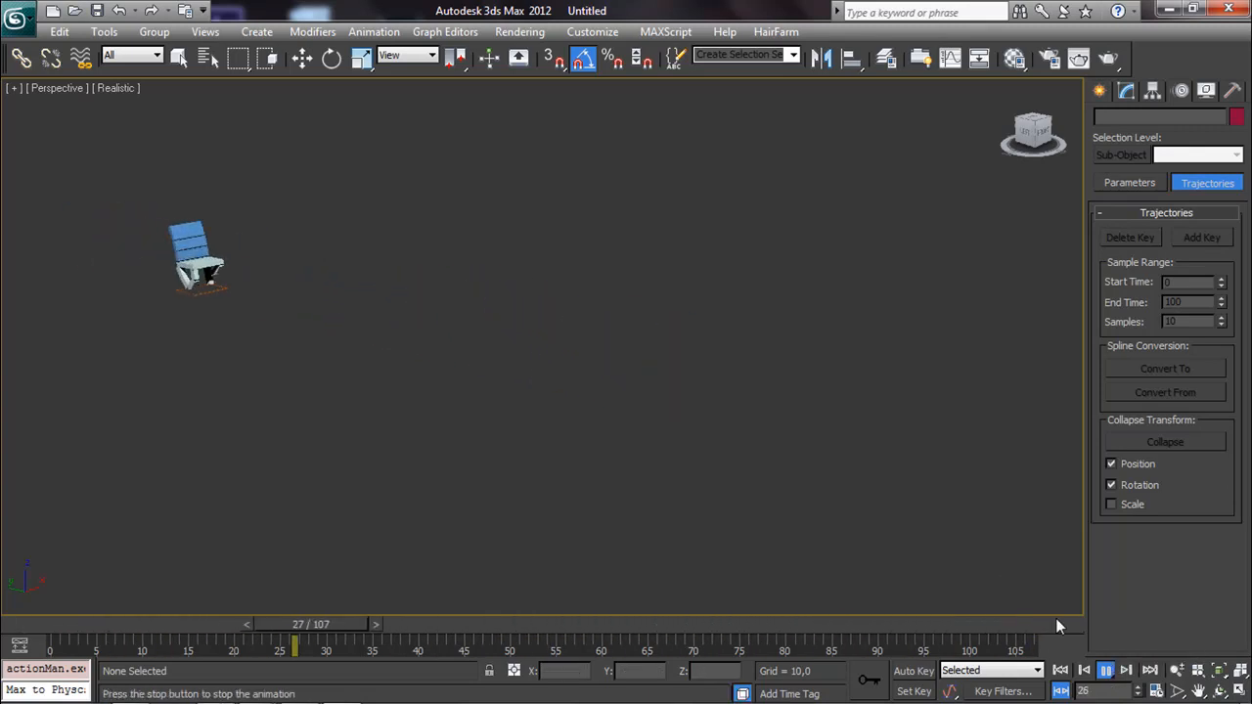
pyautogui.click(1105, 670)
pyautogui.press('e')
# Step: Select the three backrest boxes and, with Auto Key on, reduce their forward bend at frame 15
pyautogui.keyDown('alt'); pyautogui.moveTo(571, 494); pyautogui.dragTo(452, 400, button='middle'); pyautogui.keyUp('alt')
pyautogui.scroll(5, 495, 333)
pyautogui.moveTo(494, 333); pyautogui.dragTo(688, 389, button='middle')
pyautogui.doubleClick(449, 343)
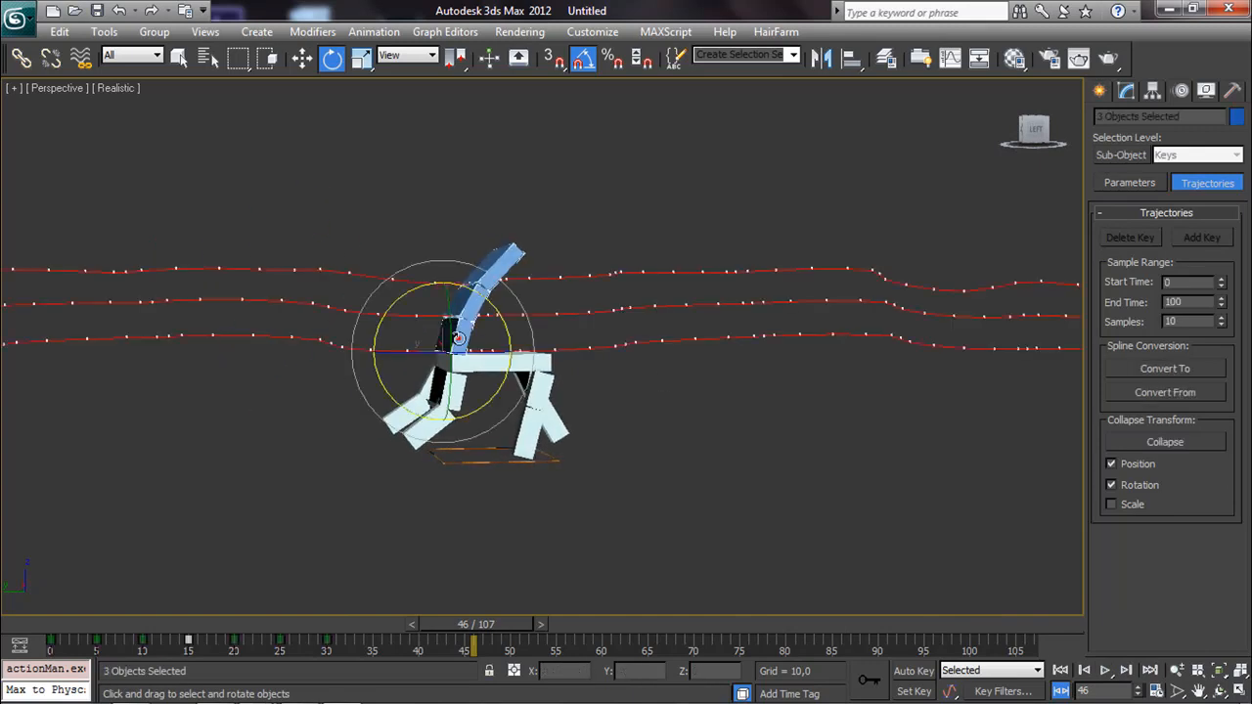
pyautogui.moveTo(463, 627); pyautogui.dragTo(191, 617)
pyautogui.moveTo(420, 489); pyautogui.dragTo(774, 487, button='middle')
pyautogui.scroll(-4, 599, 425)
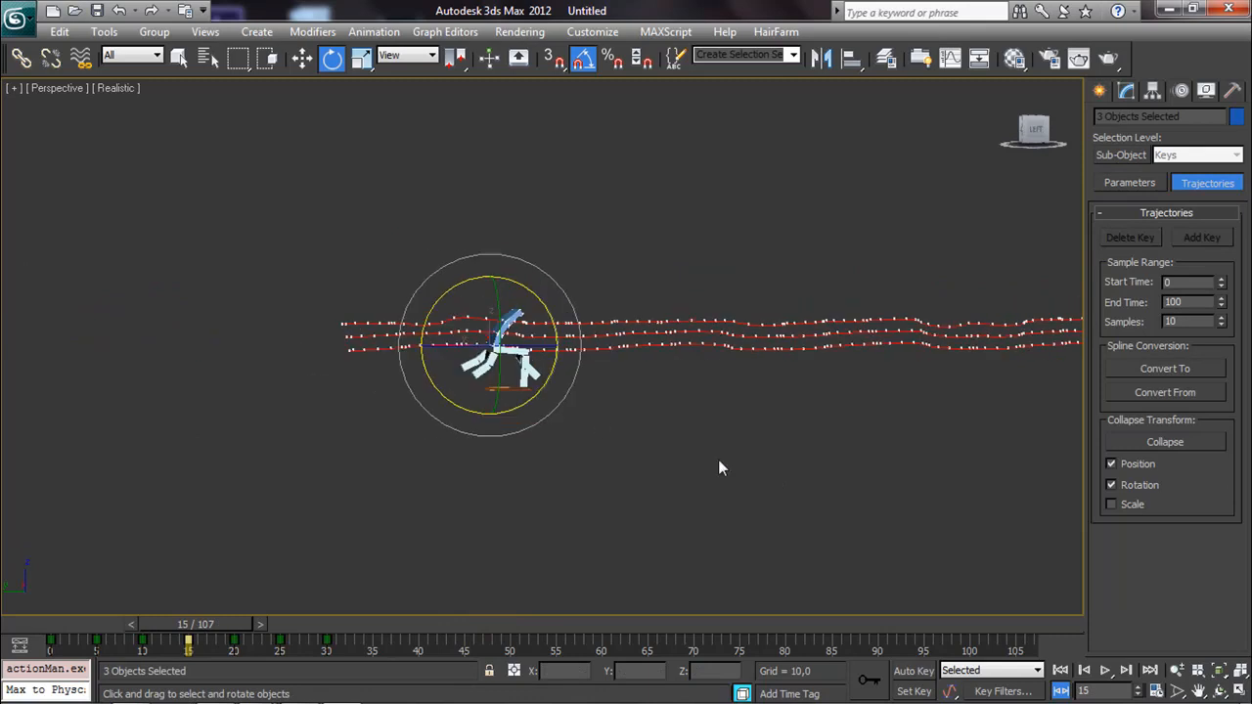
pyautogui.click(912, 671)
pyautogui.scroll(10, 565, 435)
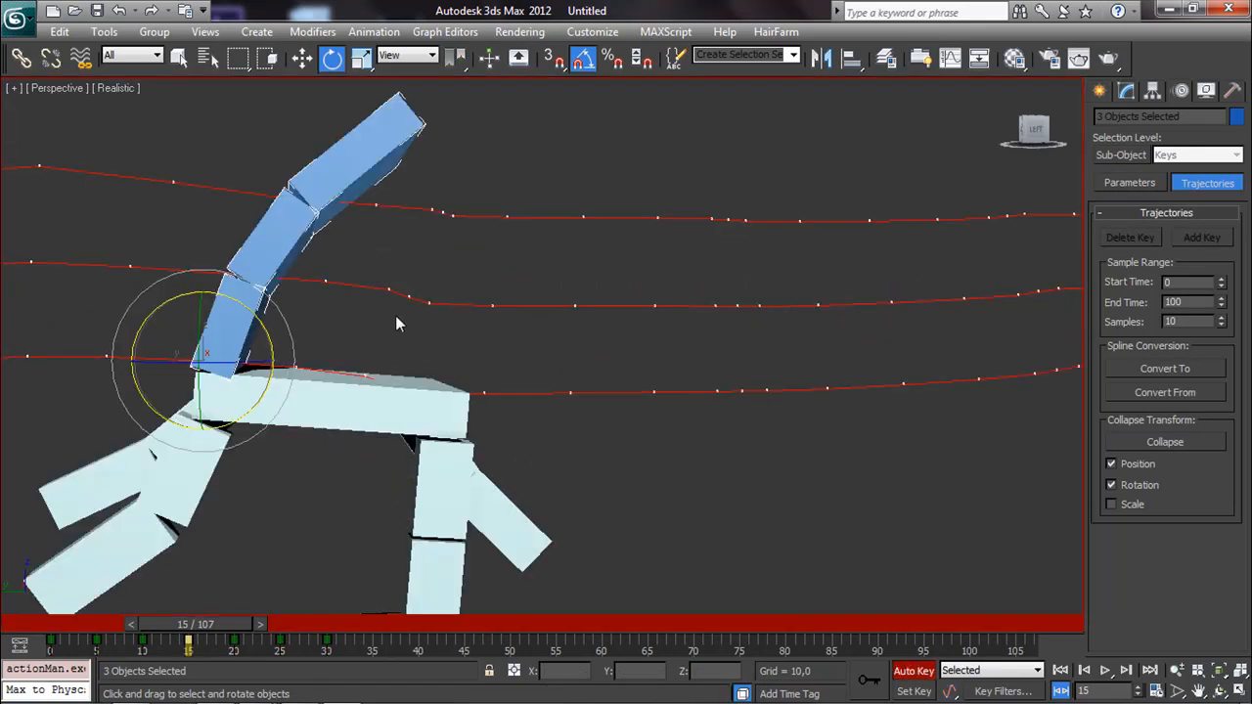
pyautogui.moveTo(172, 309); pyautogui.dragTo(156, 304)
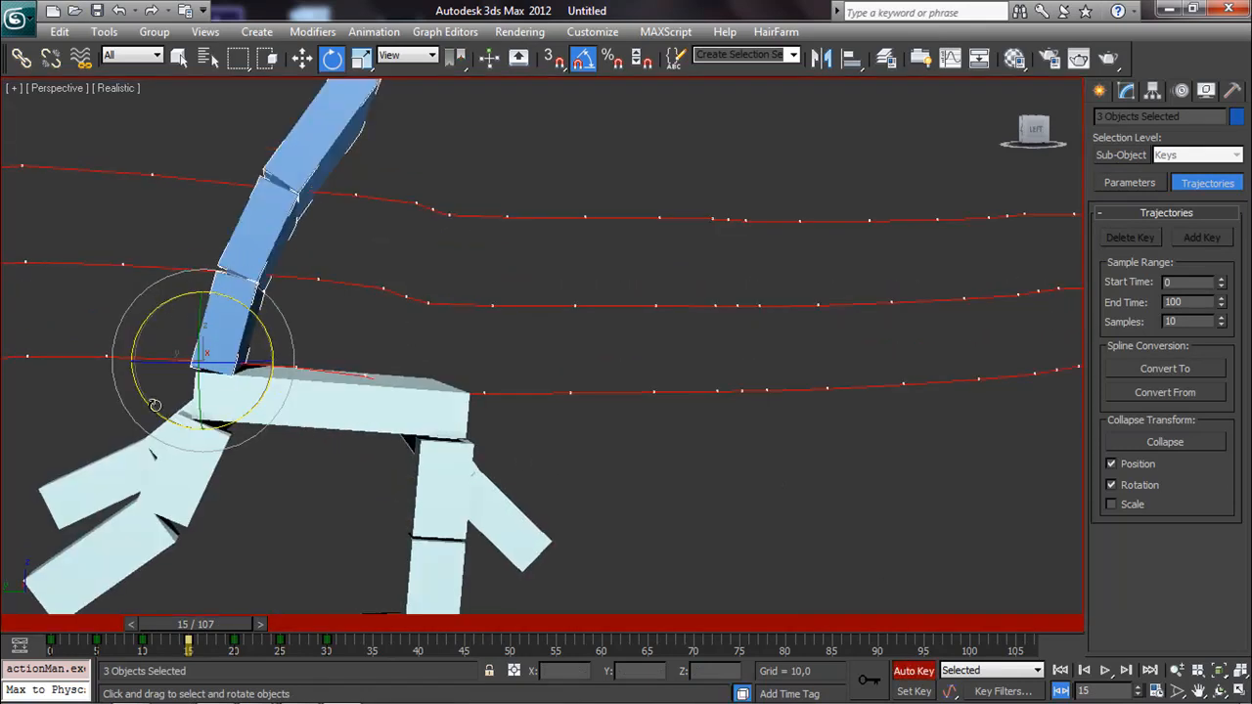
# Step: Scrub to frame 34, turn off Auto Key, deselect the backrest and play the loop to review the softened sway
pyautogui.moveTo(200, 624); pyautogui.dragTo(389, 604)
pyautogui.press('e')
pyautogui.scroll(-5, 487, 533)
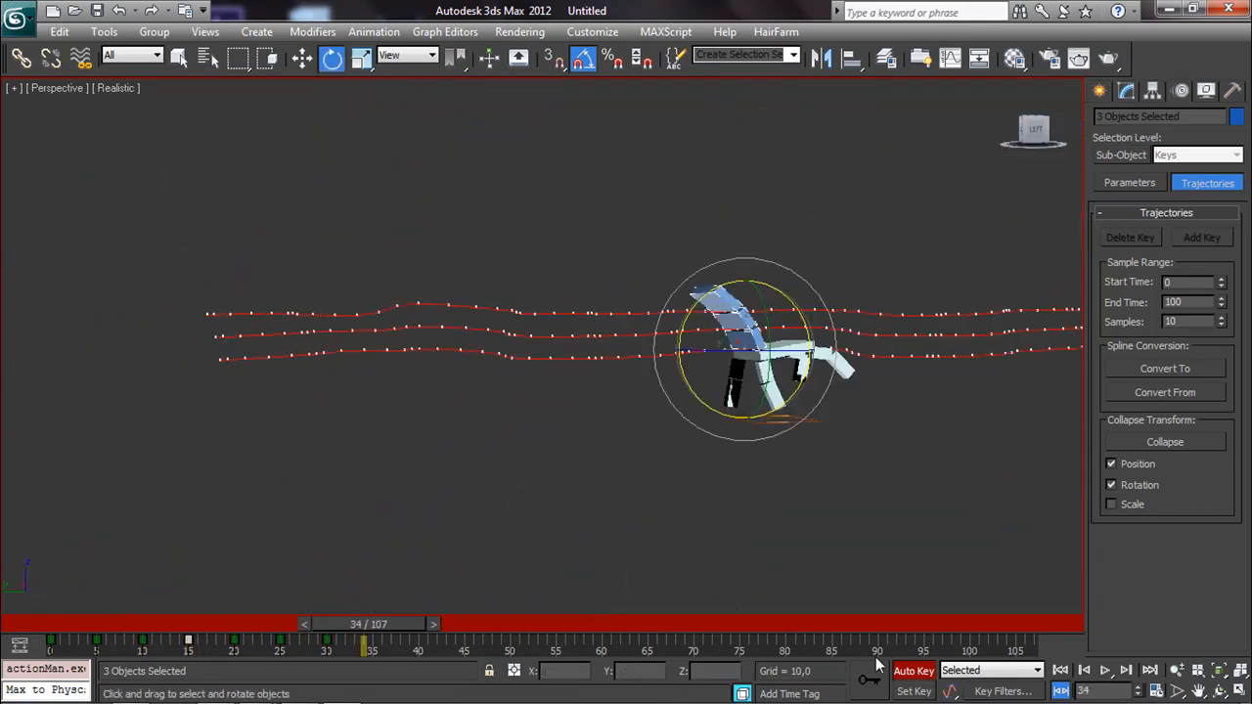
pyautogui.click(915, 671)
pyautogui.keyDown('alt'); pyautogui.moveTo(782, 480); pyautogui.dragTo(707, 479, button='middle'); pyautogui.keyUp('alt')
pyautogui.click(704, 473)
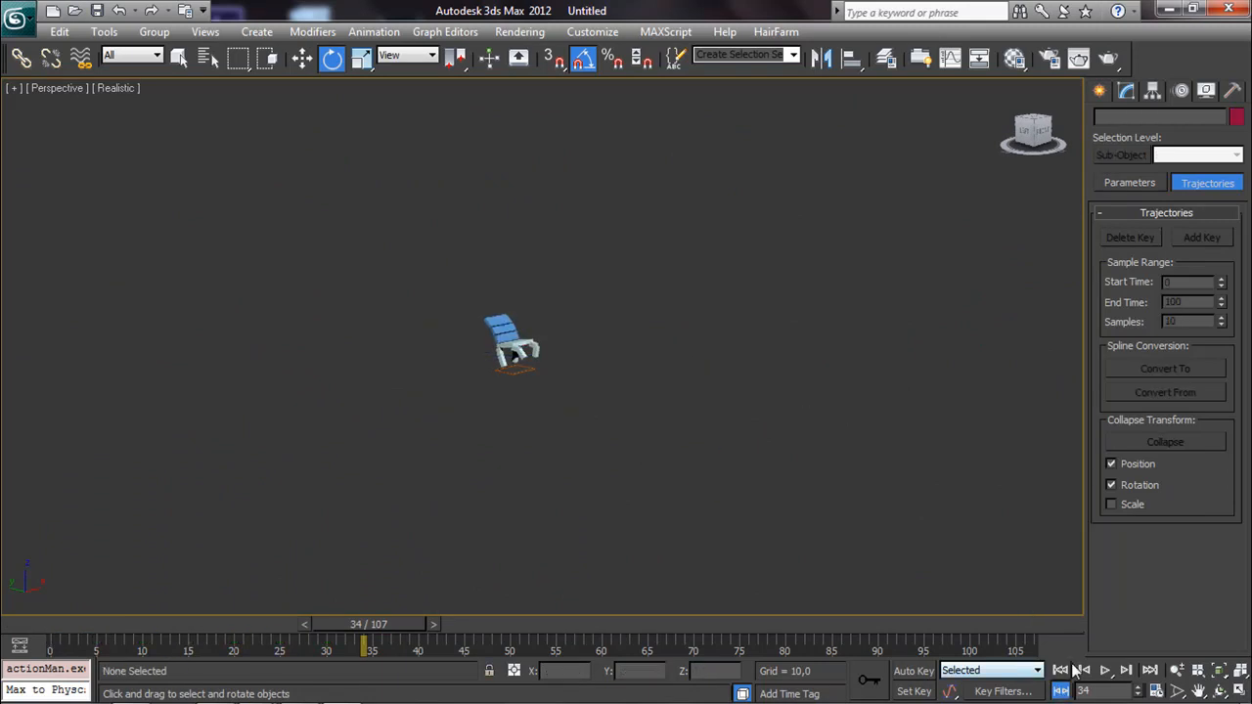
pyautogui.click(1103, 671)
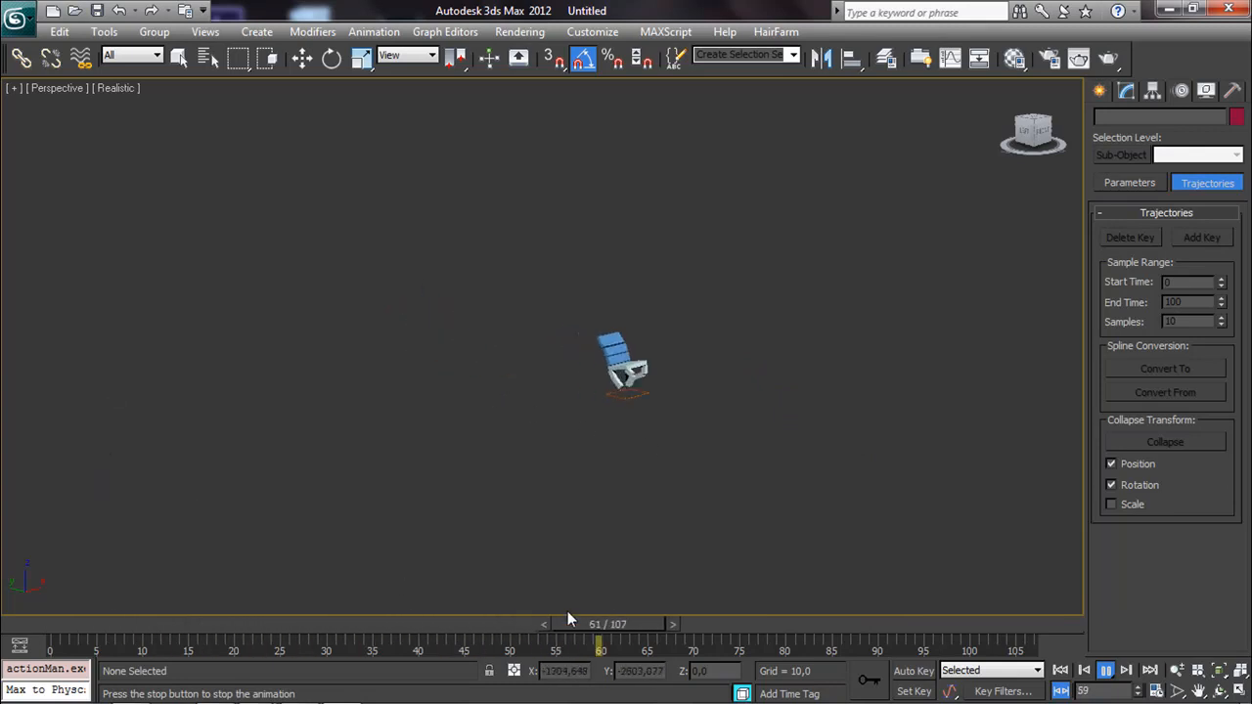
pyautogui.click(784, 627)
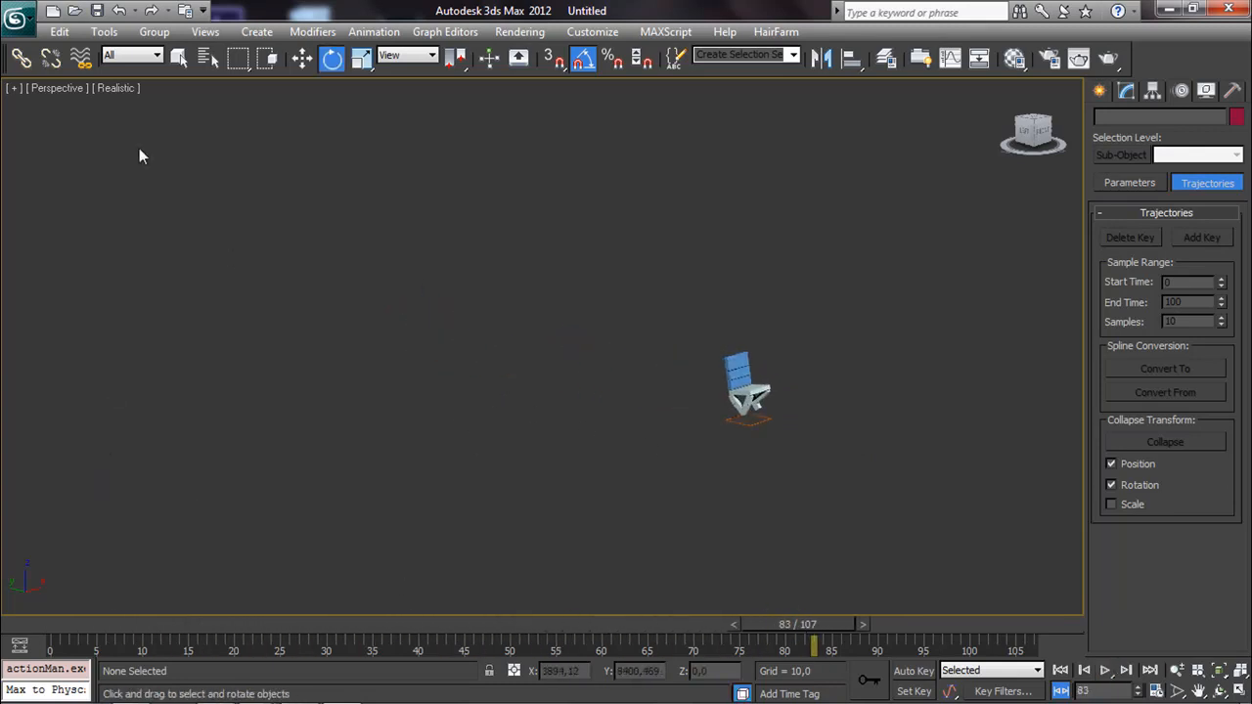
# Step: Save the scene as DOG CHAIR in the scenes folder
pyautogui.click(20, 23)
pyautogui.click(78, 229)
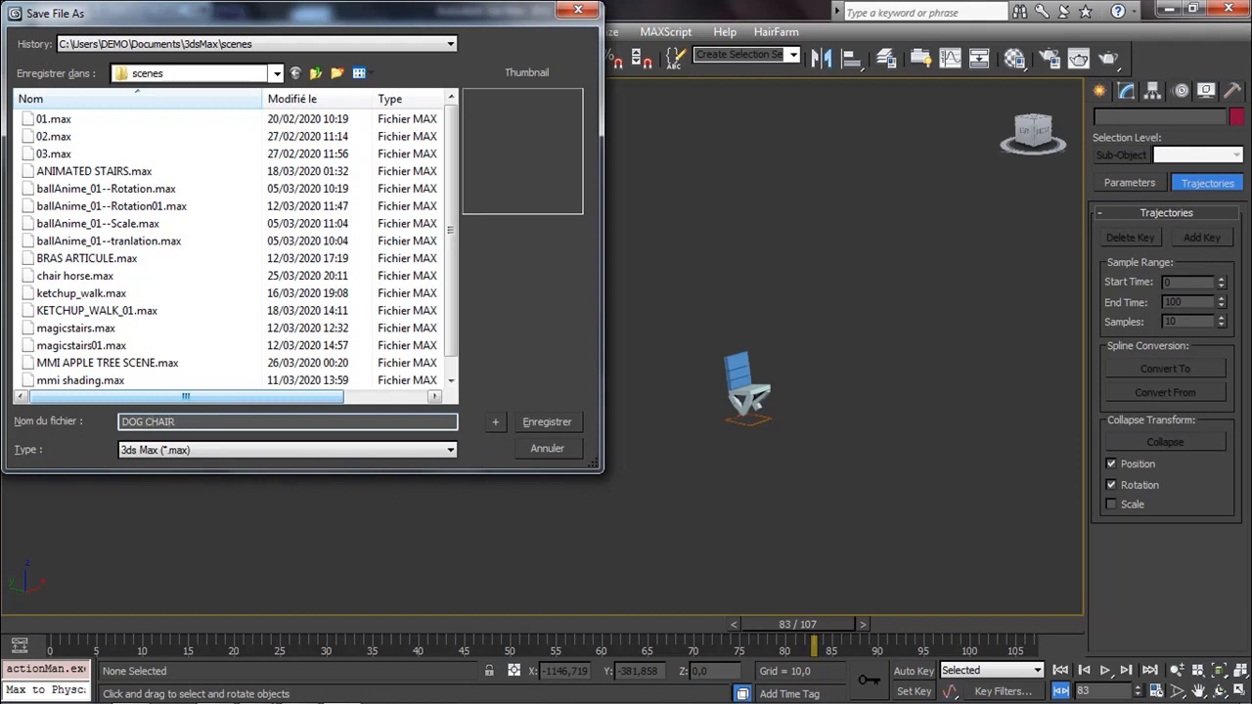
pyautogui.click(544, 429)
# Step: Return to frame 0 and select the whole chair, including the ground shape beneath it
pyautogui.moveTo(133, 623); pyautogui.dragTo(3, 598)
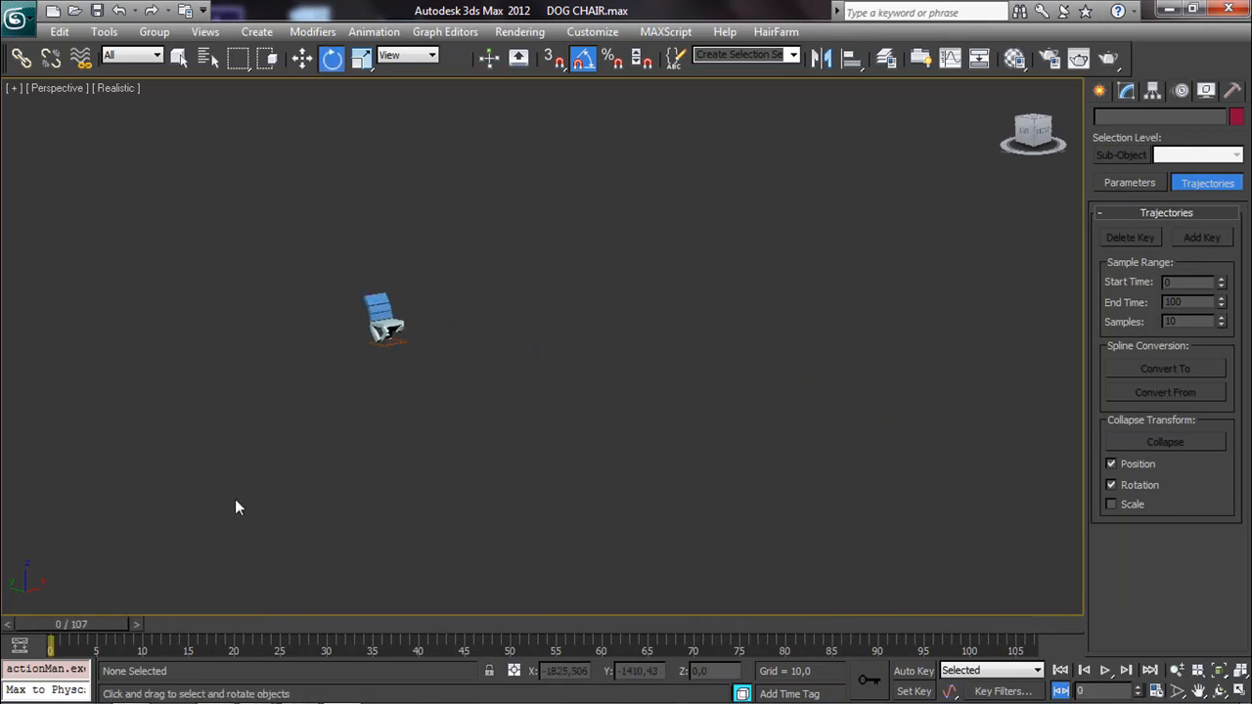
pyautogui.moveTo(375, 414); pyautogui.dragTo(430, 411, button='middle')
pyautogui.scroll(6, 434, 411)
pyautogui.moveTo(495, 355); pyautogui.dragTo(694, 379, button='middle')
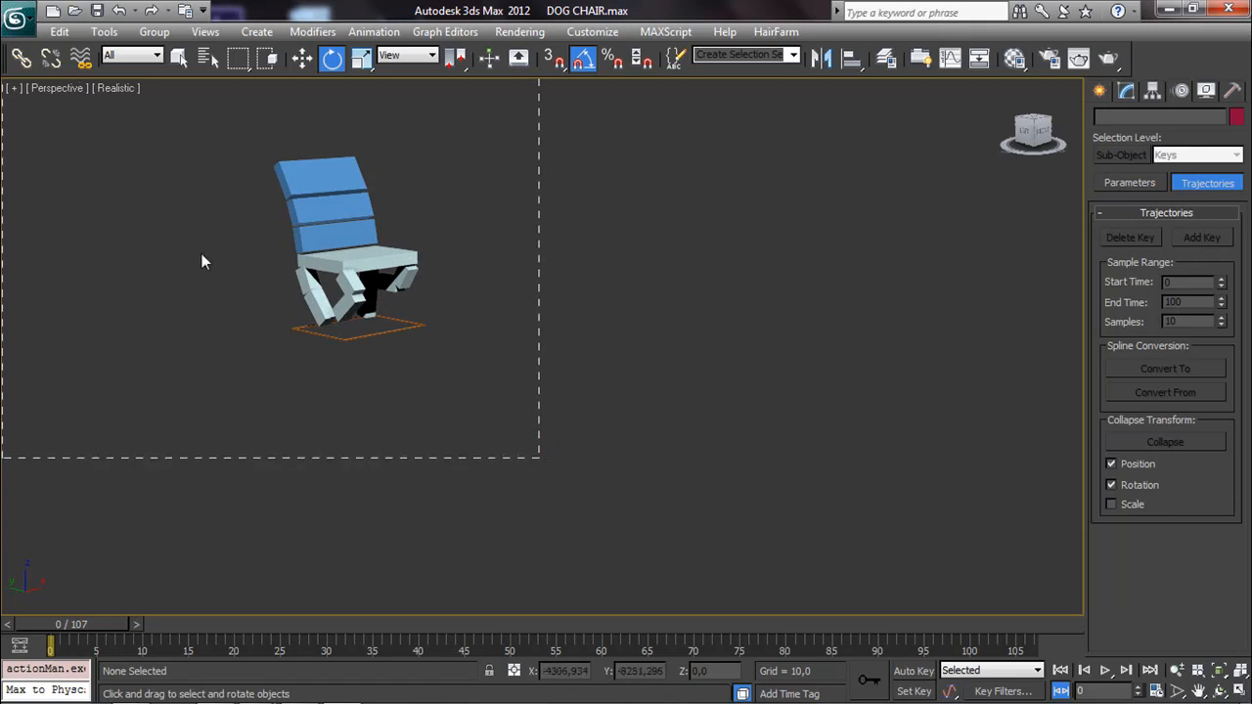
pyautogui.moveTo(201, 262); pyautogui.dragTo(163, 510)
pyautogui.click(376, 648)
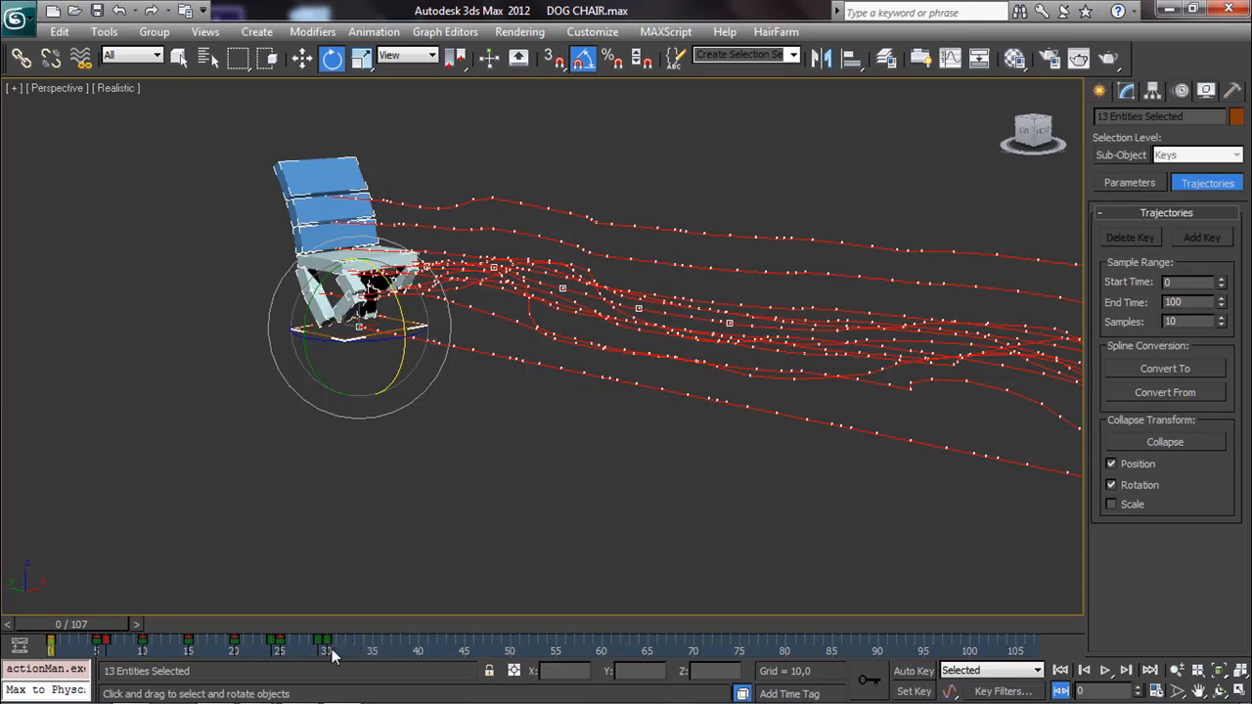
pyautogui.keyDown('ctrl'); pyautogui.keyDown('alt'); pyautogui.moveTo(349, 652); pyautogui.dragTo(624, 614); pyautogui.keyUp('alt'); pyautogui.keyUp('ctrl')
pyautogui.keyDown('ctrl'); pyautogui.keyDown('alt'); pyautogui.moveTo(199, 643); pyautogui.dragTo(91, 647); pyautogui.keyUp('alt'); pyautogui.keyUp('ctrl')
pyautogui.keyDown('ctrl'); pyautogui.keyDown('alt'); pyautogui.moveTo(221, 651); pyautogui.dragTo(159, 653); pyautogui.keyUp('alt'); pyautogui.keyUp('ctrl')
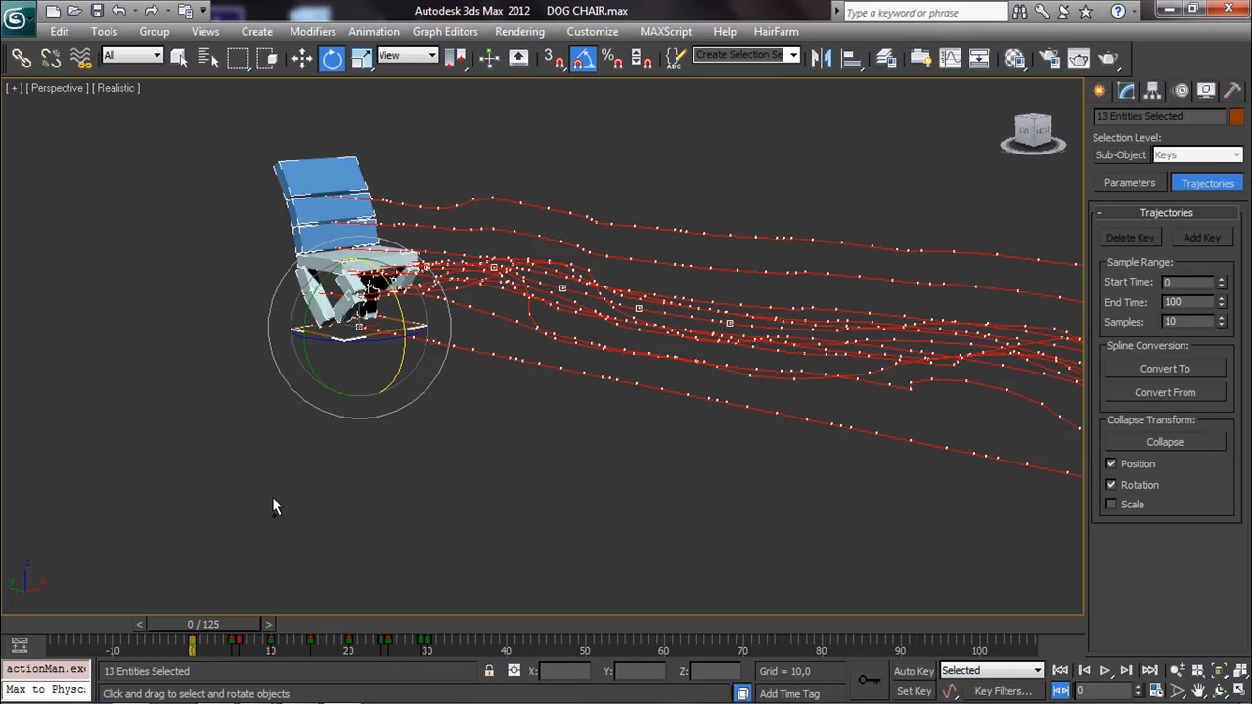
pyautogui.click(582, 60)
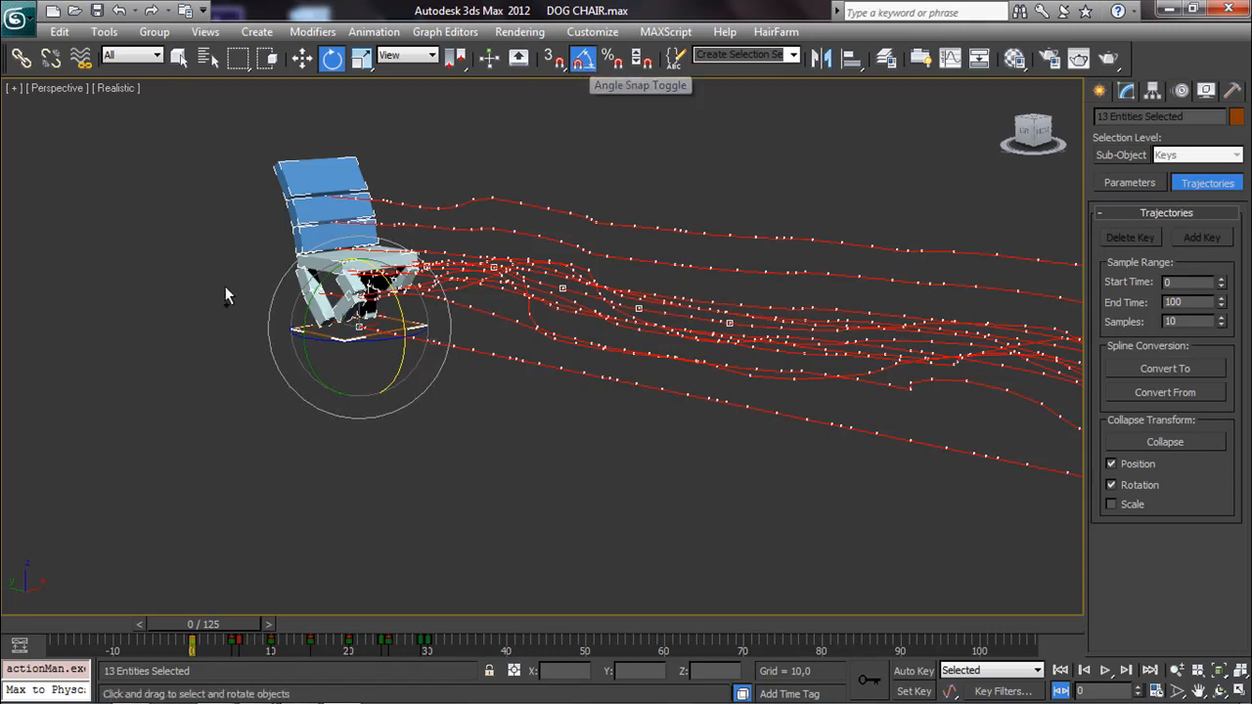
pyautogui.keyDown('ctrl'); pyautogui.keyDown('alt'); pyautogui.moveTo(201, 653); pyautogui.dragTo(10, 658); pyautogui.keyUp('alt'); pyautogui.keyUp('ctrl')
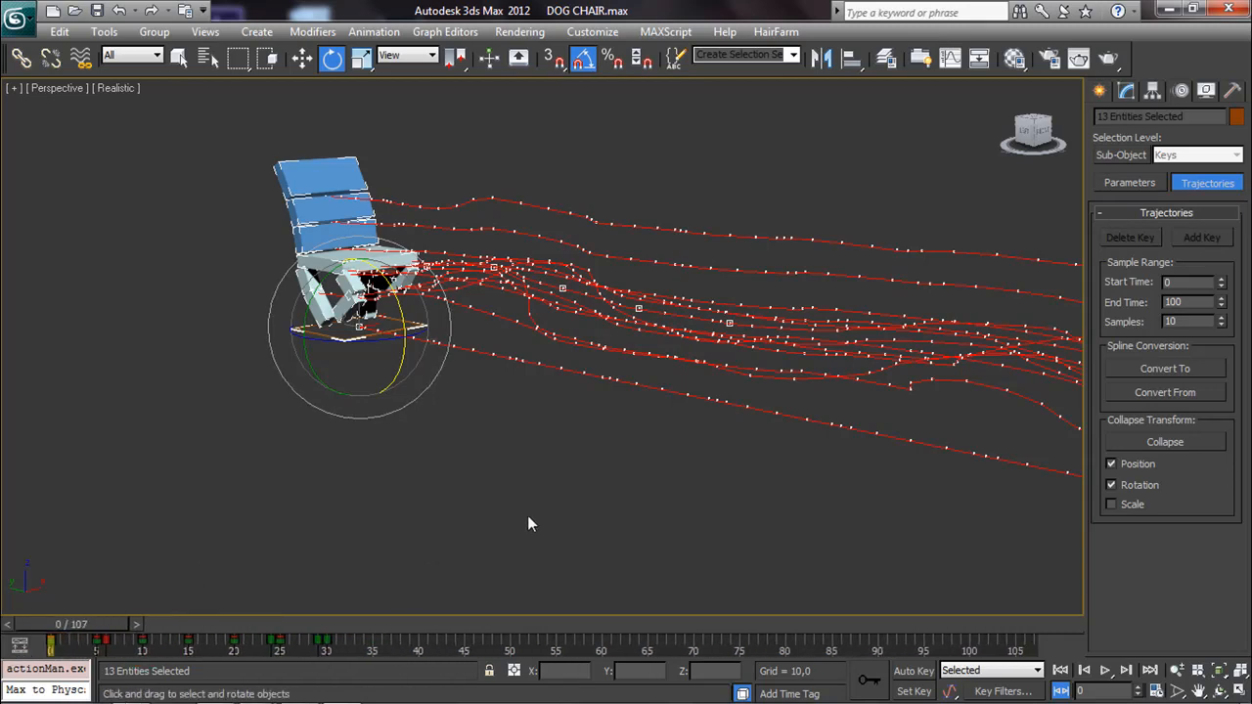
# Step: Shift all keys of the whole chair five frames later and view the chair from the side
pyautogui.moveTo(382, 658)
pyautogui.mouseDown()
pyautogui.moveTo(40, 651)
pyautogui.moveTo(98, 648)
pyautogui.moveTo(66, 648)
pyautogui.mouseUp()
pyautogui.keyDown('alt'); pyautogui.moveTo(298, 339); pyautogui.dragTo(576, 448, button='middle'); pyautogui.keyUp('alt')
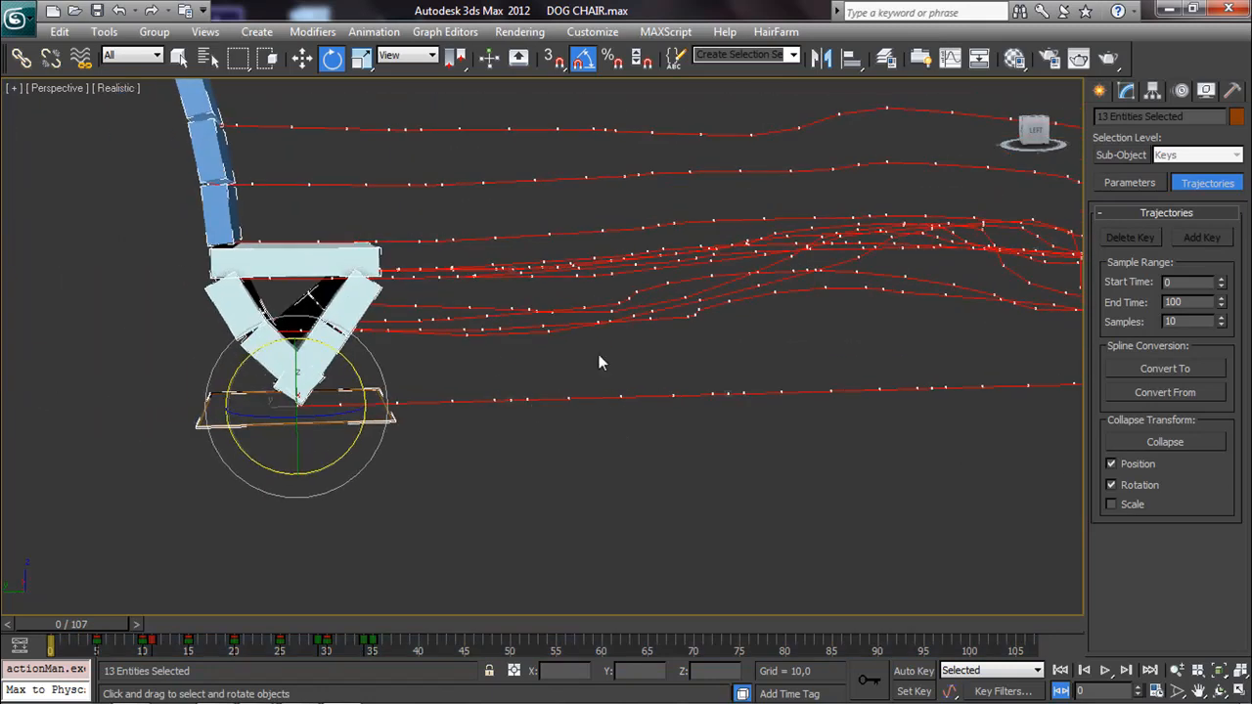
# Step: Straighten the lowest backrest box to vertical at frame 0 using the Rotate Transform Type-In
pyautogui.click(1107, 95)
pyautogui.moveTo(239, 332); pyautogui.dragTo(417, 311, button='middle')
pyautogui.moveTo(417, 231); pyautogui.dragTo(421, 270, button='middle')
pyautogui.click(432, 288)
pyautogui.rightClick(329, 59)
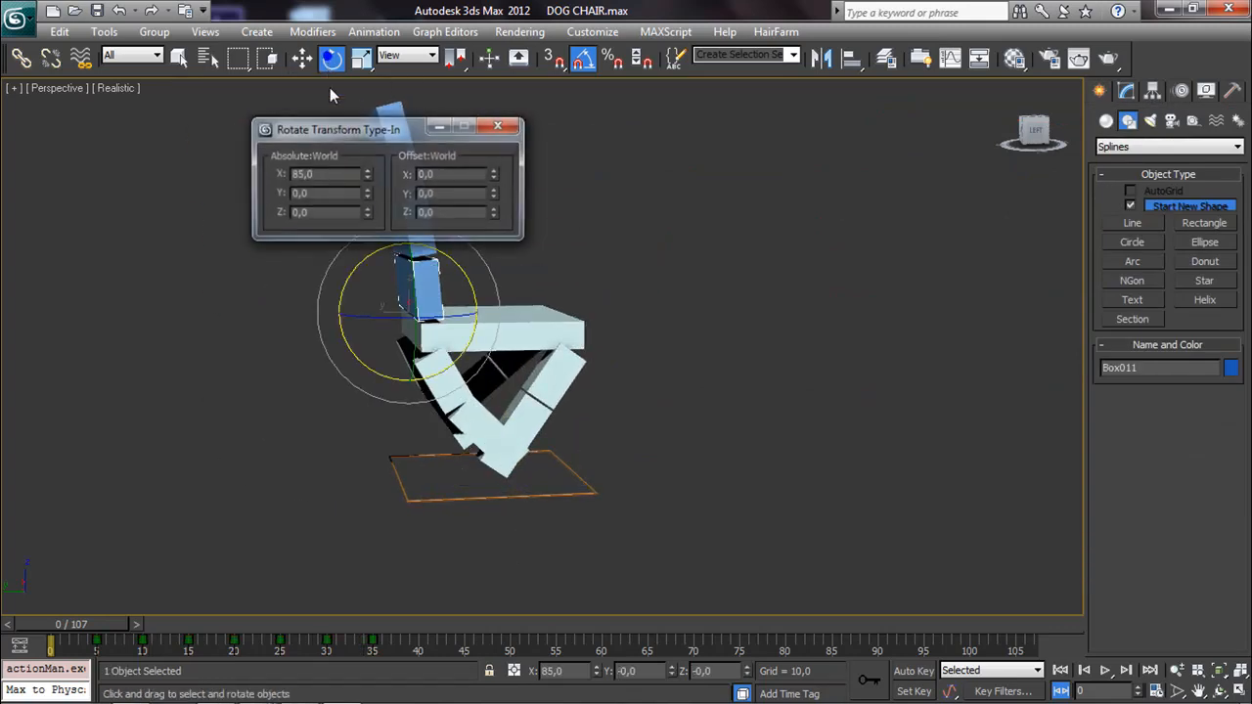
pyautogui.rightClick(370, 174)
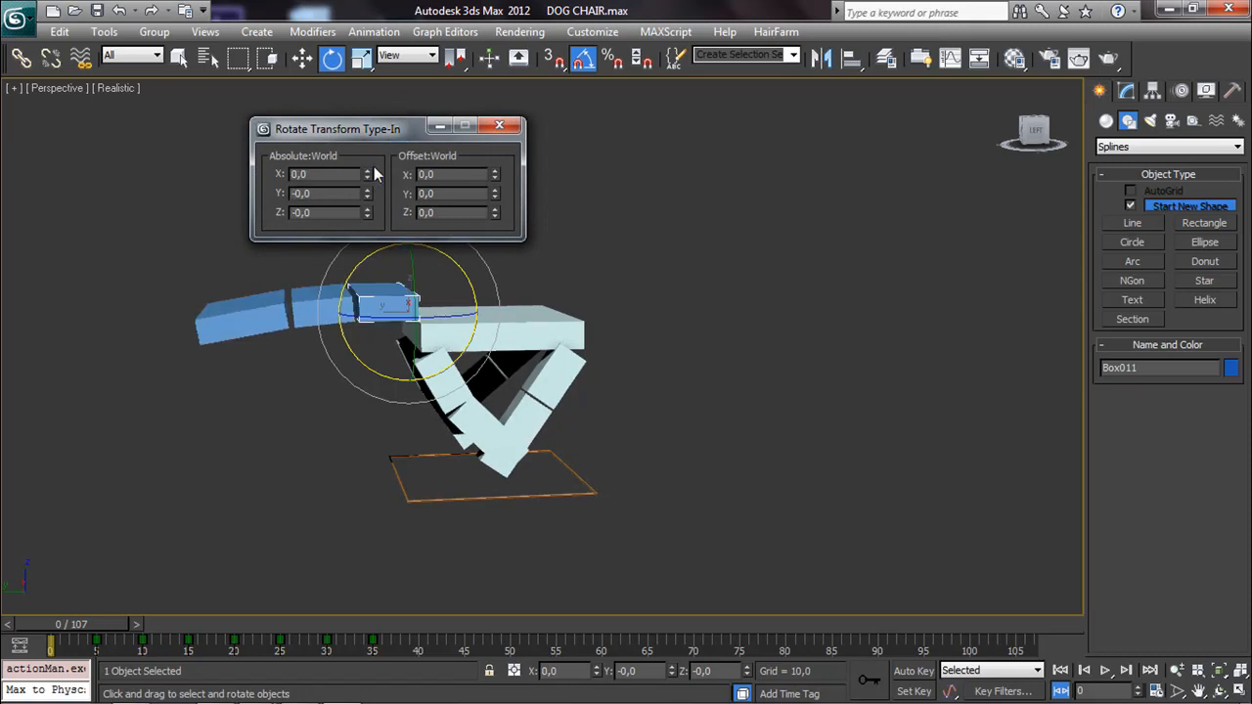
pyautogui.moveTo(474, 137); pyautogui.dragTo(837, 178)
pyautogui.moveTo(436, 250)
pyautogui.mouseDown()
pyautogui.moveTo(472, 259)
pyautogui.moveTo(490, 313)
pyautogui.mouseUp()
# Step: Straighten the middle and top backrest boxes so the whole backrest stands vertical at frame 0
pyautogui.click(428, 232)
pyautogui.moveTo(468, 226); pyautogui.dragTo(475, 175)
pyautogui.click(427, 163)
pyautogui.moveTo(464, 223); pyautogui.dragTo(454, 254, button='middle')
# Step: Try rotating the leg boxes on one side to vertical at frame 0
pyautogui.keyDown('alt'); pyautogui.moveTo(501, 339); pyautogui.dragTo(441, 366, button='middle'); pyautogui.keyUp('alt')
pyautogui.click(389, 411)
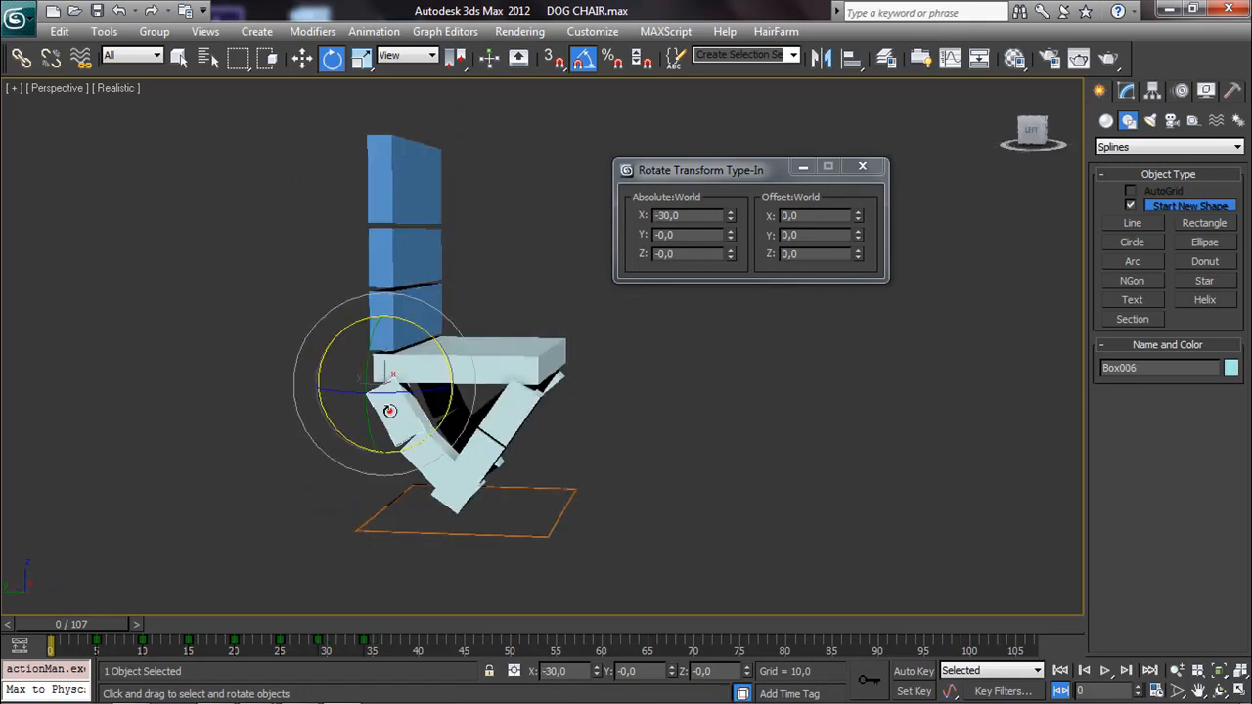
pyautogui.moveTo(443, 415); pyautogui.dragTo(445, 452)
pyautogui.click(388, 475)
pyautogui.click(514, 431)
pyautogui.moveTo(581, 427); pyautogui.dragTo(599, 404)
pyautogui.keyDown('alt'); pyautogui.moveTo(590, 411); pyautogui.dragTo(543, 447, button='middle'); pyautogui.keyUp('alt')
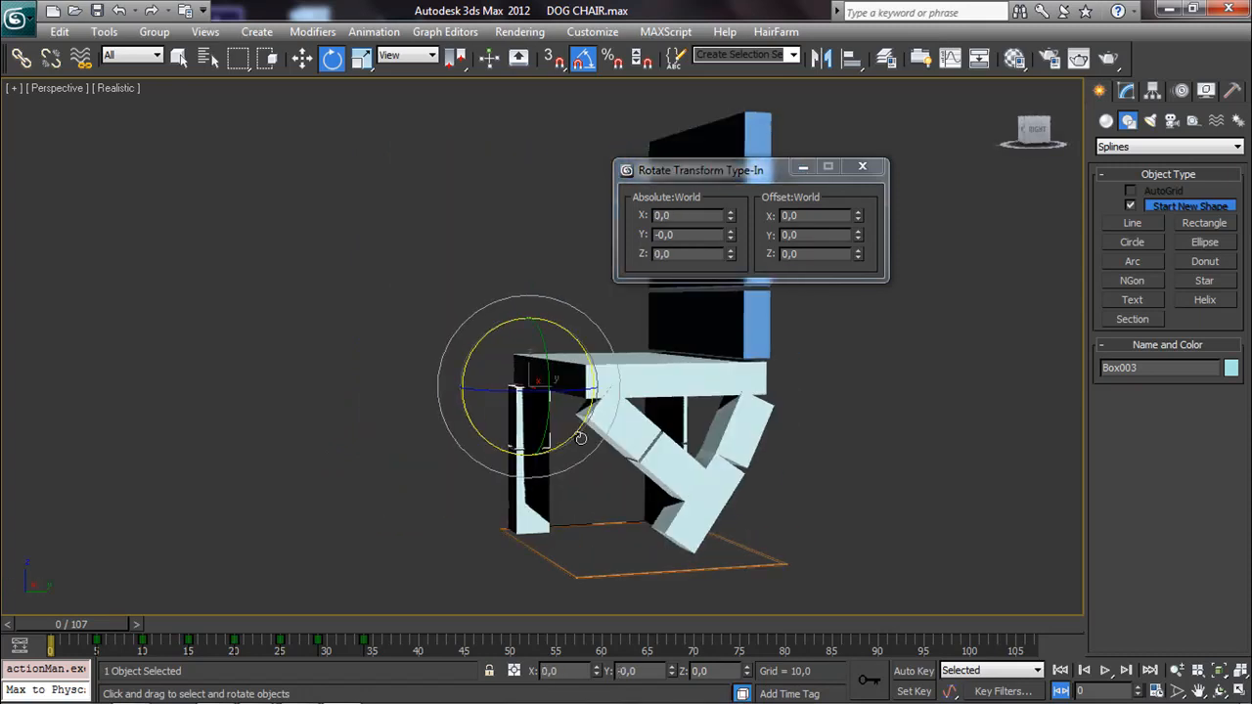
# Step: Undo the leg and backrest straightening rotations, back to the backrest's original lean
pyautogui.hotkey('ctrl', 'z')
pyautogui.hotkey('ctrl', 'z')
pyautogui.hotkey('ctrl', 'z')
pyautogui.hotkey('ctrl', 'z')
pyautogui.hotkey('ctrl', 'z')
pyautogui.hotkey('ctrl', 'z')
pyautogui.hotkey('ctrl', 'z')
pyautogui.hotkey('ctrl', 'z')
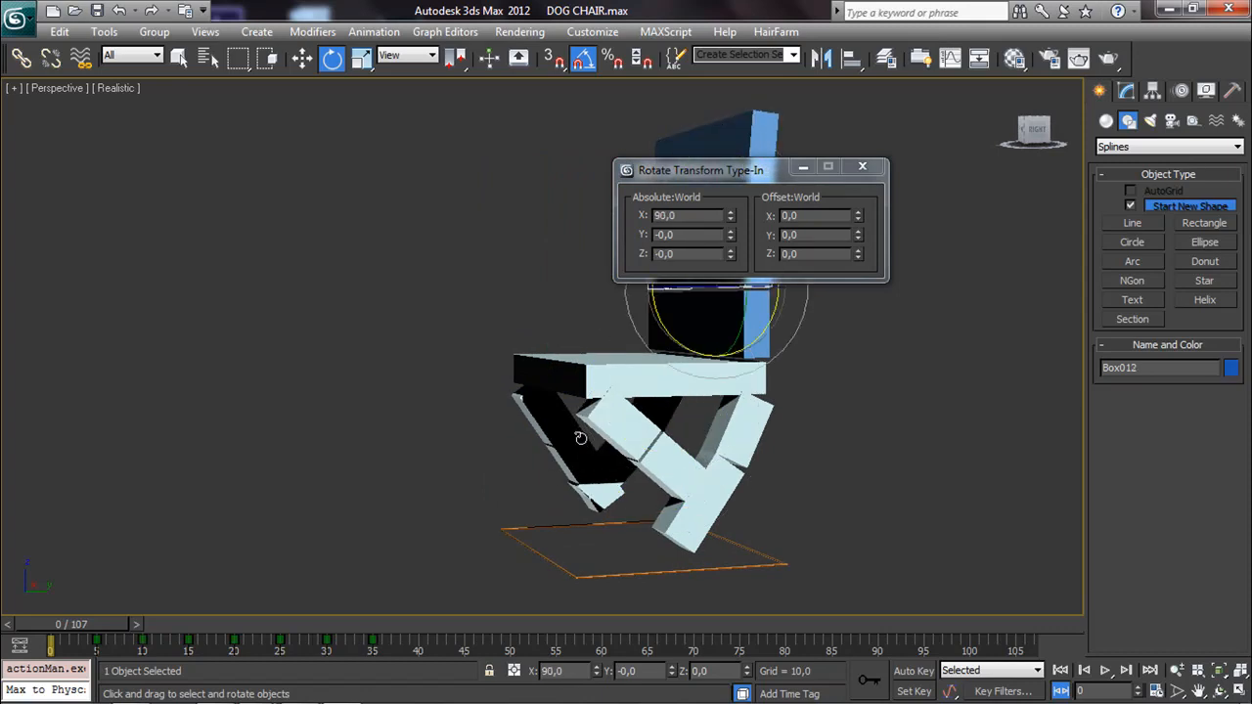
pyautogui.hotkey('ctrl', 'z')
pyautogui.hotkey('ctrl', 'z')
pyautogui.hotkey('ctrl', 'z')
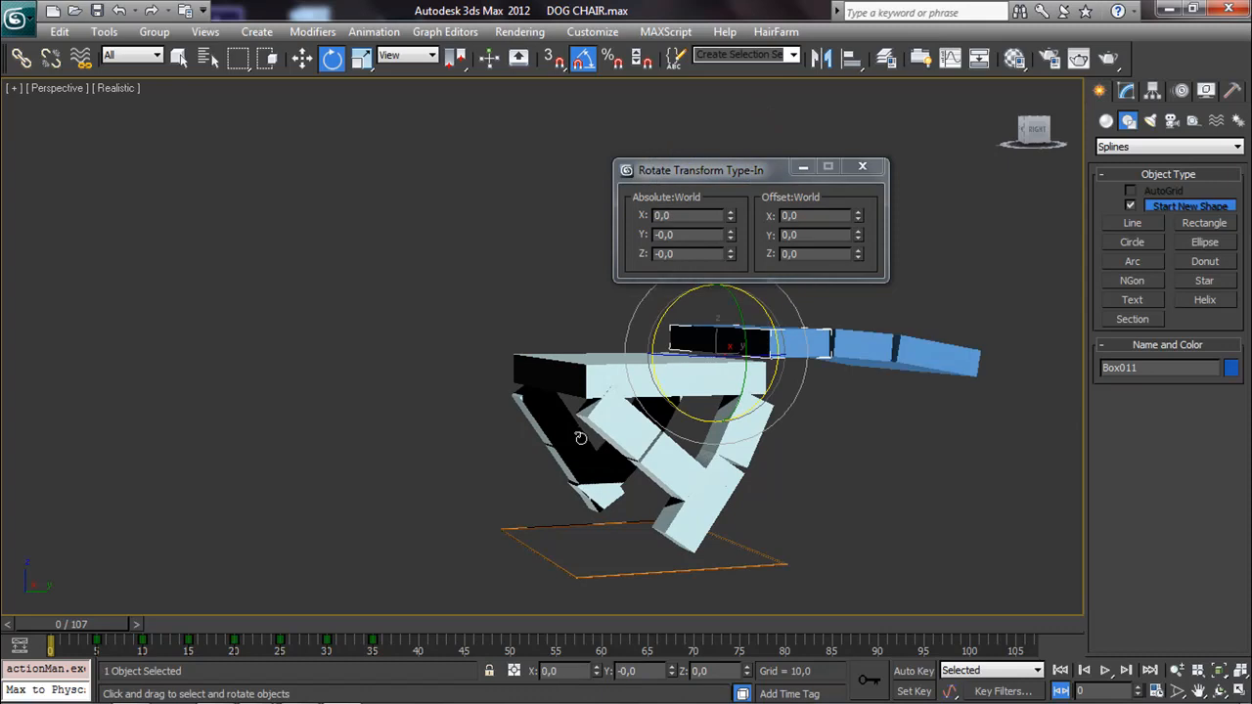
pyautogui.hotkey('ctrl', 'z')
# Step: Turn on Auto Key at frame 0 and rotate the lowest backrest box 5° so it stands vertical
pyautogui.moveTo(59, 618); pyautogui.dragTo(19, 598)
pyautogui.press('e')
pyautogui.press('z')
pyautogui.press('e')
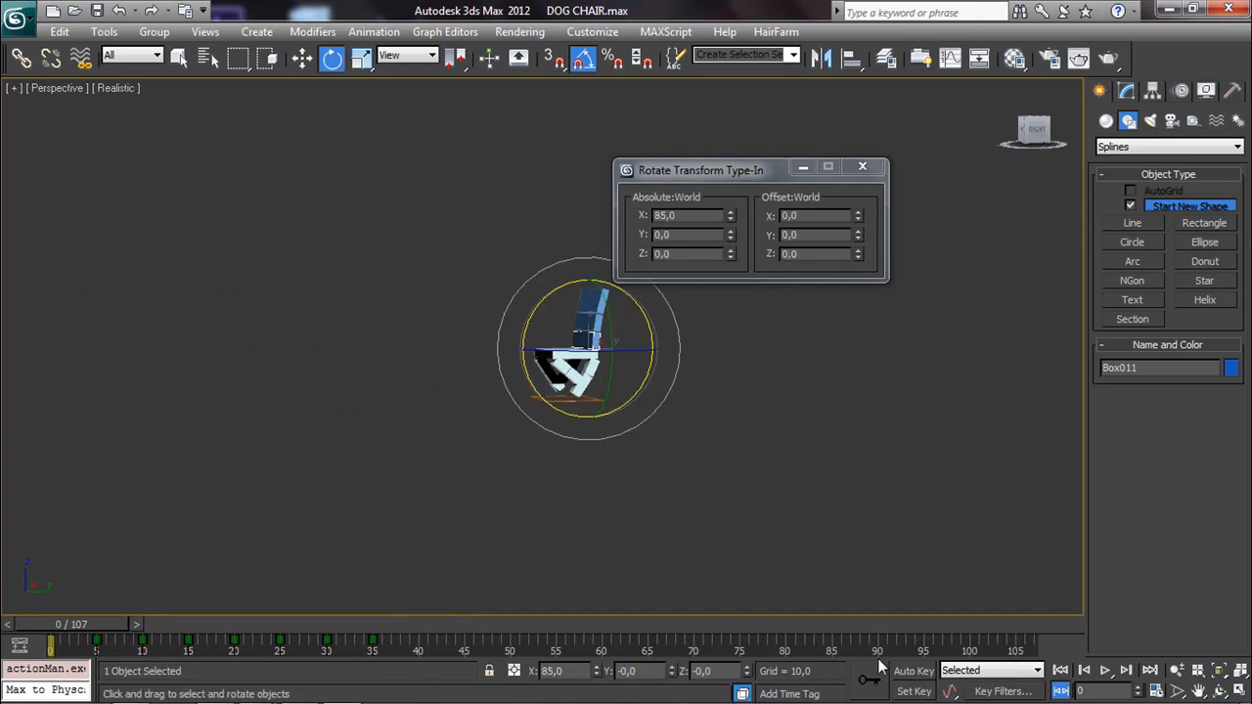
pyautogui.scroll(-3, 328, 460)
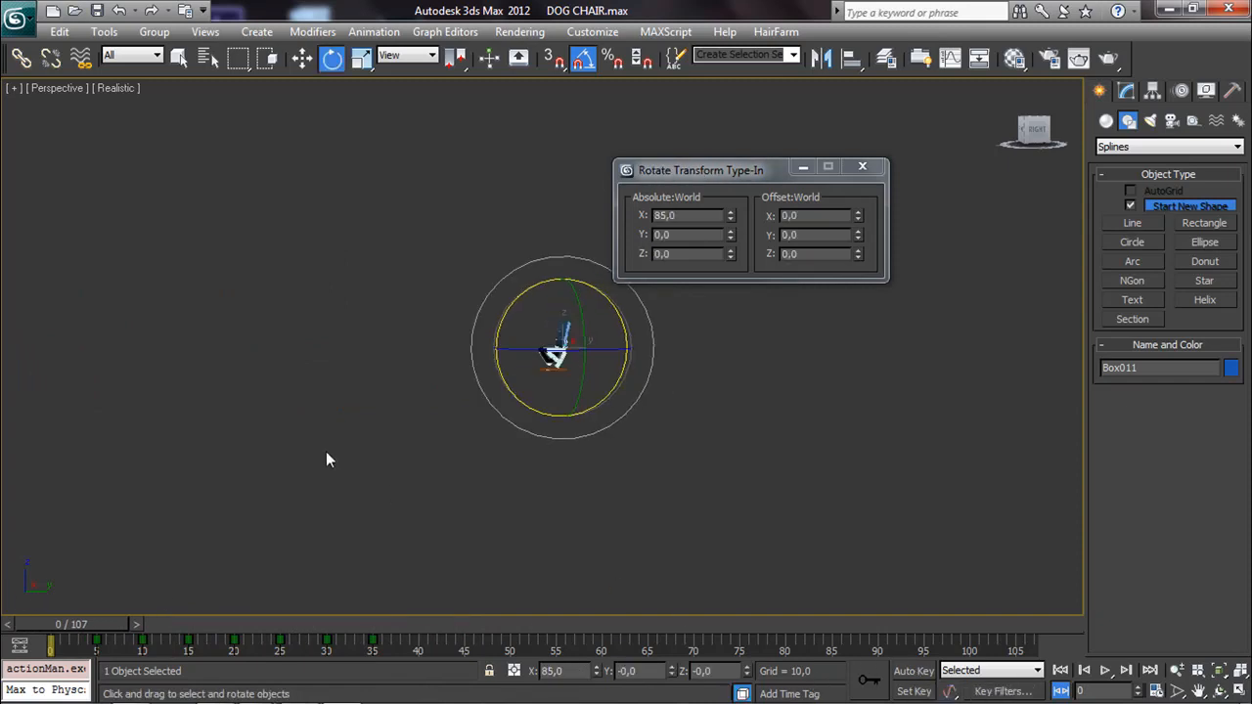
pyautogui.keyDown('alt'); pyautogui.moveTo(329, 453); pyautogui.dragTo(587, 426, button='middle'); pyautogui.keyUp('alt')
pyautogui.click(911, 671)
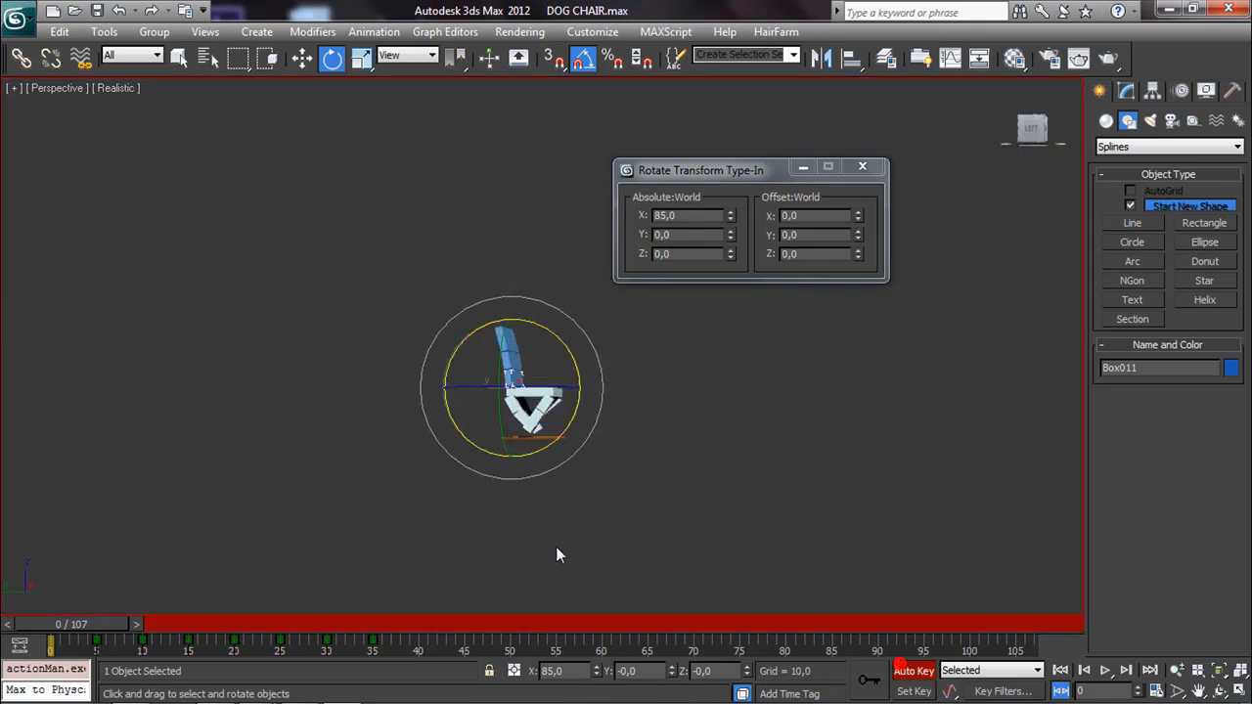
pyautogui.moveTo(513, 413); pyautogui.dragTo(467, 360, button='middle')
pyautogui.scroll(4, 503, 360)
pyautogui.scroll(2, 479, 381)
pyautogui.moveTo(464, 360); pyautogui.dragTo(466, 365)
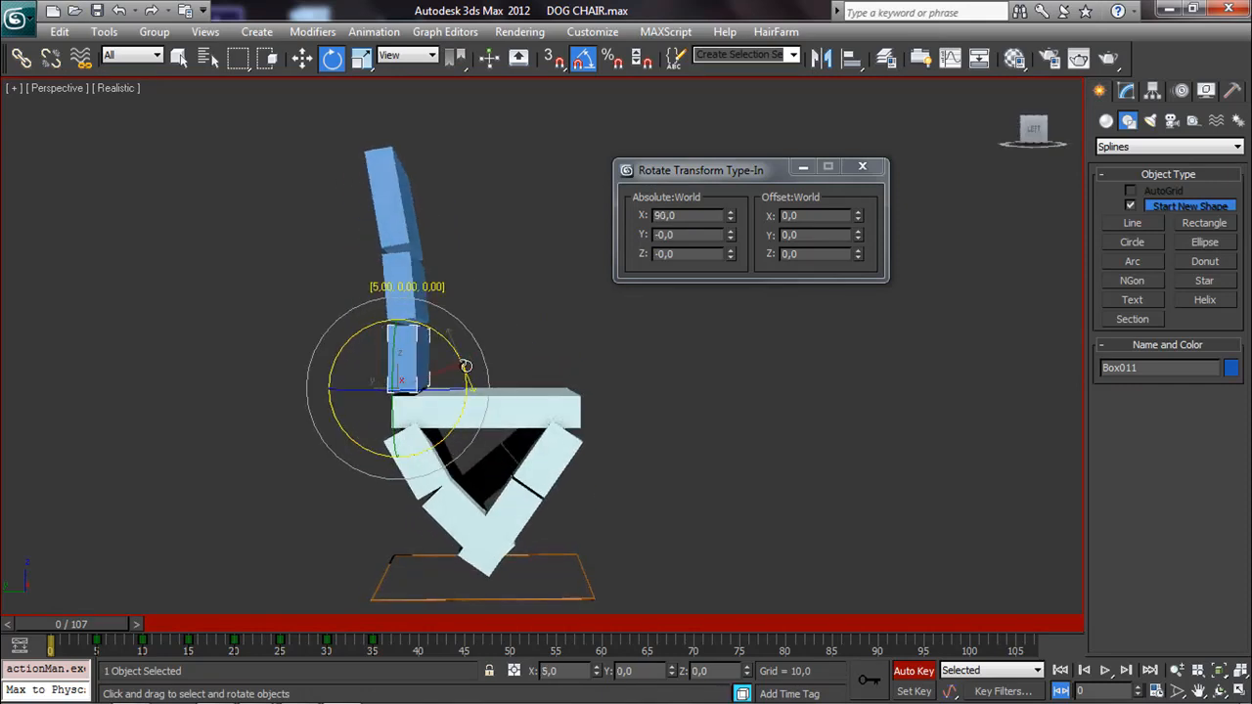
# Step: Rotate the middle and top backrest boxes to 90° on X so they stand vertical at frame 0
pyautogui.click(382, 309)
pyautogui.moveTo(462, 305); pyautogui.dragTo(460, 311)
pyautogui.click(410, 230)
pyautogui.moveTo(453, 217); pyautogui.dragTo(455, 217)
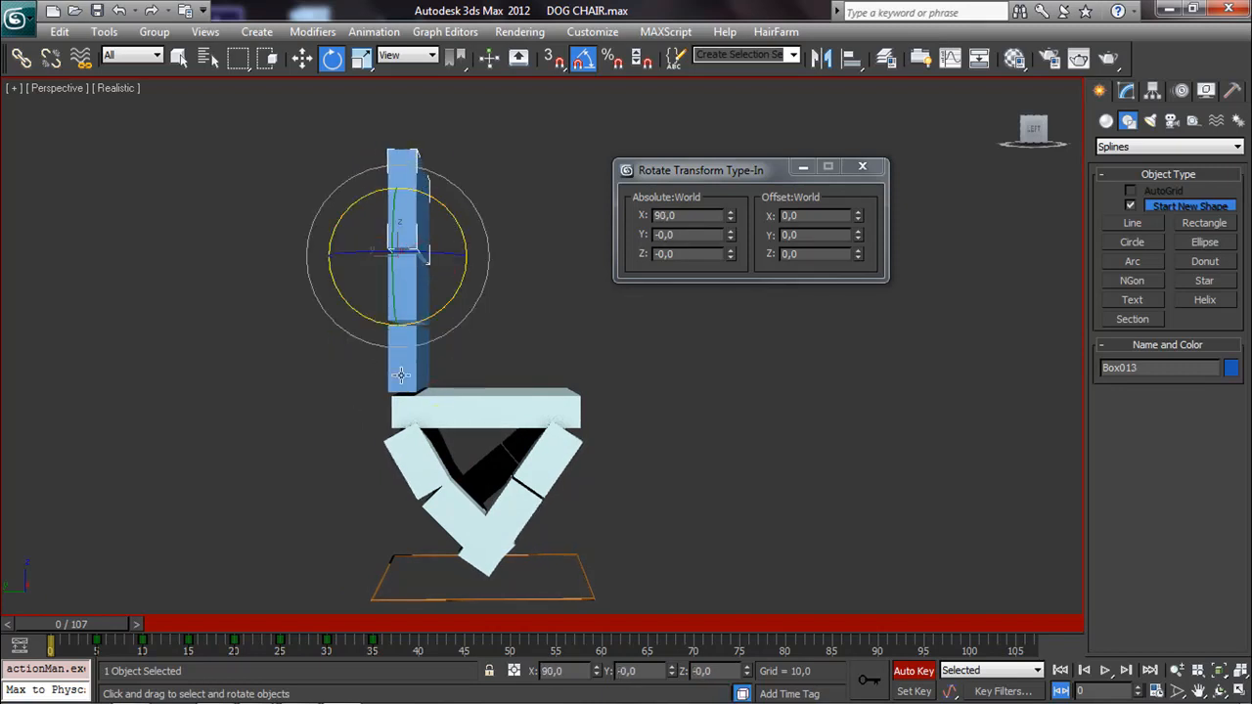
# Step: Straighten the rear and front legs on the chair's left side to vertical at frame 0
pyautogui.click(414, 441)
pyautogui.moveTo(461, 430); pyautogui.dragTo(457, 477)
pyautogui.click(414, 519)
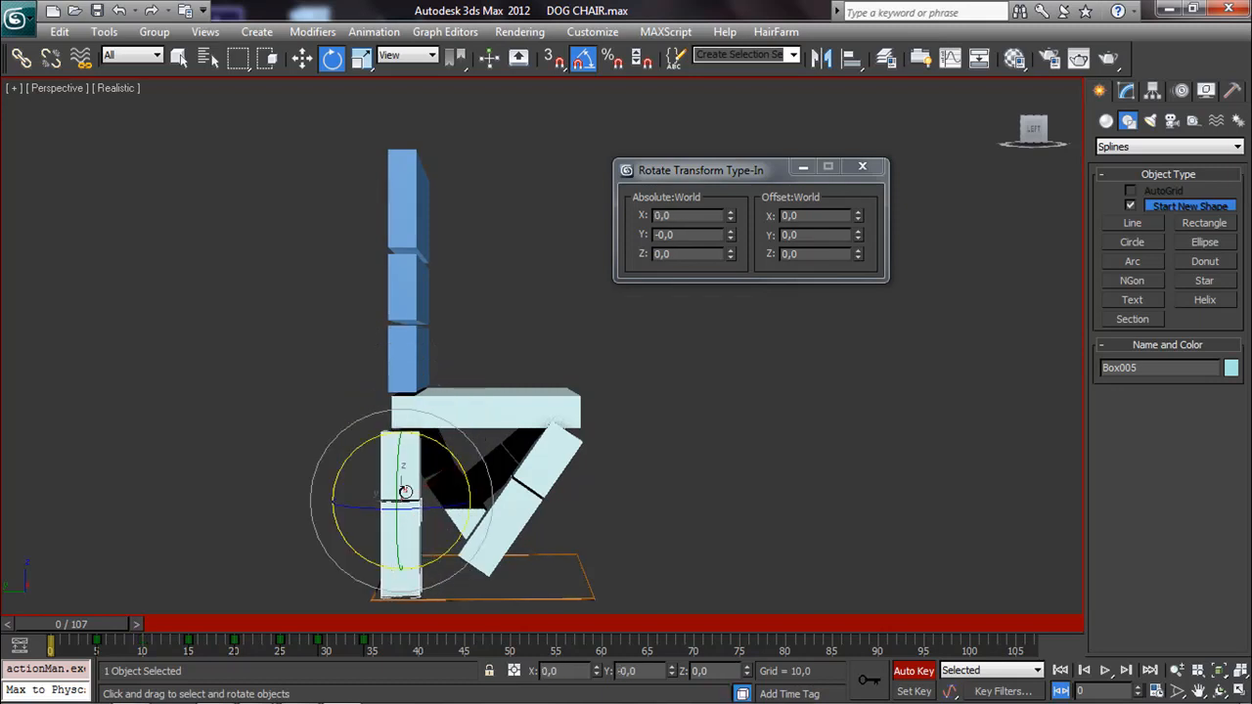
pyautogui.click(560, 460)
pyautogui.moveTo(614, 479); pyautogui.dragTo(637, 465)
pyautogui.moveTo(641, 461); pyautogui.dragTo(574, 355)
pyautogui.keyDown('alt'); pyautogui.moveTo(708, 466); pyautogui.dragTo(584, 134, button='middle'); pyautogui.keyUp('alt')
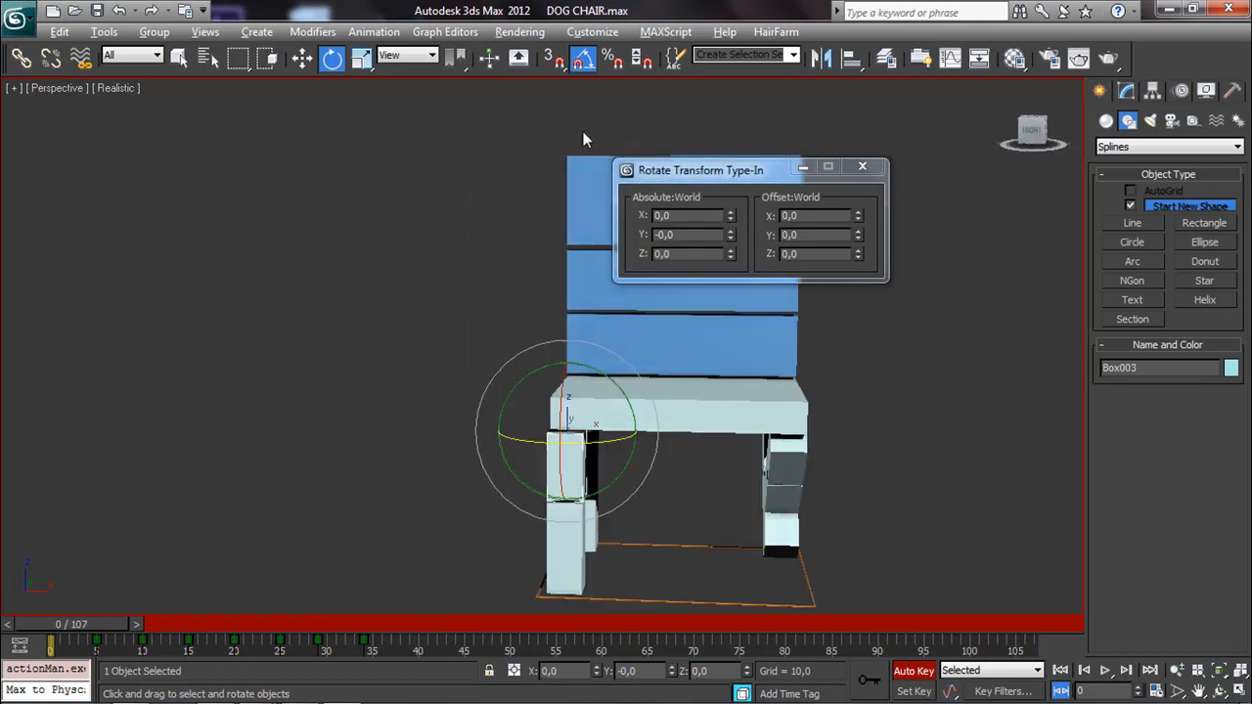
# Step: Straighten the two legs on the chair's other side at frame 0, then turn off Auto Key and clear the selection
pyautogui.rightClick(583, 58)
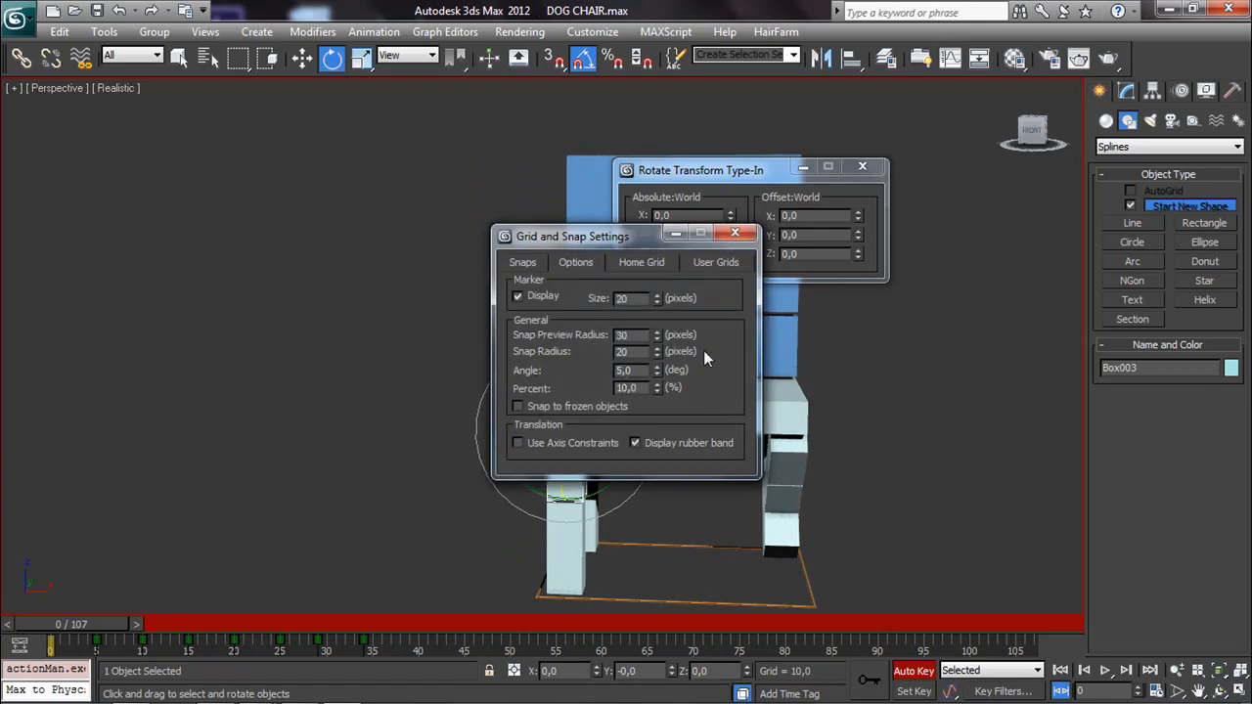
pyautogui.click(734, 232)
pyautogui.keyDown('alt'); pyautogui.moveTo(704, 313); pyautogui.dragTo(541, 431, button='middle'); pyautogui.keyUp('alt')
pyautogui.click(541, 431)
pyautogui.moveTo(495, 463); pyautogui.dragTo(492, 409)
pyautogui.click(684, 493)
pyautogui.moveTo(672, 440); pyautogui.dragTo(658, 480)
pyautogui.click(713, 517)
pyautogui.keyDown('alt'); pyautogui.moveTo(640, 472); pyautogui.dragTo(594, 471, button='middle'); pyautogui.keyUp('alt')
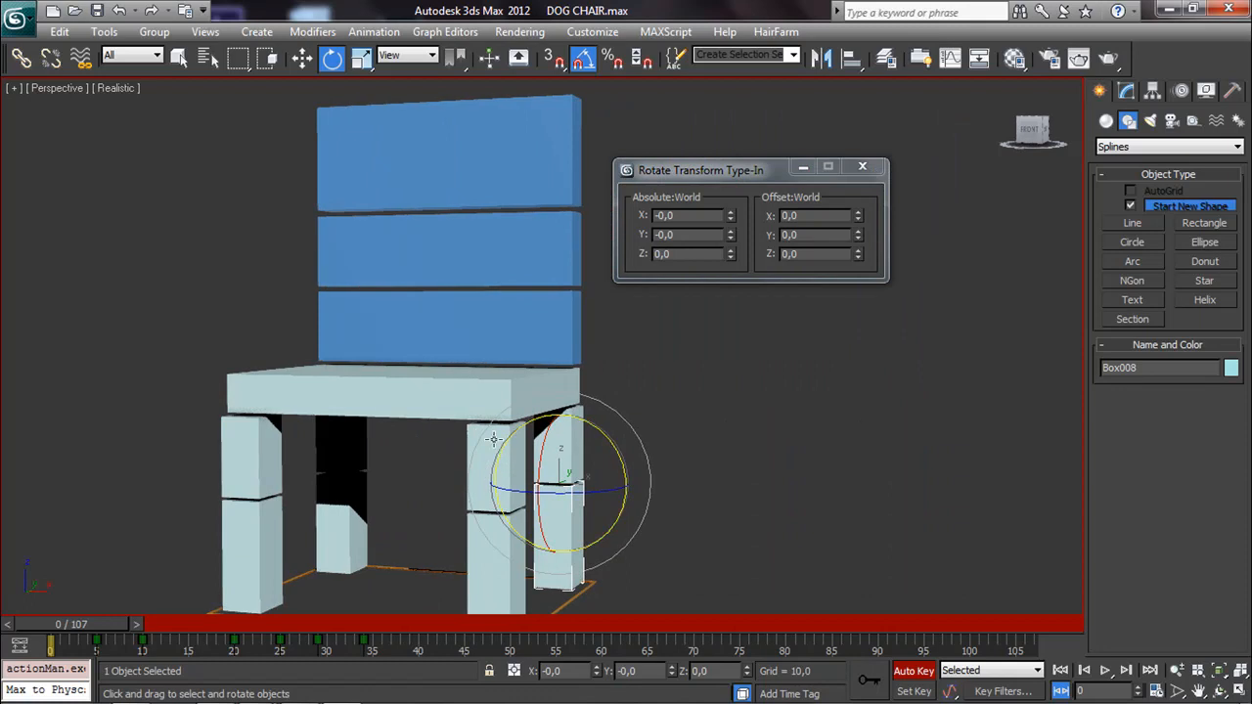
pyautogui.click(910, 670)
pyautogui.click(867, 551)
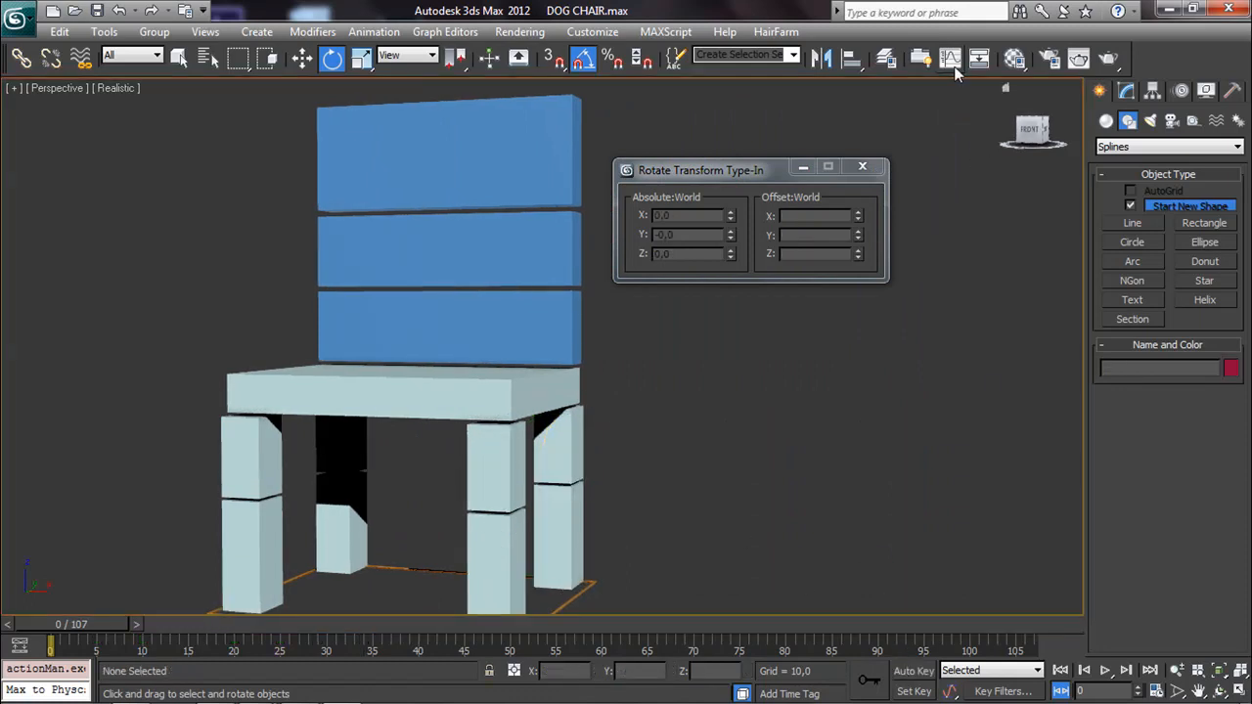
# Step: Unhide and unfreeze the CHAIR layer, then close the layer manager and the Rotate Transform Type-In
pyautogui.click(886, 57)
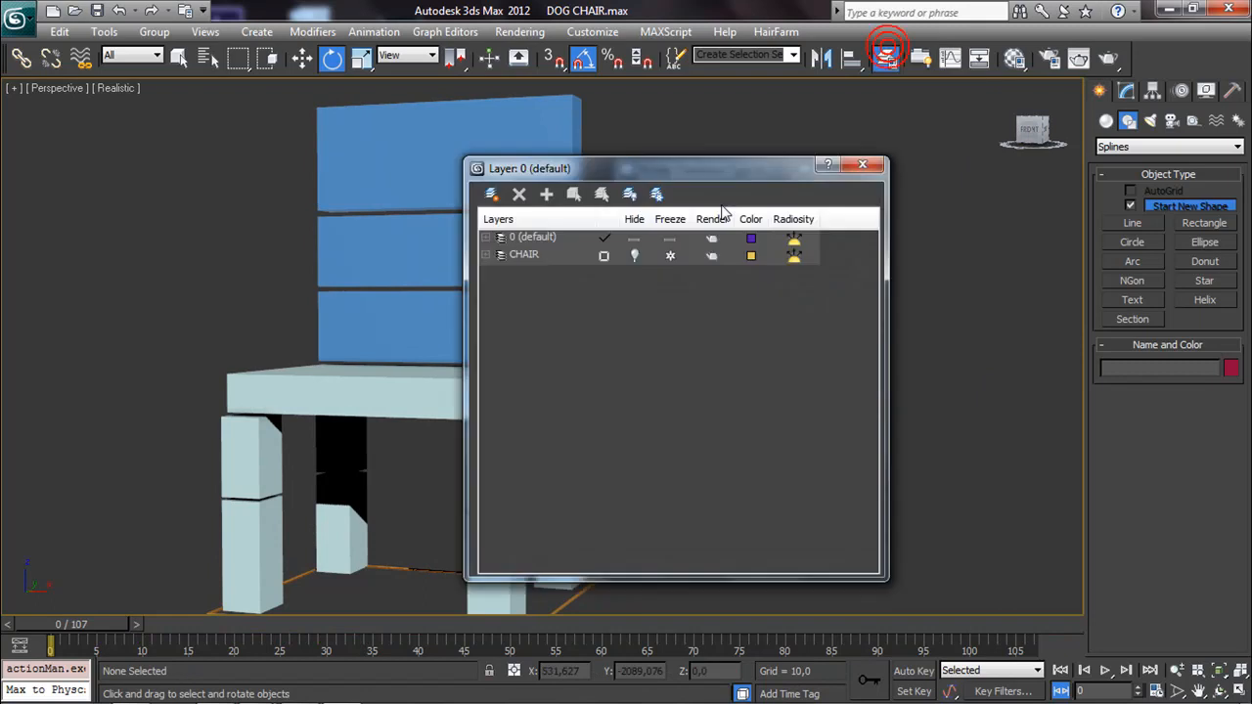
pyautogui.click(635, 254)
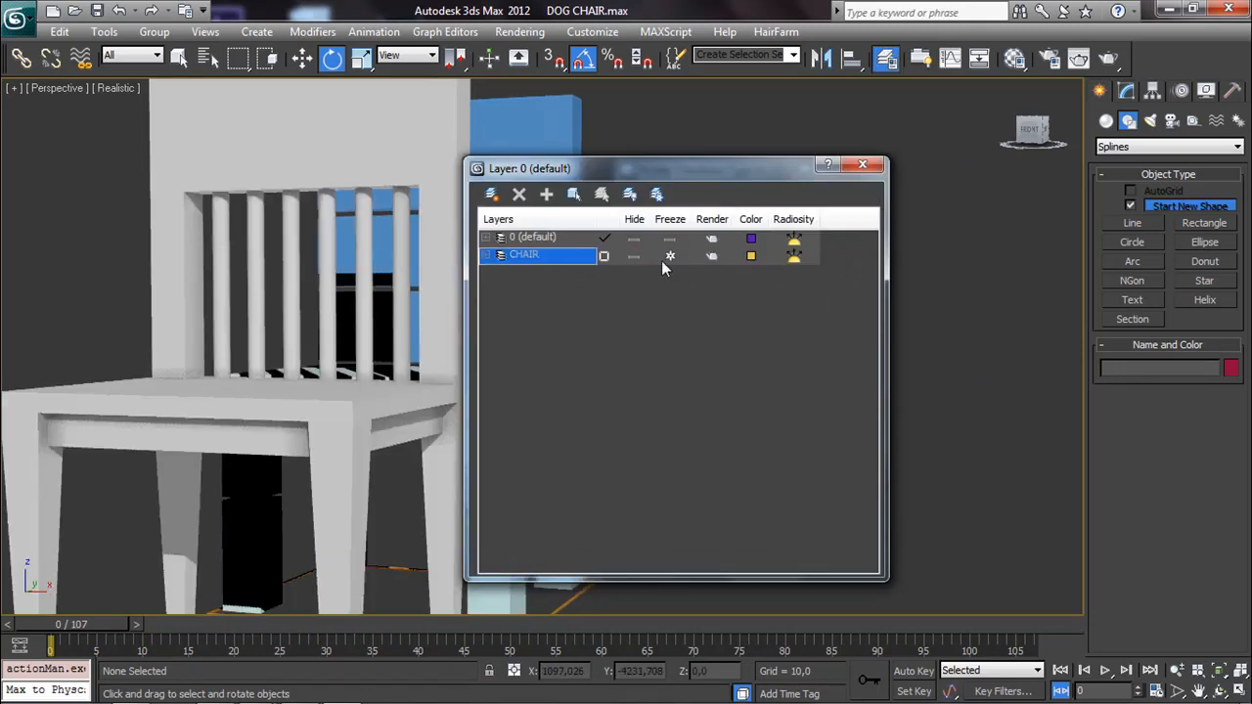
pyautogui.click(671, 256)
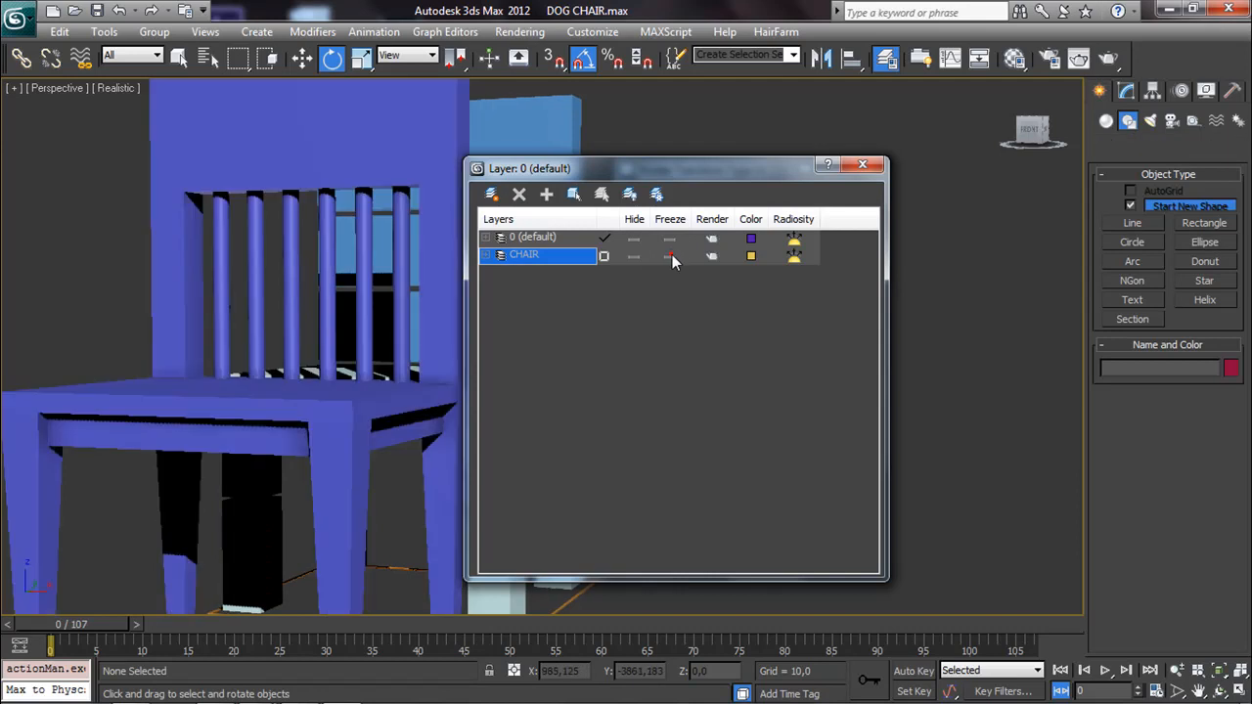
pyautogui.click(860, 166)
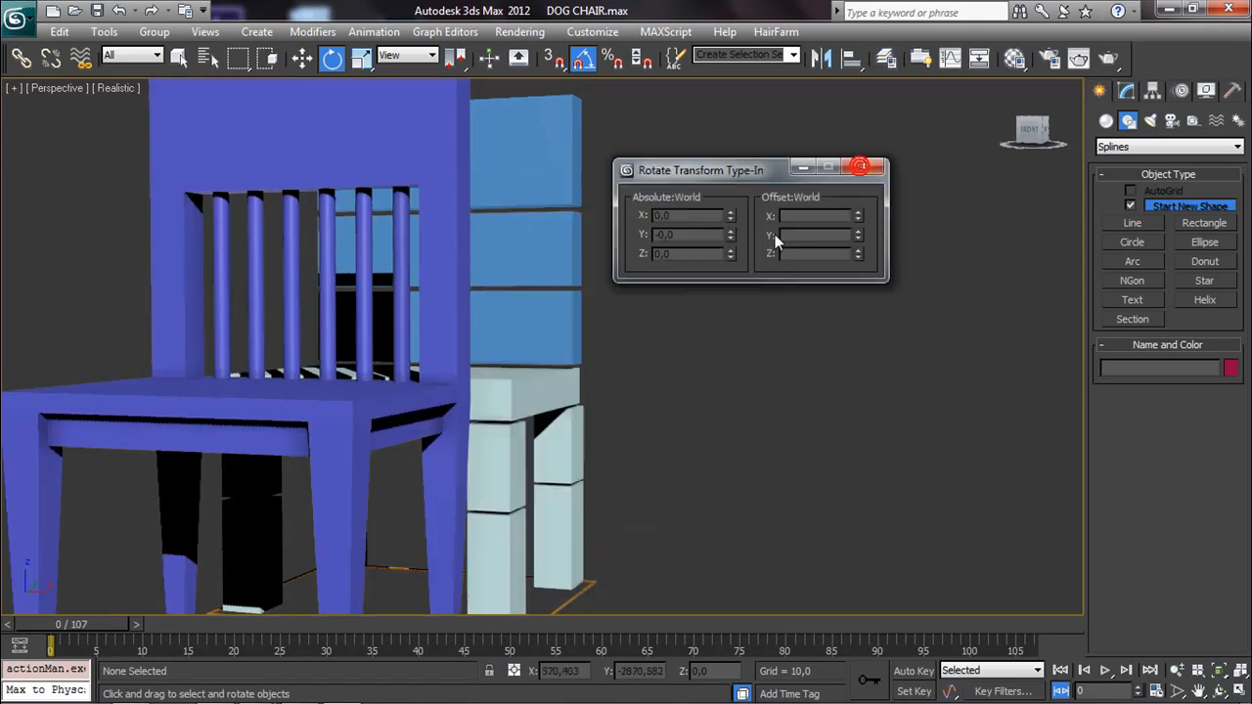
pyautogui.click(861, 162)
# Step: Move the detailed chair model along Y onto the box chair, to about Y 131
pyautogui.scroll(-3, 697, 281)
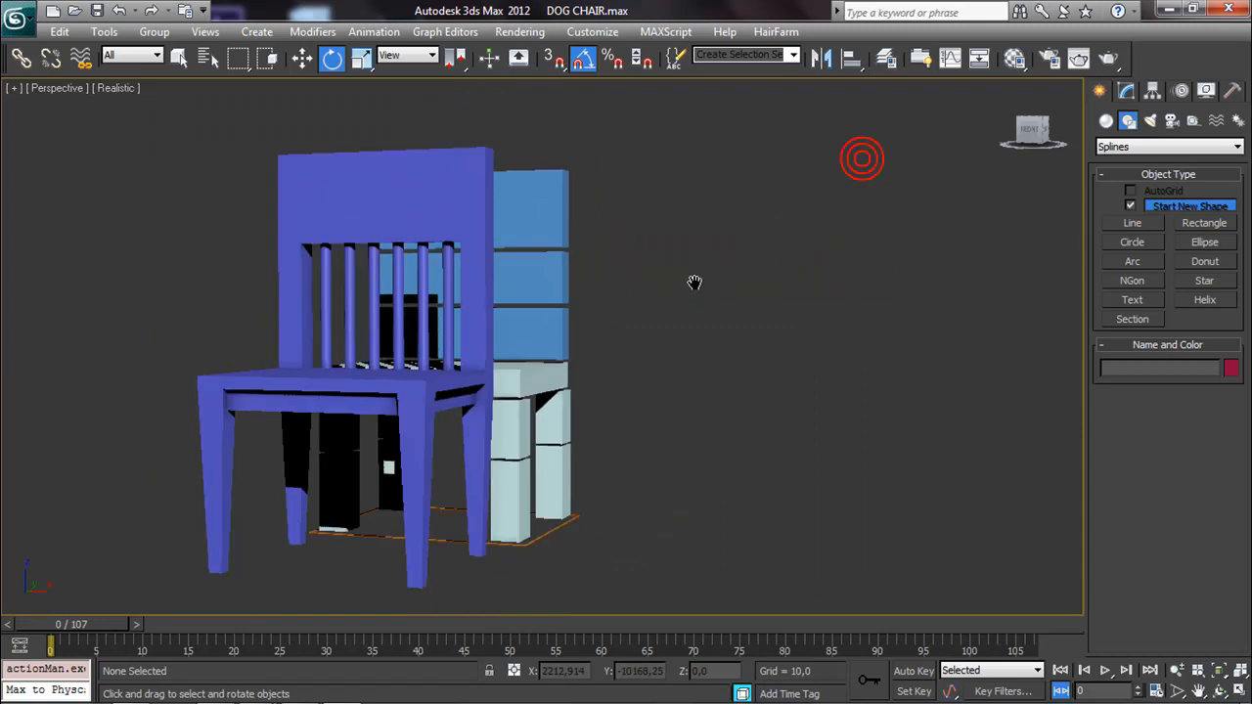
pyautogui.keyDown('alt'); pyautogui.moveTo(520, 350); pyautogui.dragTo(713, 352, button='middle'); pyautogui.keyUp('alt')
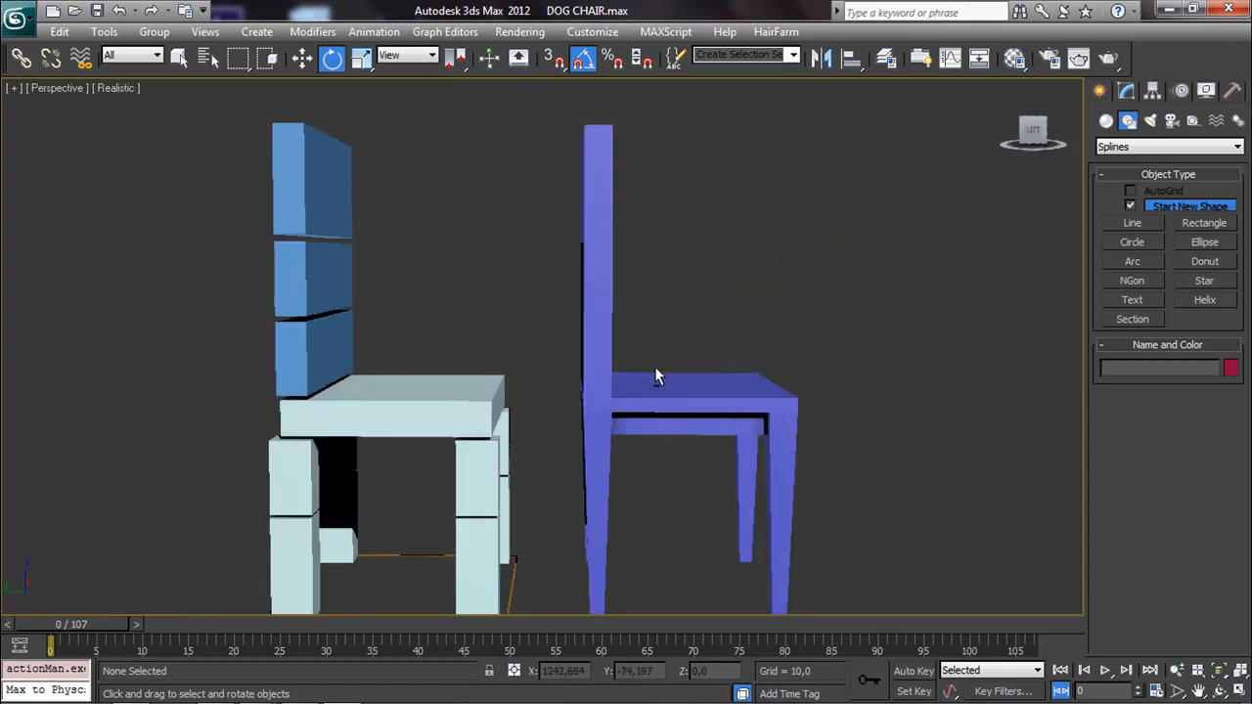
pyautogui.scroll(1, 656, 371)
pyautogui.scroll(-5, 609, 322)
pyautogui.moveTo(114, 627); pyautogui.dragTo(46, 619)
pyautogui.scroll(3, 536, 349)
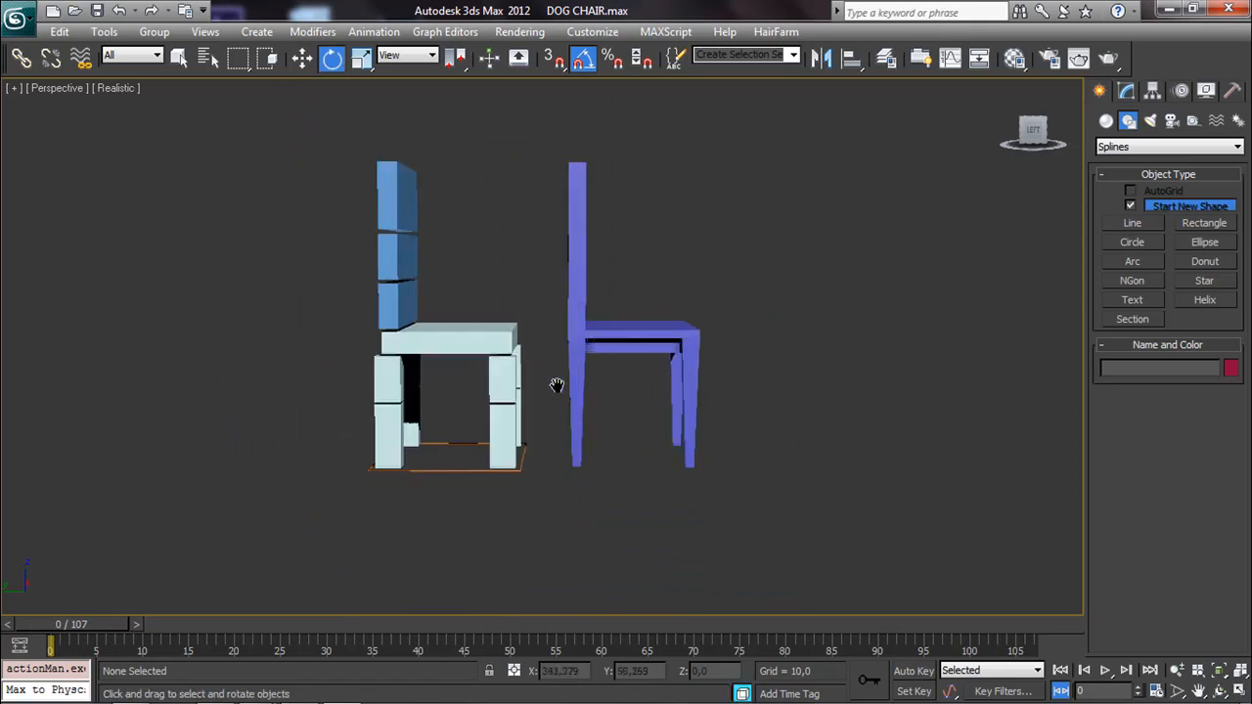
pyautogui.click(595, 428)
pyautogui.click(302, 58)
pyautogui.moveTo(580, 435); pyautogui.dragTo(405, 428)
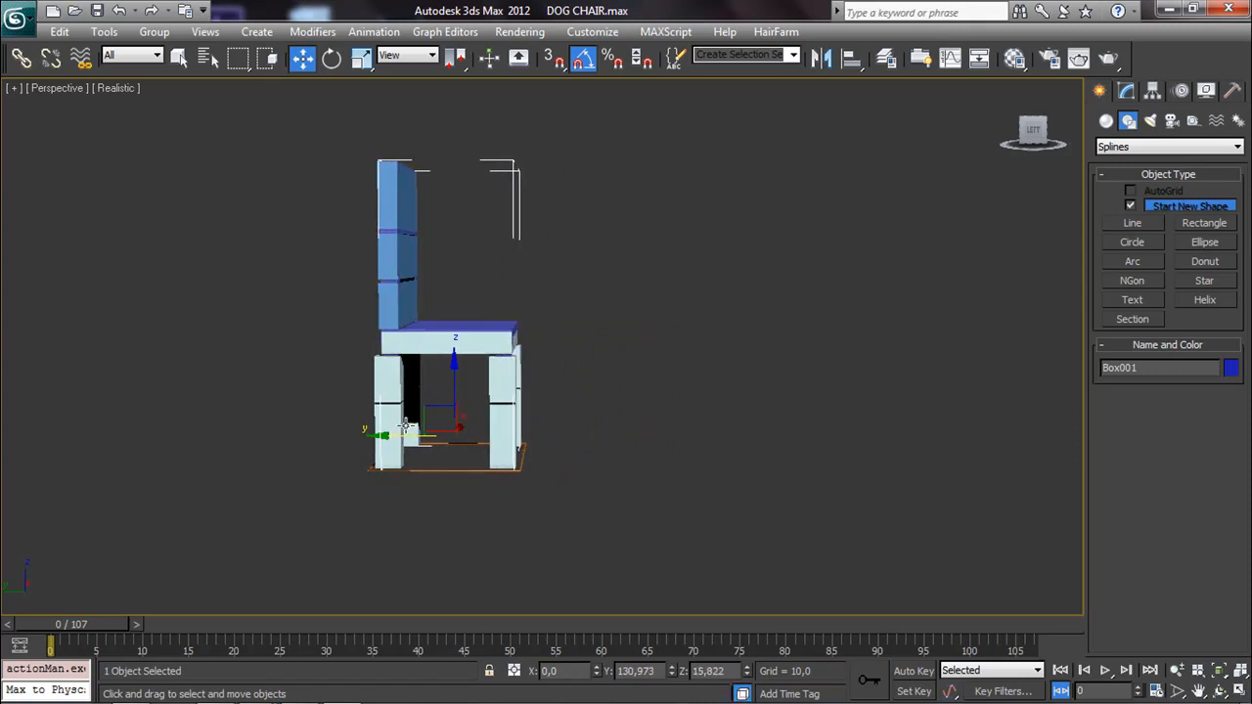
# Step: Fine-align the detailed chair with the boxes in the wireframe Left view at Y 131,183, and check the fit from the front
pyautogui.press('l')
pyautogui.scroll(4, 376, 354)
pyautogui.moveTo(375, 354); pyautogui.dragTo(502, 456, button='middle')
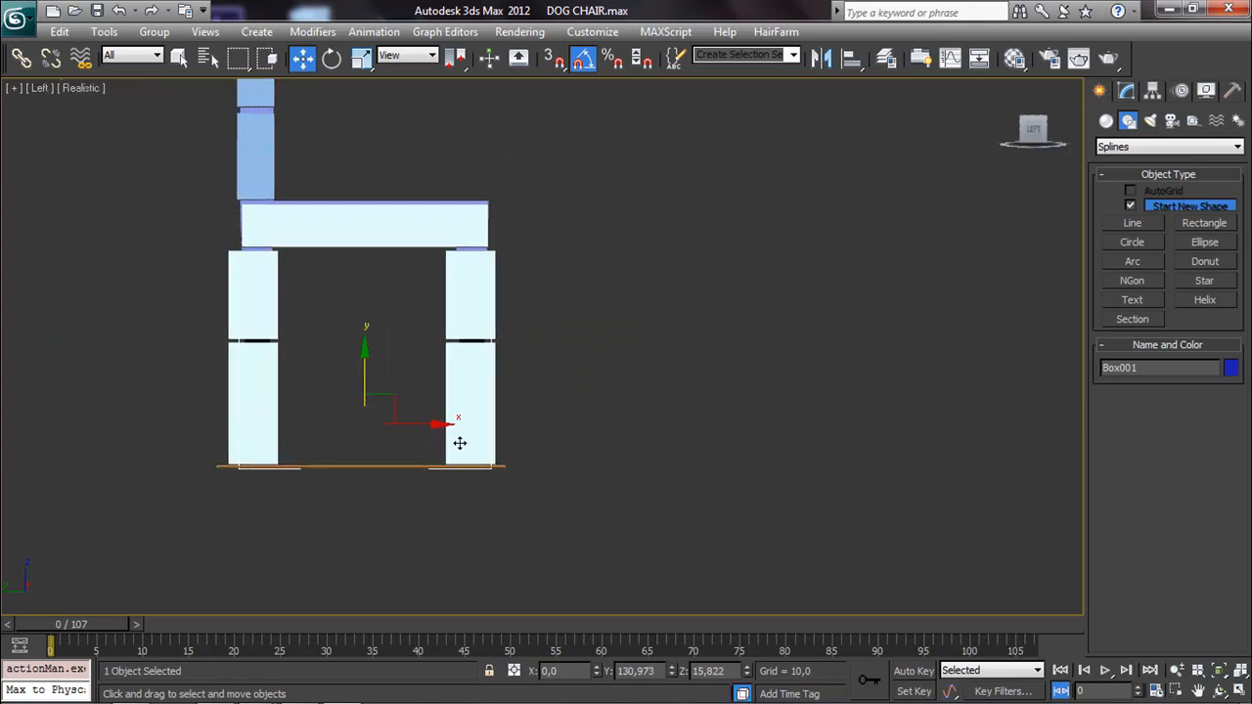
pyautogui.press('F3')
pyautogui.scroll(2, 346, 330)
pyautogui.moveTo(498, 489); pyautogui.dragTo(497, 489)
pyautogui.keyDown('alt'); pyautogui.moveTo(560, 477); pyautogui.dragTo(494, 476, button='middle'); pyautogui.keyUp('alt')
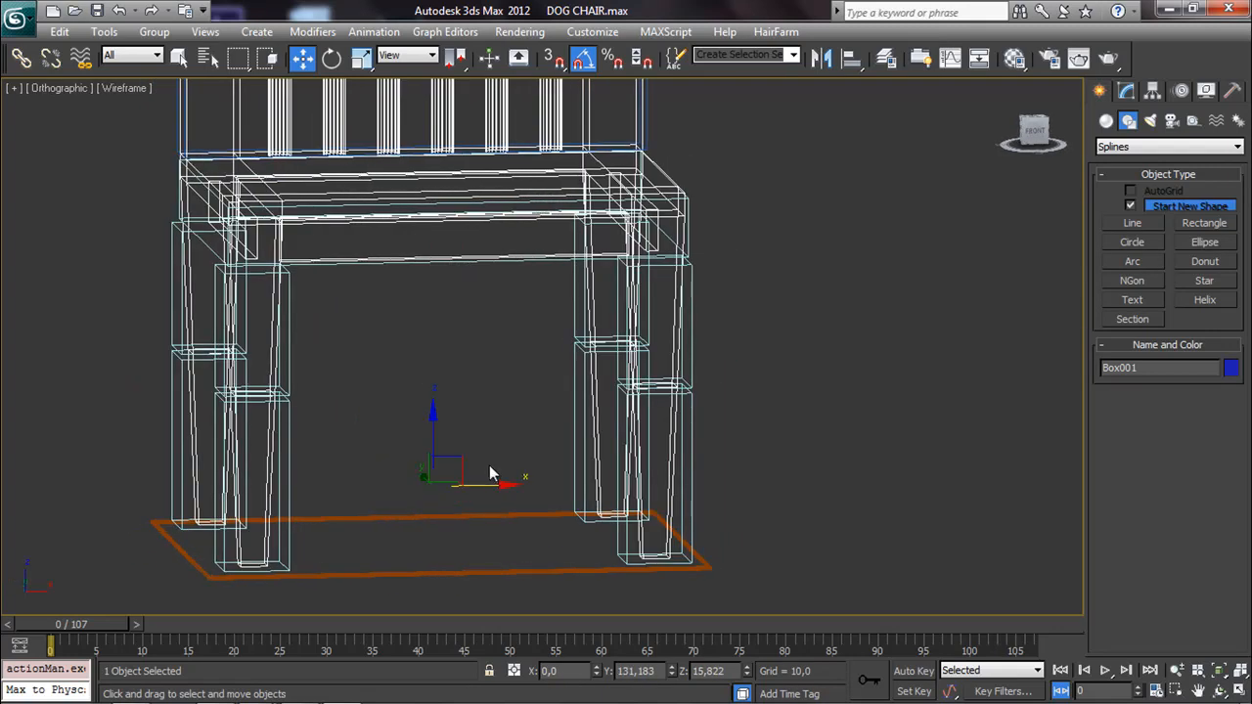
pyautogui.press('f')
pyautogui.moveTo(513, 373); pyautogui.dragTo(442, 475, button='middle')
pyautogui.scroll(-2, 496, 402)
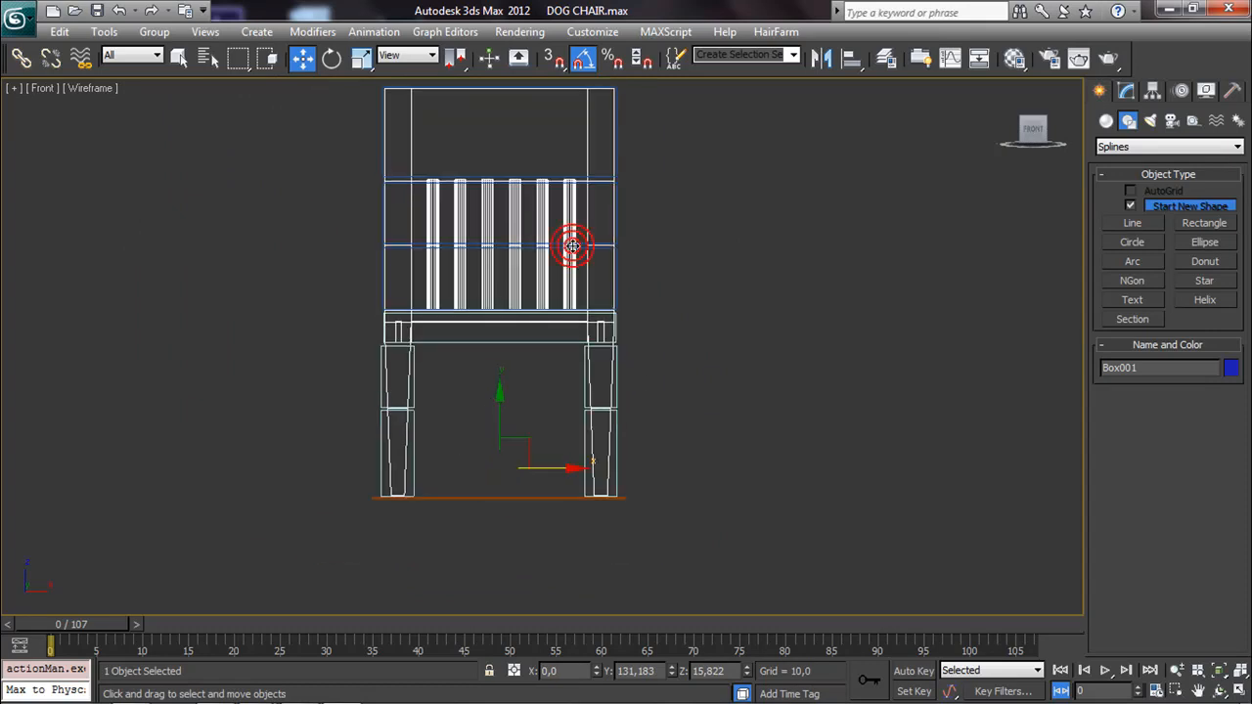
pyautogui.keyDown('alt'); pyautogui.moveTo(573, 244); pyautogui.dragTo(734, 308, button='middle'); pyautogui.keyUp('alt')
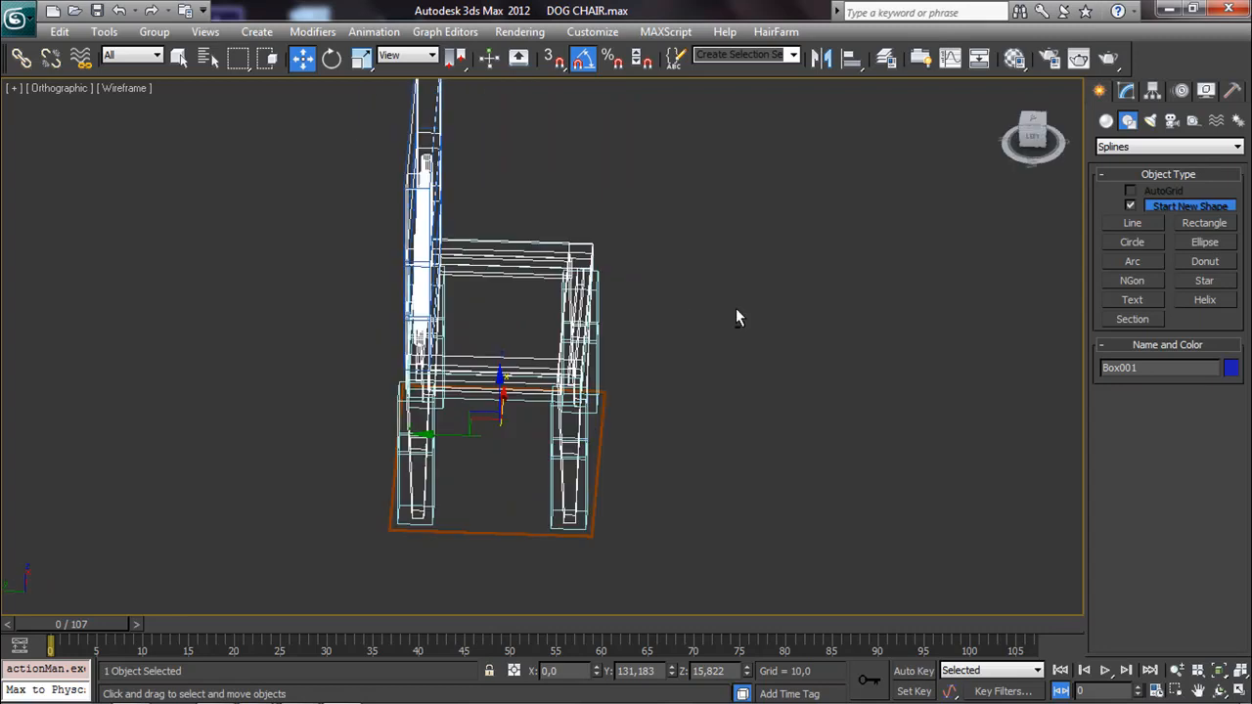
# Step: Rename the detailed chair model as CHAIR
pyautogui.click(729, 304)
pyautogui.click(500, 241)
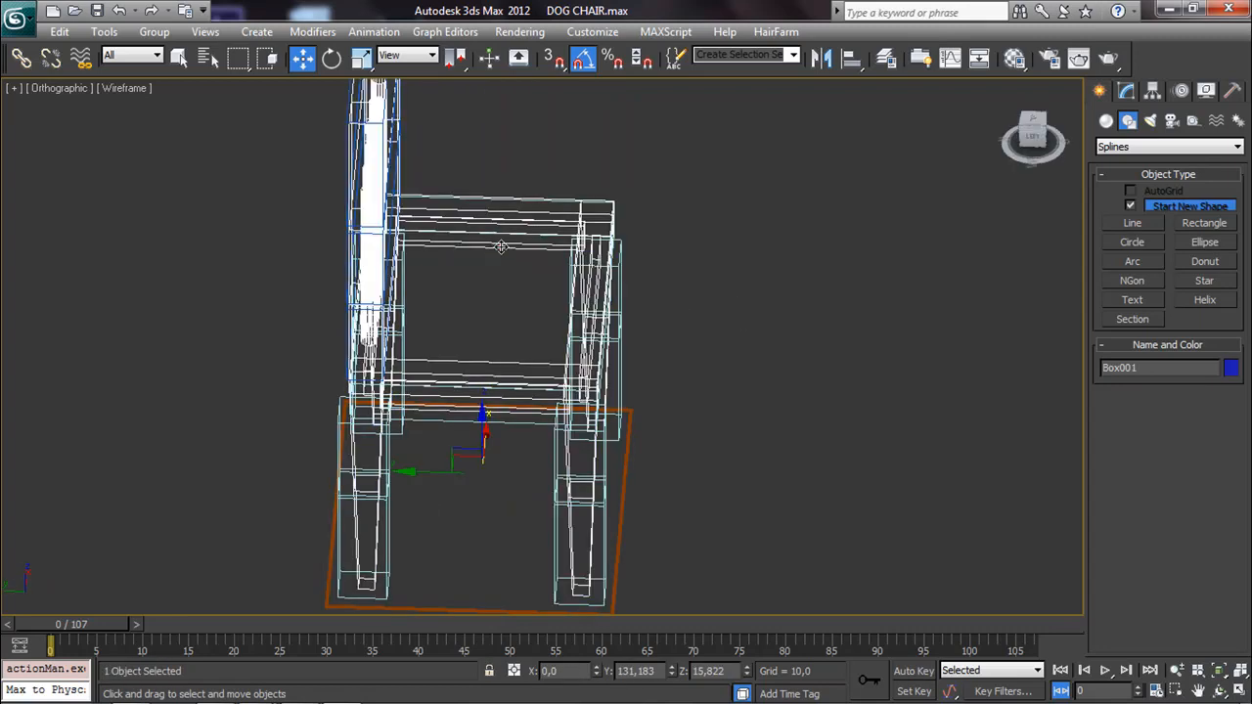
pyautogui.keyDown('alt'); pyautogui.moveTo(548, 265); pyautogui.dragTo(683, 295, button='middle'); pyautogui.keyUp('alt')
pyautogui.moveTo(1144, 370); pyautogui.dragTo(996, 372)
pyautogui.write('CHAIR')
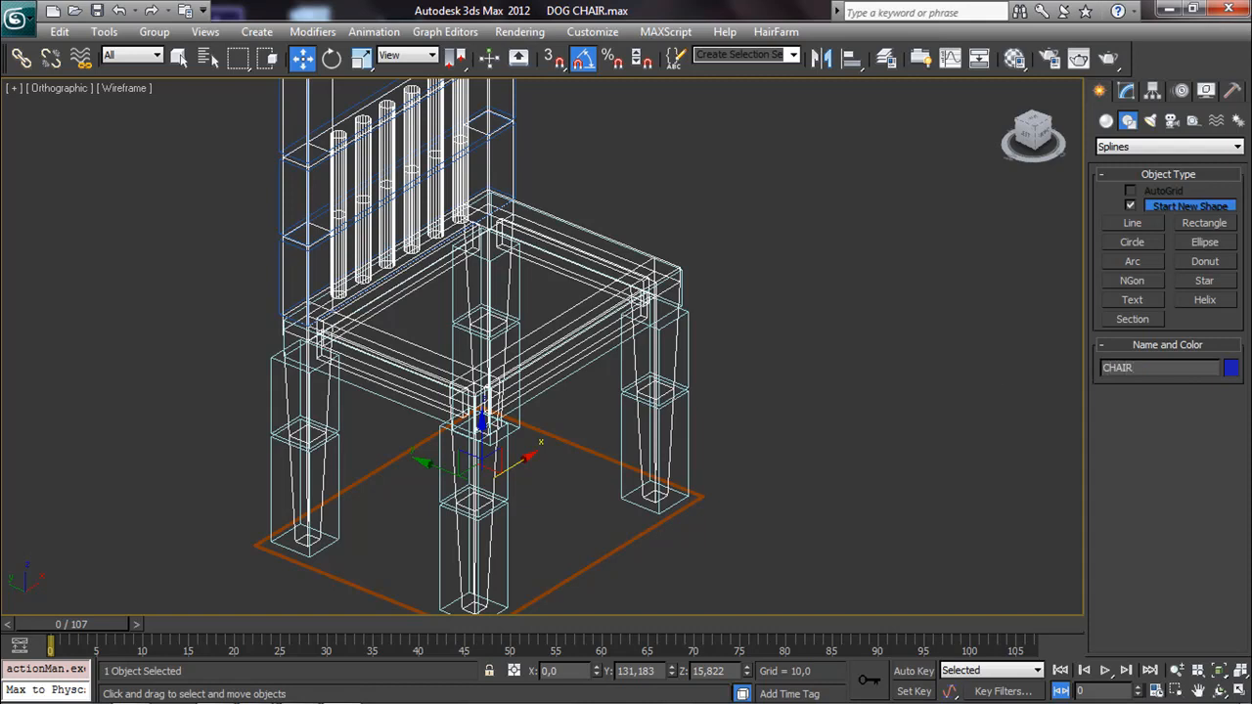
# Step: Apply a Skin modifier to the whole CHAIR object, above its Editable Poly level
pyautogui.click(1126, 89)
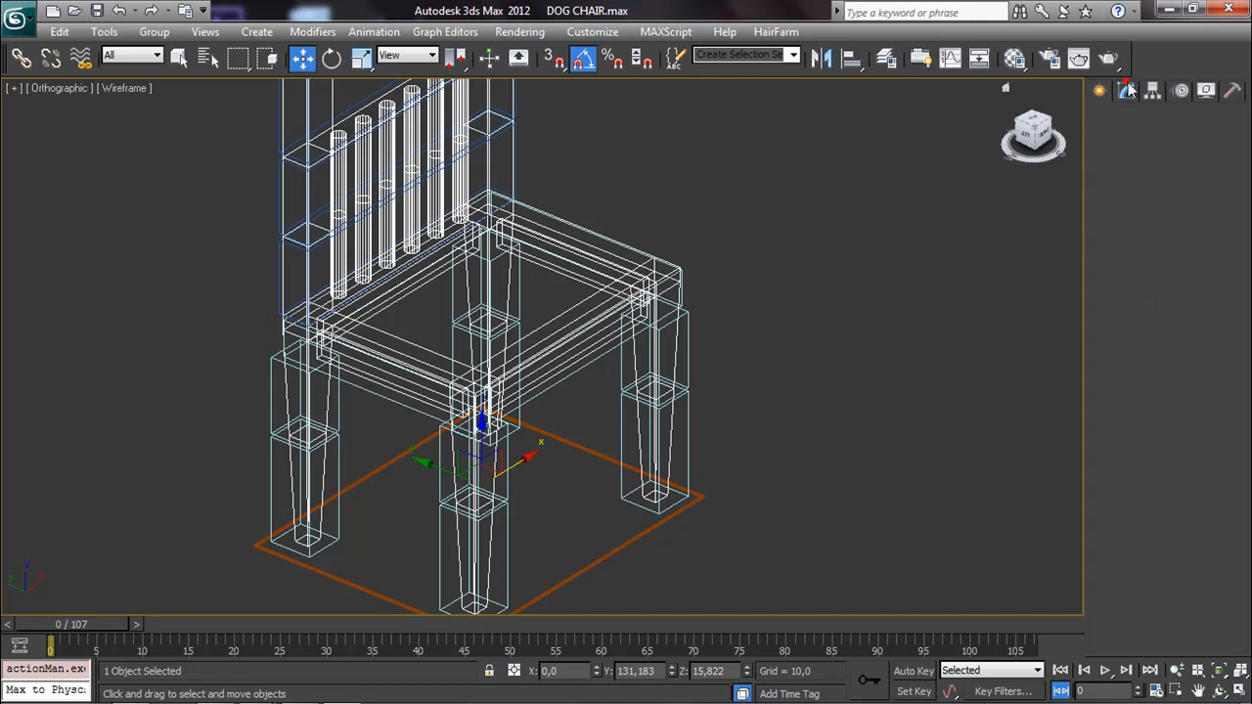
pyautogui.press('2')
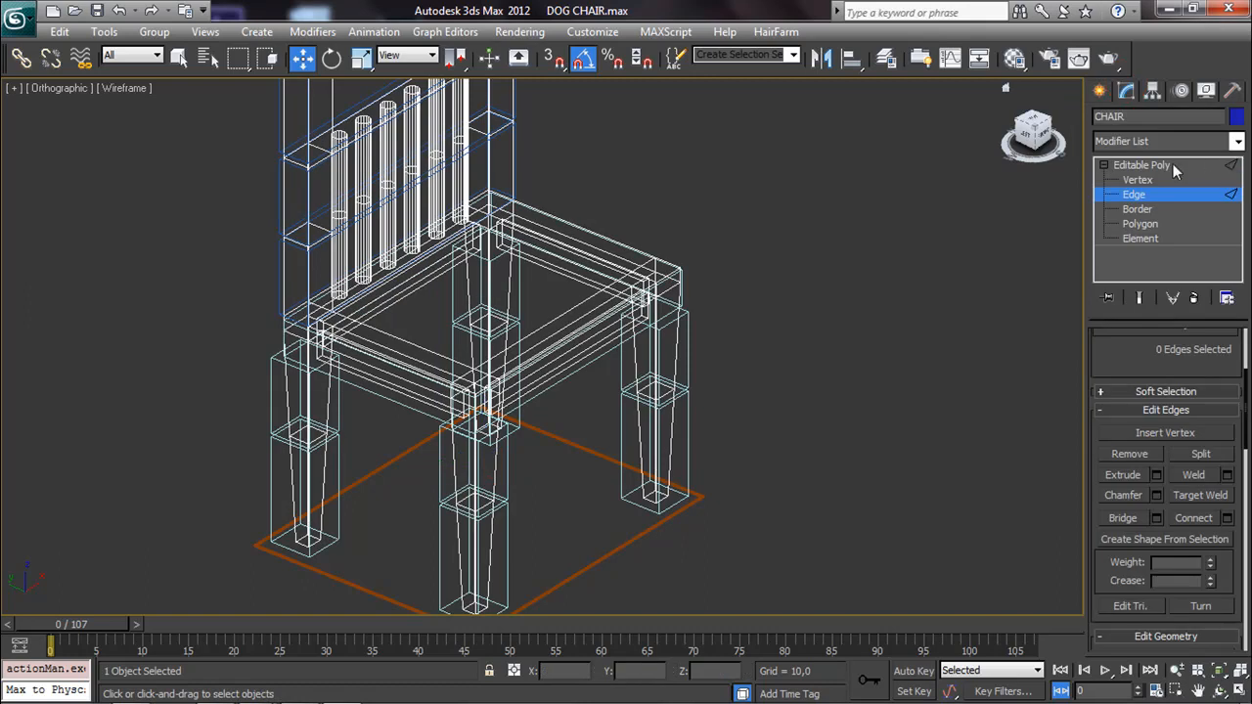
pyautogui.click(1174, 164)
pyautogui.click(1238, 141)
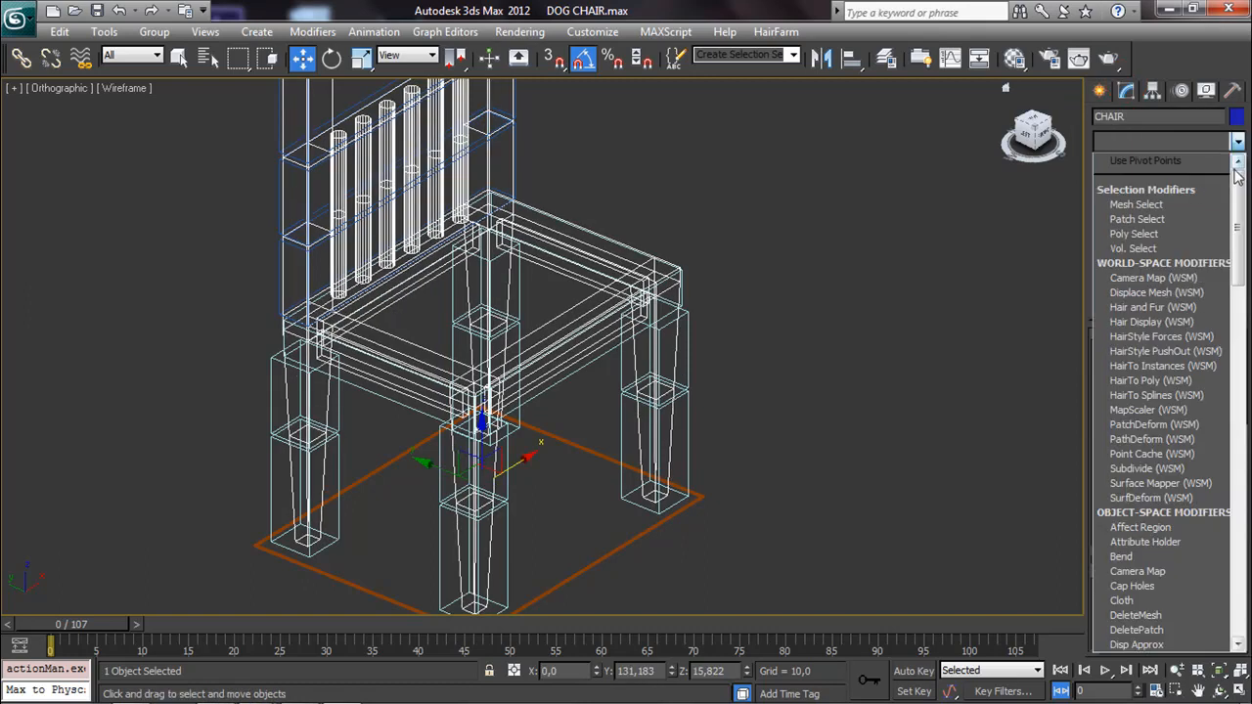
pyautogui.moveTo(1235, 219); pyautogui.dragTo(1228, 564)
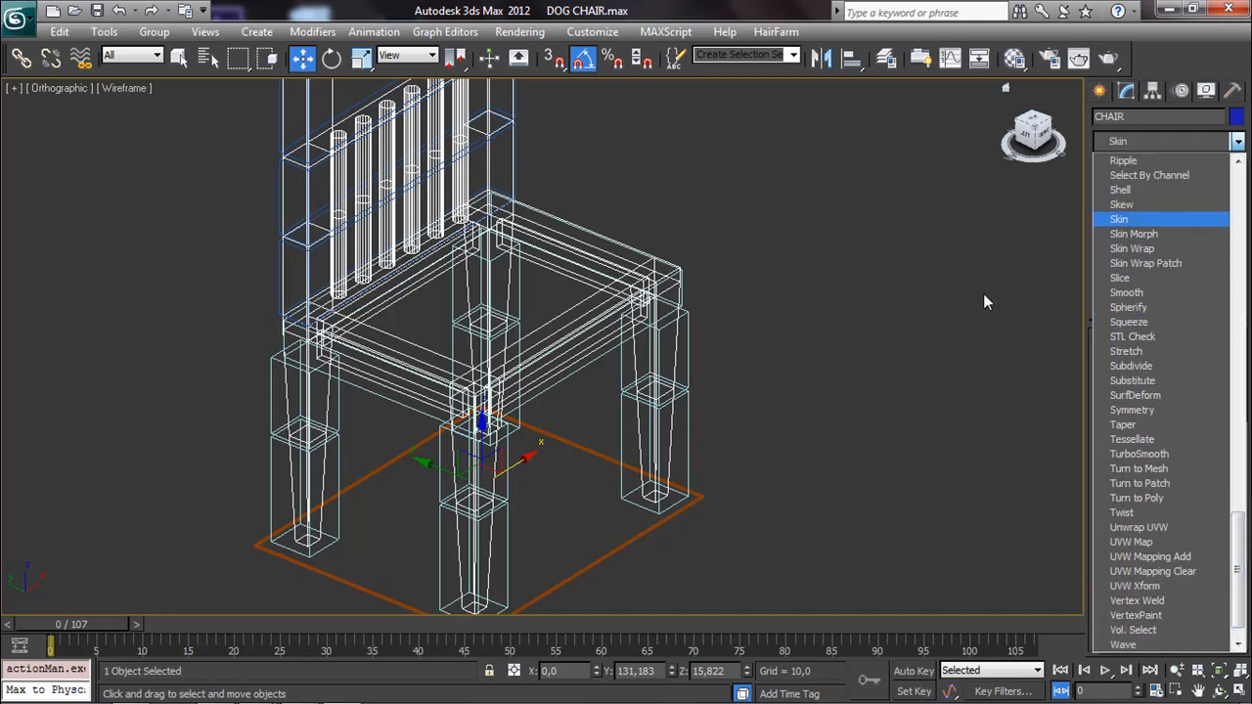
pyautogui.press('Return')
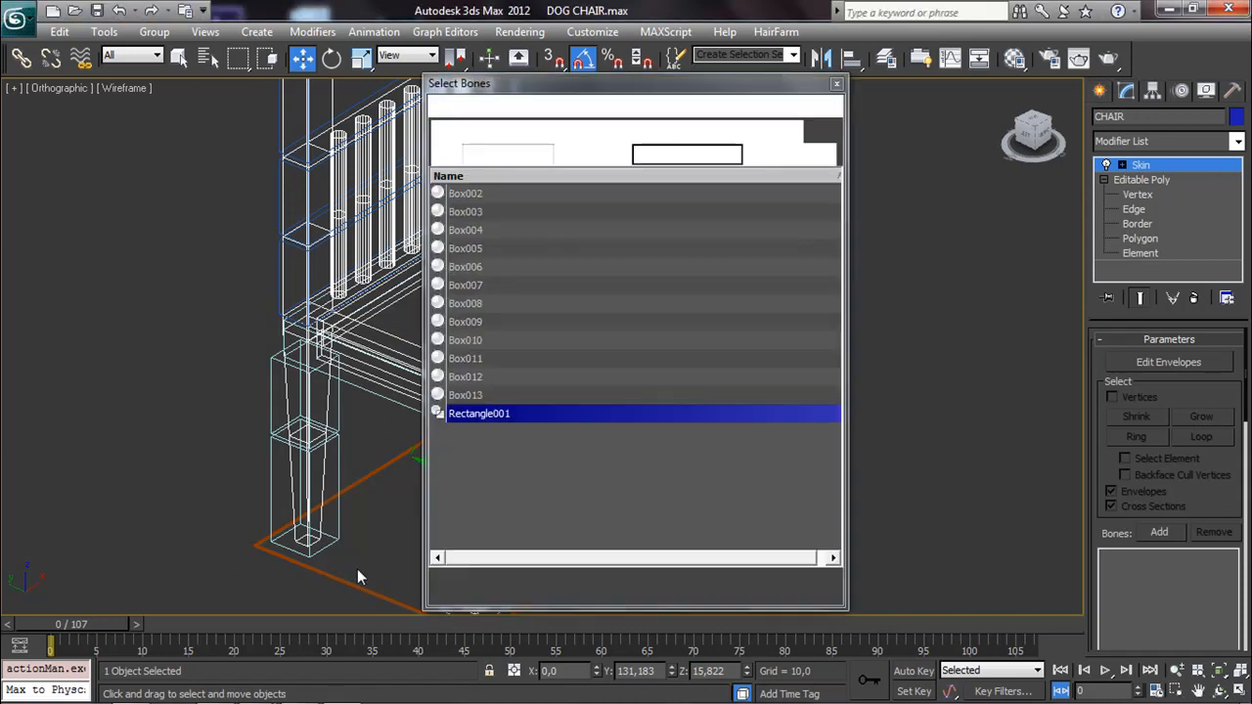
# Step: Add Box002 through Box013 and Rectangle001 as bones of the Skin modifier
pyautogui.click(477, 195)
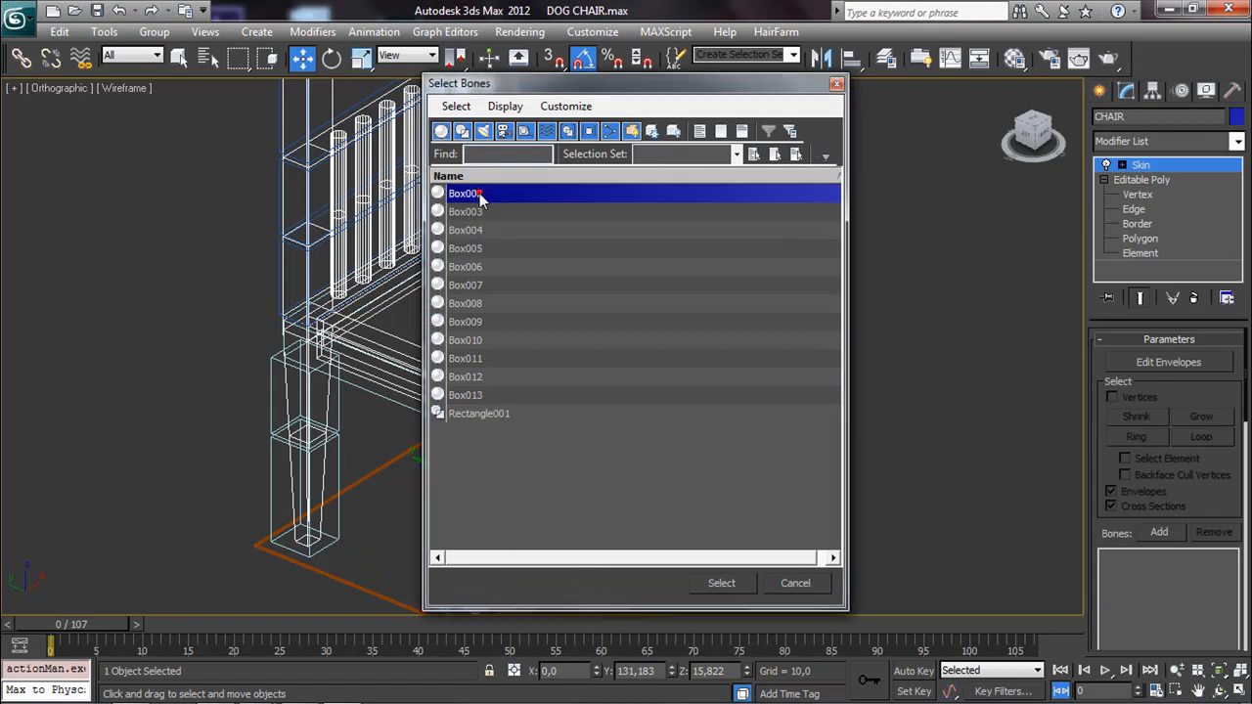
pyautogui.keyDown('shift'); pyautogui.click(478, 412); pyautogui.keyUp('shift')
pyautogui.click(706, 583)
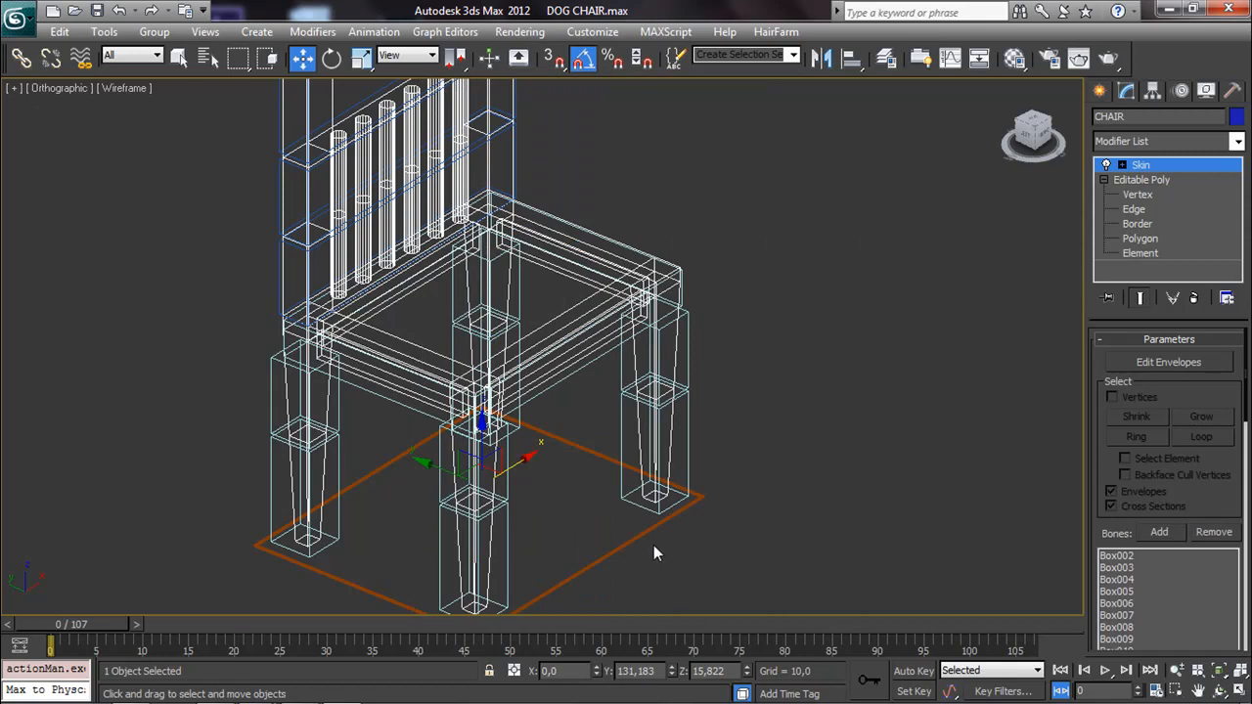
# Step: Remove Rectangle001 from the bone list of the CHAIR object's Skin modifier
pyautogui.click(632, 543)
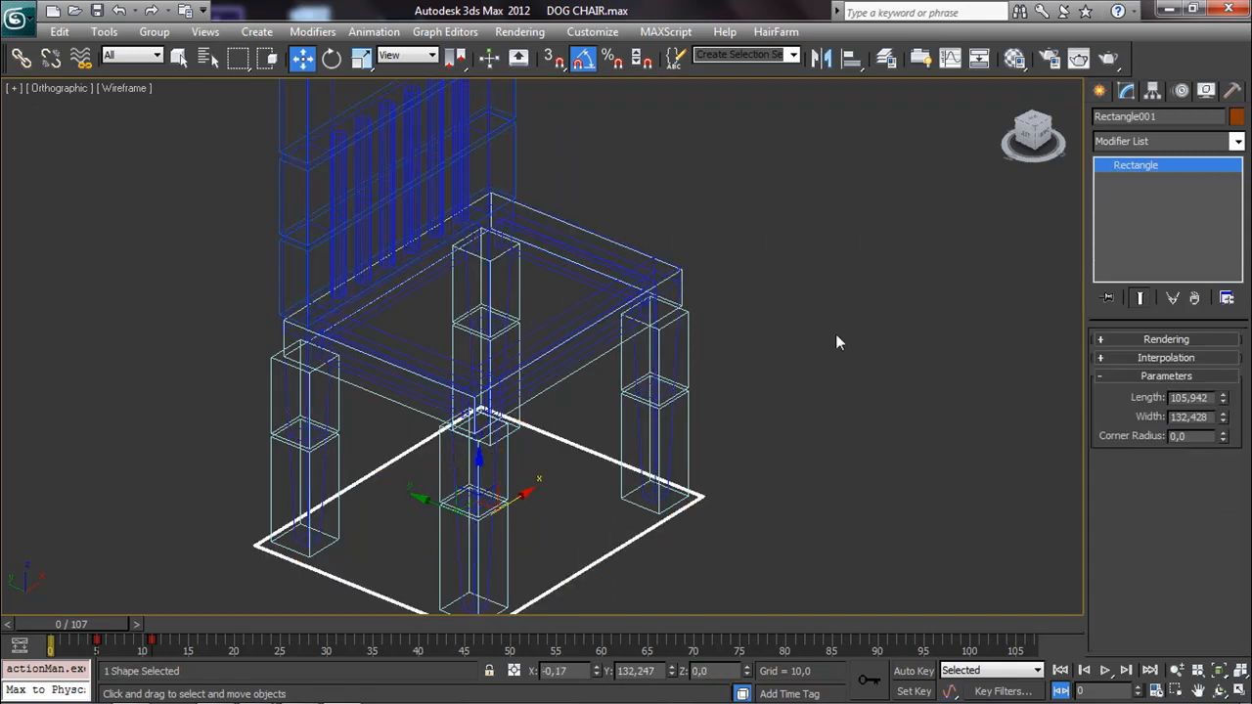
pyautogui.click(607, 313)
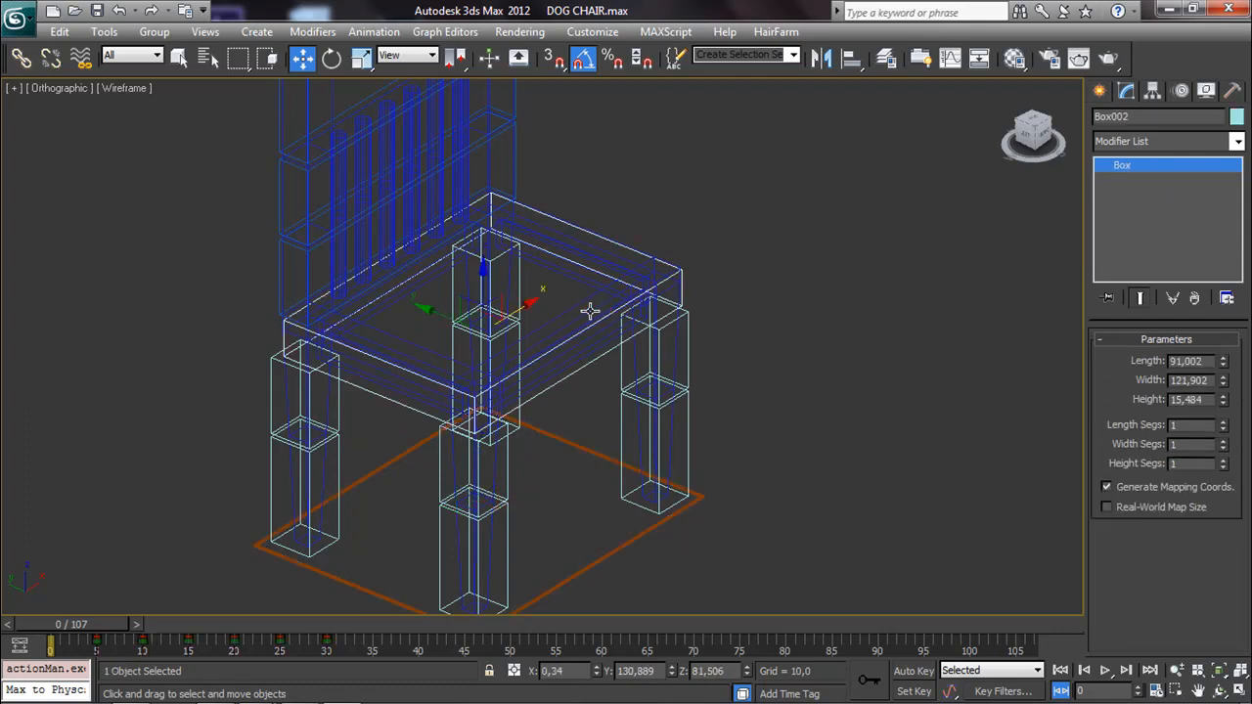
pyautogui.click(596, 313)
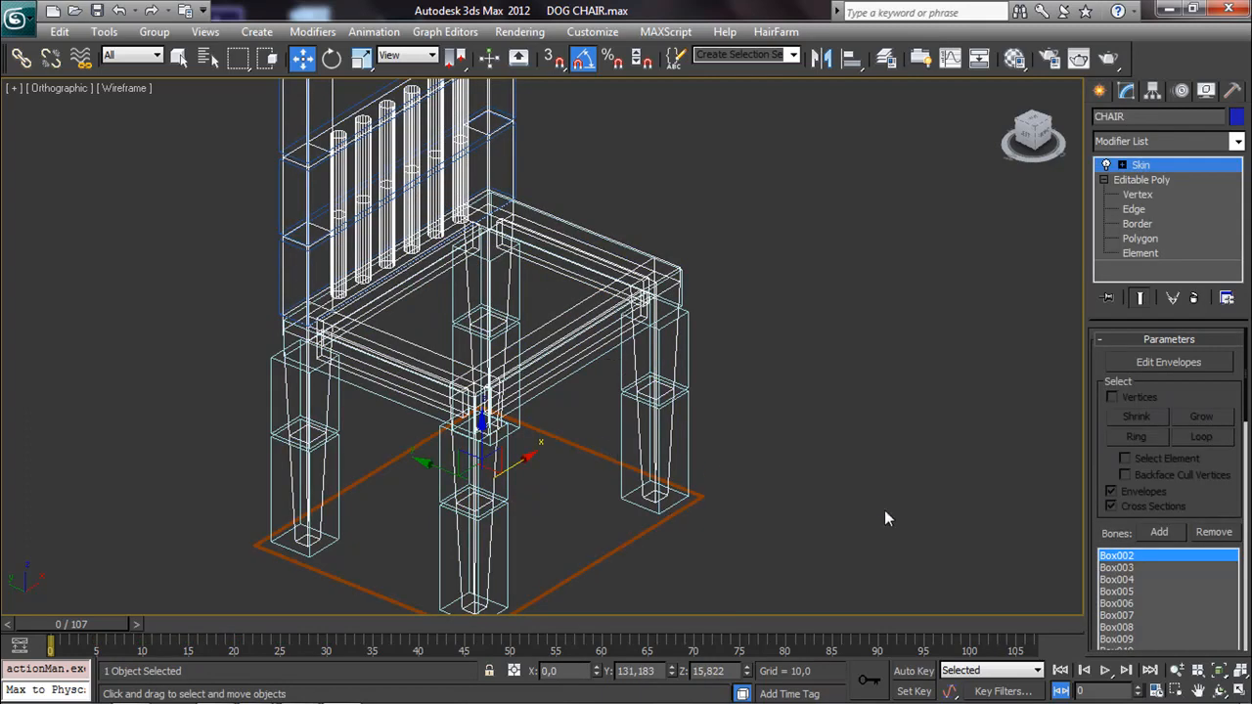
pyautogui.scroll(-5, 1218, 491)
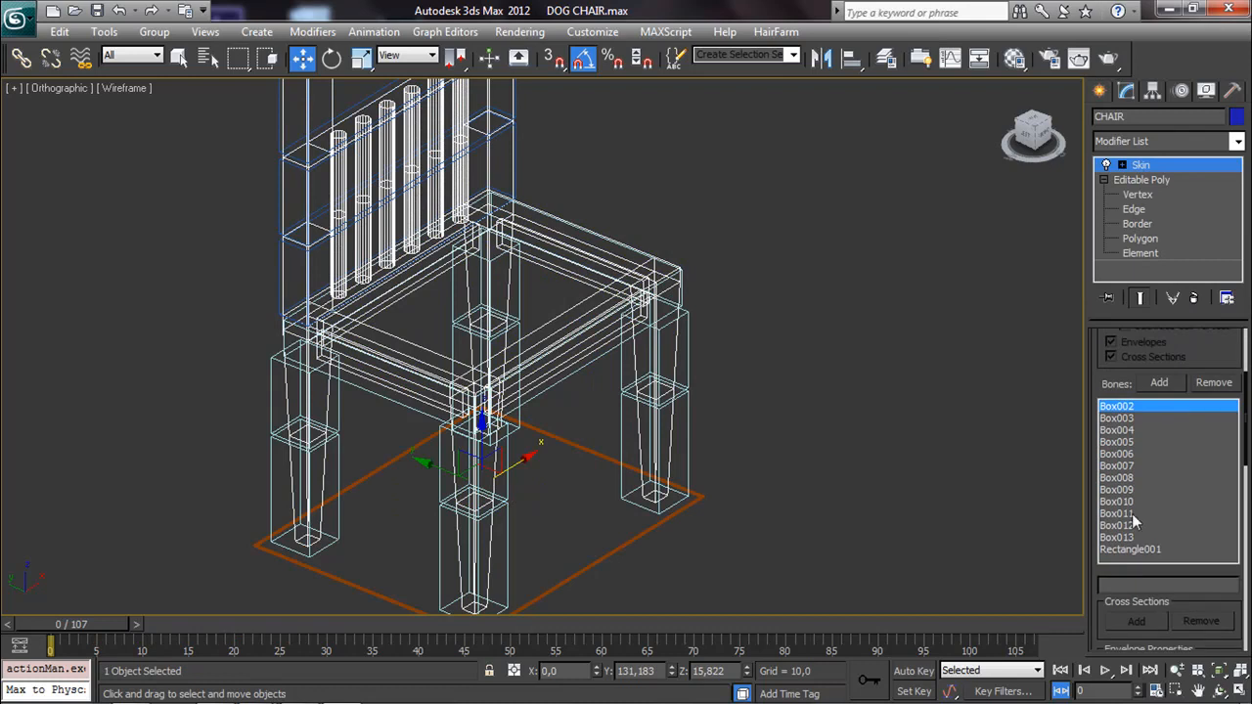
pyautogui.click(1132, 548)
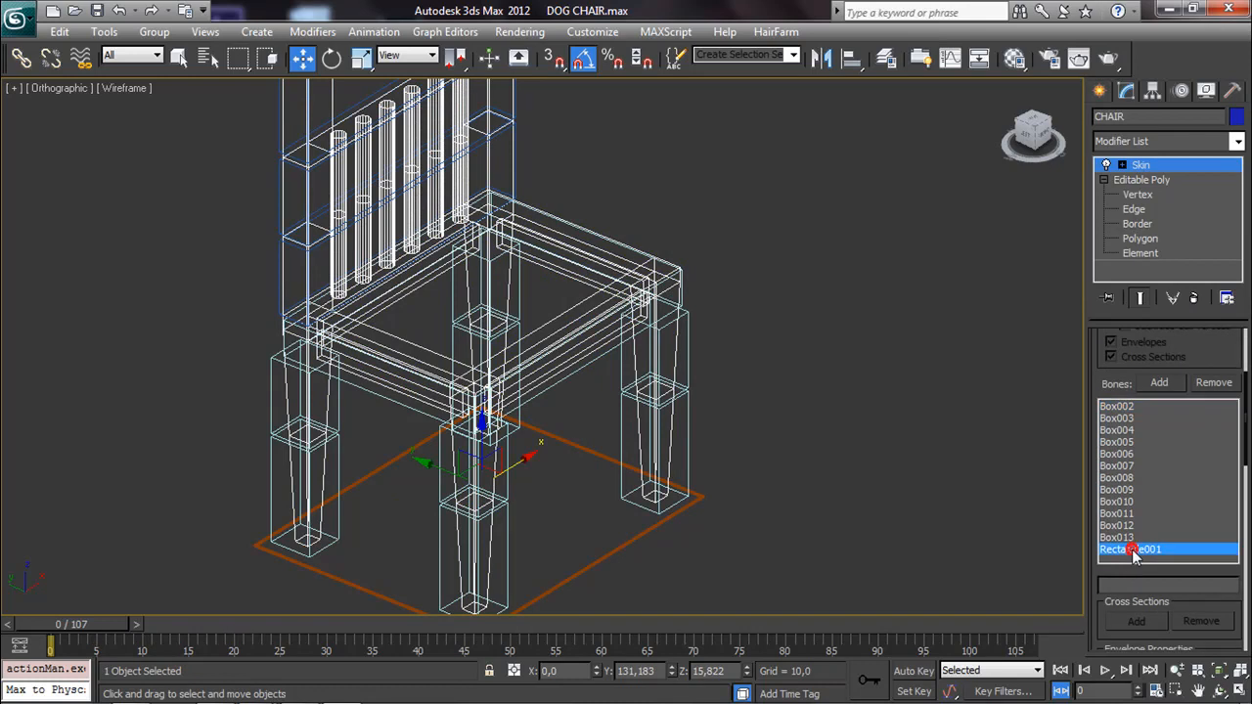
pyautogui.click(1216, 385)
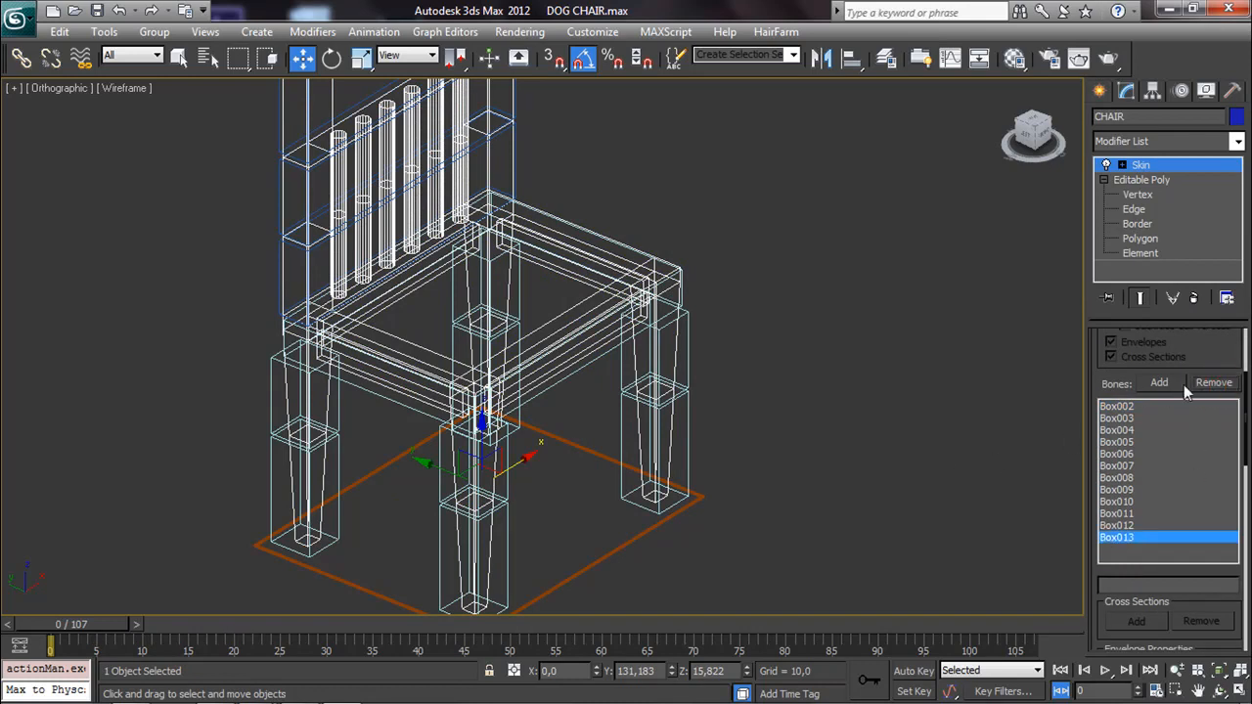
pyautogui.click(1017, 483)
# Step: Hide the 0 (default) layer holding the rig boxes, leaving the CHAIR layer shown
pyautogui.keyDown('alt'); pyautogui.moveTo(707, 495); pyautogui.dragTo(640, 506, button='middle'); pyautogui.keyUp('alt')
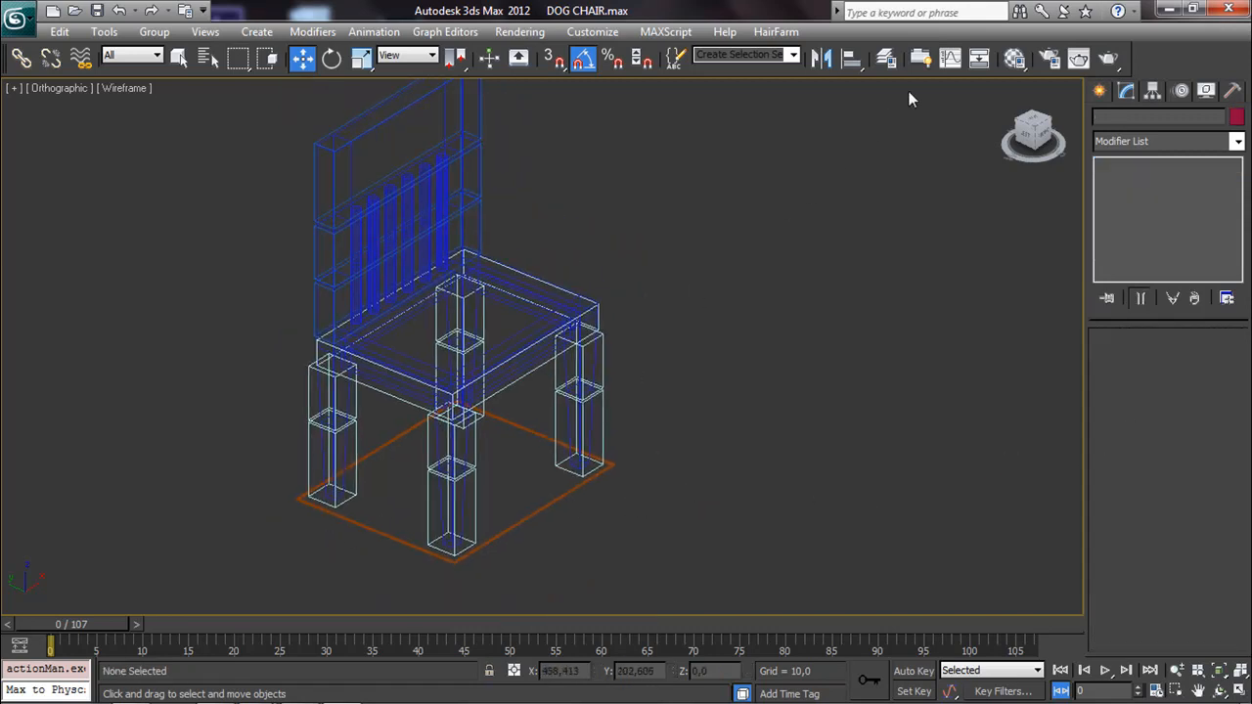
pyautogui.click(886, 58)
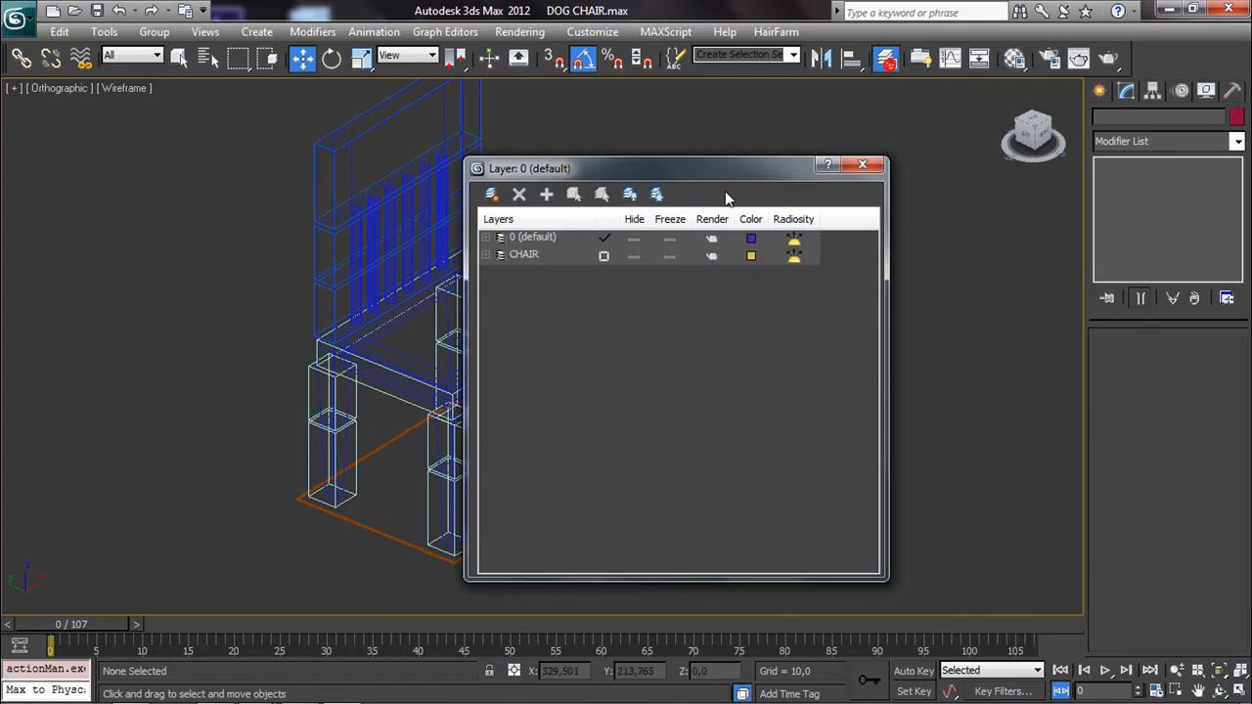
pyautogui.click(635, 239)
pyautogui.moveTo(646, 168); pyautogui.dragTo(993, 142)
# Step: Display the chair shaded instead of wireframe and scrub the first few frames to check its deformation, ending at frame 0
pyautogui.moveTo(98, 623); pyautogui.dragTo(122, 621)
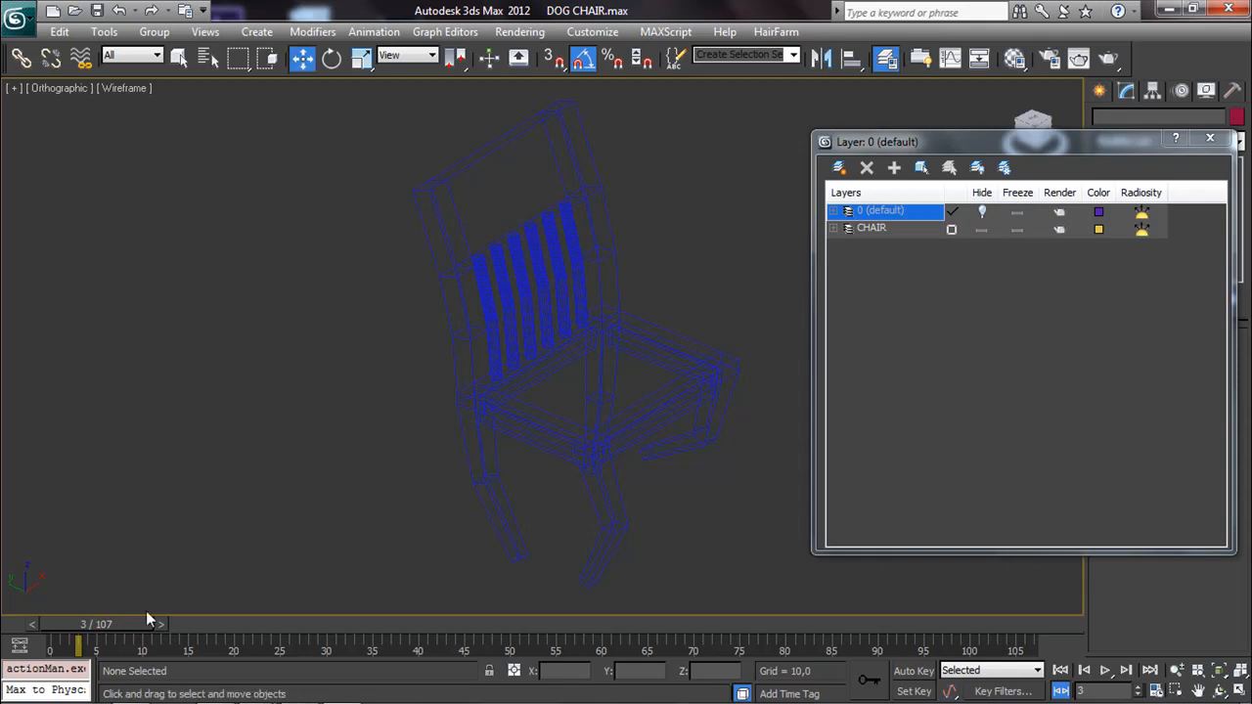
pyautogui.press('F3')
pyautogui.moveTo(327, 518)
pyautogui.keyDown('alt'); pyautogui.mouseDown(button='middle')
pyautogui.moveTo(244, 503)
pyautogui.moveTo(286, 462)
pyautogui.moveTo(329, 455)
pyautogui.moveTo(200, 459)
pyautogui.mouseUp(button='middle'); pyautogui.keyUp('alt')
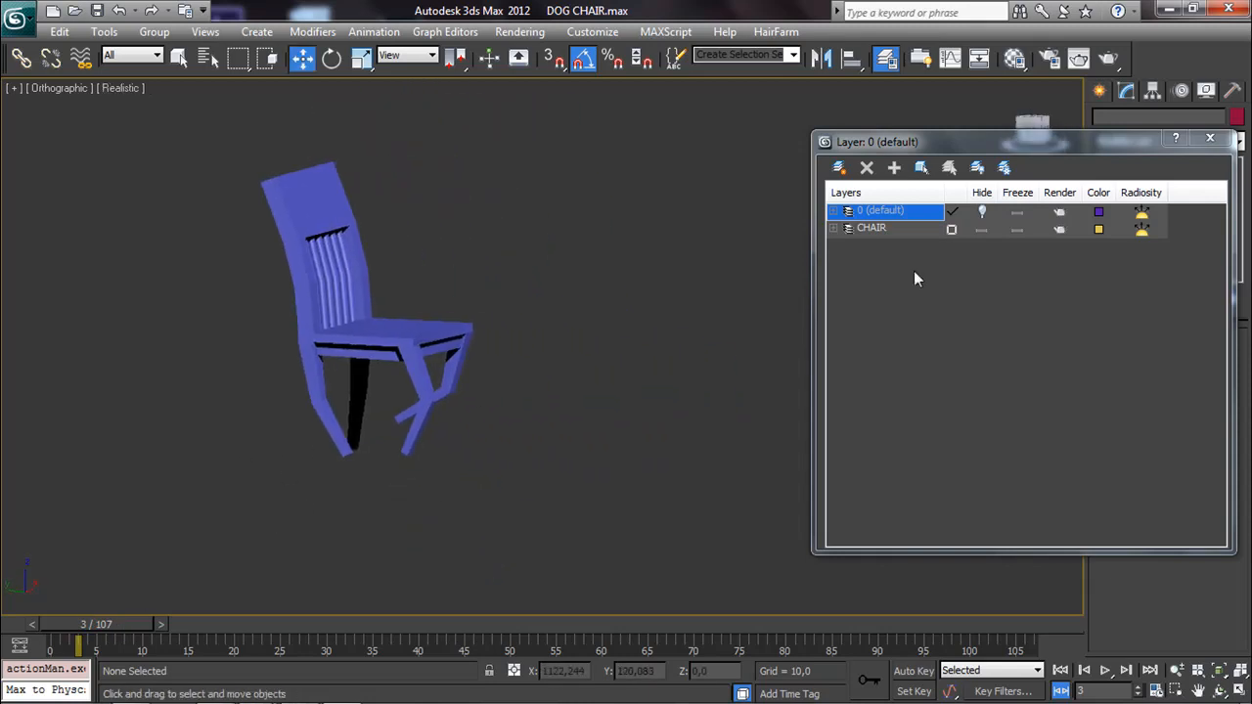
pyautogui.click(1211, 139)
pyautogui.keyDown('alt'); pyautogui.moveTo(506, 410); pyautogui.dragTo(223, 568, button='middle'); pyautogui.keyUp('alt')
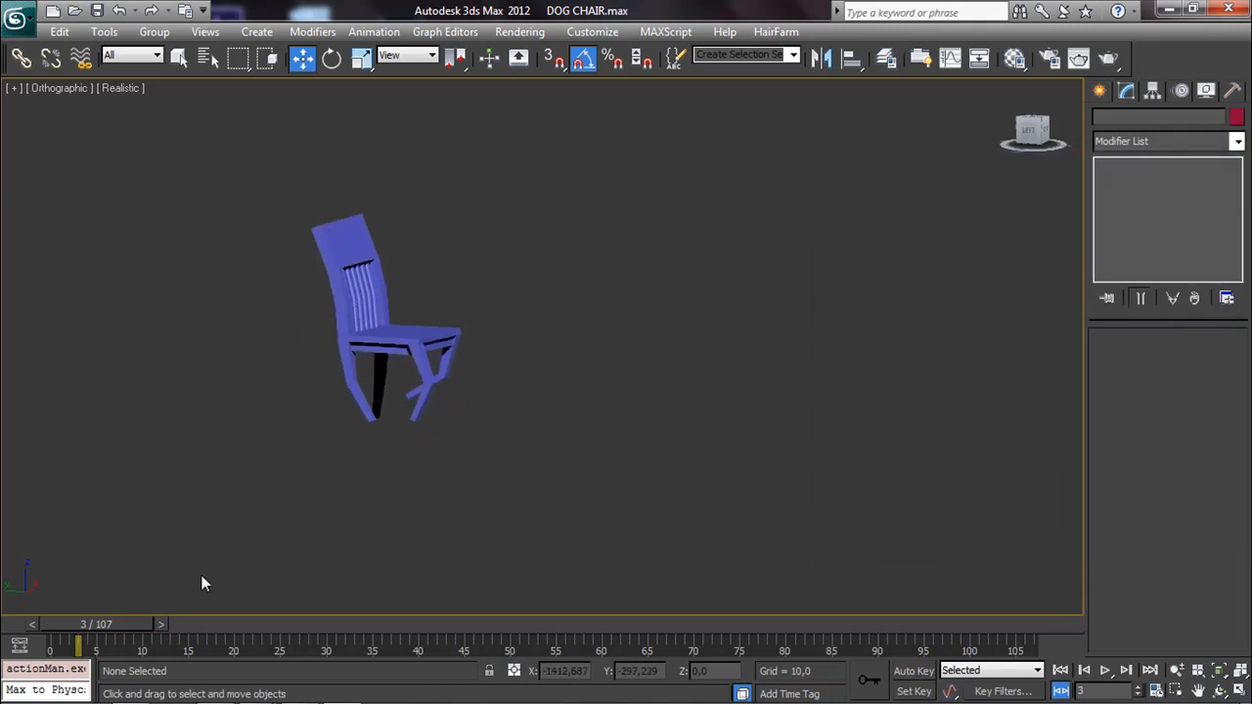
pyautogui.moveTo(126, 620); pyautogui.dragTo(102, 575)
# Step: Play back the run animation in a Perspective view to check the skinned chair's motion
pyautogui.press('w')
pyautogui.press('p')
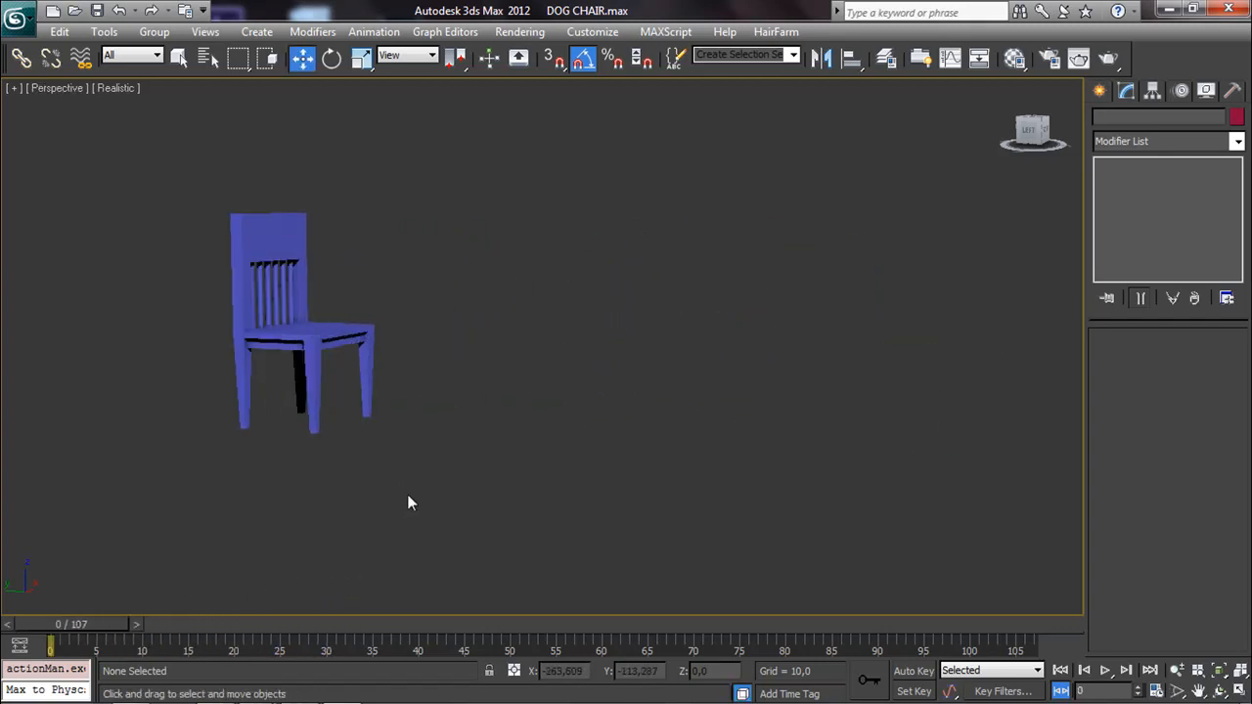
pyautogui.keyDown('alt'); pyautogui.moveTo(481, 468); pyautogui.dragTo(513, 420, button='middle'); pyautogui.keyUp('alt')
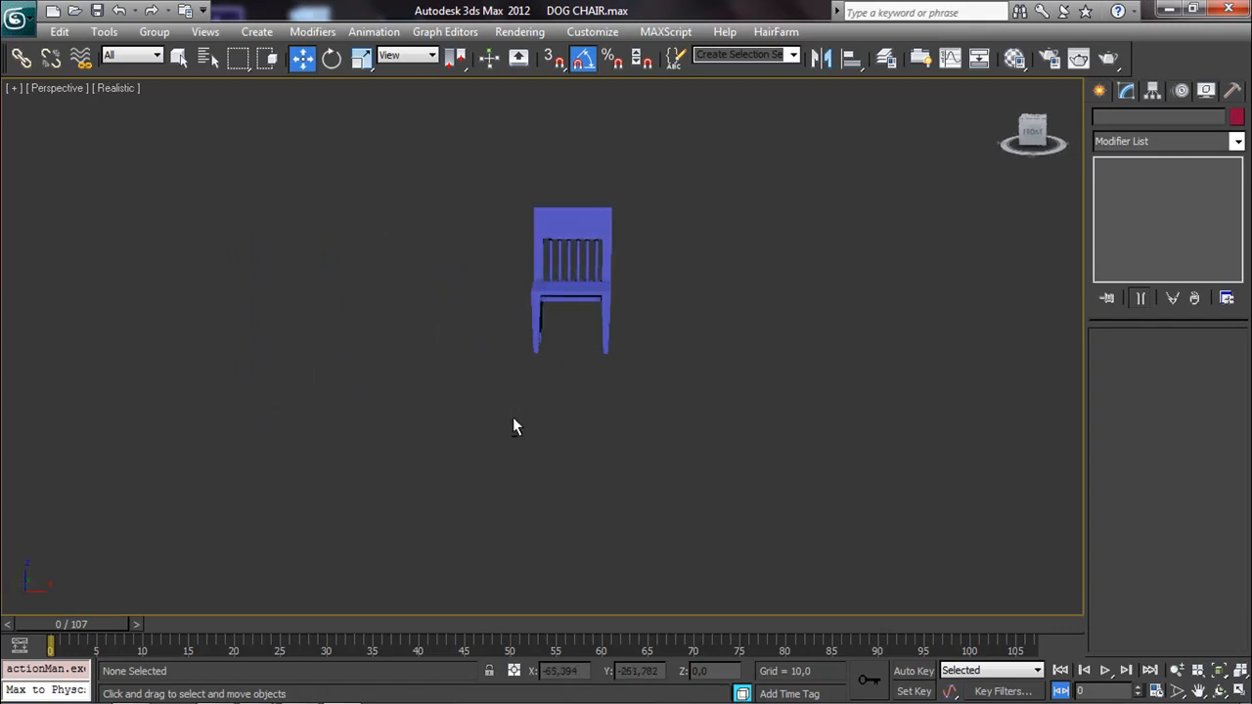
pyautogui.moveTo(581, 388)
pyautogui.keyDown('alt'); pyautogui.mouseDown(button='middle')
pyautogui.moveTo(610, 381)
pyautogui.moveTo(601, 388)
pyautogui.mouseUp(button='middle'); pyautogui.keyUp('alt')
pyautogui.scroll(2, 596, 394)
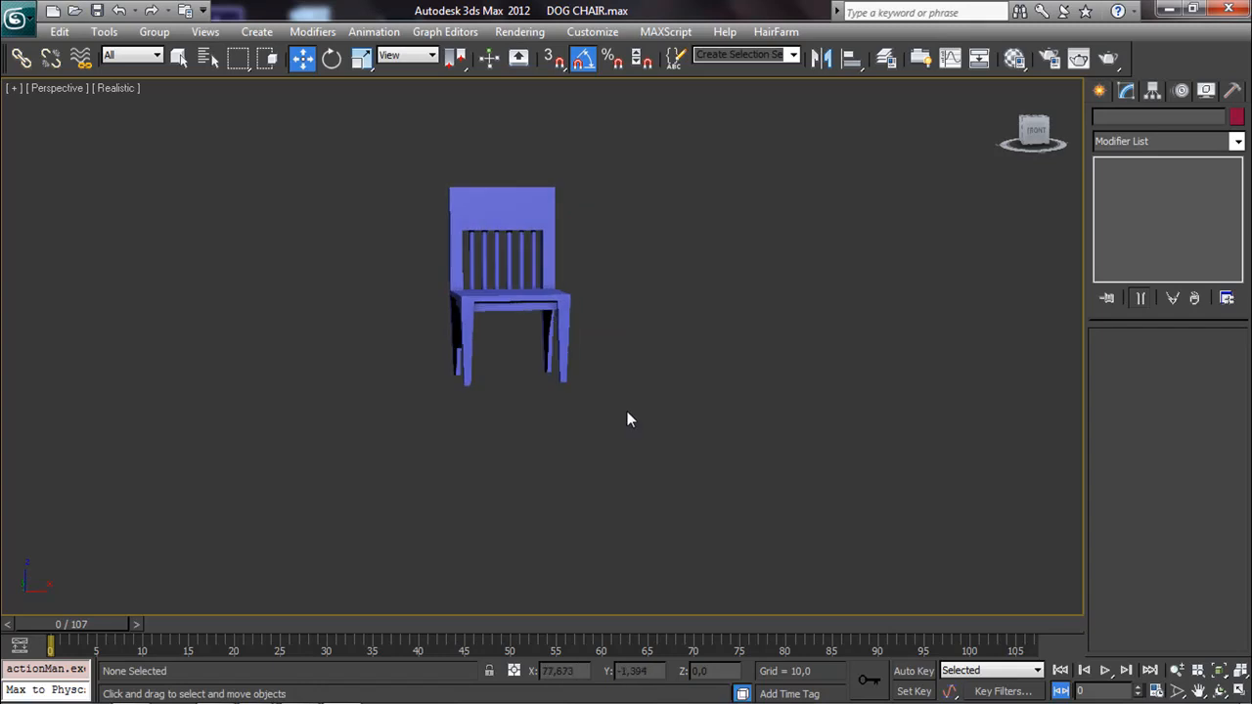
pyautogui.click(1105, 671)
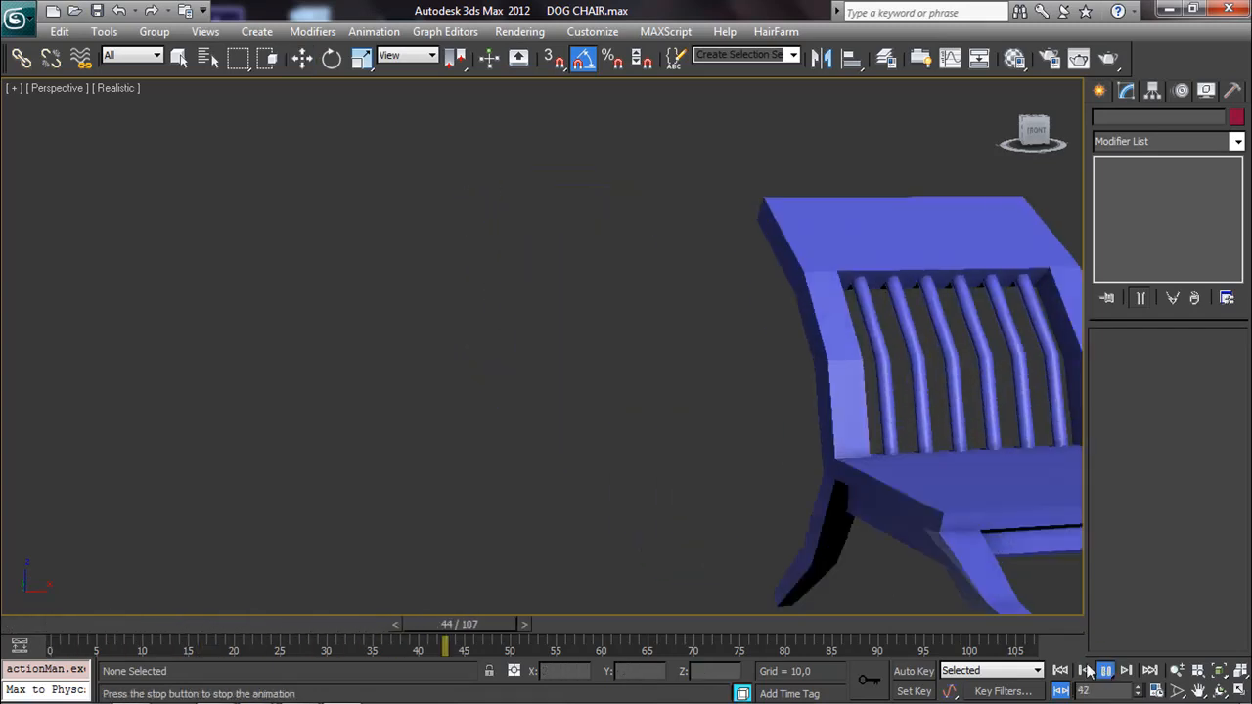
pyautogui.scroll(-5, 833, 518)
pyautogui.moveTo(833, 519); pyautogui.dragTo(763, 495, button='middle')
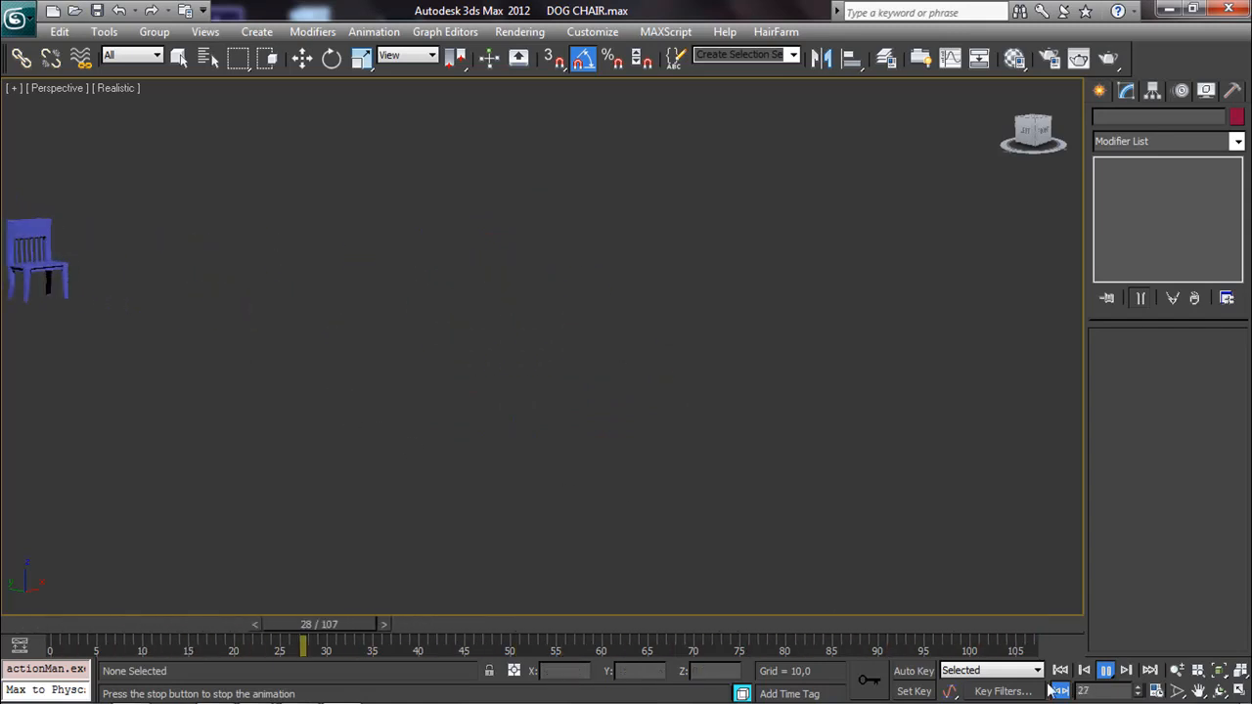
pyautogui.click(1104, 671)
pyautogui.press('w')
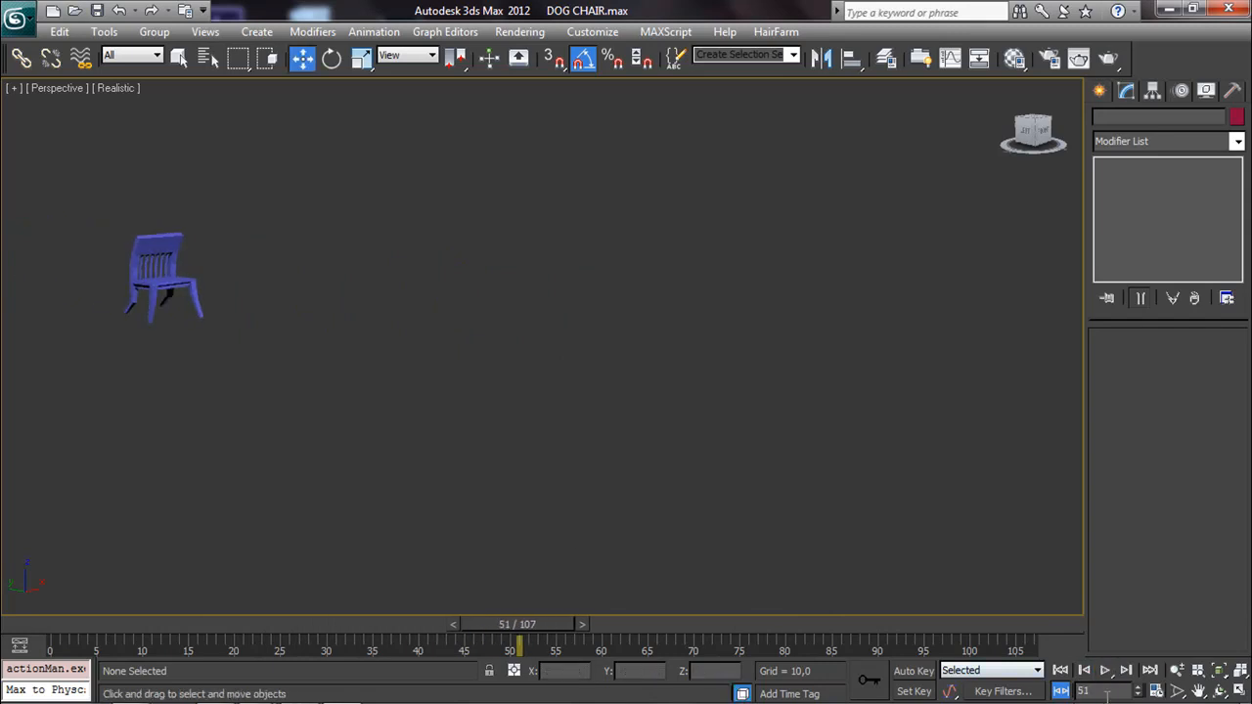
pyautogui.click(1104, 671)
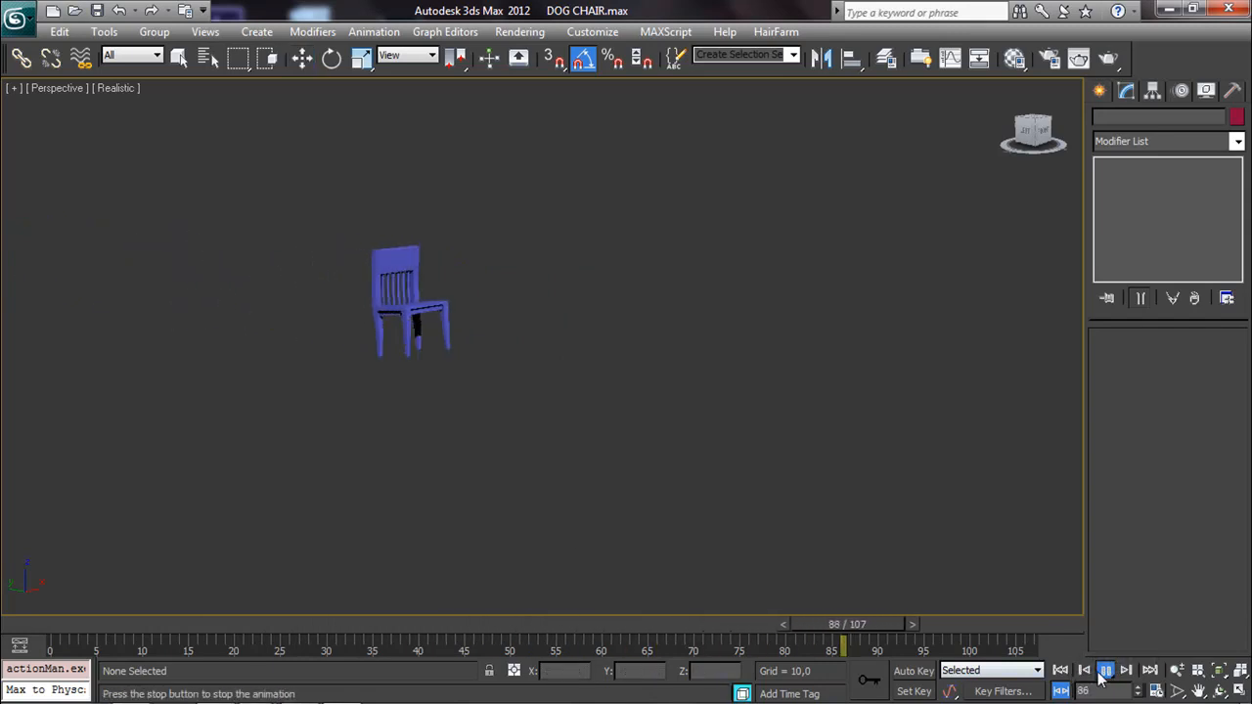